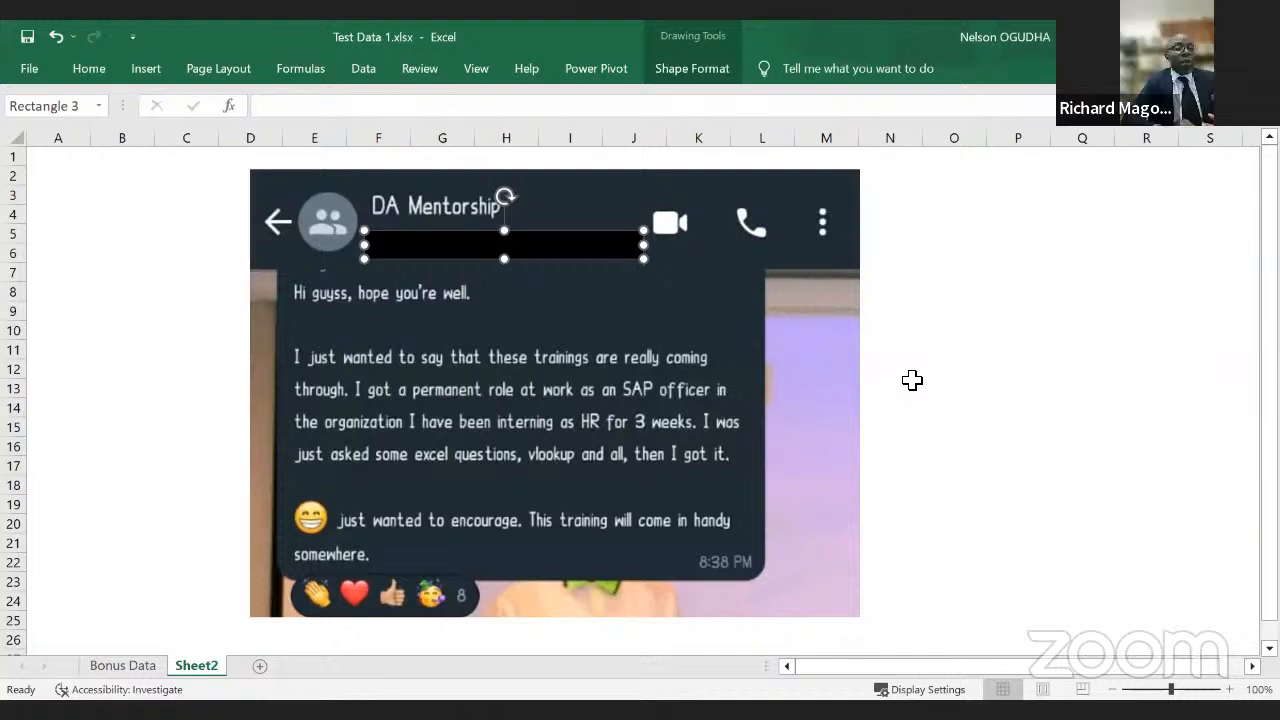
Step: Leave the picture on Sheet2 and switch to the Bonus Data worksheet with its header row in view
click(1051, 411)
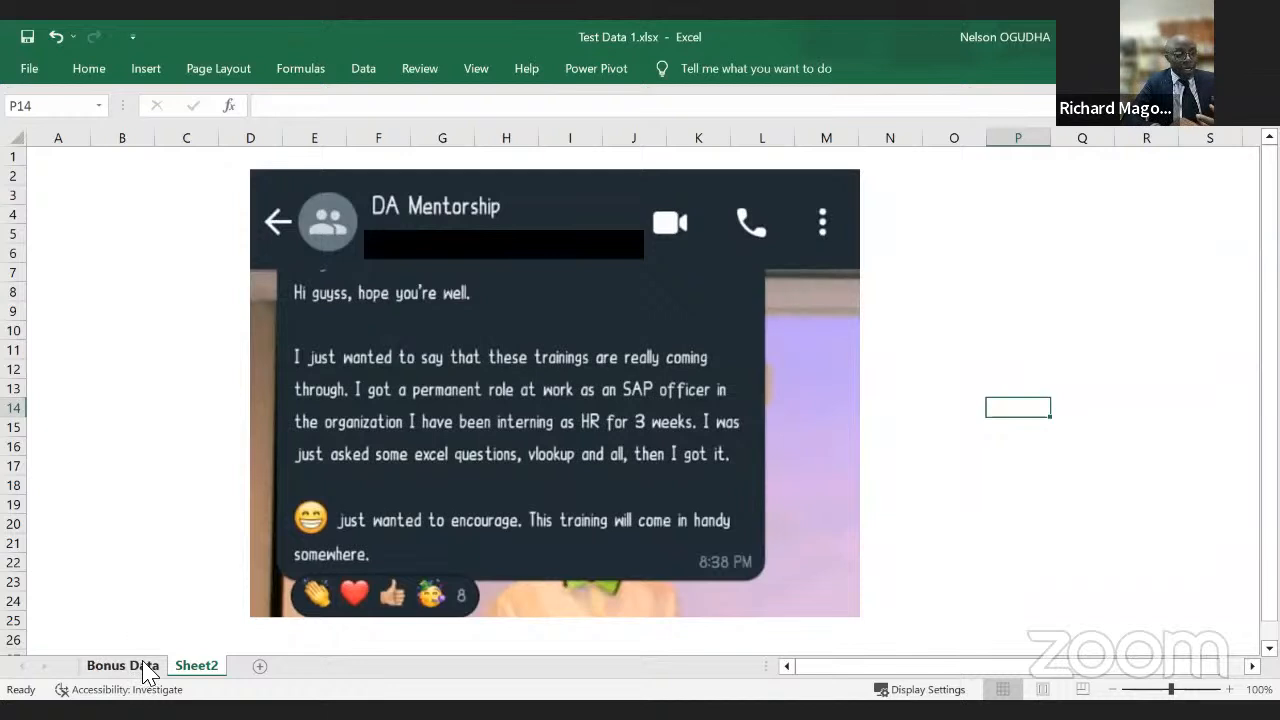
click(483, 370)
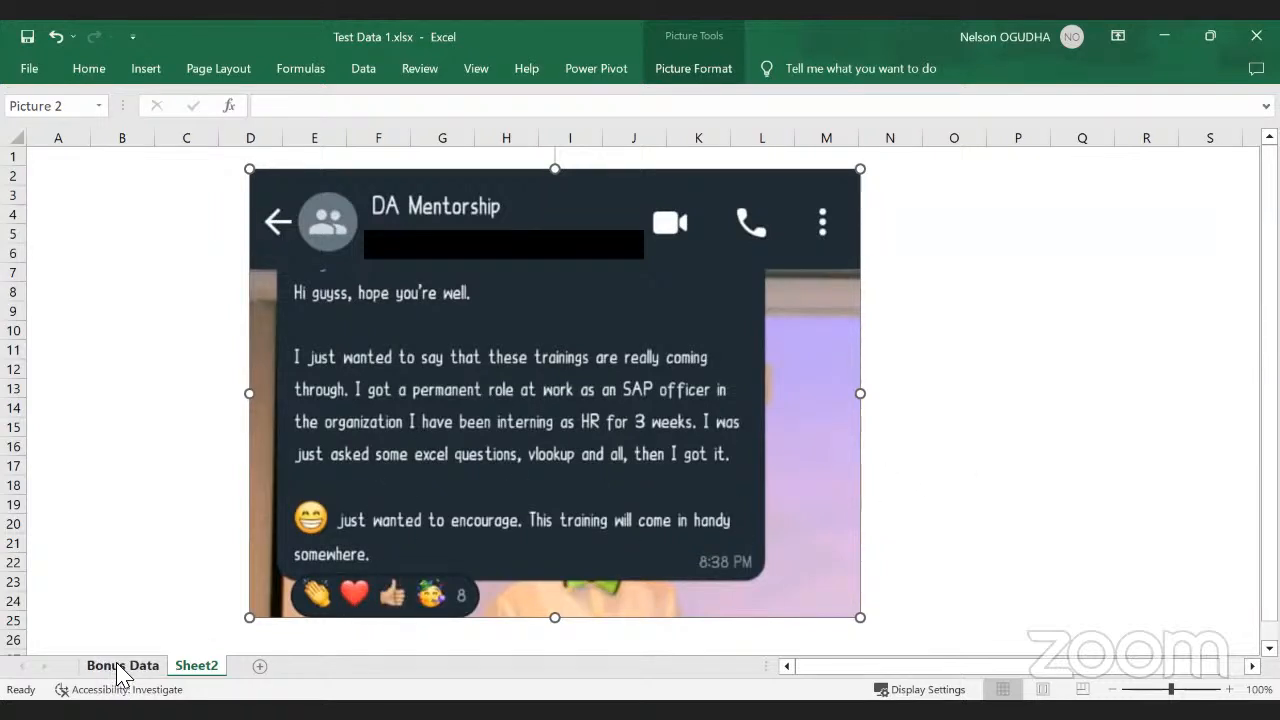
key(ctrl+Page_Up)
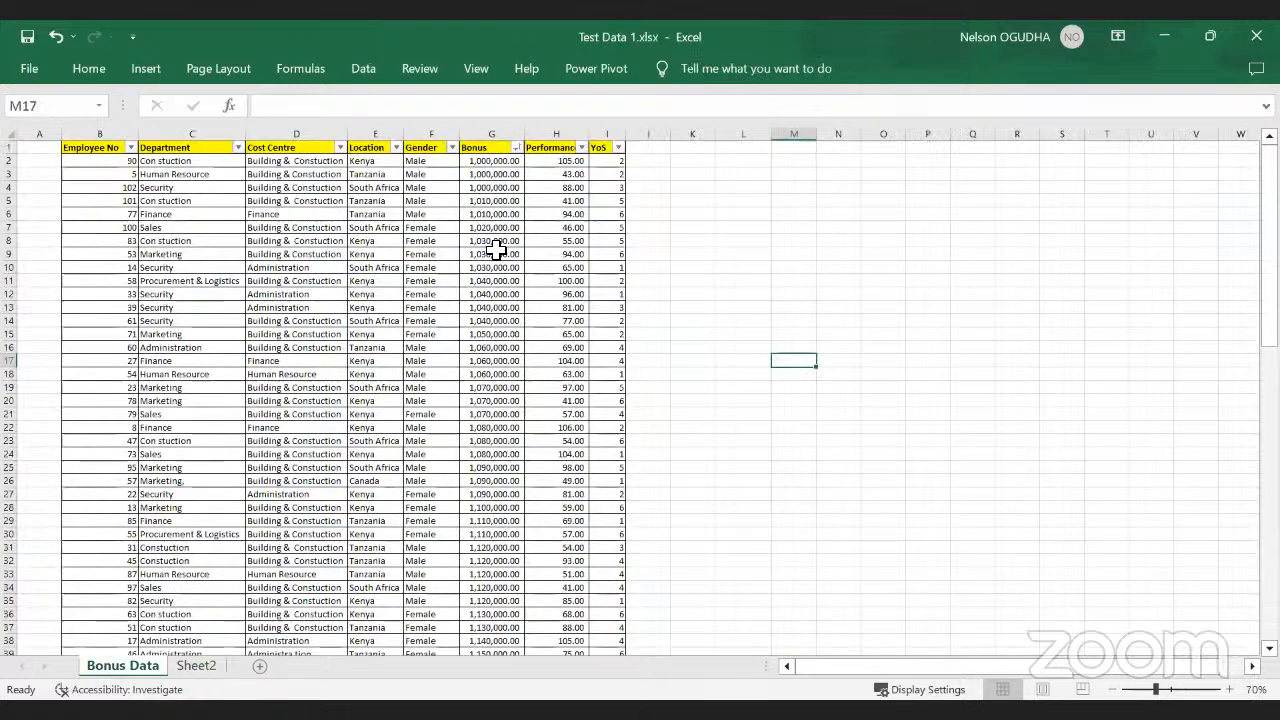
scroll(491, 249, up, 2)
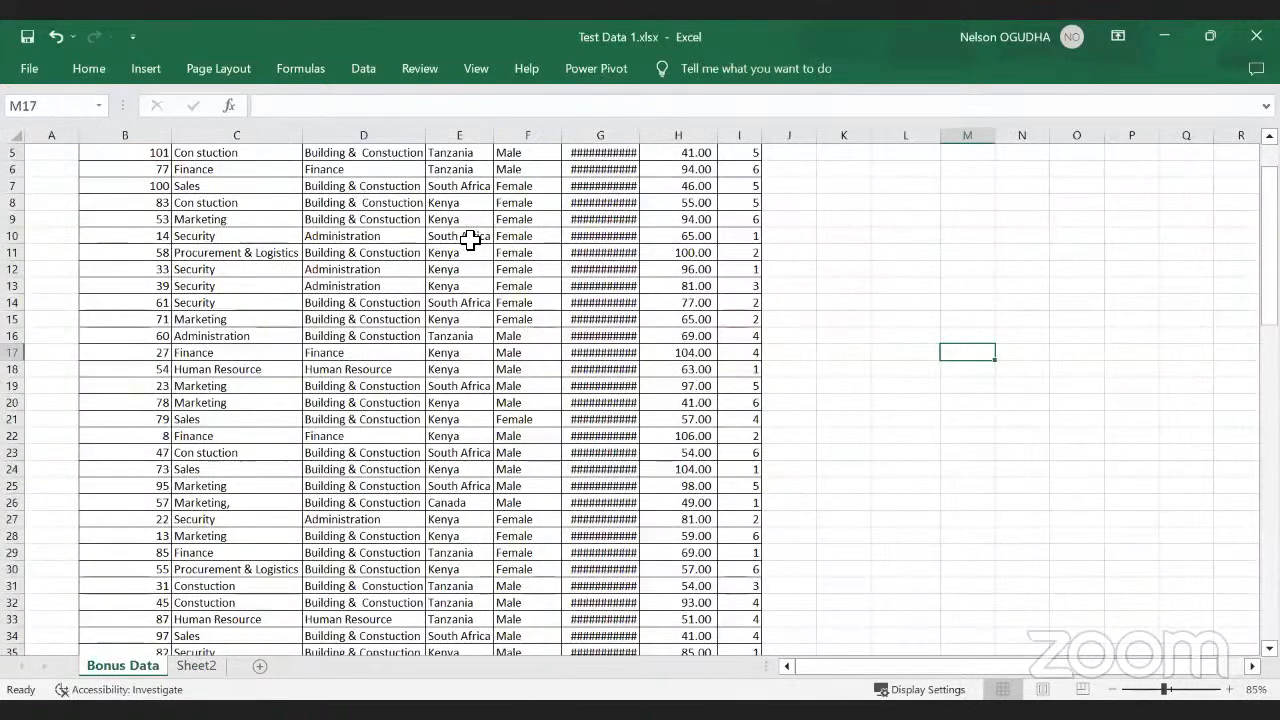
scroll(258, 183, up, 1)
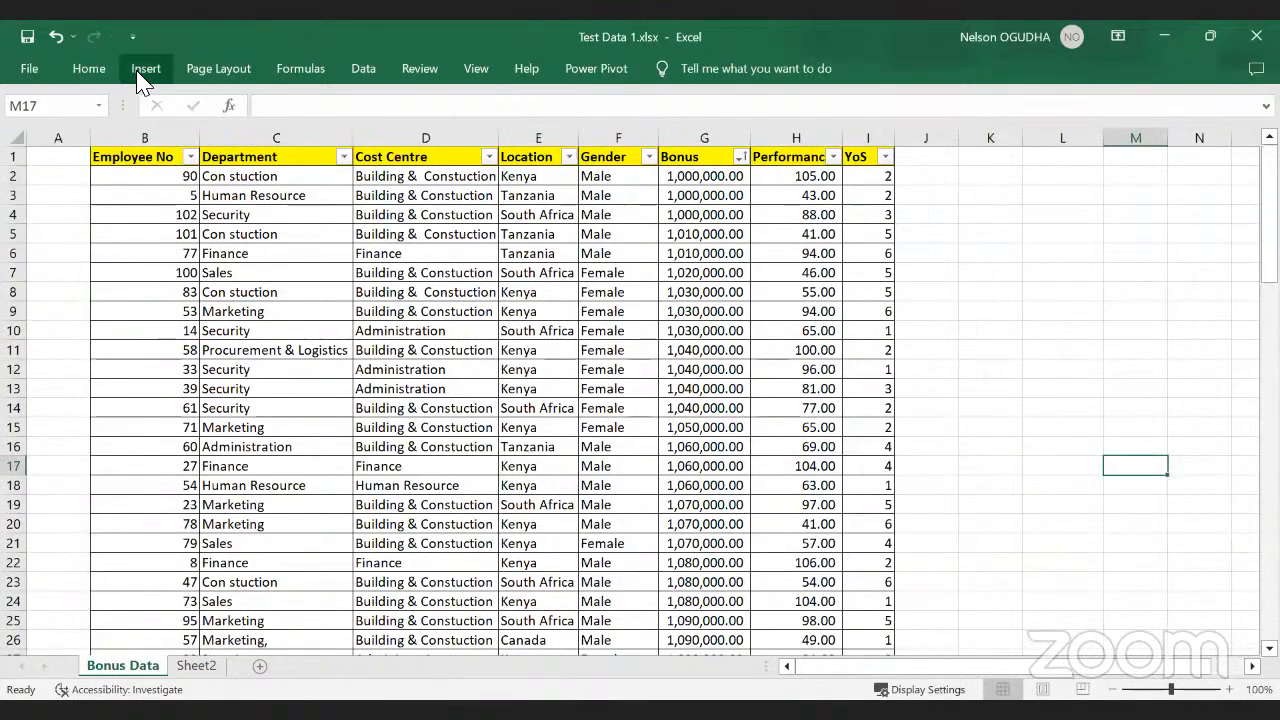
Step: Pin the ribbon so that it stays expanded above the Bonus Data worksheet
click(145, 72)
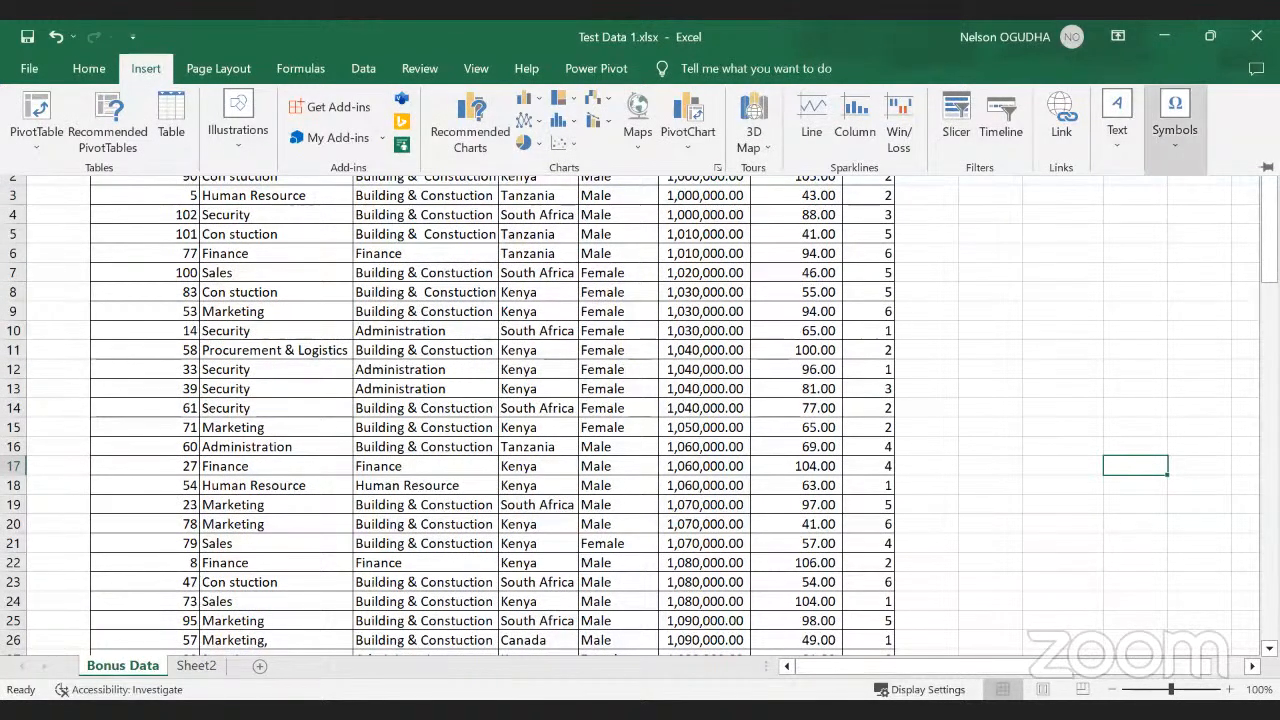
click(1267, 167)
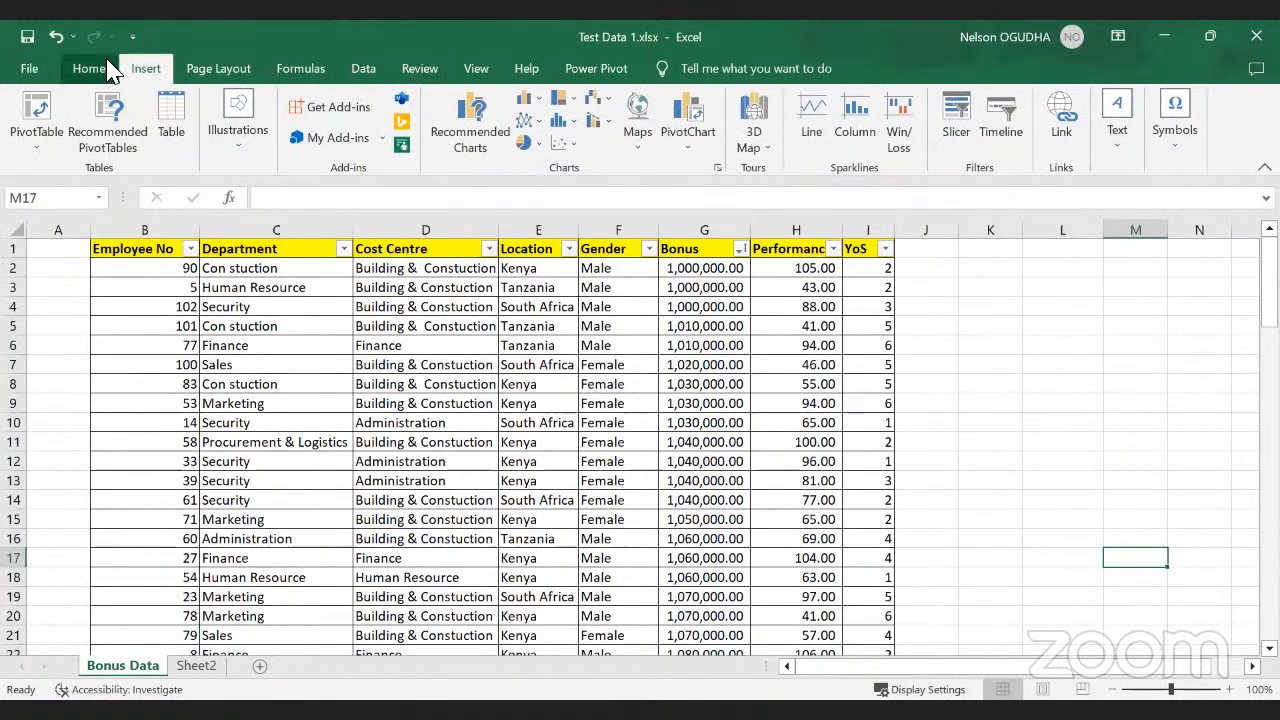
click(110, 68)
click(108, 64)
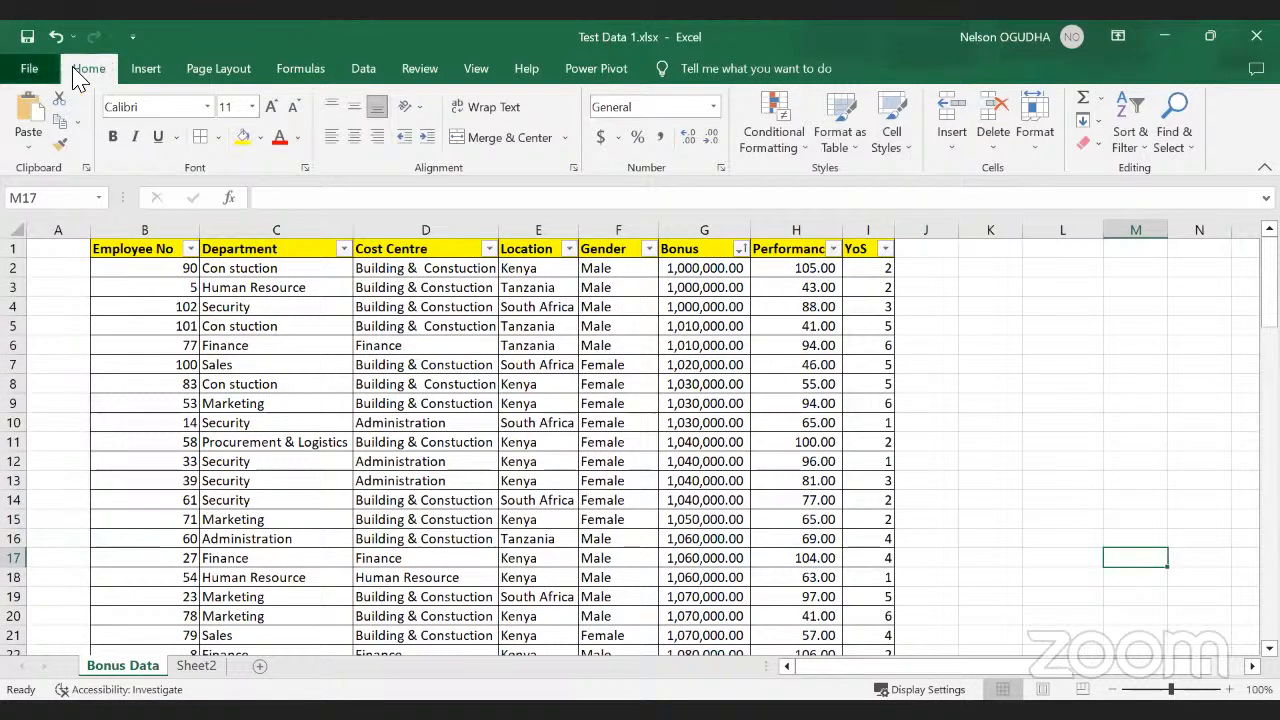
click(30, 70)
click(28, 76)
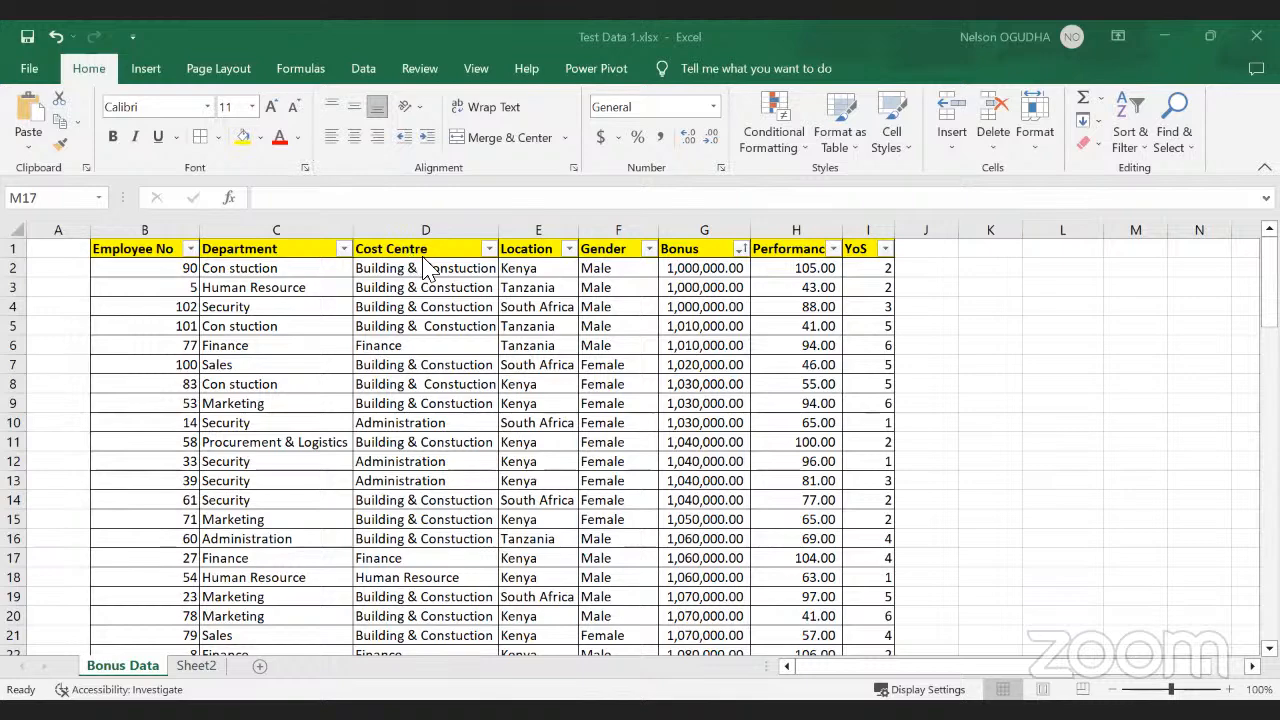
Step: Auto-fit the width of the Bonus column in the Bonus Data worksheet
scroll(392, 295, up, 1)
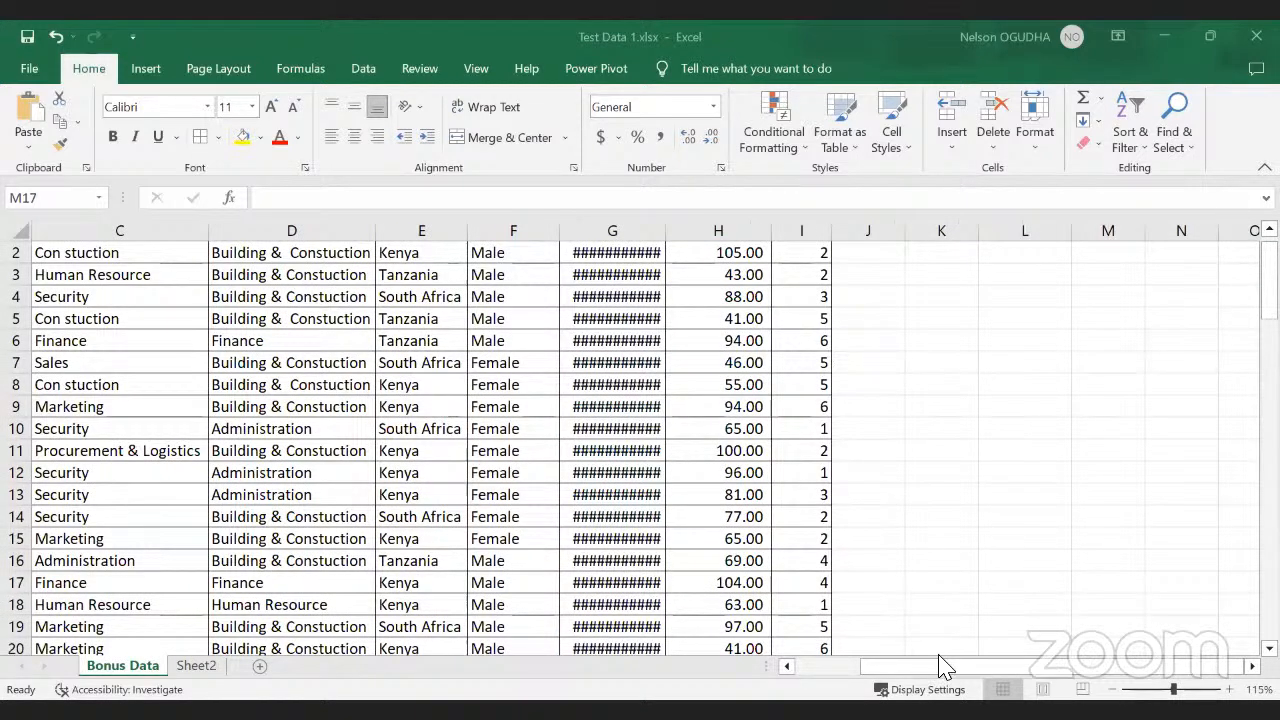
scroll(866, 240, left, 2)
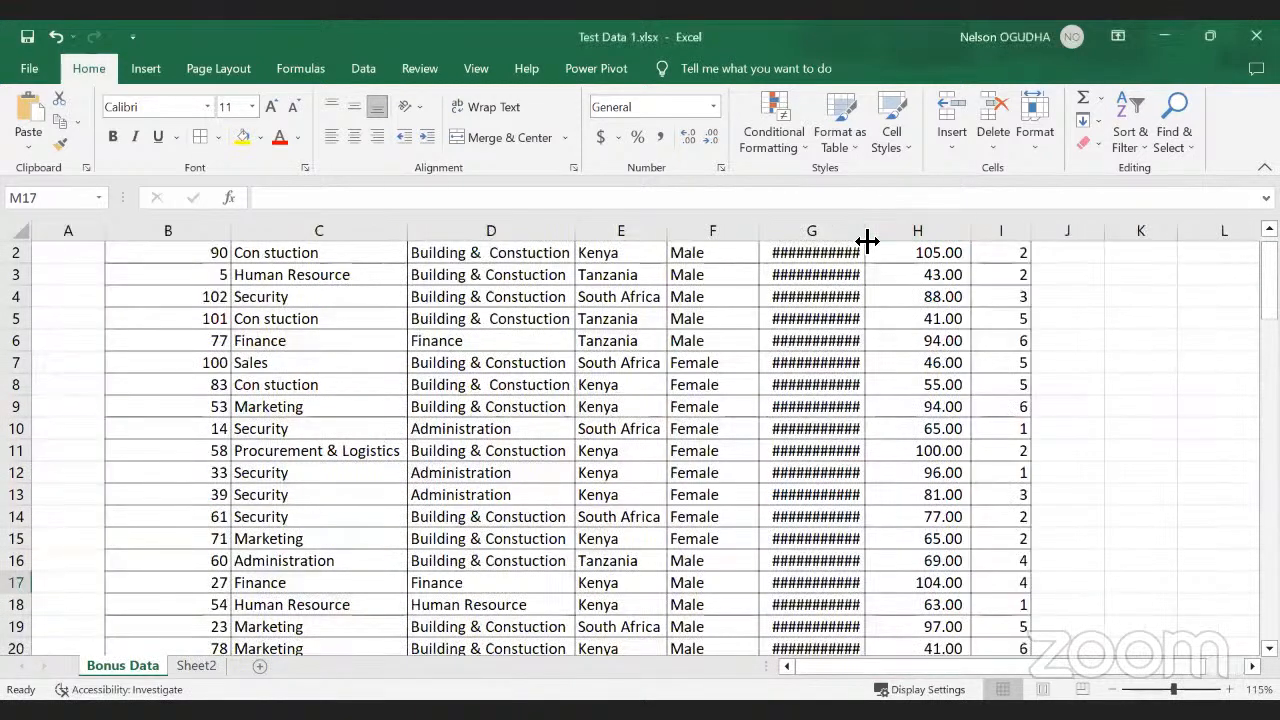
double_click(866, 240)
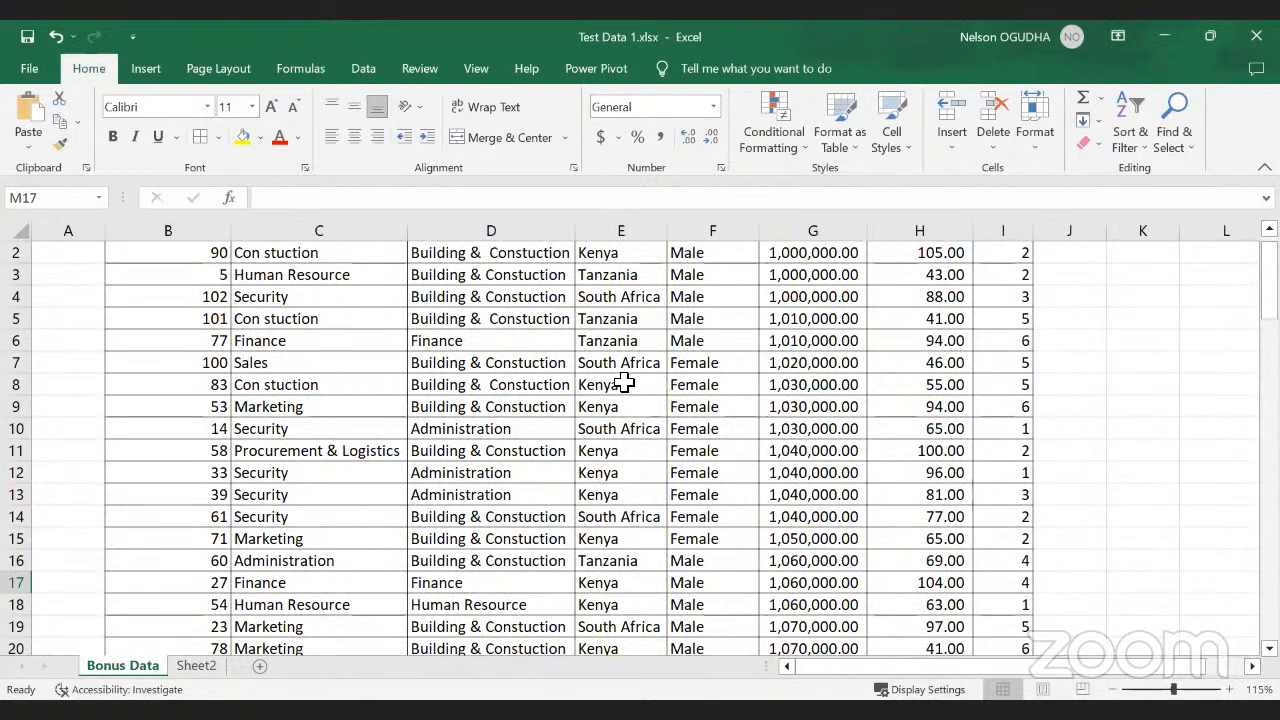
scroll(485, 262, up, 1)
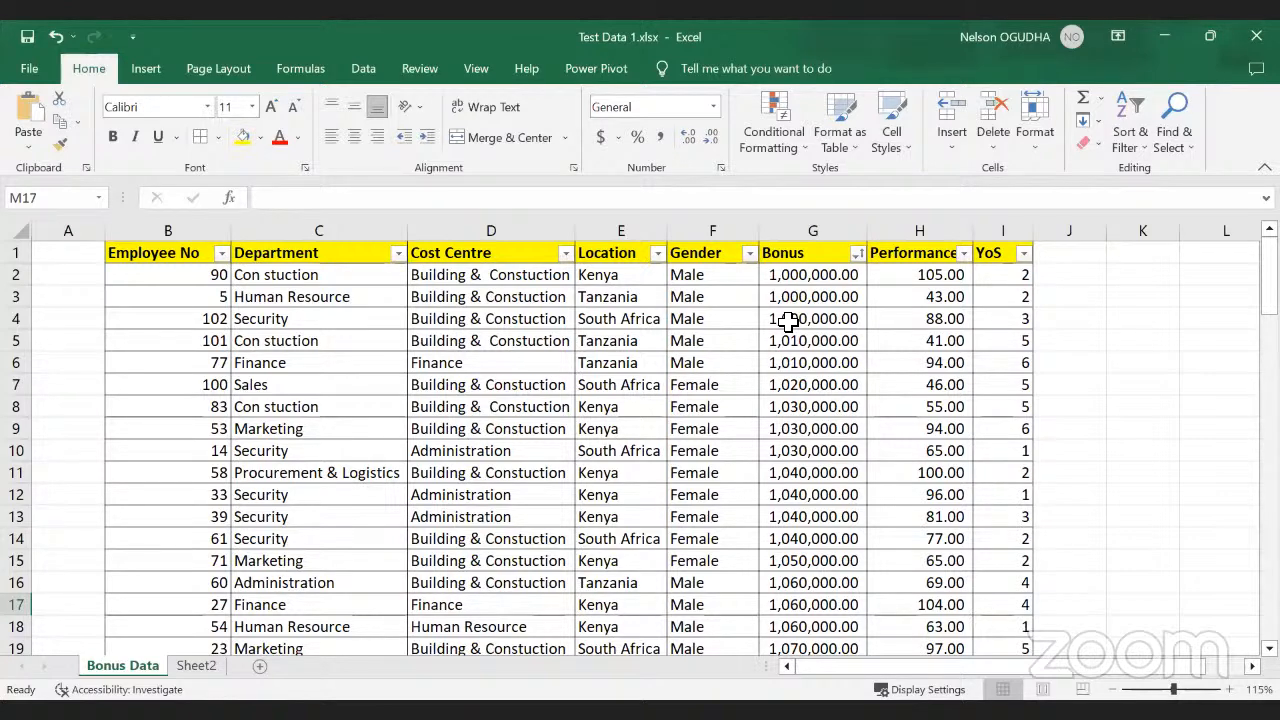
Step: Examine the entries of the Department column from the header row down to the last data row
click(146, 69)
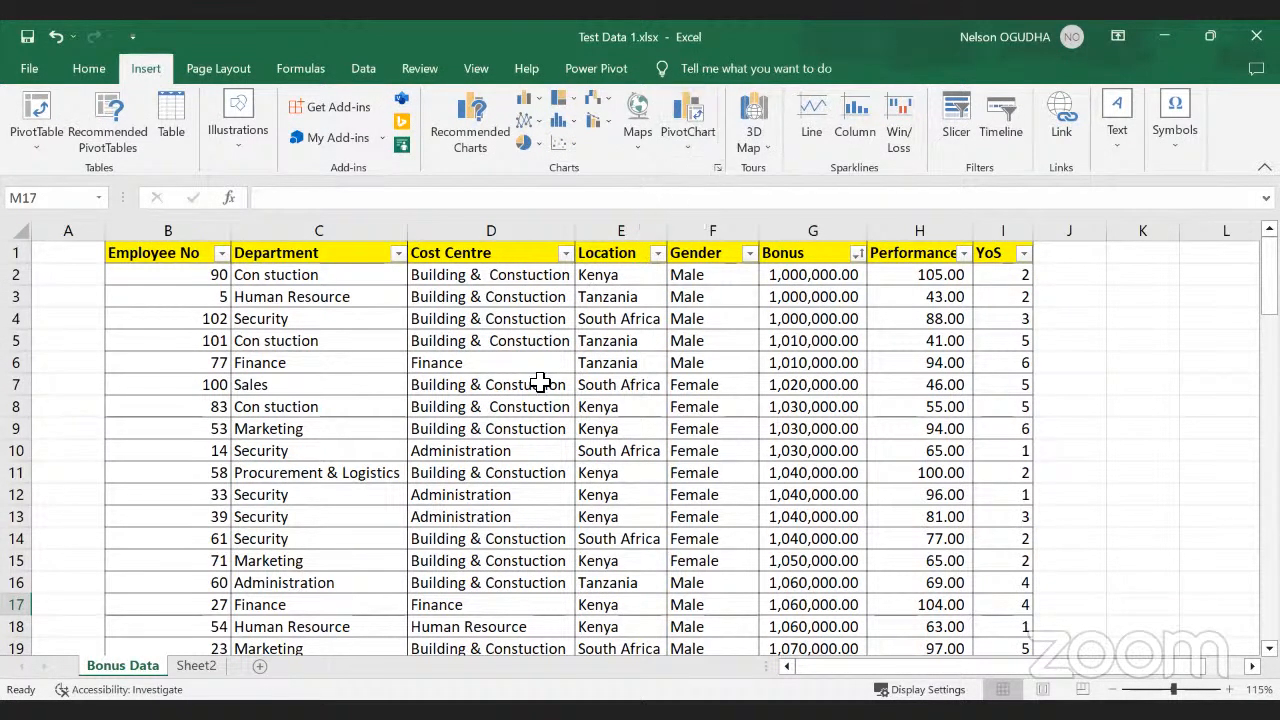
scroll(545, 450, down, 1)
scroll(510, 390, up, 1)
scroll(420, 362, down, 1)
scroll(340, 300, up, 1)
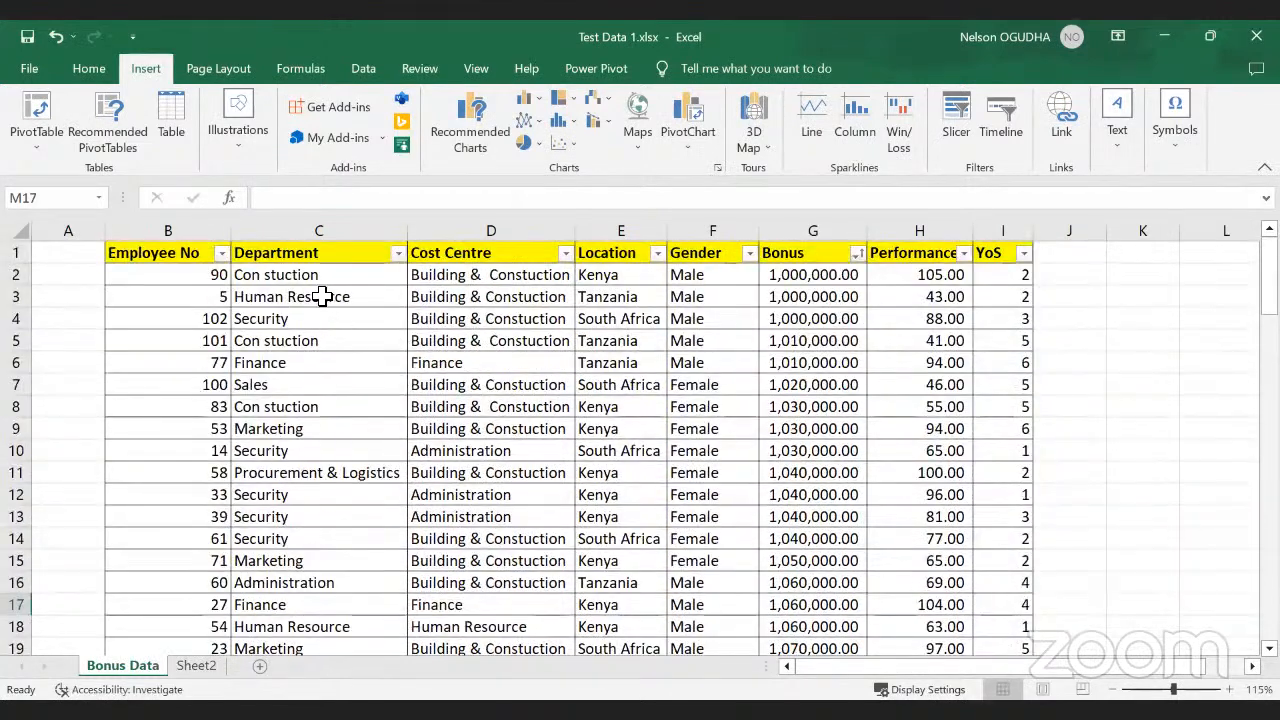
scroll(314, 230, down, 1)
click(316, 232)
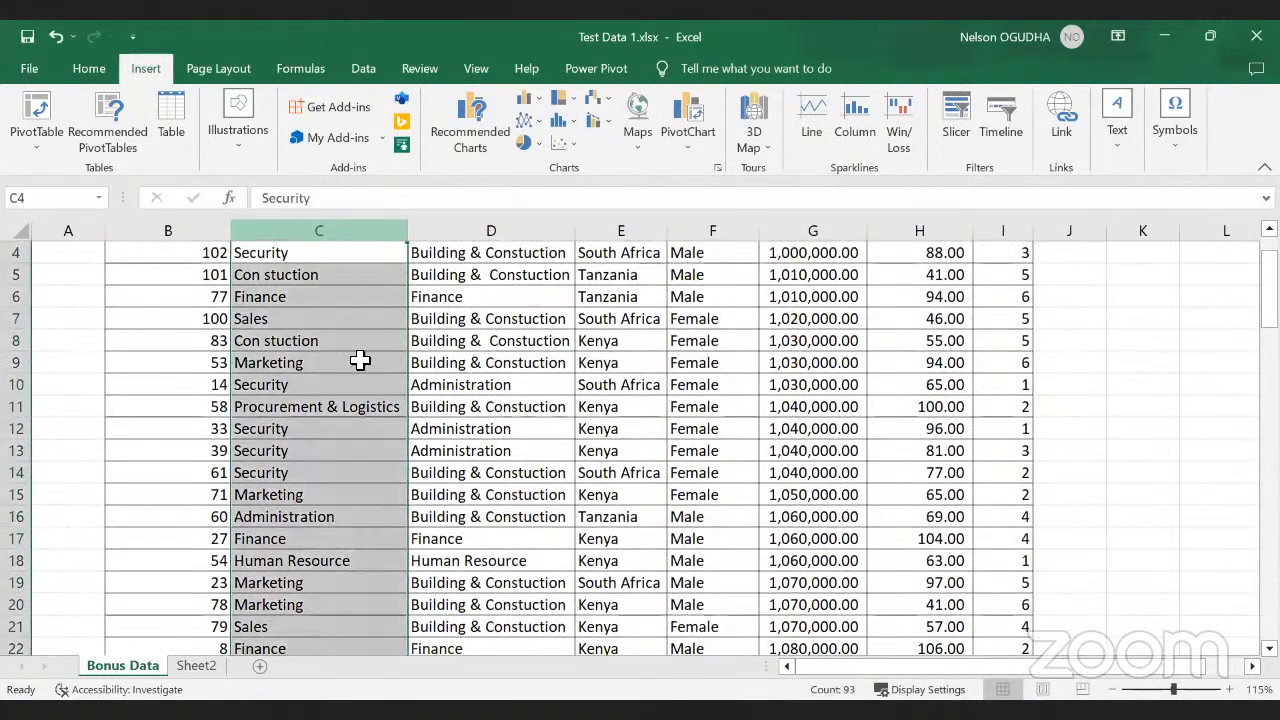
scroll(372, 410, down, 5)
scroll(366, 423, up, 2)
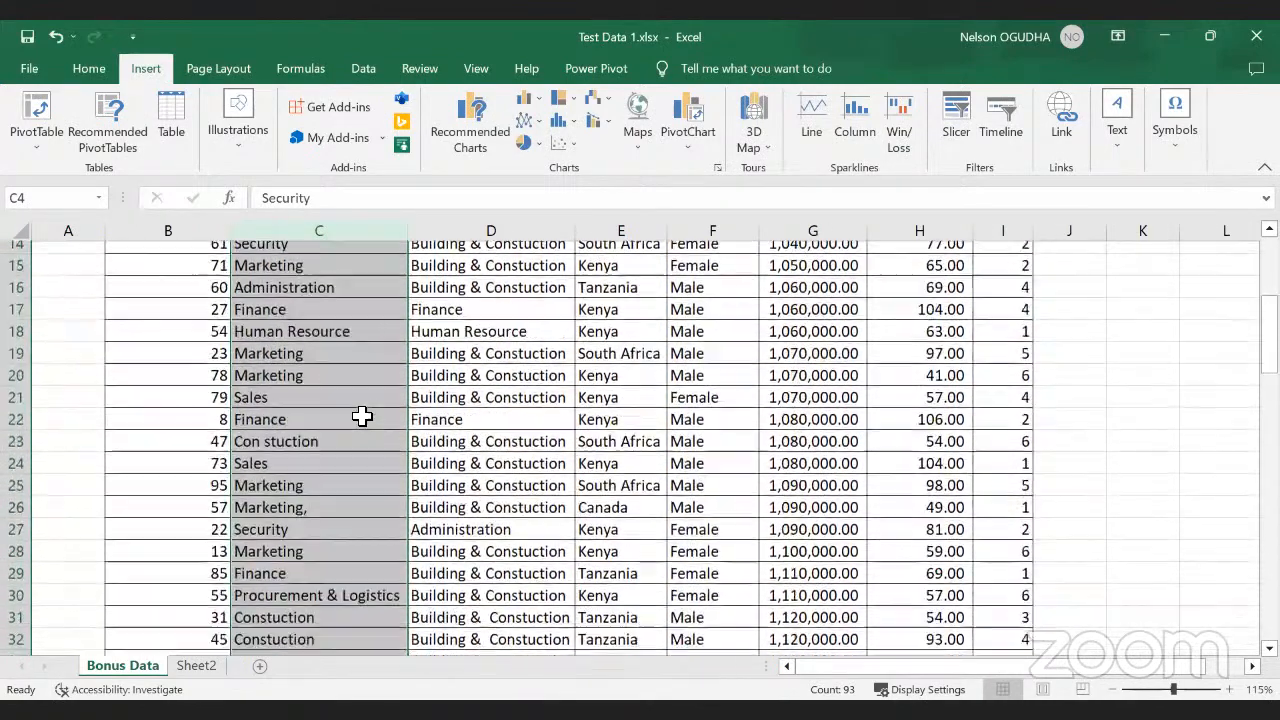
scroll(363, 418, down, 7)
scroll(360, 412, down, 4)
scroll(352, 410, down, 3)
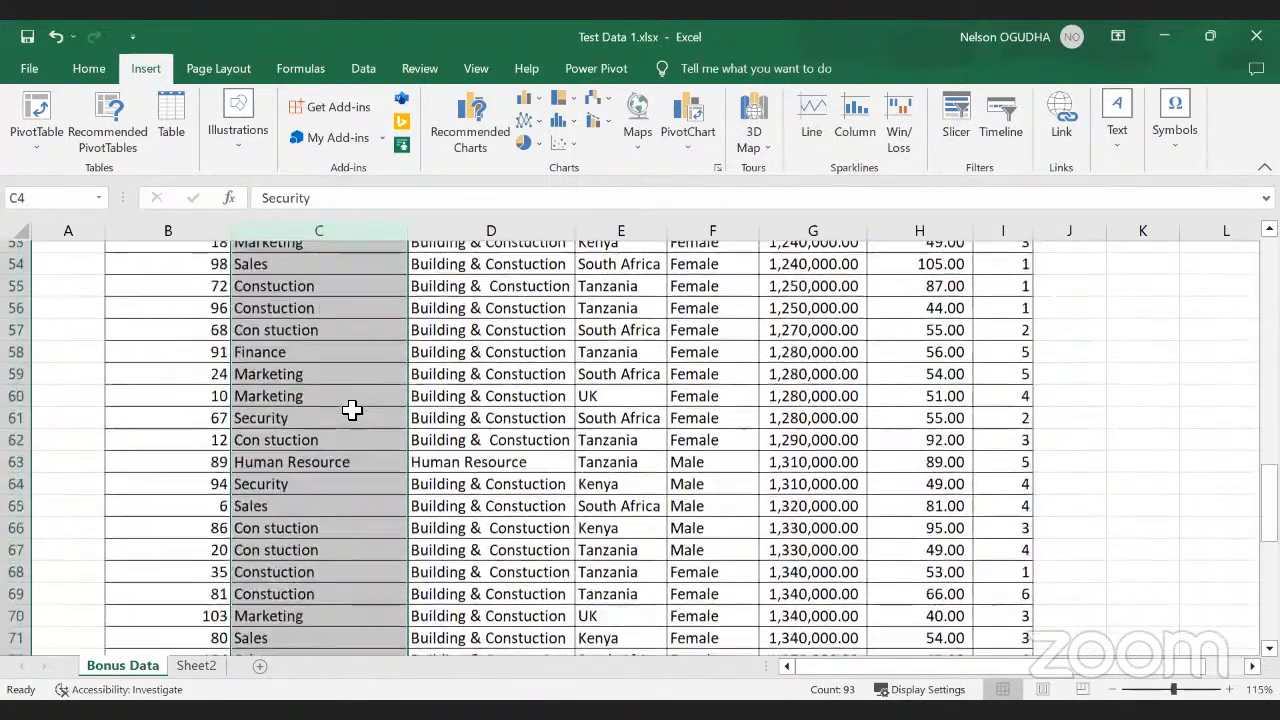
scroll(351, 408, down, 3)
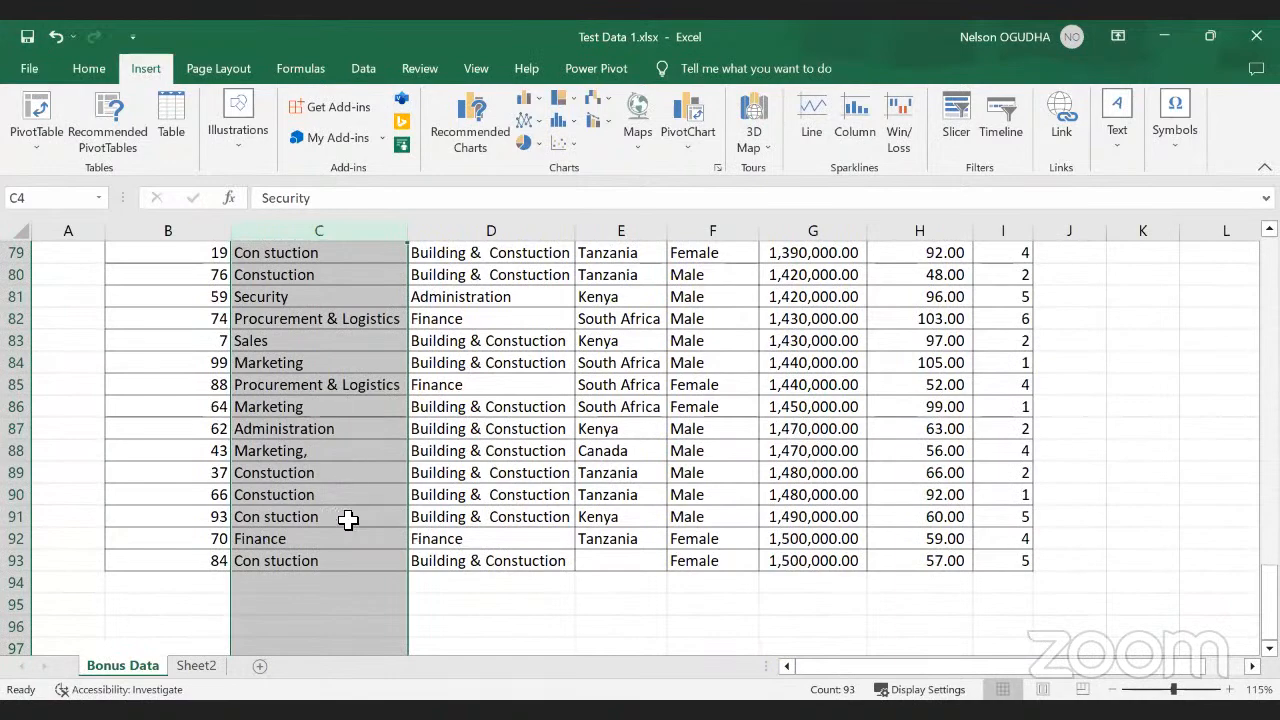
scroll(350, 477, up, 14)
scroll(350, 472, up, 12)
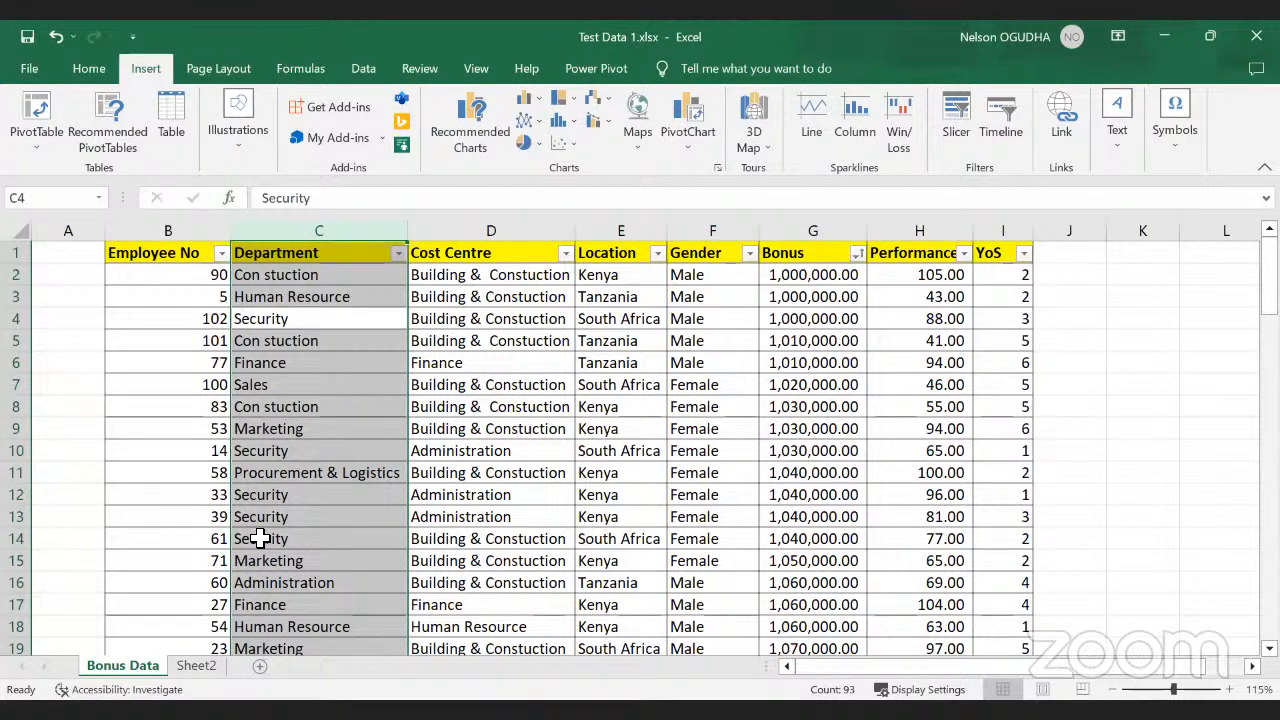
Step: Review the column headers in row 1 one by one, from Employee No through YoS
click(152, 254)
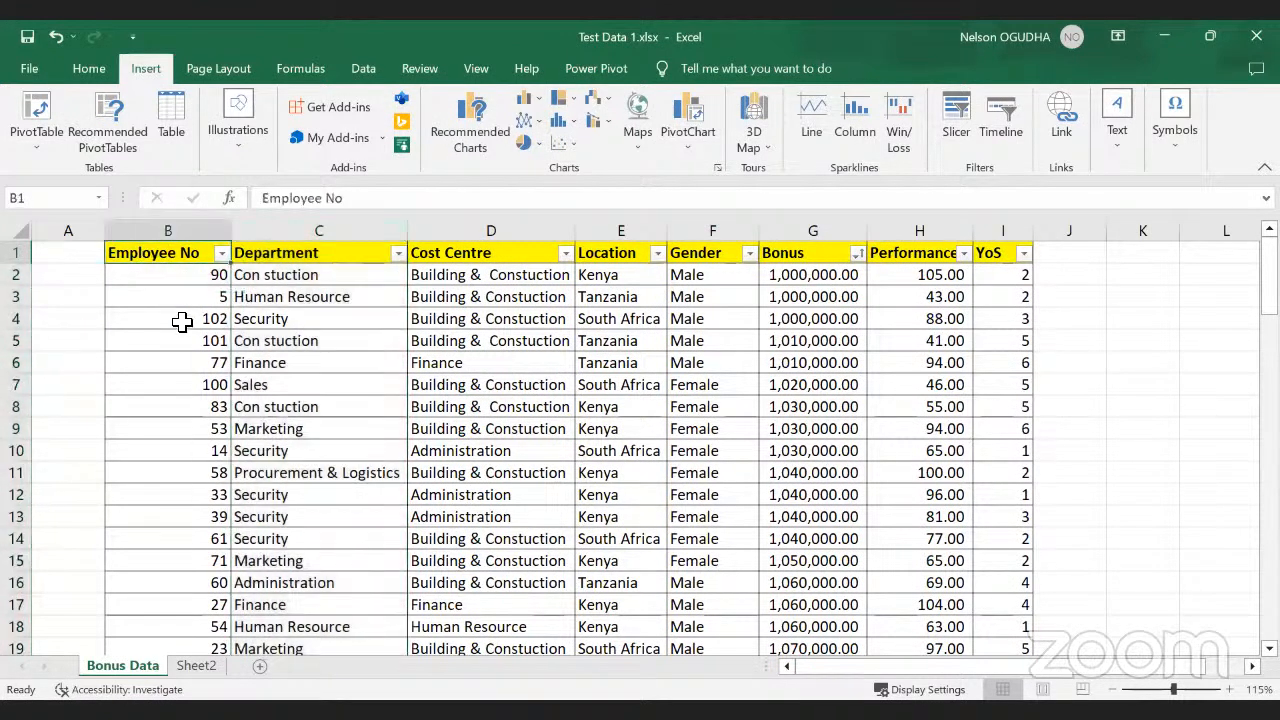
click(293, 252)
click(466, 252)
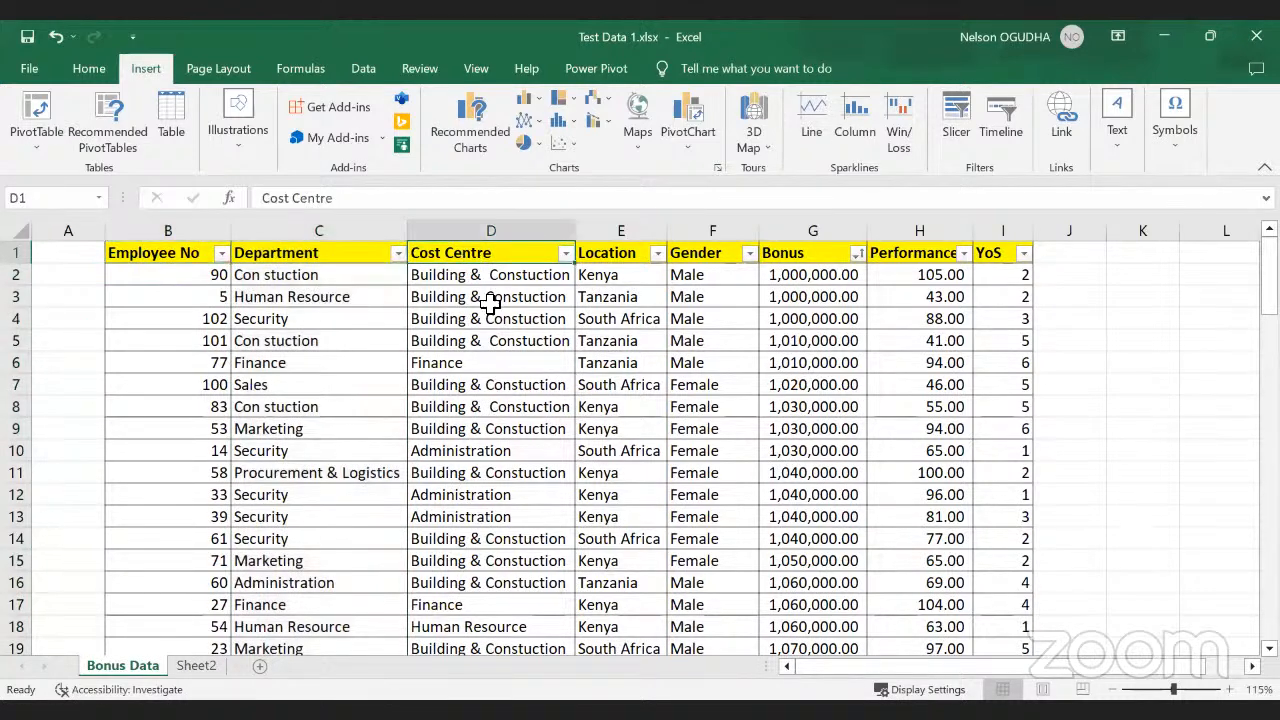
click(600, 253)
click(708, 252)
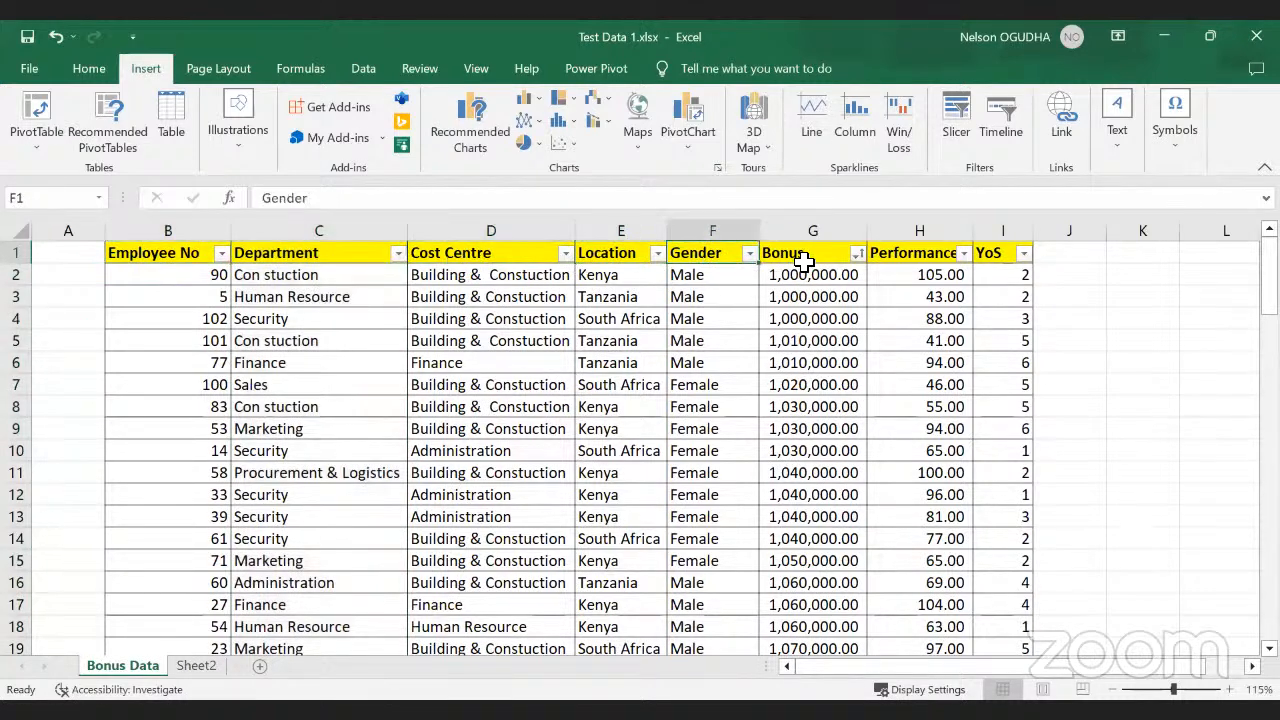
click(803, 260)
click(910, 252)
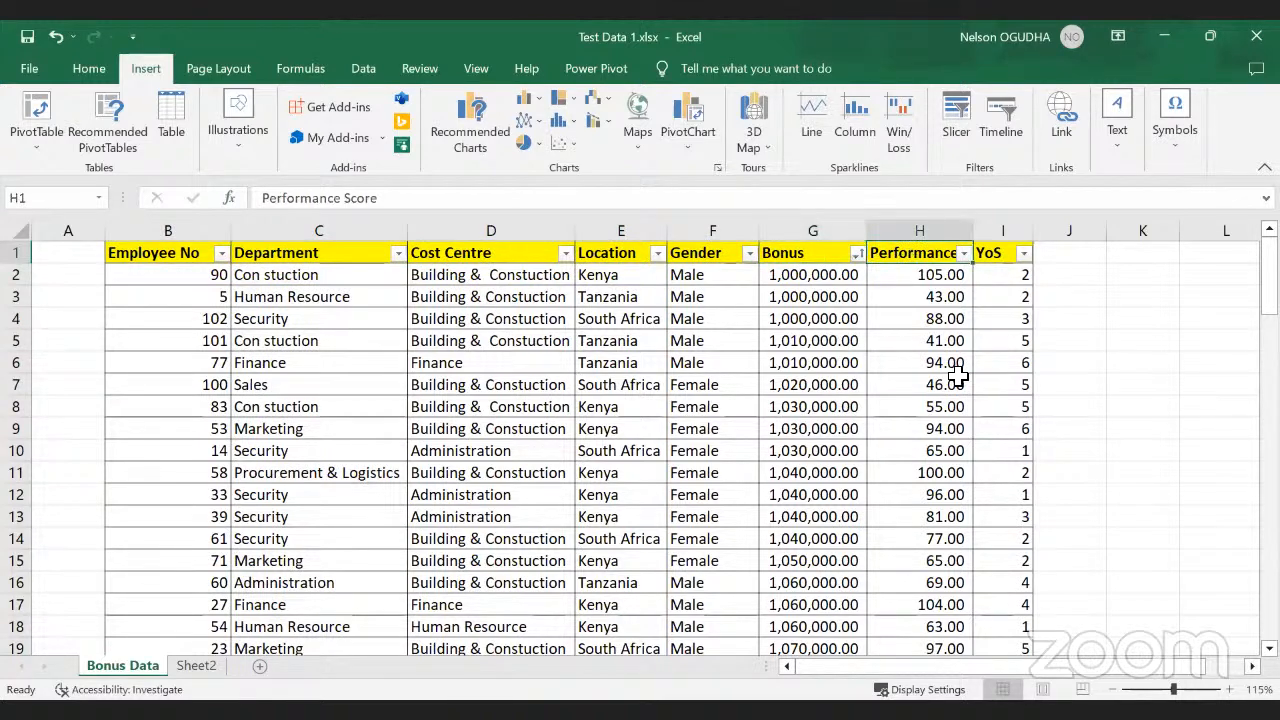
click(995, 253)
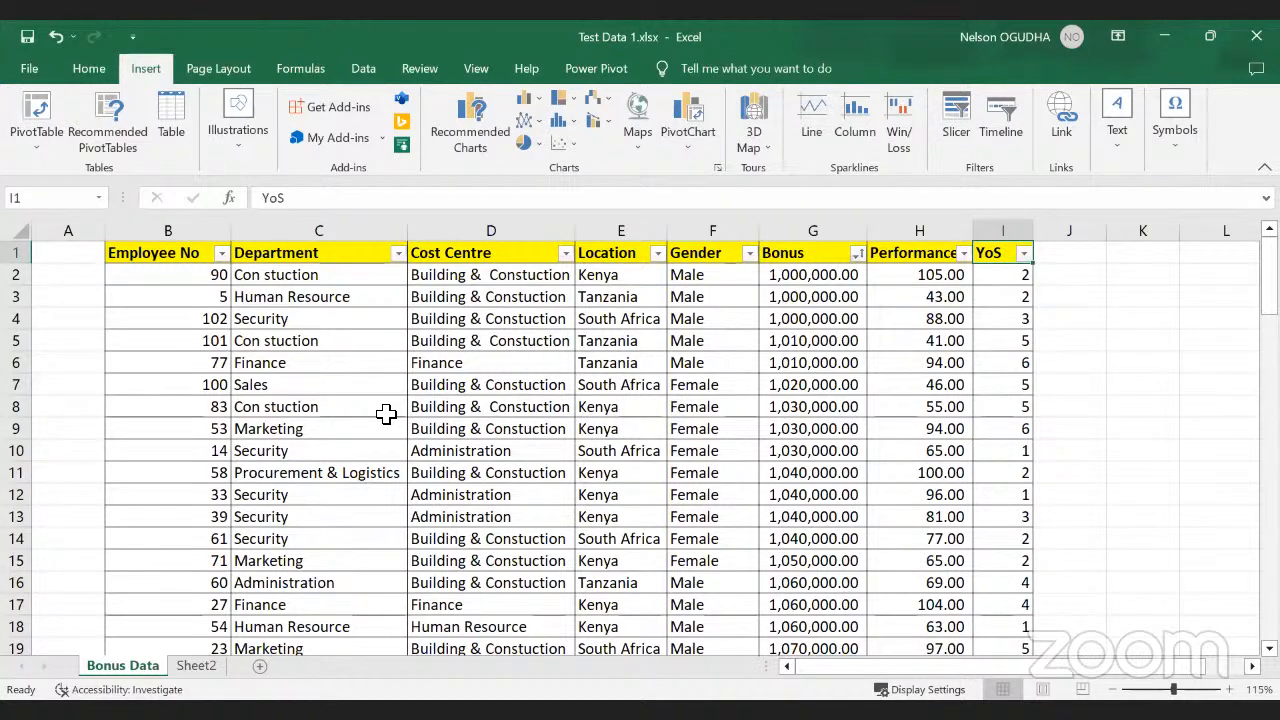
click(245, 467)
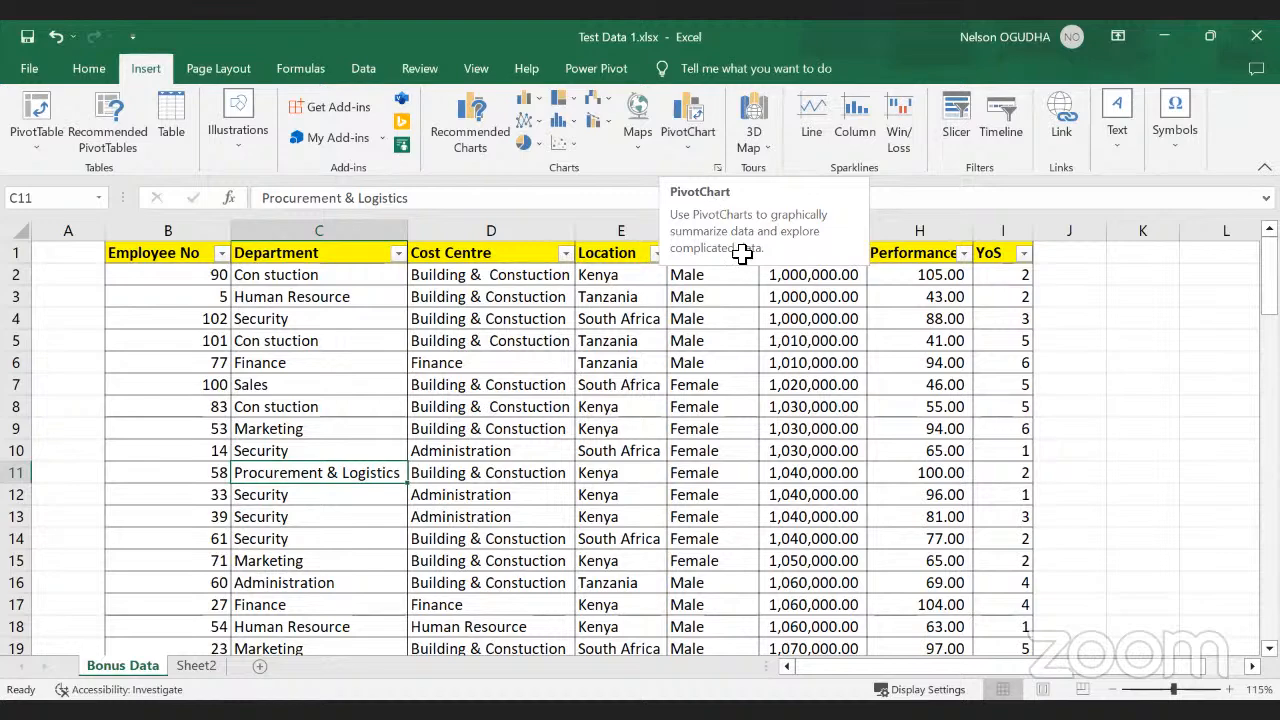
scroll(566, 491, down, 4)
scroll(304, 332, up, 4)
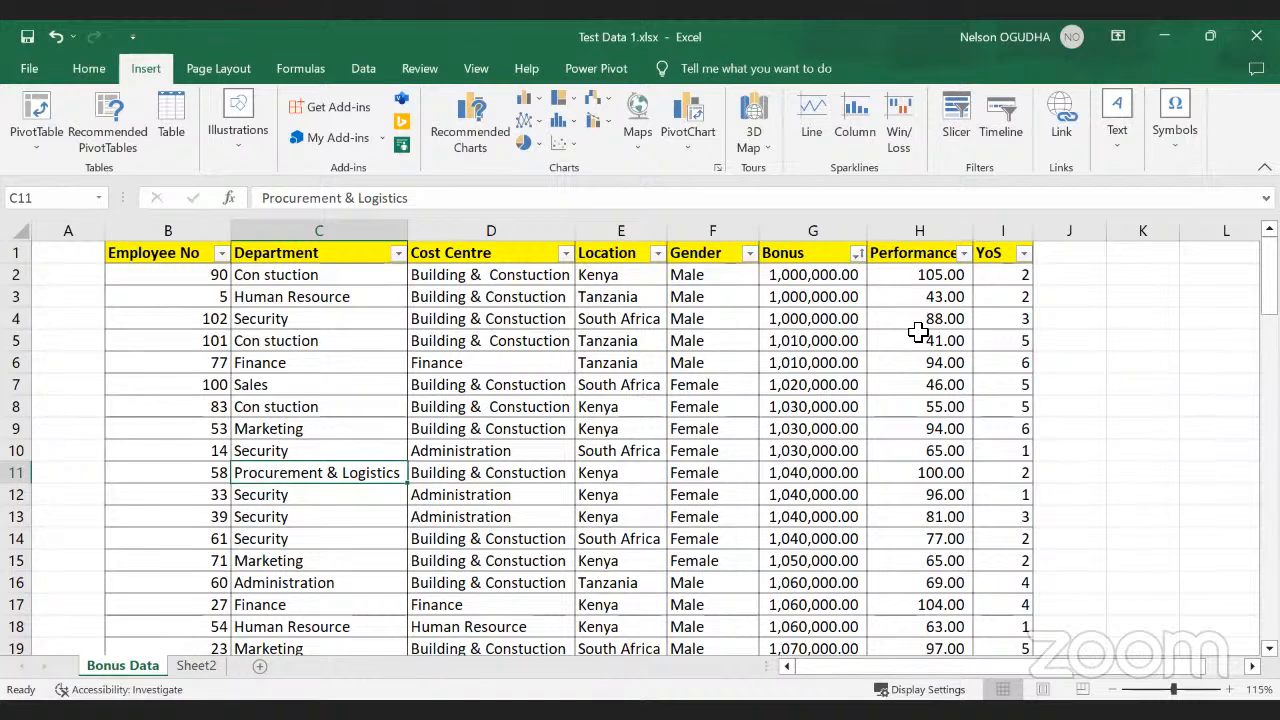
click(1005, 256)
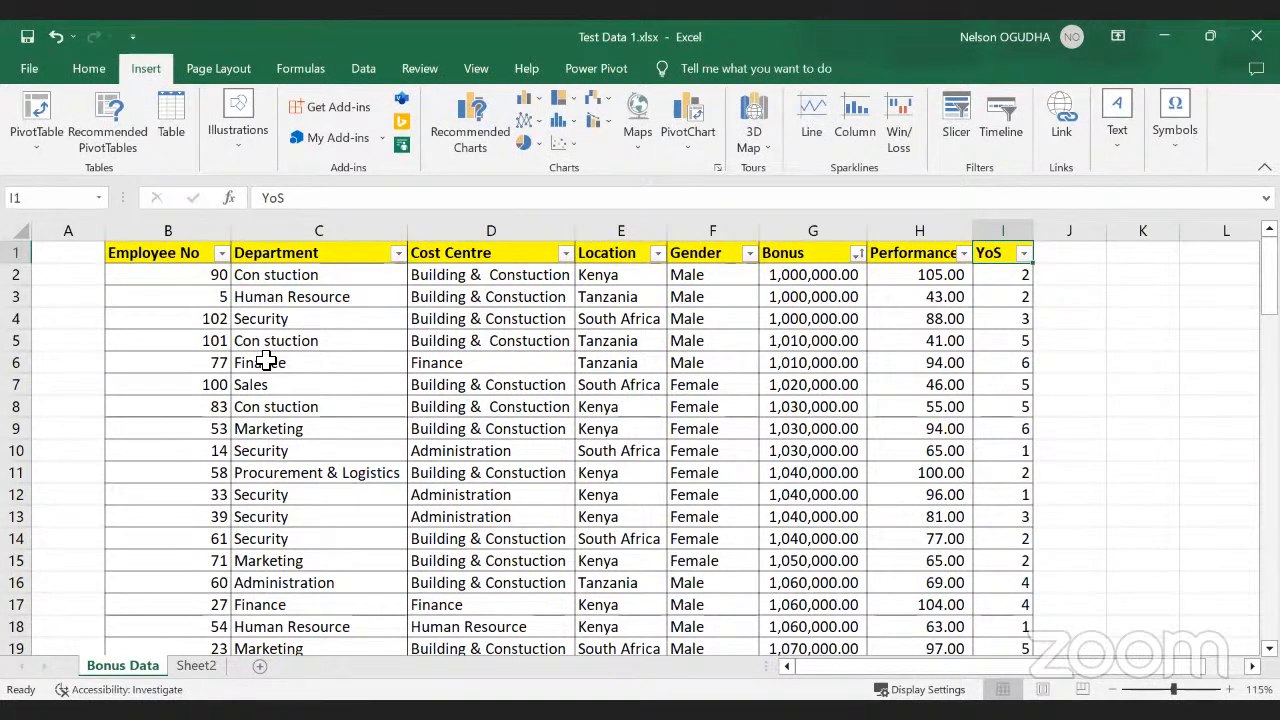
click(703, 150)
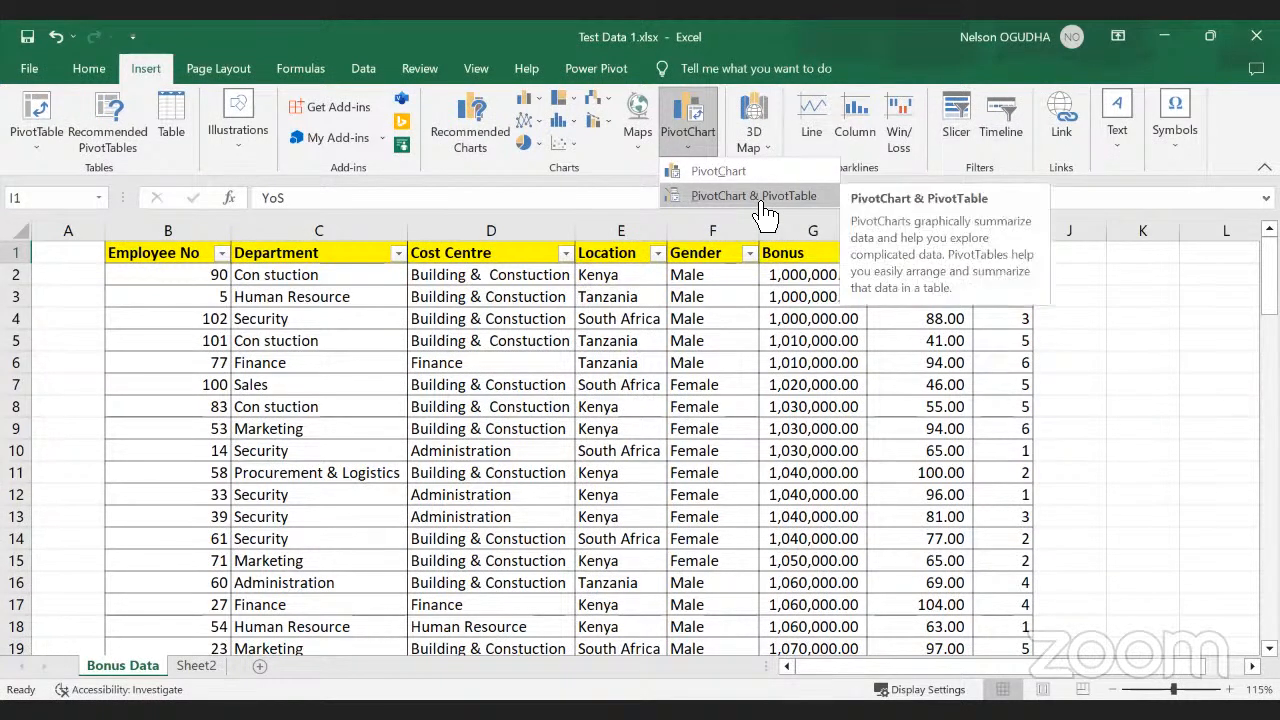
click(240, 297)
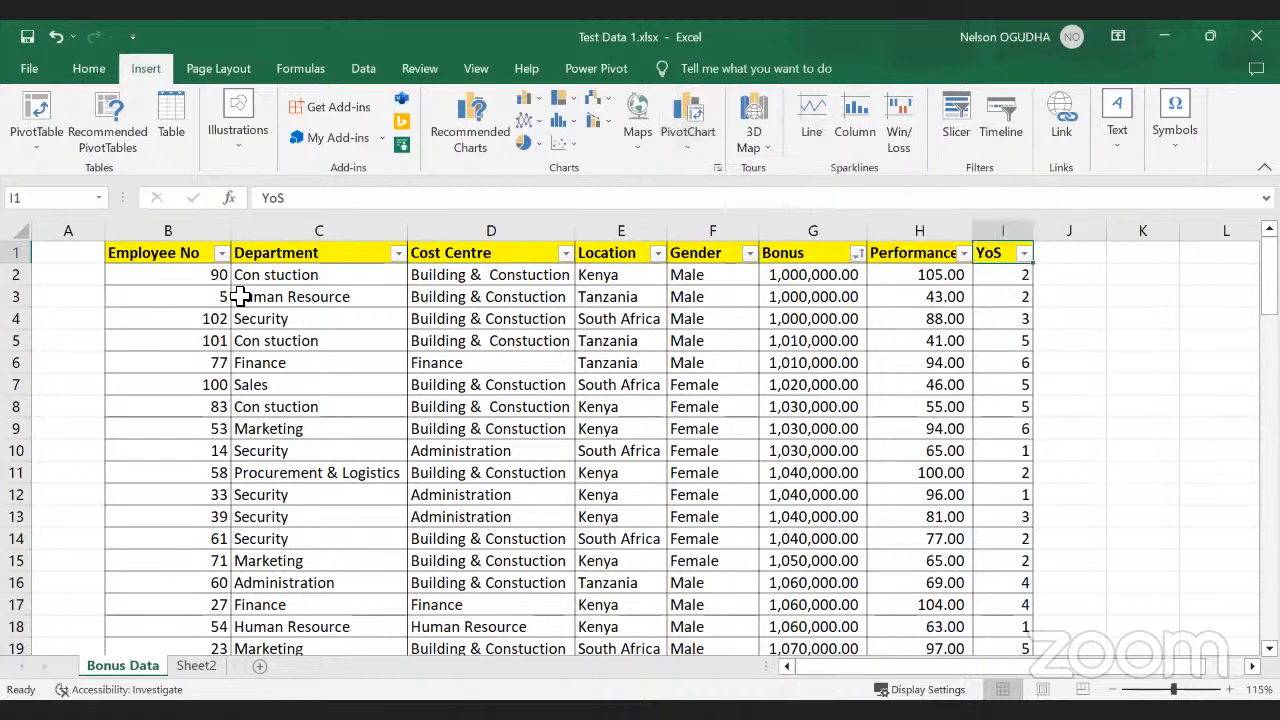
Step: Convert the bonus data in B1:I93, including its header row, into a table
click(198, 254)
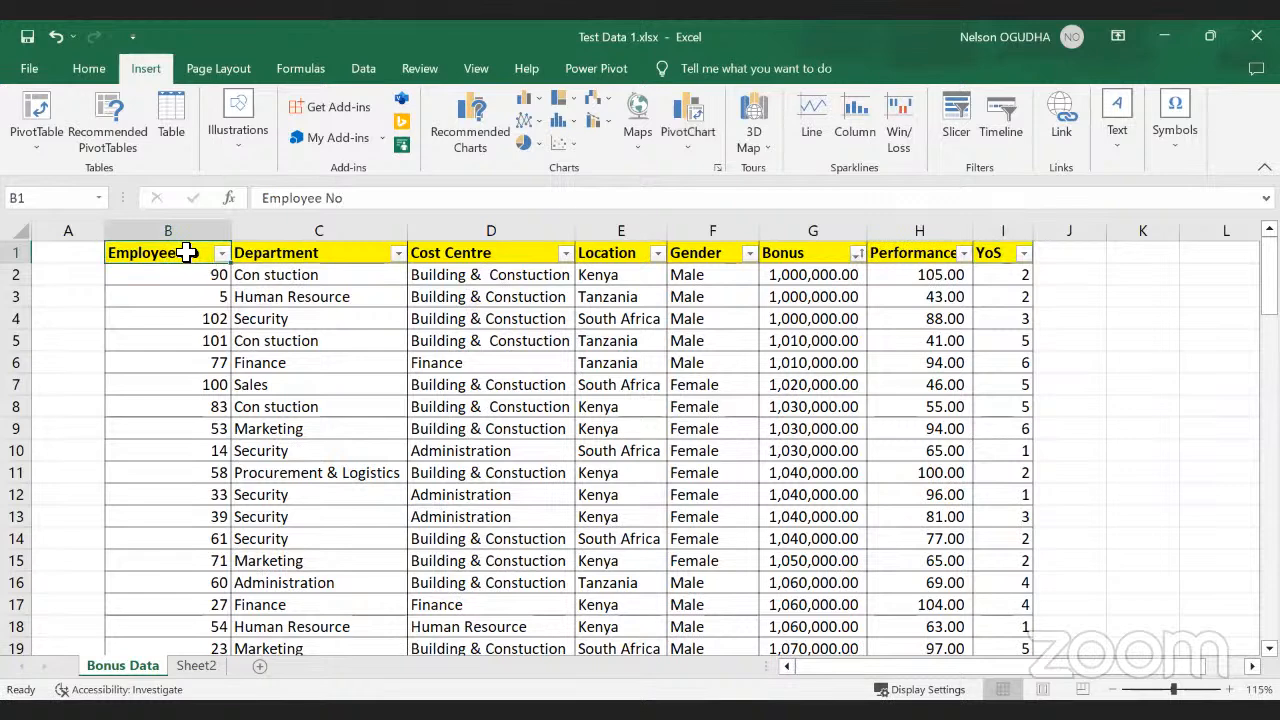
drag(198, 254, 994, 407)
drag(1013, 265, 1006, 260)
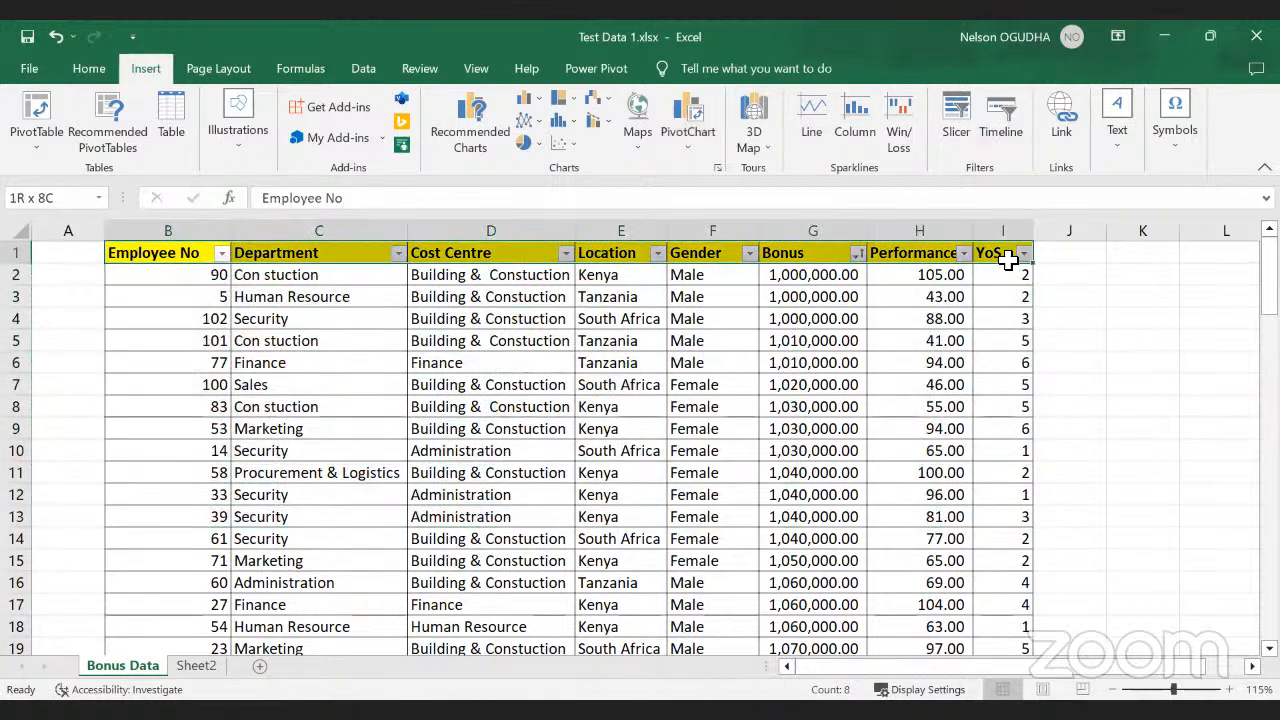
click(168, 233)
click(172, 254)
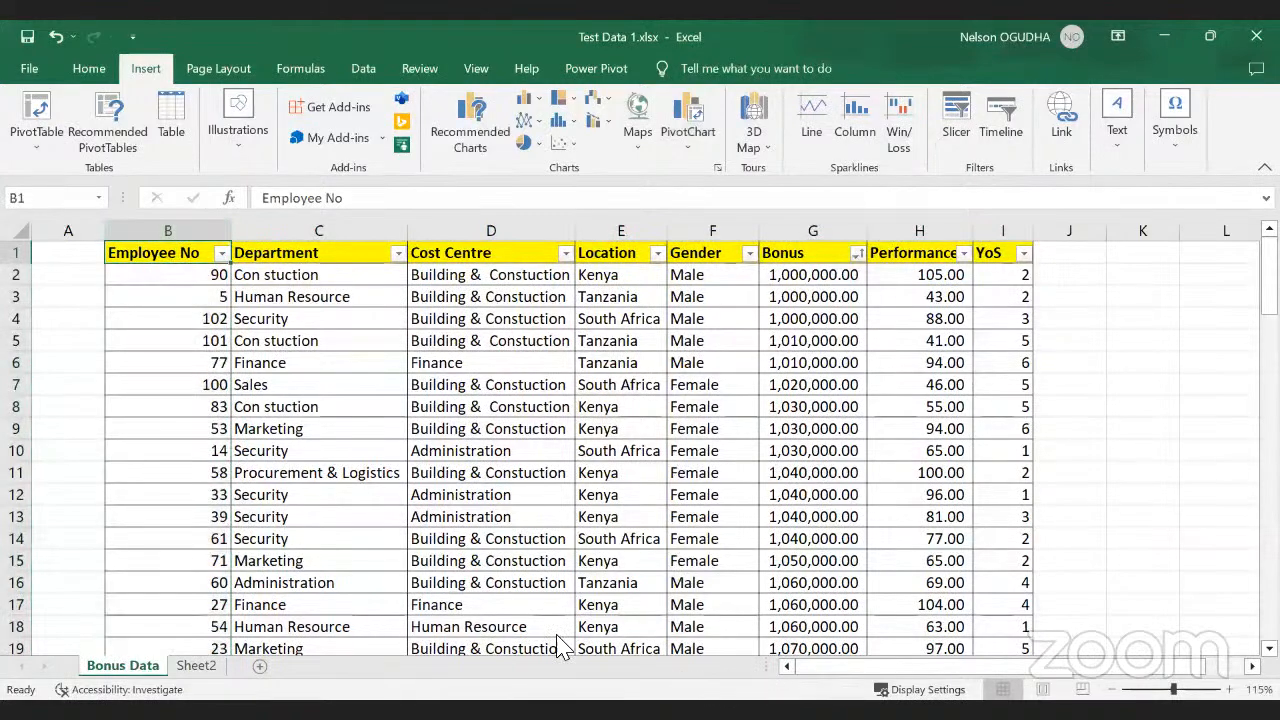
drag(205, 252, 1011, 640)
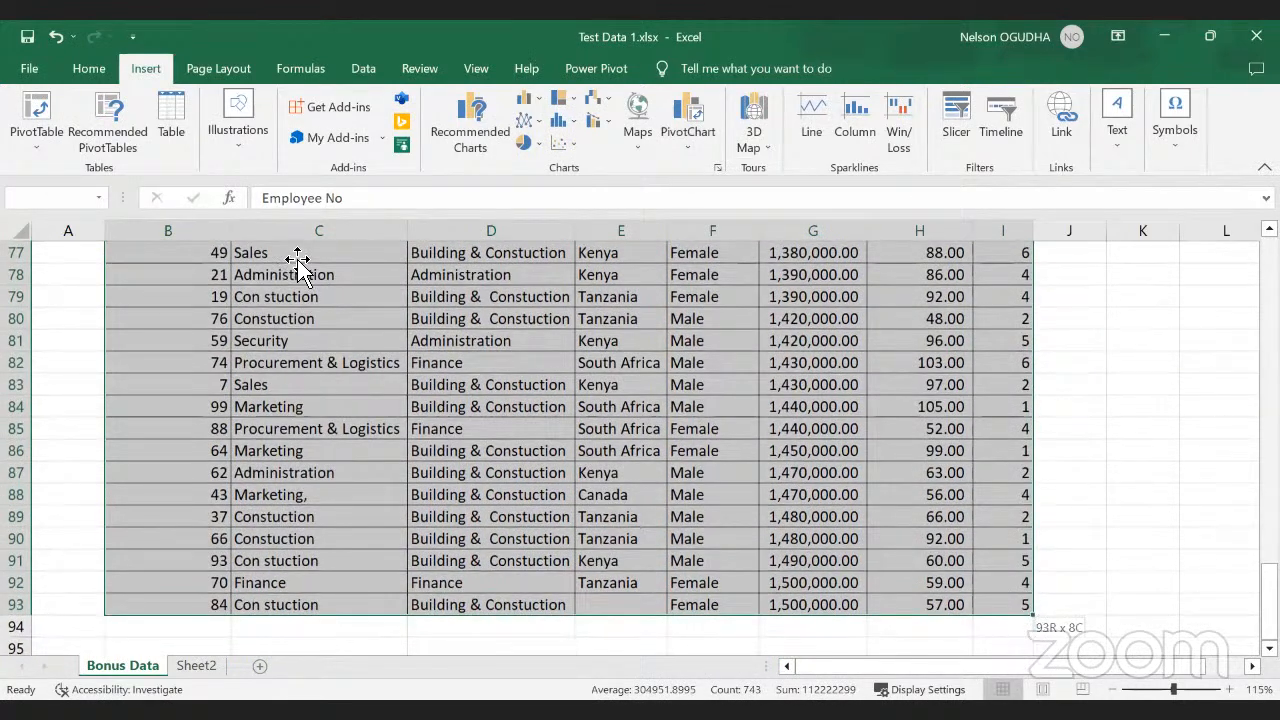
click(169, 112)
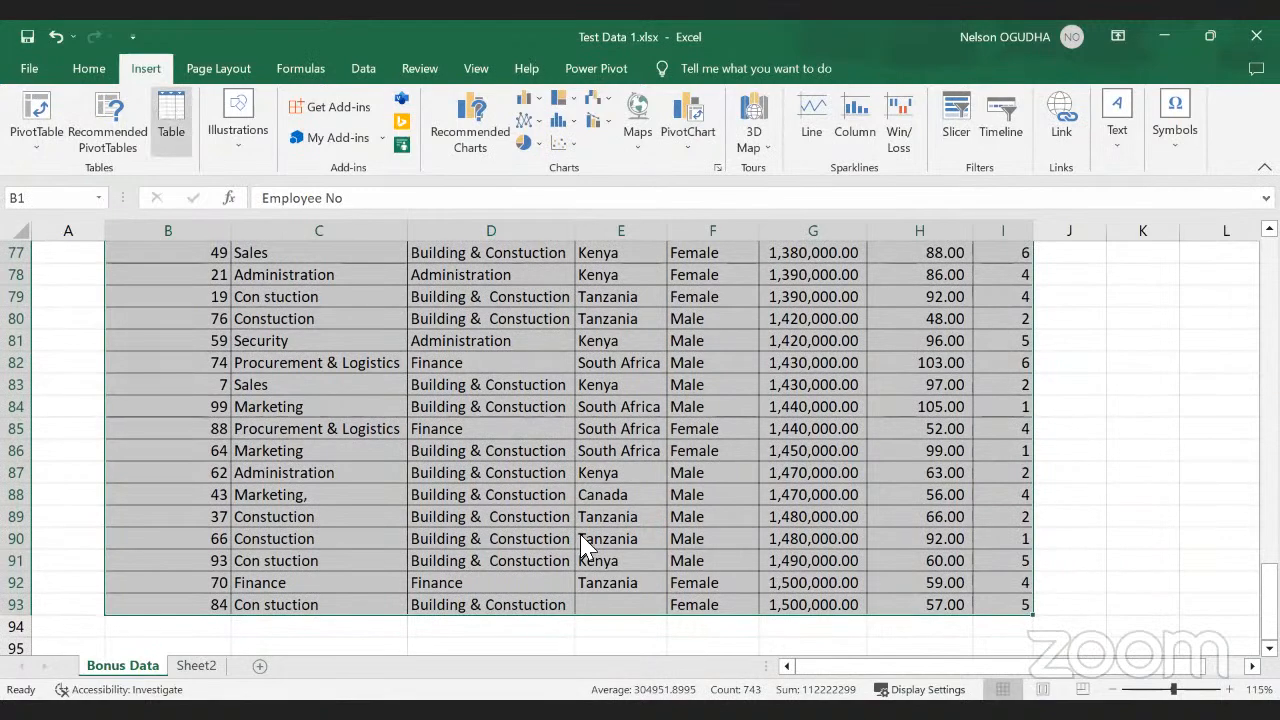
click(548, 511)
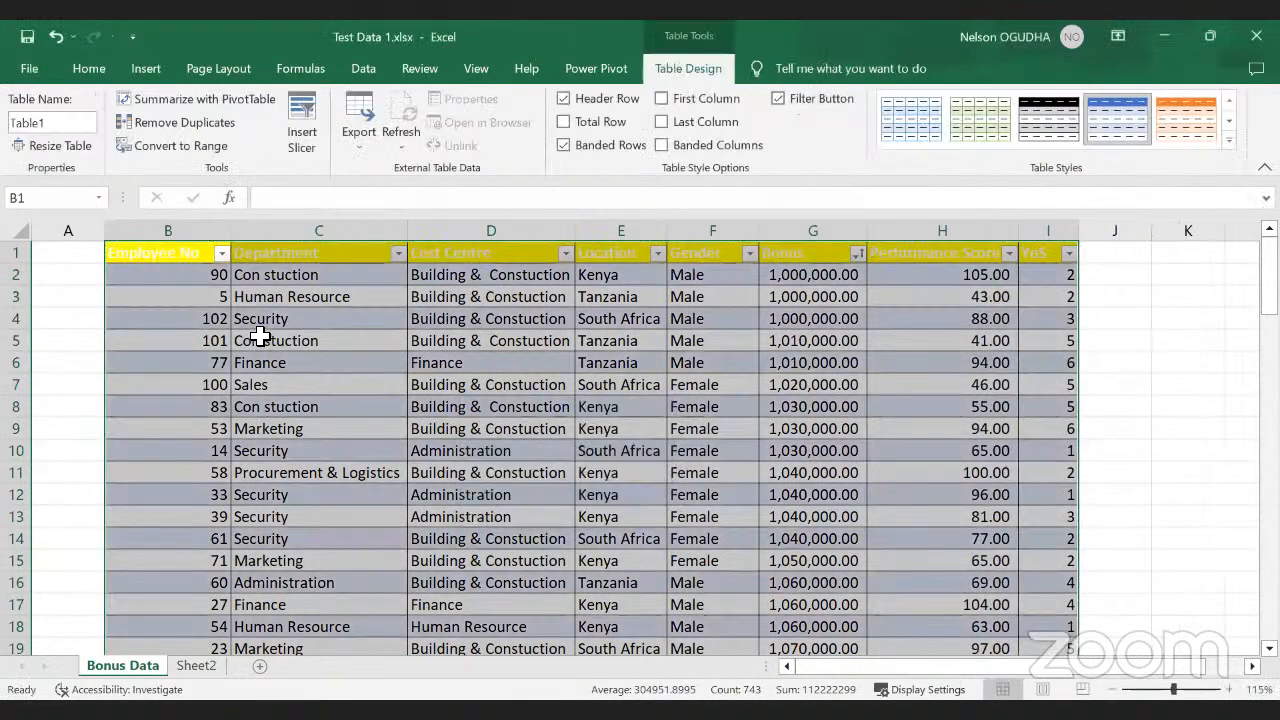
Step: Apply the black and grey banded-row table style to the bonus table
click(158, 252)
drag(655, 288, 1049, 253)
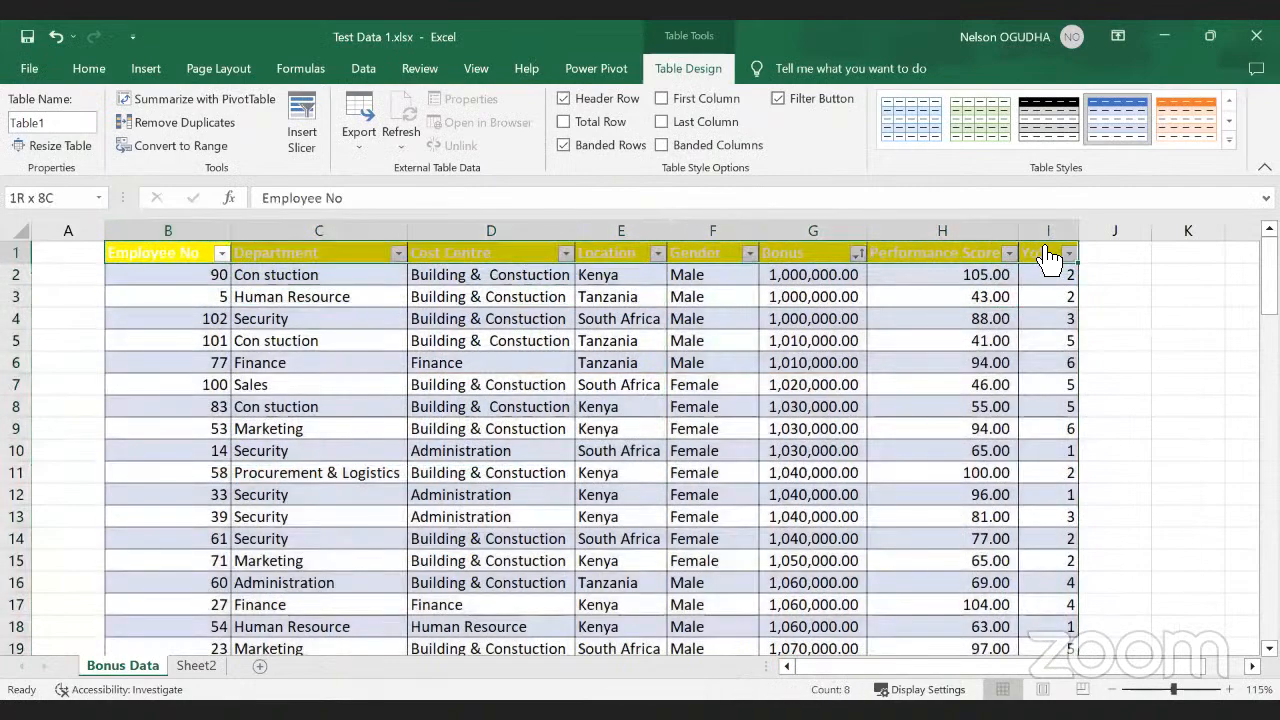
click(88, 68)
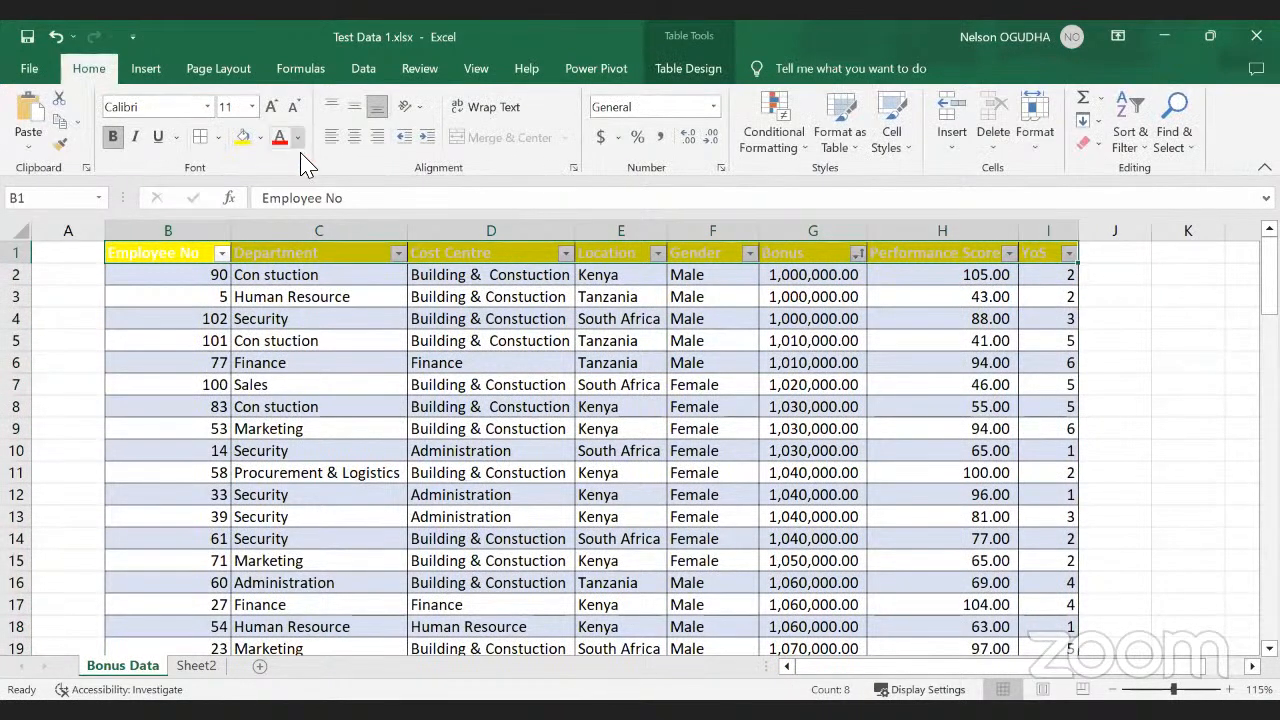
click(297, 137)
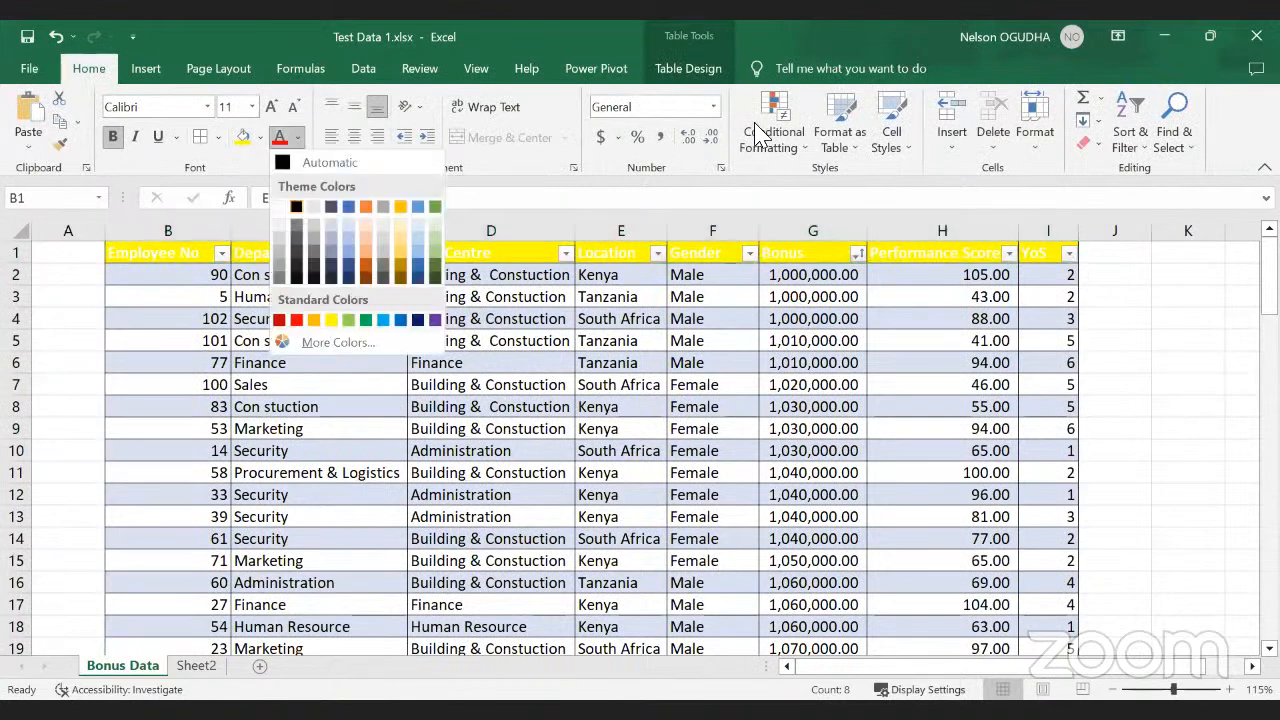
click(675, 78)
click(688, 68)
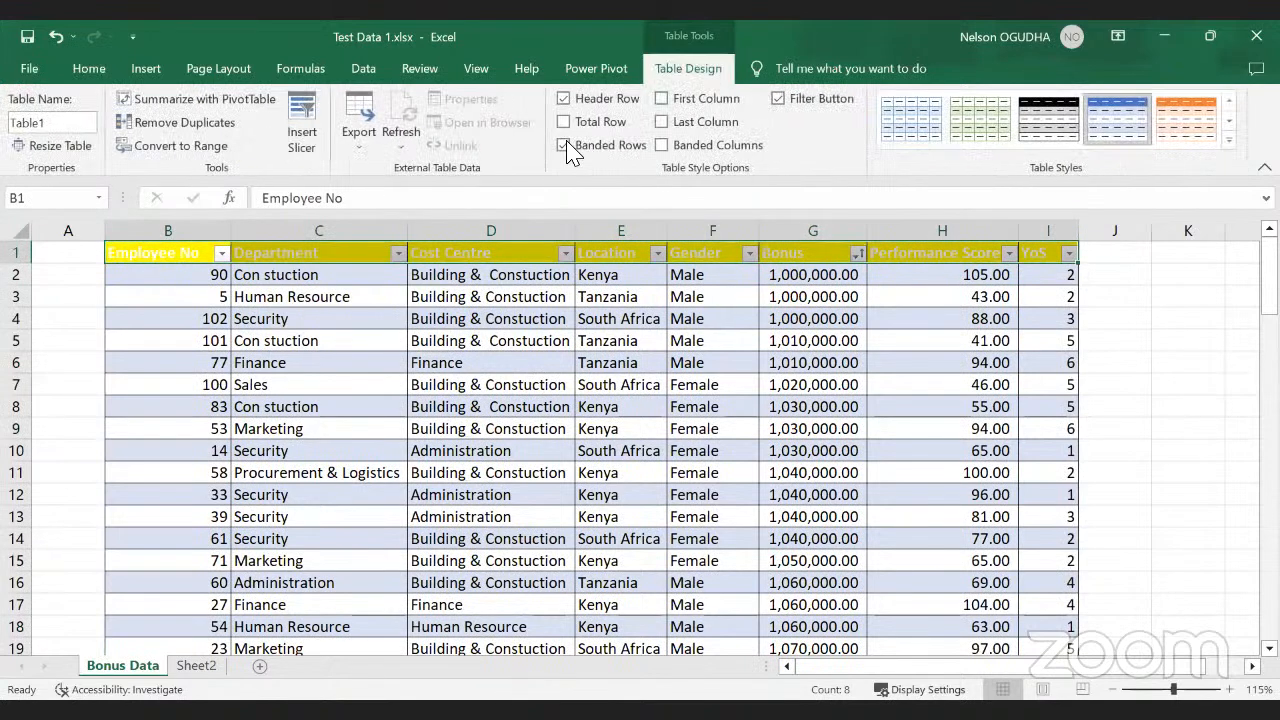
click(1060, 138)
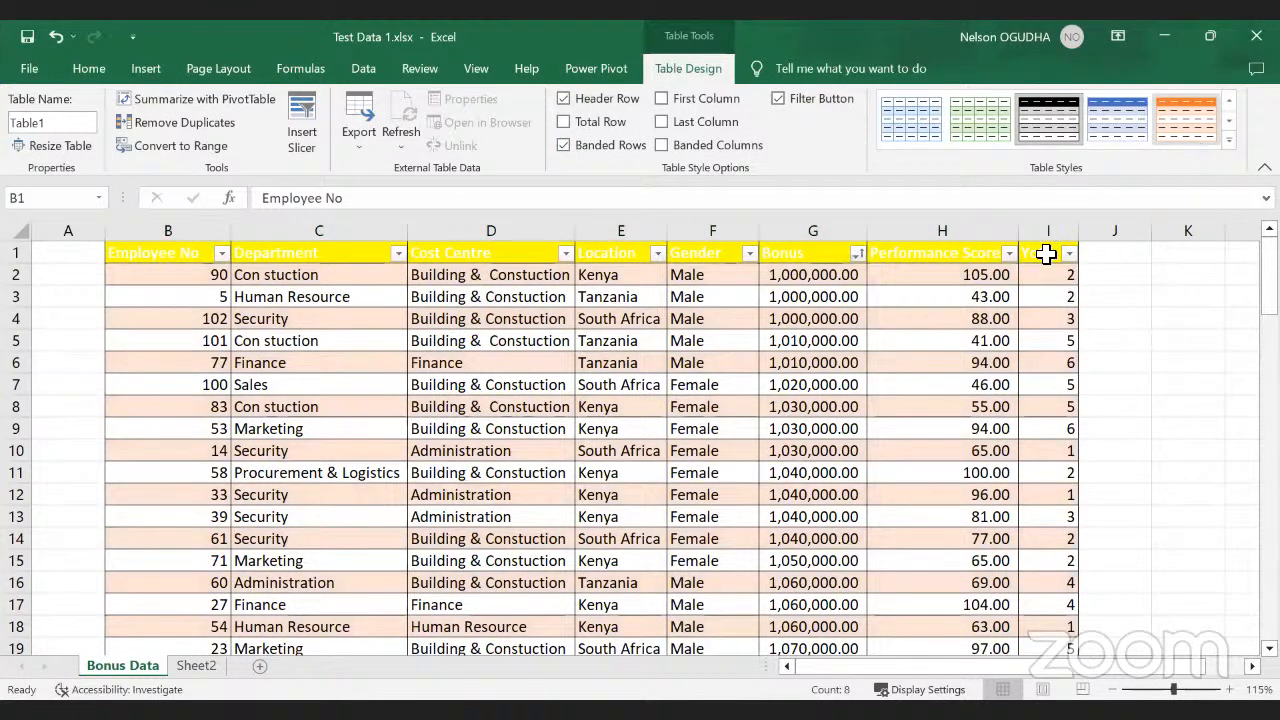
Step: Fill the table's header row, from Employee No through YoS, with standard green
drag(1046, 252, 192, 237)
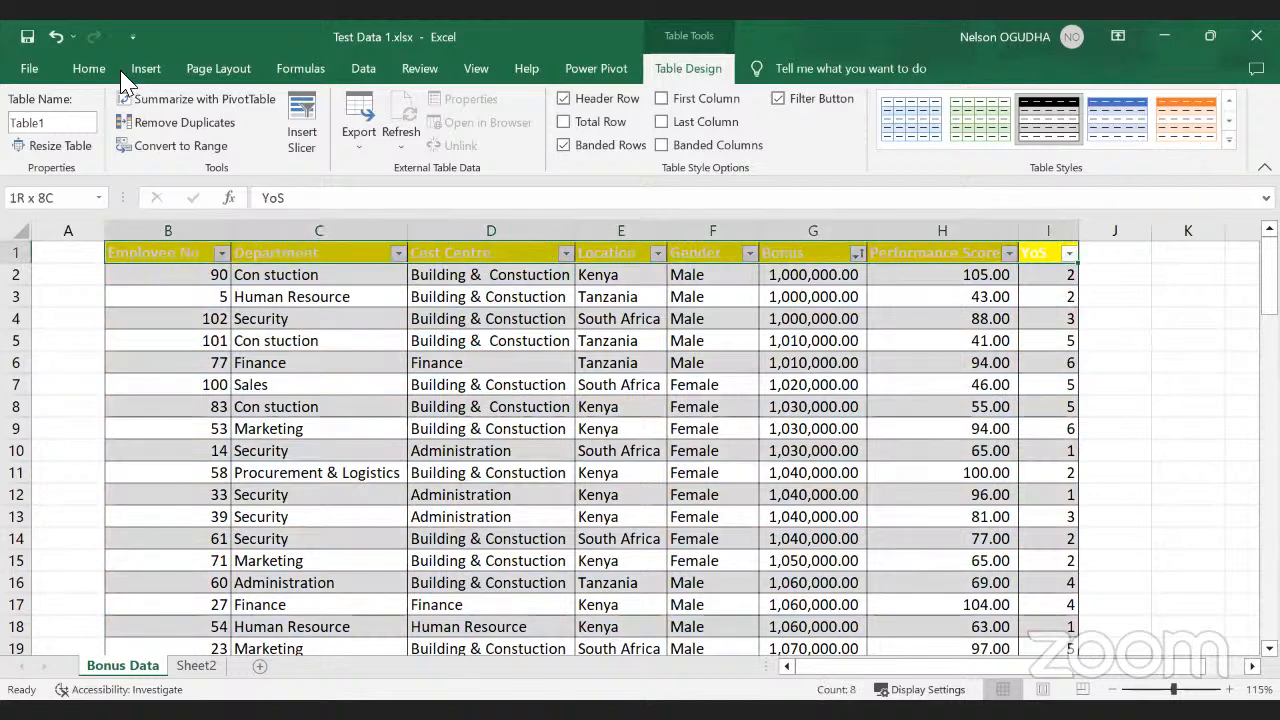
click(90, 69)
click(259, 138)
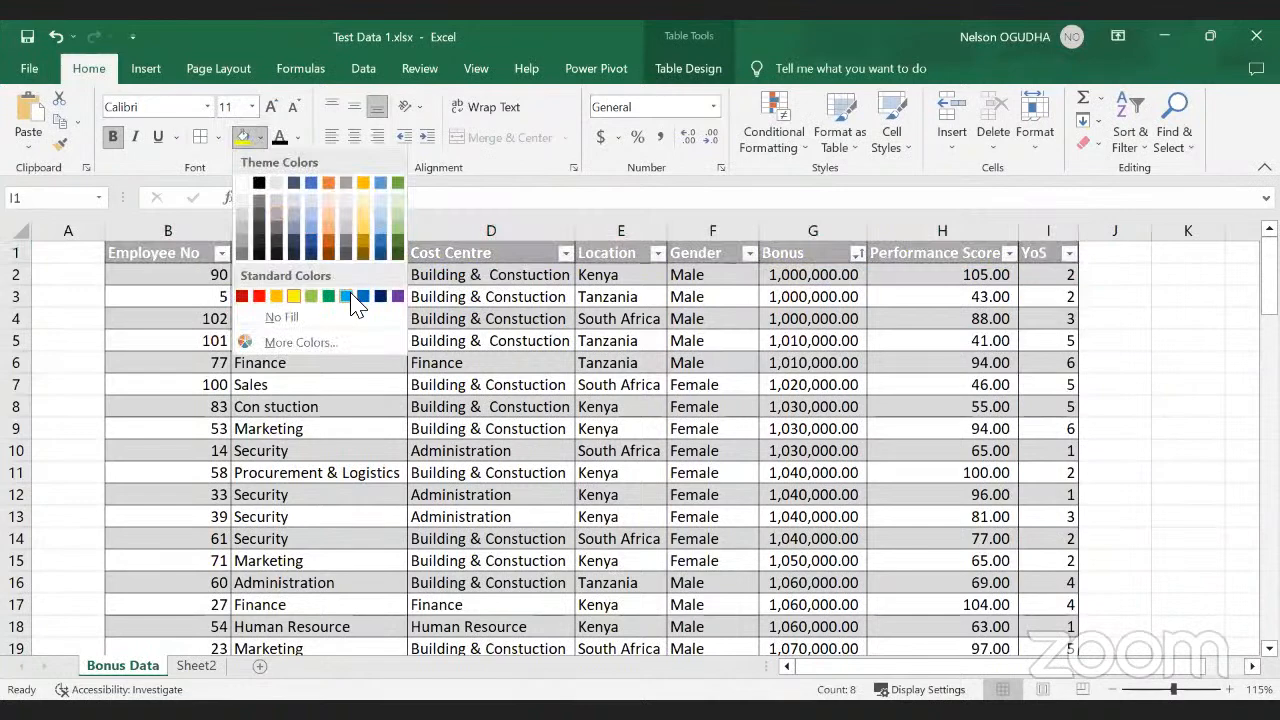
click(329, 296)
click(450, 385)
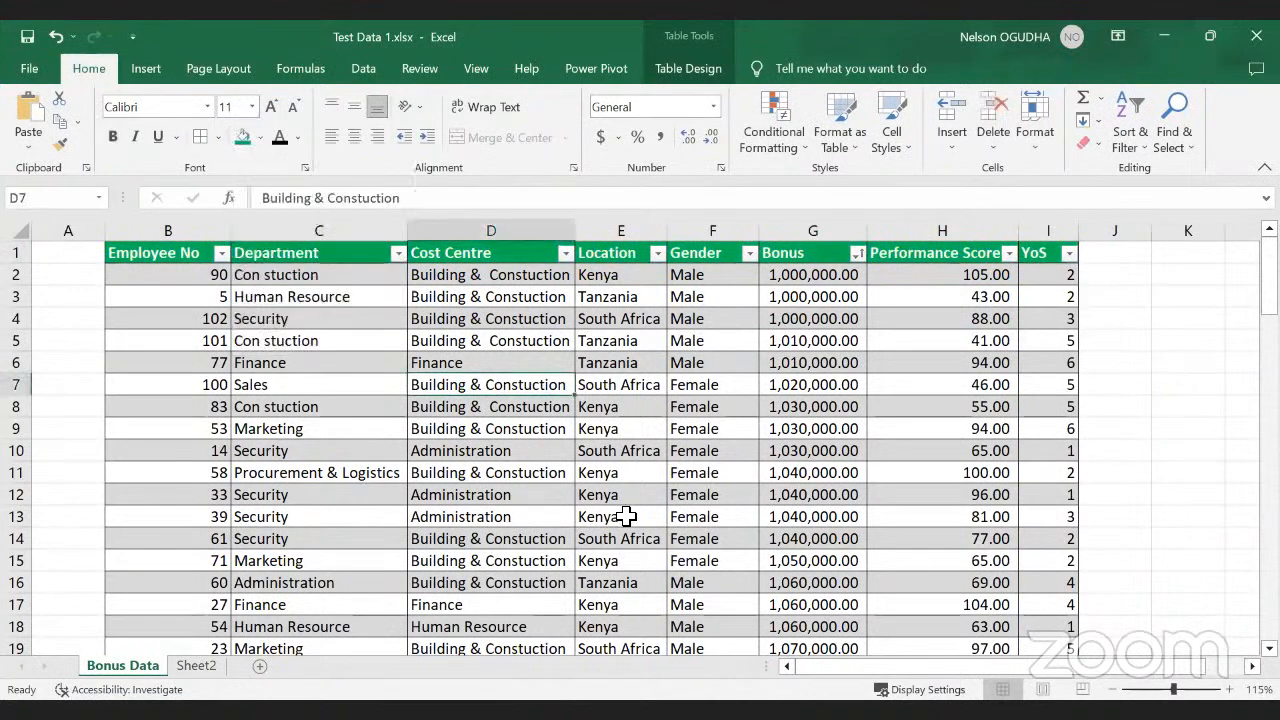
Step: Look through the rows of the formatted bonus table and check how its headers behave further down the sheet
scroll(560, 520, down, 4)
scroll(450, 505, up, 4)
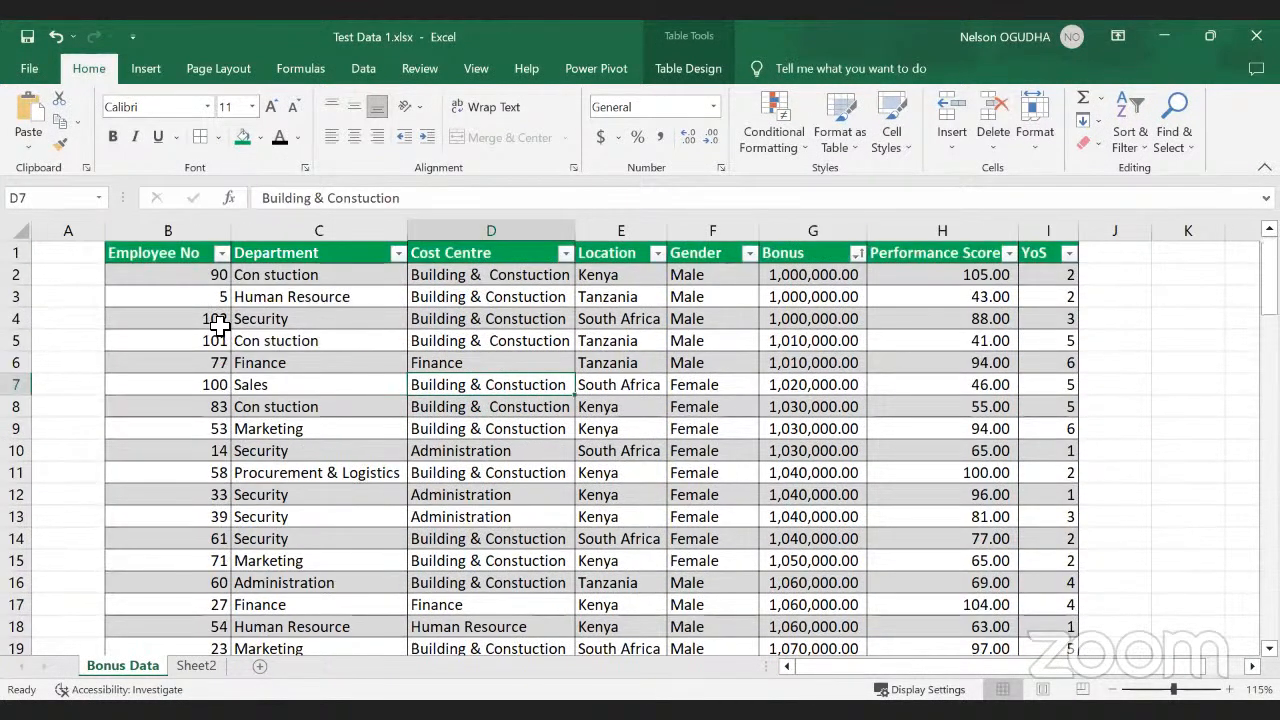
click(285, 322)
scroll(600, 500, down, 1)
scroll(630, 510, up, 1)
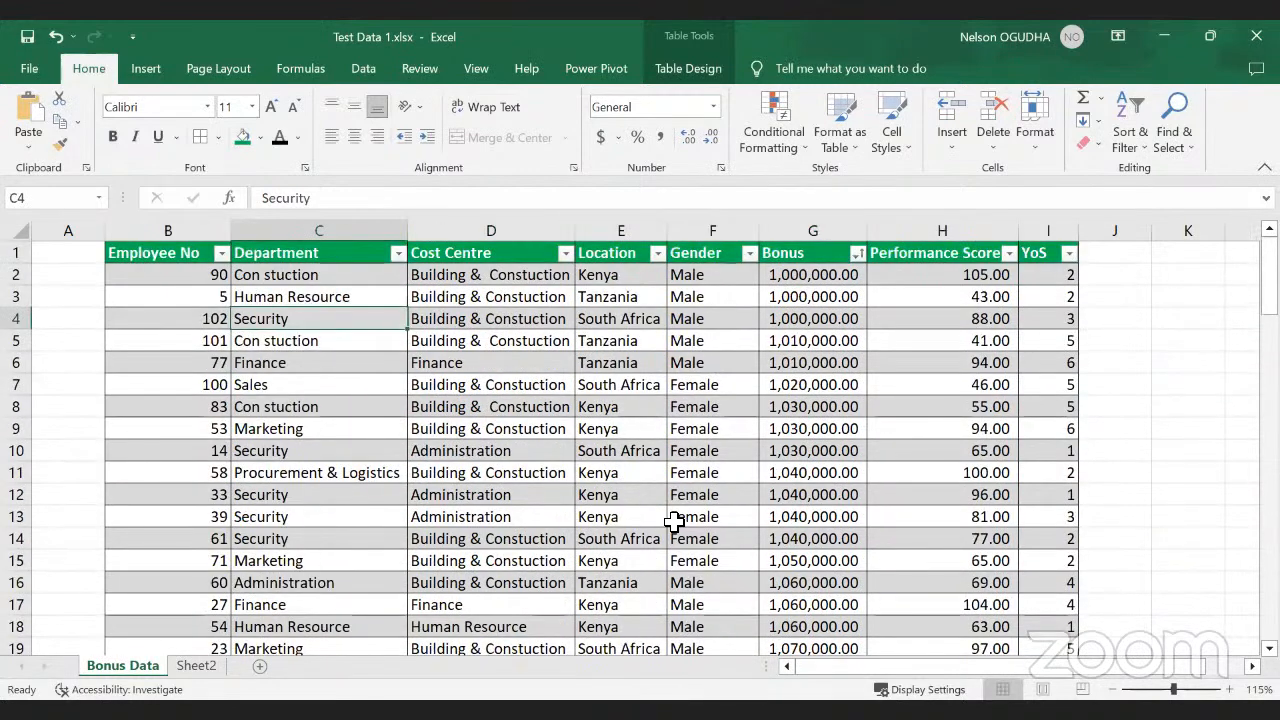
scroll(670, 516, down, 2)
scroll(675, 518, down, 3)
scroll(737, 514, up, 1)
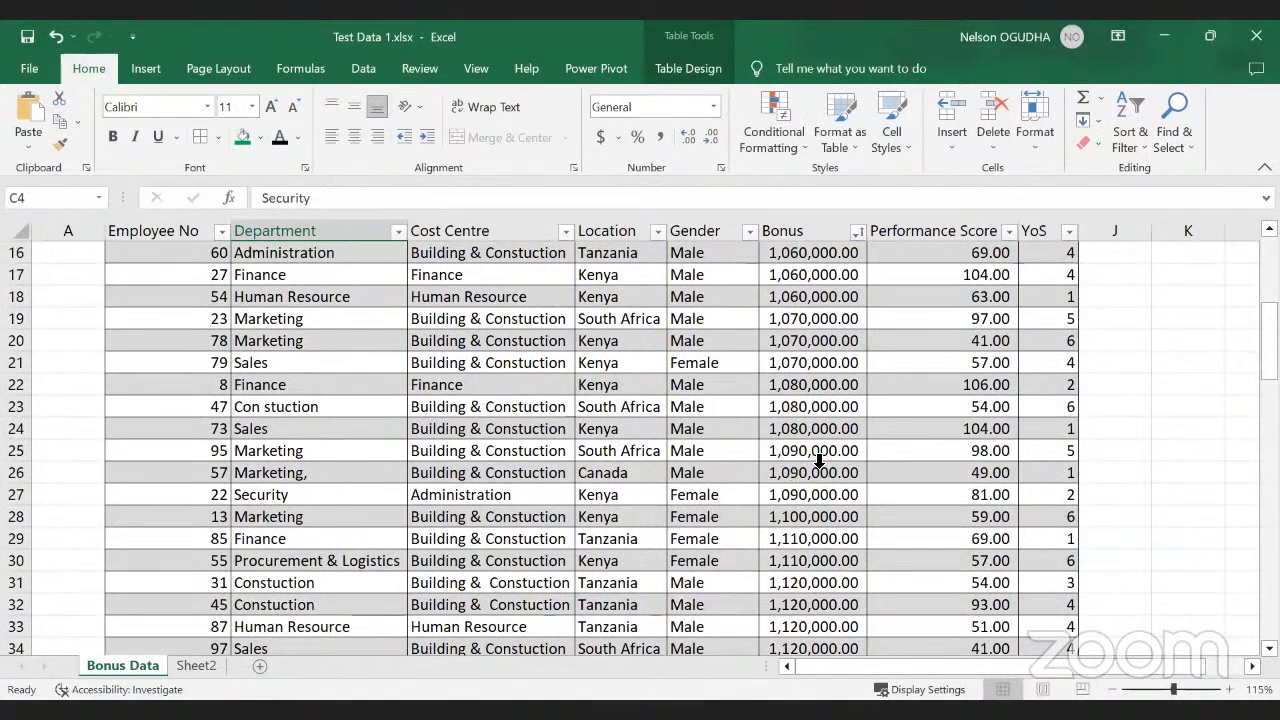
scroll(951, 400, up, 5)
click(1057, 283)
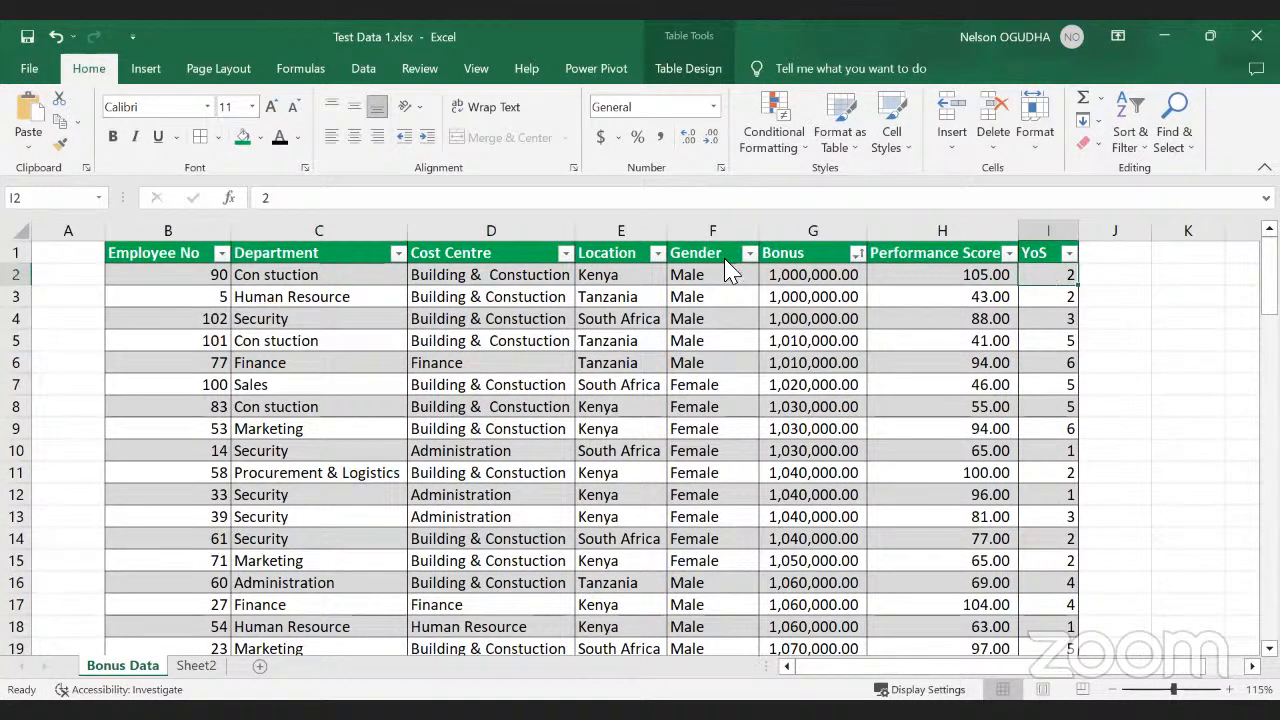
click(655, 450)
click(640, 340)
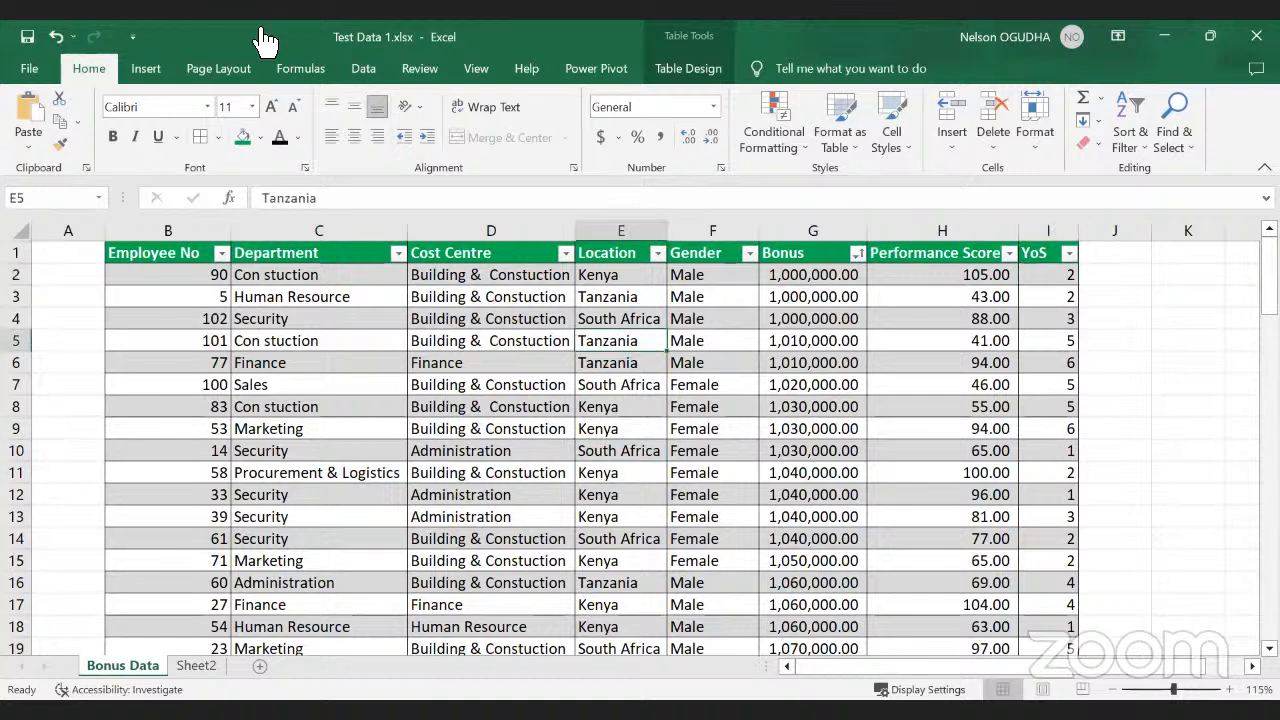
Step: Review the table's header fields, from Employee No and Department through YoS, as candidates for the pivot analysis
click(225, 70)
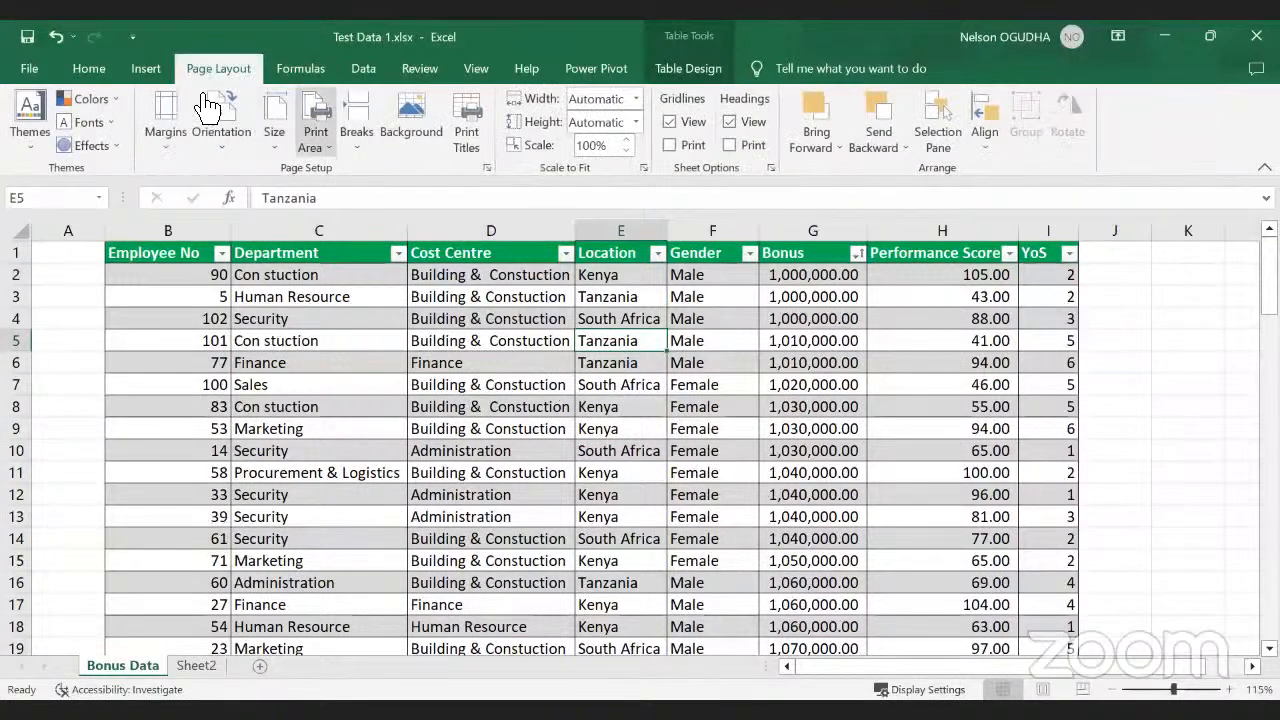
click(146, 68)
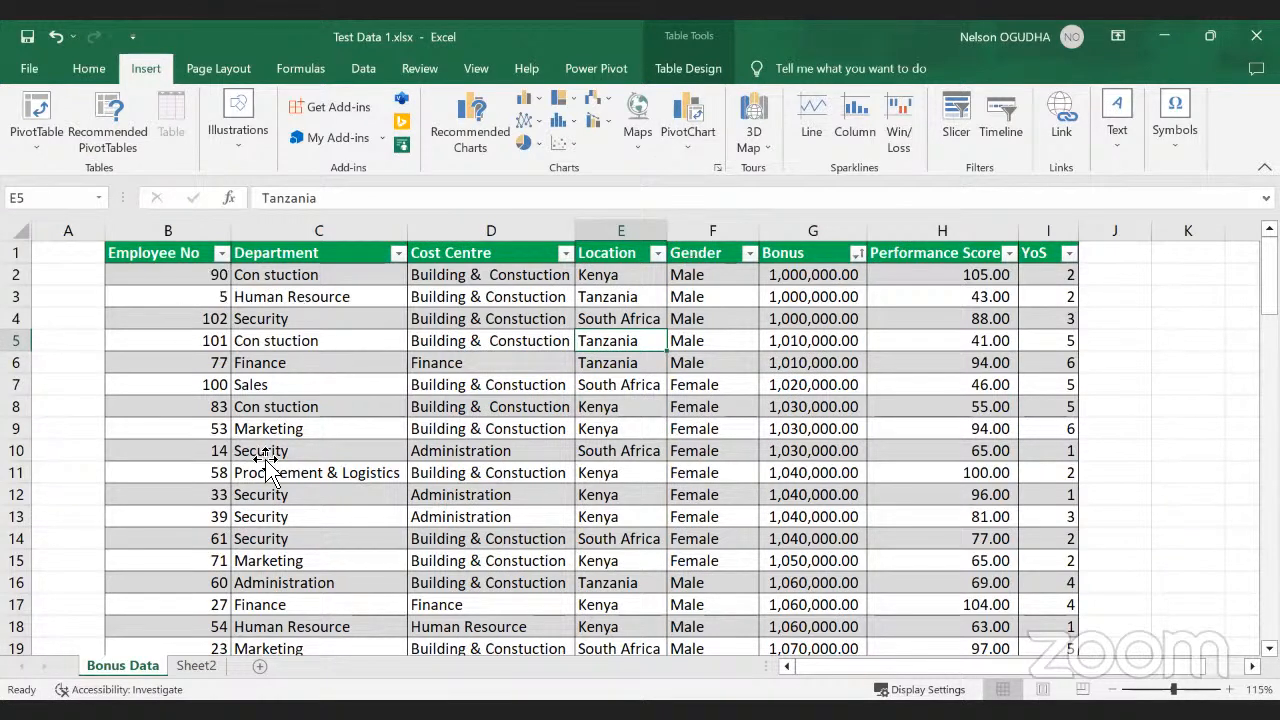
click(165, 256)
drag(297, 262, 1019, 252)
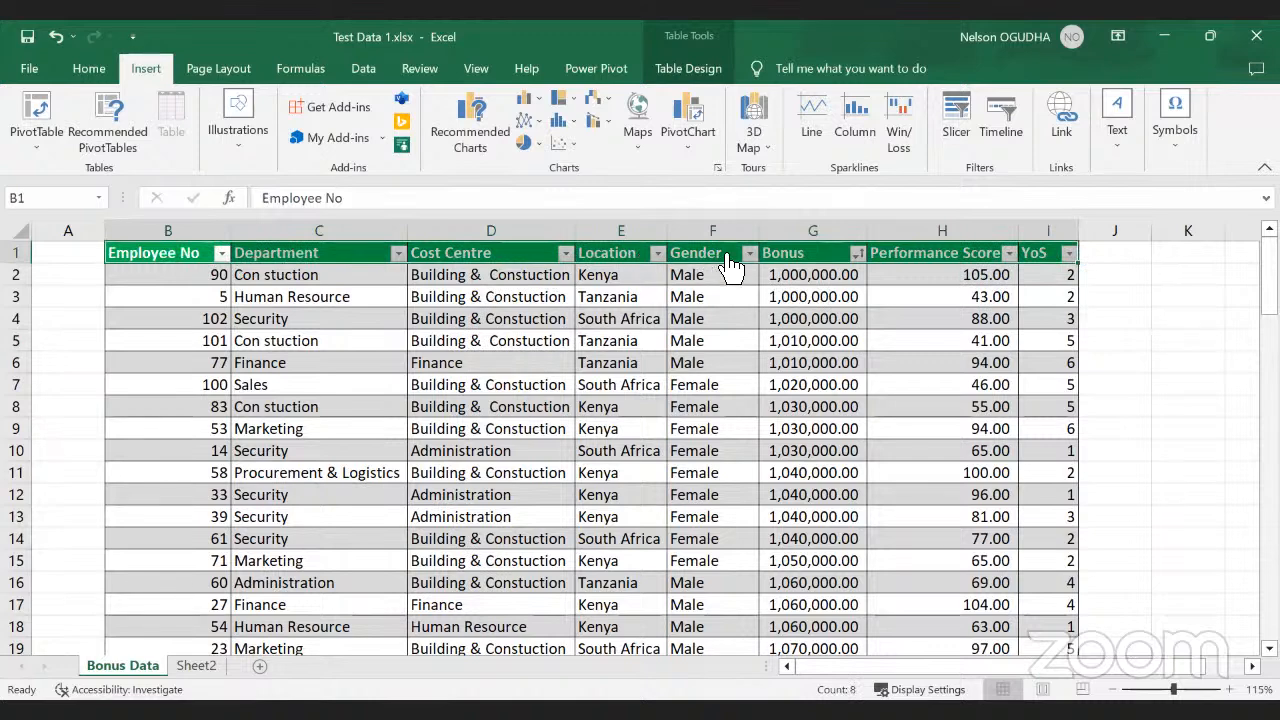
click(317, 257)
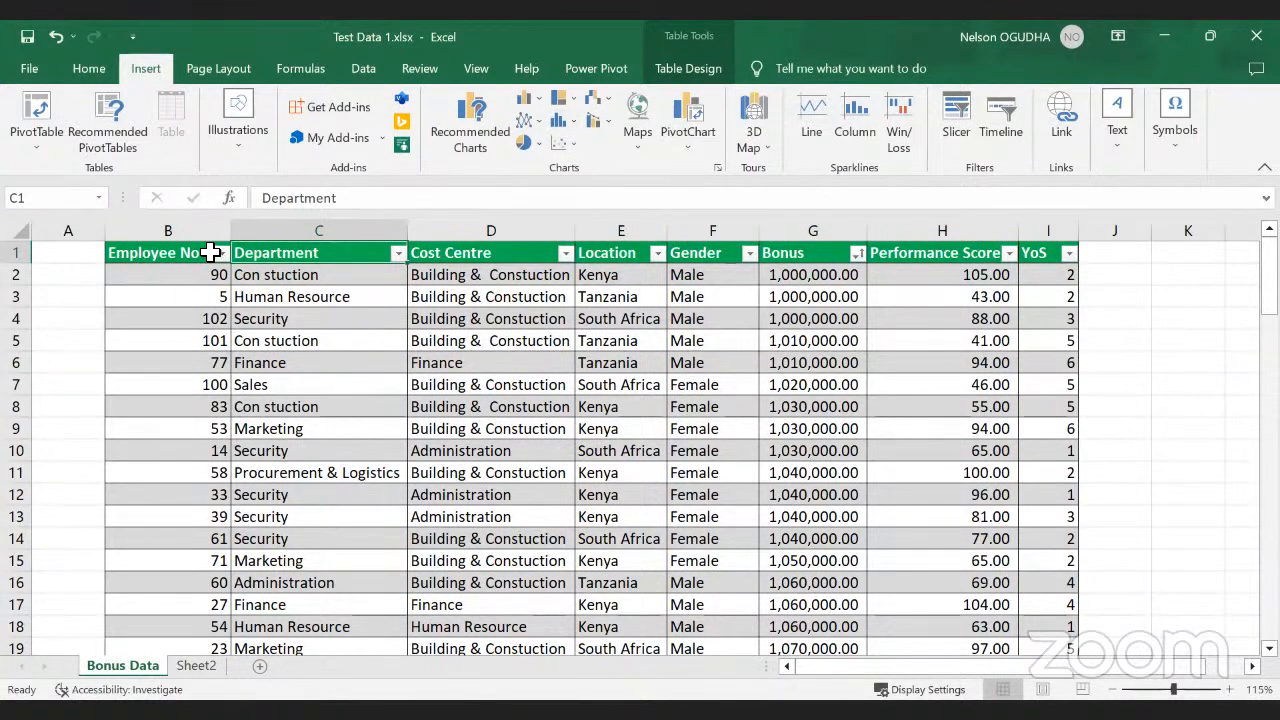
drag(210, 253, 394, 261)
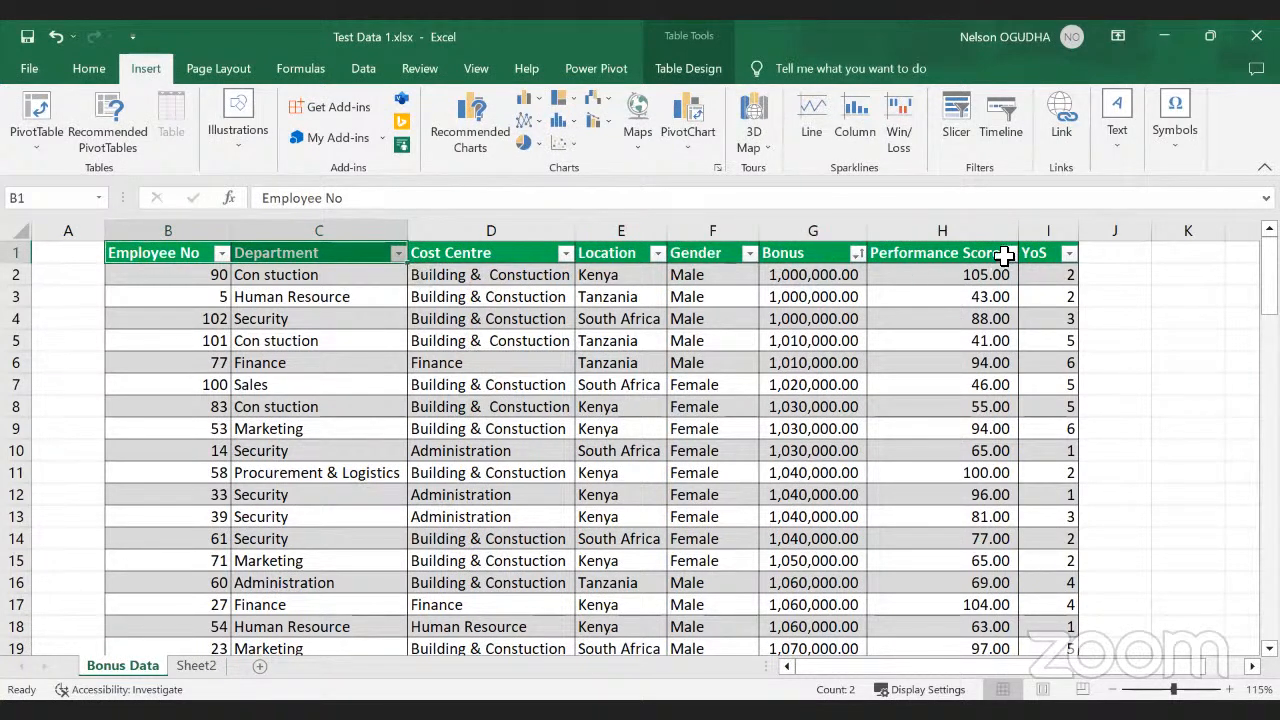
click(166, 252)
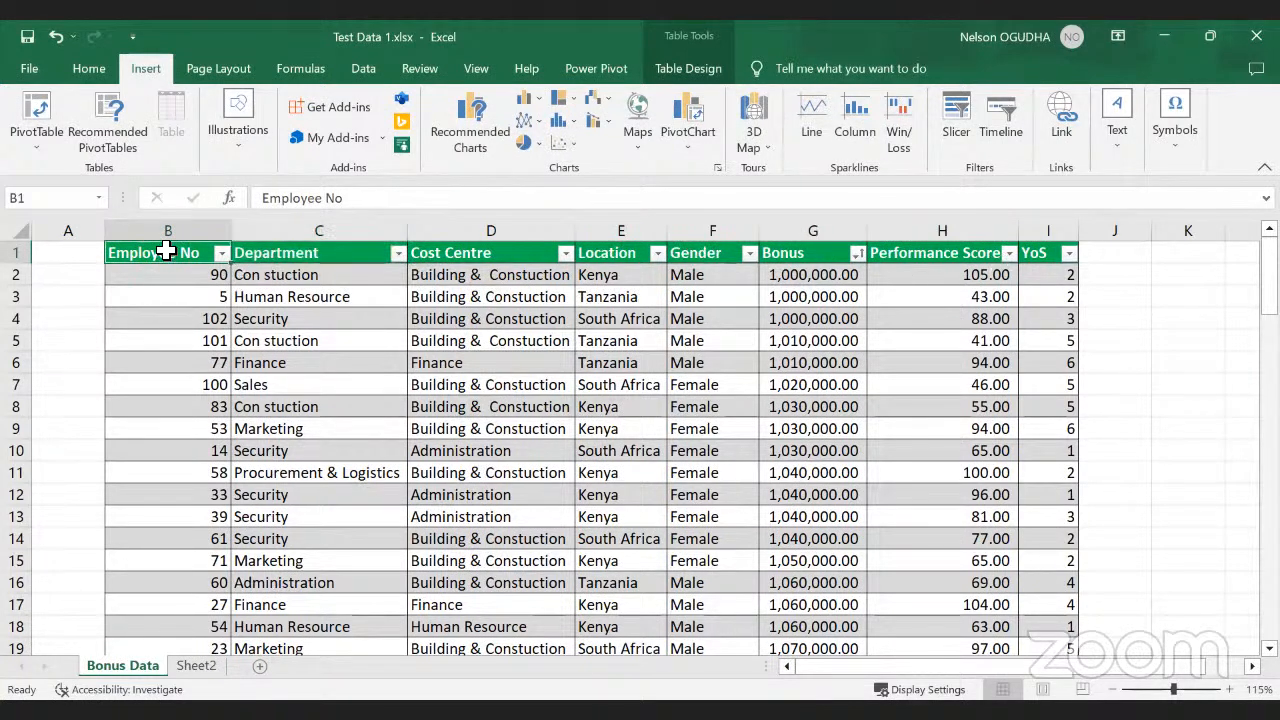
Step: Create a combined PivotChart and PivotTable from Table1 on a new worksheet
drag(166, 252, 1040, 252)
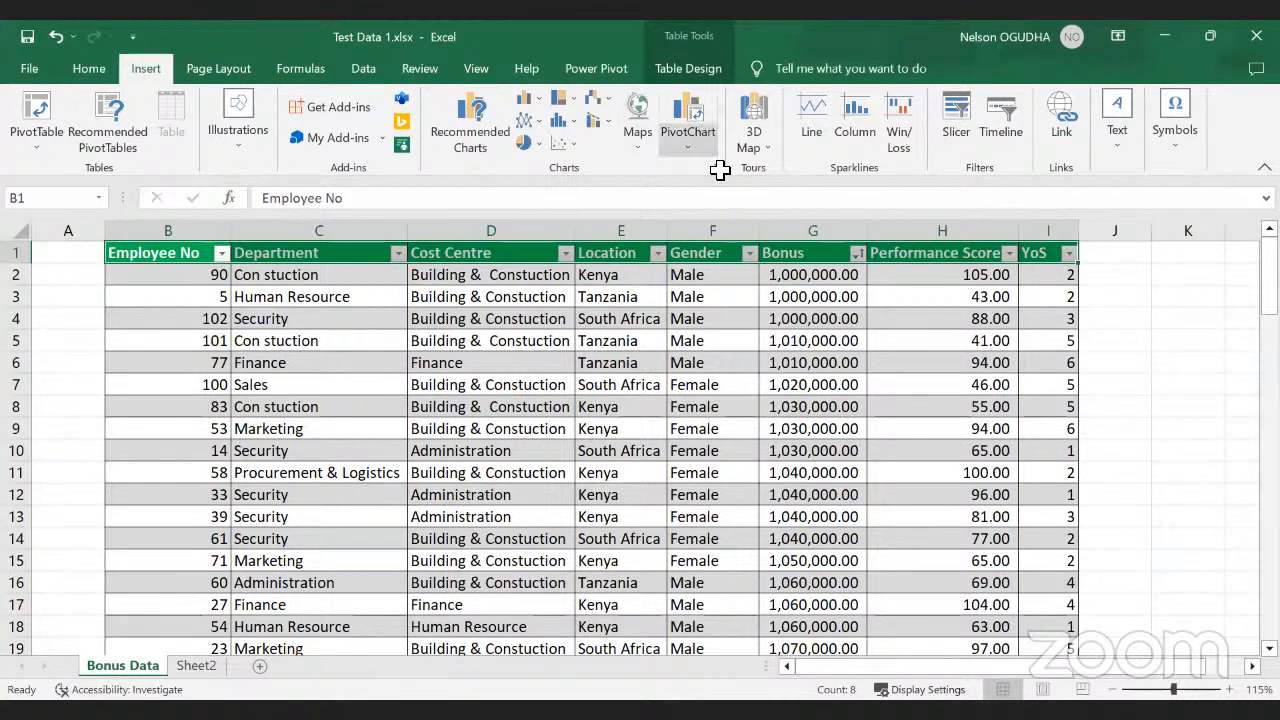
click(682, 125)
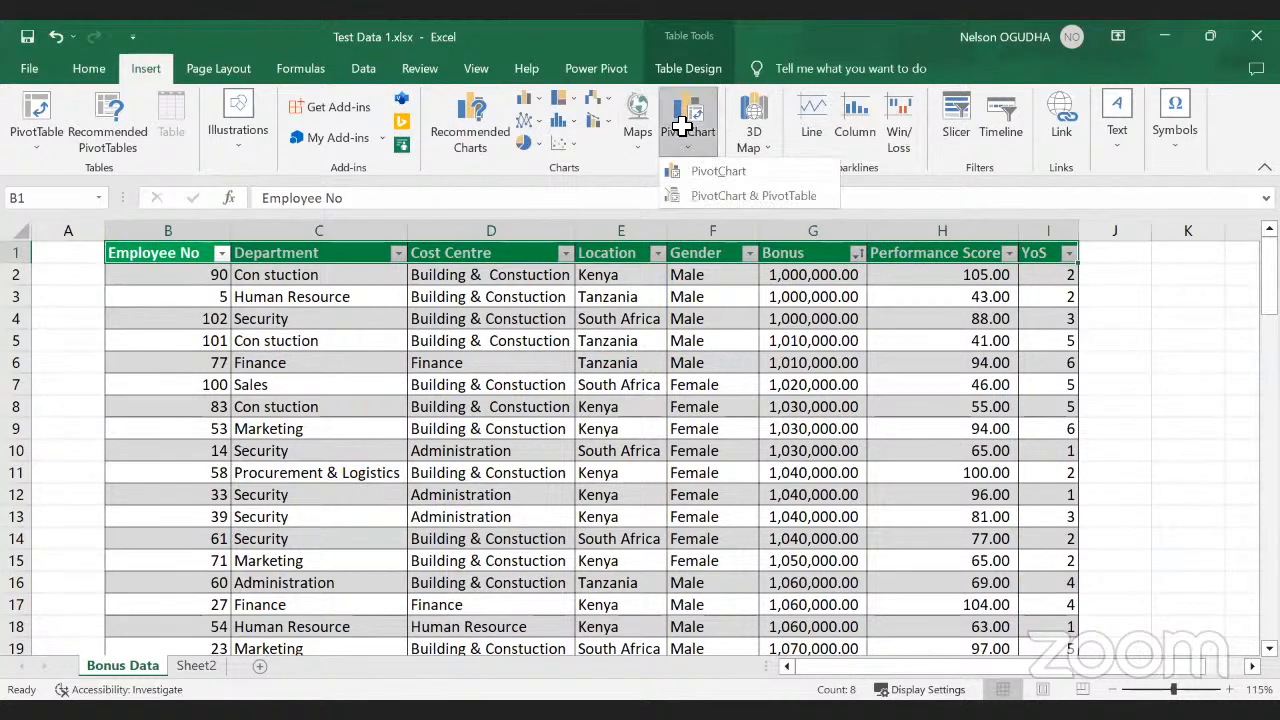
click(715, 197)
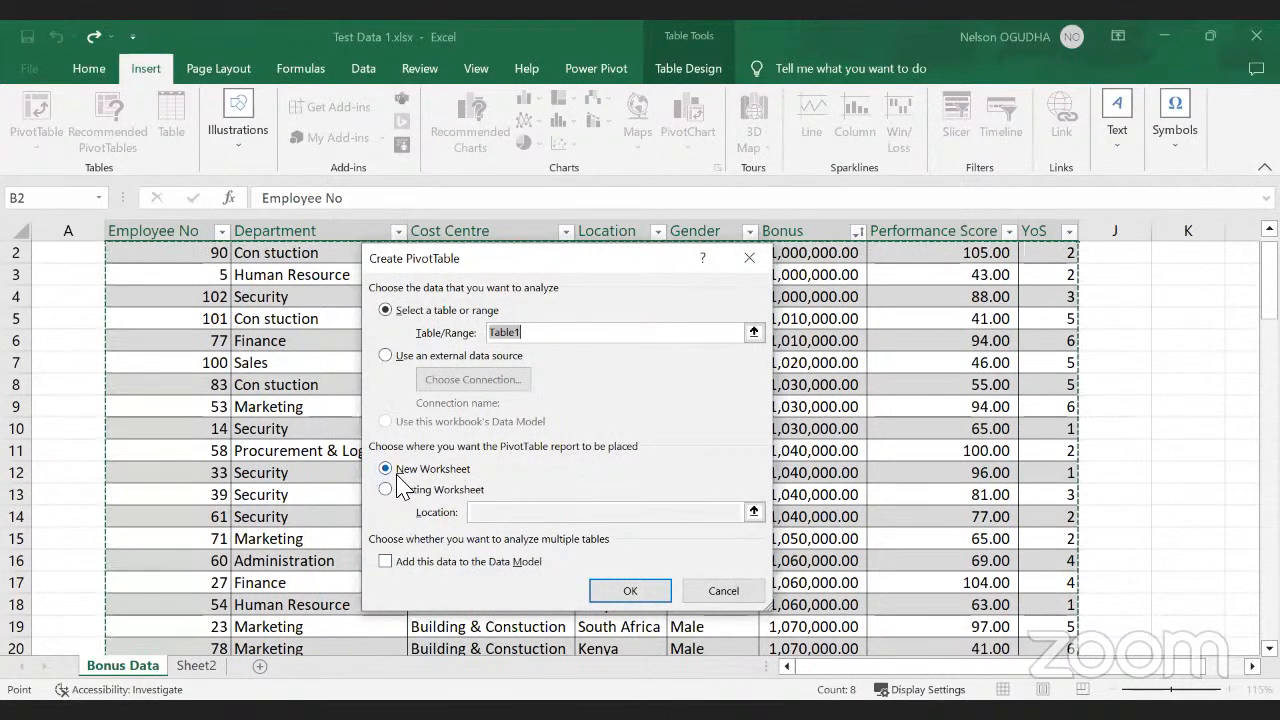
click(628, 590)
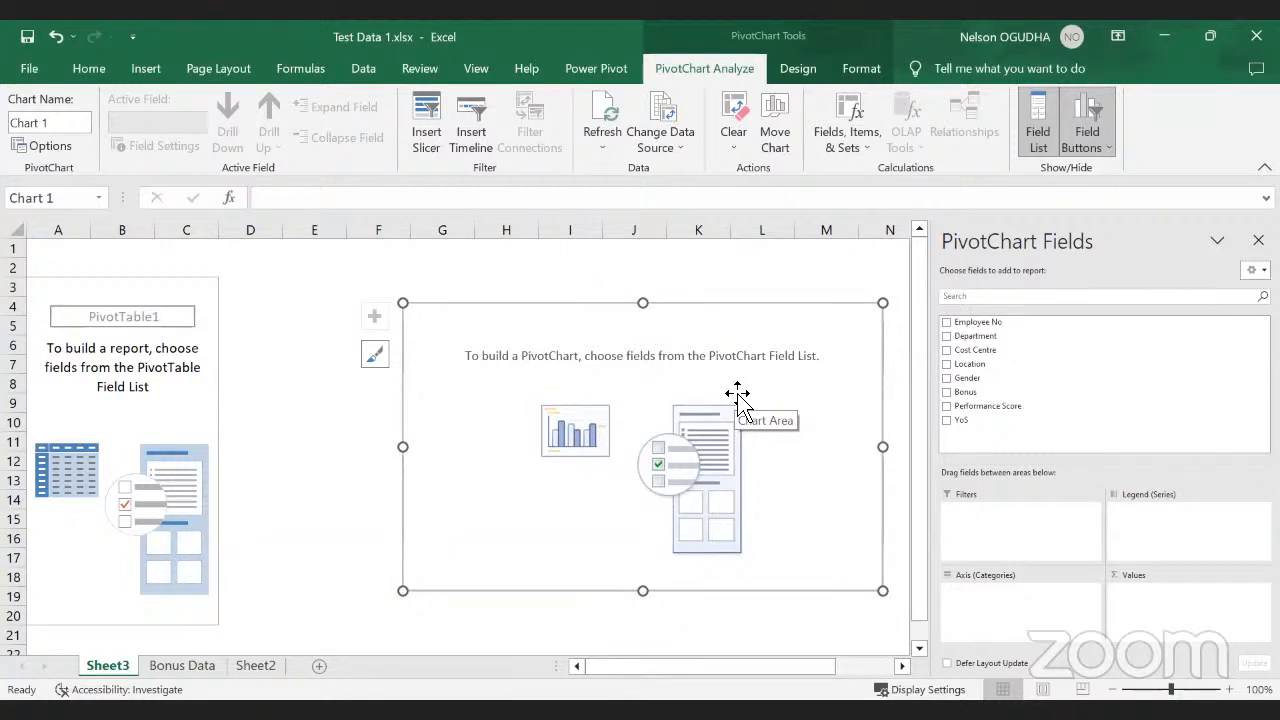
Step: Compare the empty PivotChart on Sheet3 with the Location, Department and Bonus columns of the Bonus Data worksheet
click(181, 665)
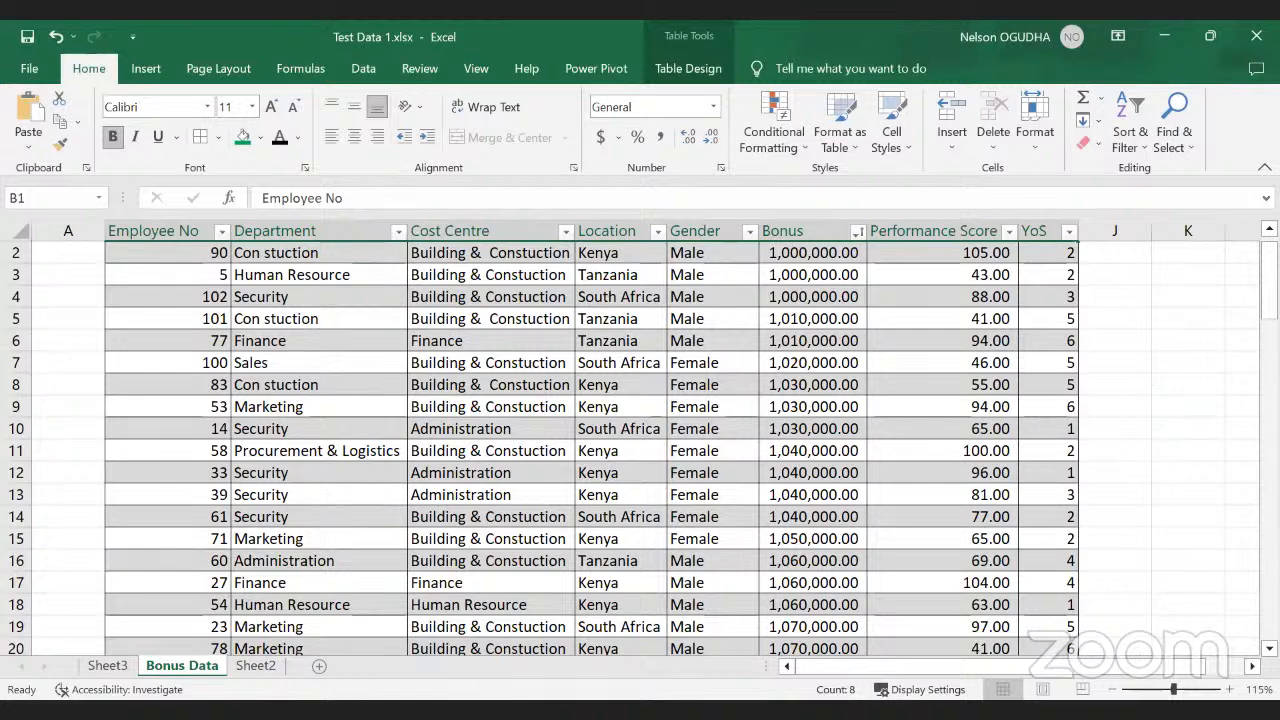
click(637, 236)
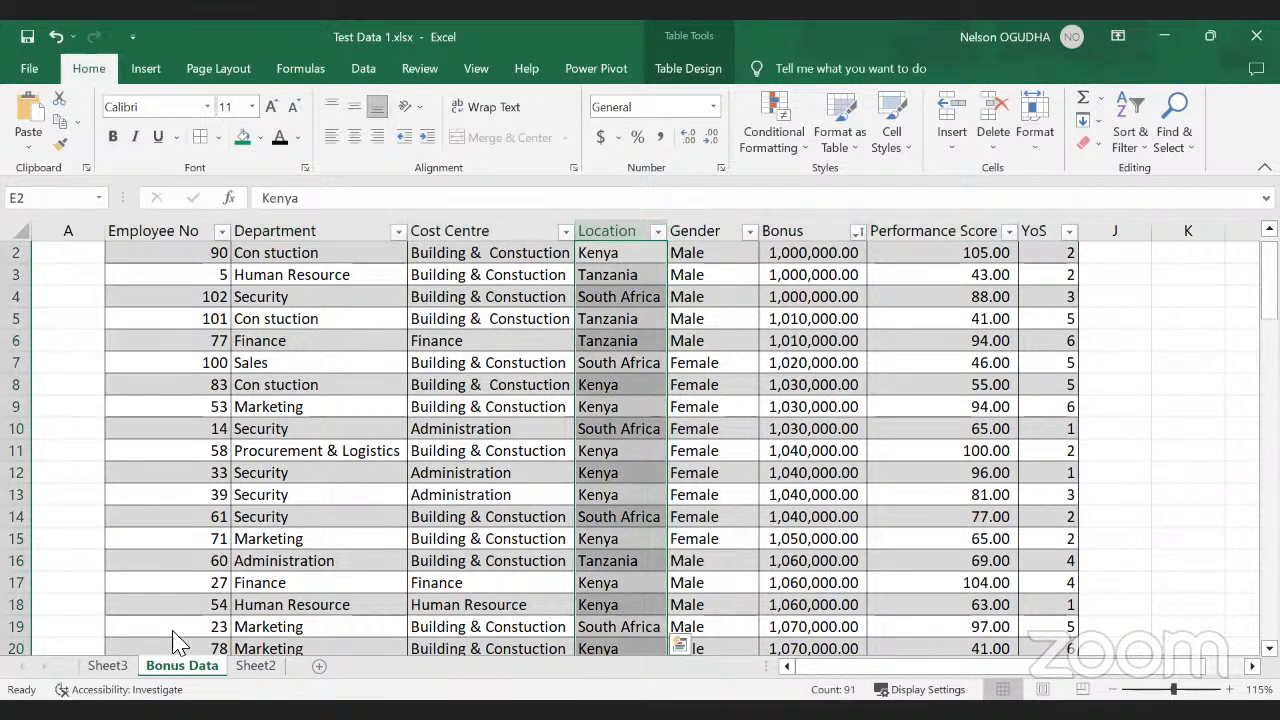
click(107, 666)
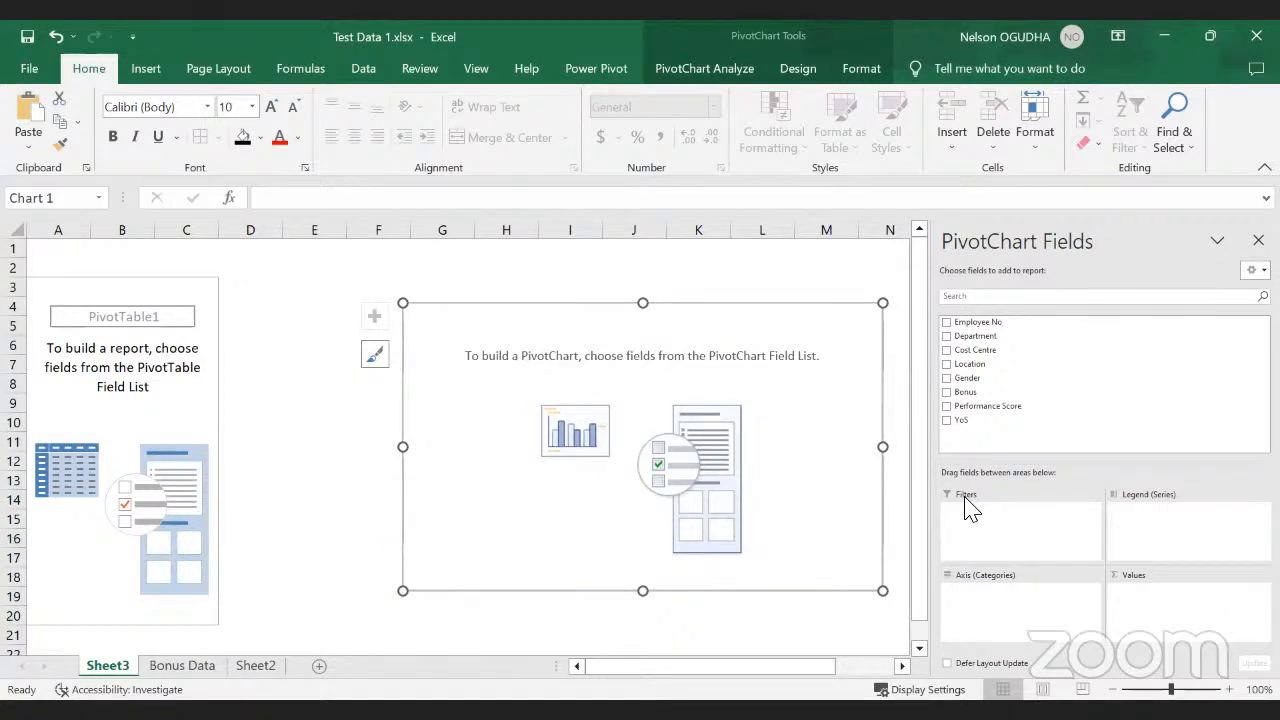
click(222, 650)
click(205, 667)
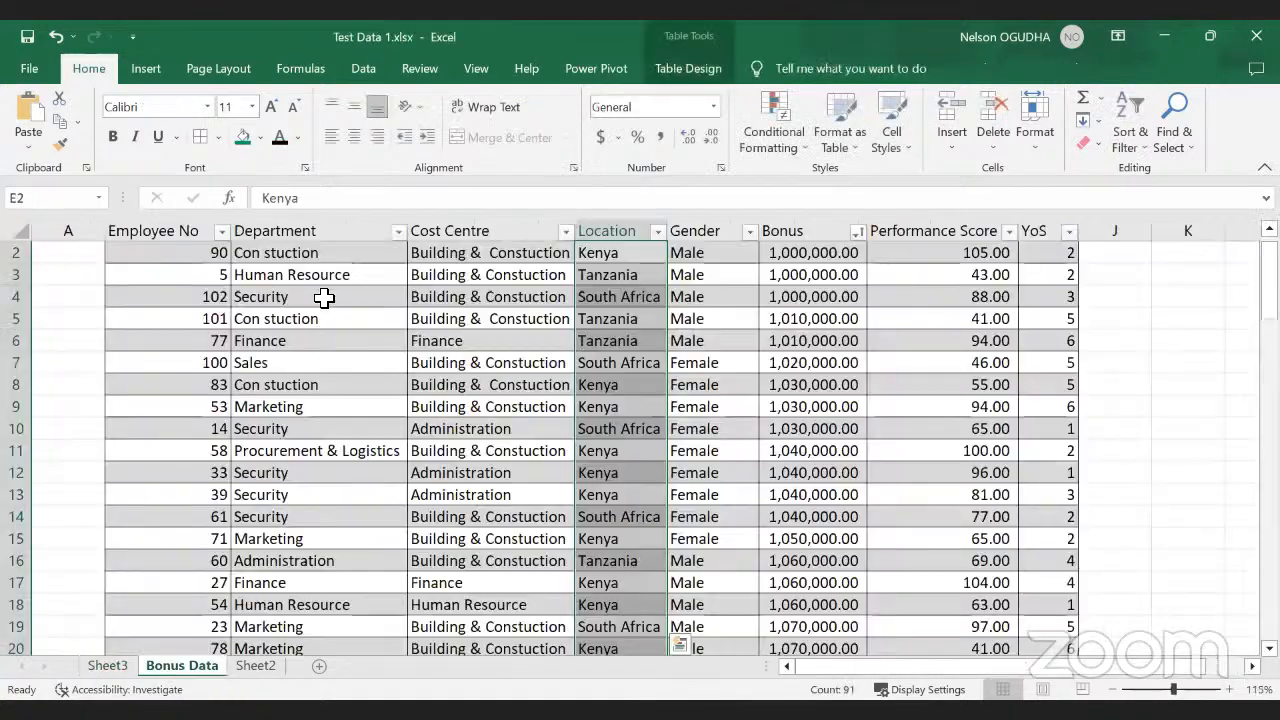
click(328, 226)
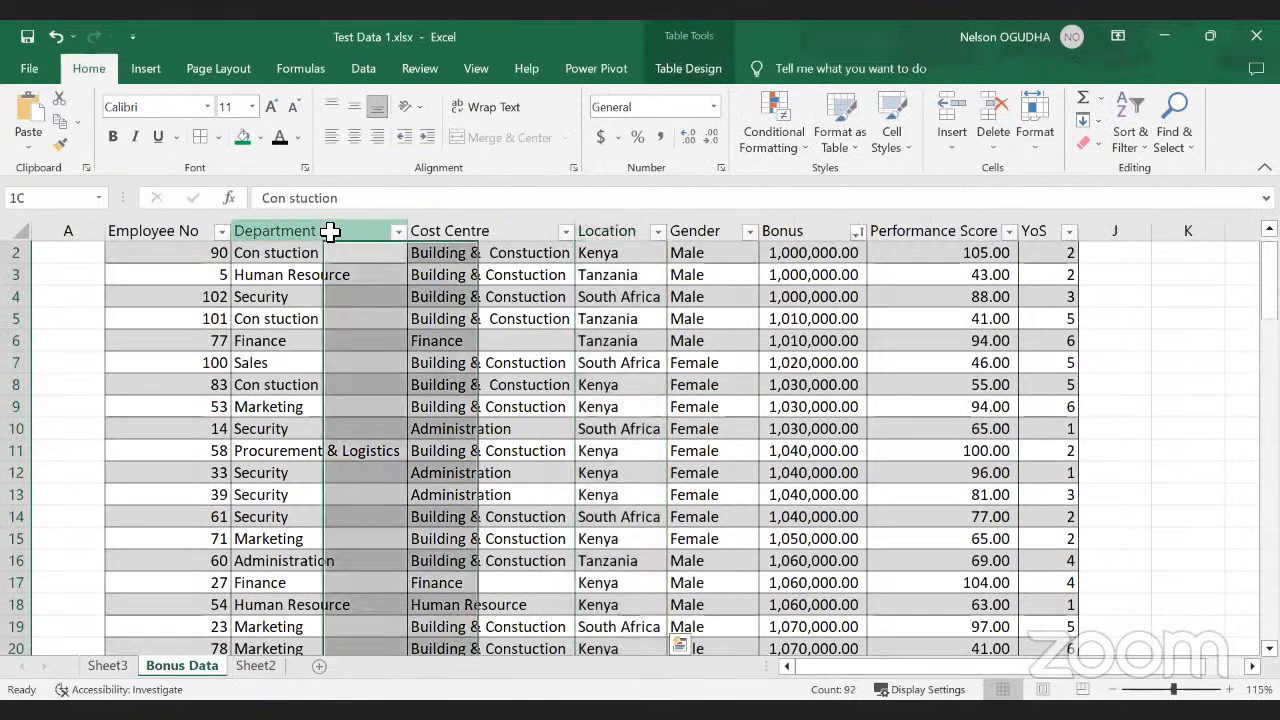
click(806, 238)
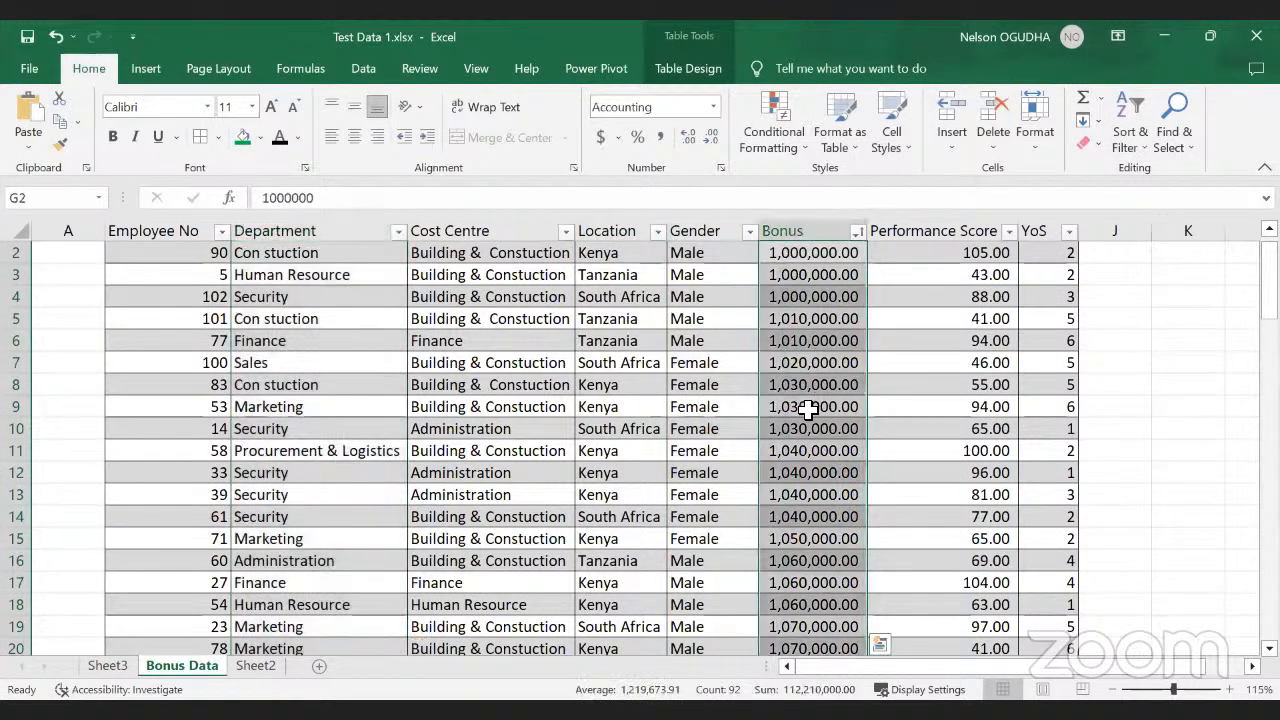
Step: Add the Department field to the axis categories of the empty PivotChart on Sheet3
scroll(812, 540, down, 1)
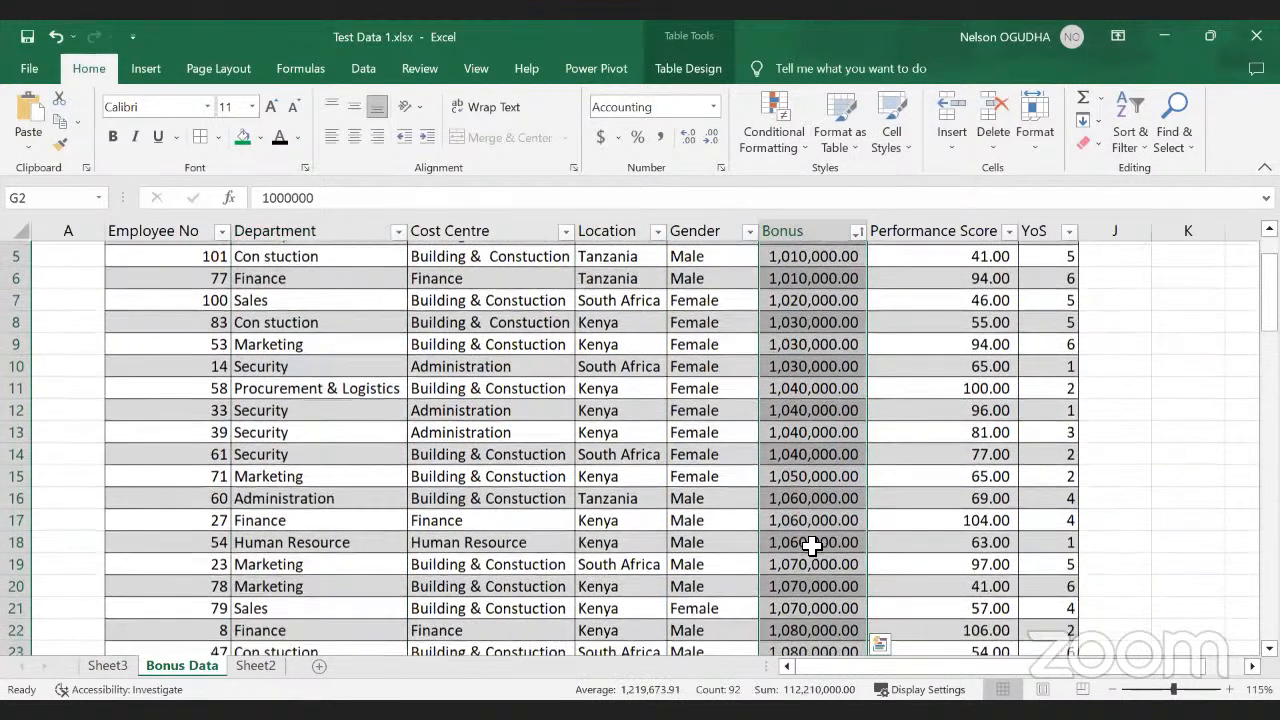
scroll(812, 545, up, 2)
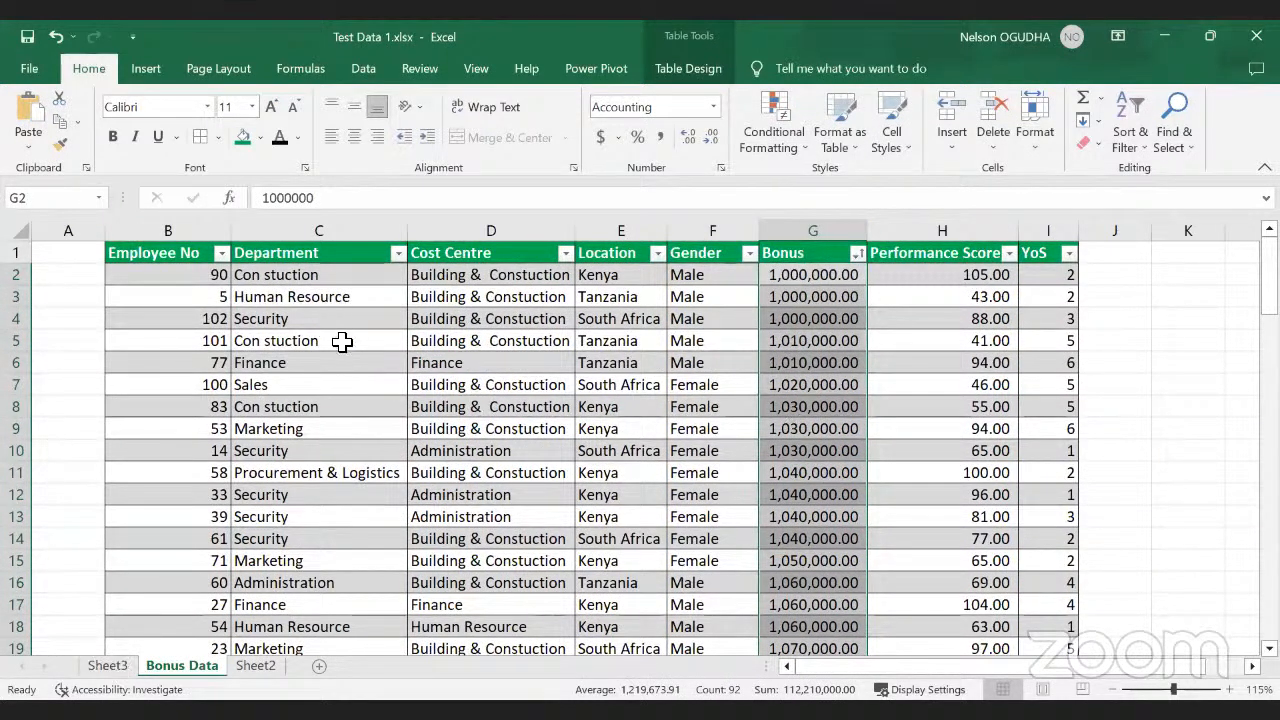
click(108, 666)
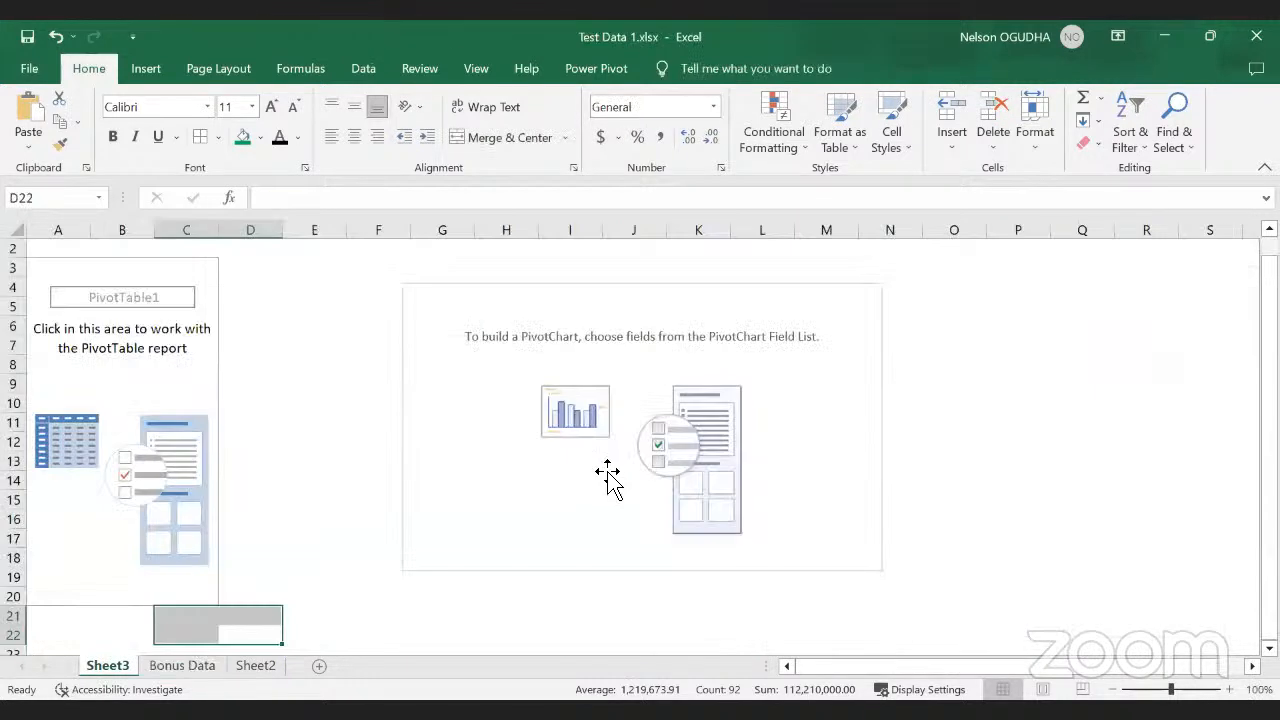
click(829, 423)
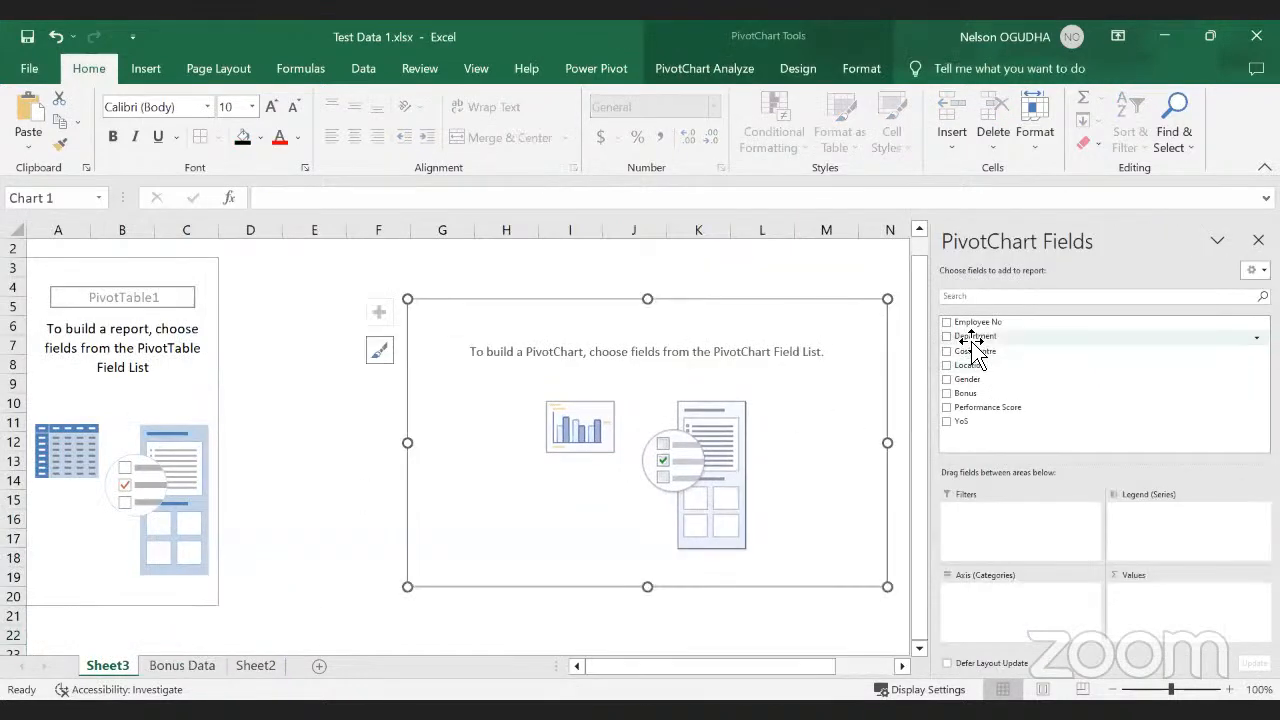
click(972, 338)
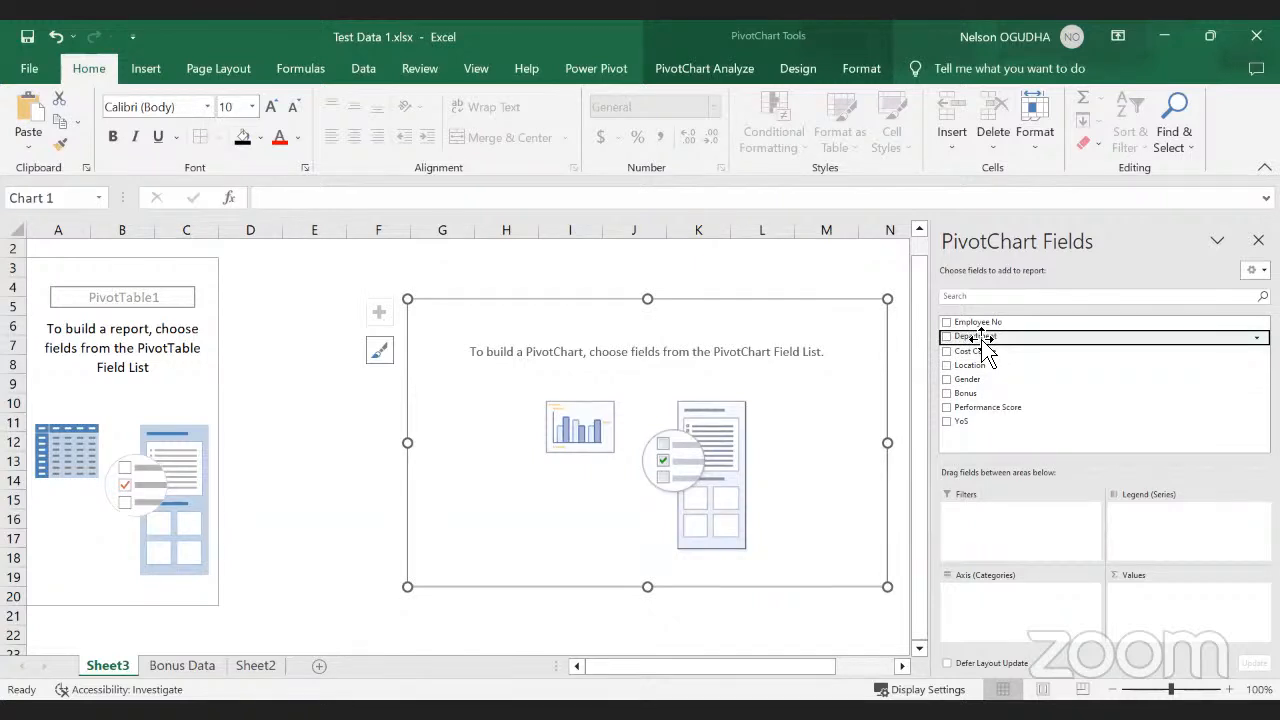
drag(1000, 337, 998, 340)
drag(998, 342, 994, 595)
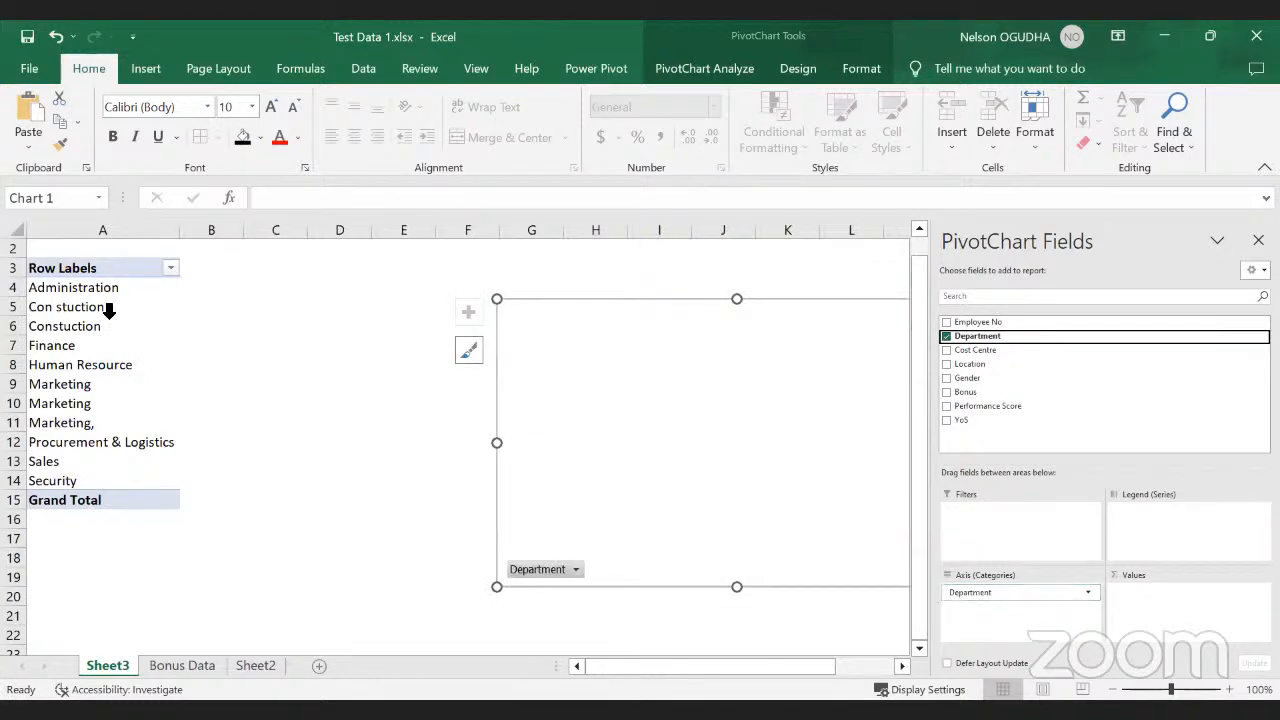
Step: Add the Bonus field to the values area so bonuses are summed per department
drag(100, 287, 103, 481)
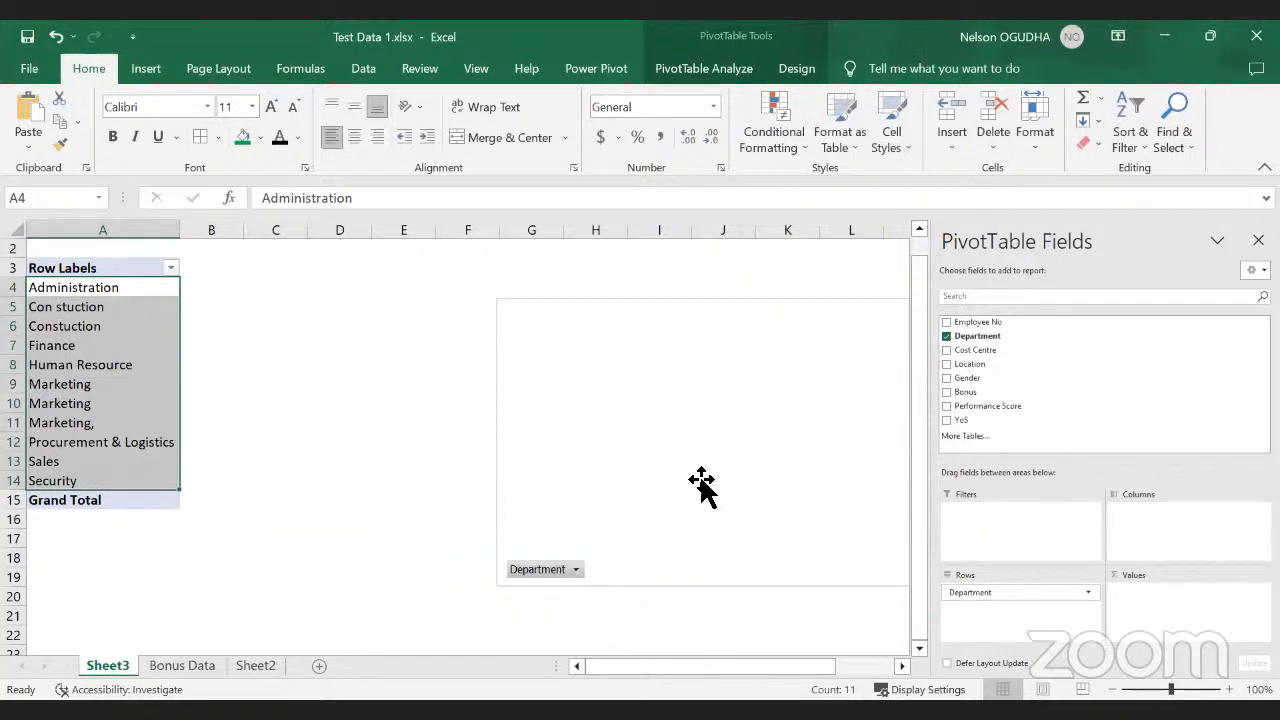
click(968, 400)
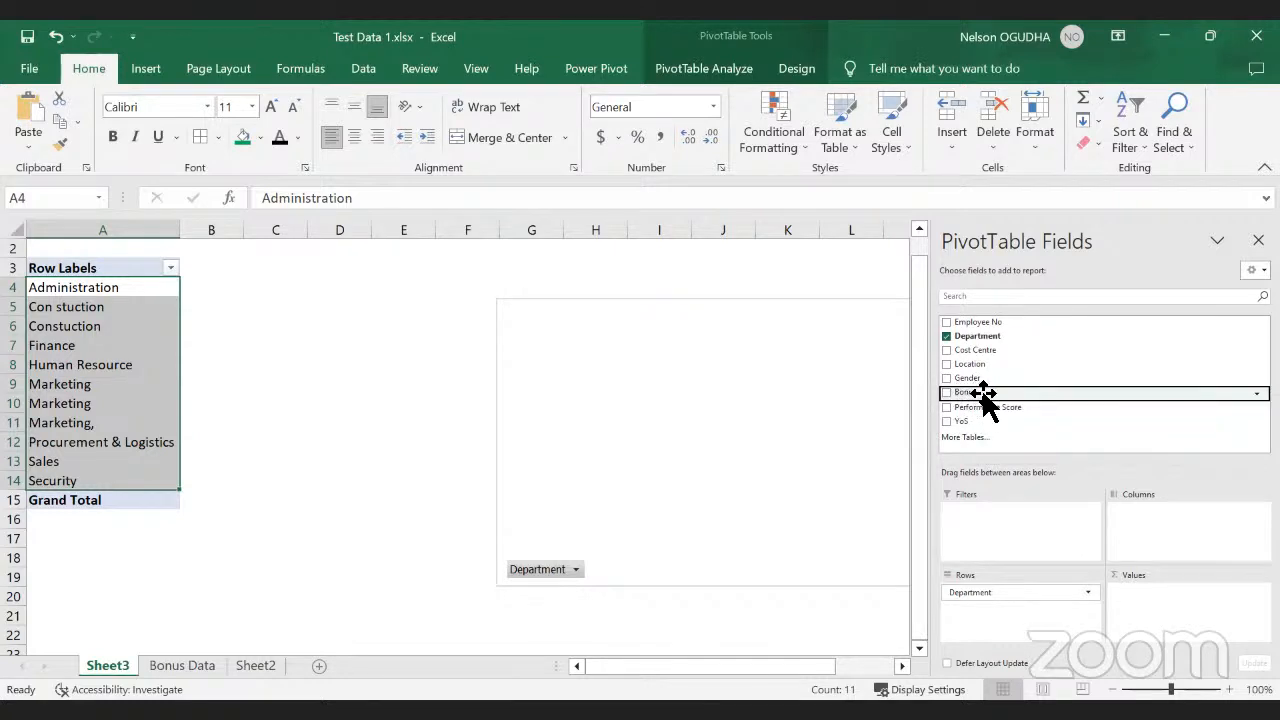
drag(978, 397, 1140, 606)
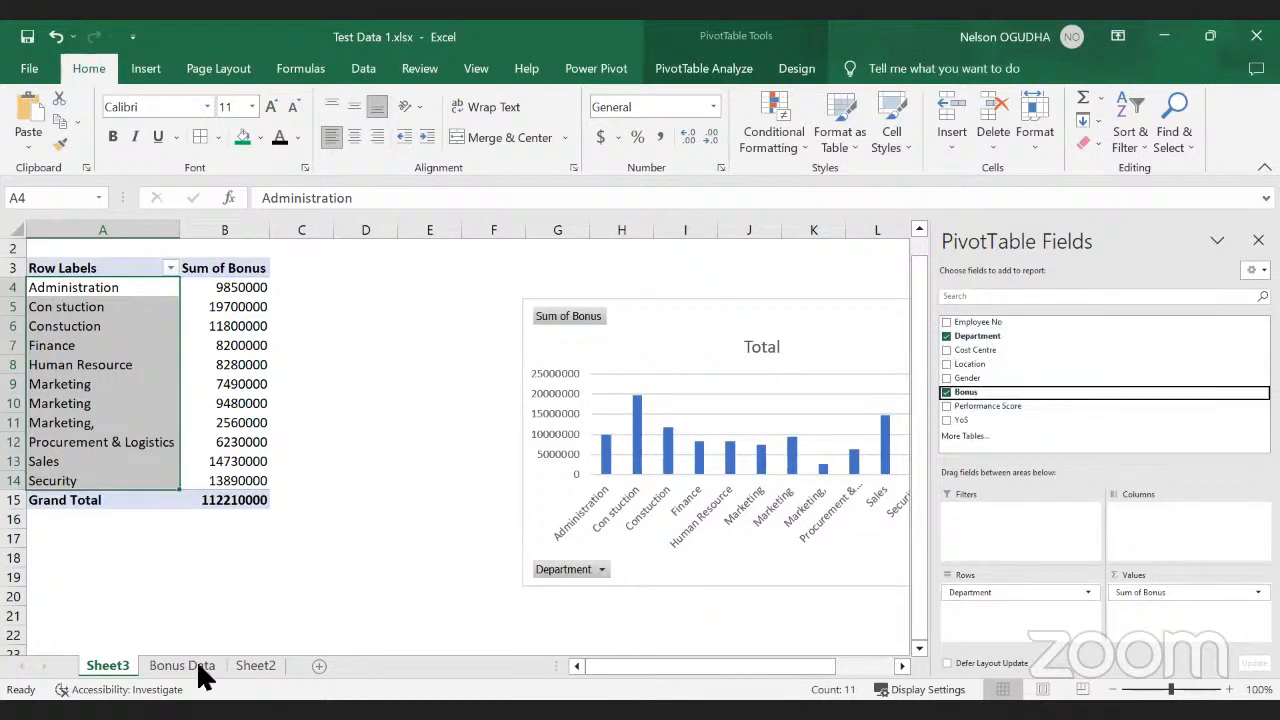
Step: Compare the pivot summary on Sheet3 with the Cost Centre and Department columns of the Bonus Data worksheet
key(ctrl+Page_Down)
click(464, 236)
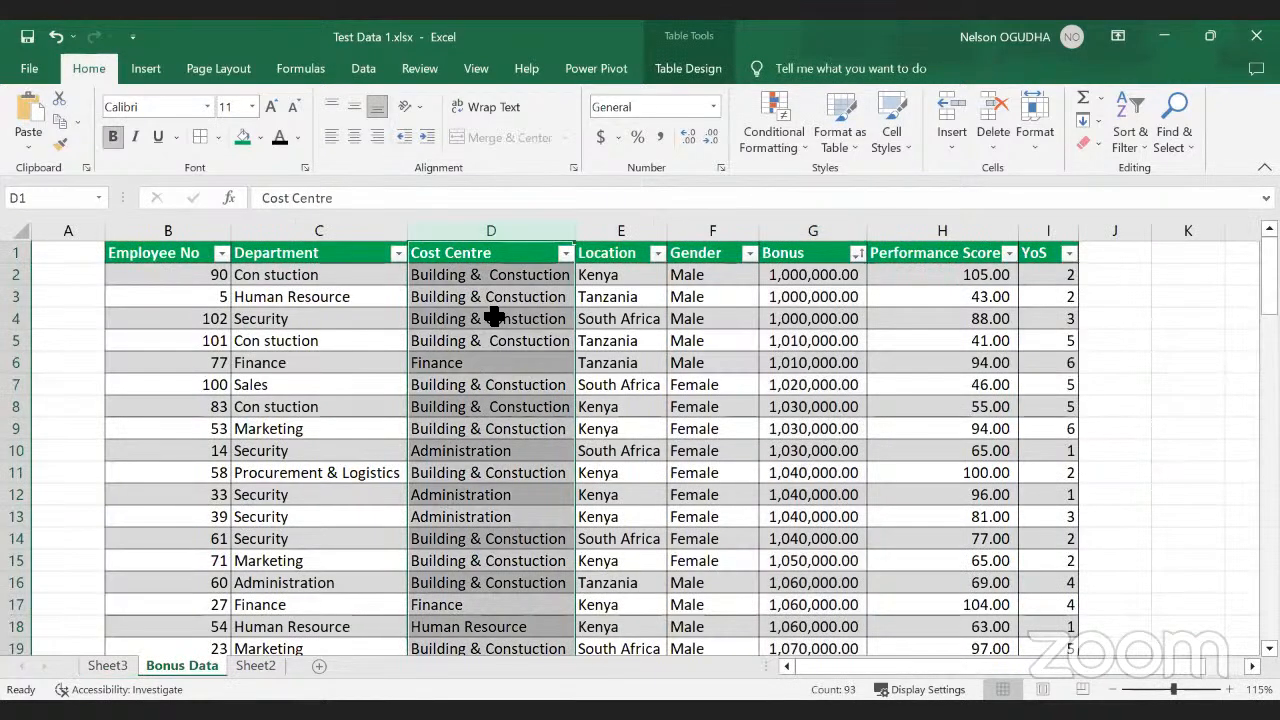
click(123, 669)
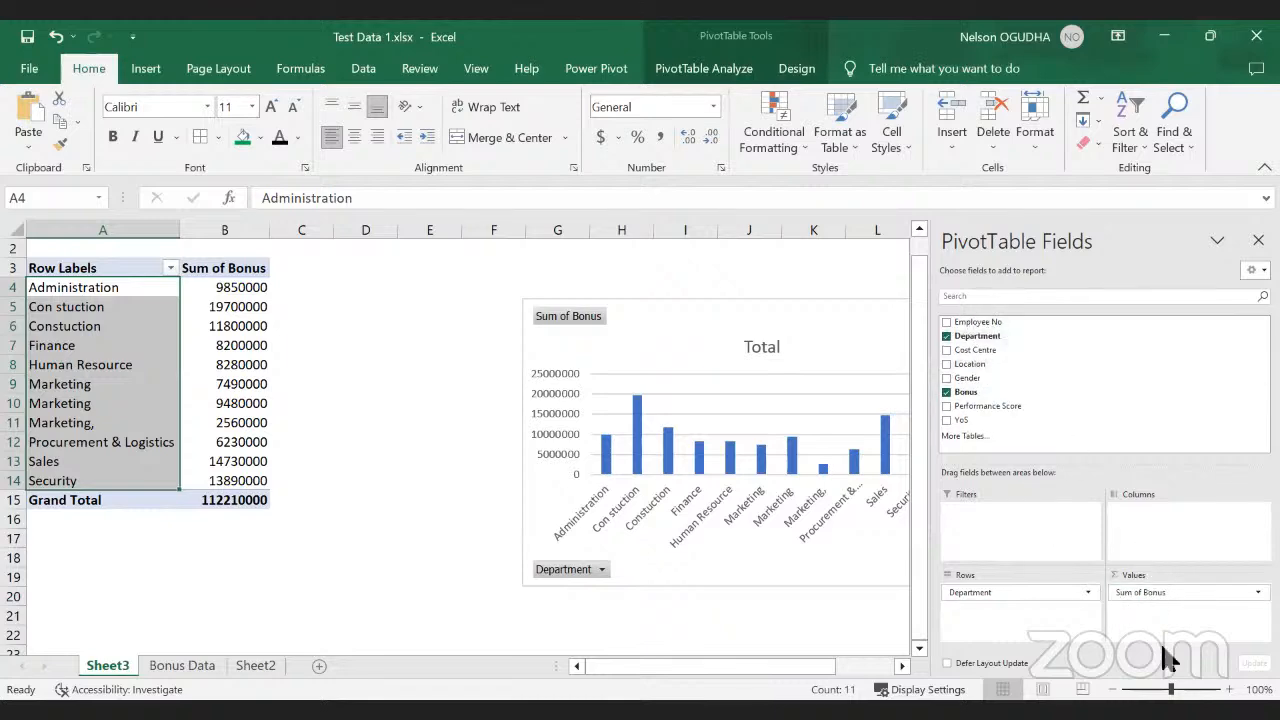
click(208, 666)
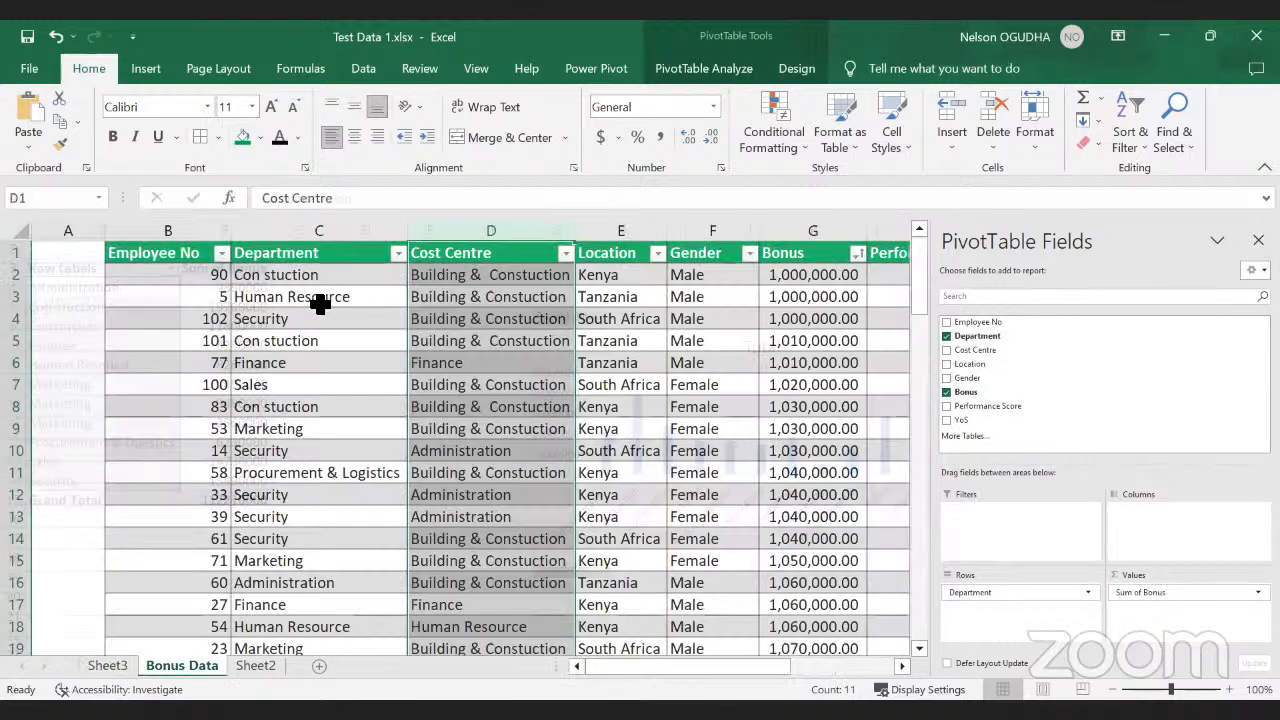
drag(318, 274, 318, 560)
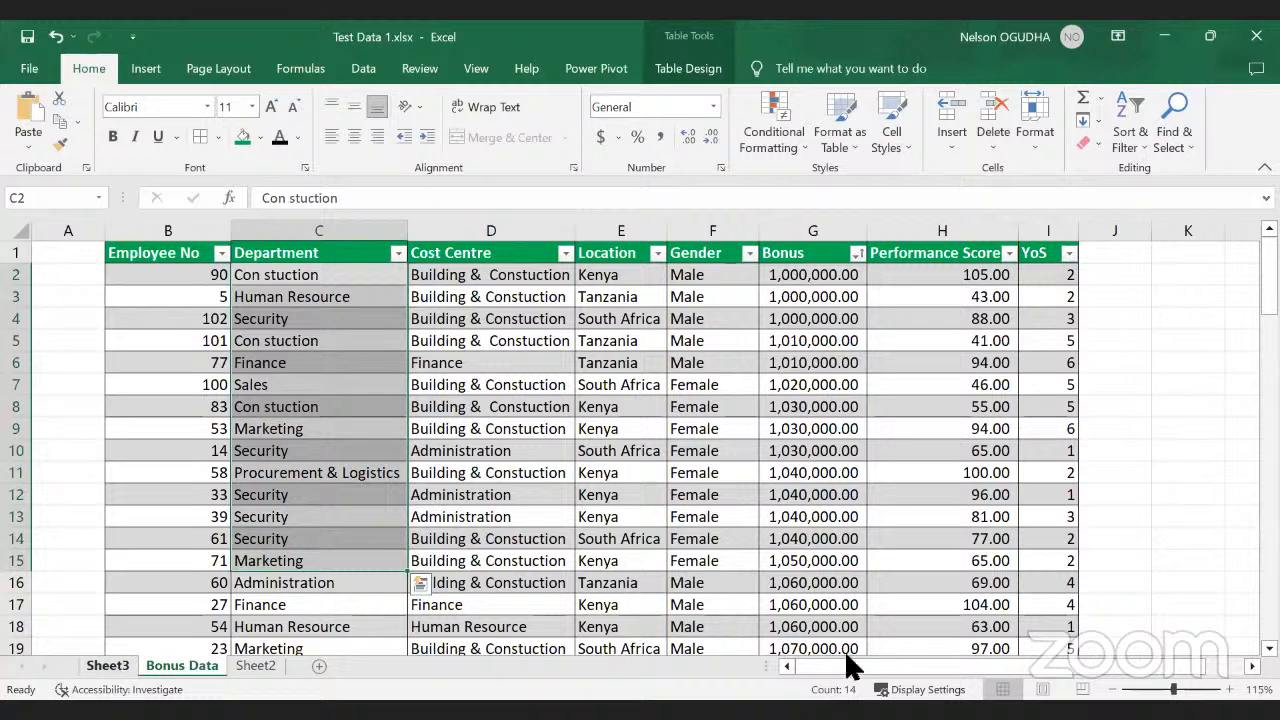
key(ctrl+Page_Up)
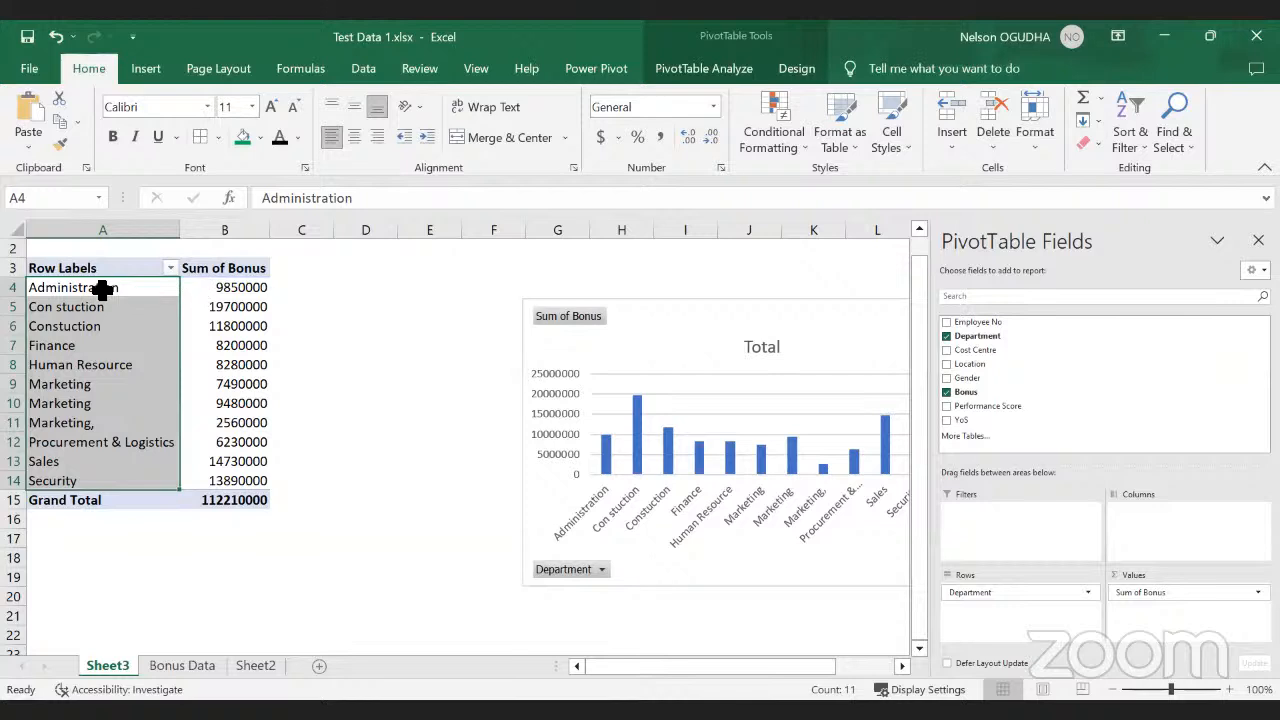
Step: Review the PivotTable's department labels and bonus sums, including the Administration row and the two differently spelled construction rows
drag(103, 289, 214, 289)
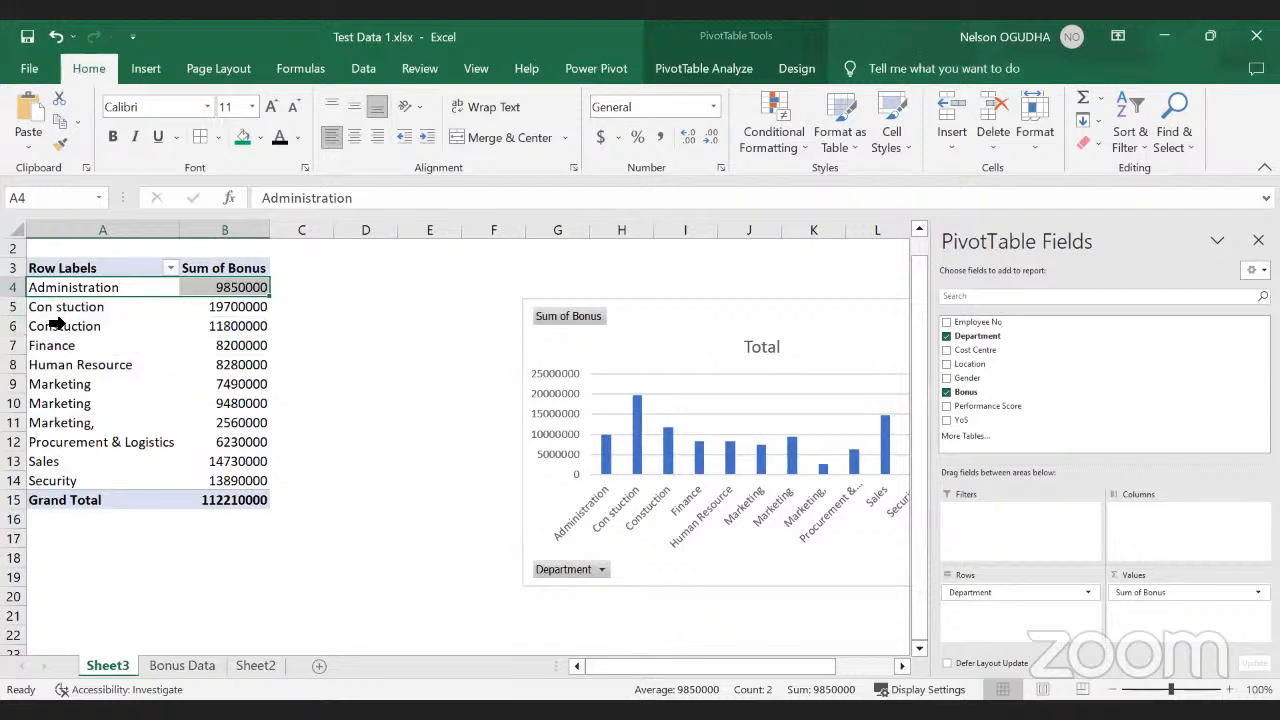
drag(45, 308, 50, 325)
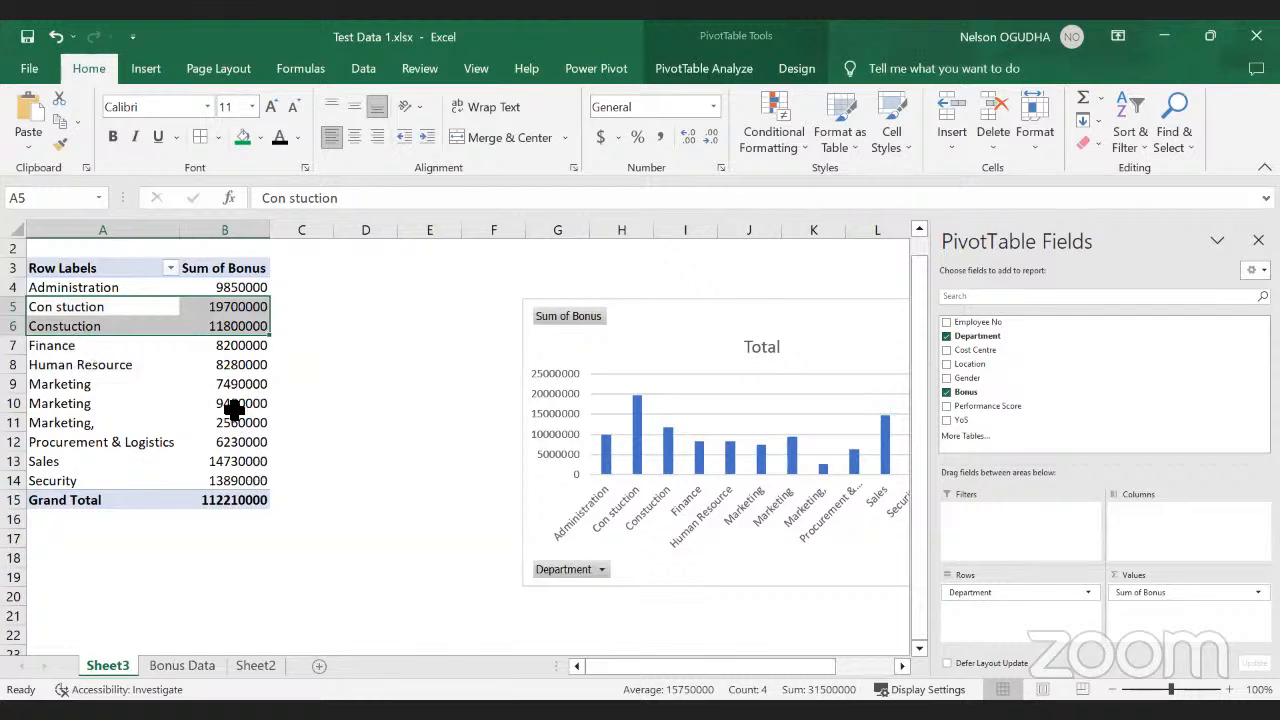
click(192, 362)
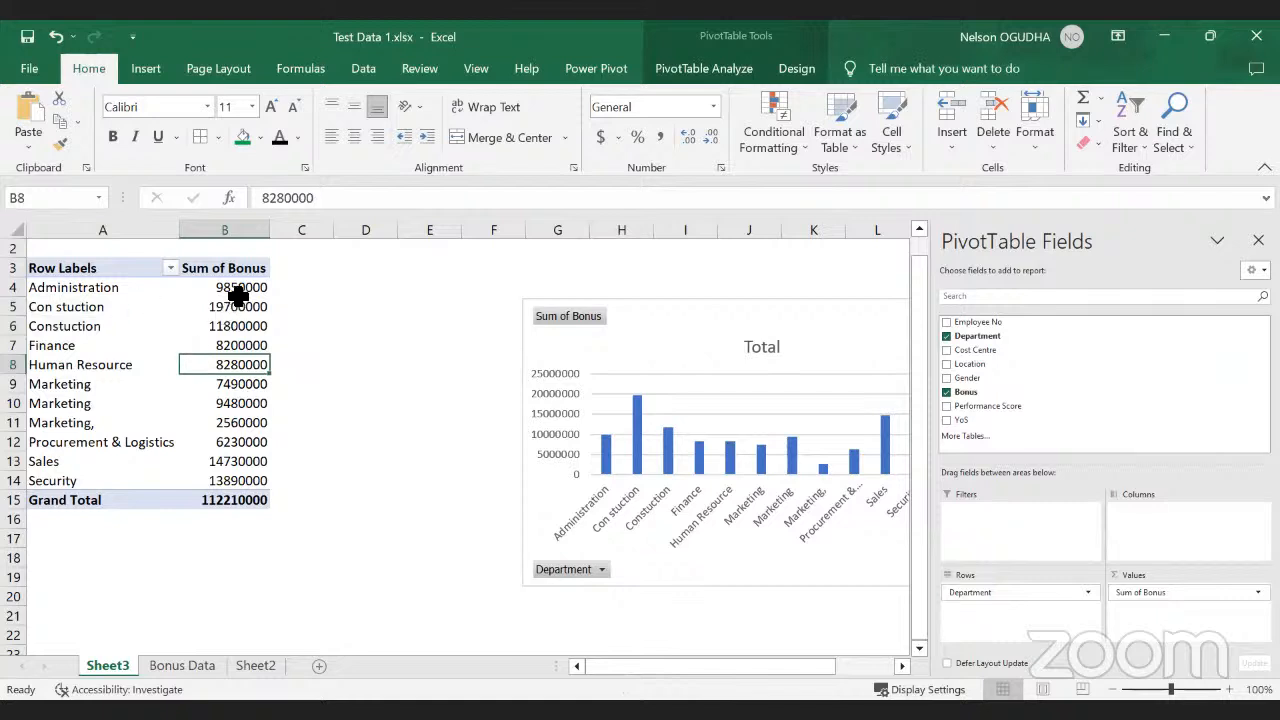
drag(238, 290, 230, 461)
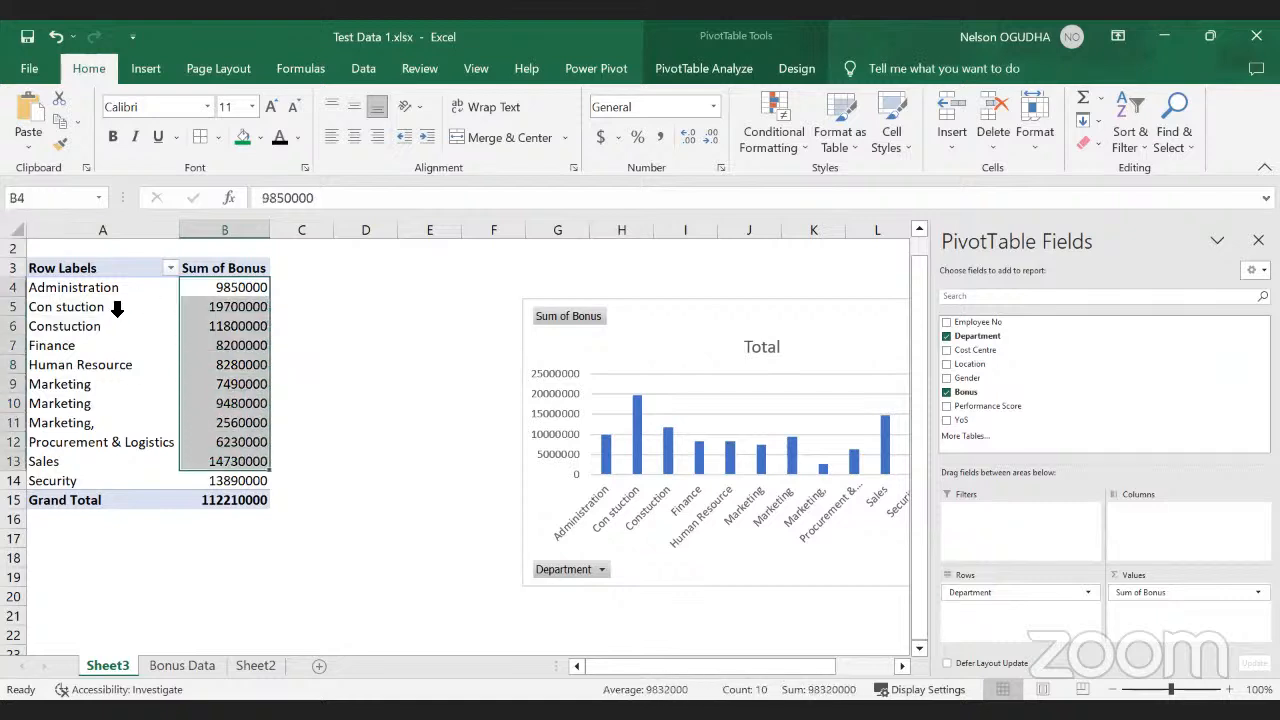
click(86, 268)
drag(63, 287, 72, 478)
drag(240, 287, 243, 482)
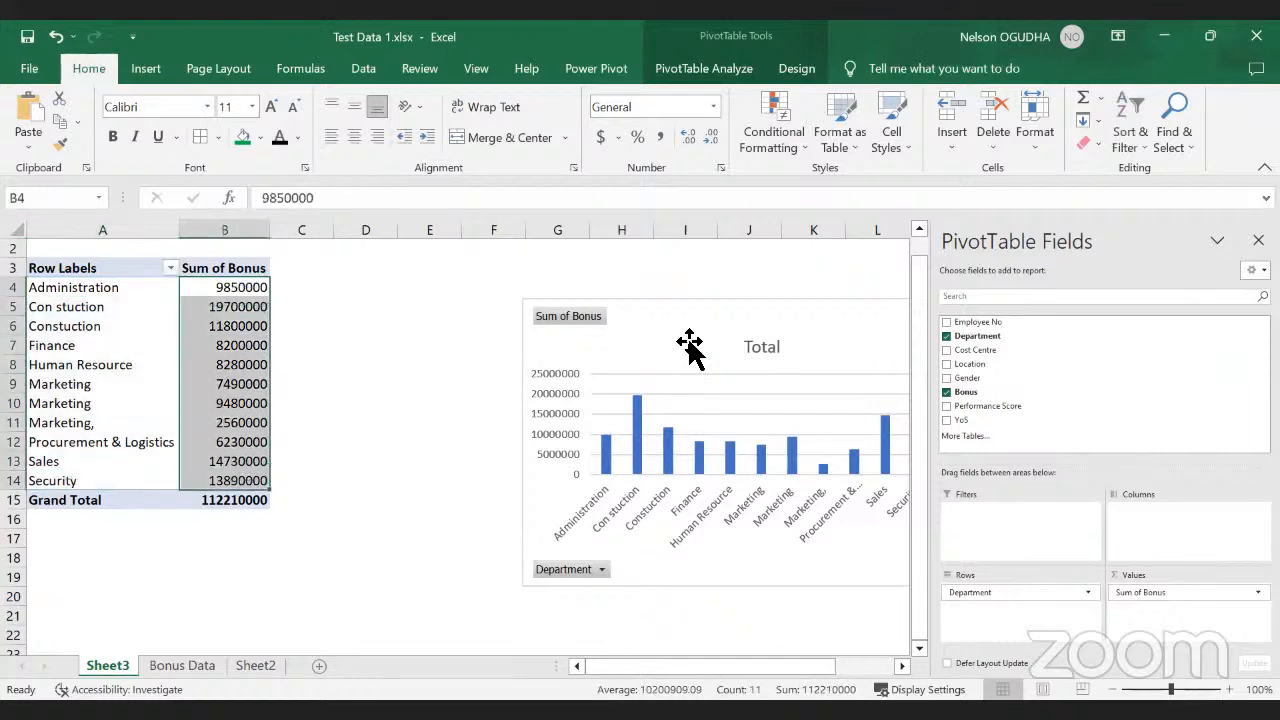
Step: Move the PivotChart close beside the PivotTable and enlarge it to span about columns C to L and rows 3 to 18
drag(555, 452, 383, 418)
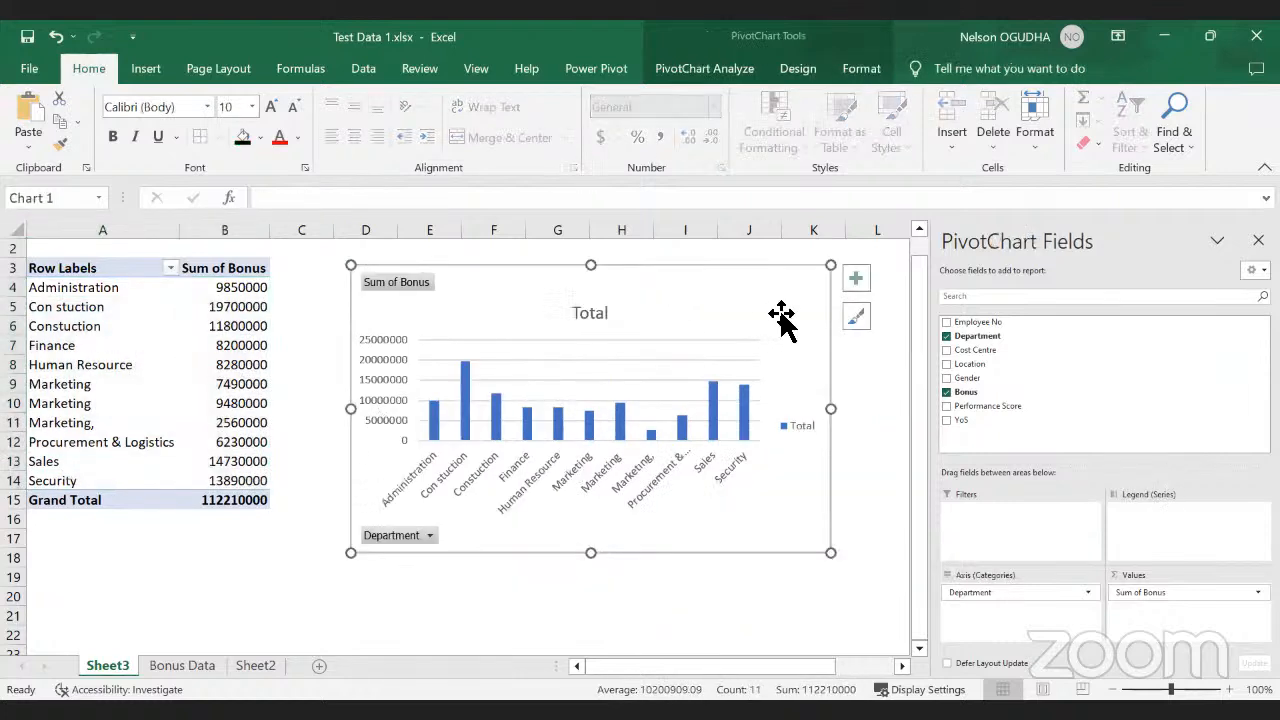
drag(834, 412, 870, 410)
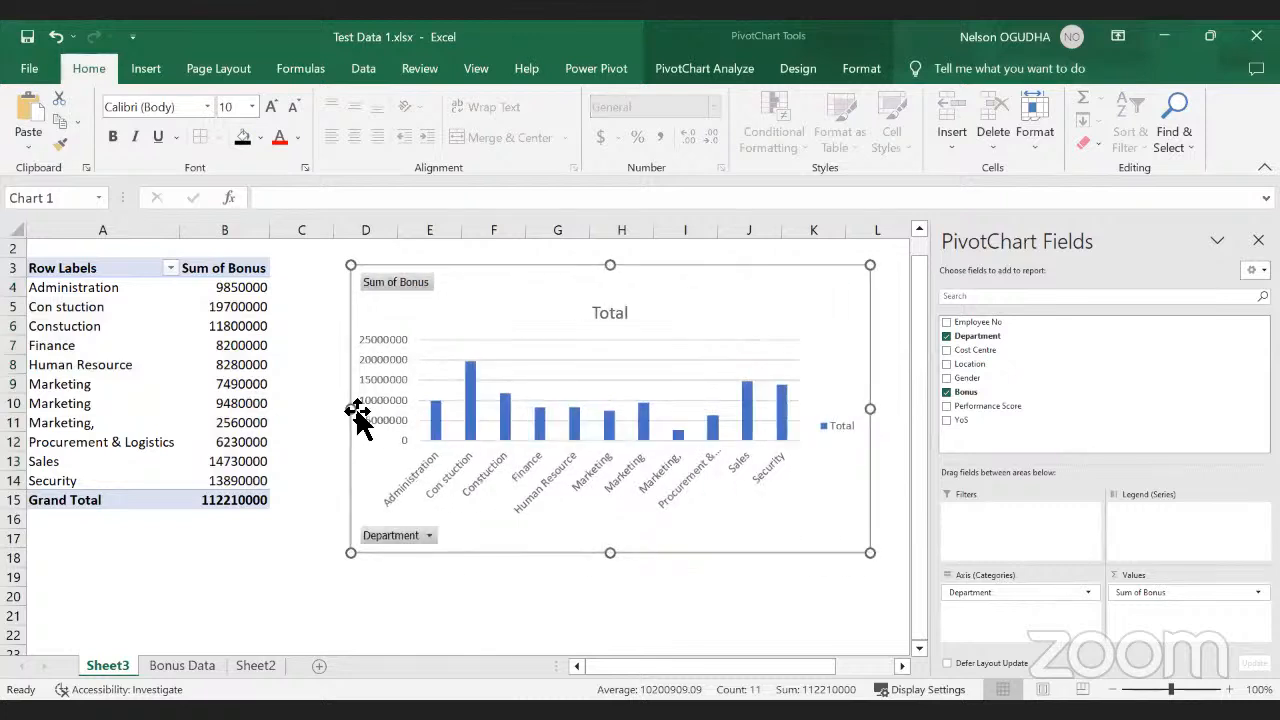
drag(352, 410, 311, 420)
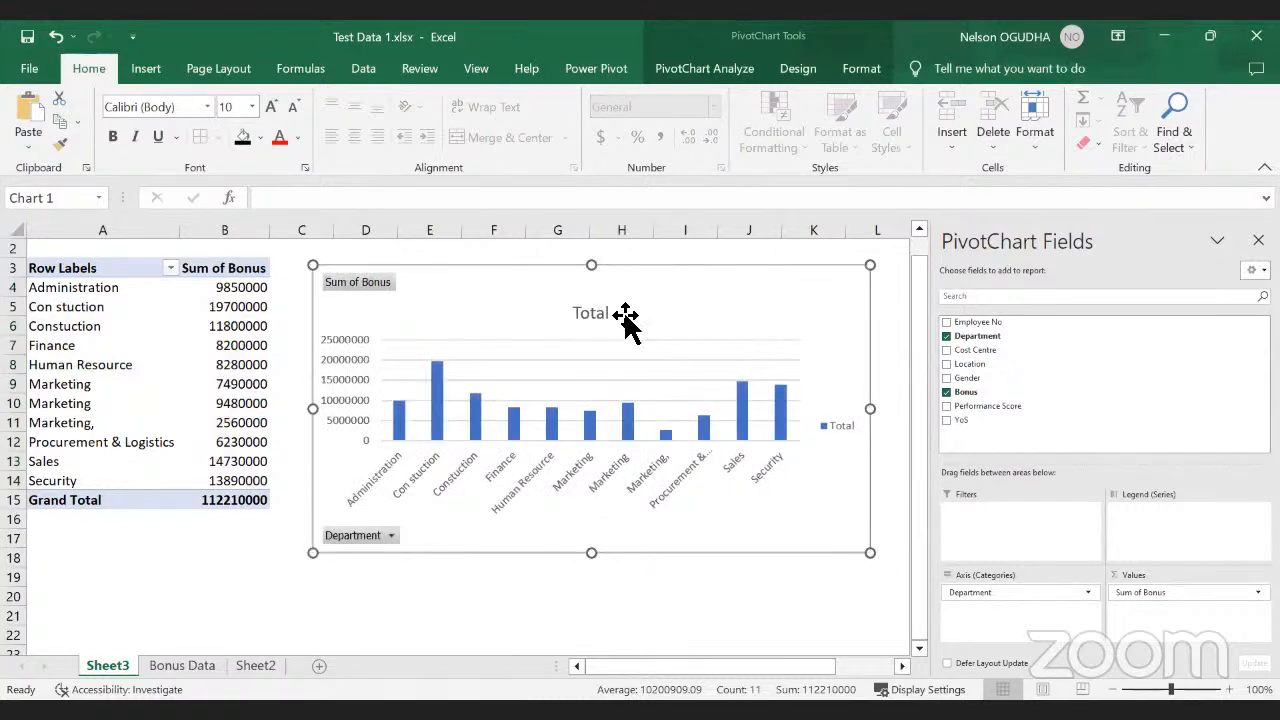
drag(619, 270, 615, 262)
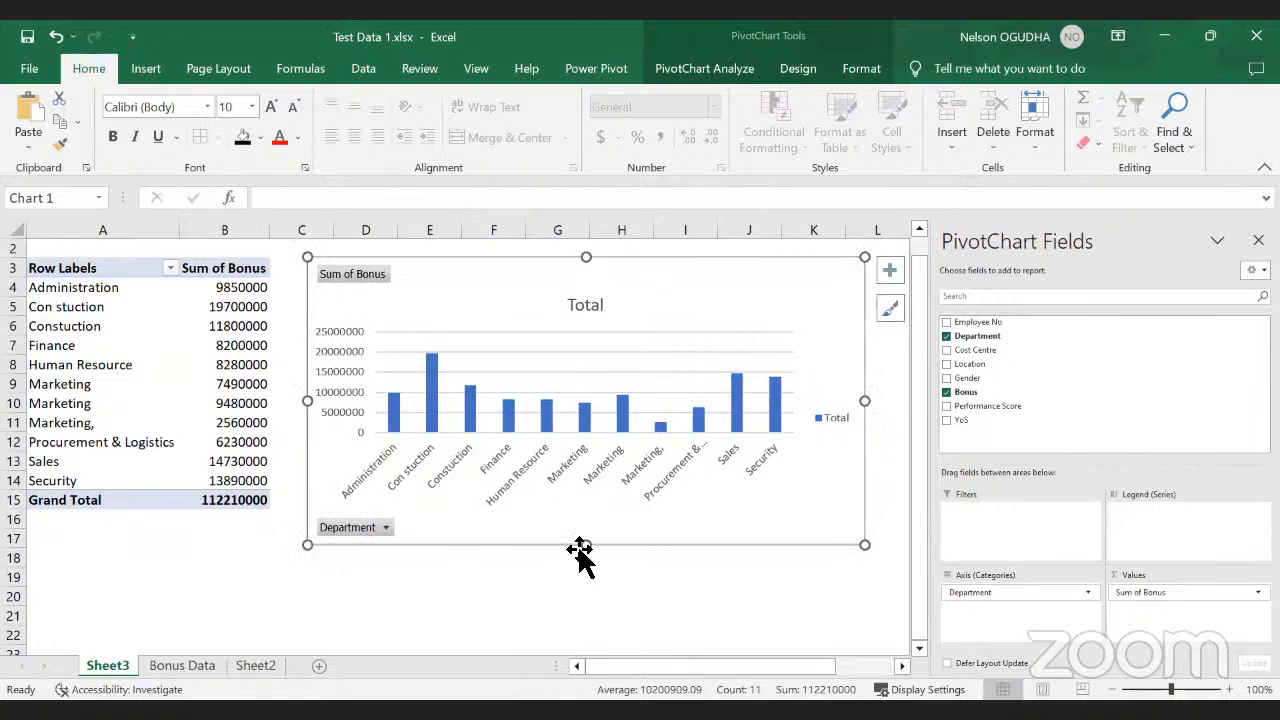
mouse_move(588, 547)
mouse_down()
mouse_move(591, 518)
mouse_move(593, 564)
mouse_up()
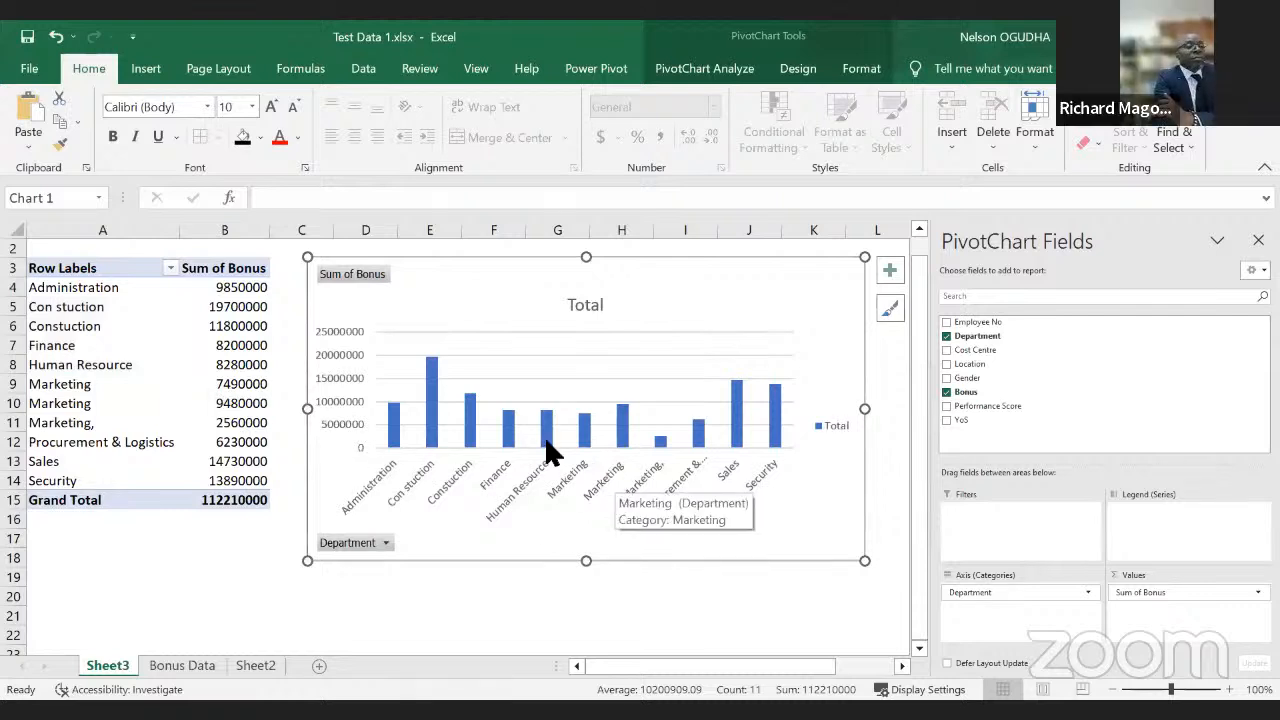
mouse_move(616, 424)
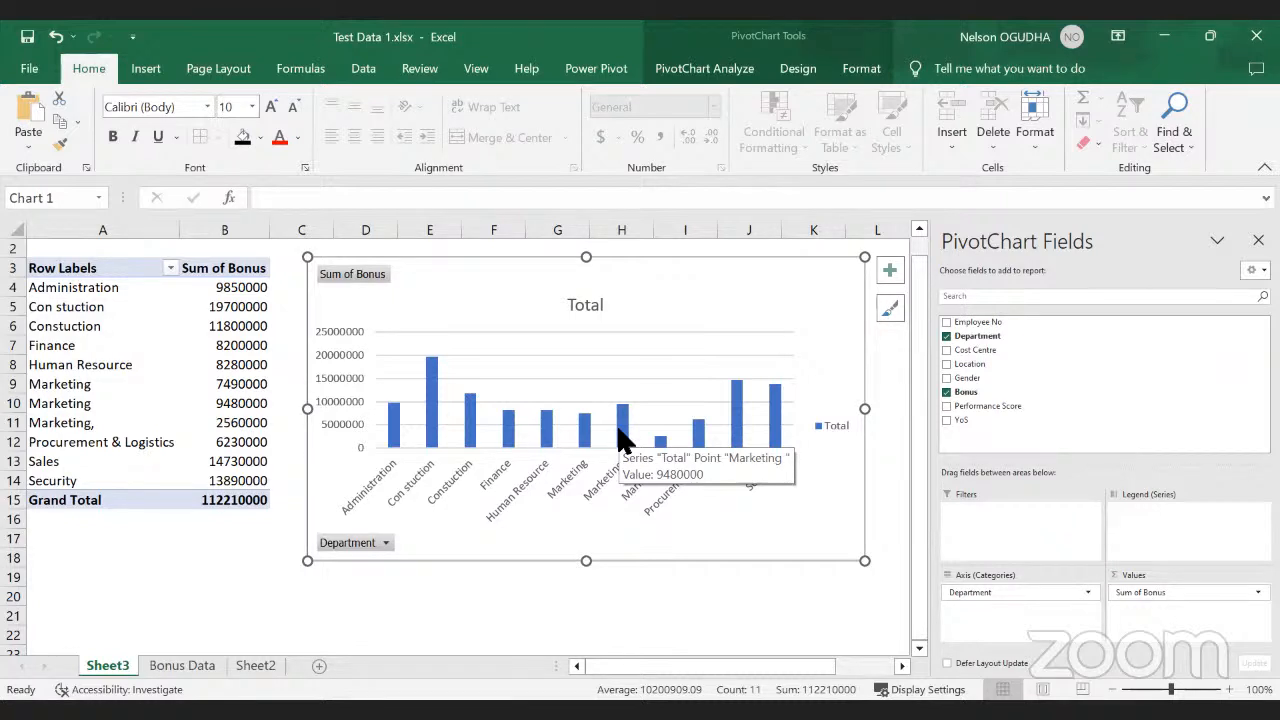
Step: Check the distinct department entries in the Department column's filter list on the Bonus Data worksheet
click(188, 667)
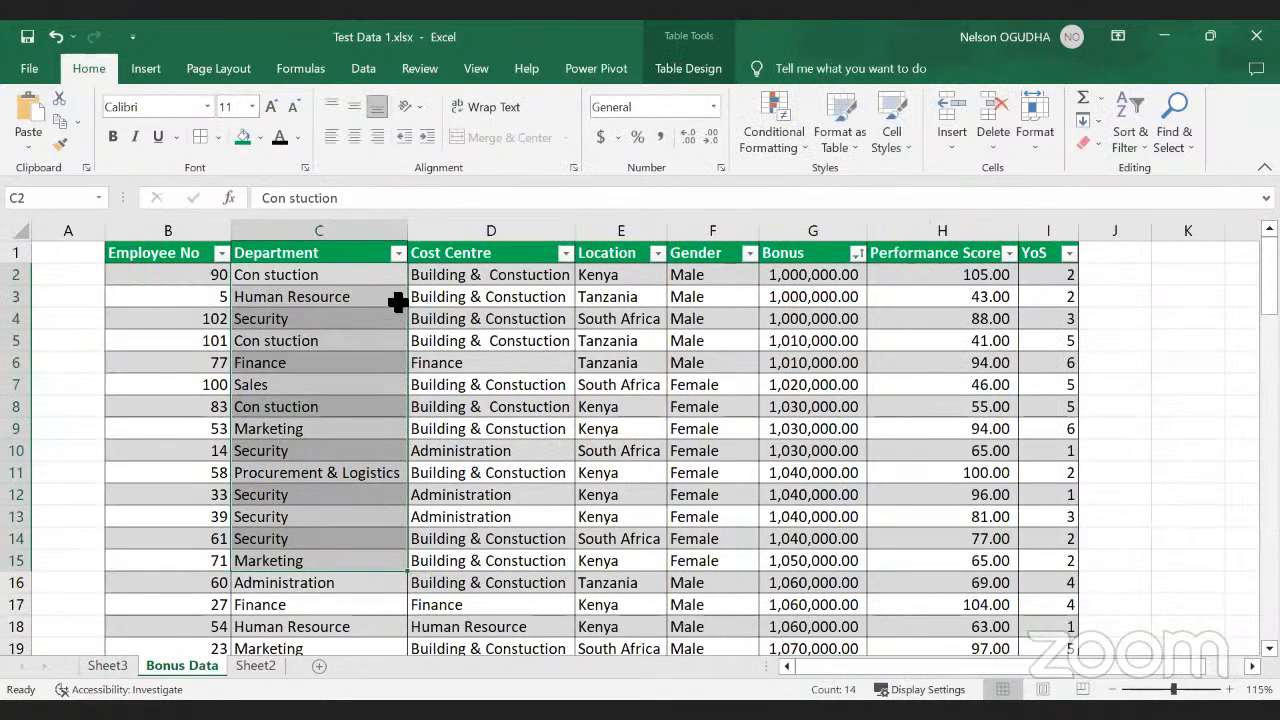
click(398, 253)
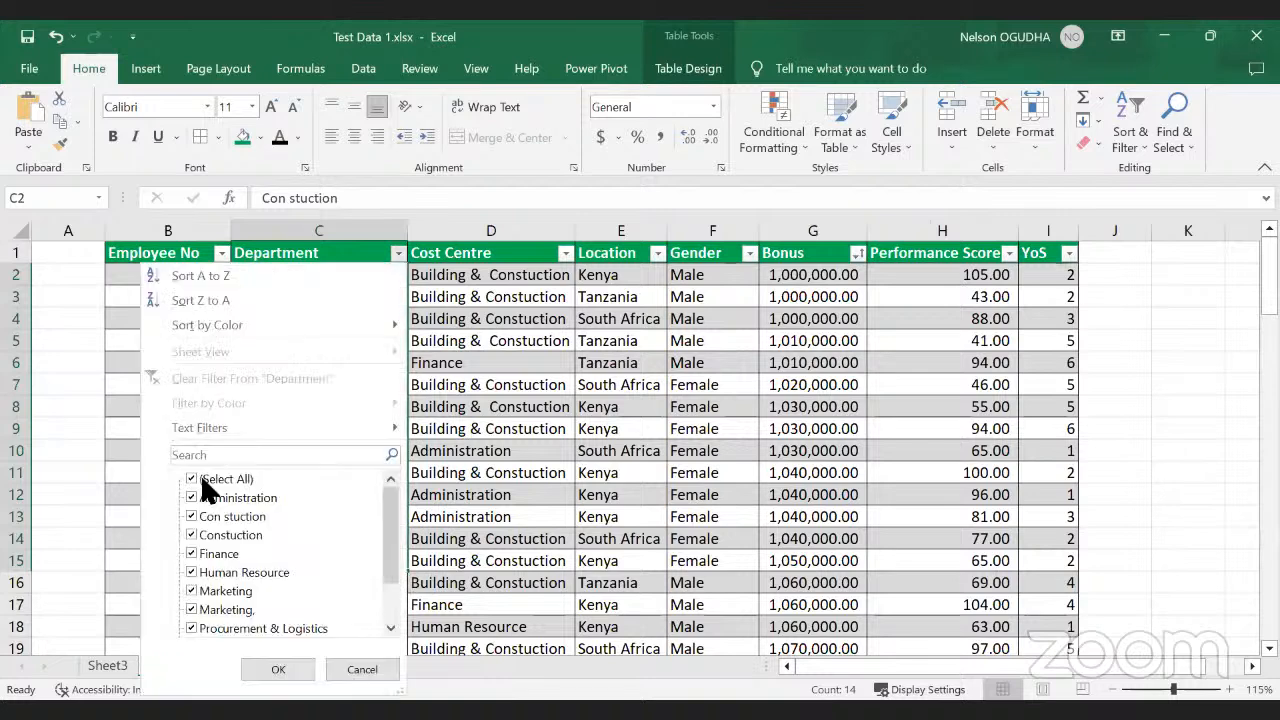
click(358, 253)
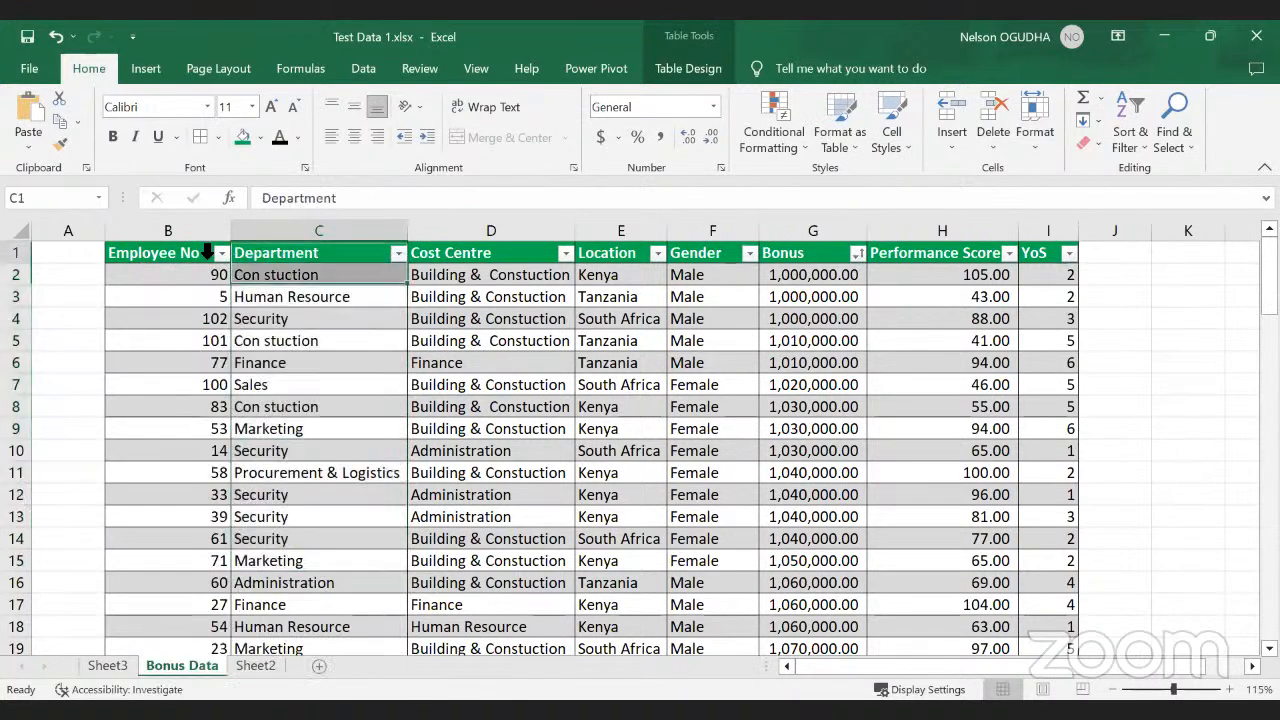
click(165, 246)
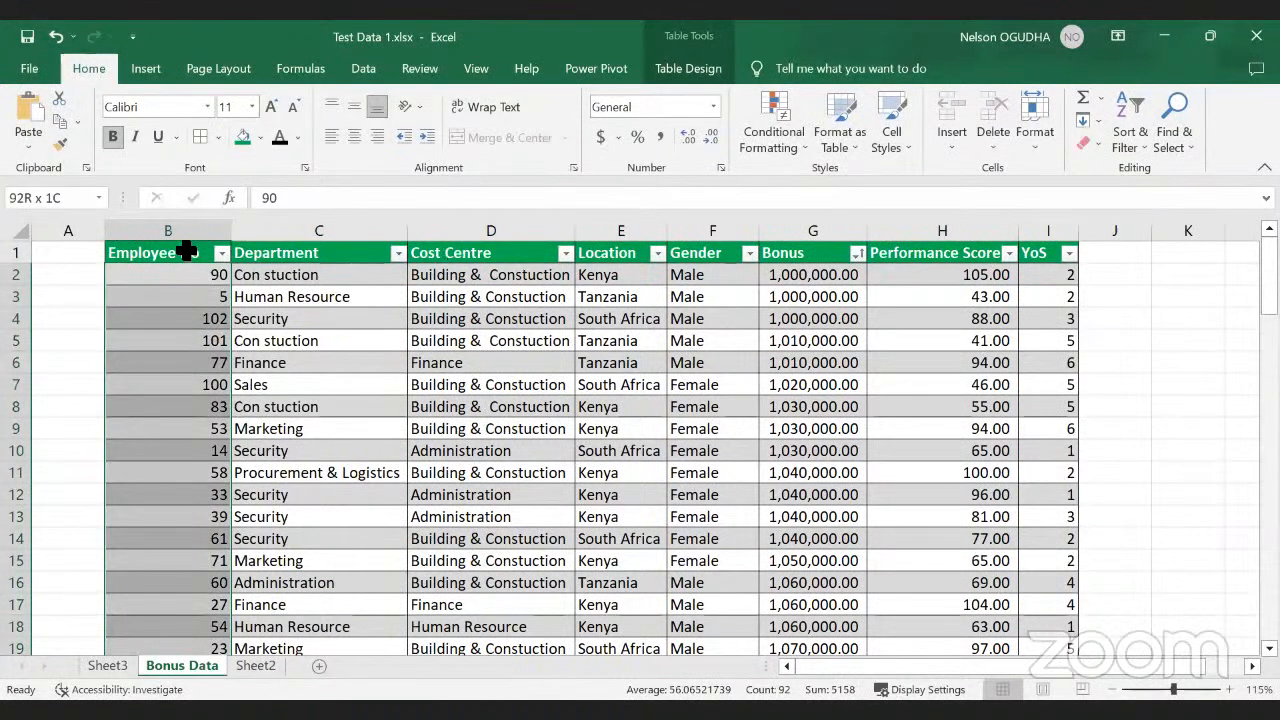
click(186, 252)
Step: Filter the Department column to show only the Con stuction, Constuction, Marketing and Marketing, entries
click(398, 253)
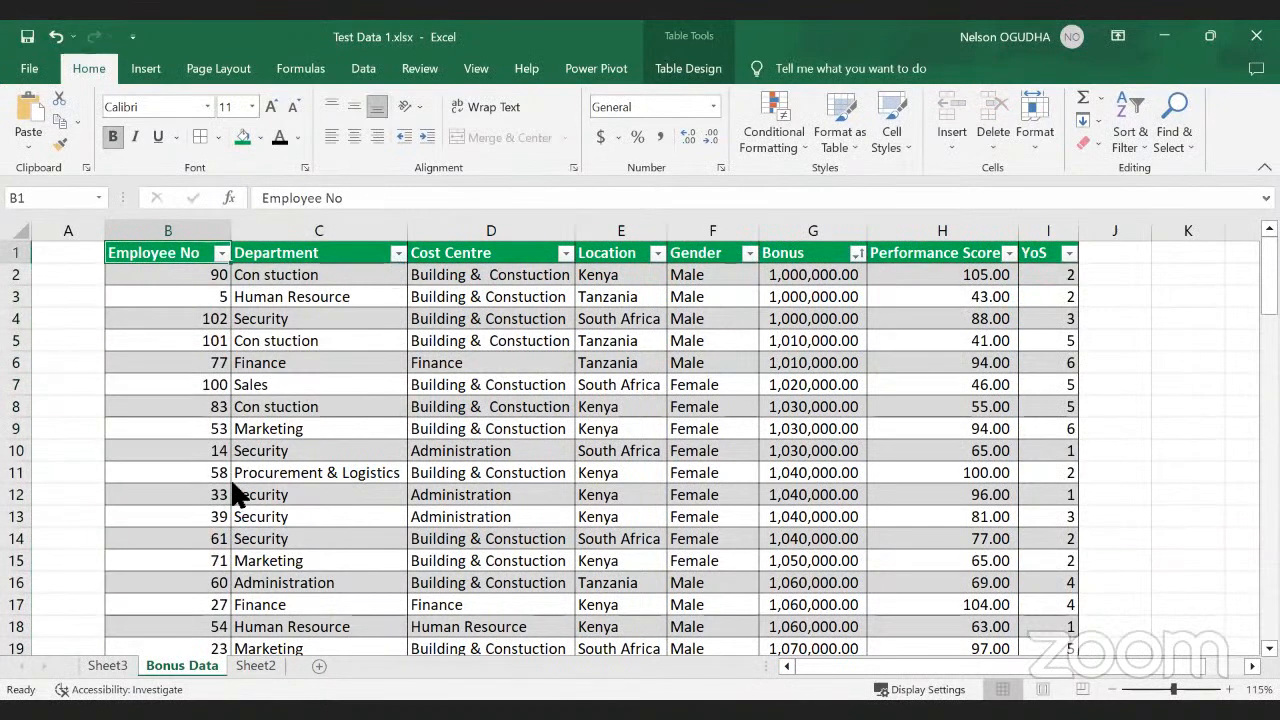
click(191, 479)
click(191, 516)
click(191, 536)
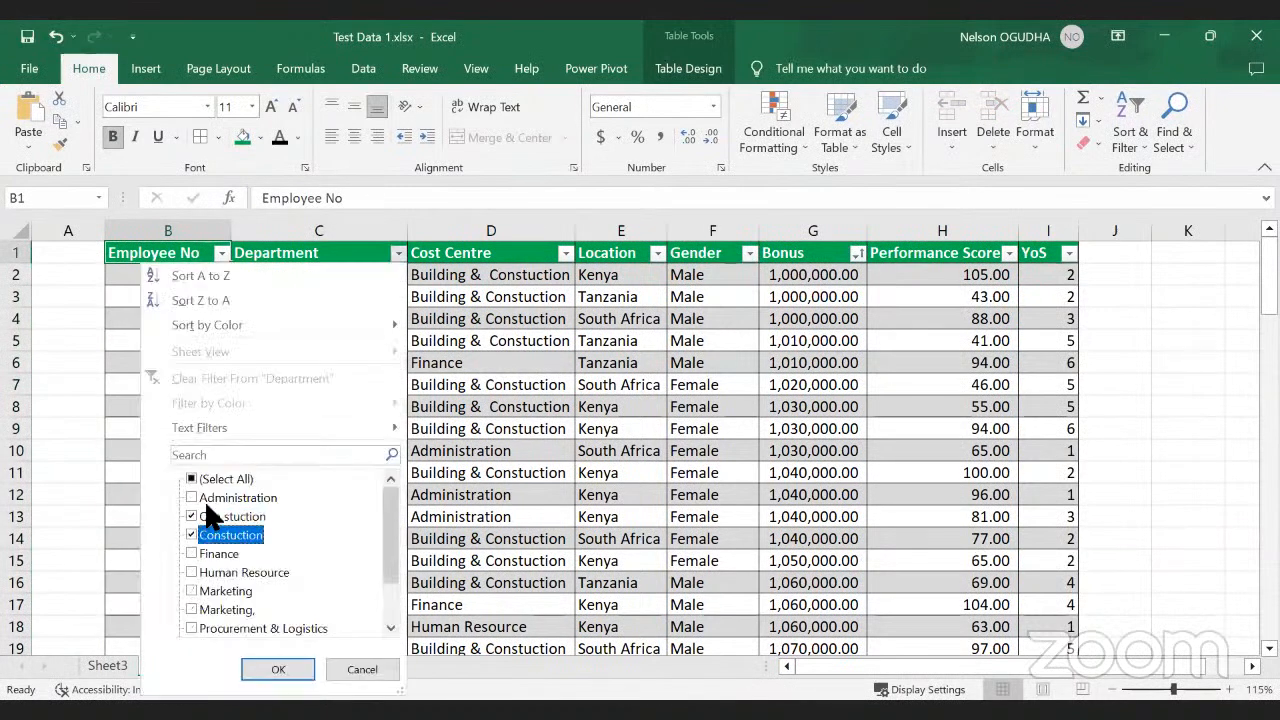
scroll(248, 545, down, 1)
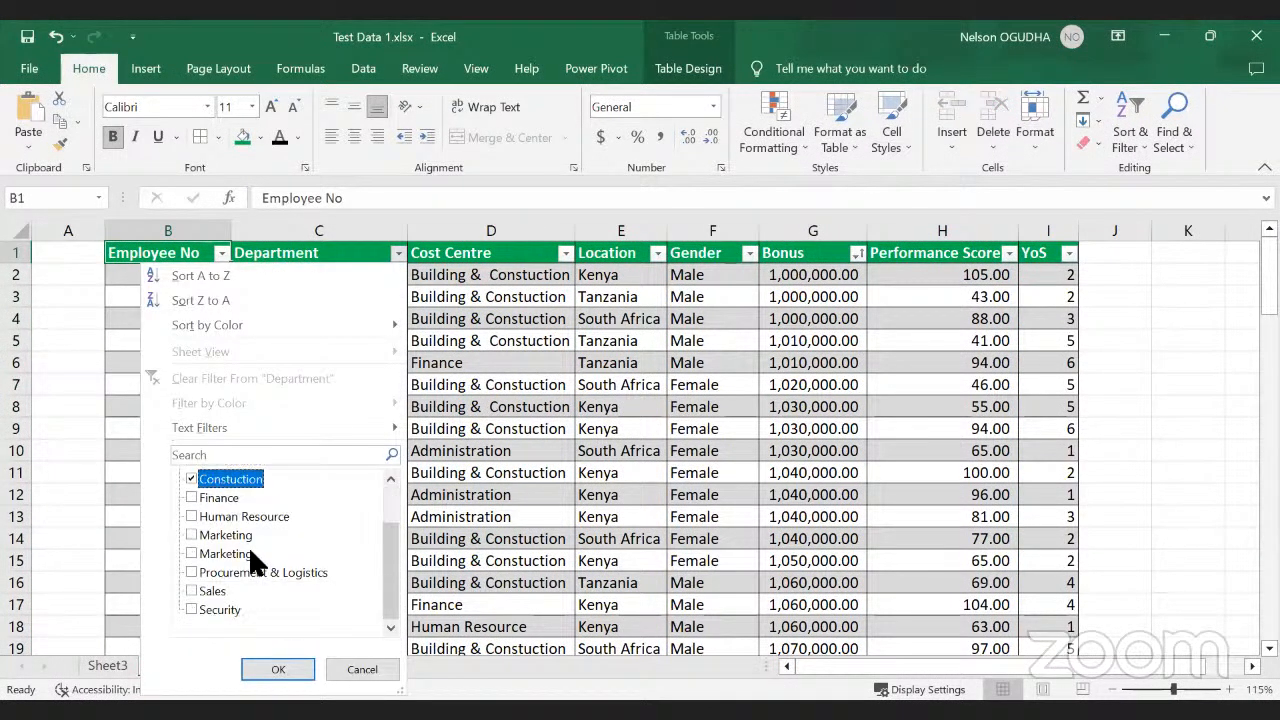
click(193, 535)
click(195, 553)
scroll(305, 548, up, 1)
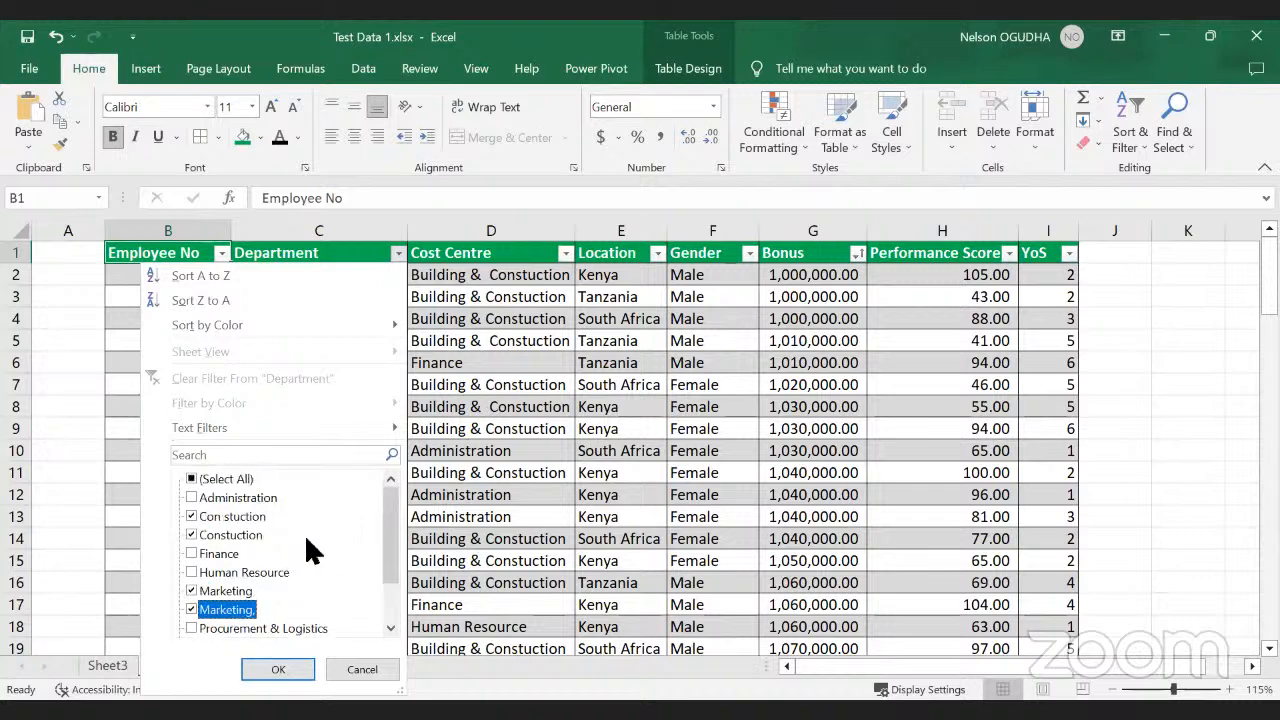
scroll(306, 549, down, 1)
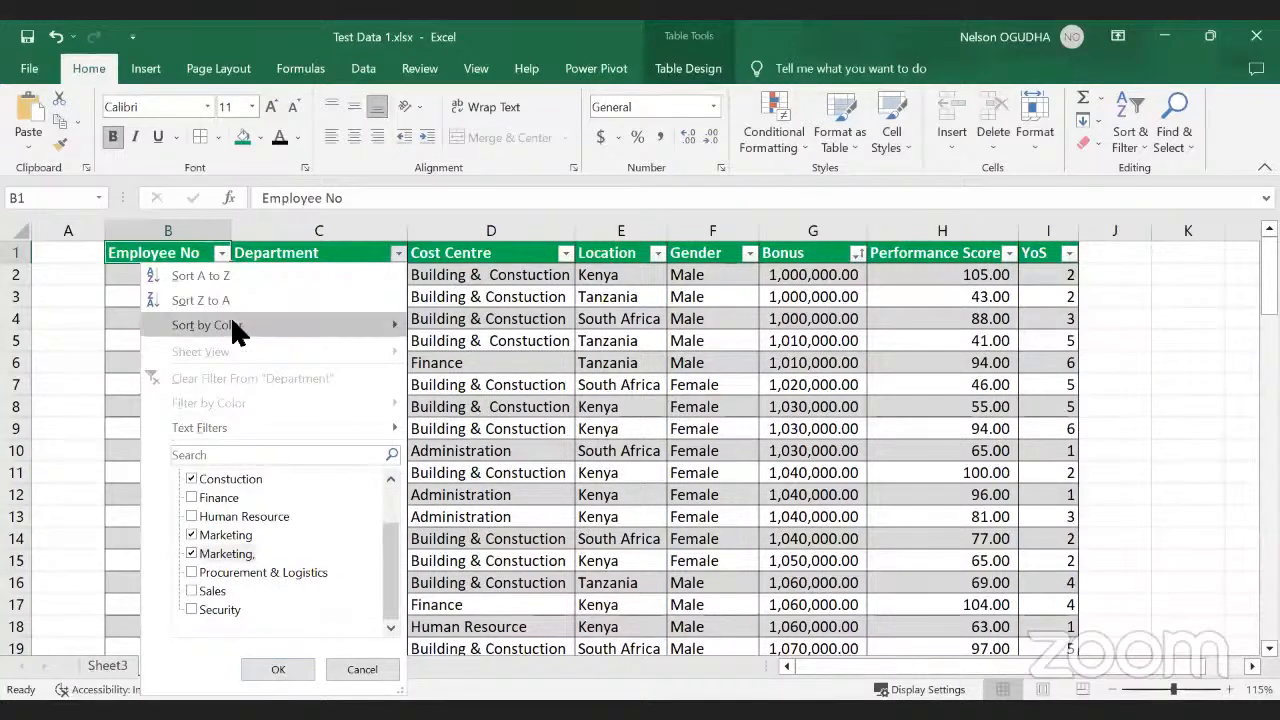
scroll(225, 498, up, 1)
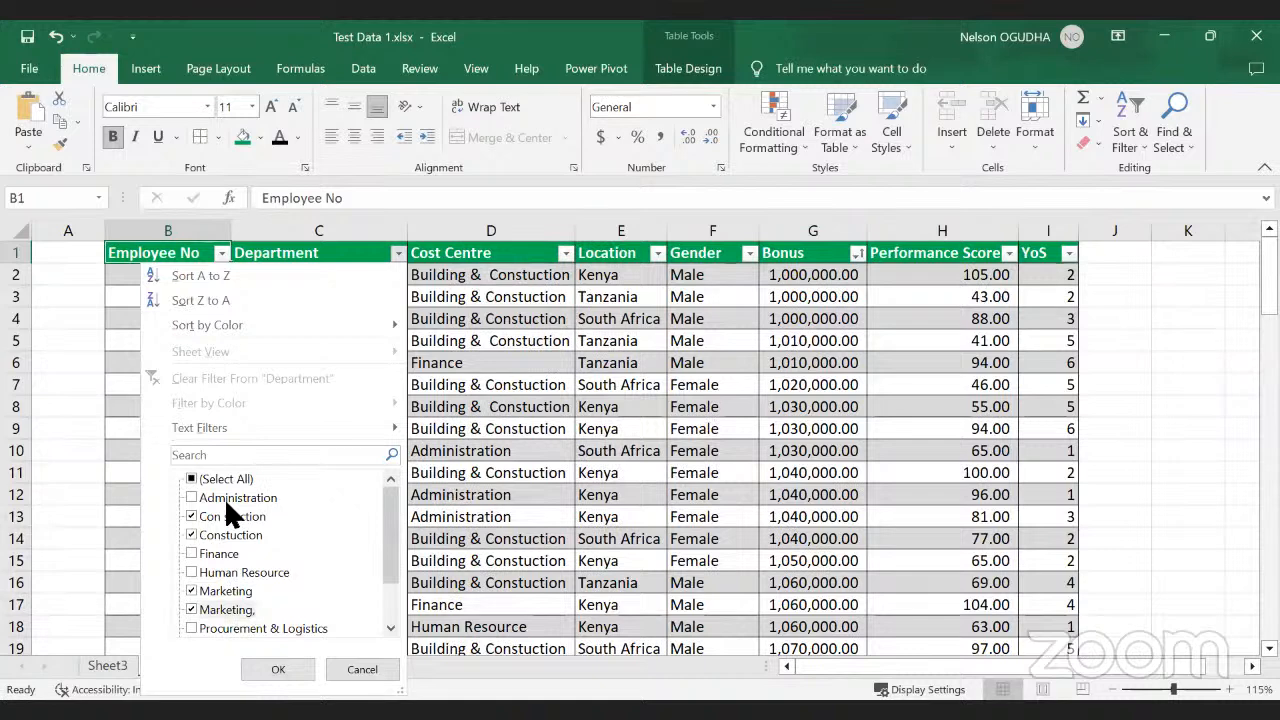
click(278, 669)
Step: Sort the filtered rows by Department from A to Z
click(310, 280)
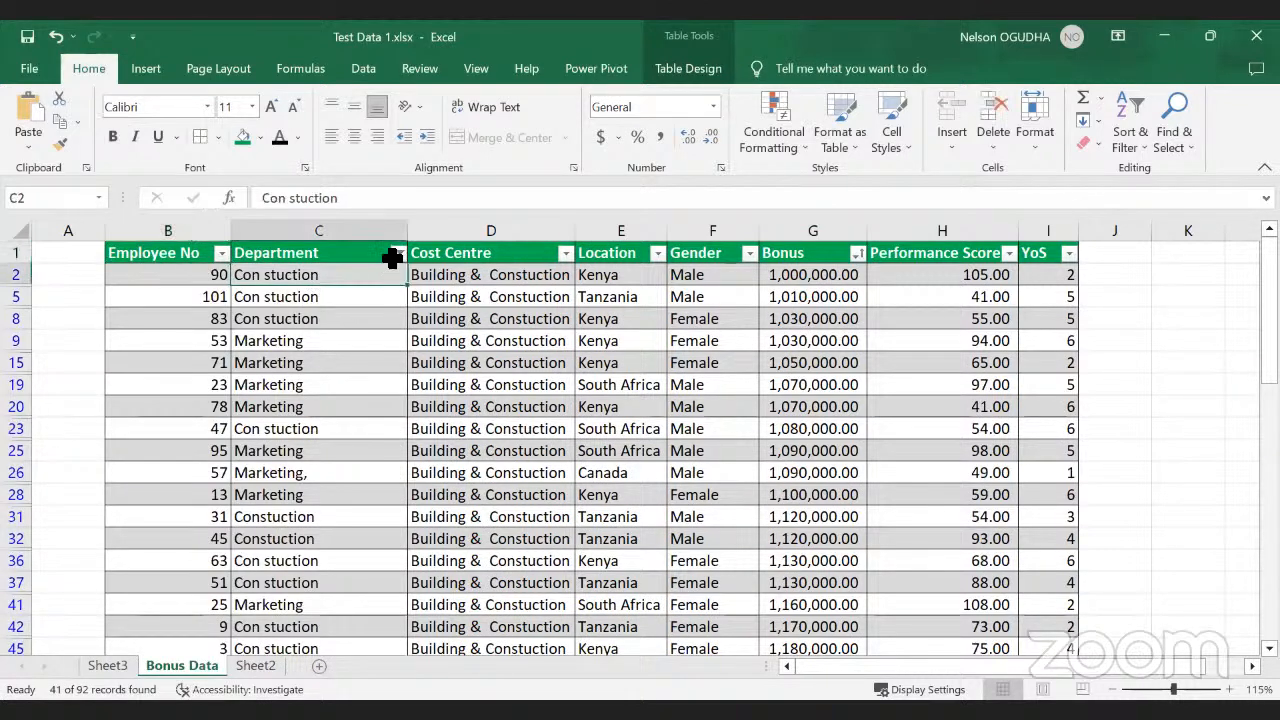
click(397, 255)
click(250, 273)
scroll(302, 457, down, 2)
scroll(302, 457, up, 2)
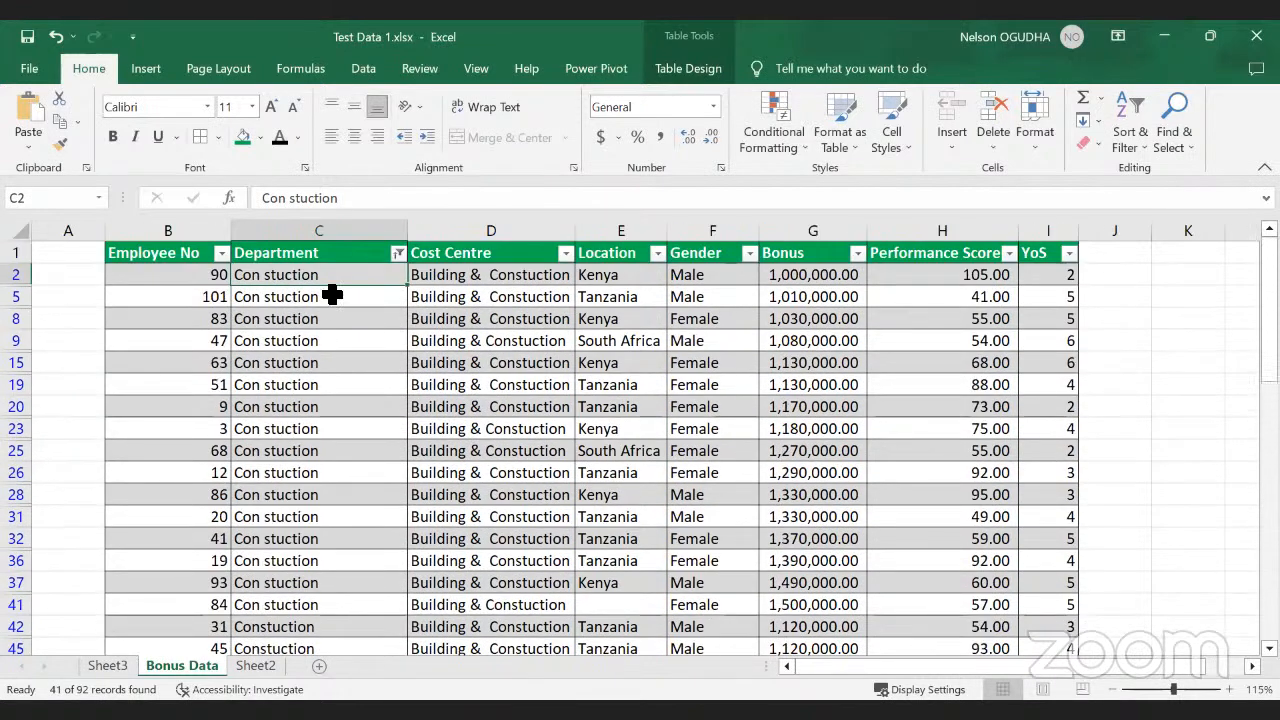
Step: Correct the department in C2 to Construction and copy it down over all misspelled construction entries through row 62
text(Constuction)
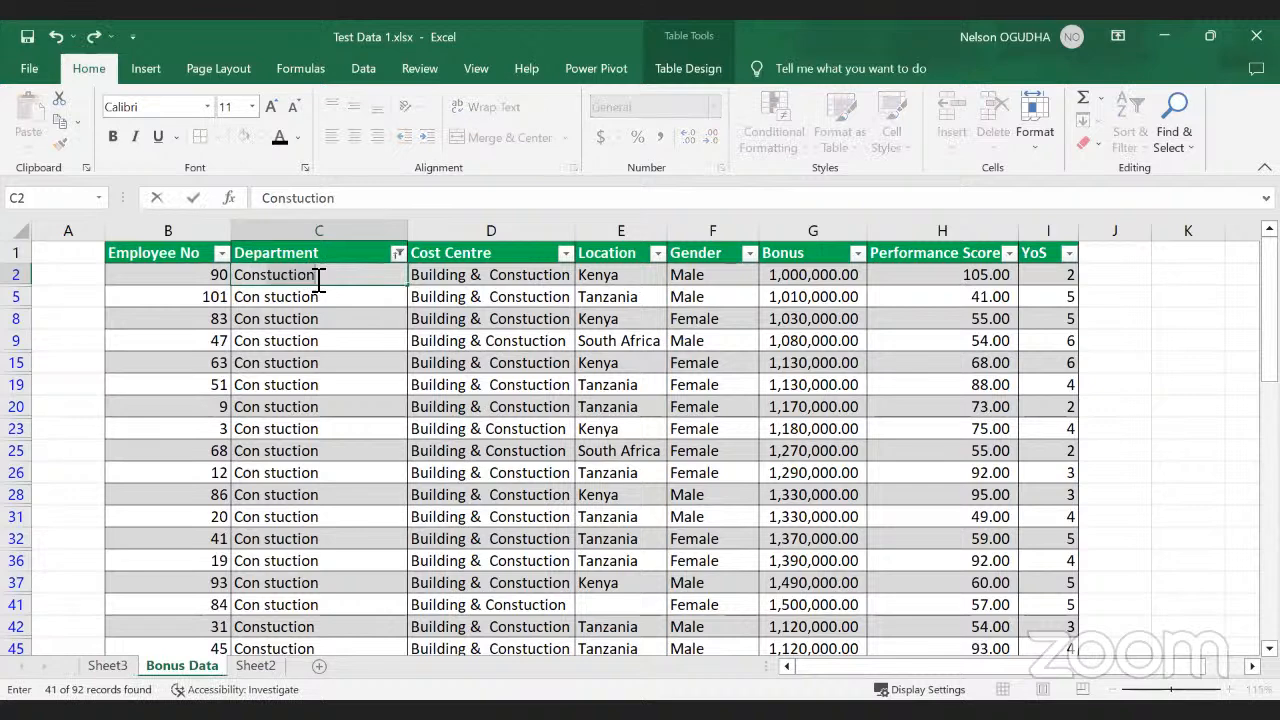
key(BackSpace)
key(BackSpace)
key(BackSpace)
key(BackSpace)
key(BackSpace)
key(BackSpace)
text(ruc)
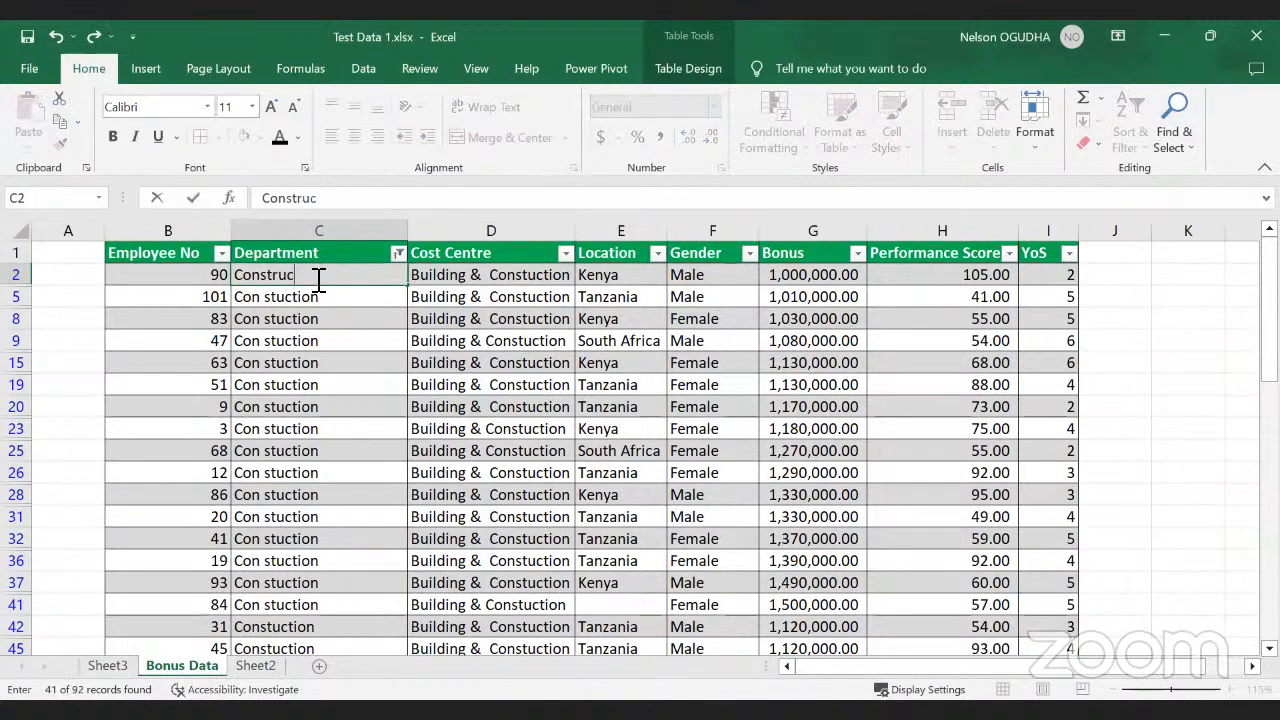
text(tion)
click(356, 360)
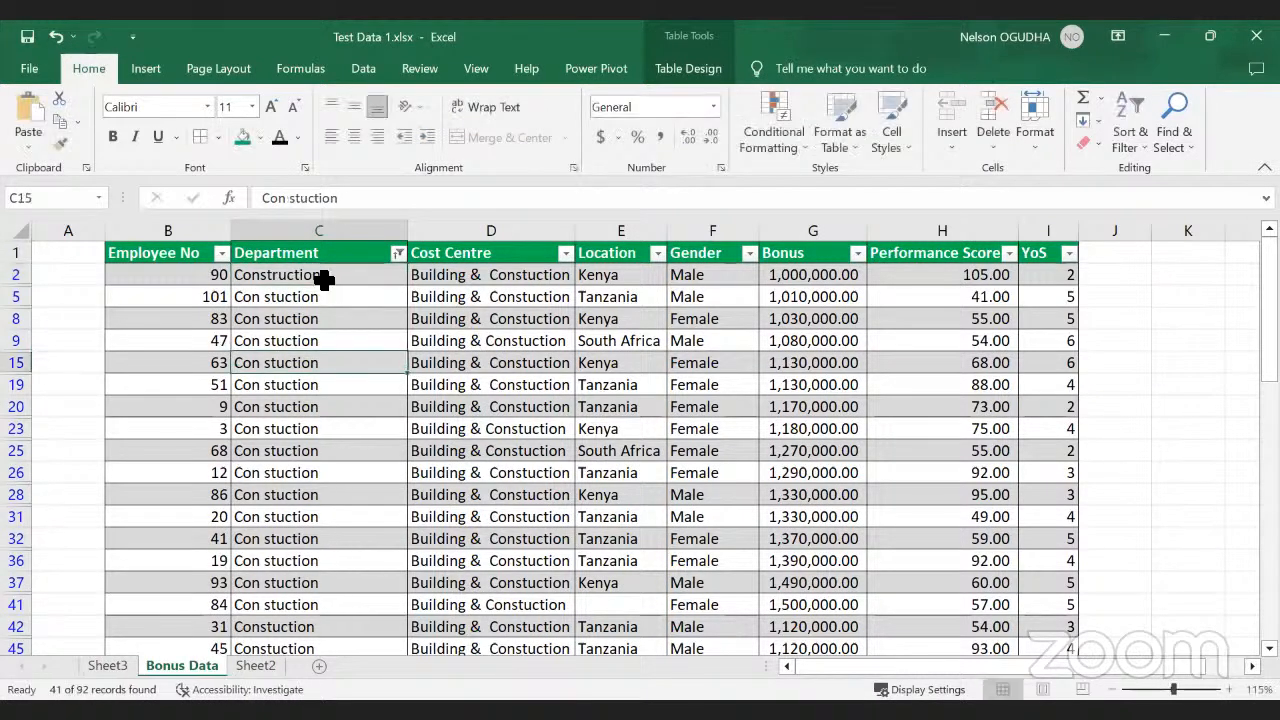
click(332, 277)
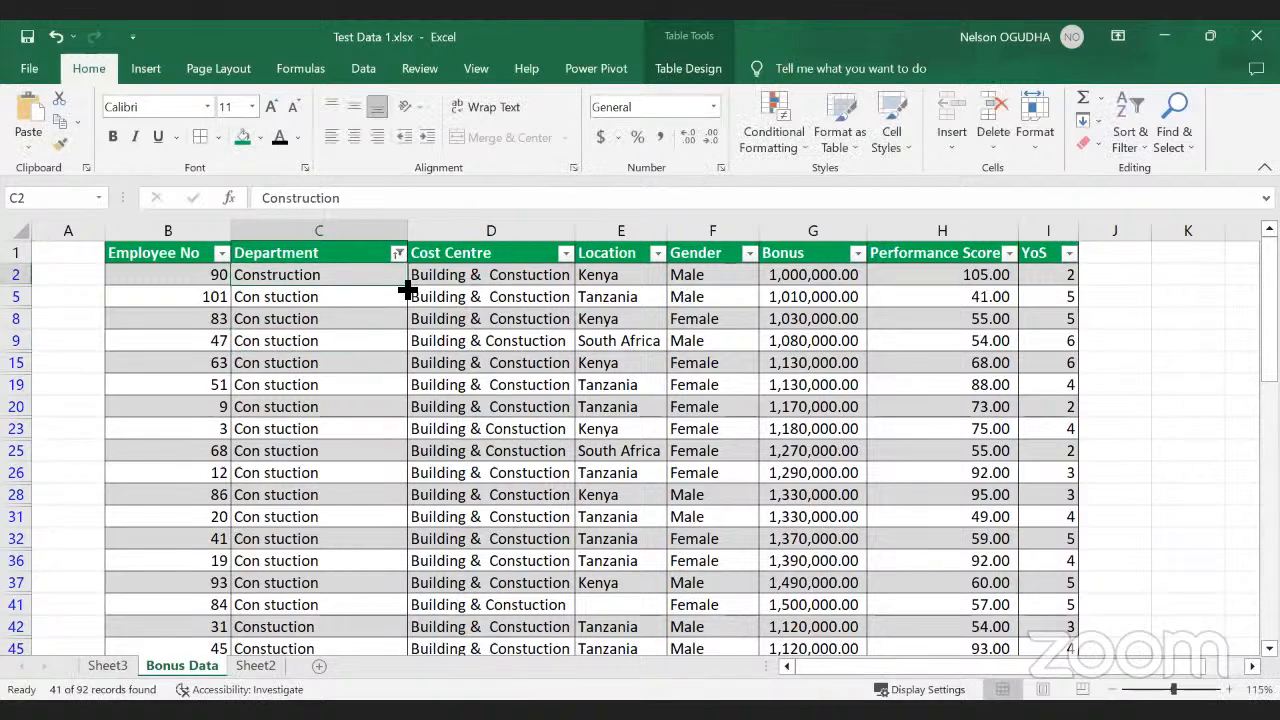
drag(411, 294, 303, 523)
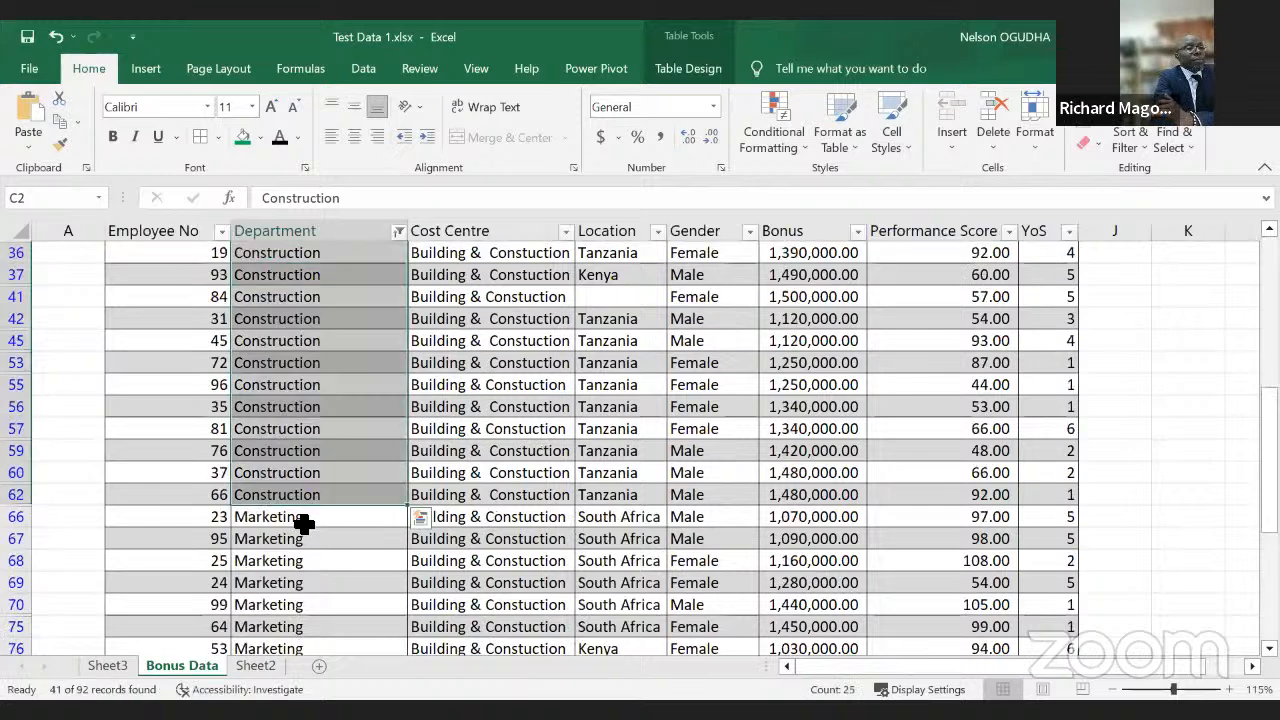
Step: Copy the Marketing entry in C66 down over the remaining filtered marketing rows through row 93
click(309, 523)
double_click(311, 523)
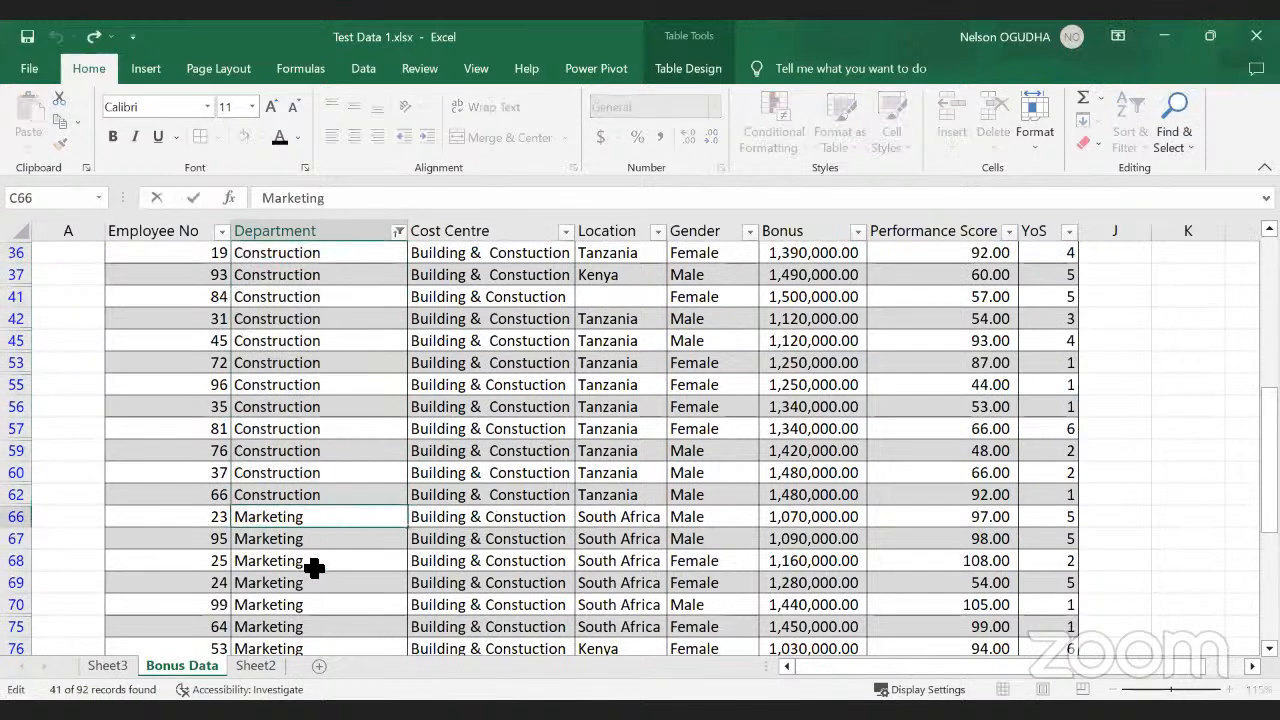
click(314, 567)
click(322, 523)
drag(413, 531, 413, 567)
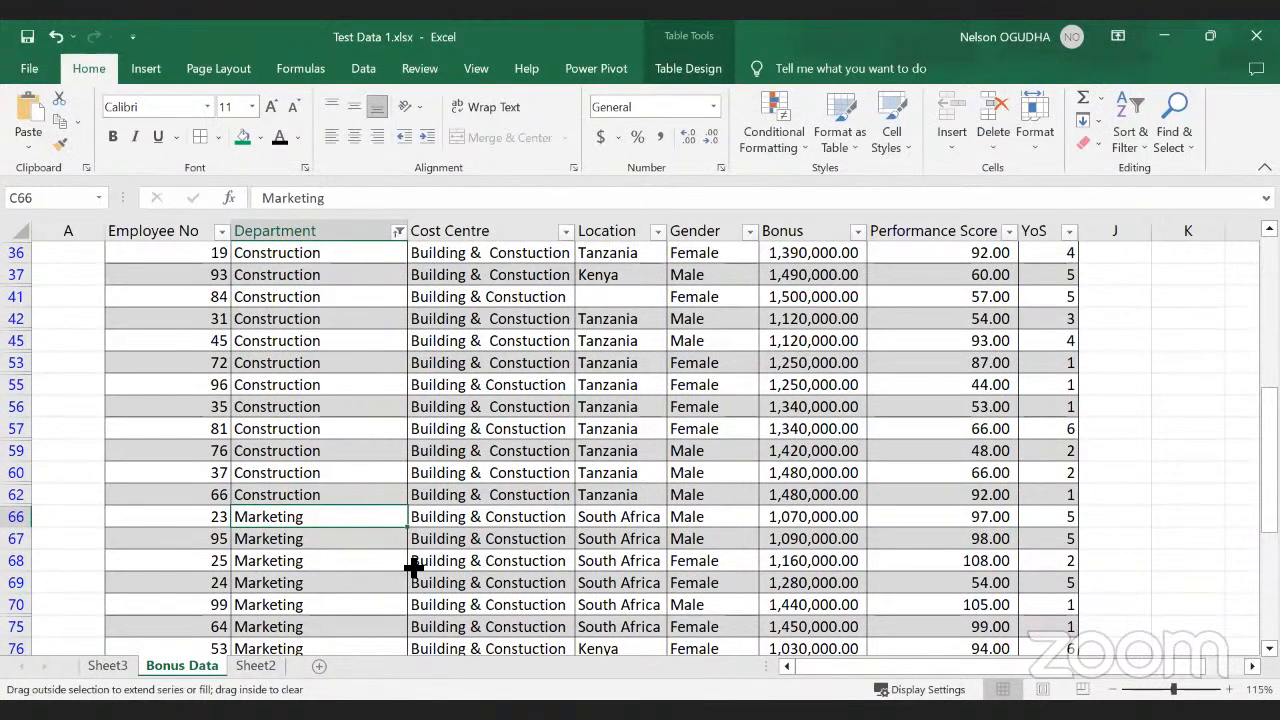
drag(377, 627, 476, 590)
click(476, 590)
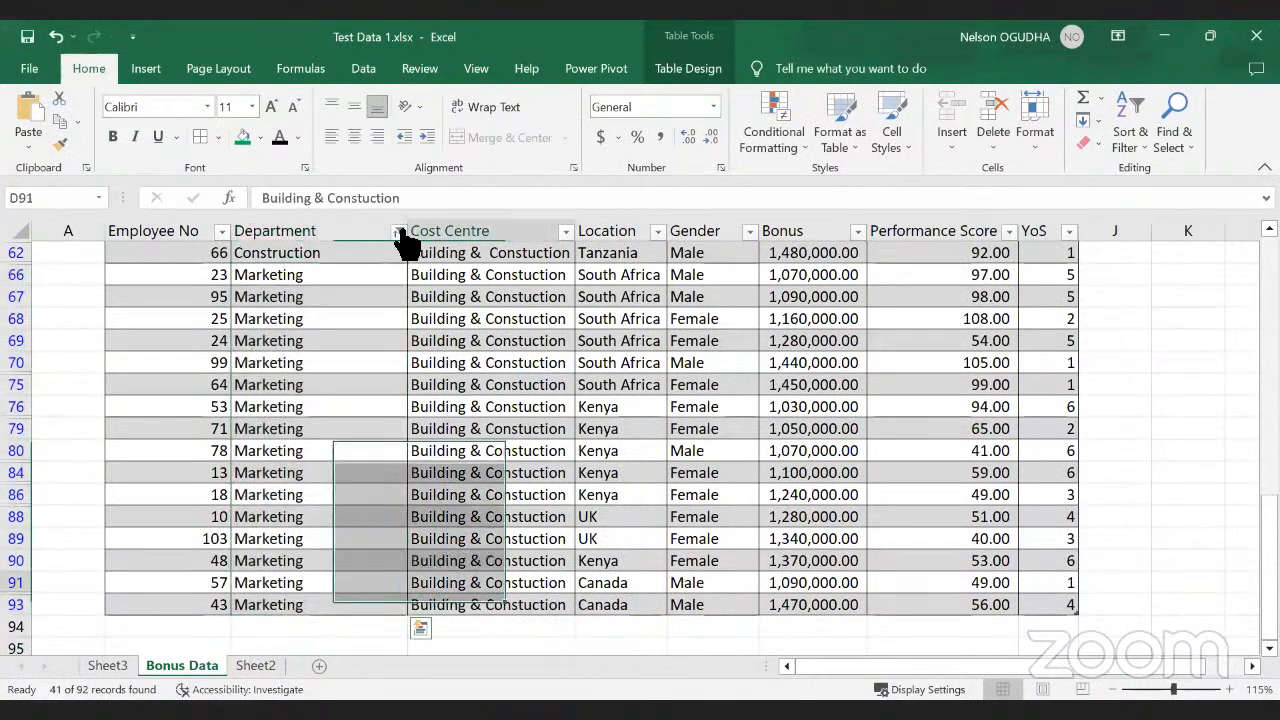
Step: Show all departments again in the Department column's filter
click(398, 231)
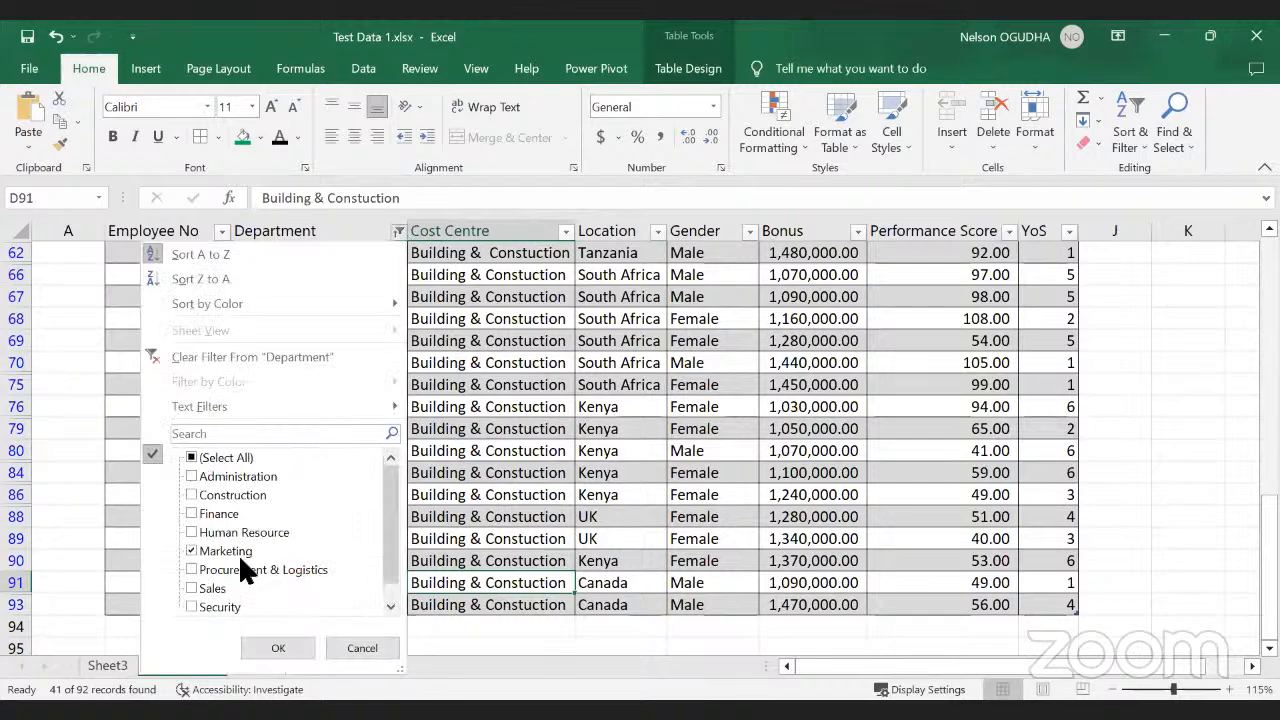
click(191, 457)
click(278, 648)
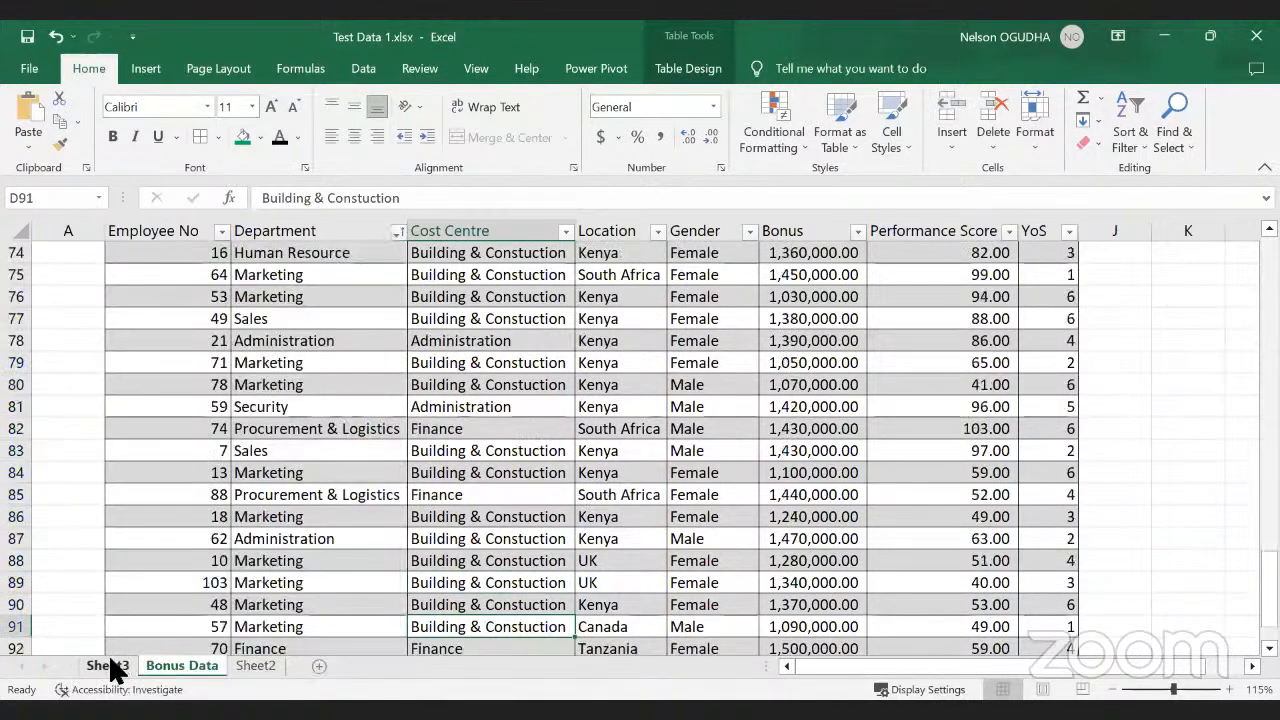
click(360, 341)
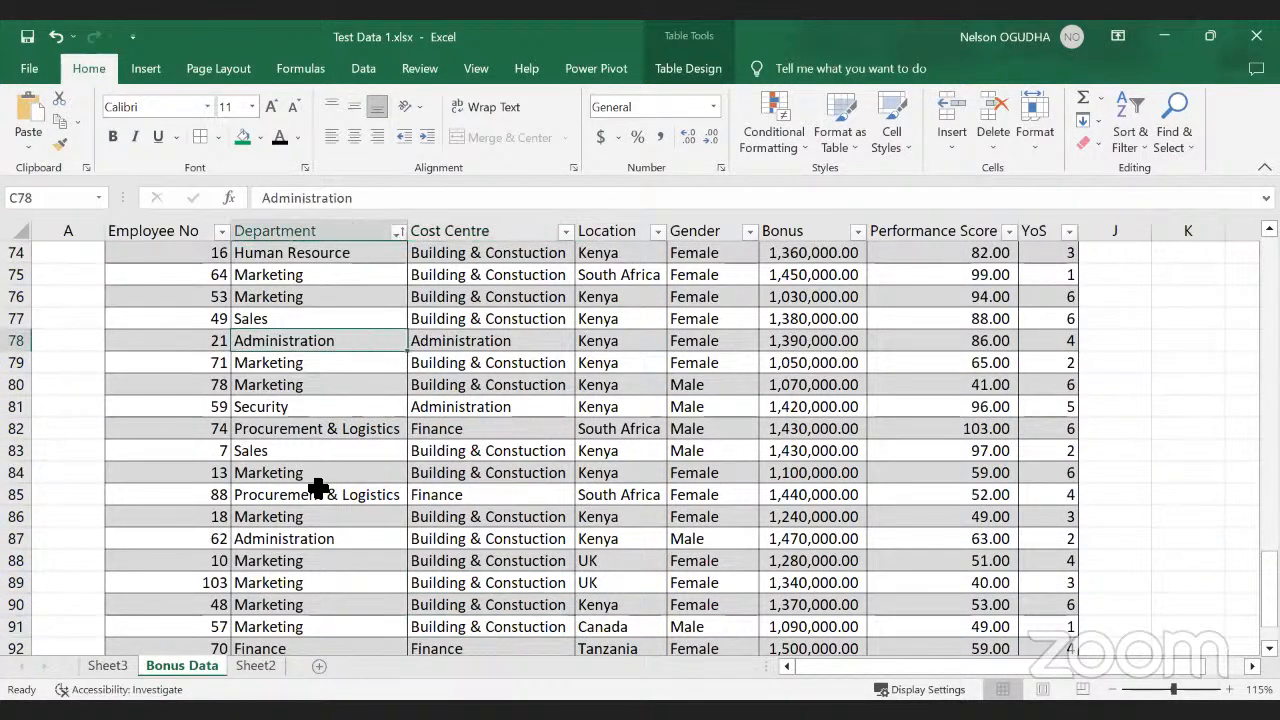
scroll(318, 487, up, 4)
Step: Refresh all pivot data on Sheet3 so the PivotTable and PivotChart use the corrected department names
click(105, 666)
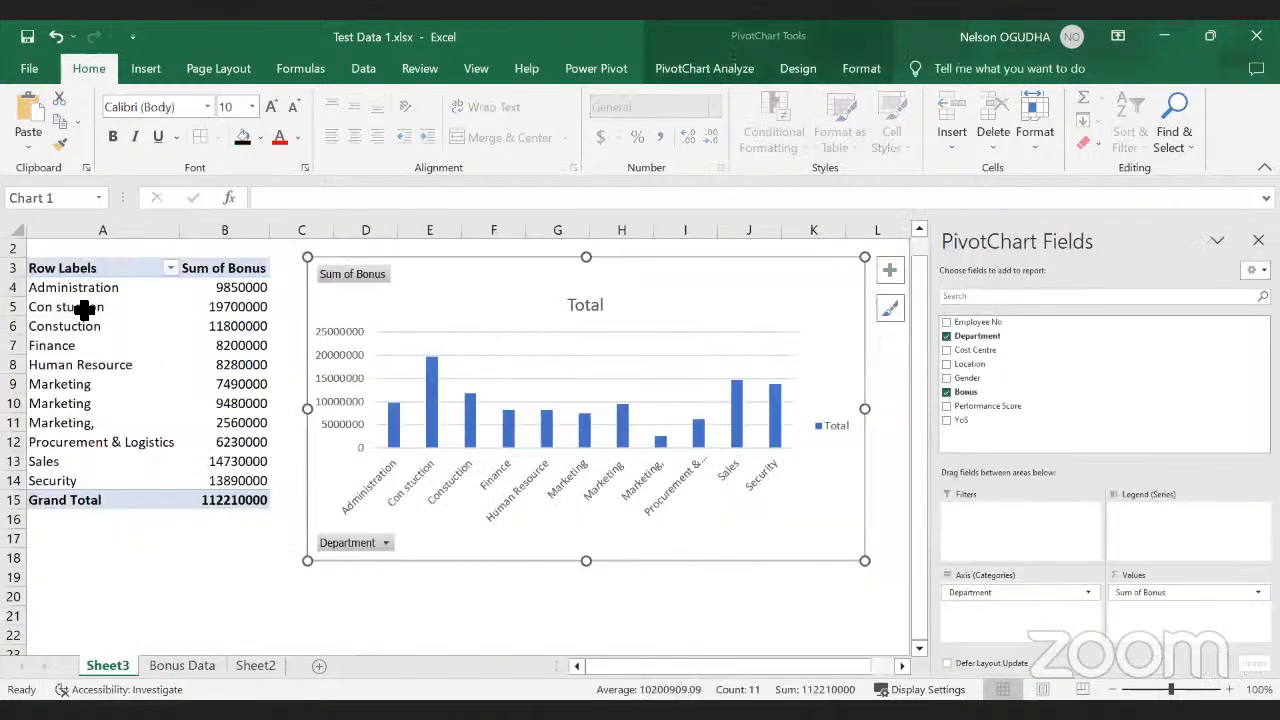
drag(86, 310, 86, 460)
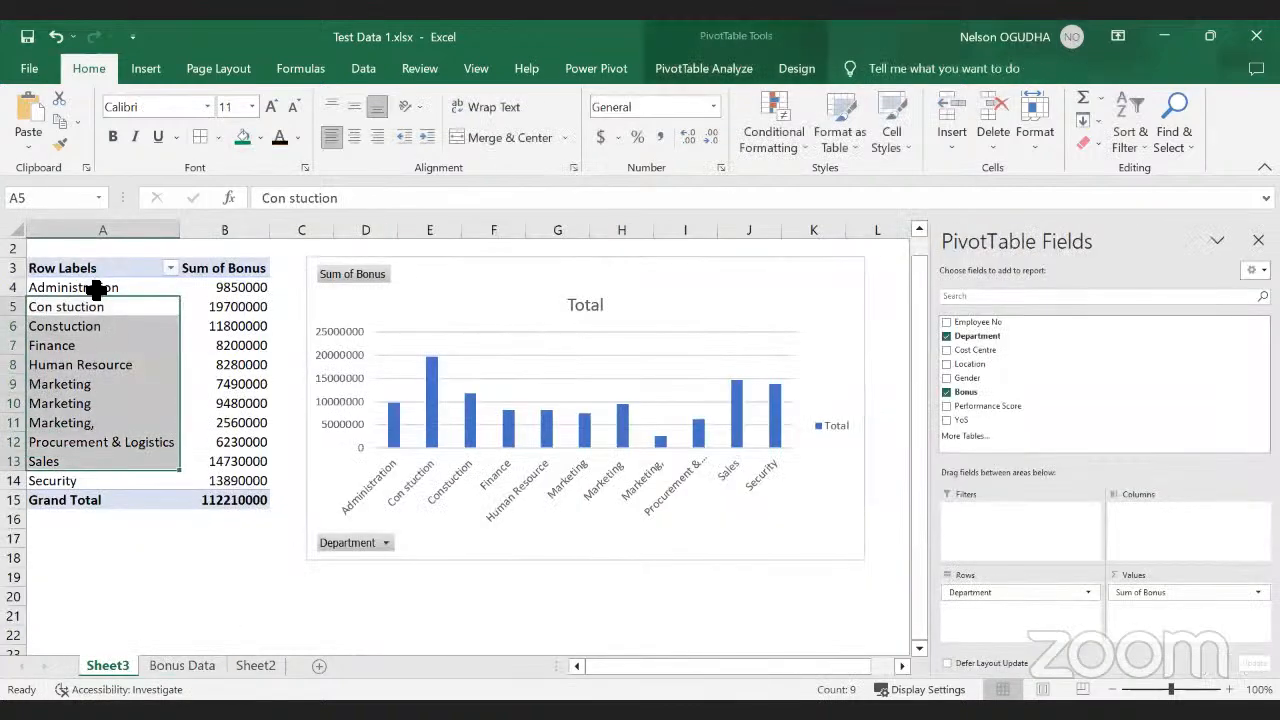
drag(95, 288, 209, 480)
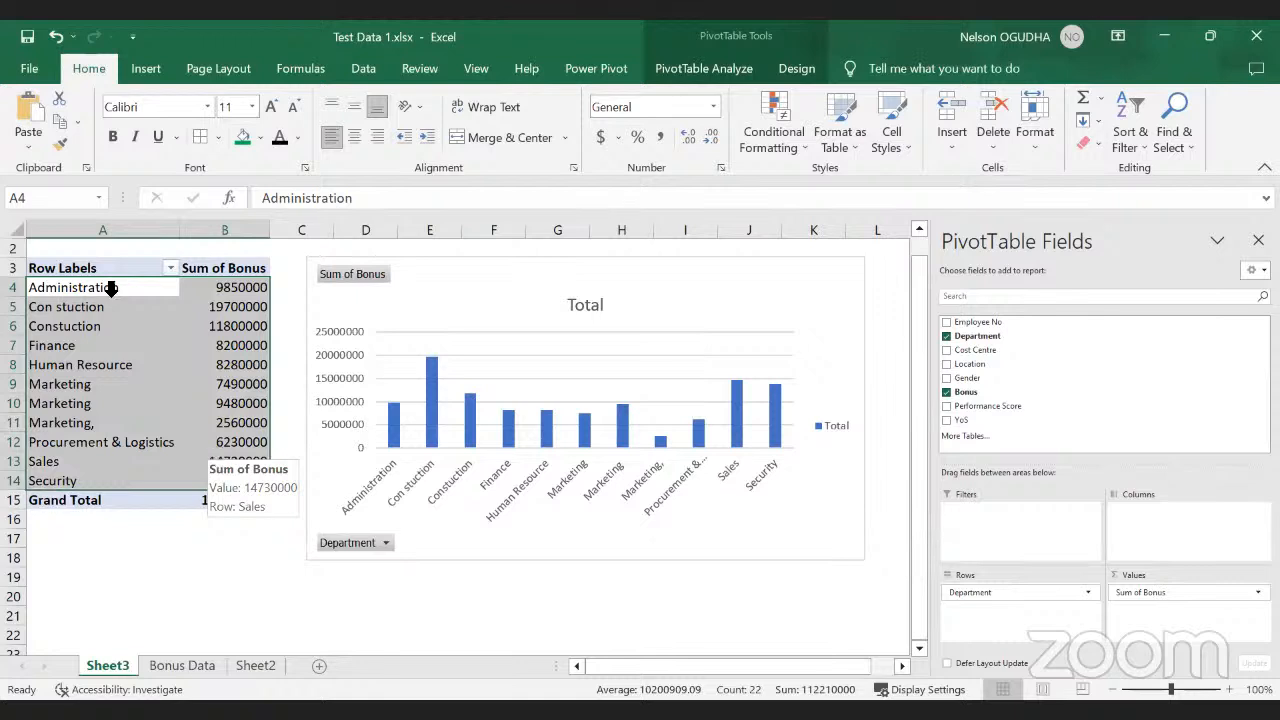
click(481, 315)
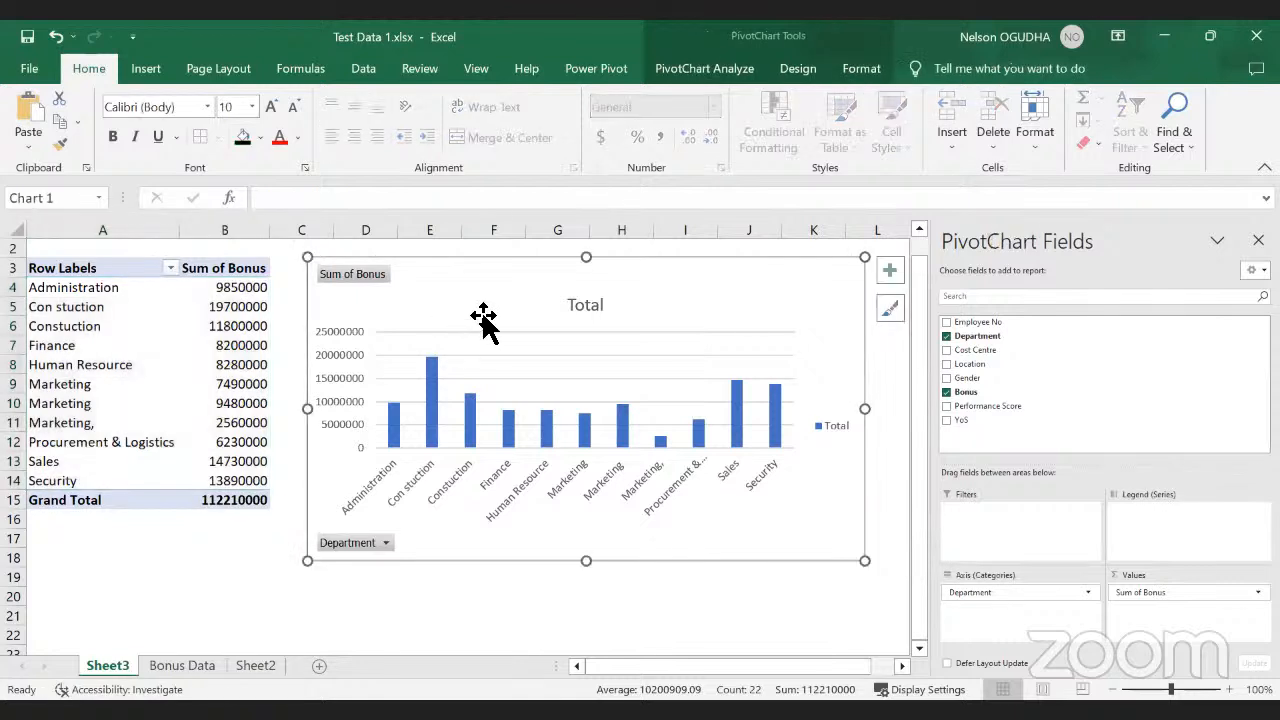
click(698, 70)
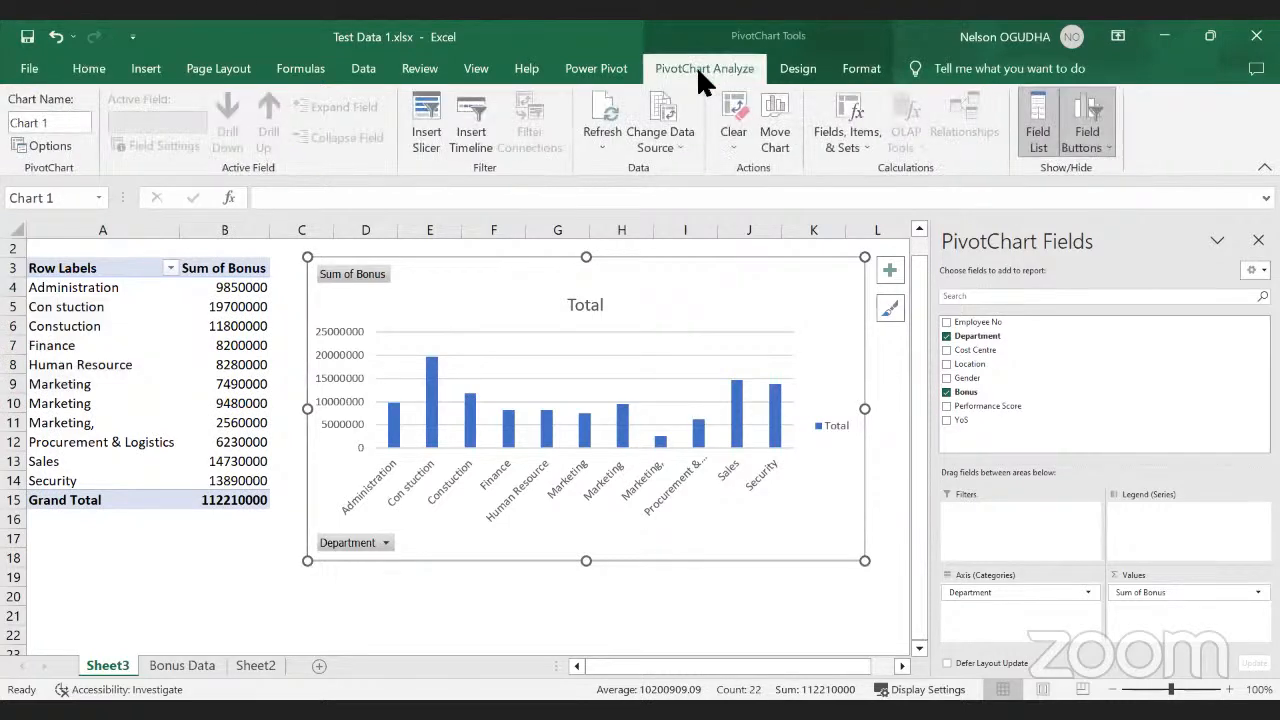
click(600, 142)
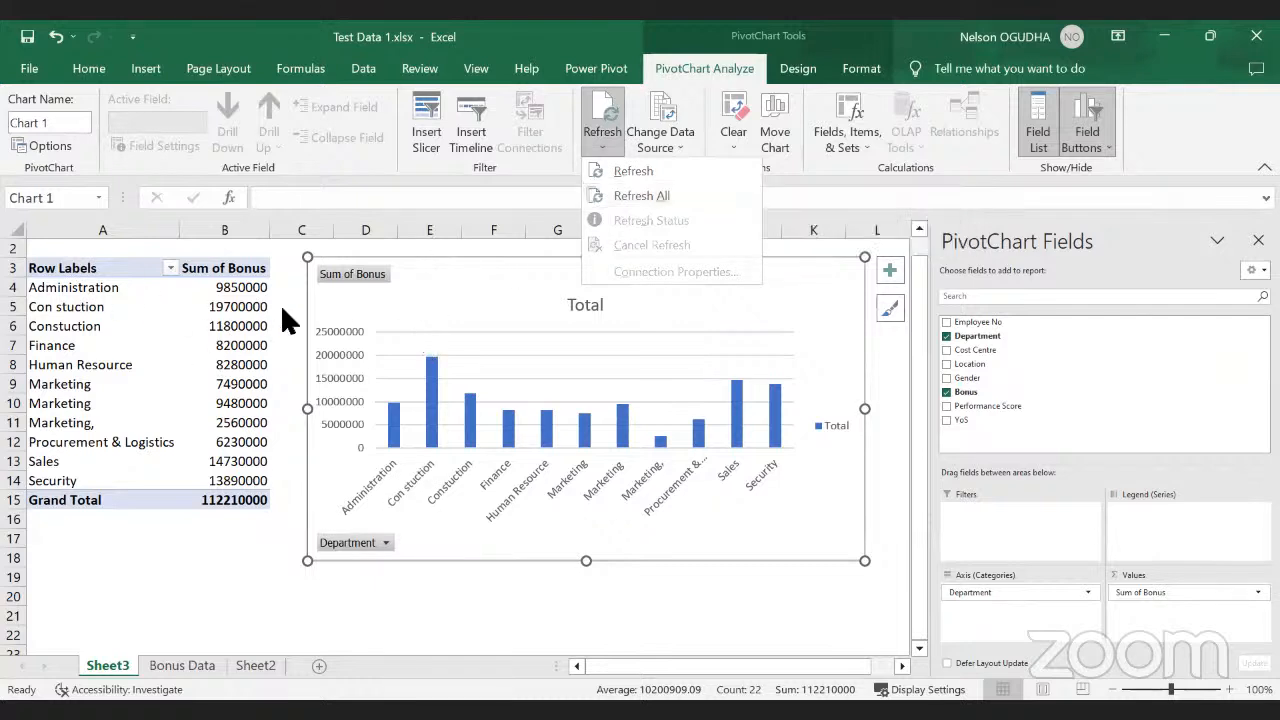
click(638, 196)
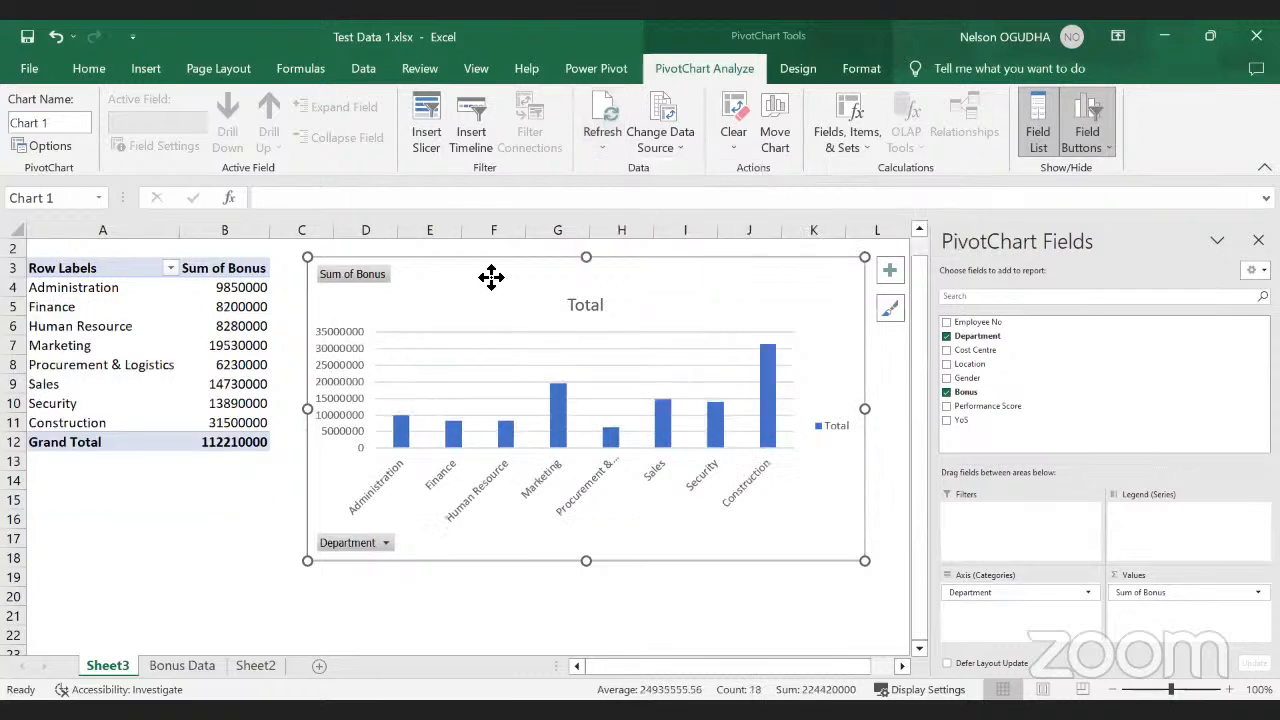
Step: Nudge the PivotChart and extend its lower edge to about row 19, and inspect individual department bars such as Construction
drag(494, 277, 498, 273)
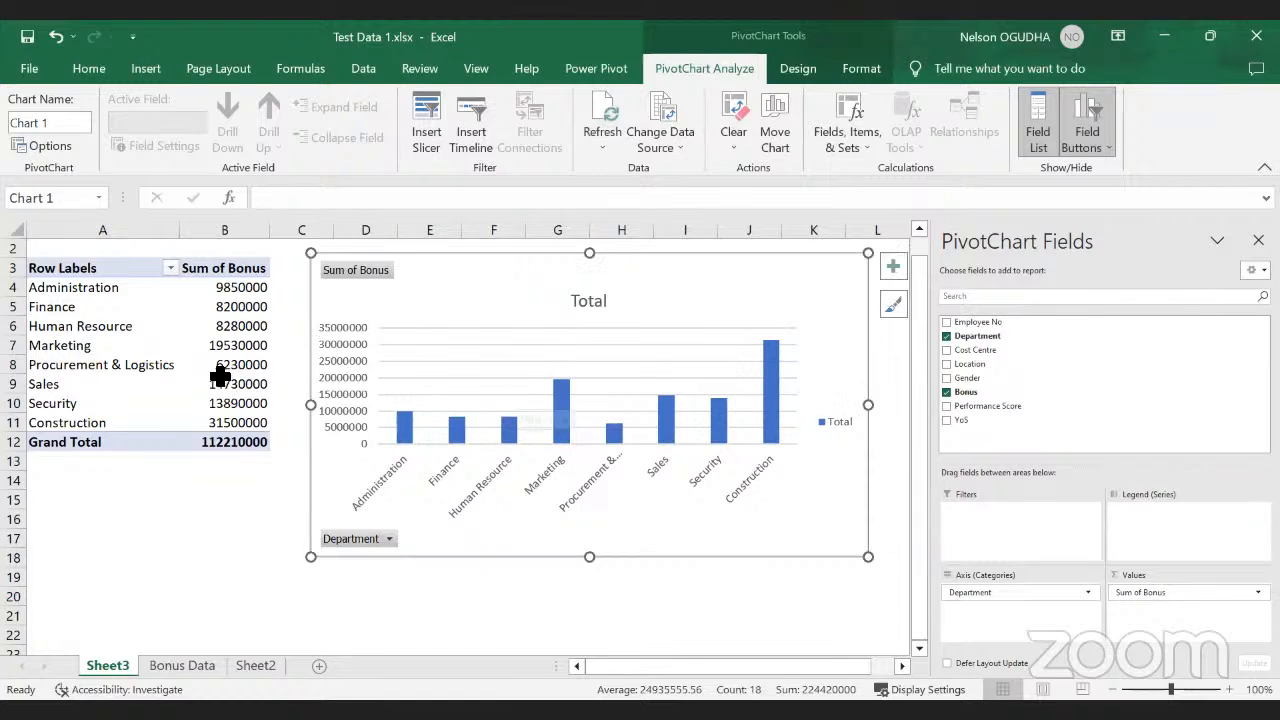
mouse_move(592, 556)
mouse_down()
mouse_move(591, 510)
mouse_move(594, 580)
mouse_up()
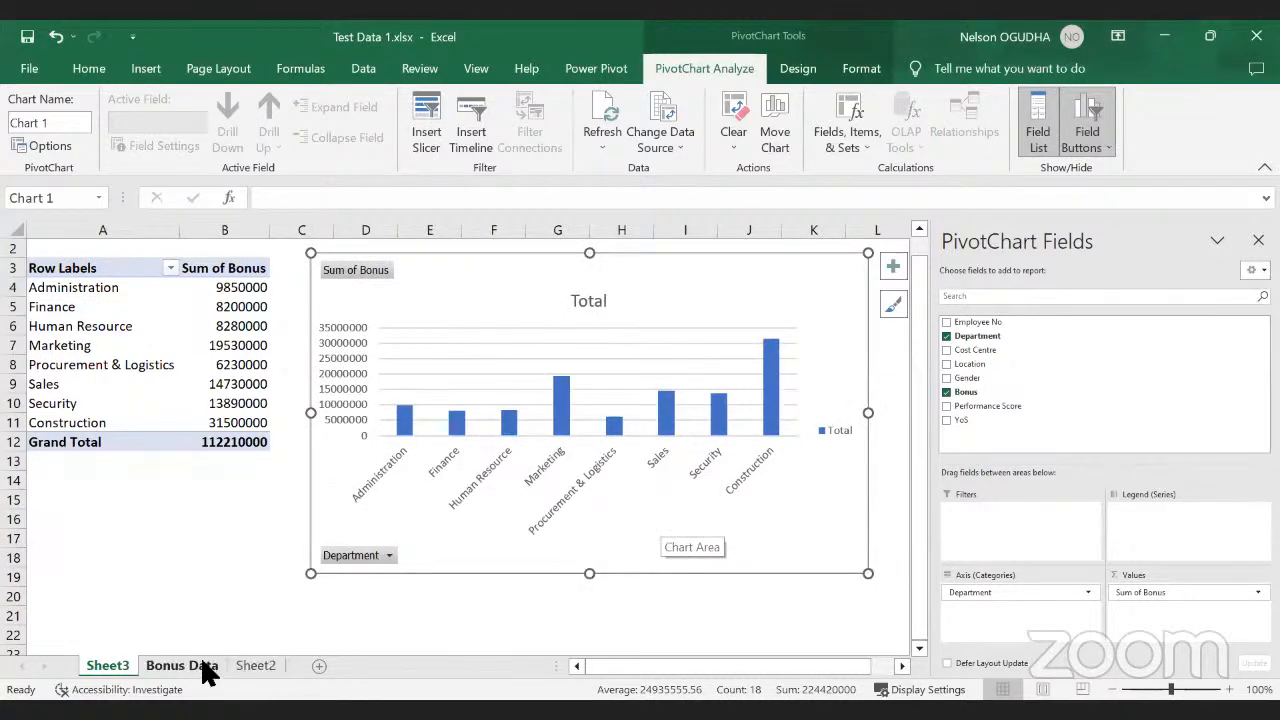
click(768, 429)
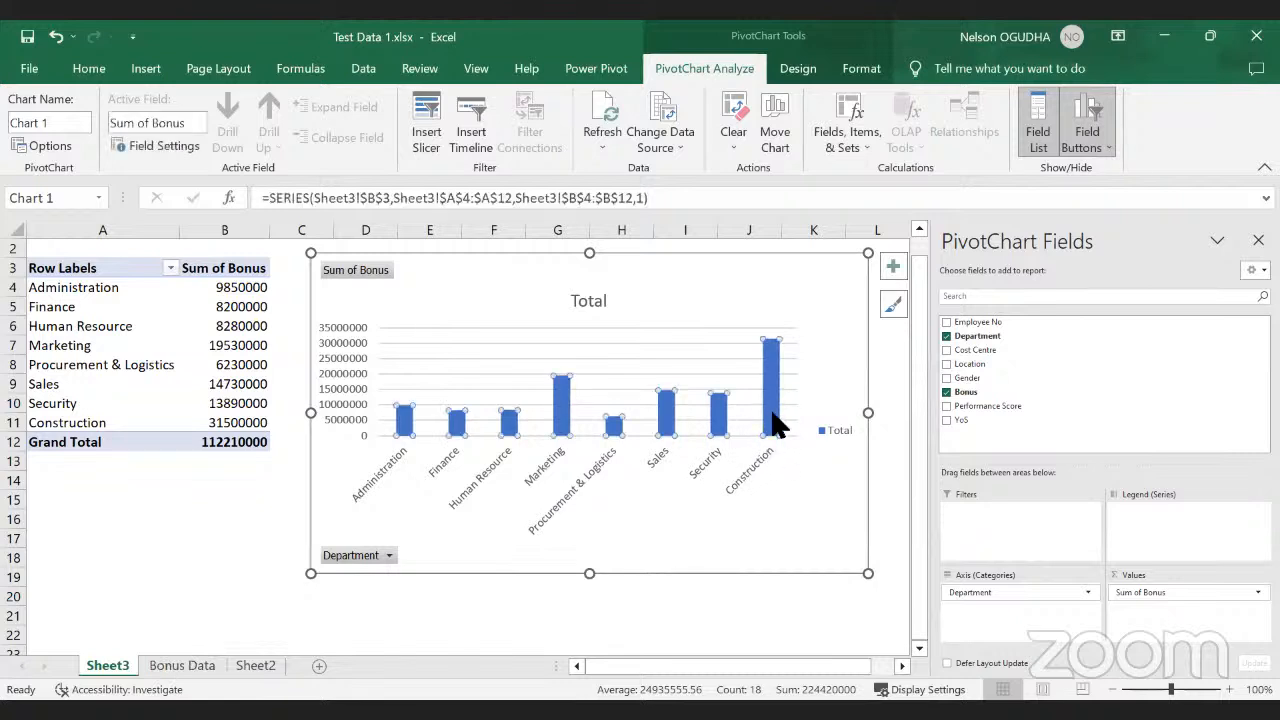
mouse_move(776, 353)
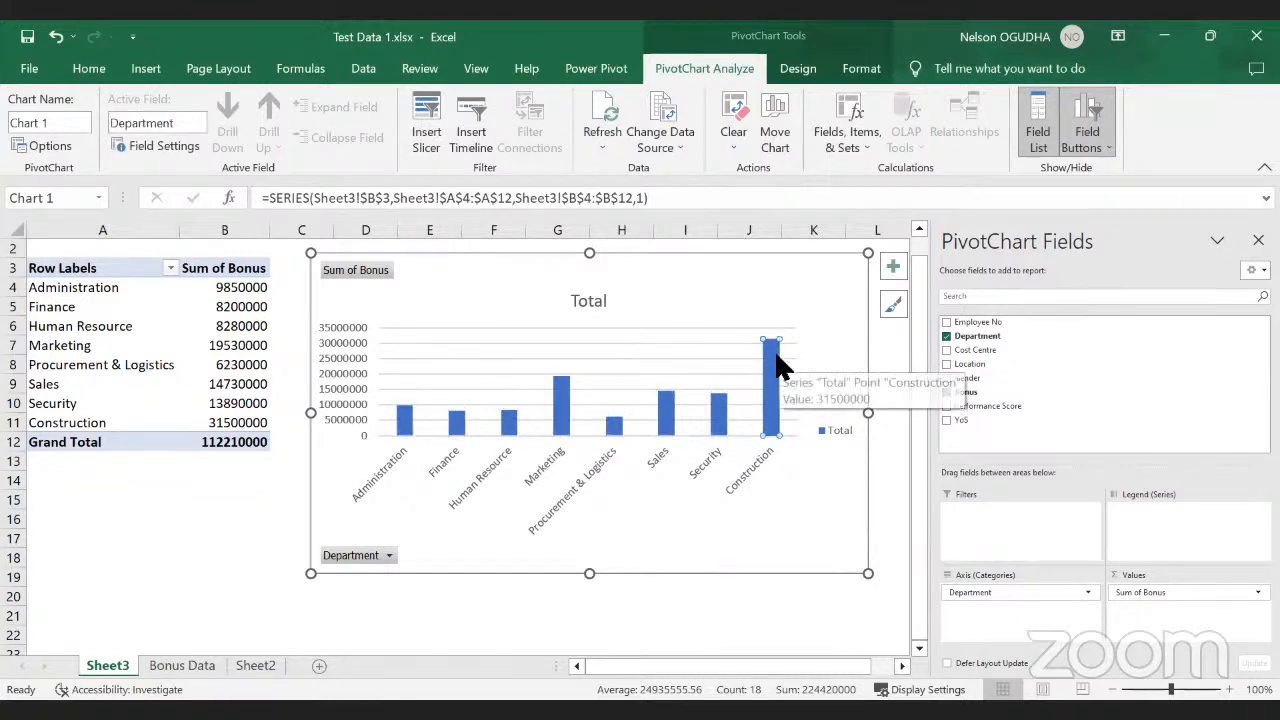
click(561, 424)
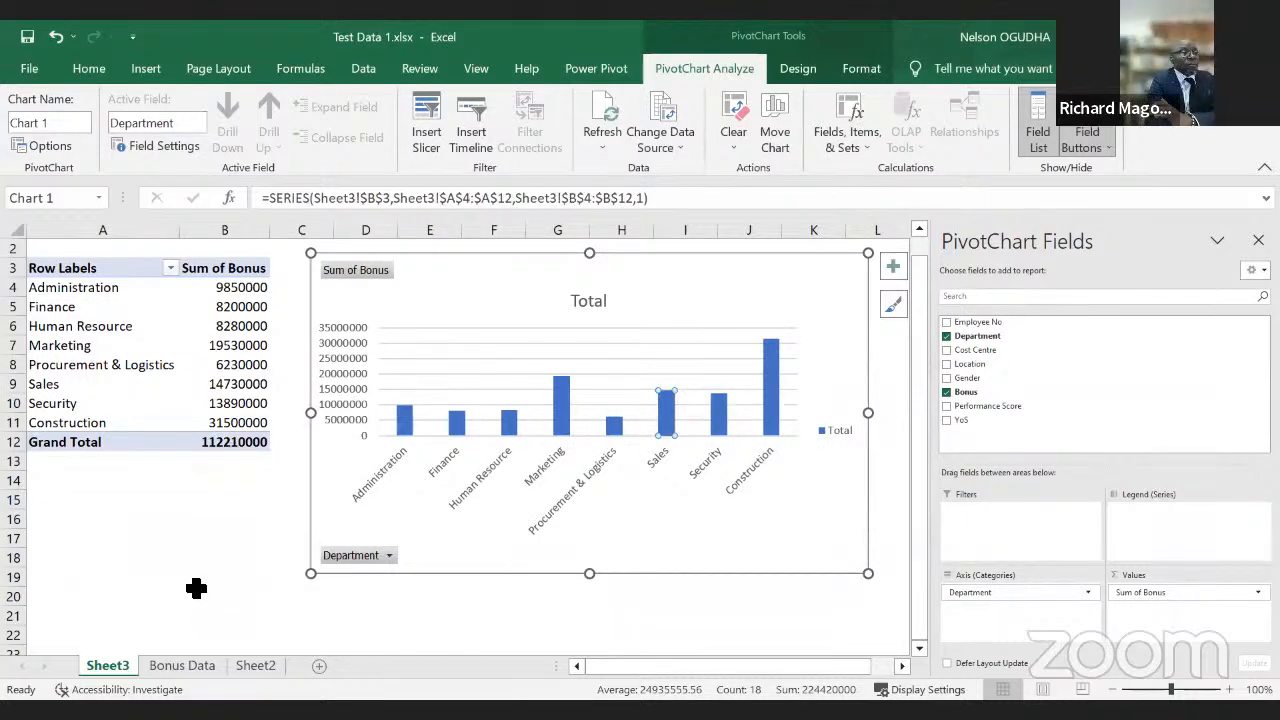
Step: Review the Performance Score column alongside the Bonus figures on the Bonus Data worksheet
click(194, 670)
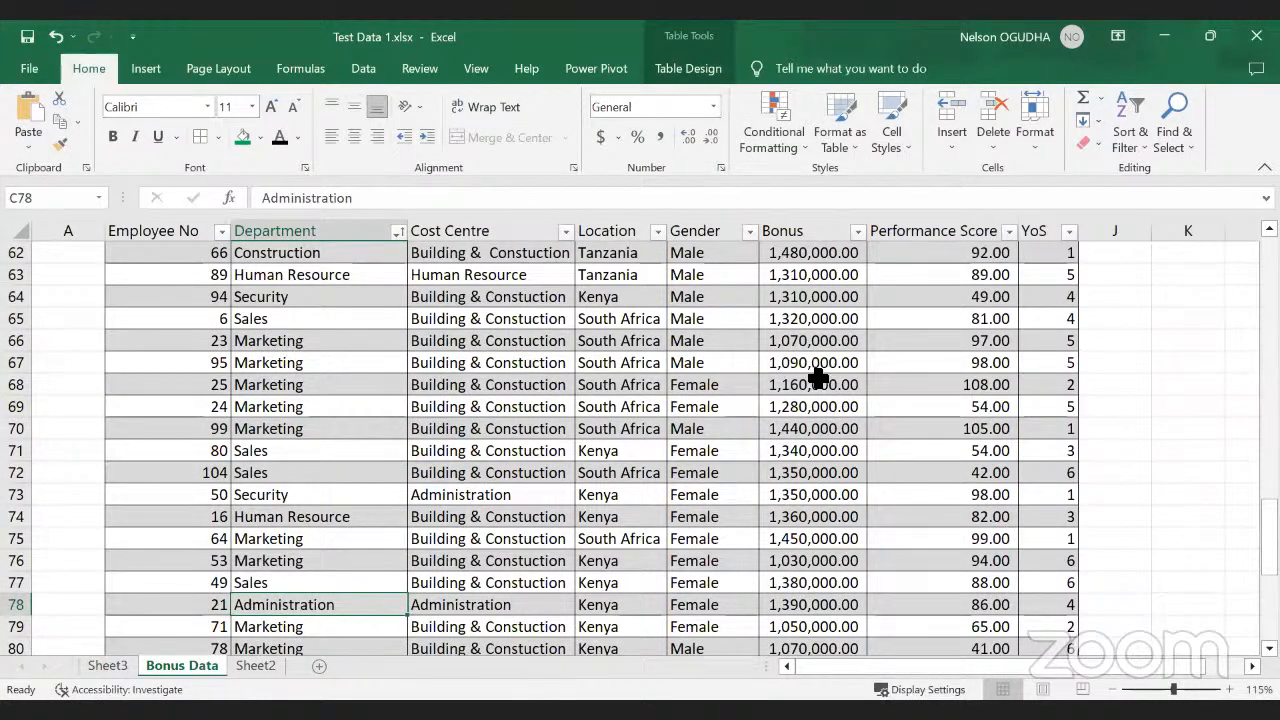
click(929, 230)
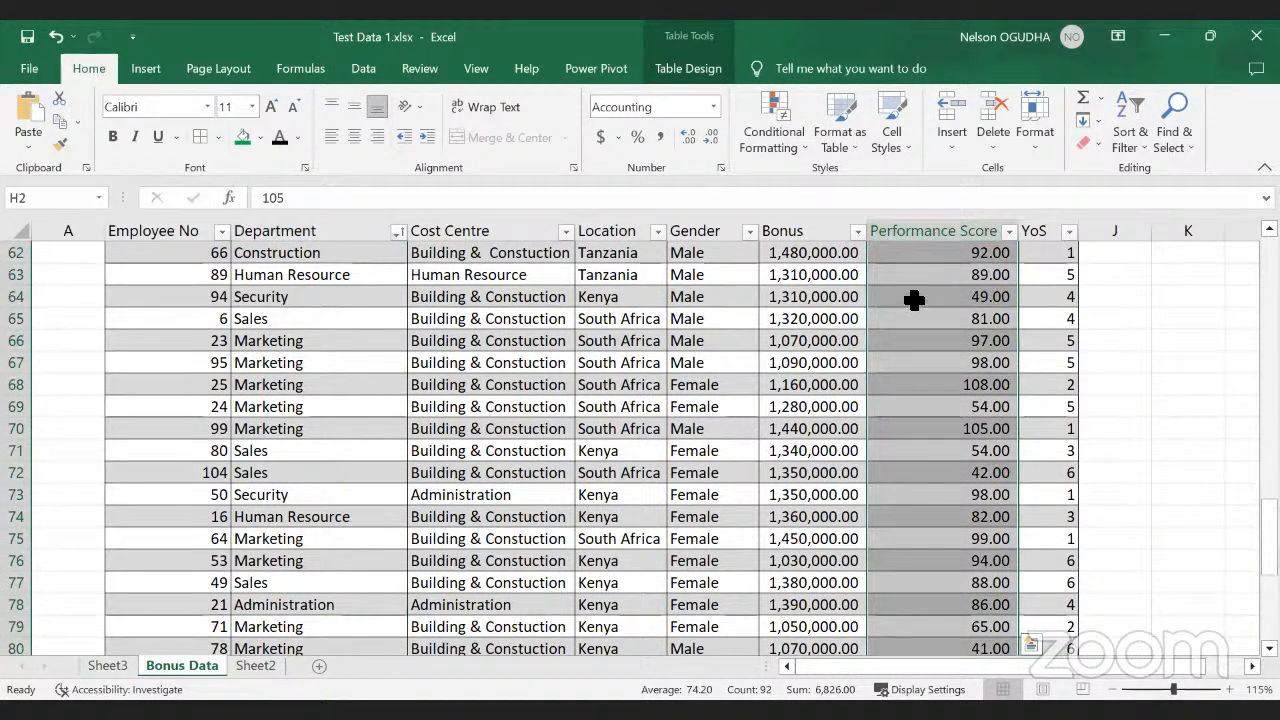
scroll(905, 300, up, 7)
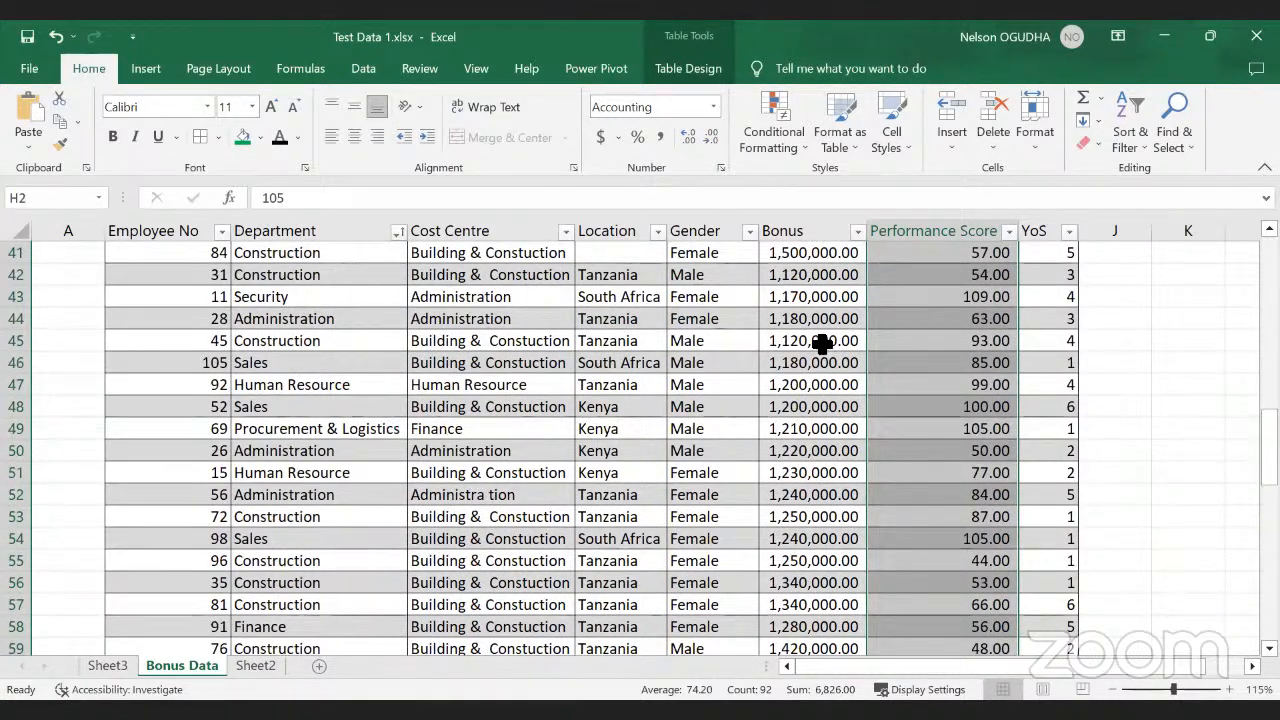
scroll(830, 368, up, 1)
scroll(830, 368, up, 6)
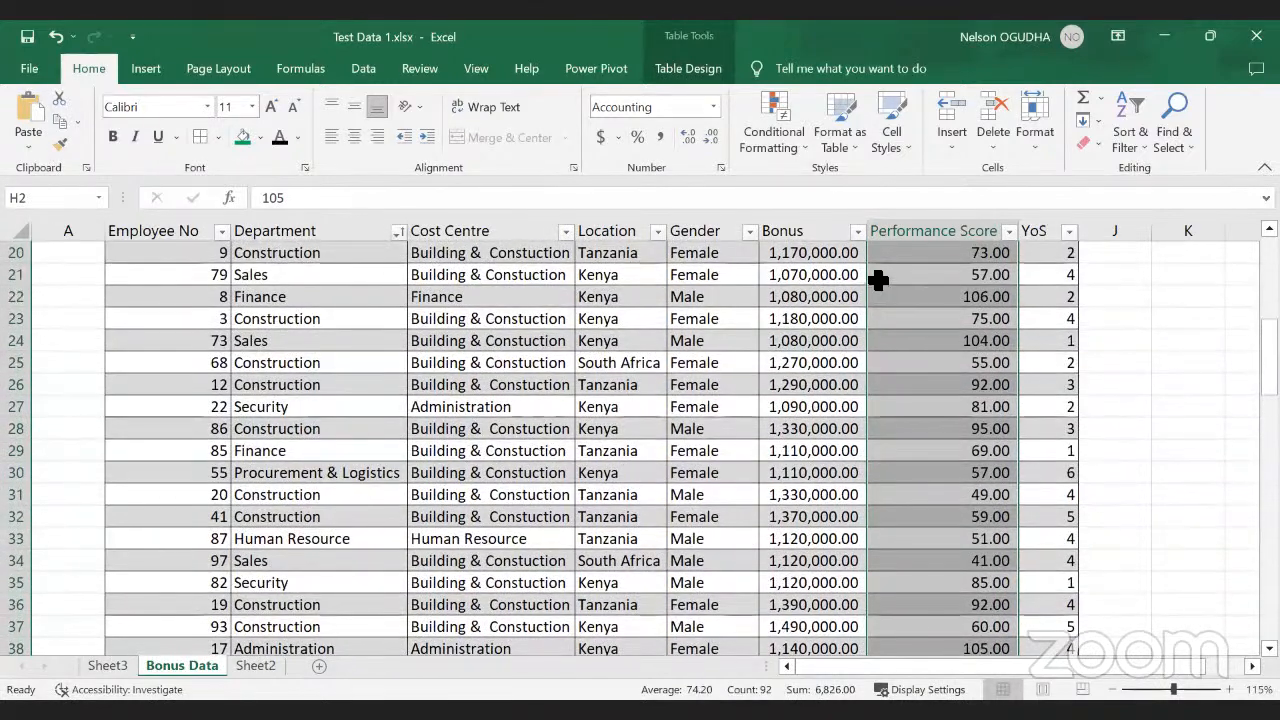
Step: Review the Performance Score column by selecting it from its header down to the last record
scroll(880, 290, up, 6)
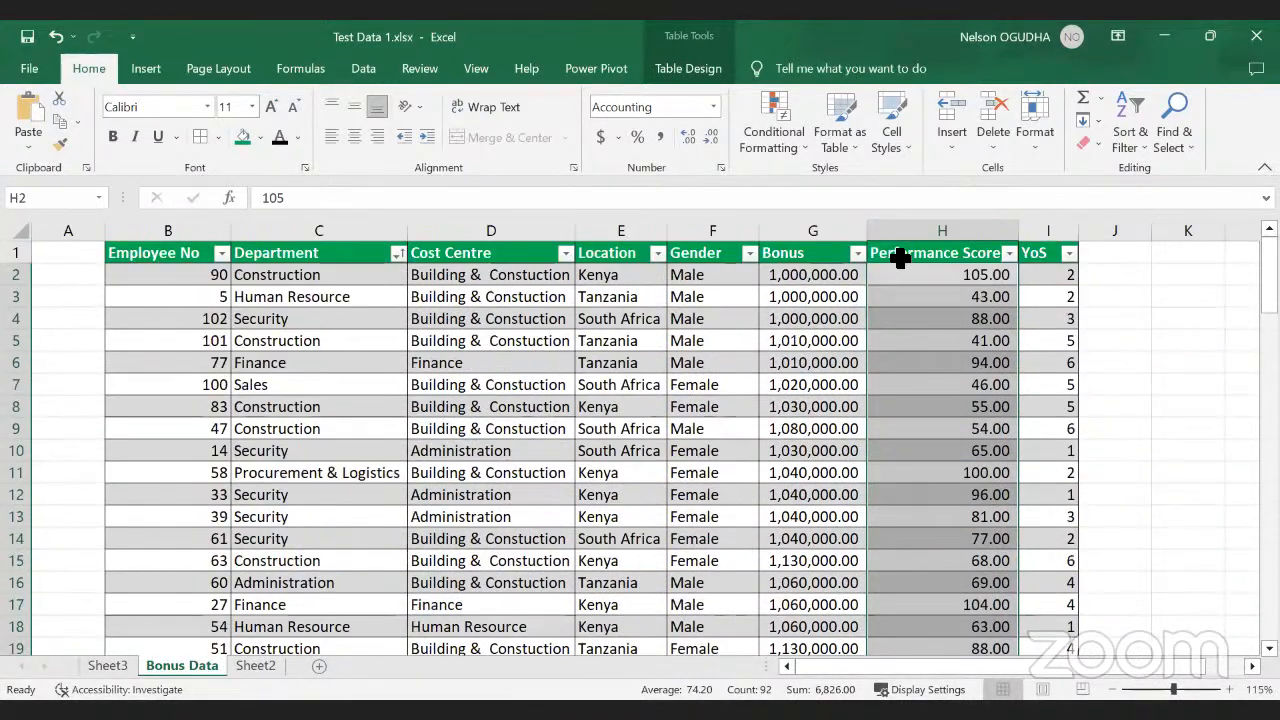
click(894, 252)
key(ctrl+shift+Down)
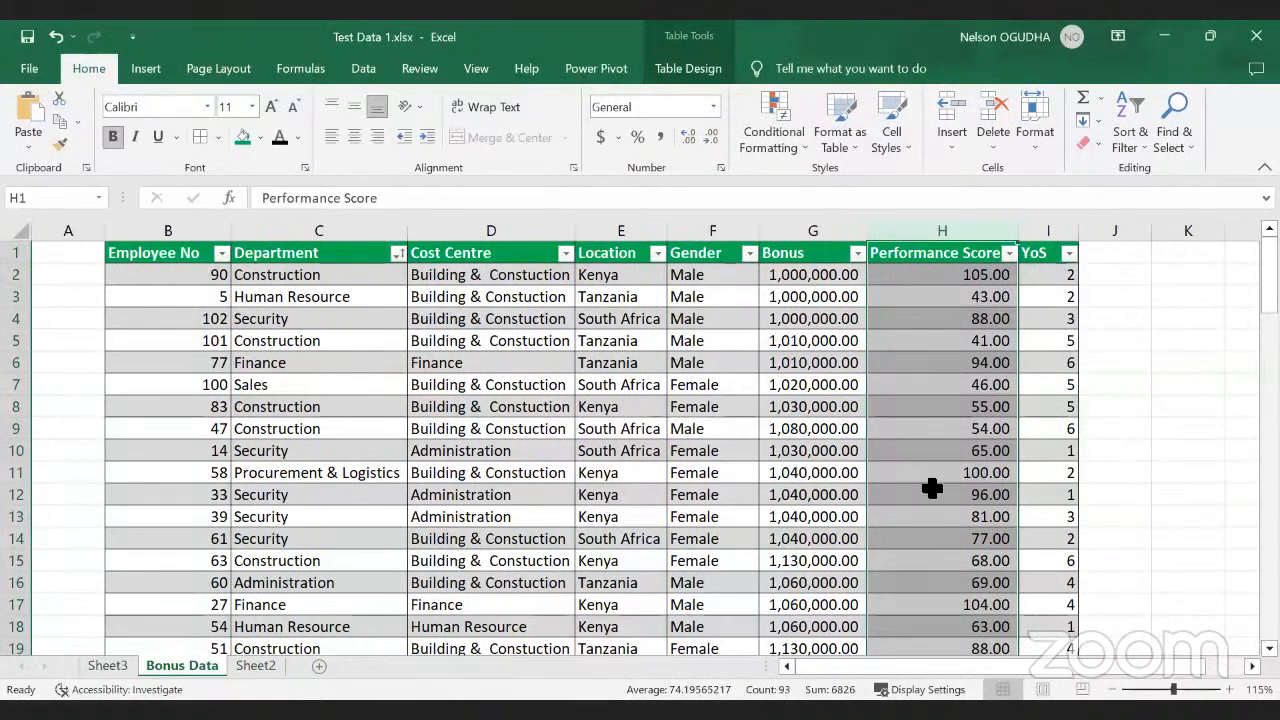
Step: Insert a PivotChart with its PivotTable from Table1, placed on the existing worksheet at Sheet3!$A$24
click(196, 253)
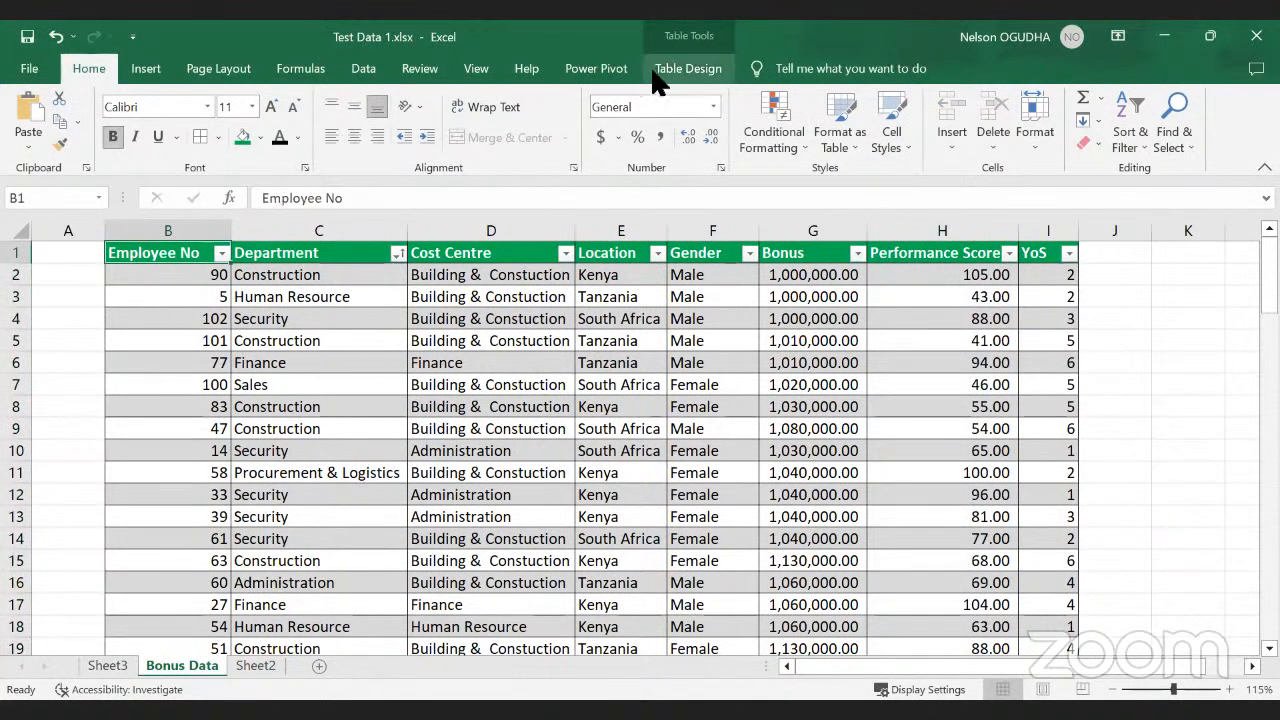
click(298, 258)
click(145, 72)
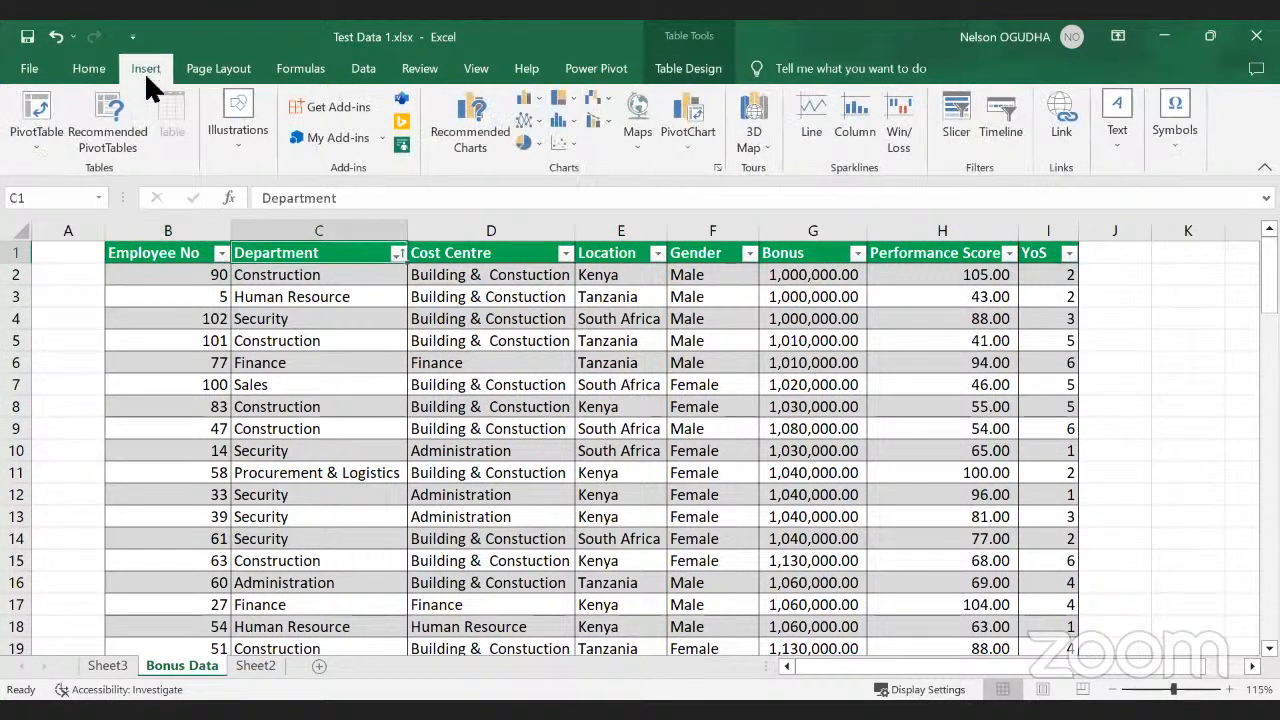
click(694, 128)
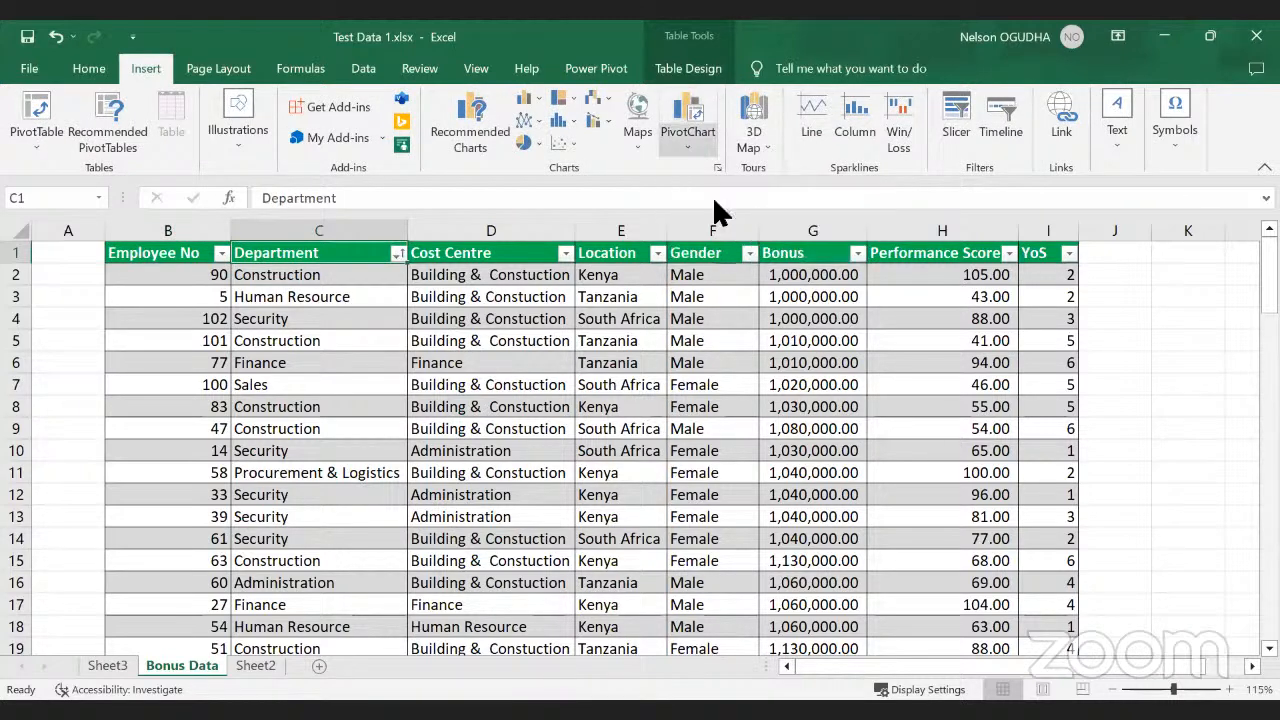
click(718, 195)
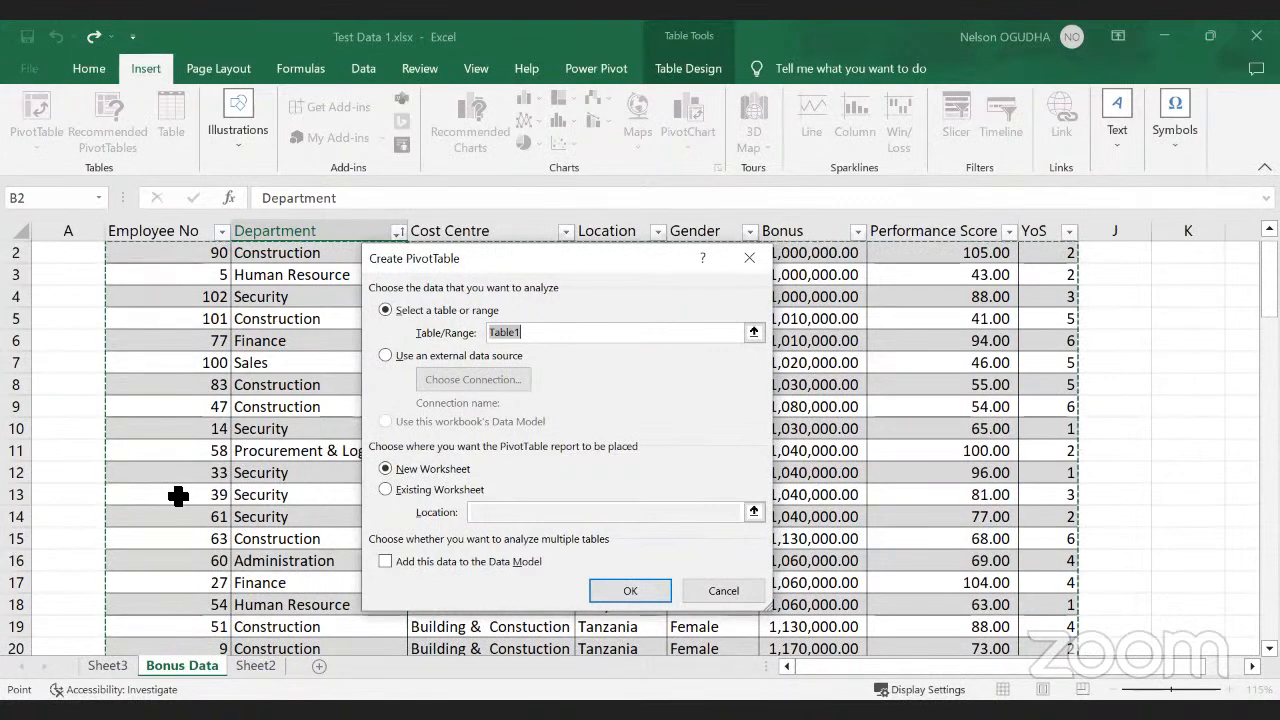
click(386, 490)
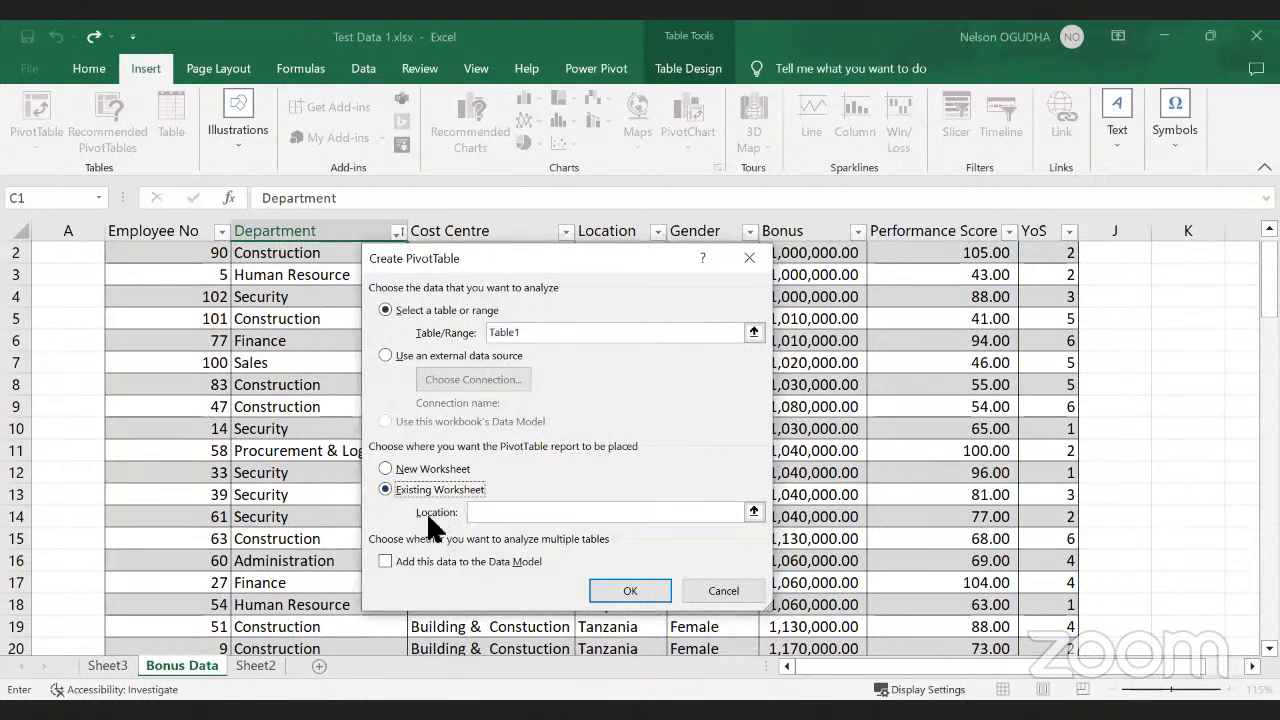
click(481, 514)
click(108, 668)
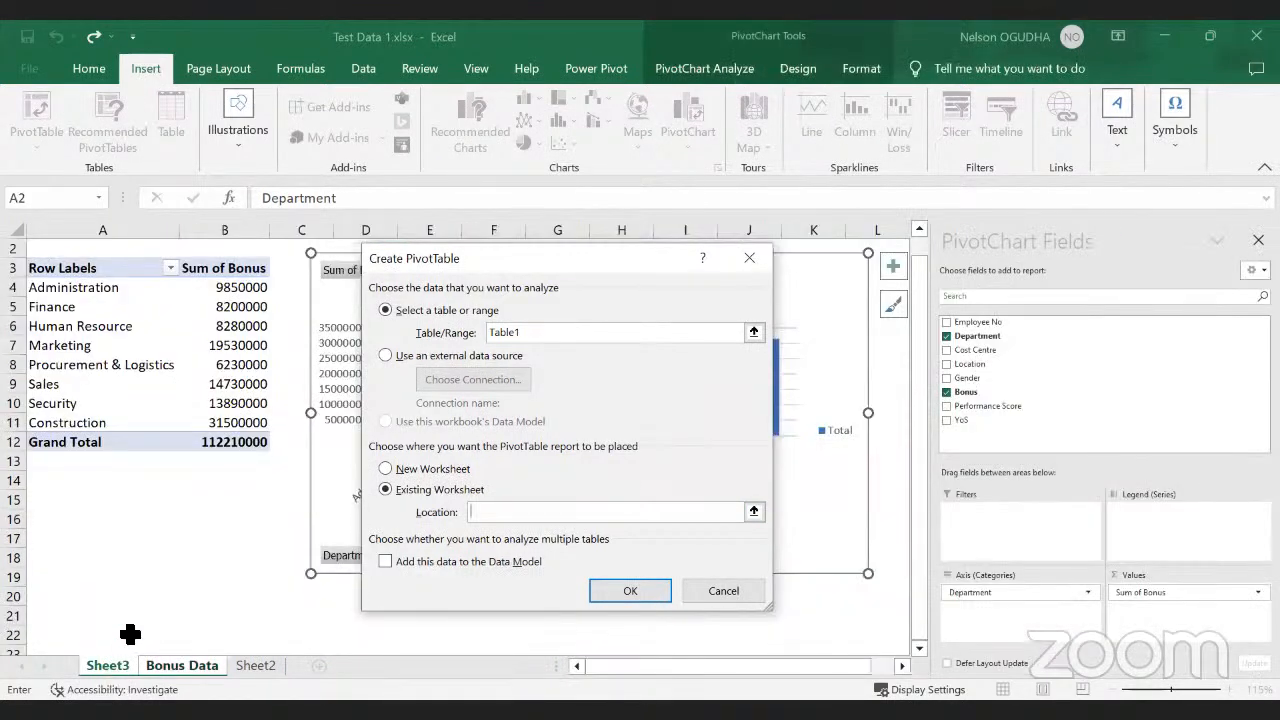
scroll(130, 610, down, 4)
scroll(136, 552, down, 2)
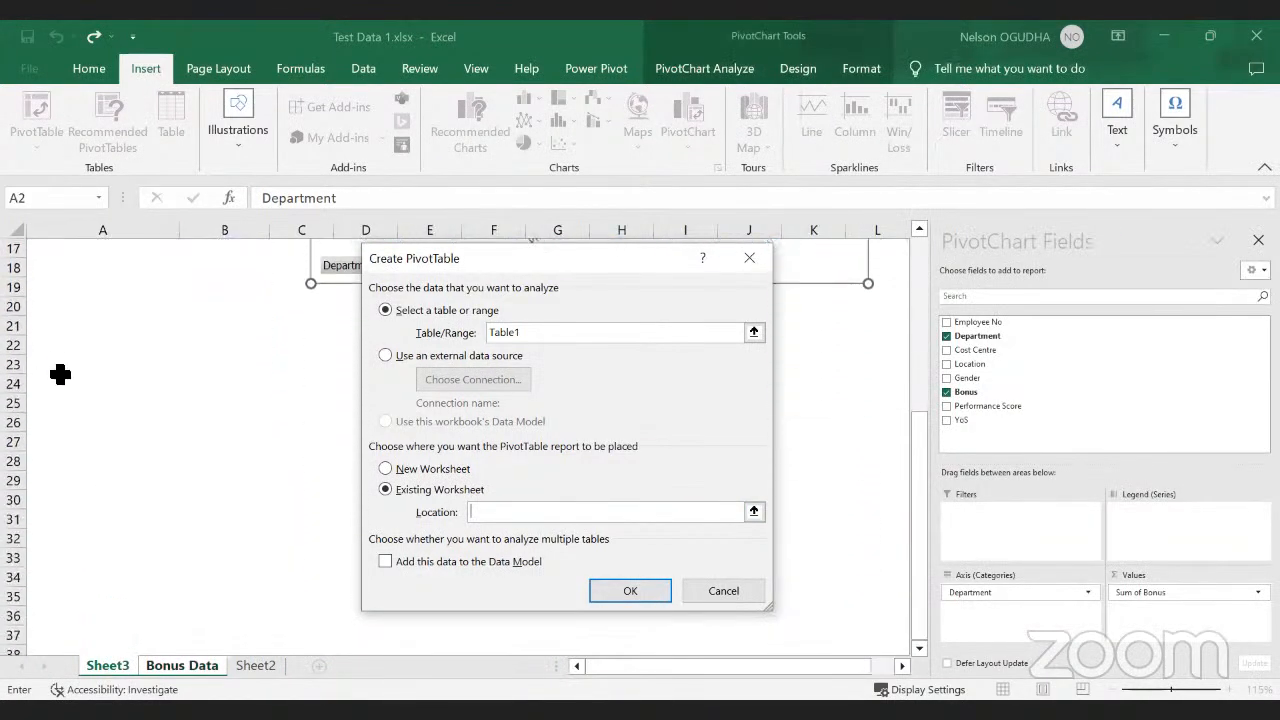
click(56, 386)
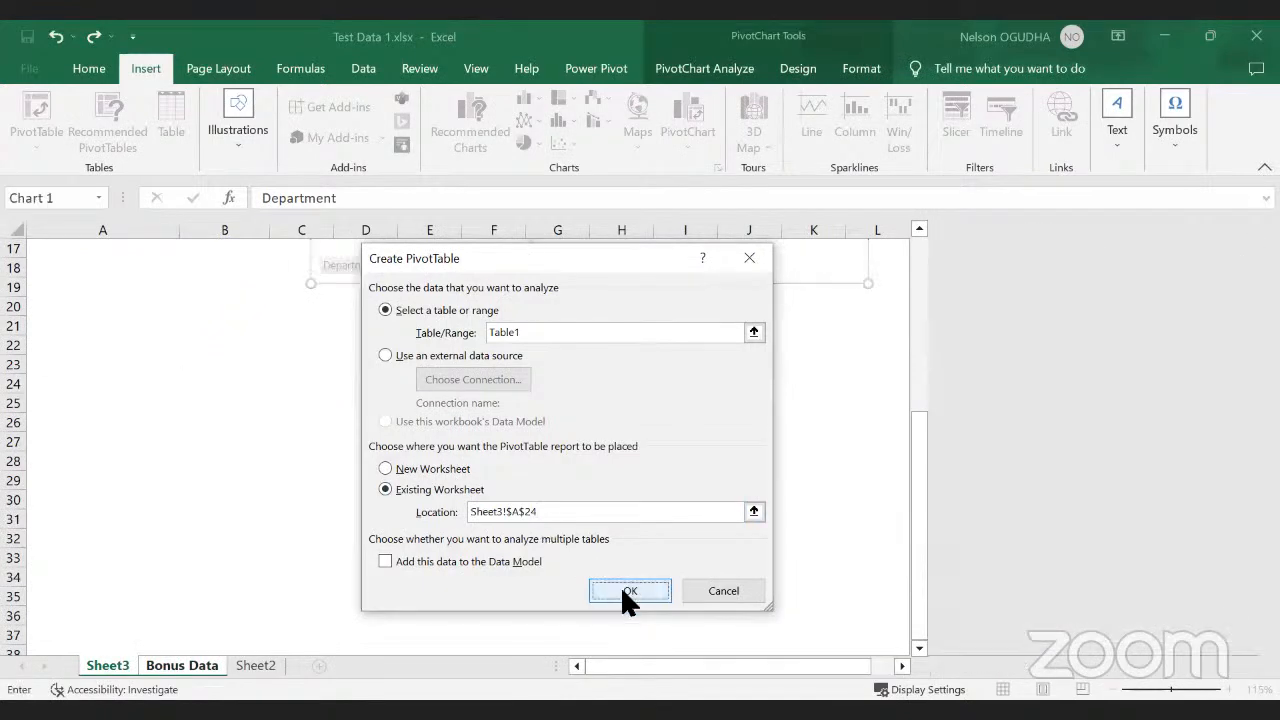
click(628, 591)
Step: Add Performance Score to both the axis categories and the values of the new PivotChart
scroll(330, 540, up, 4)
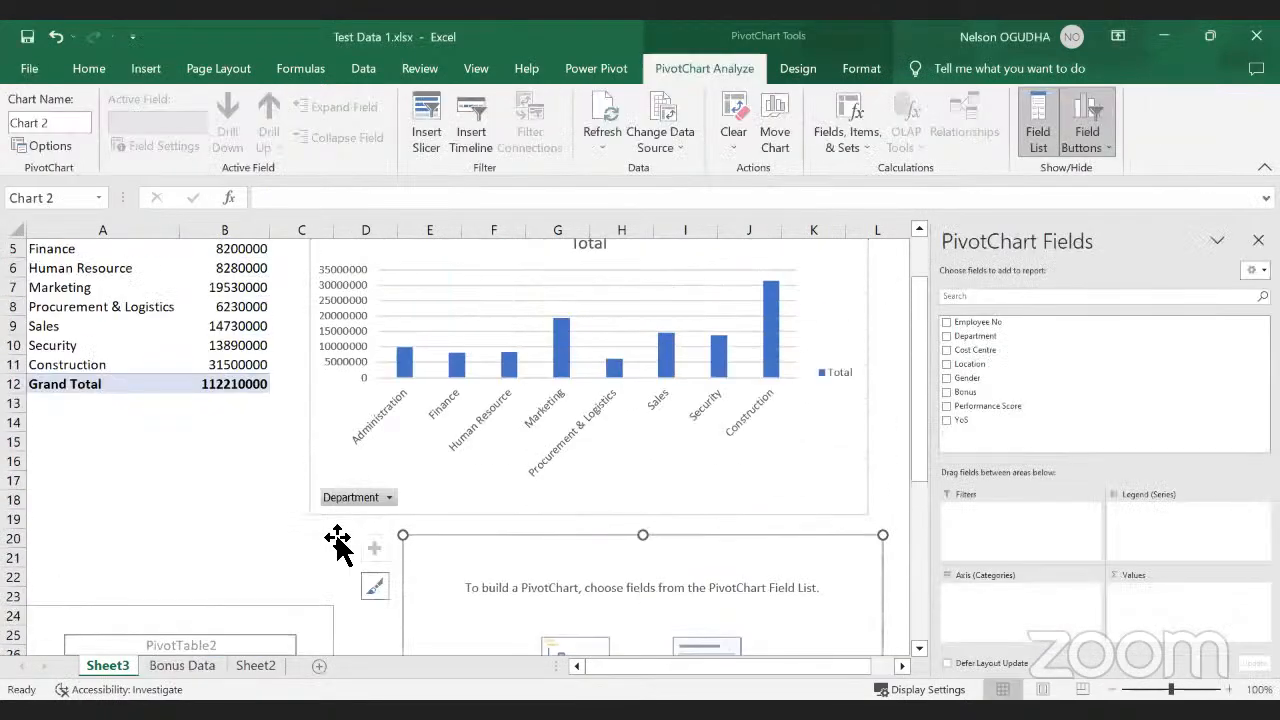
scroll(335, 545, down, 4)
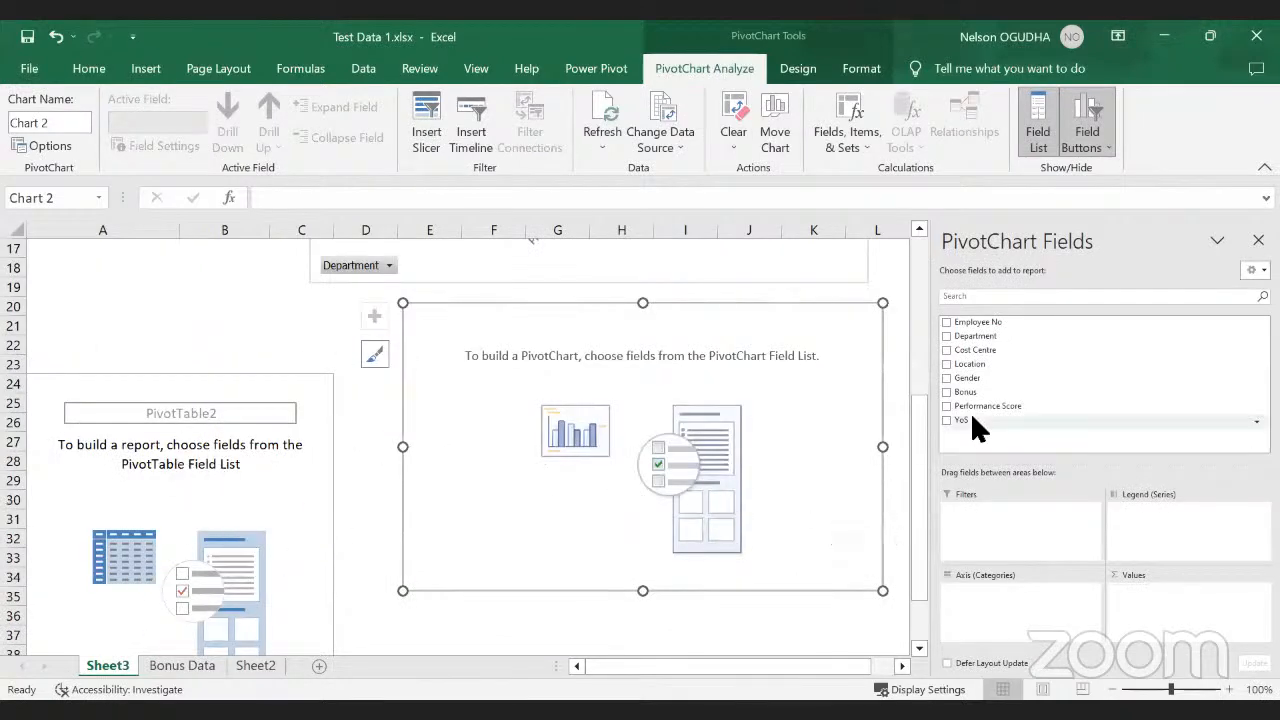
drag(953, 407, 992, 598)
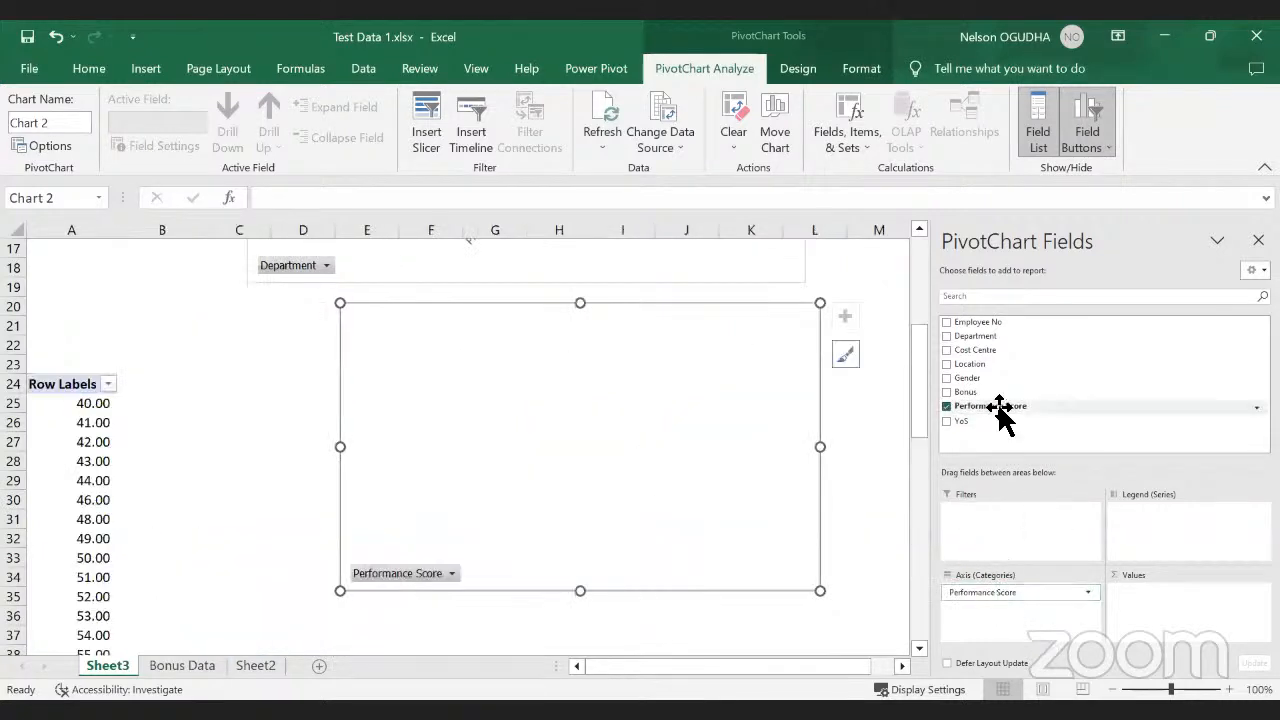
drag(1000, 410, 1165, 600)
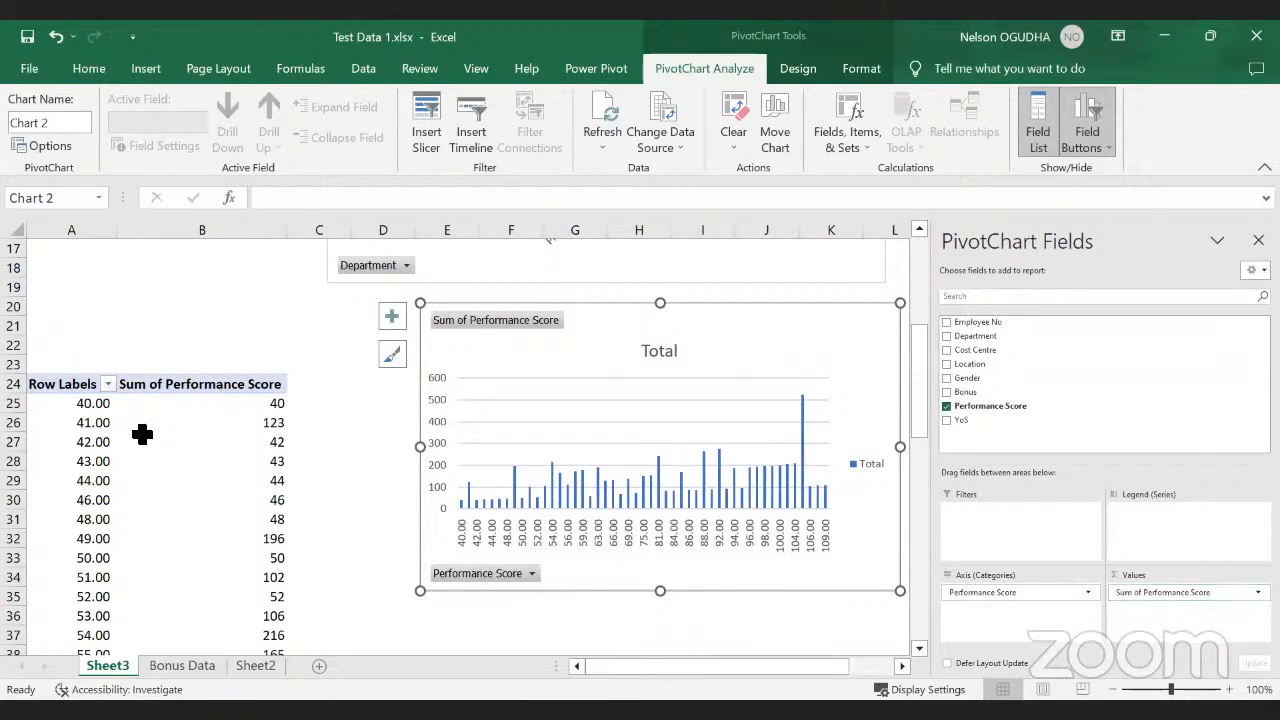
Step: Examine the performance score PivotTable, comparing row labels such as 40.00 and 41.00 with their Sum of Performance Score values
scroll(110, 447, down, 1)
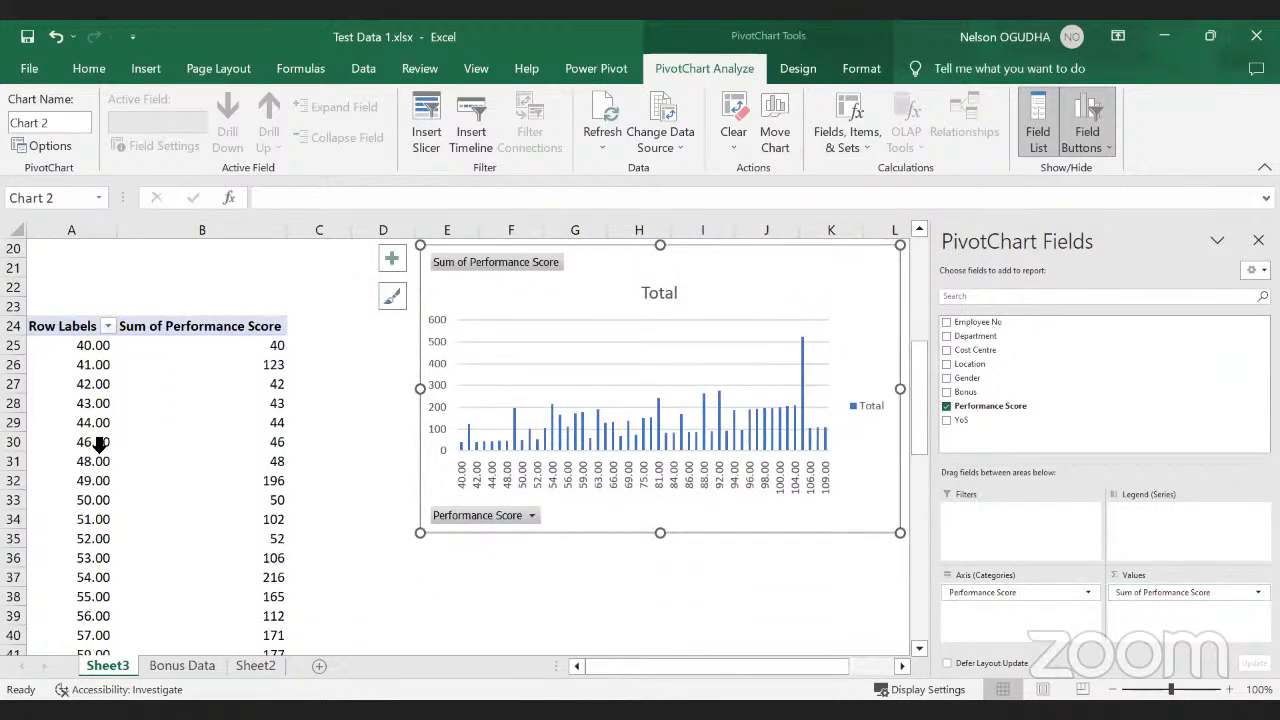
scroll(98, 444, down, 10)
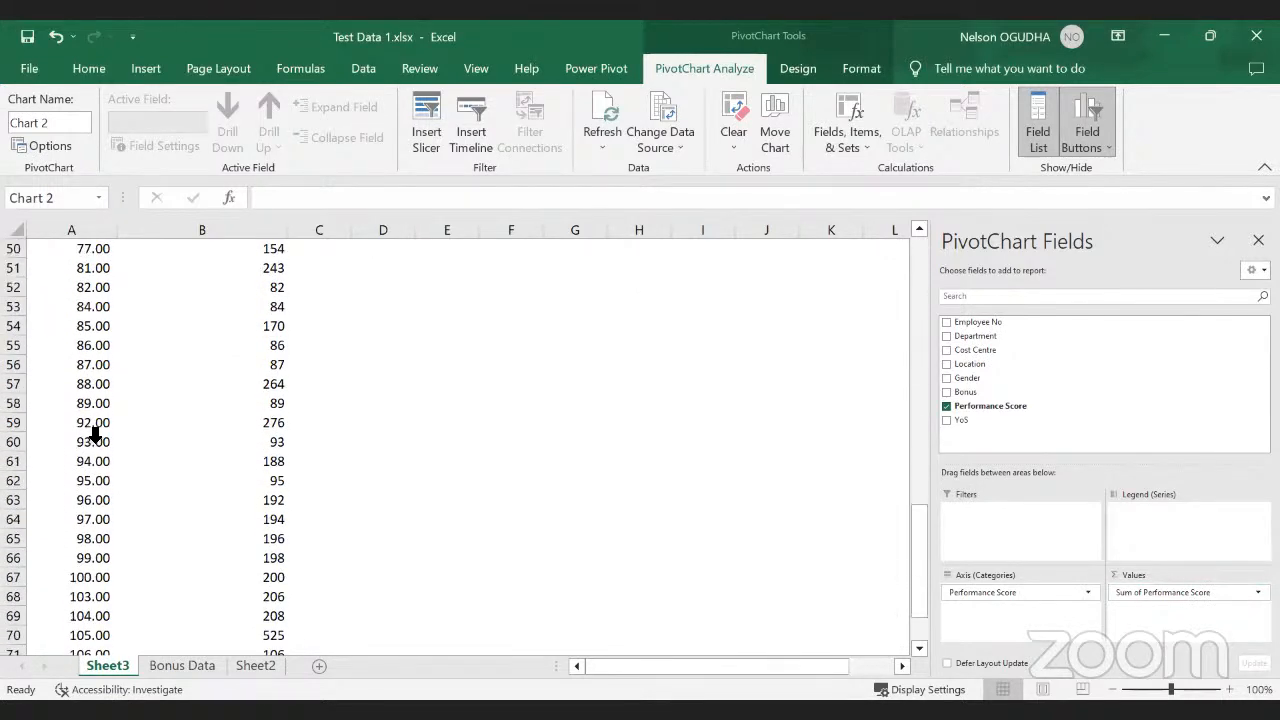
scroll(100, 460, up, 8)
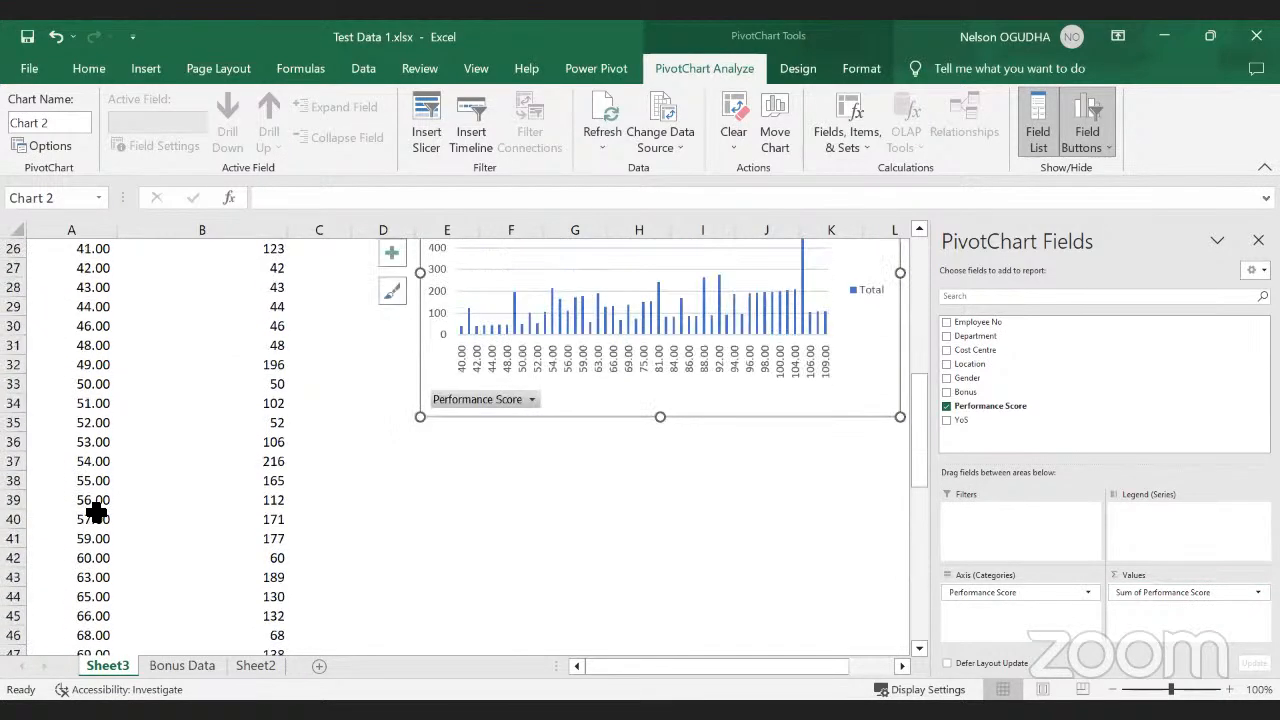
scroll(107, 528, up, 2)
click(87, 345)
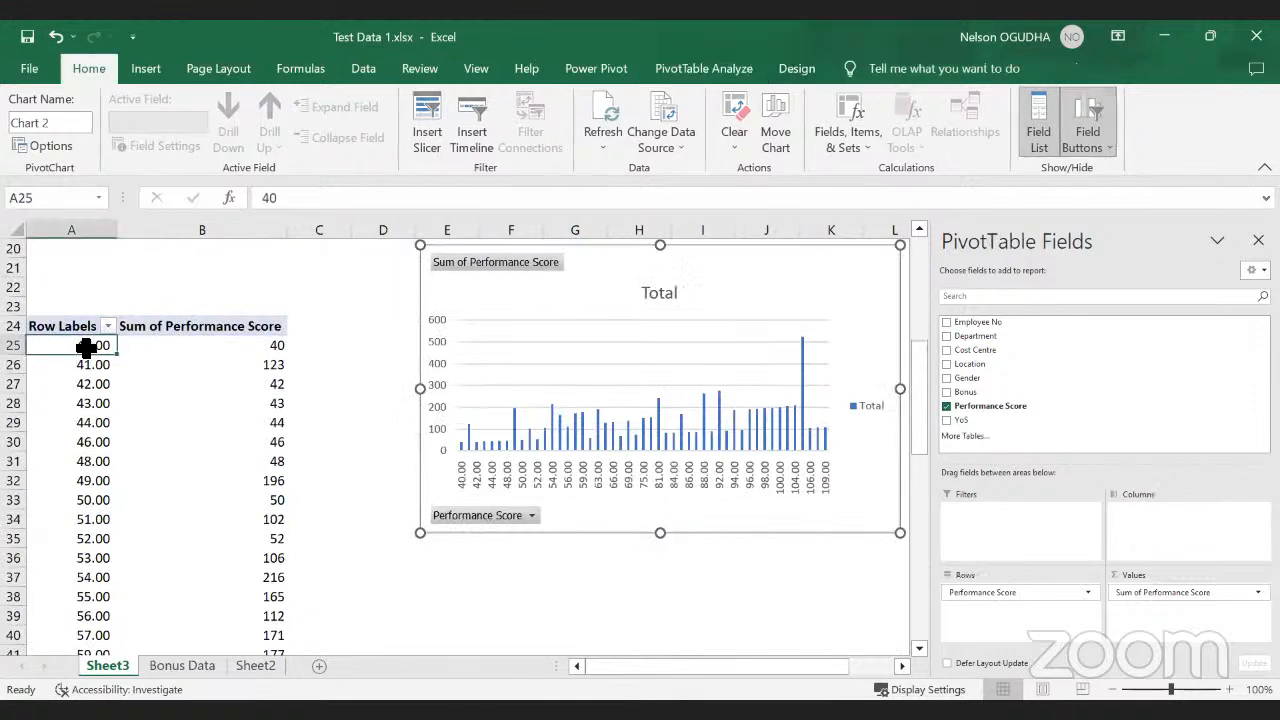
click(251, 347)
click(85, 347)
click(100, 366)
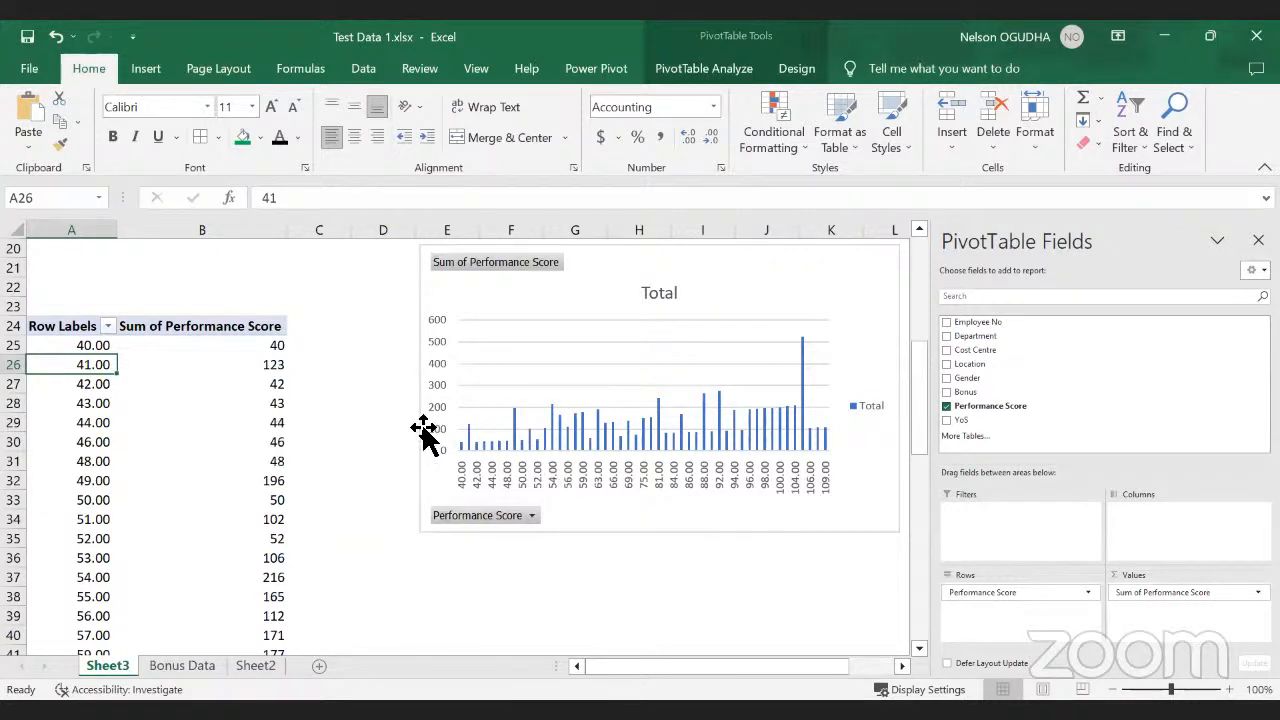
Step: Summarize the Performance Score value field by Count instead of Sum
click(1150, 592)
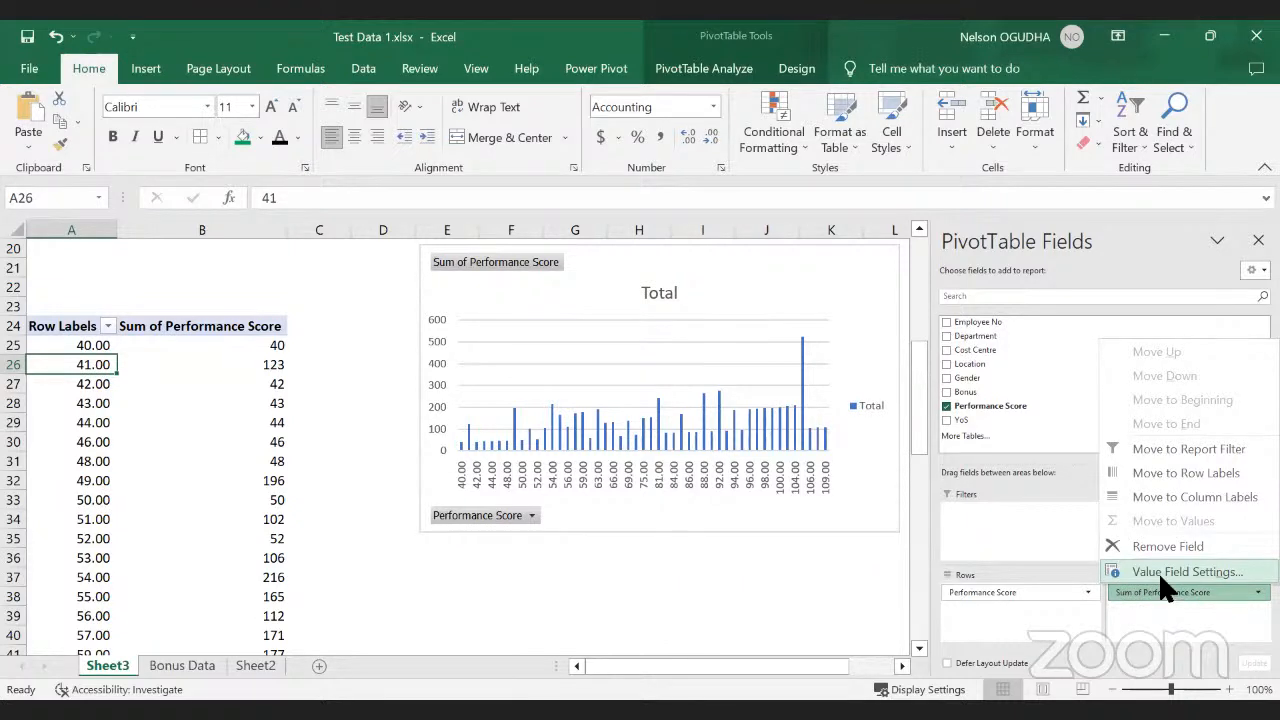
click(1165, 576)
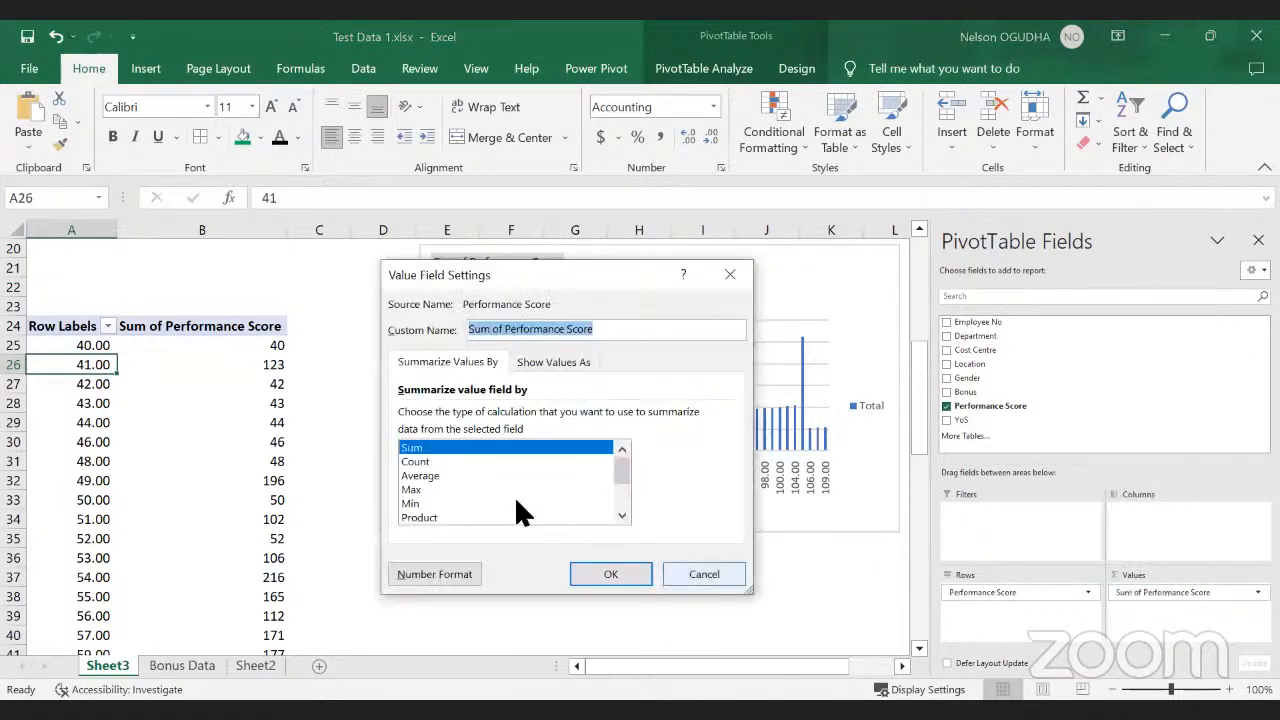
click(428, 462)
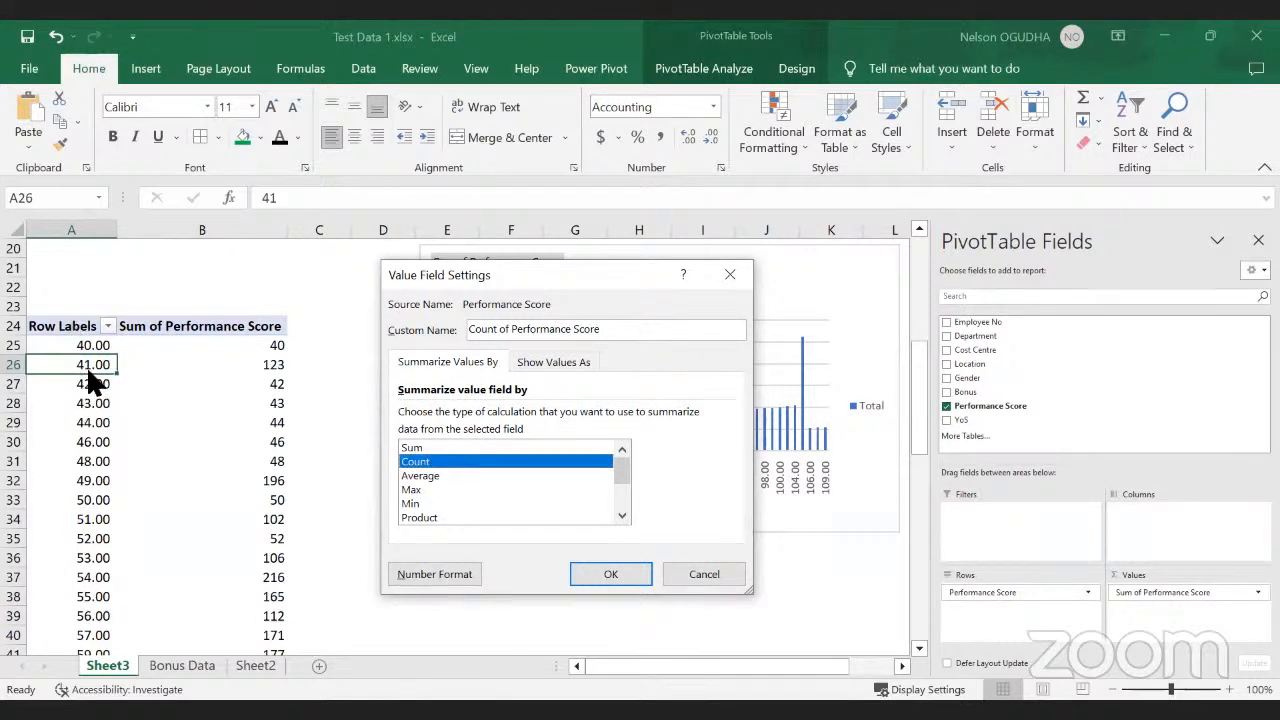
click(596, 574)
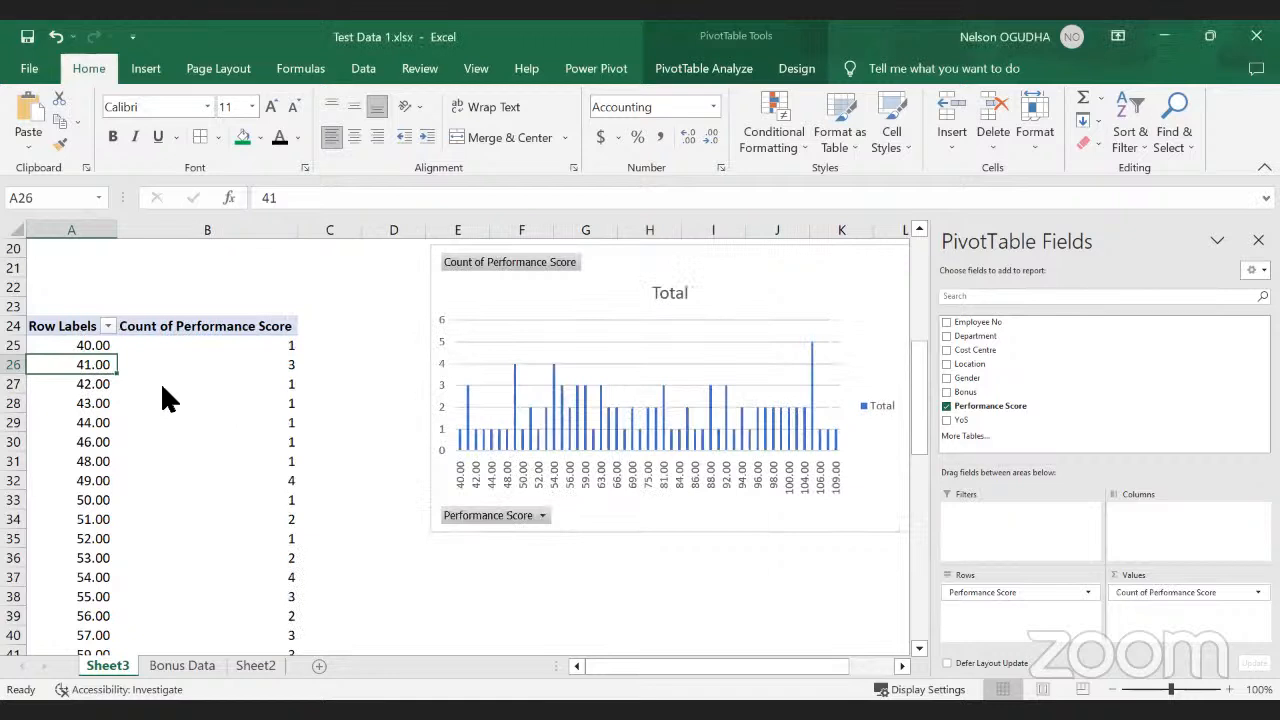
Step: Check the employee count for each performance score down to the PivotTable's Grand Total
click(100, 347)
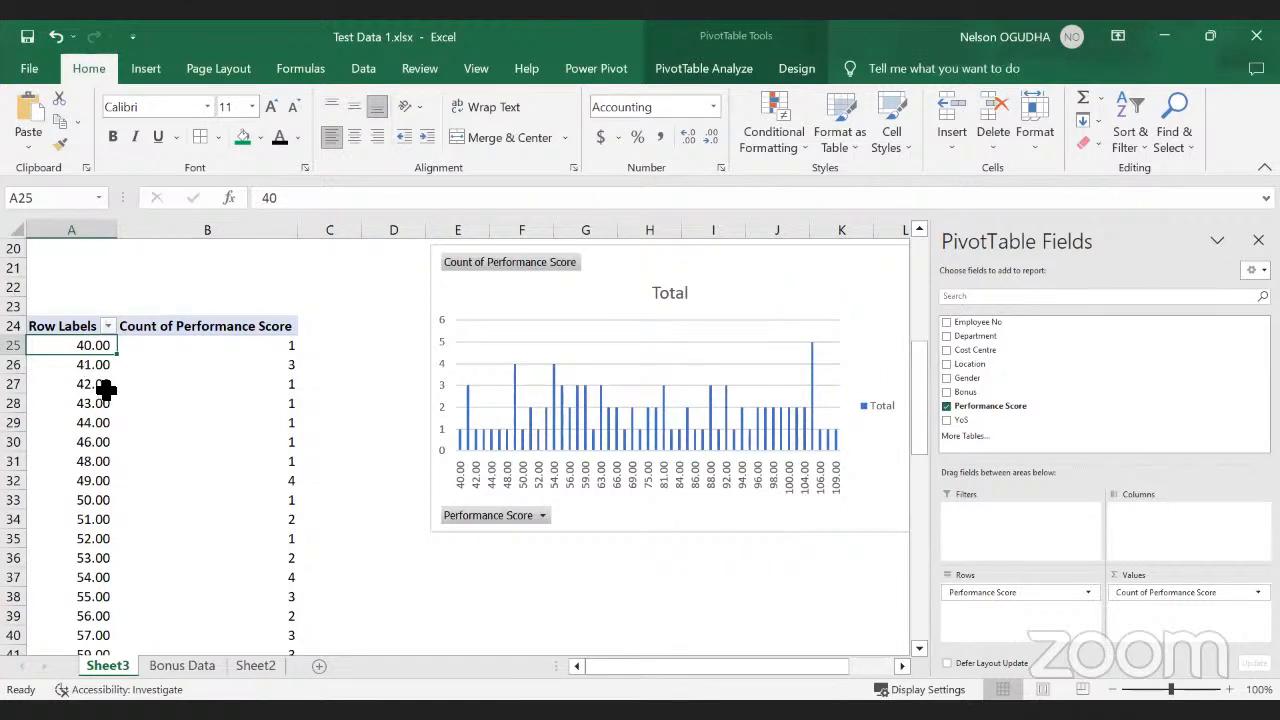
click(84, 368)
scroll(100, 491, down, 10)
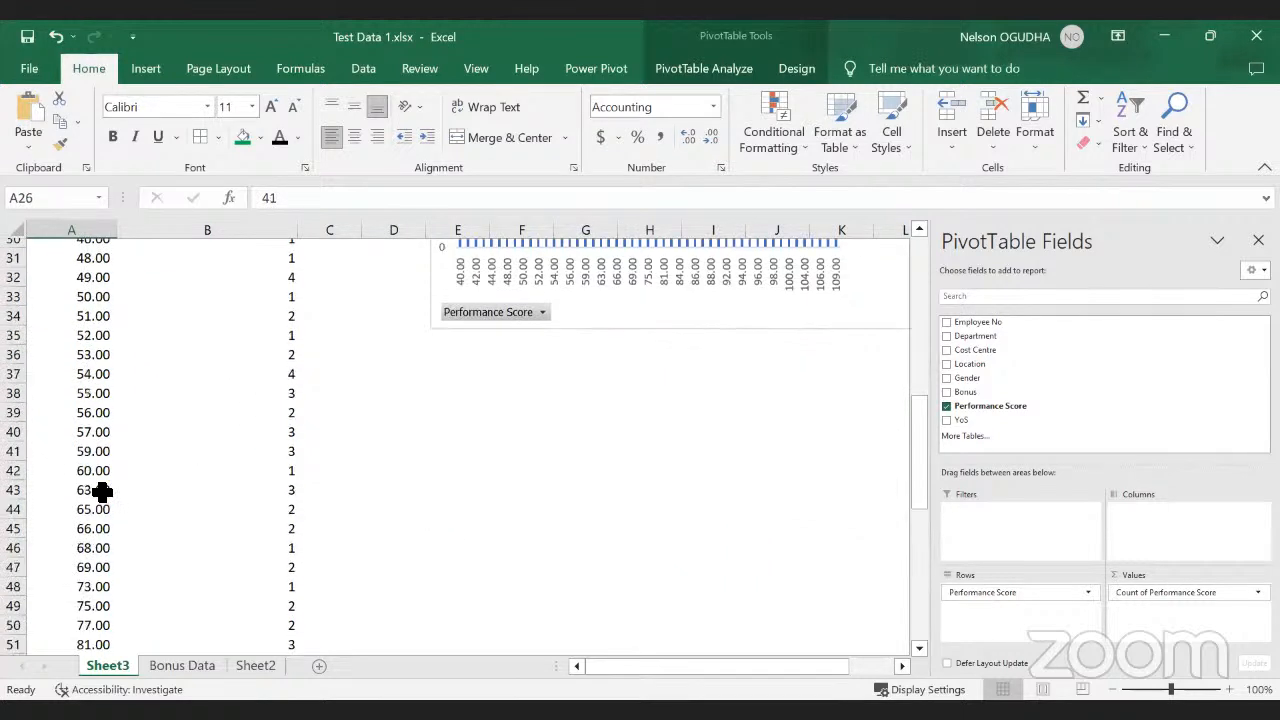
scroll(106, 525, down, 4)
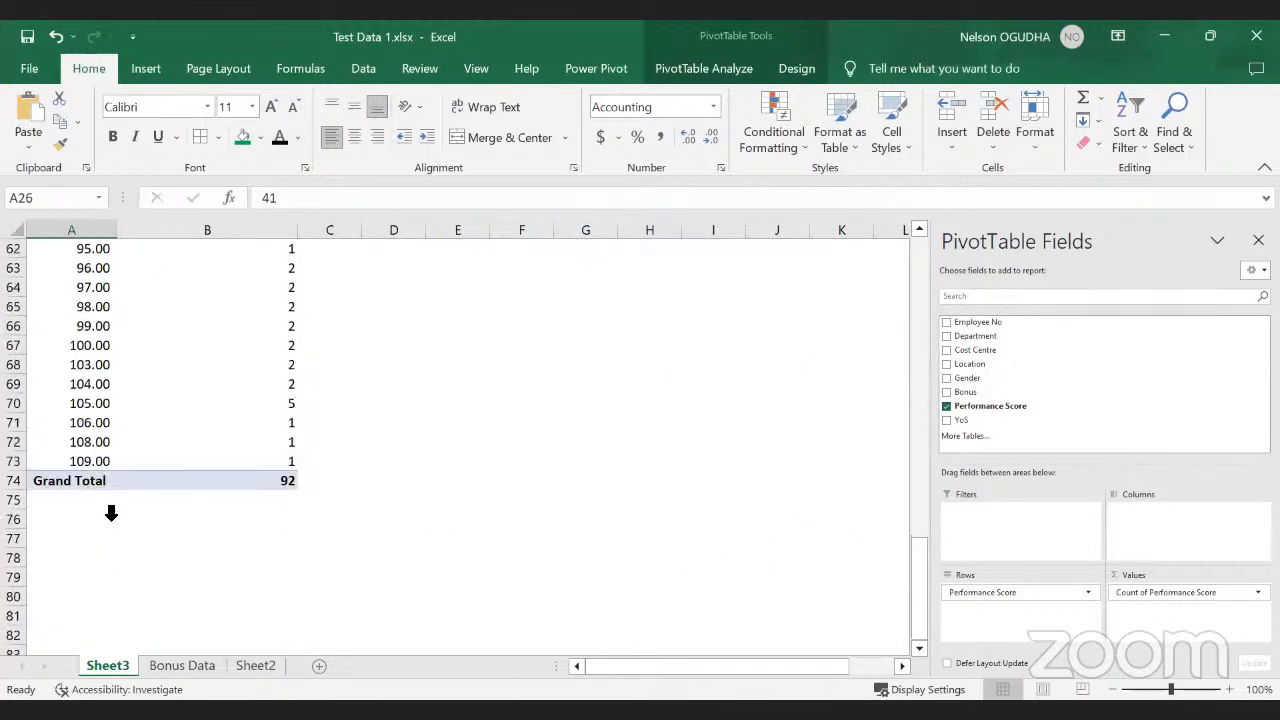
scroll(111, 513, up, 1)
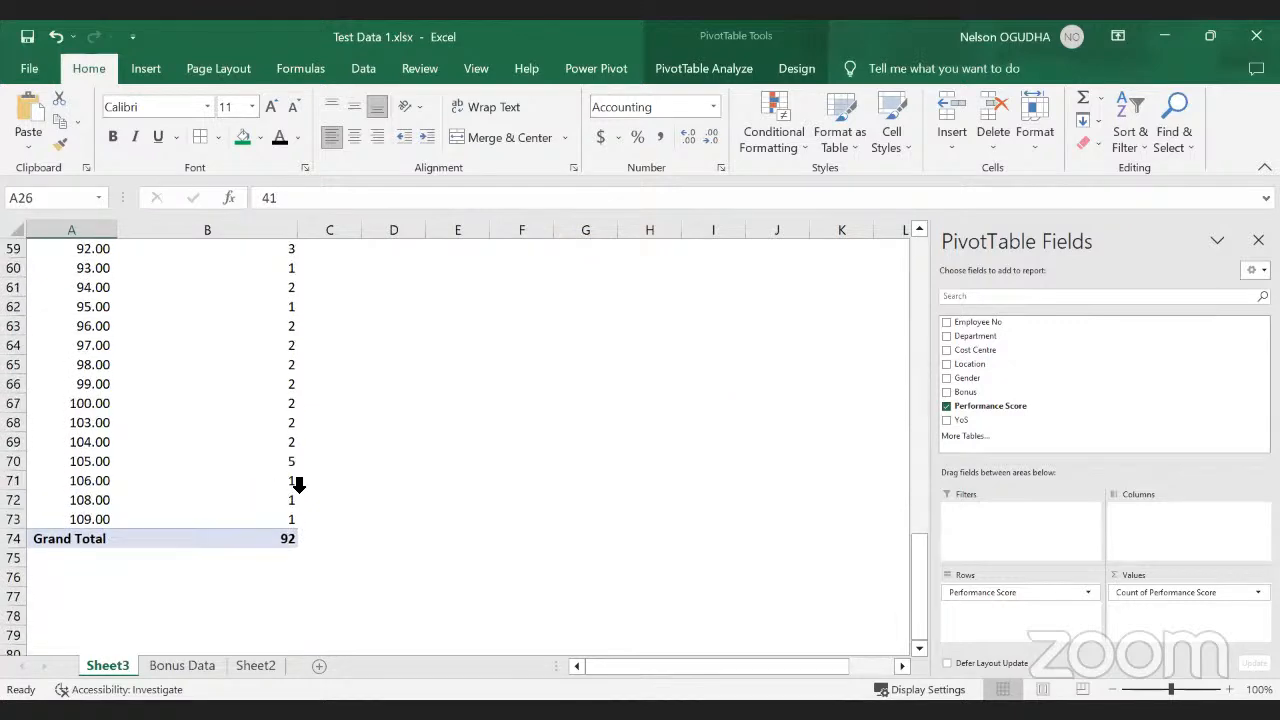
click(286, 541)
scroll(290, 510, up, 18)
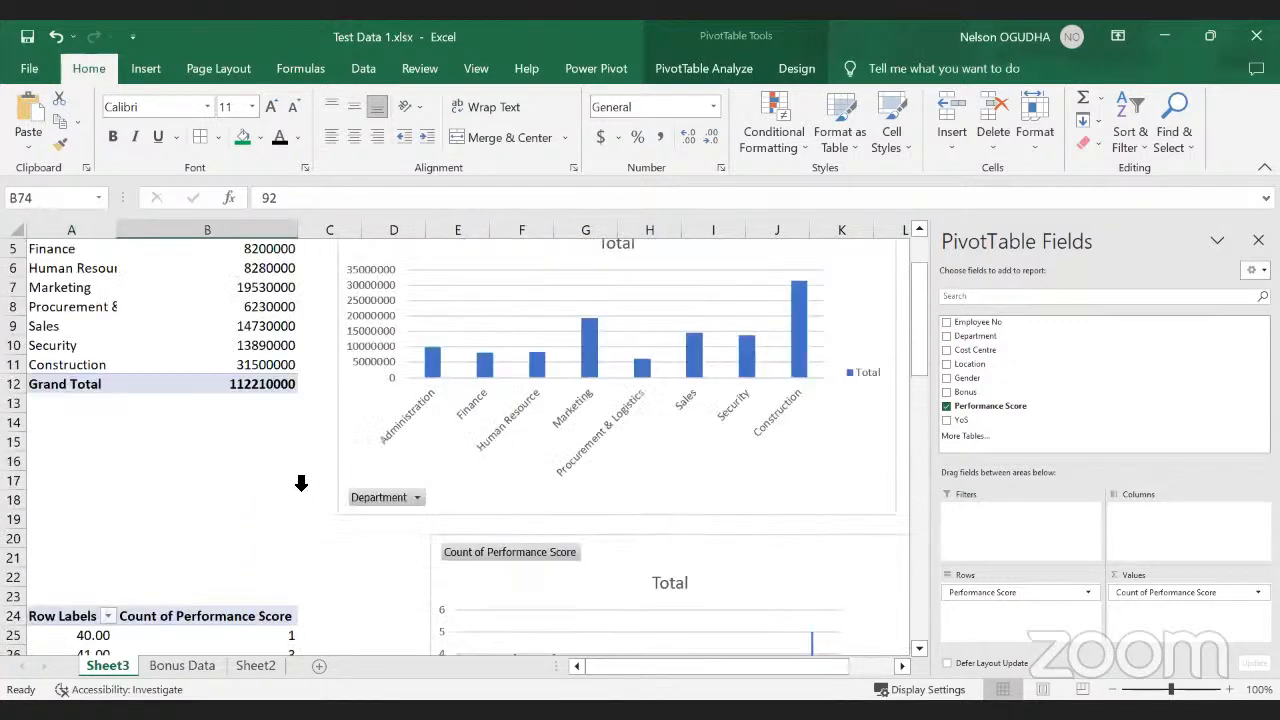
Step: Reposition the Count of Performance Score PivotChart to about columns F to M, starting near row 24, and inspect the scores from 40.00 to 52.00
scroll(301, 484, down, 6)
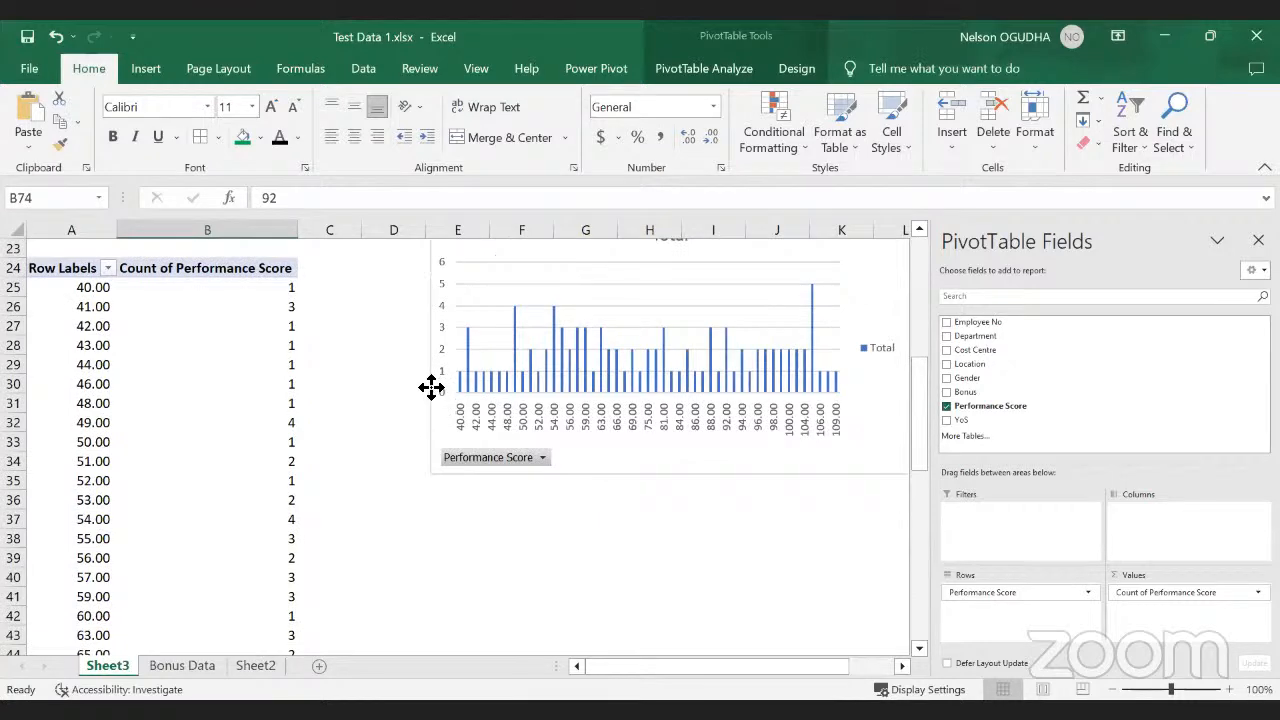
drag(431, 388, 432, 514)
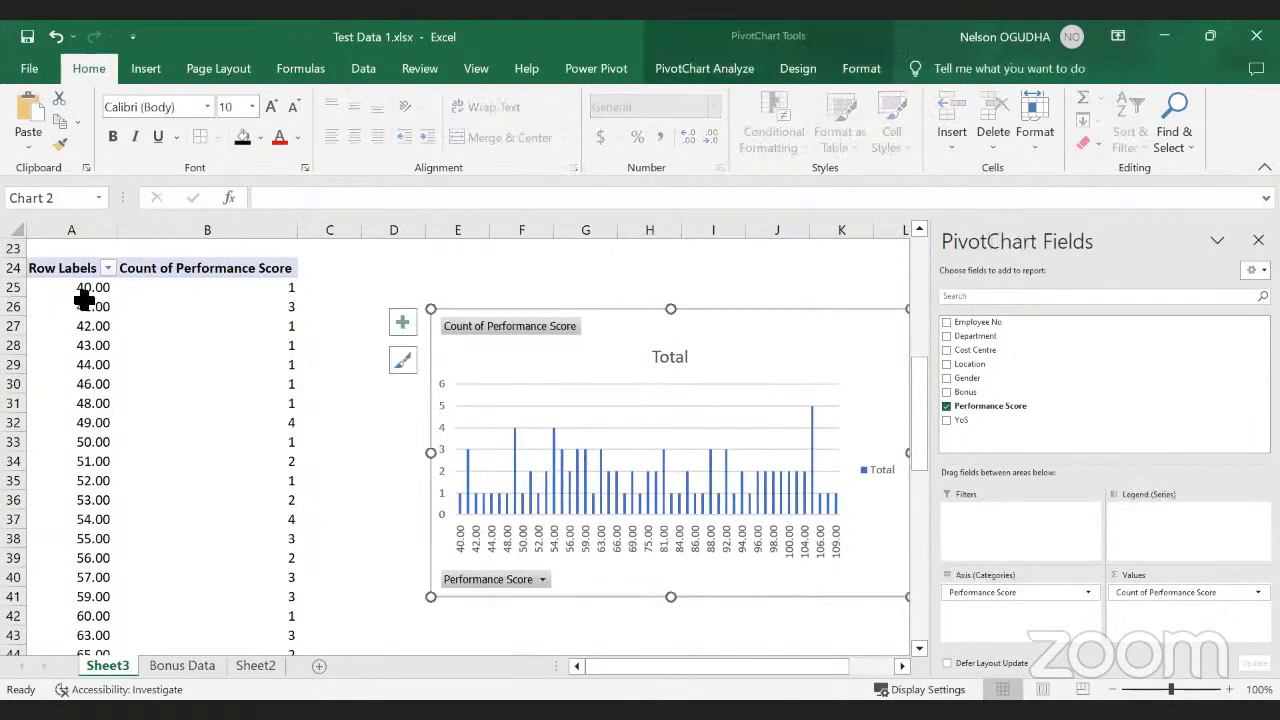
drag(84, 292, 77, 477)
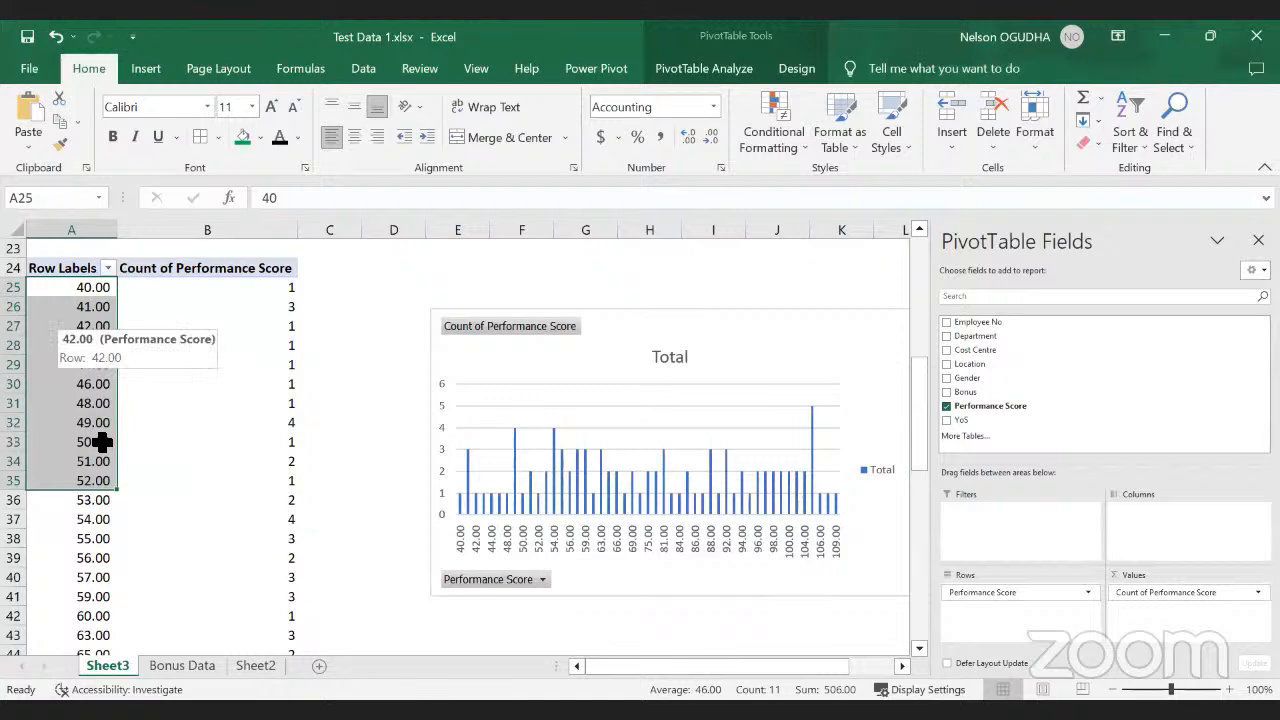
click(82, 291)
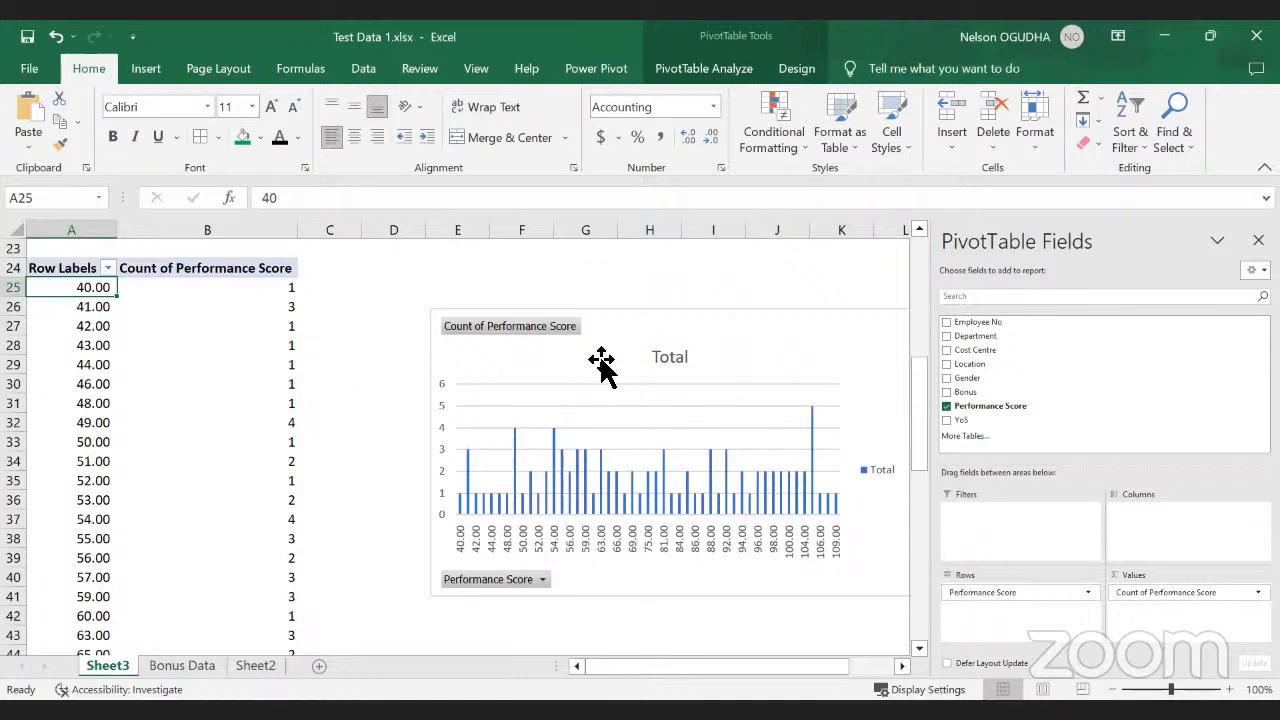
drag(606, 346, 706, 315)
click(368, 310)
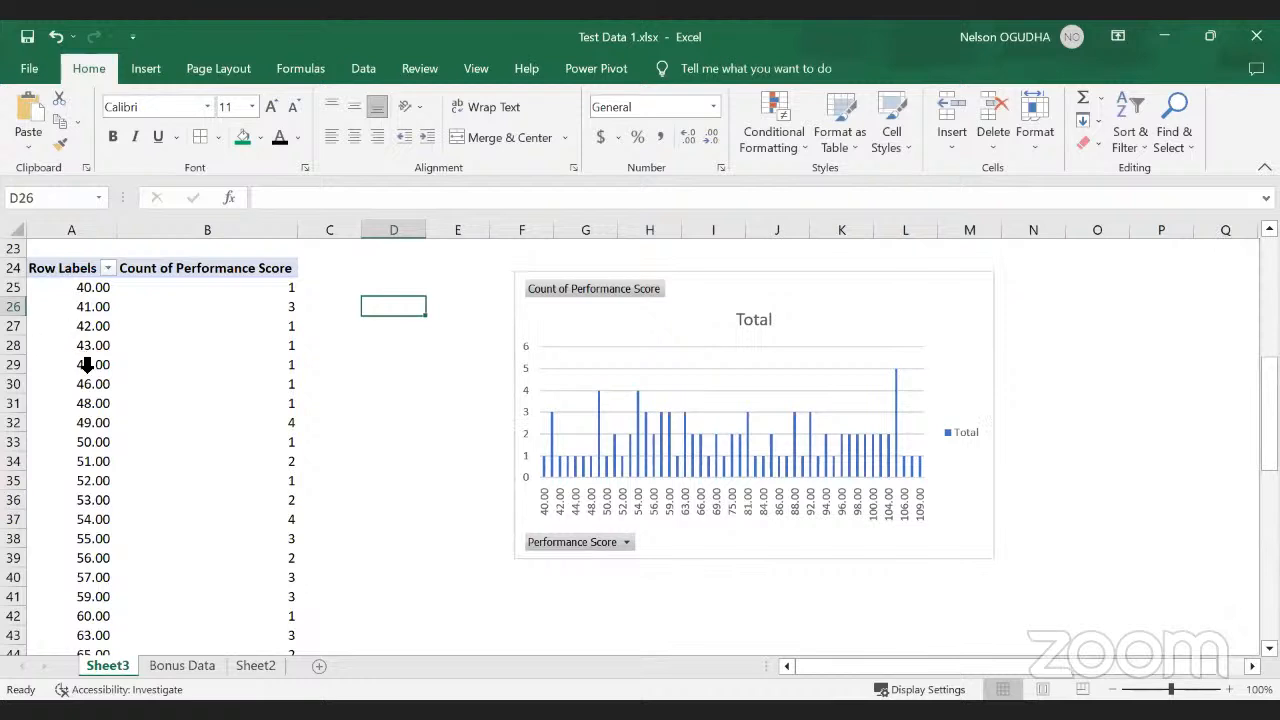
Step: Group the PivotTable's performance scores in intervals of 10, starting at 40 and ending at 90
scroll(100, 449, down, 1)
scroll(100, 500, up, 2)
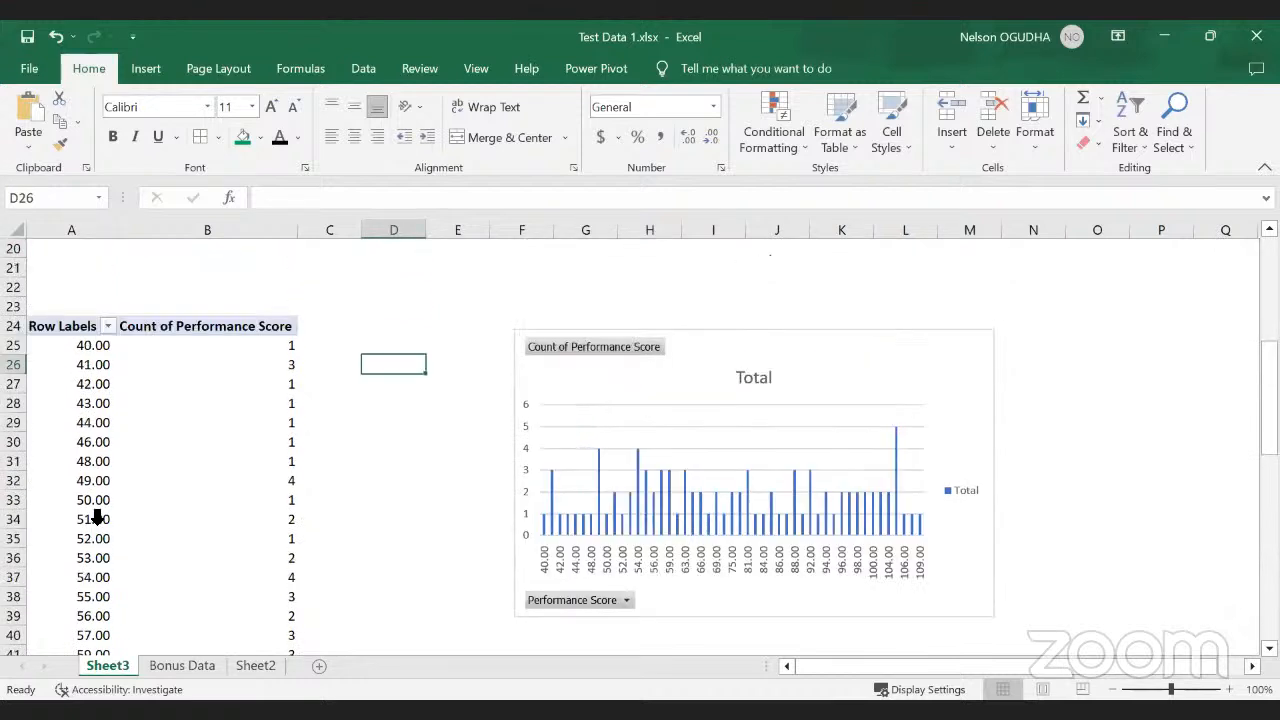
click(80, 370)
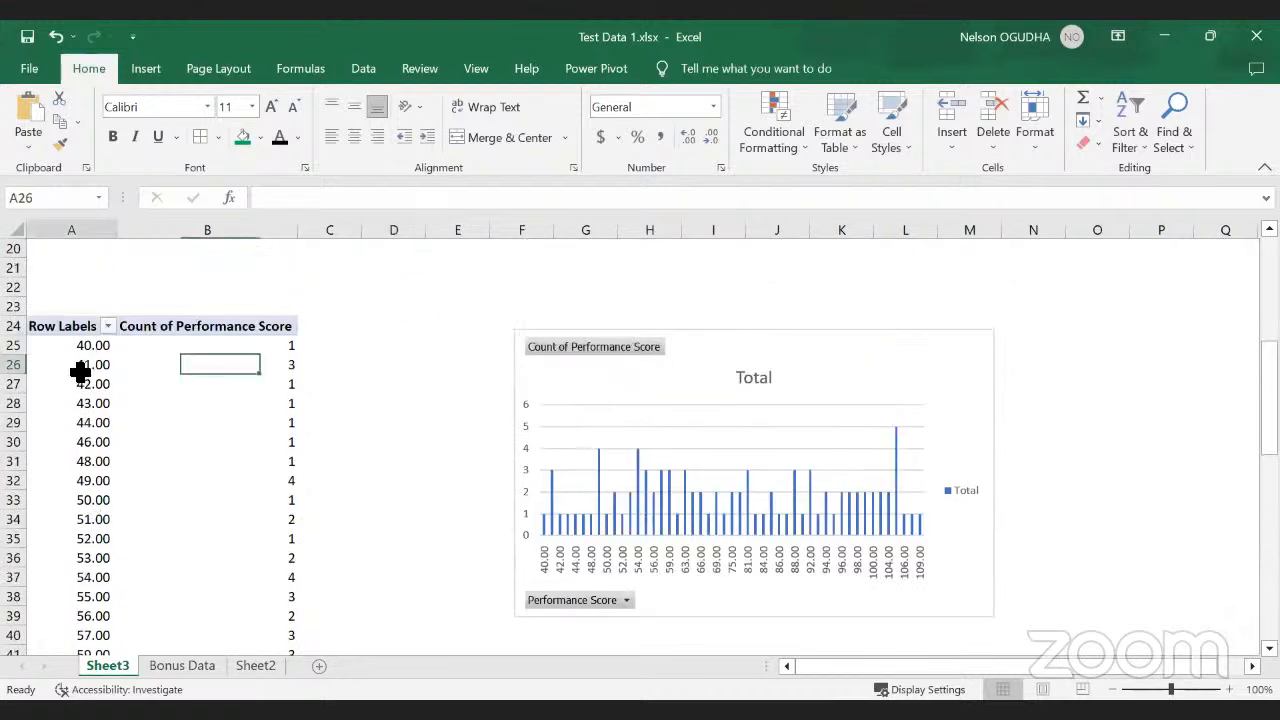
right_click(80, 372)
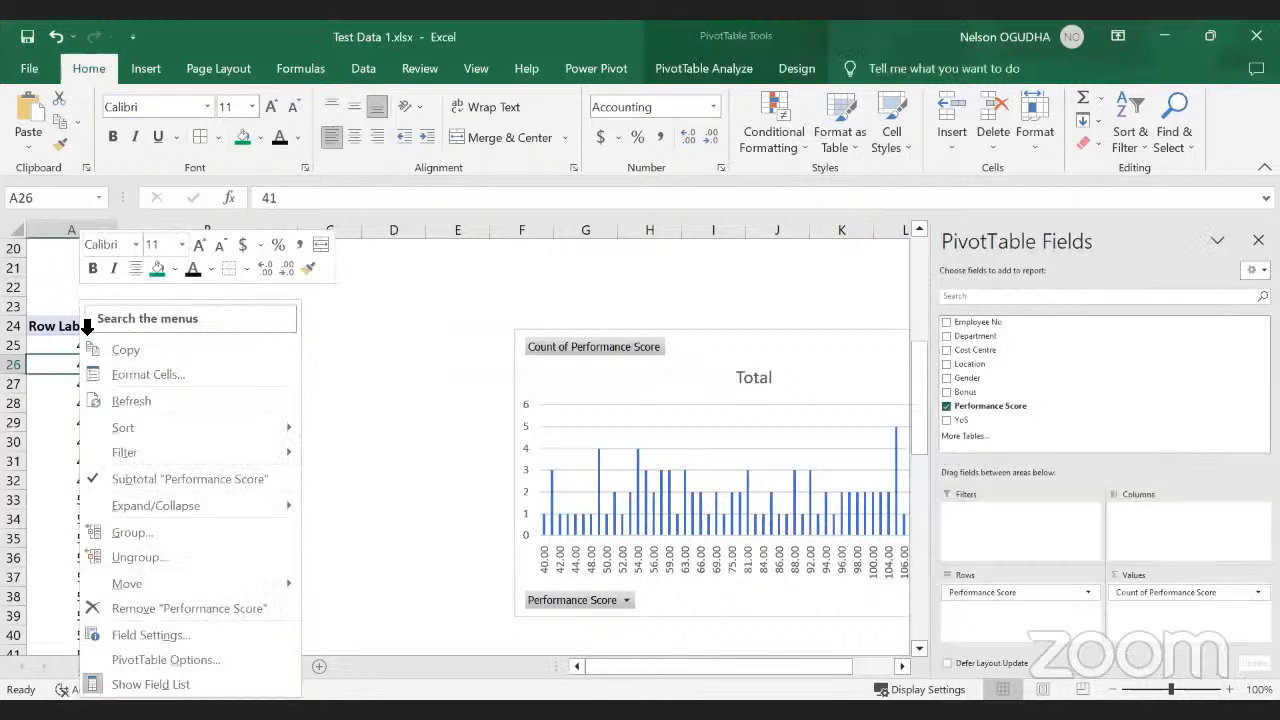
key(Escape)
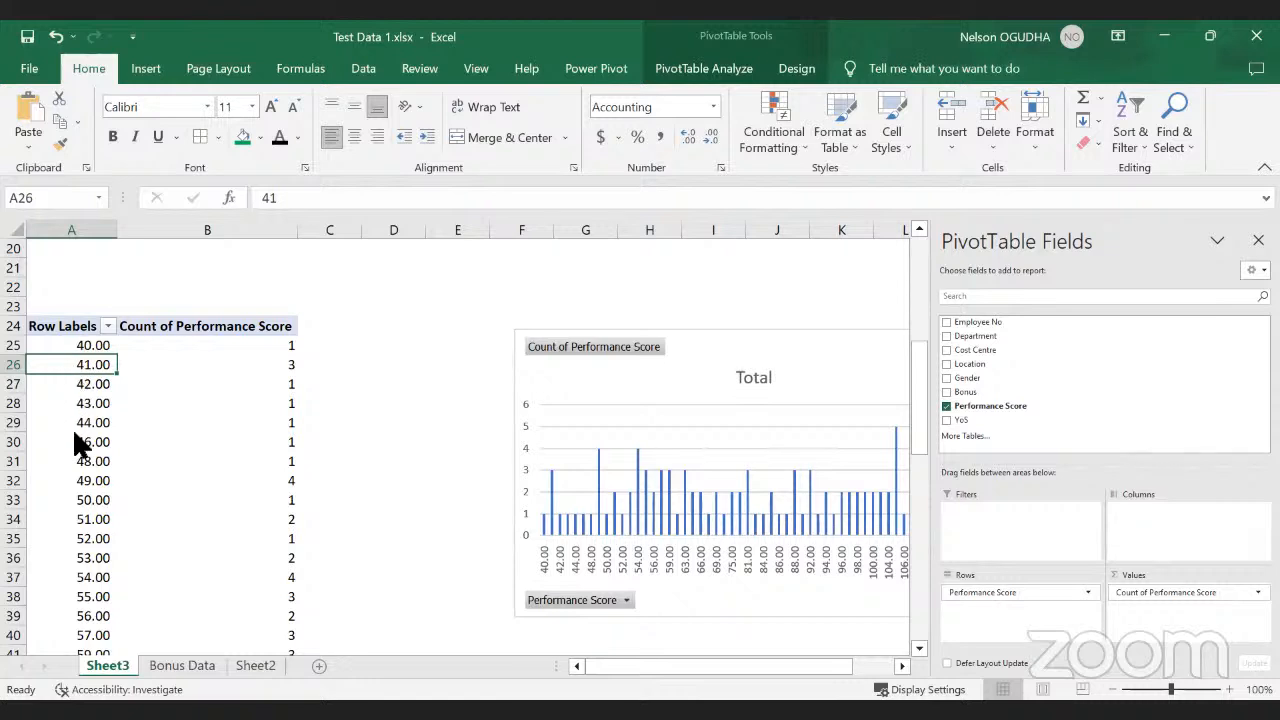
right_click(72, 364)
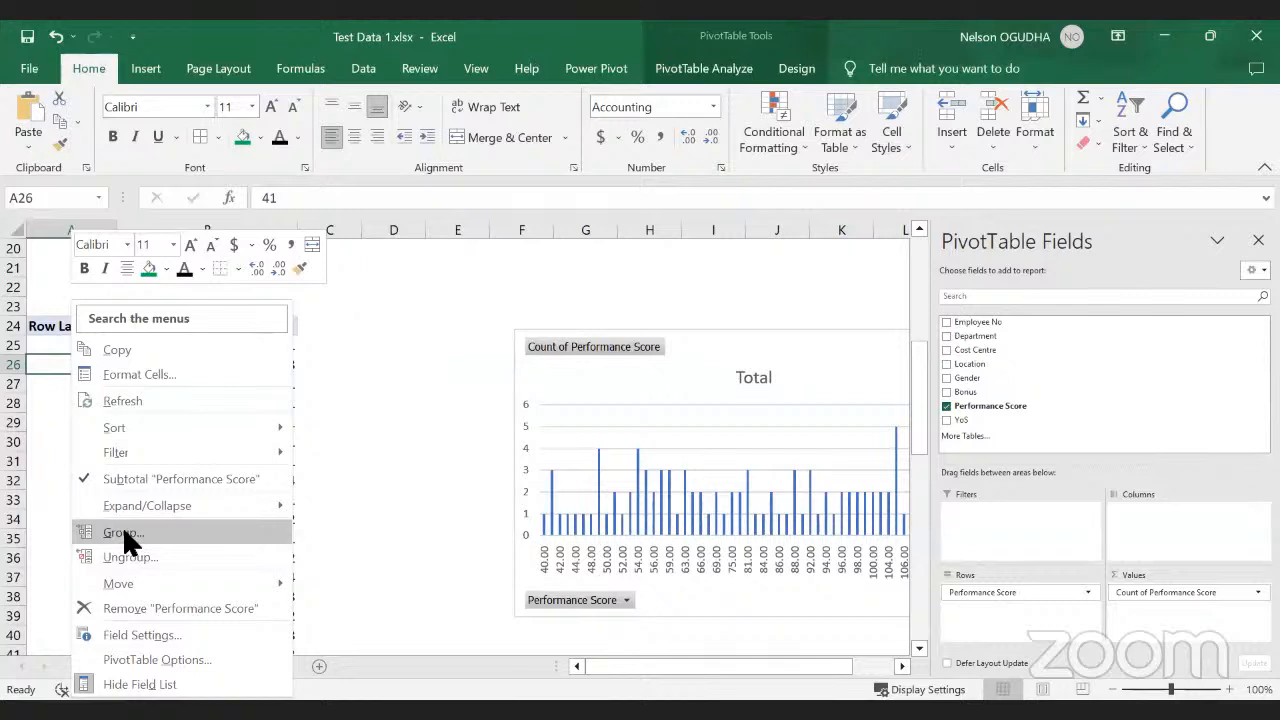
click(124, 534)
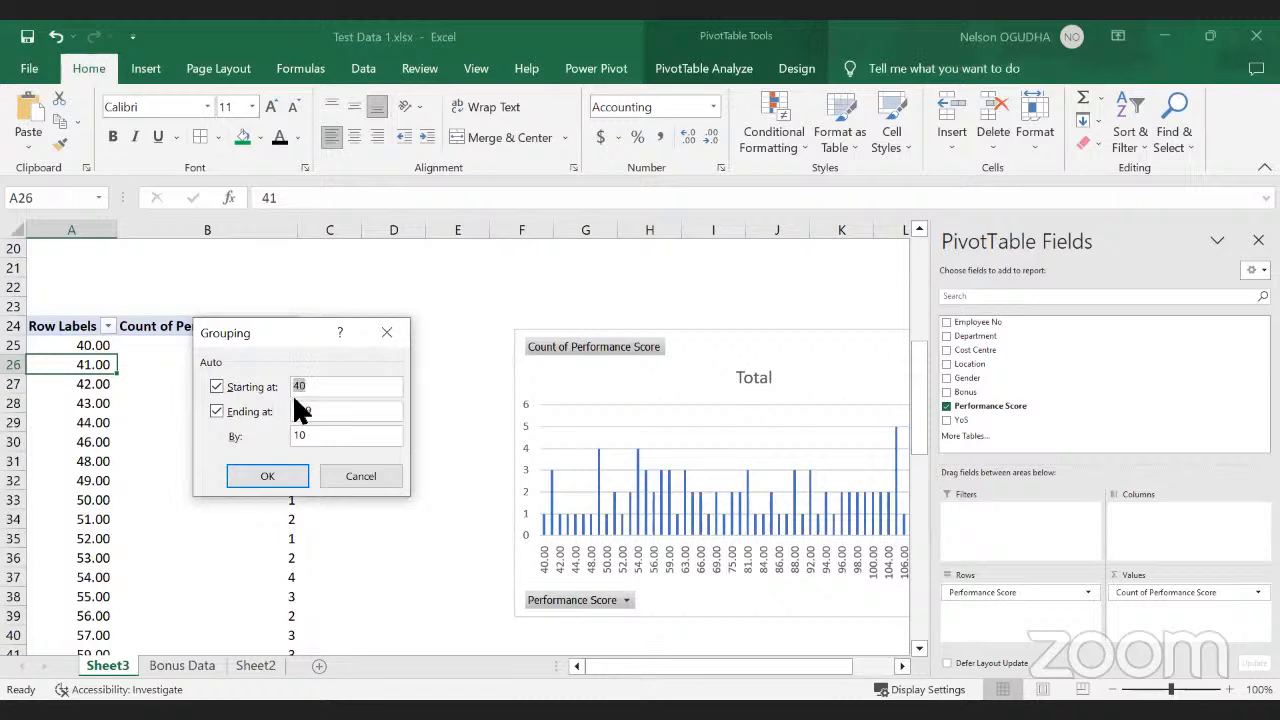
click(319, 413)
drag(328, 410, 274, 401)
key(BackSpace)
text(90)
click(267, 476)
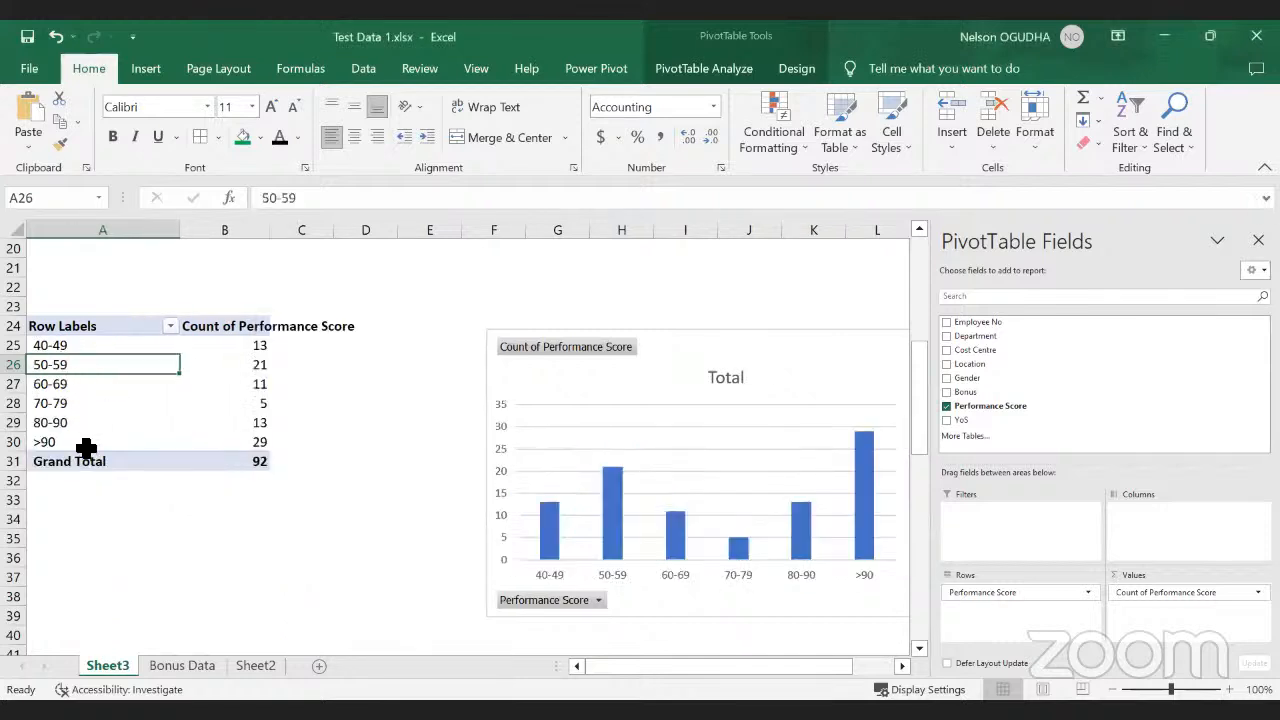
Step: Move the PivotChart closer to the PivotTable and regroup the performance scores in intervals of 15
drag(580, 381, 463, 337)
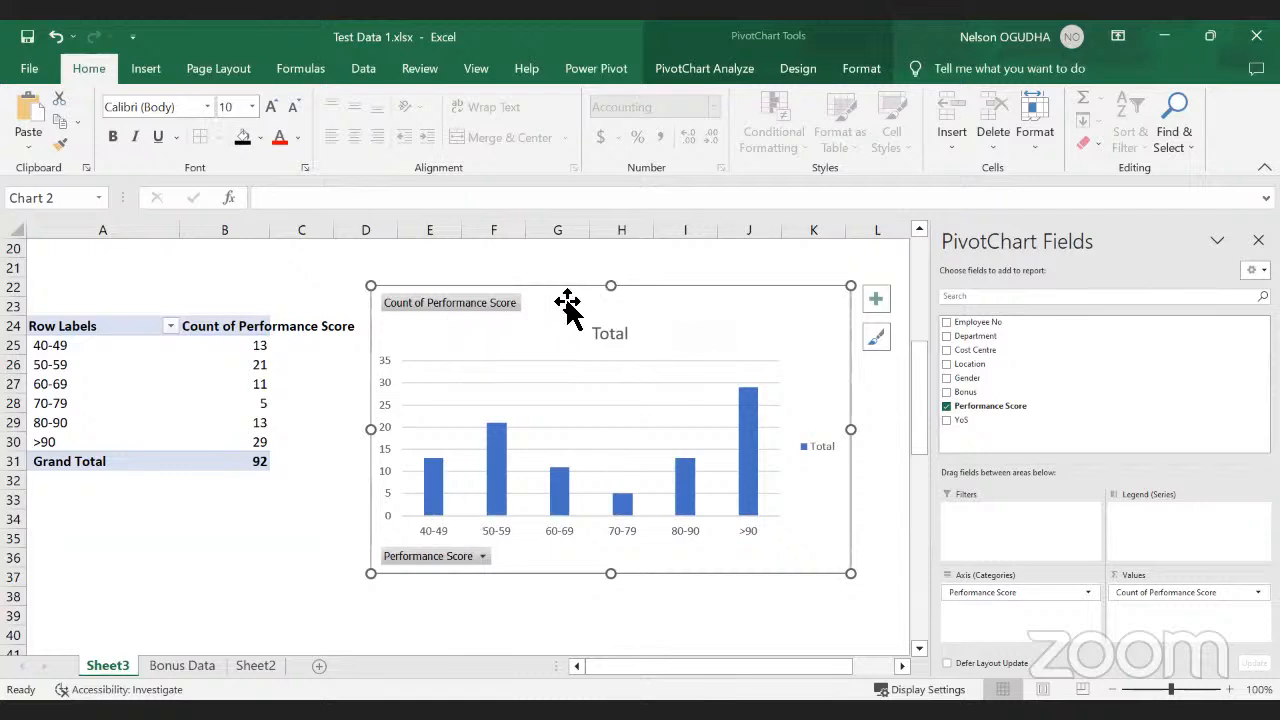
drag(567, 303, 587, 293)
click(64, 346)
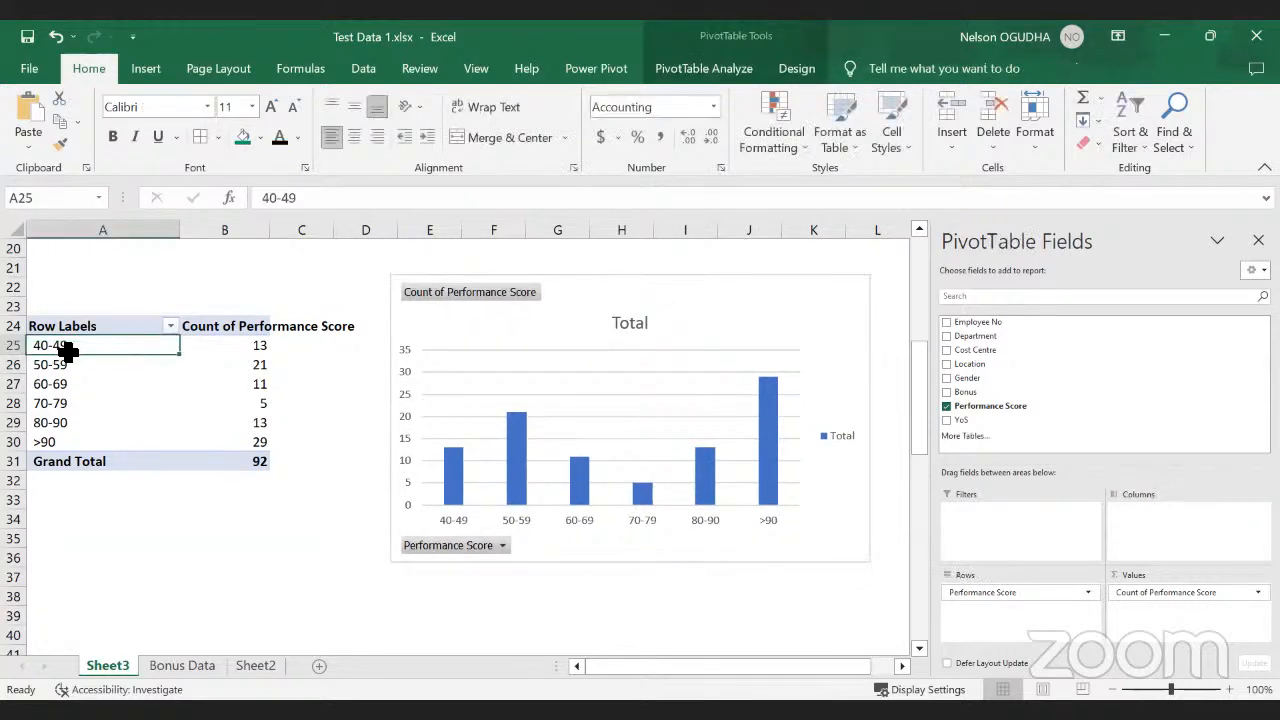
right_click(66, 346)
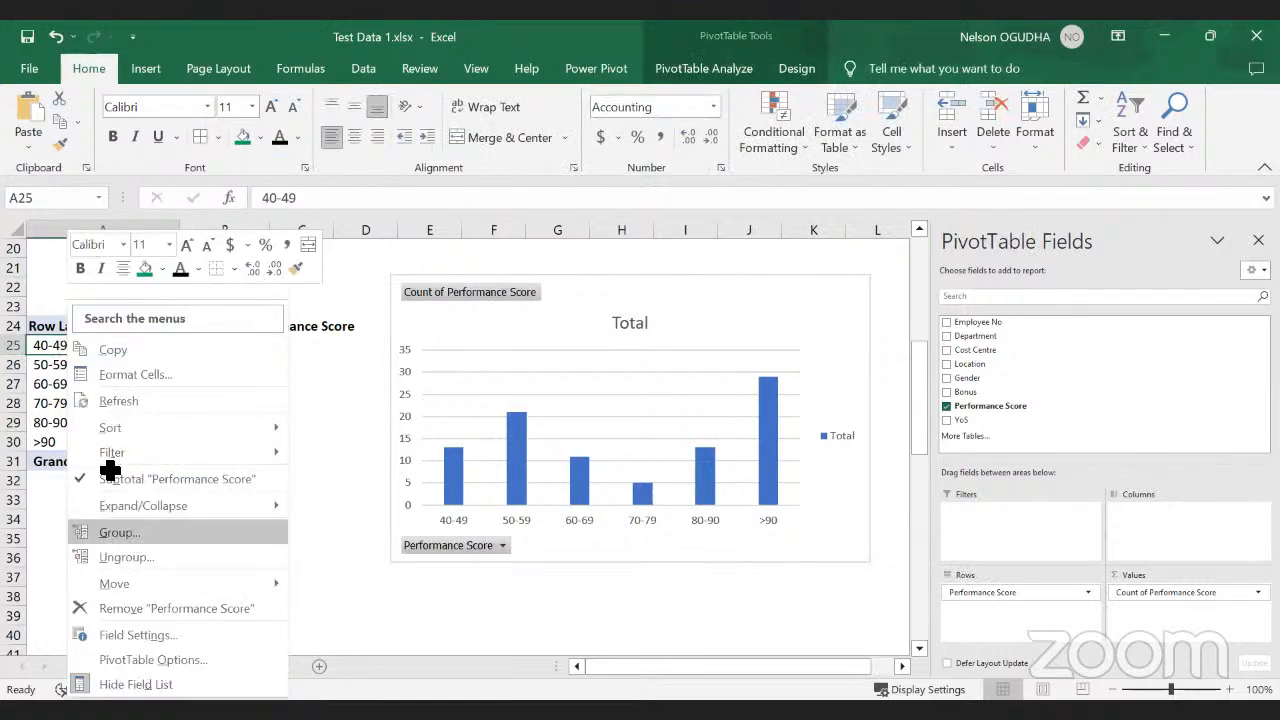
click(135, 536)
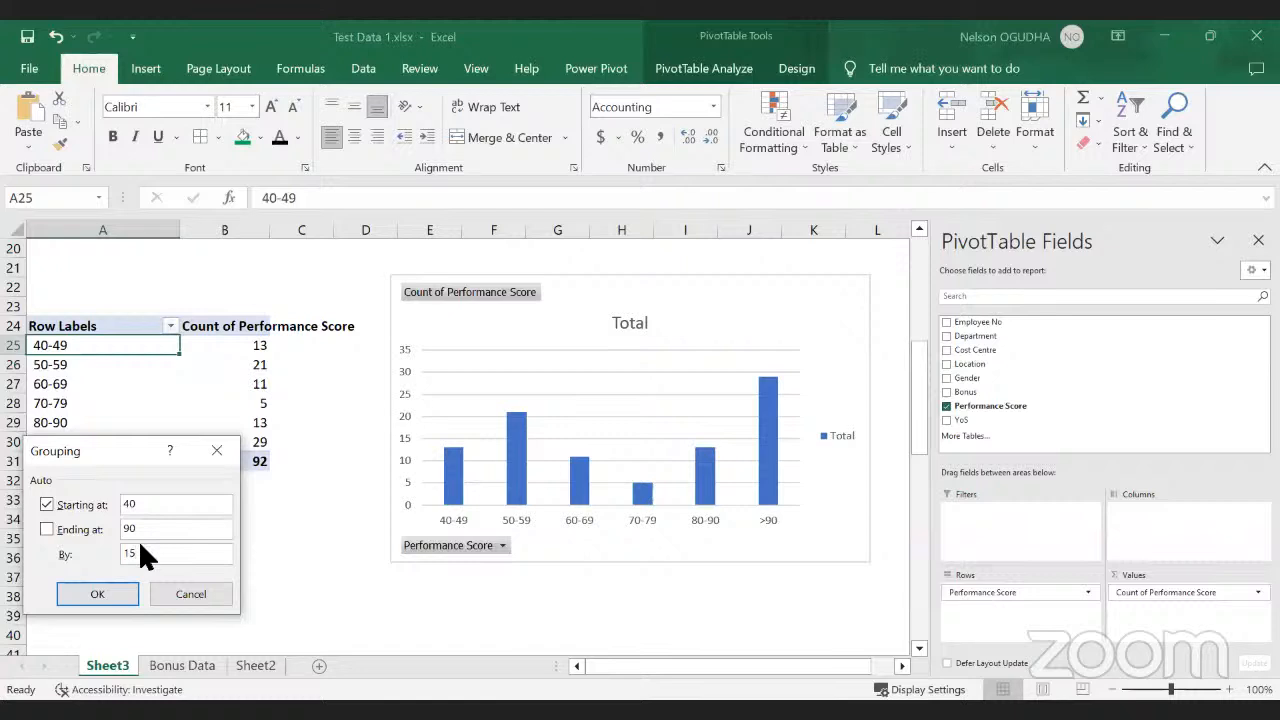
click(127, 590)
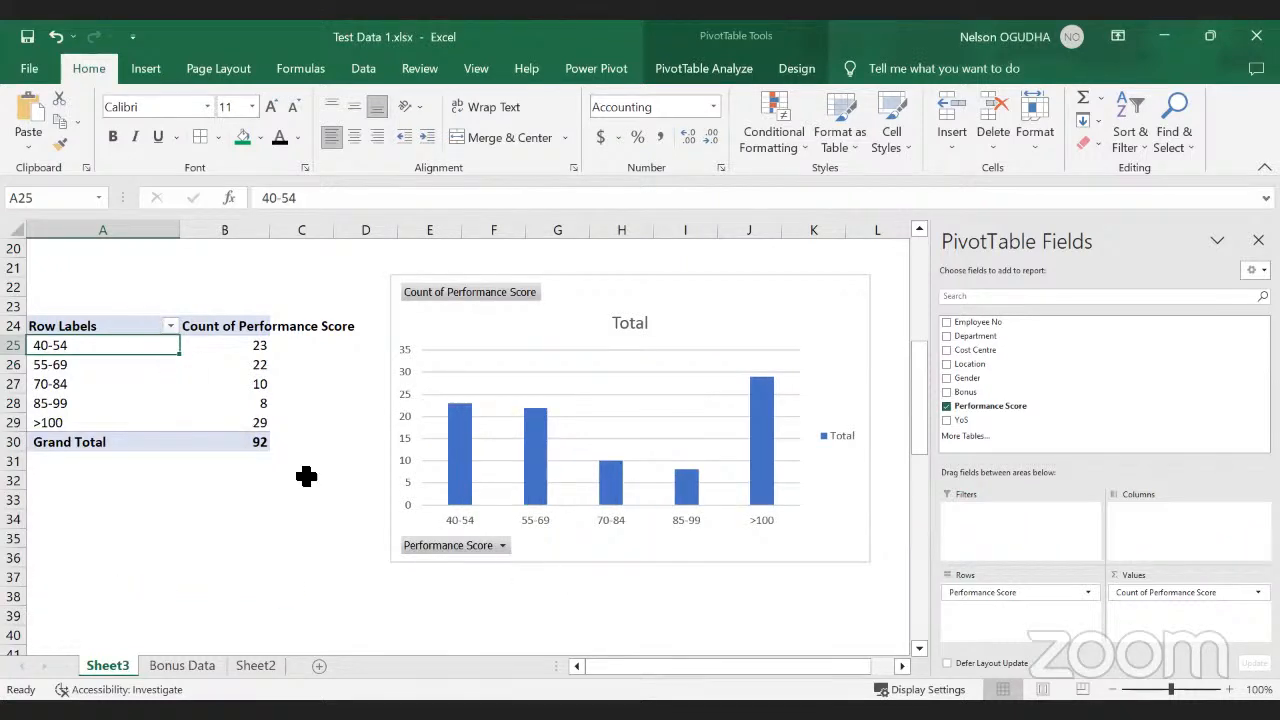
Step: Regroup the PivotTable's performance scores in intervals of 5, with the ending value at 90
right_click(130, 336)
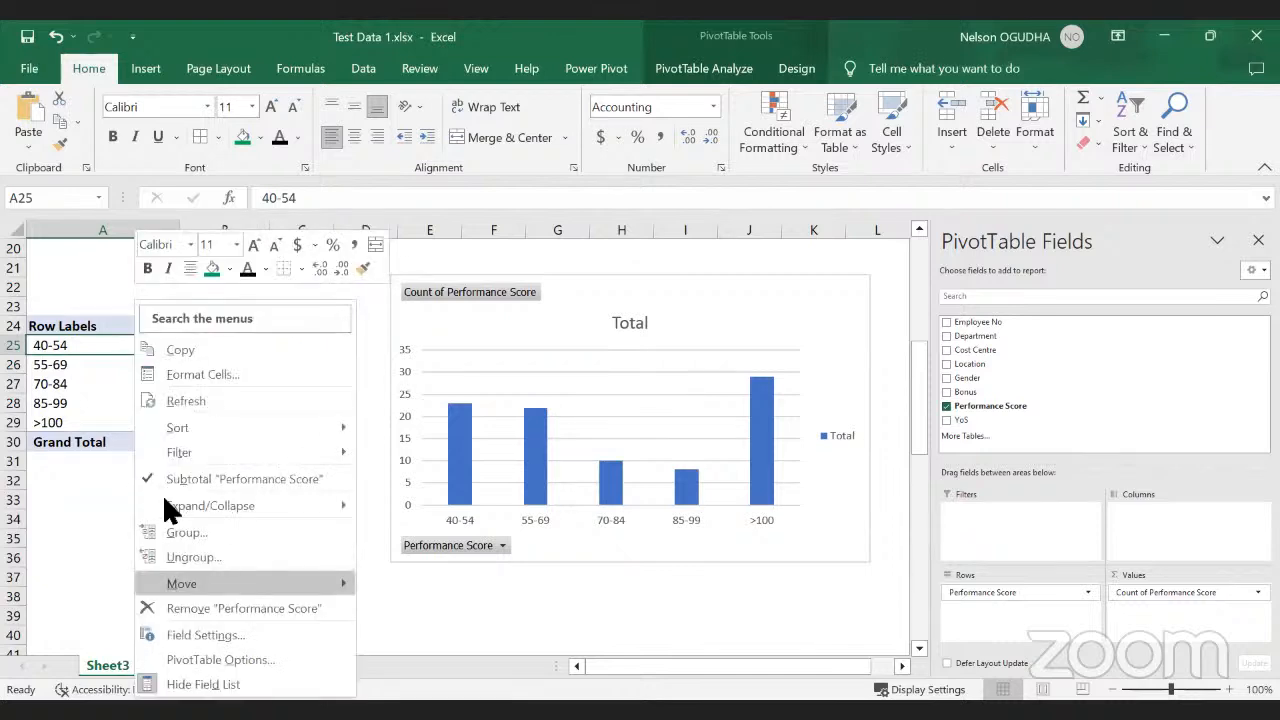
click(186, 532)
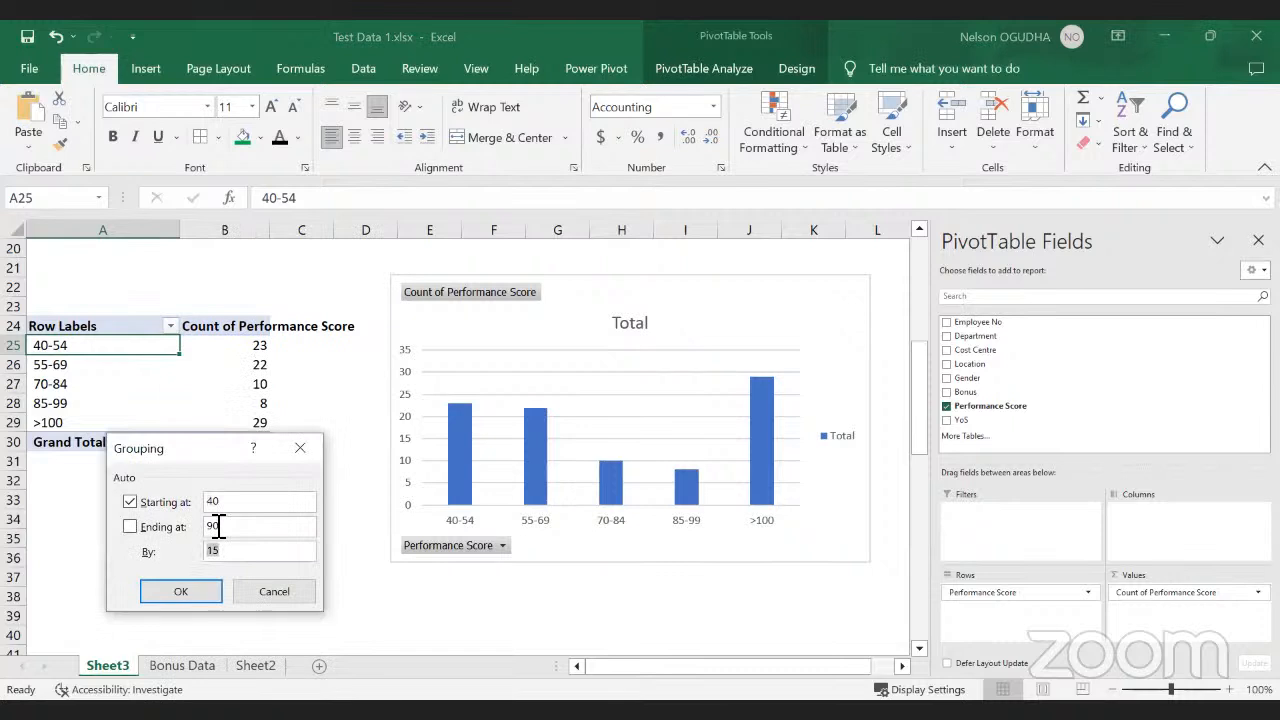
text(5)
click(166, 583)
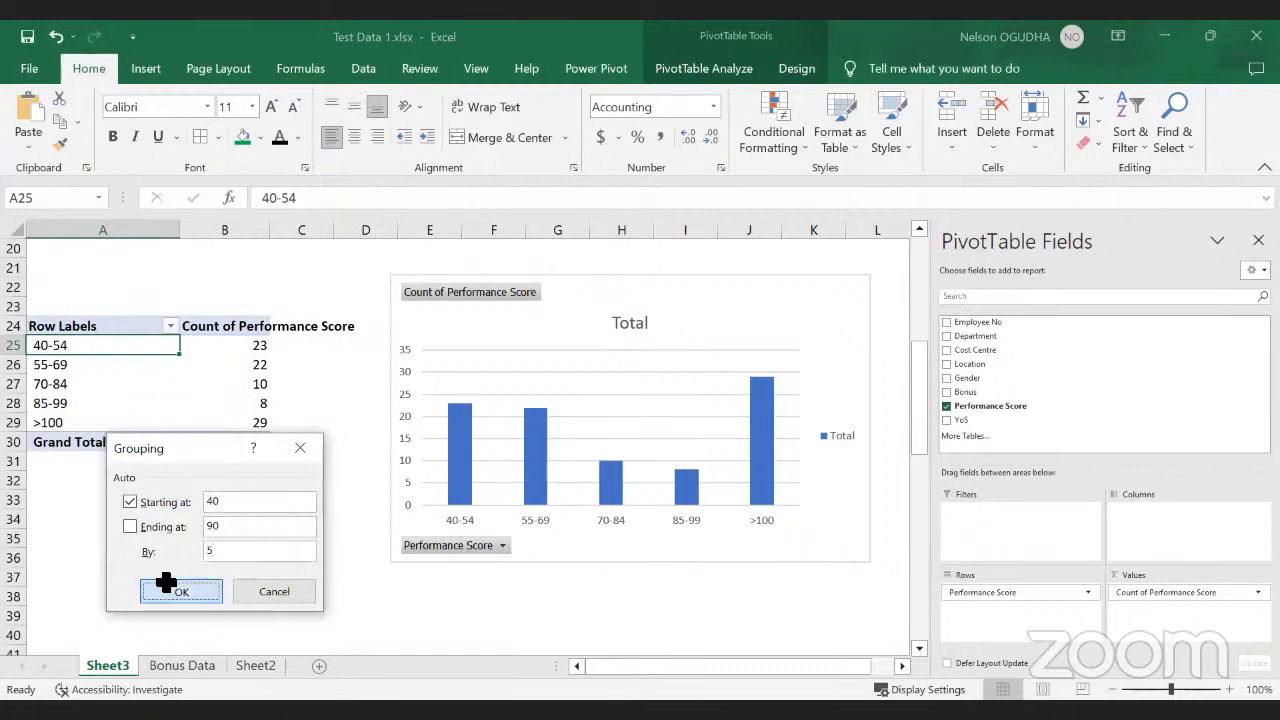
Step: Autofit column B to its contents and place the PivotChart beside the PivotTable at about columns C to J, starting near row 22
mouse_move(593, 297)
mouse_down()
mouse_move(571, 309)
mouse_move(590, 306)
mouse_up()
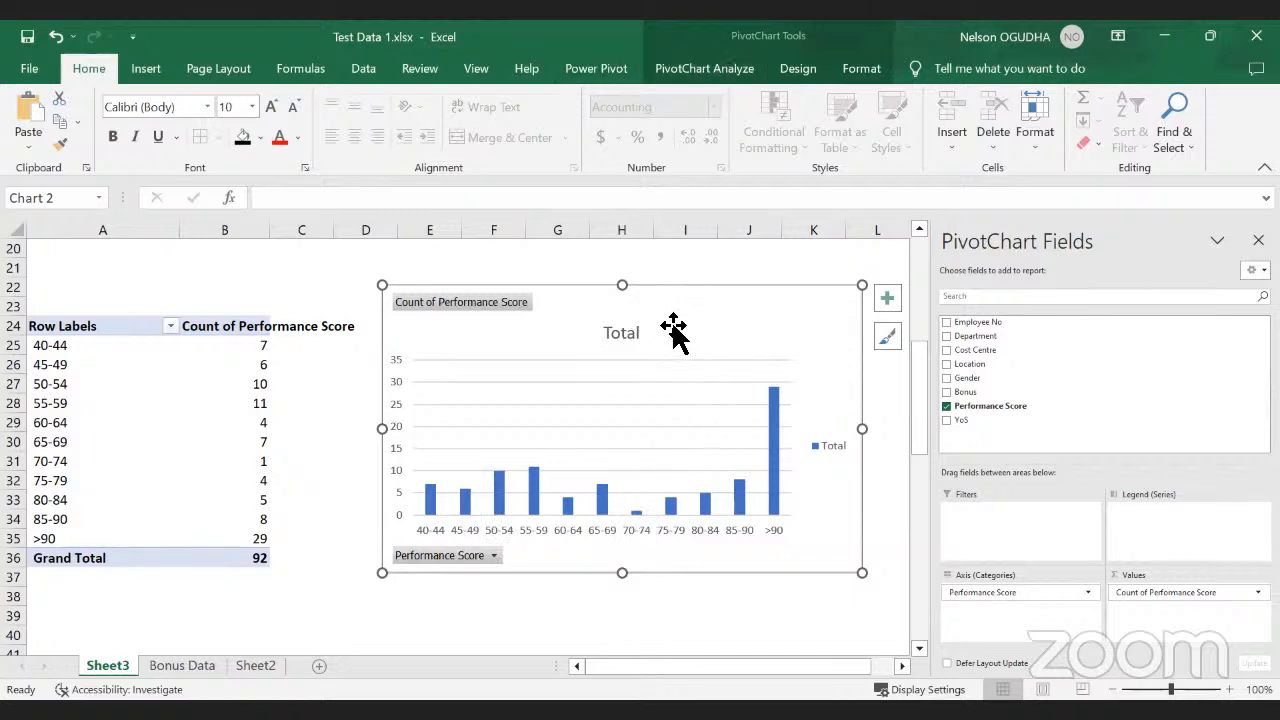
drag(673, 327, 657, 313)
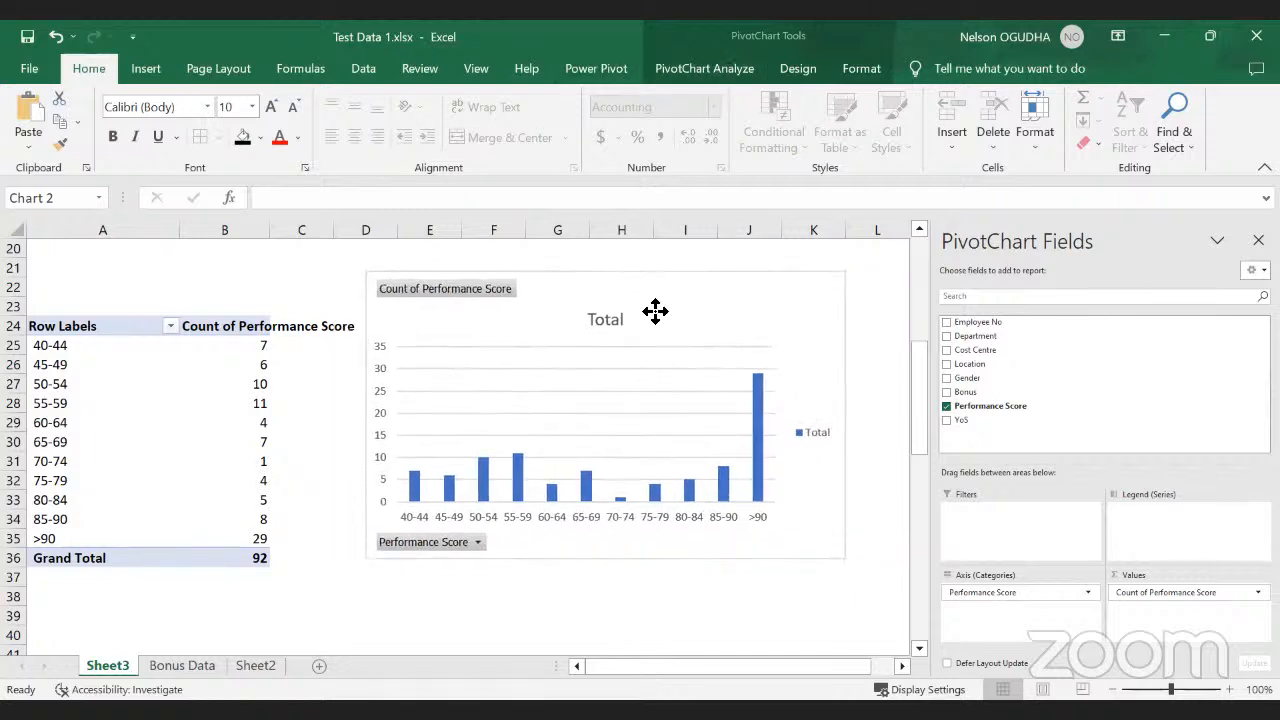
double_click(272, 233)
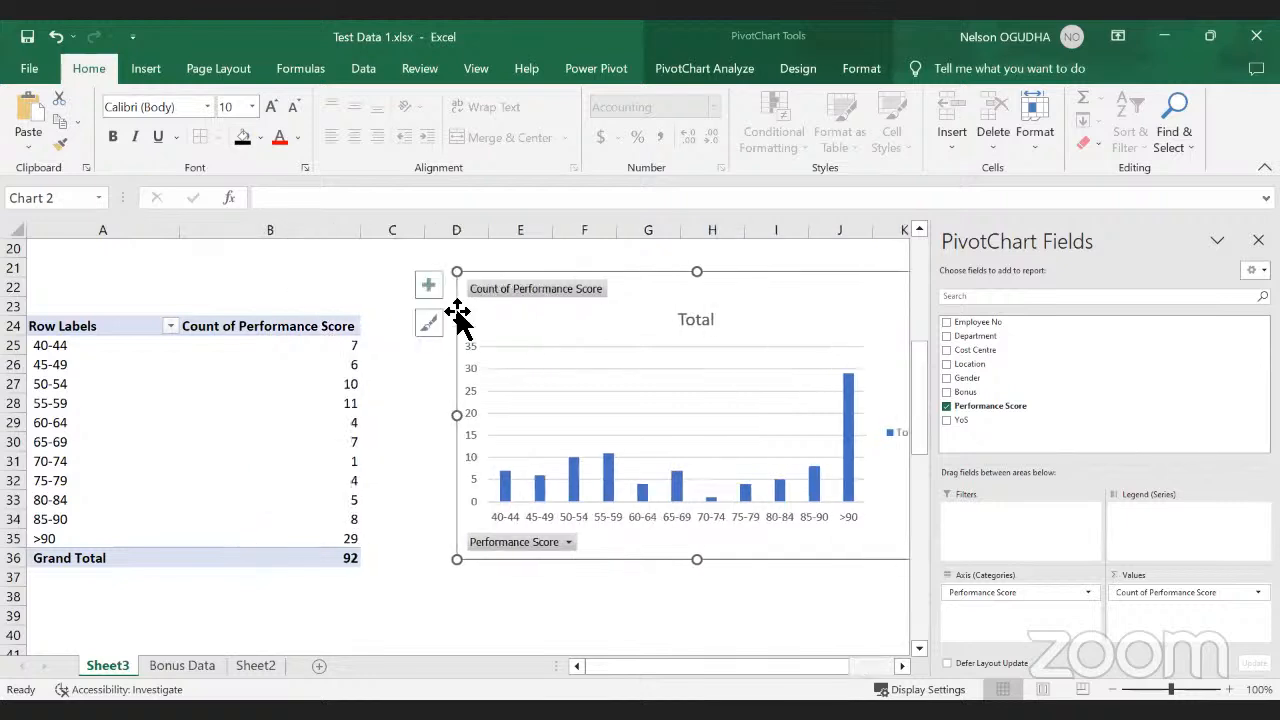
drag(441, 327, 443, 342)
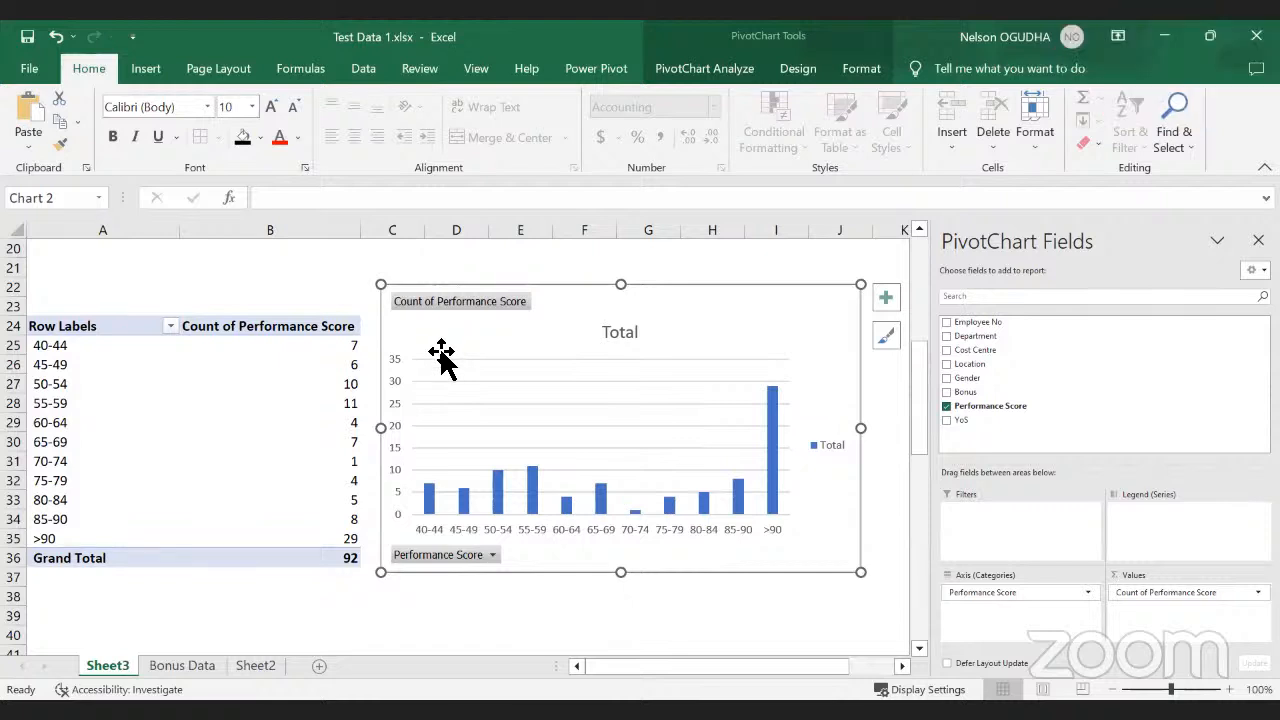
drag(443, 345, 441, 354)
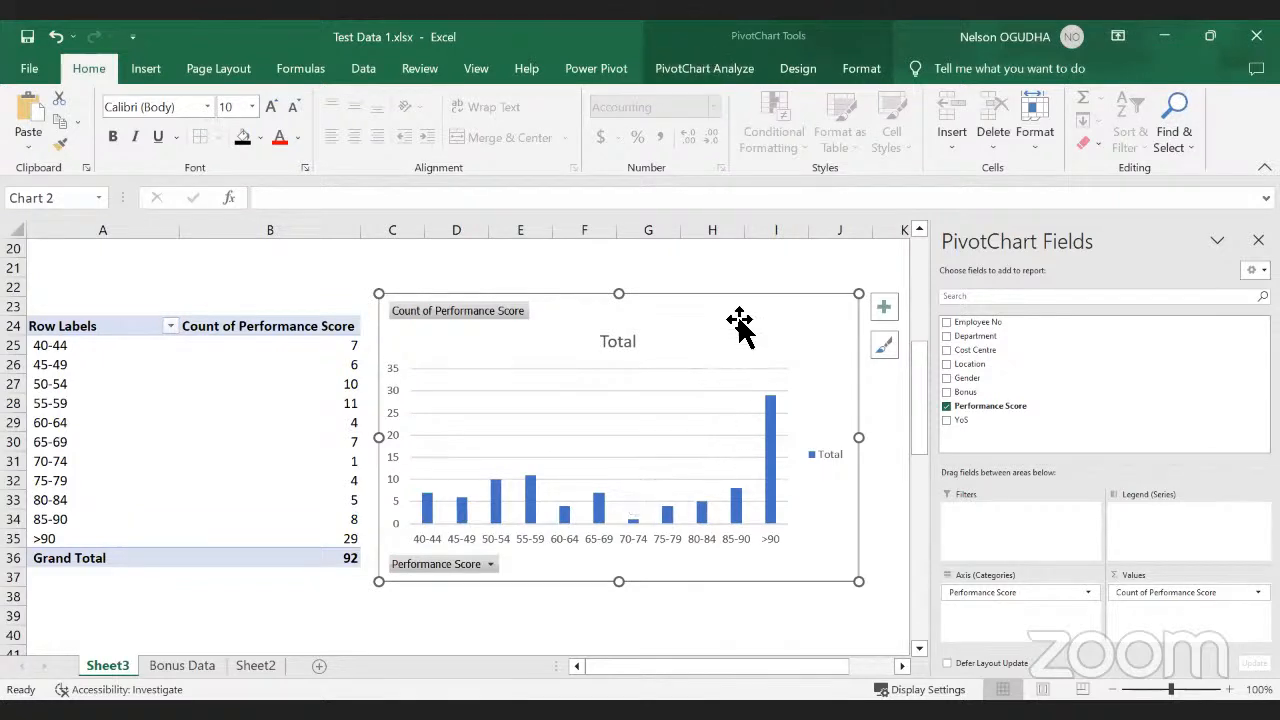
Step: Change the performance score PivotChart from clustered column to the basic Line chart type
click(798, 70)
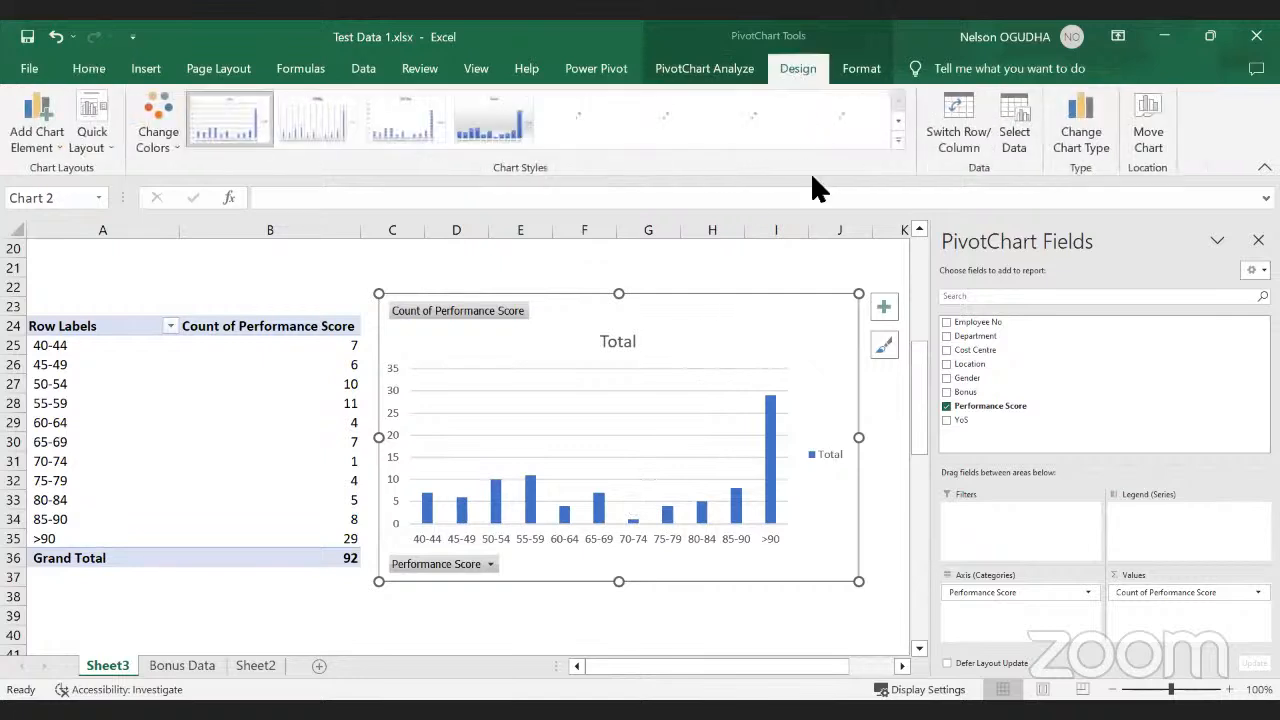
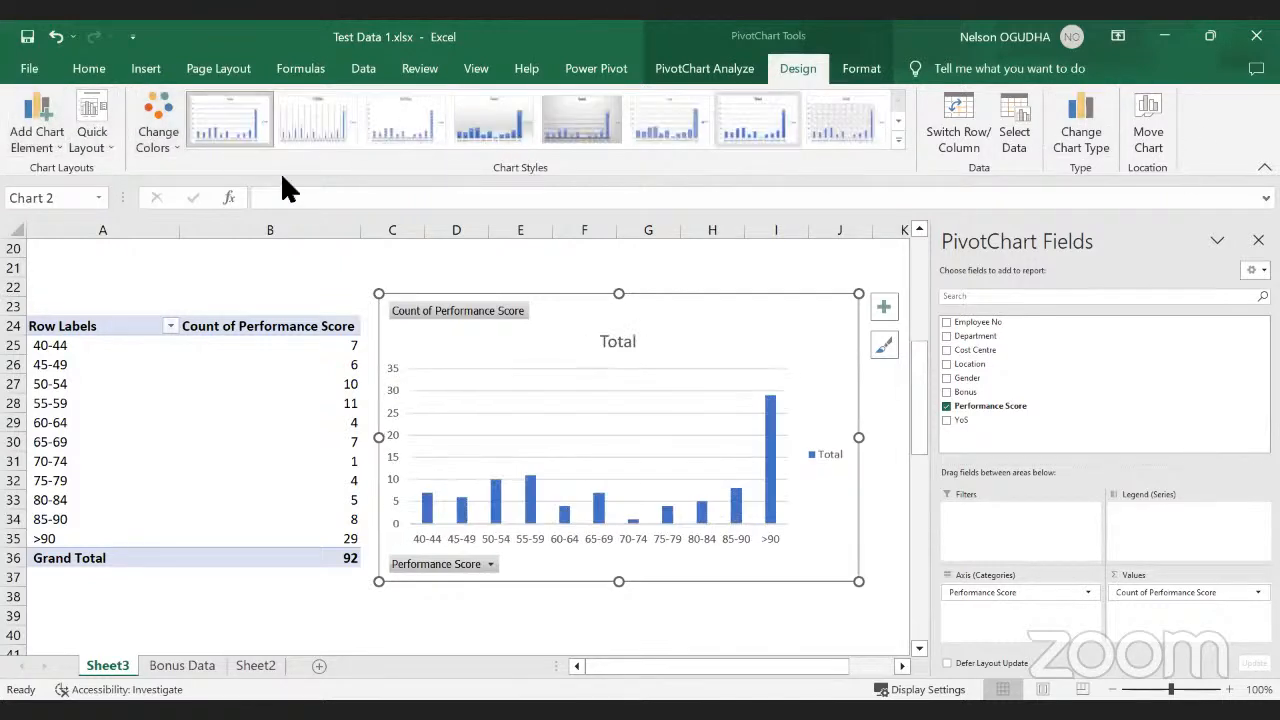
click(1096, 113)
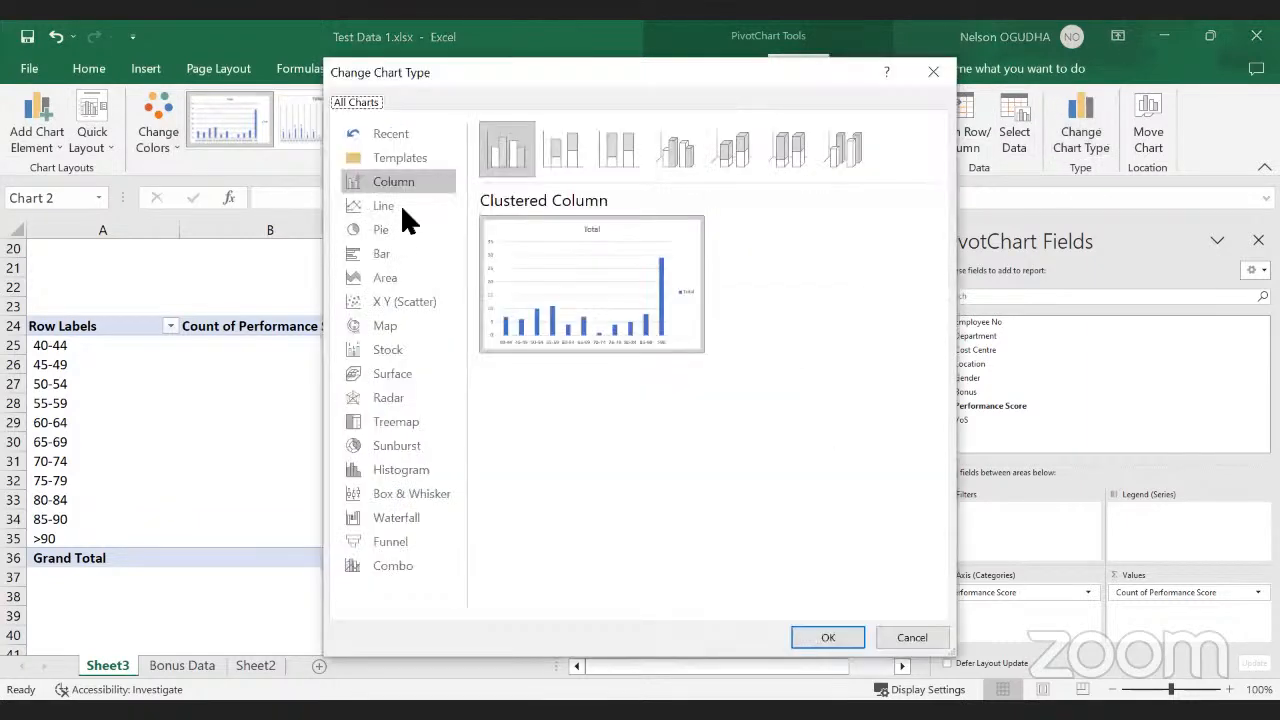
click(384, 204)
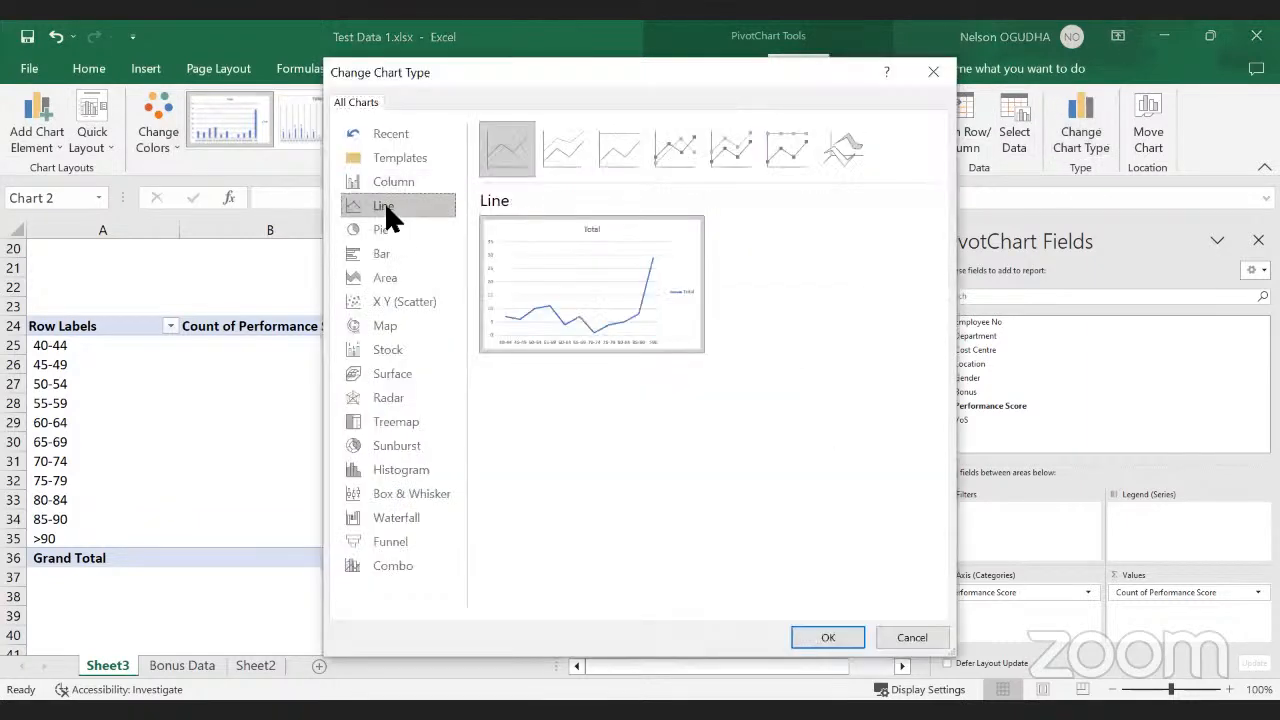
click(826, 636)
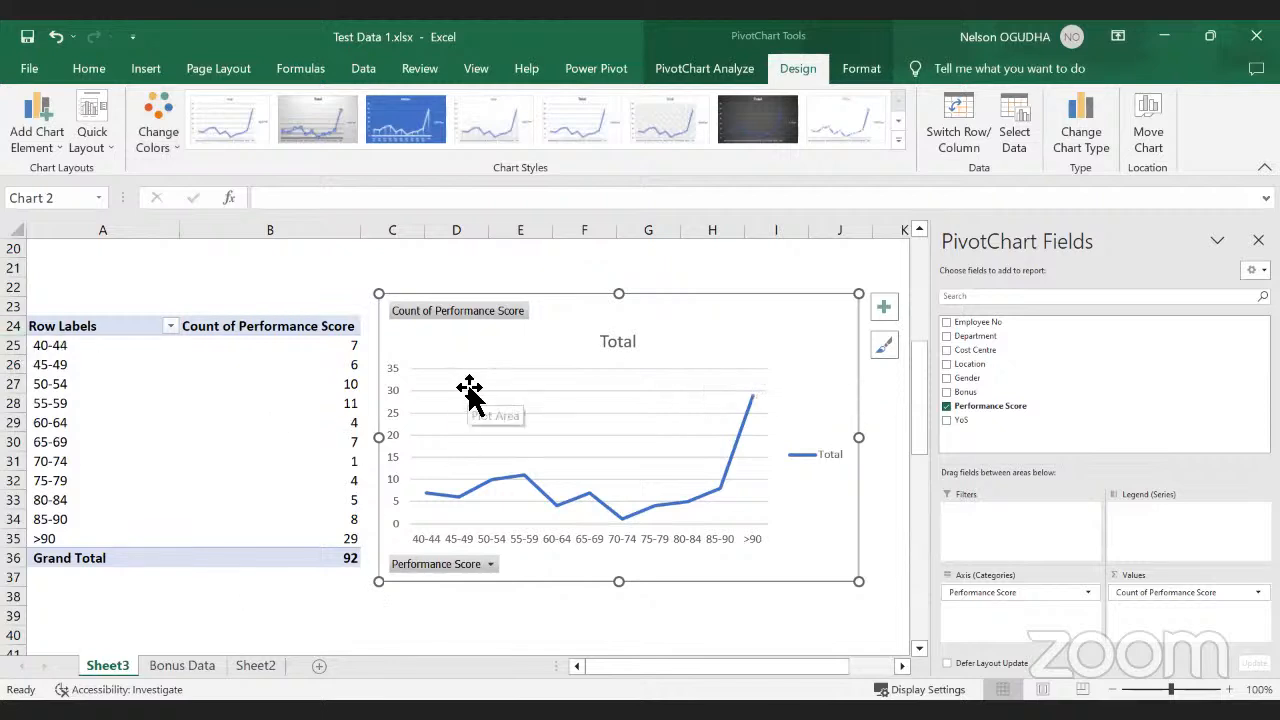
Step: Examine the line chart across the score bands from 40-44 to >90 and compare it with the PivotTable counts
drag(486, 357, 484, 354)
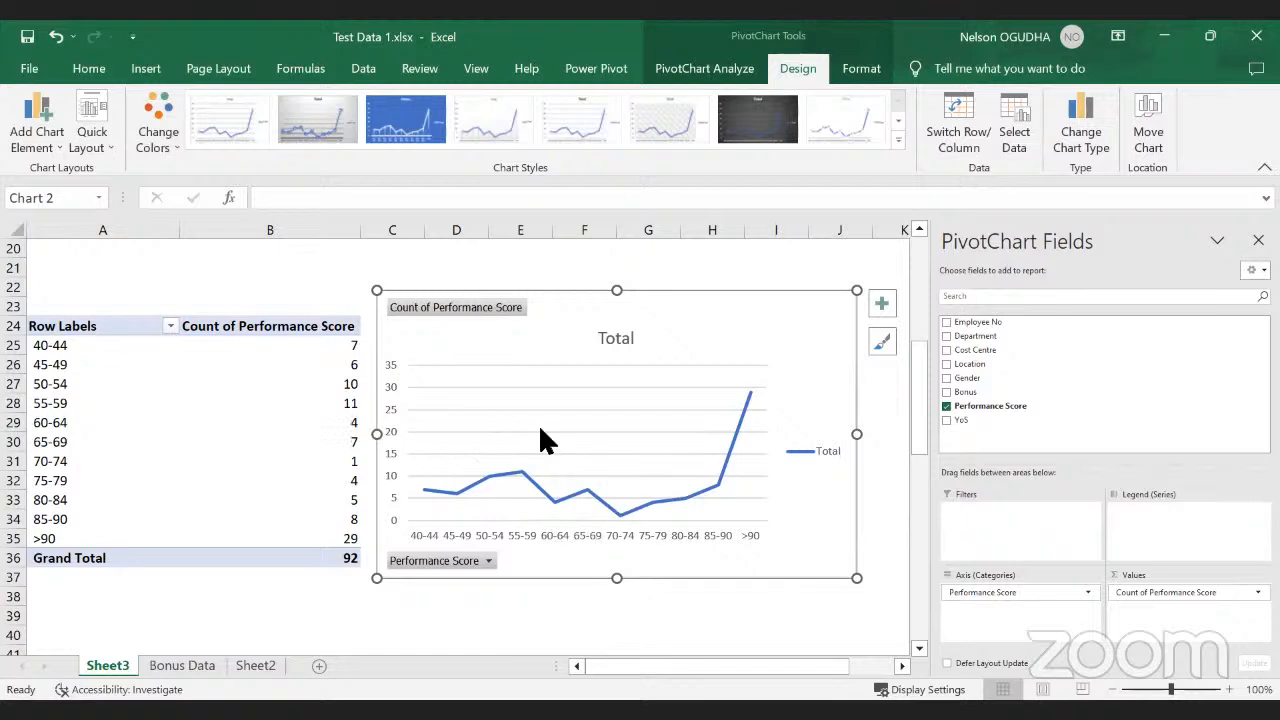
scroll(464, 493, up, 1)
scroll(464, 493, down, 1)
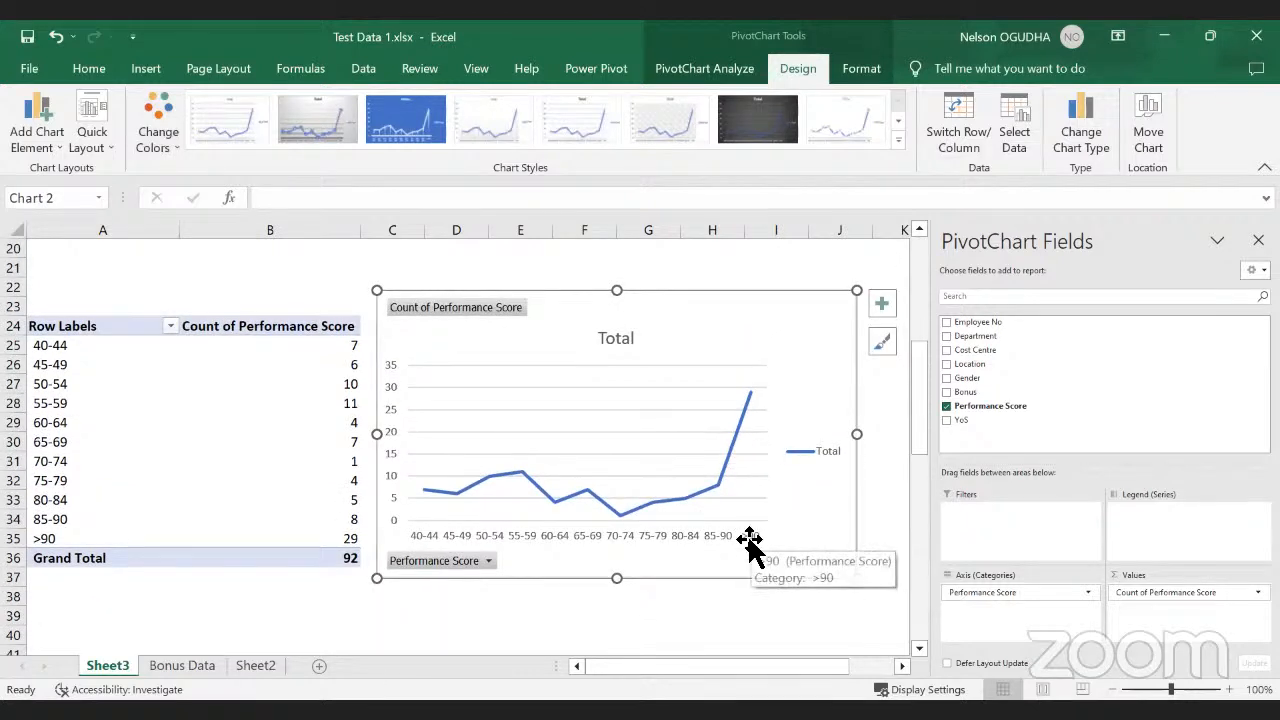
mouse_move(751, 397)
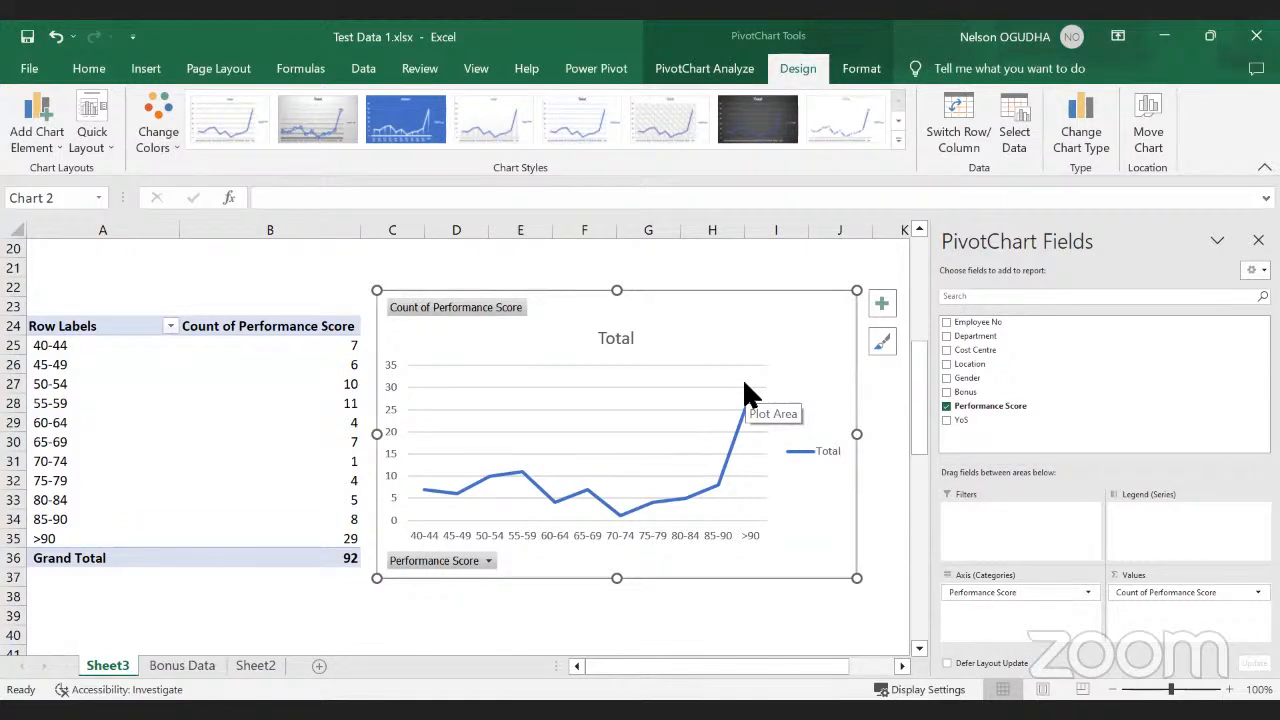
scroll(580, 451, down, 2)
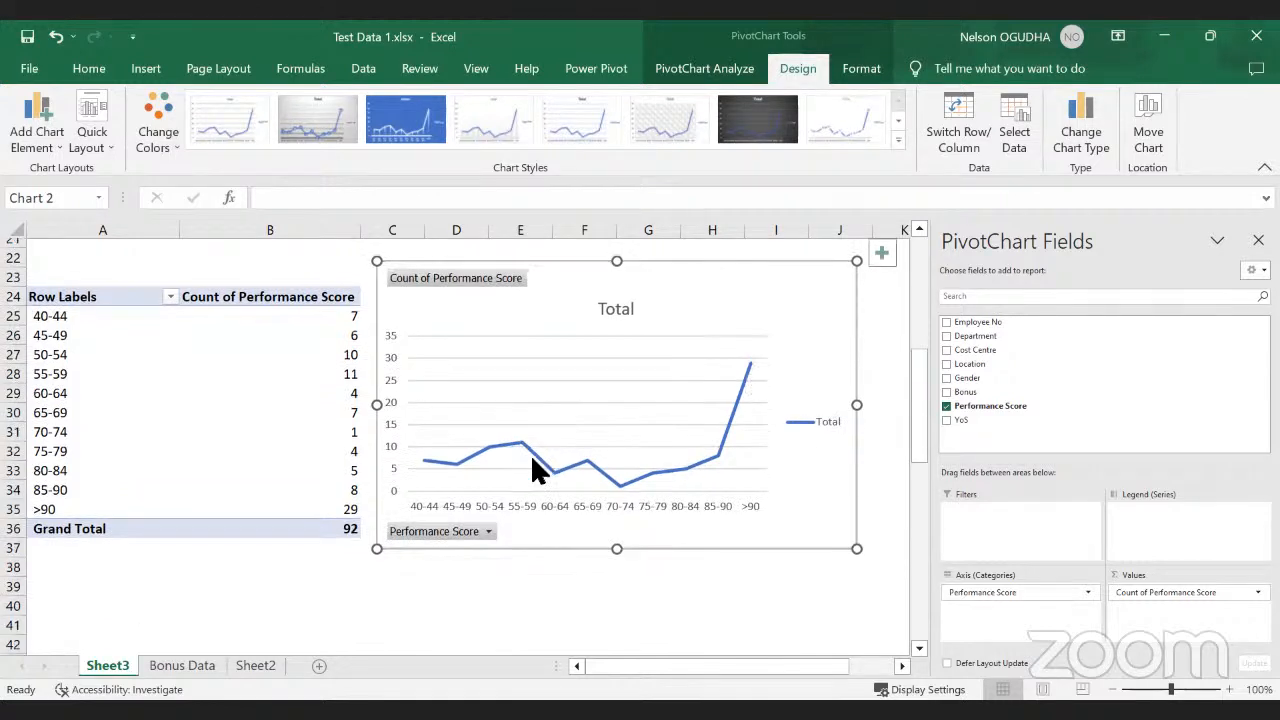
scroll(300, 430, up, 1)
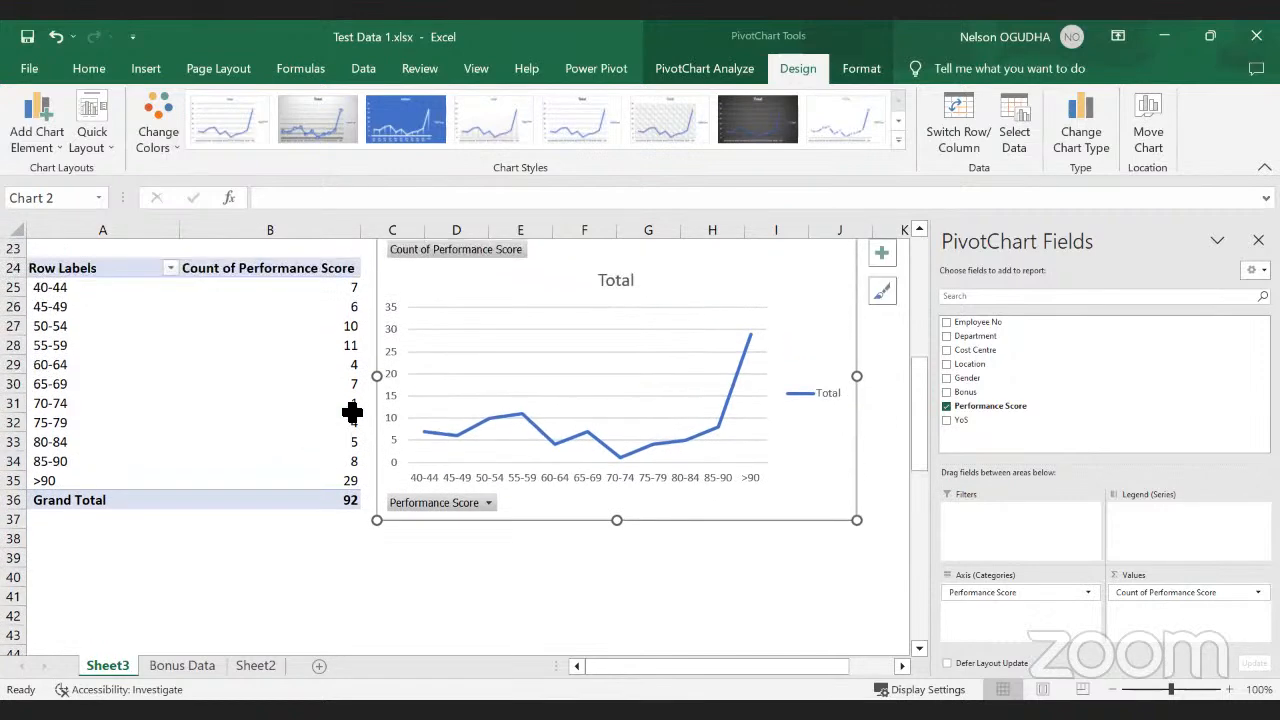
click(98, 330)
click(301, 610)
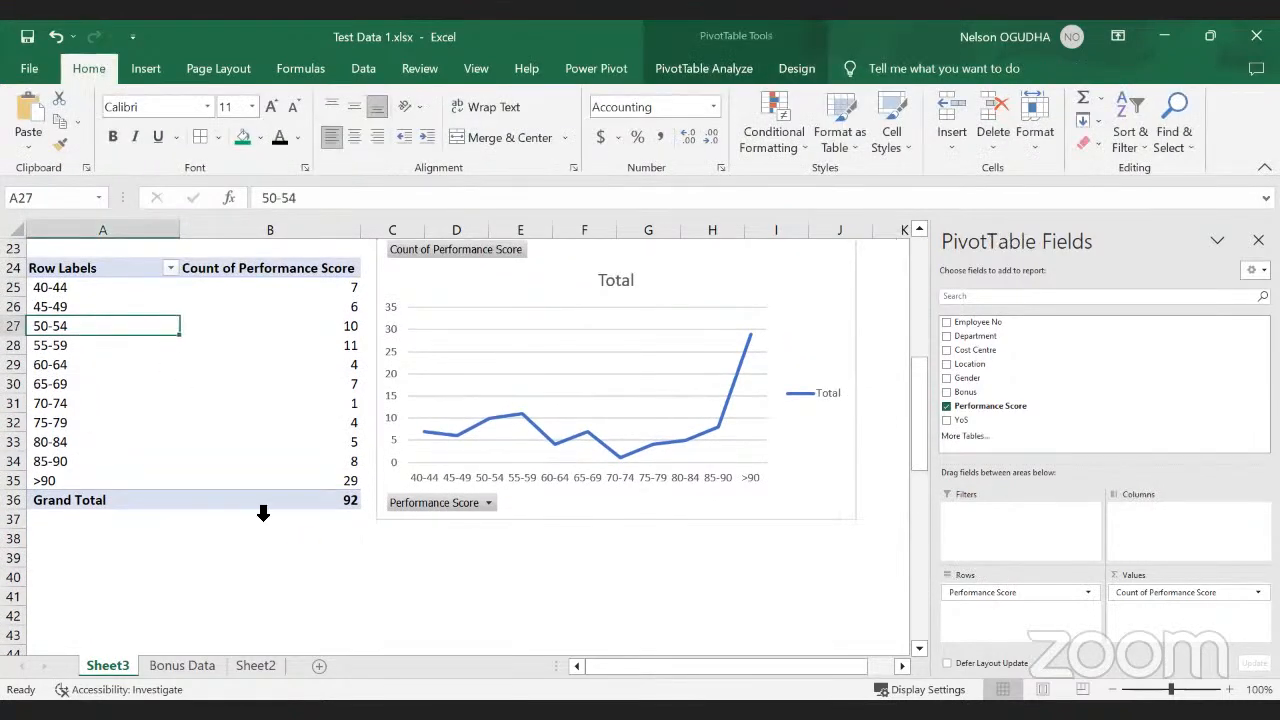
Step: Copy the performance score PivotTable on Sheet3 and paste the copy below it, starting at cell A41
click(190, 667)
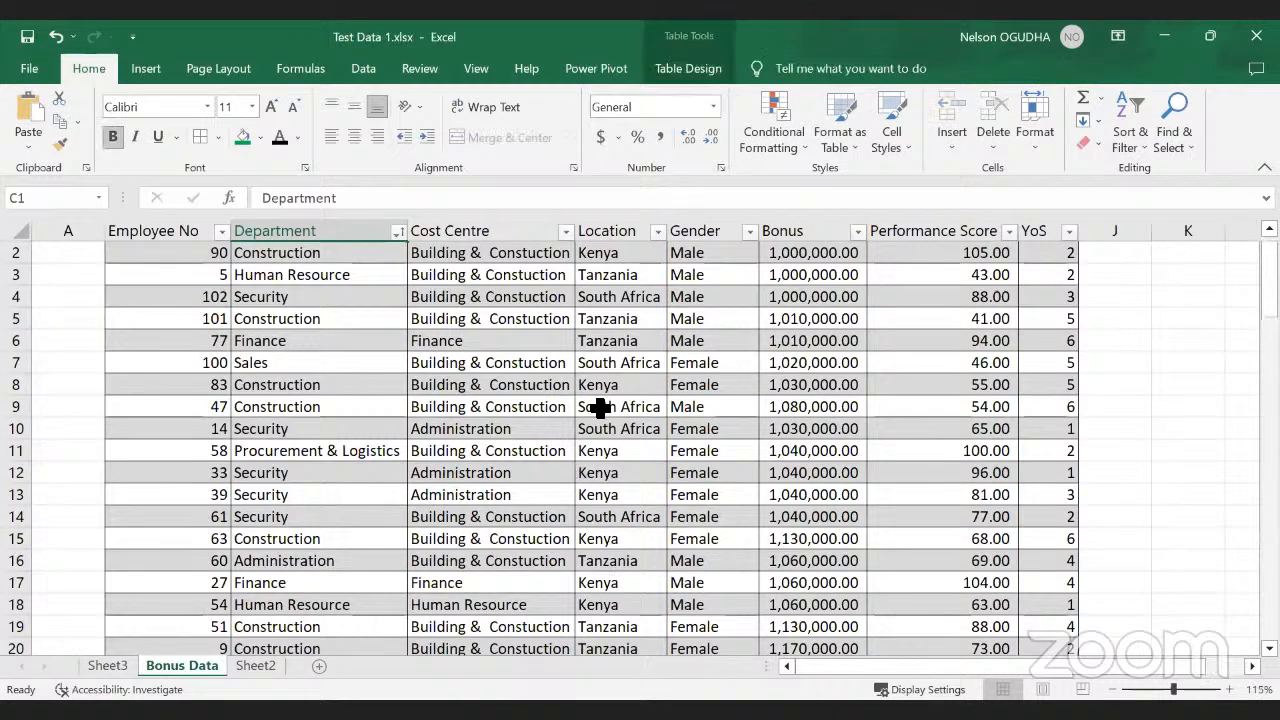
click(110, 665)
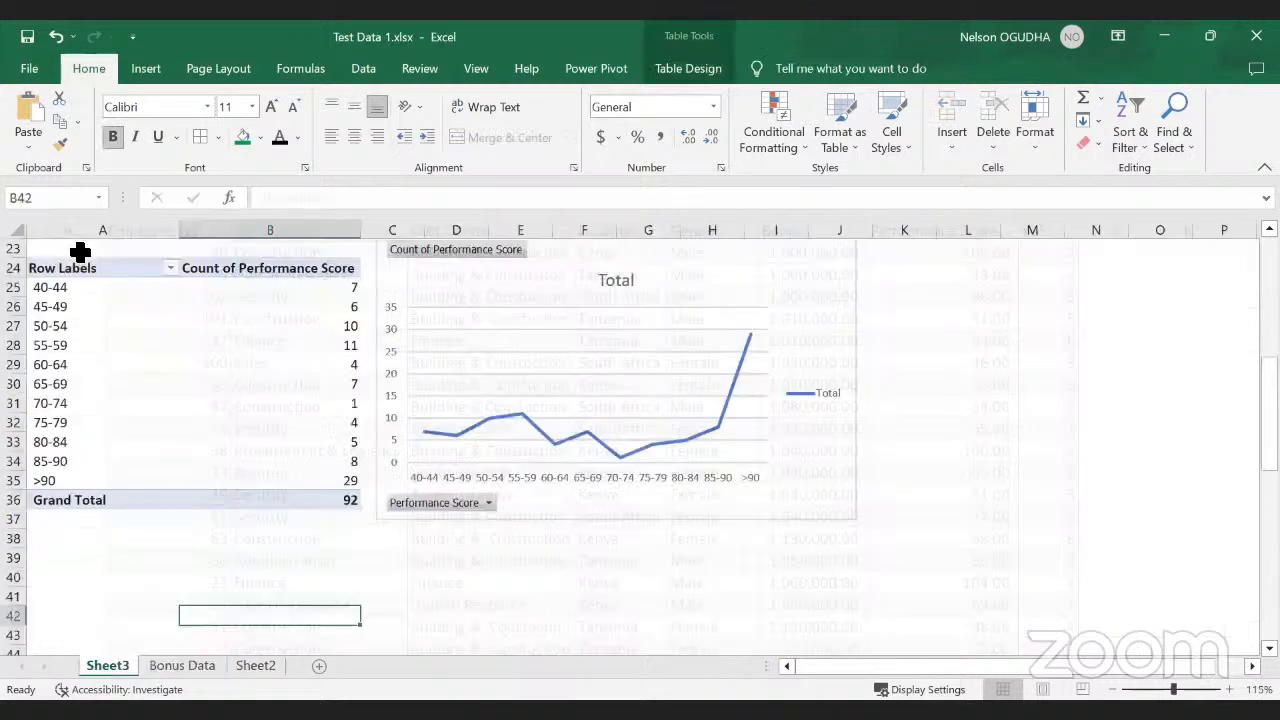
drag(76, 278, 368, 466)
drag(355, 508, 352, 502)
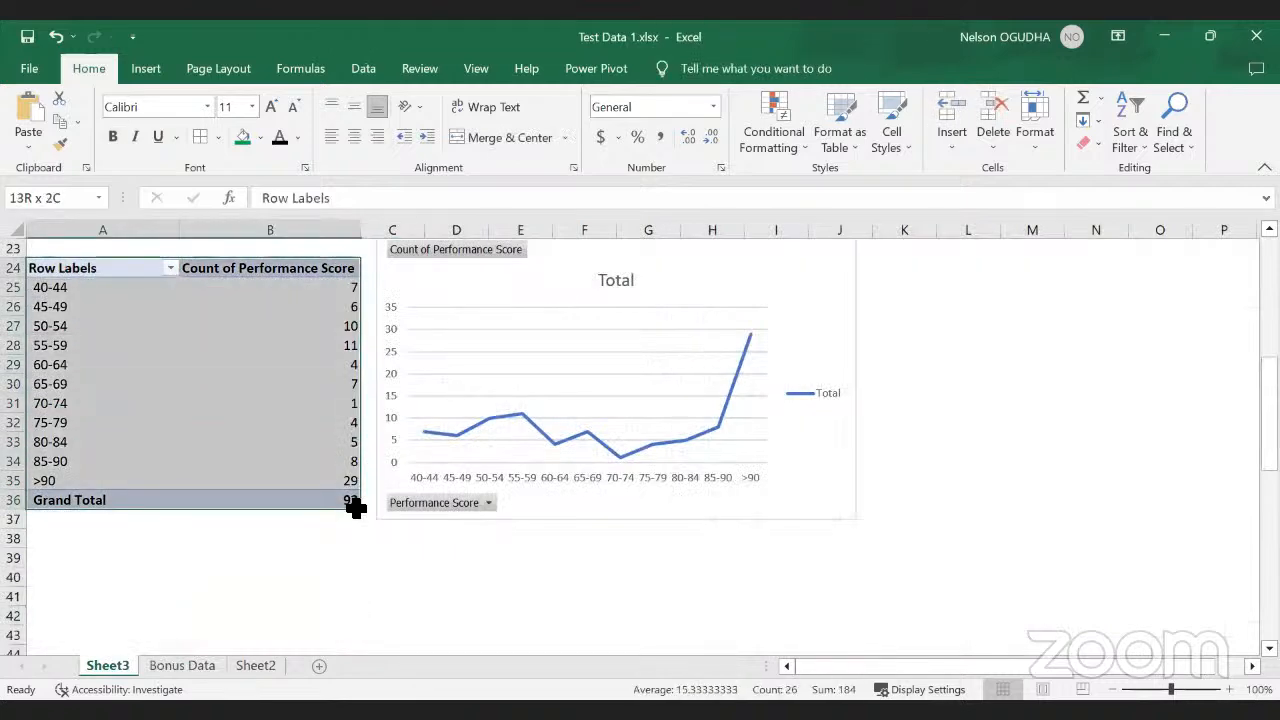
key(ctrl+c)
click(56, 601)
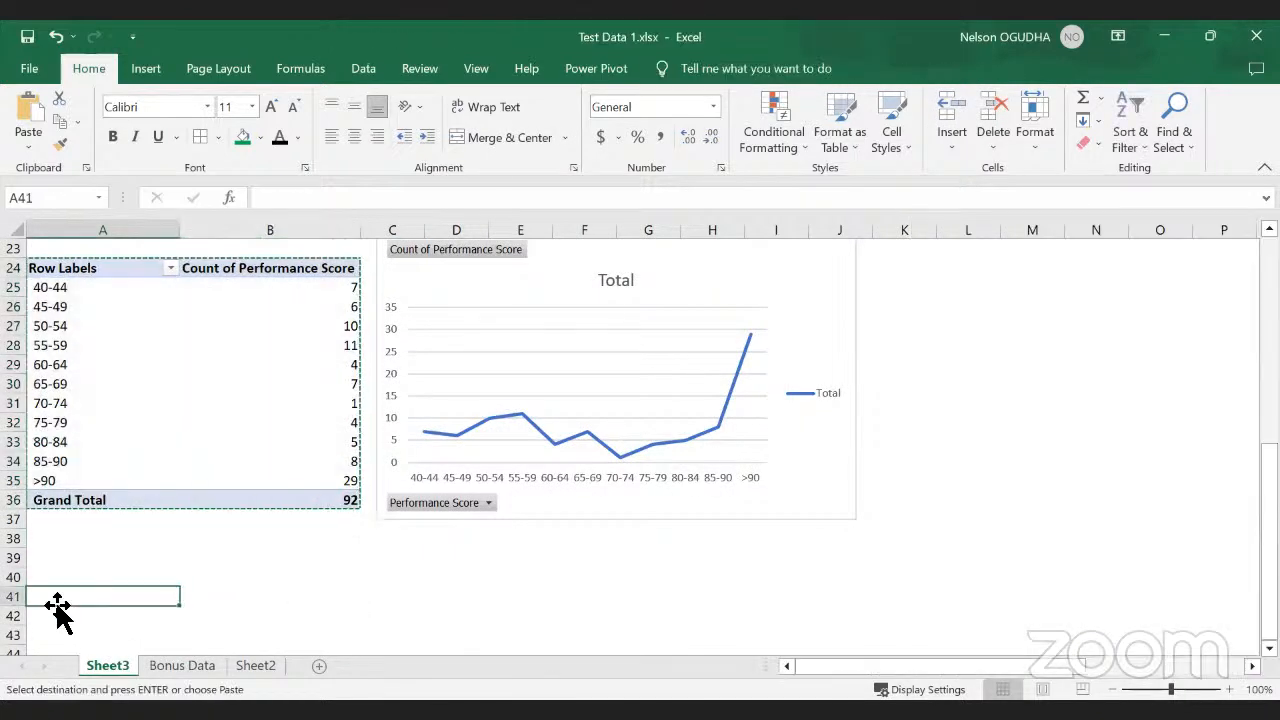
key(ctrl+v)
scroll(206, 483, down, 5)
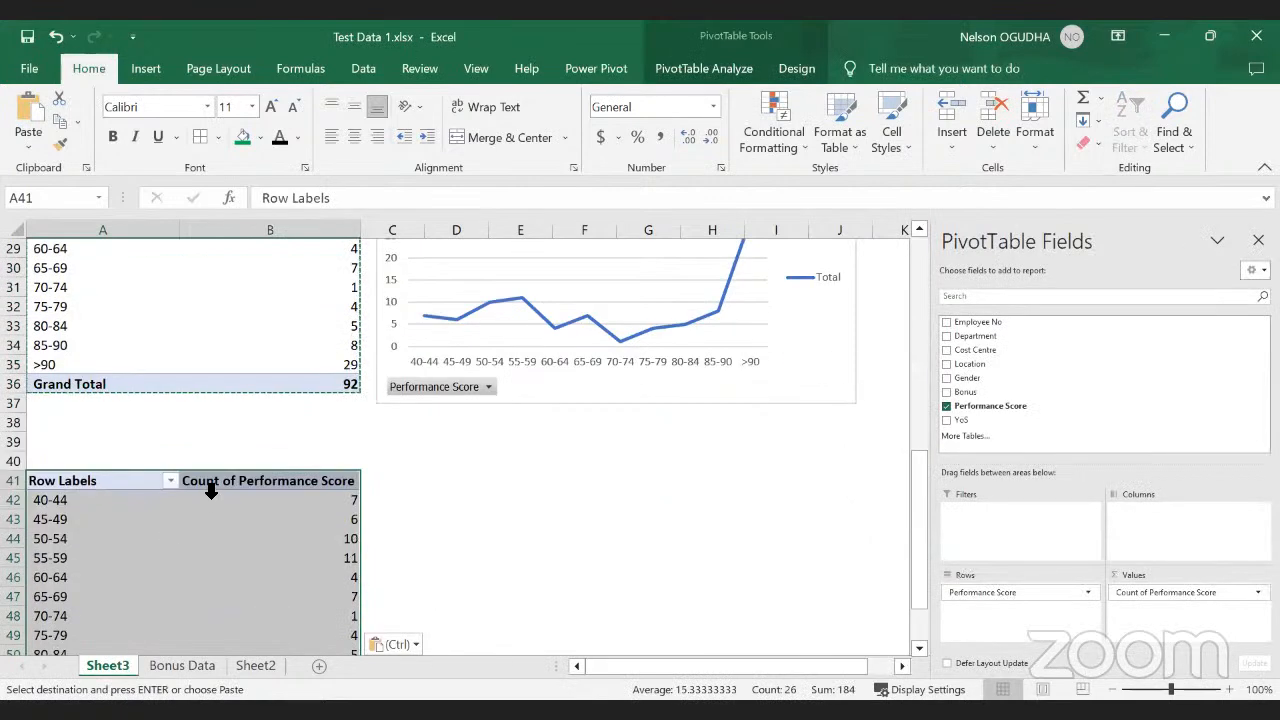
scroll(231, 423, up, 1)
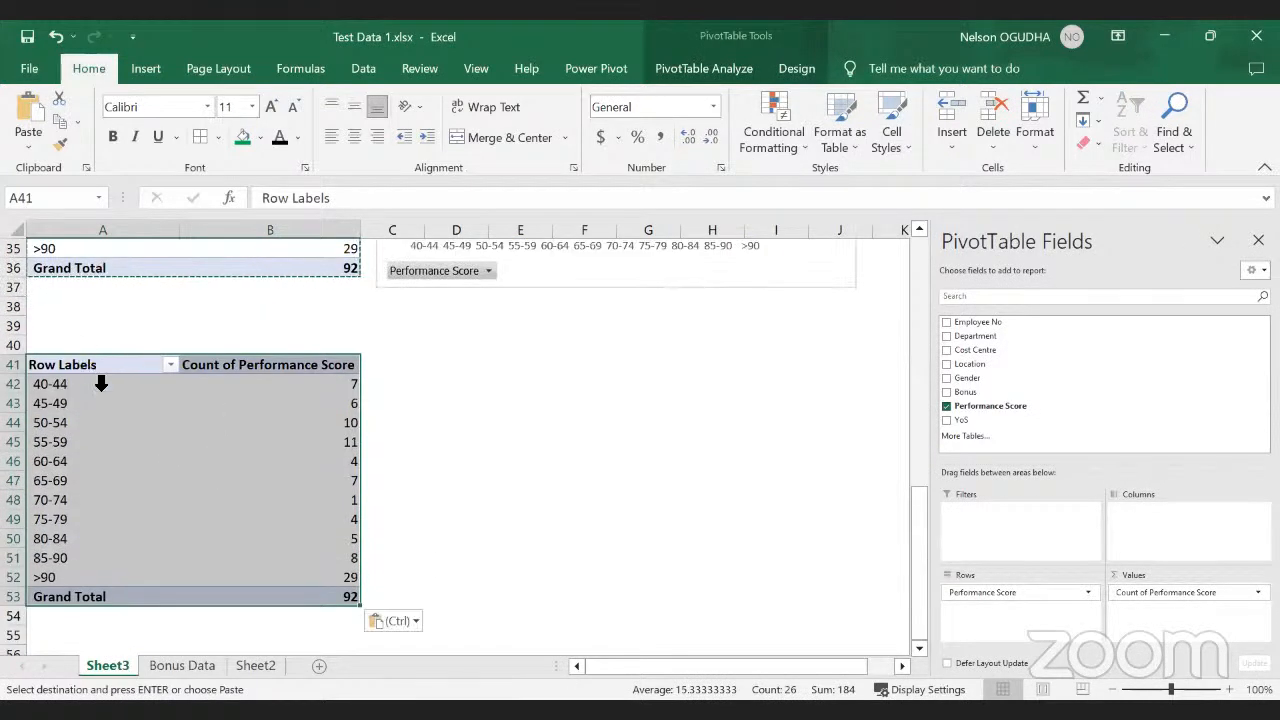
Step: Regroup the copied PivotTable's performance scores in intervals of 20, starting at 40 and ending at 100
click(100, 383)
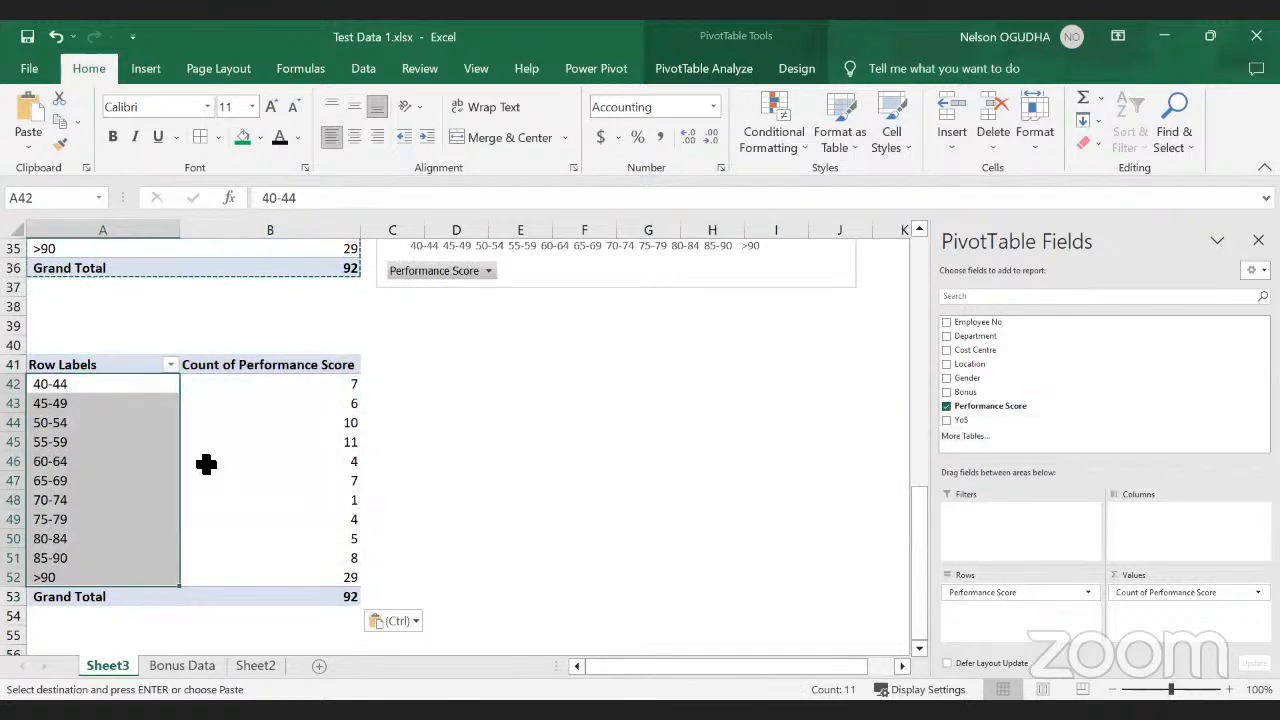
click(125, 390)
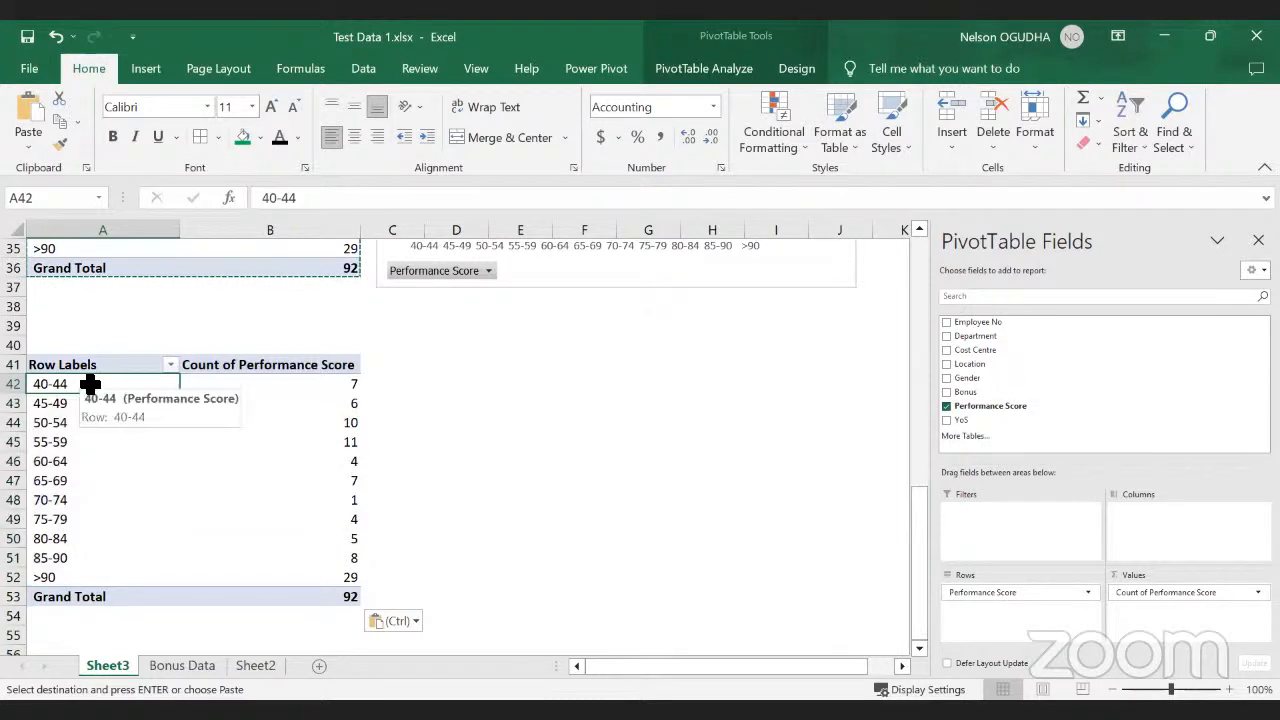
right_click(90, 384)
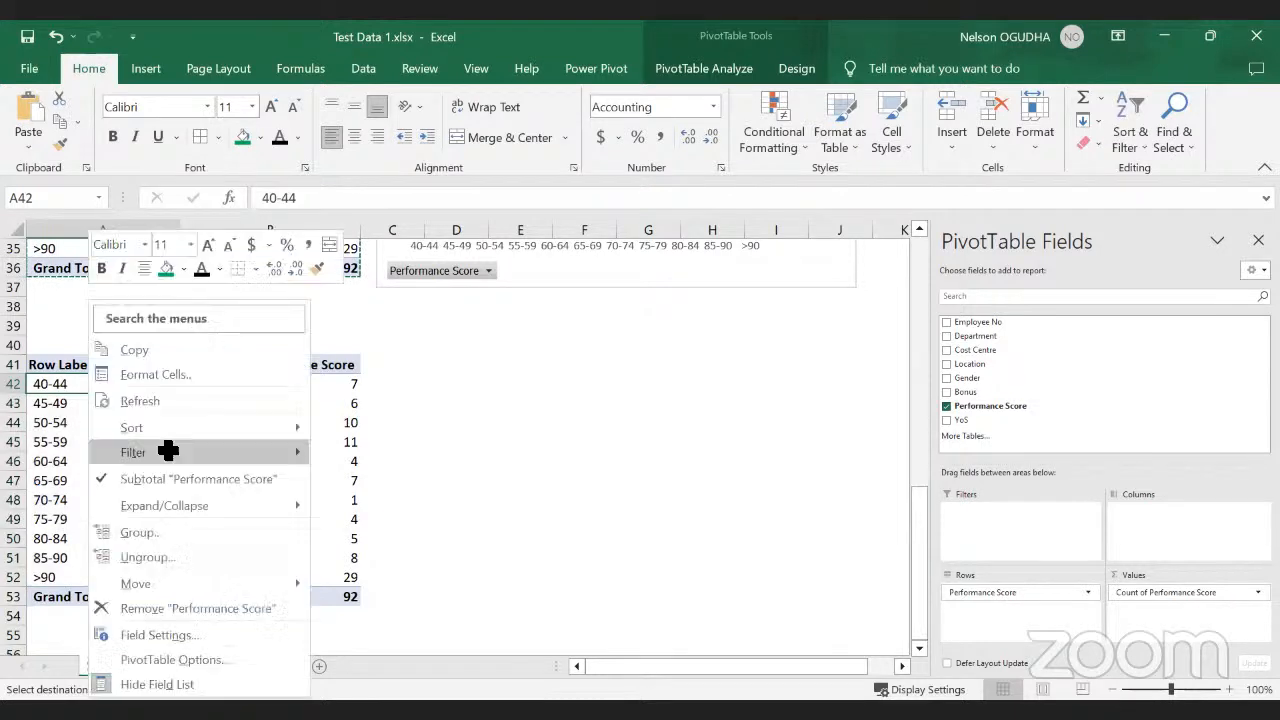
click(204, 523)
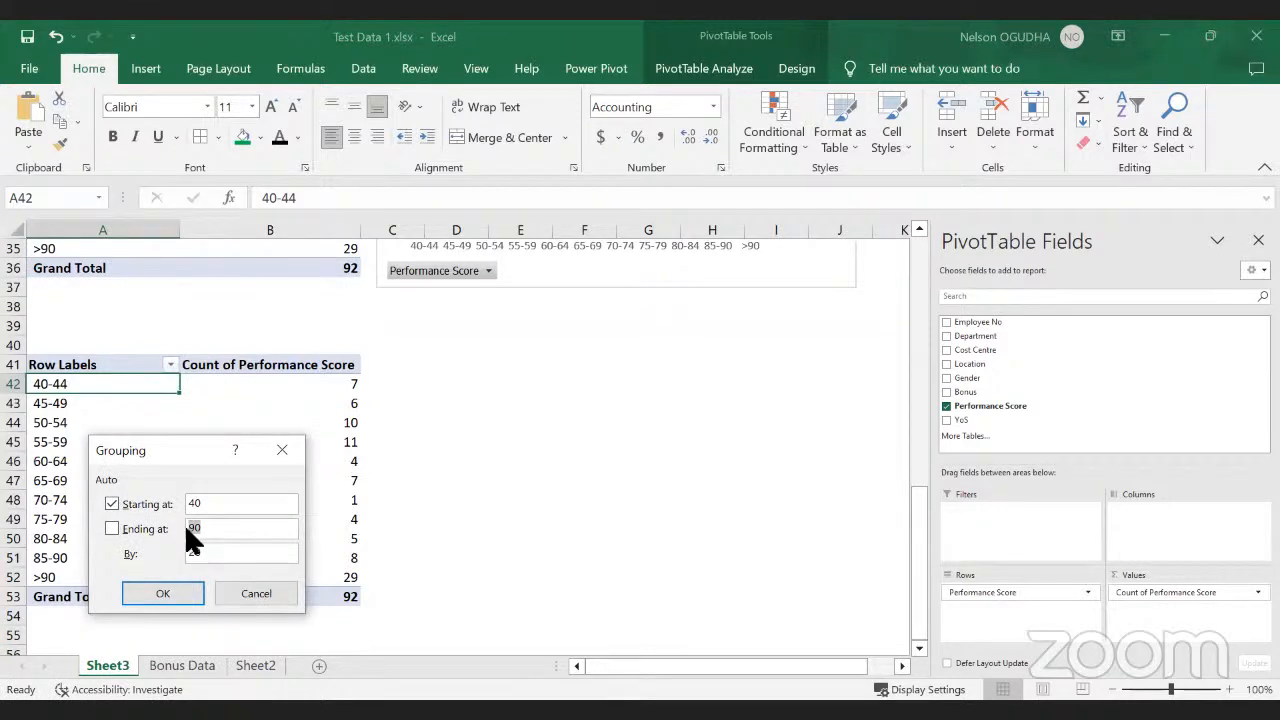
click(174, 594)
Step: Compare the score bands and counts in the copied PivotTable with the original PivotTable and its line chart
scroll(250, 530, up, 4)
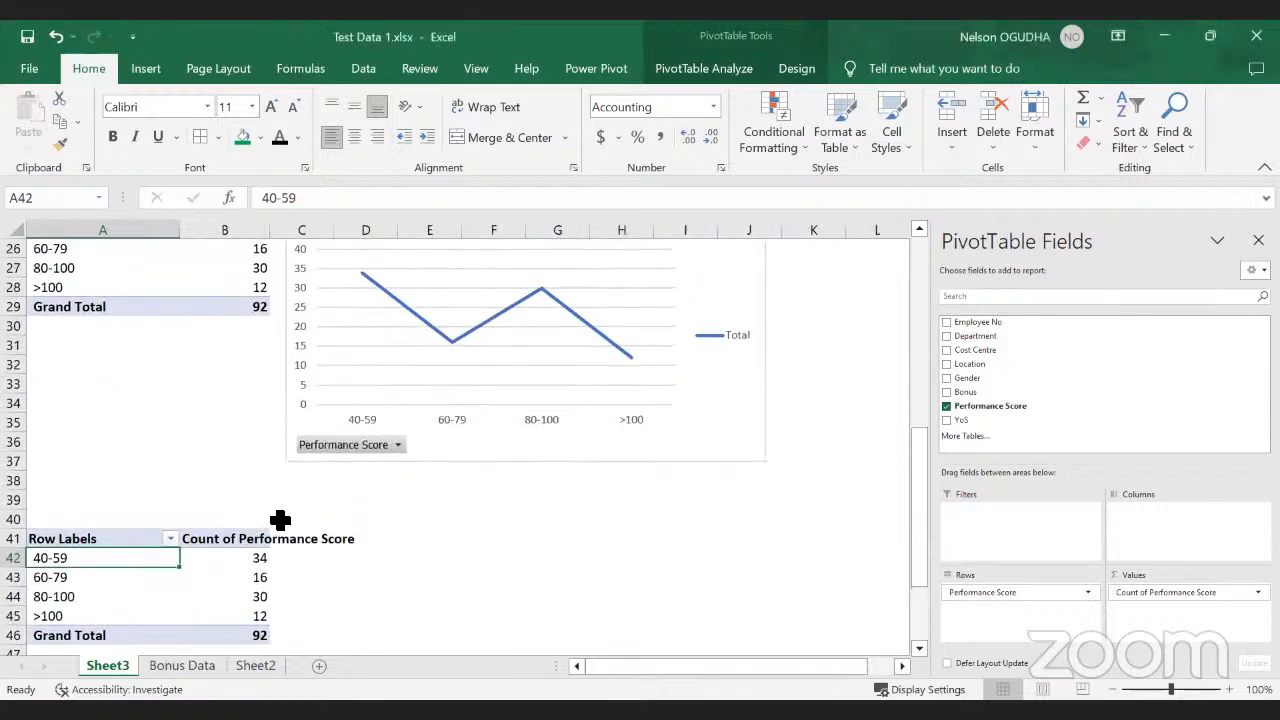
scroll(280, 514, down, 2)
scroll(357, 506, up, 5)
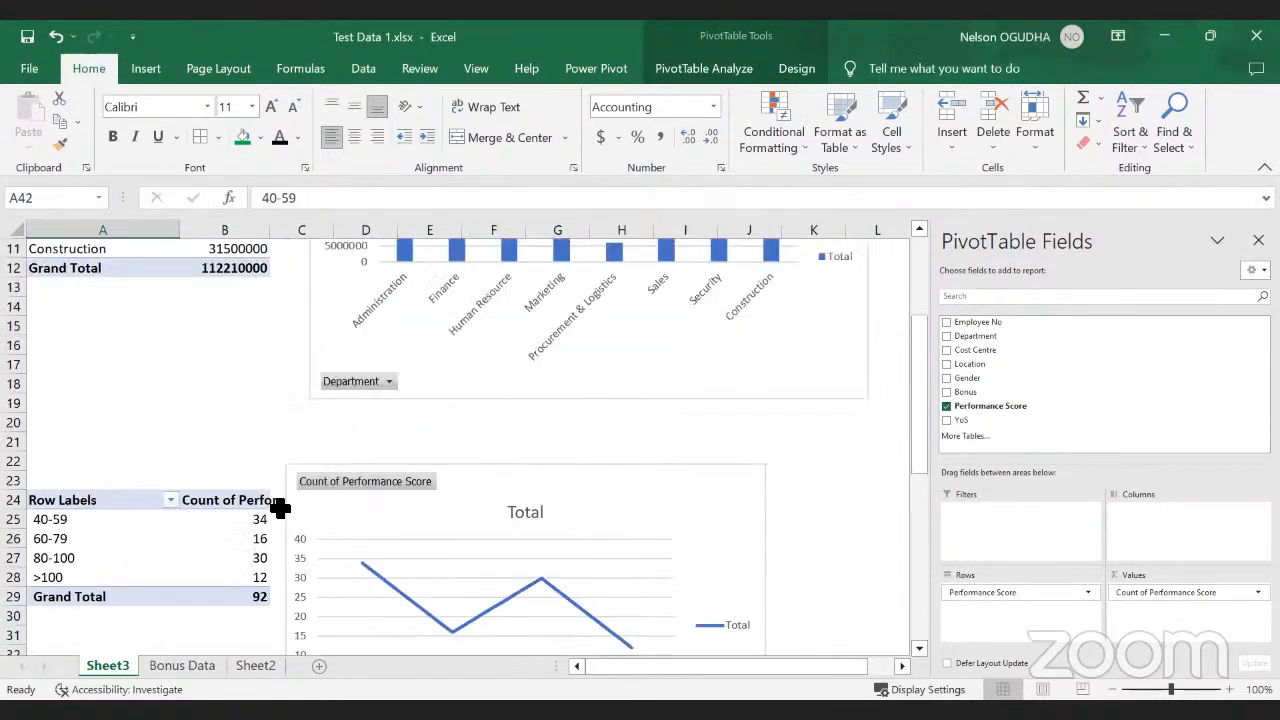
scroll(320, 400, down, 6)
click(228, 482)
click(208, 558)
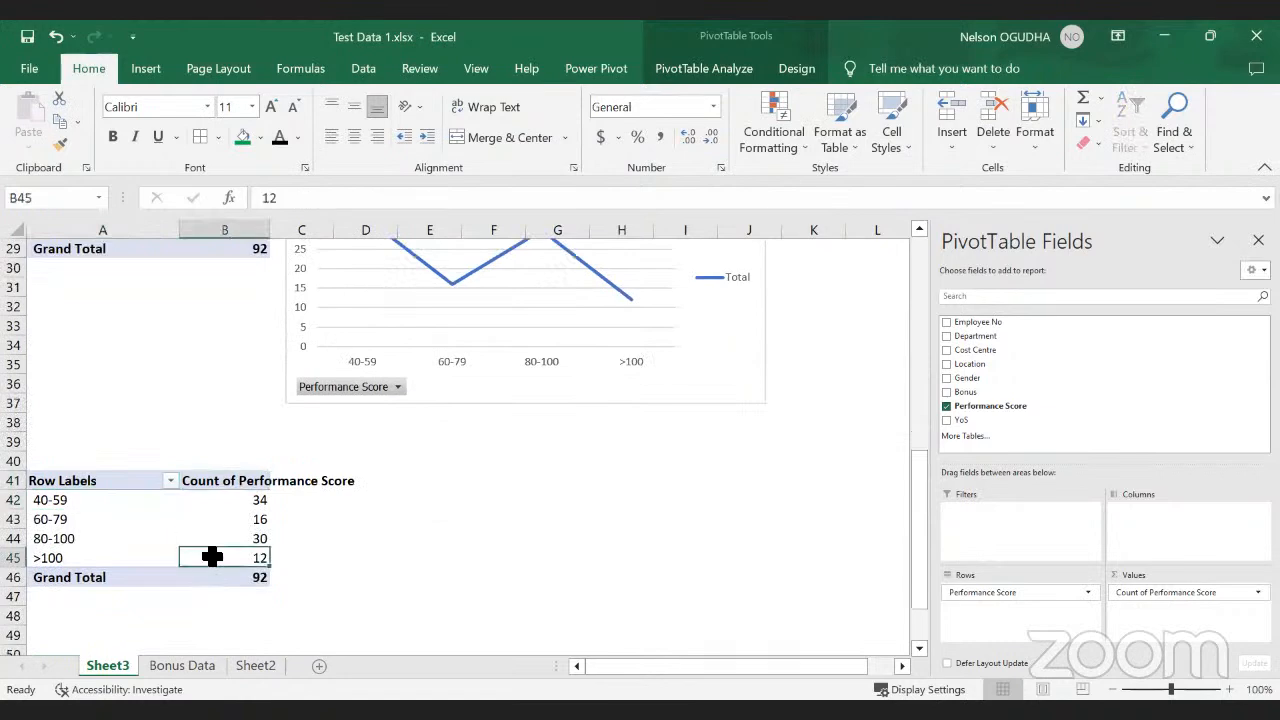
scroll(214, 538, up, 3)
scroll(214, 538, up, 3)
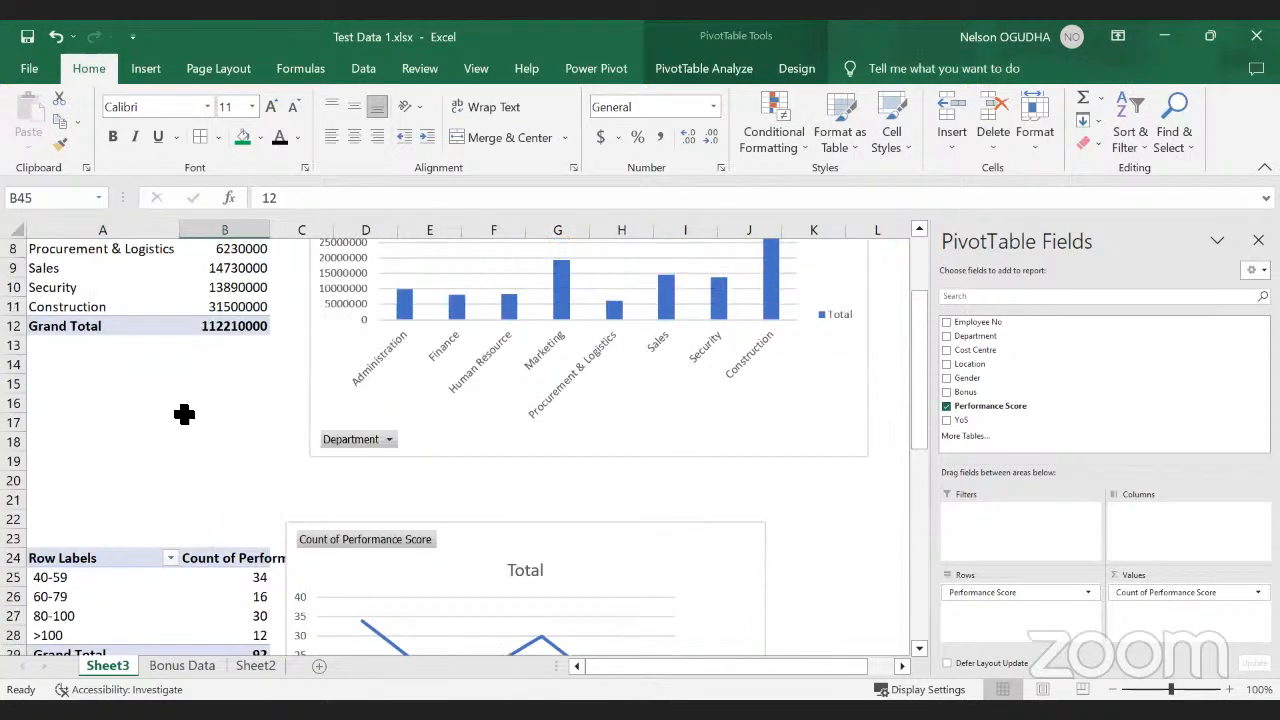
scroll(189, 474, down, 3)
scroll(208, 432, down, 5)
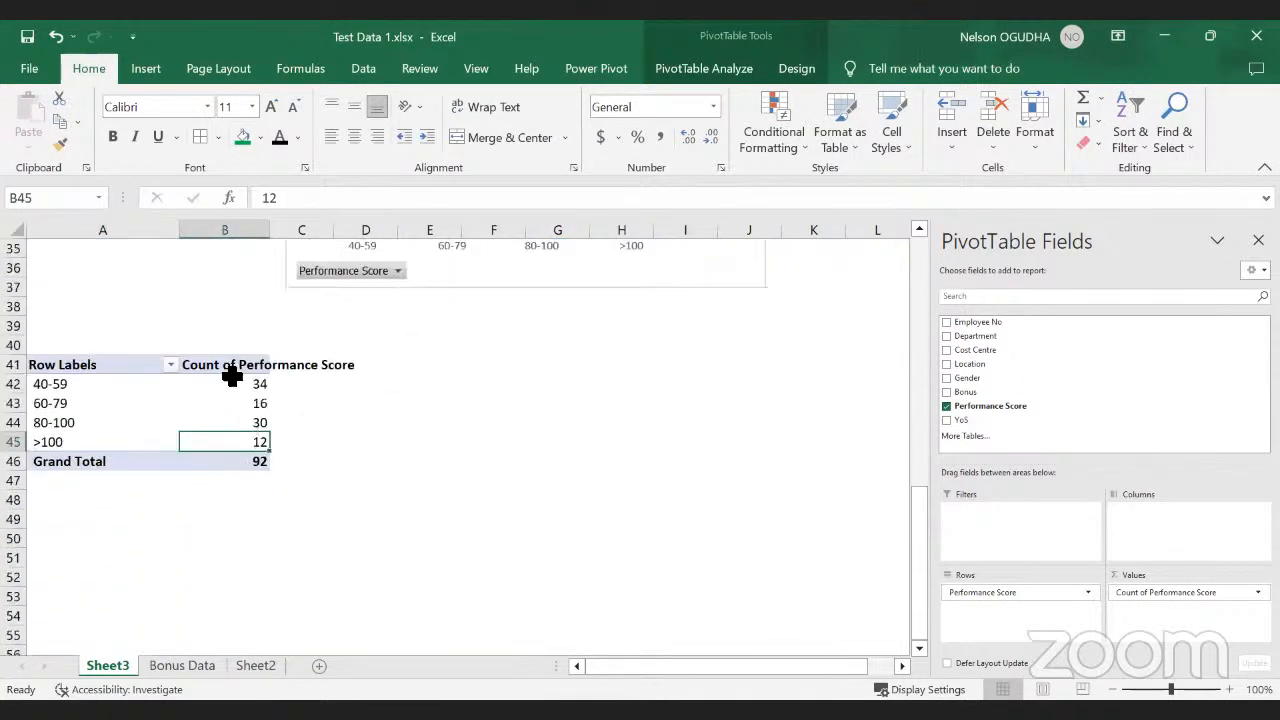
Step: Extract the employee records behind the copied PivotTable's 60-79 count to a new sheet, and return to Sheet3
click(231, 370)
click(222, 423)
double_click(224, 404)
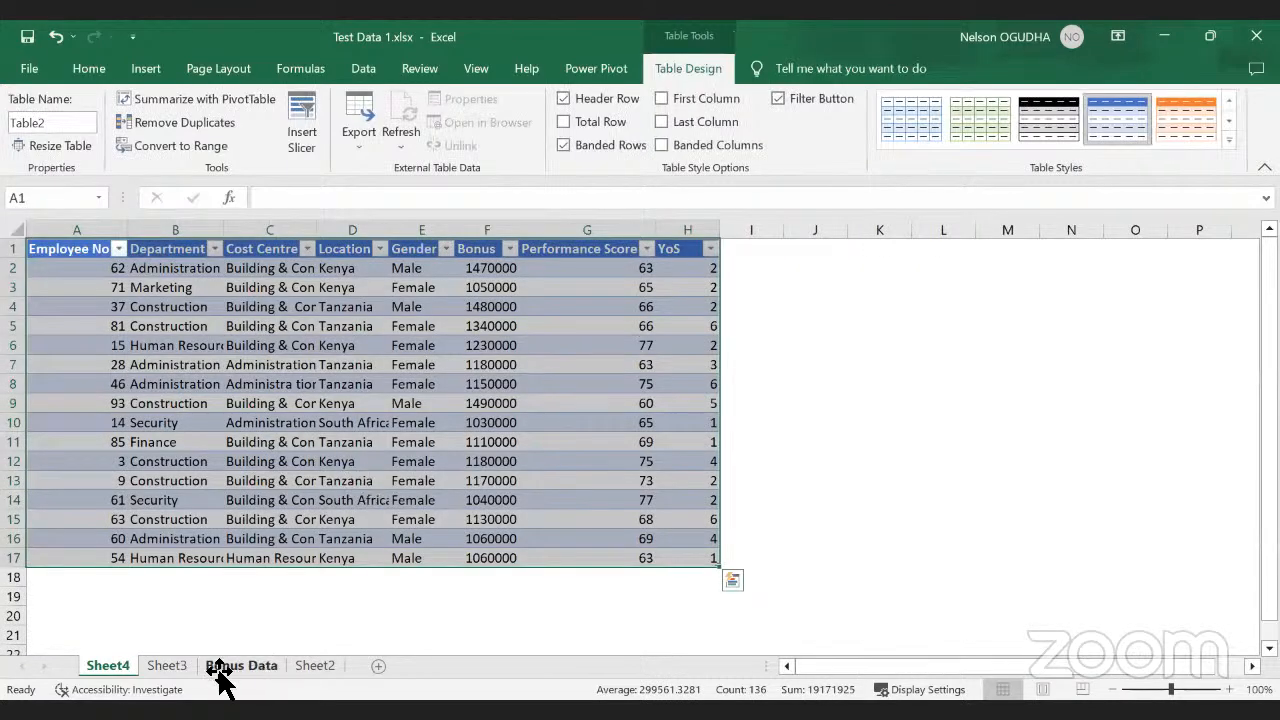
click(181, 665)
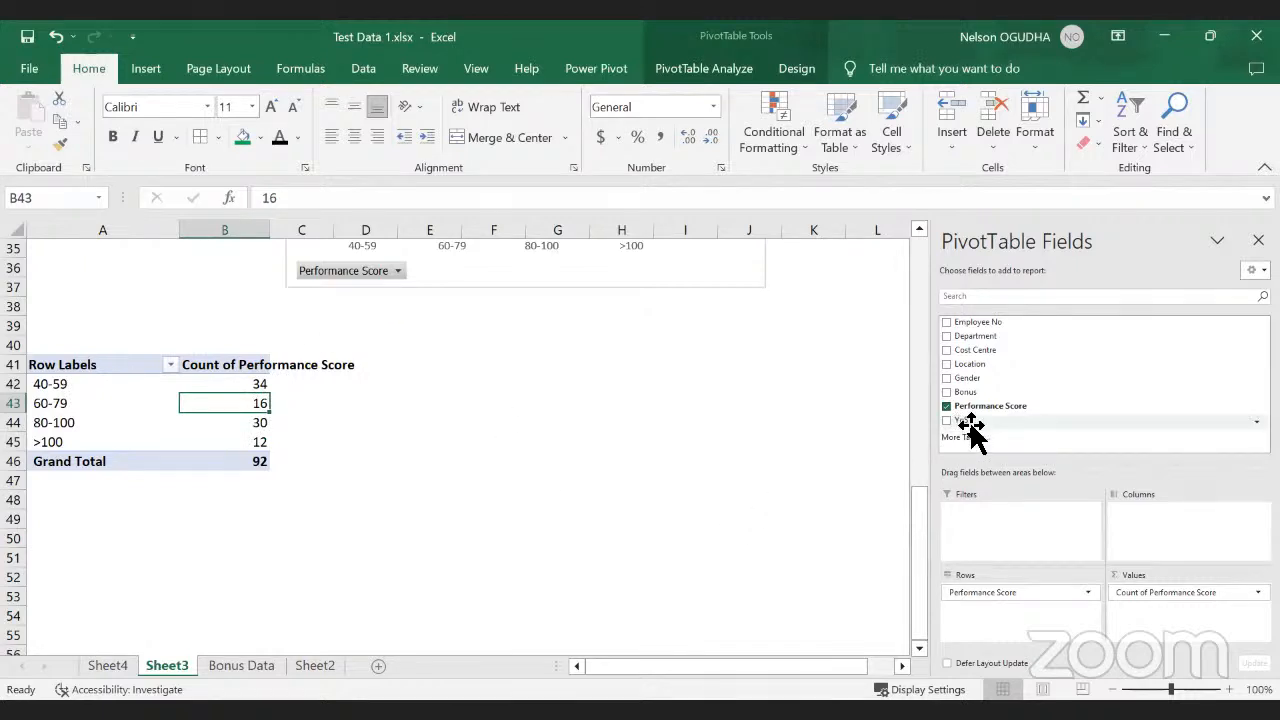
Step: Add YoS as the column field of the copied PivotTable to split each performance band by years of service
drag(972, 425, 1147, 537)
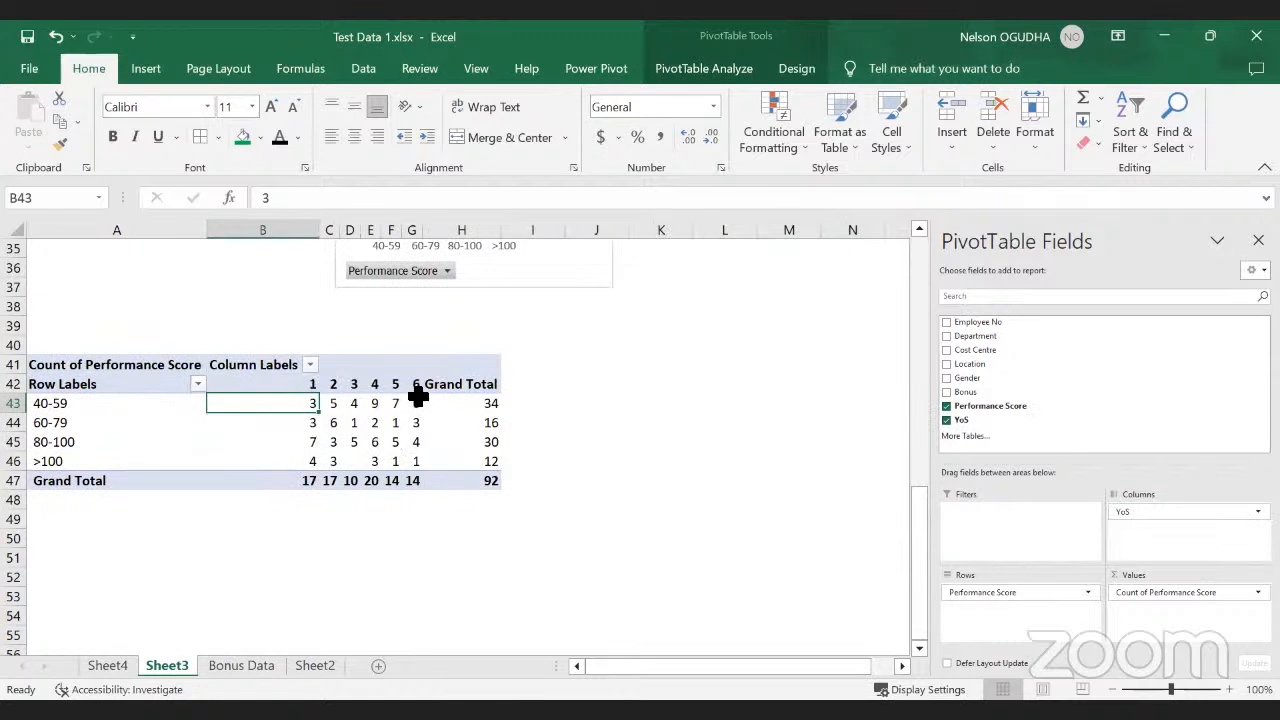
click(622, 506)
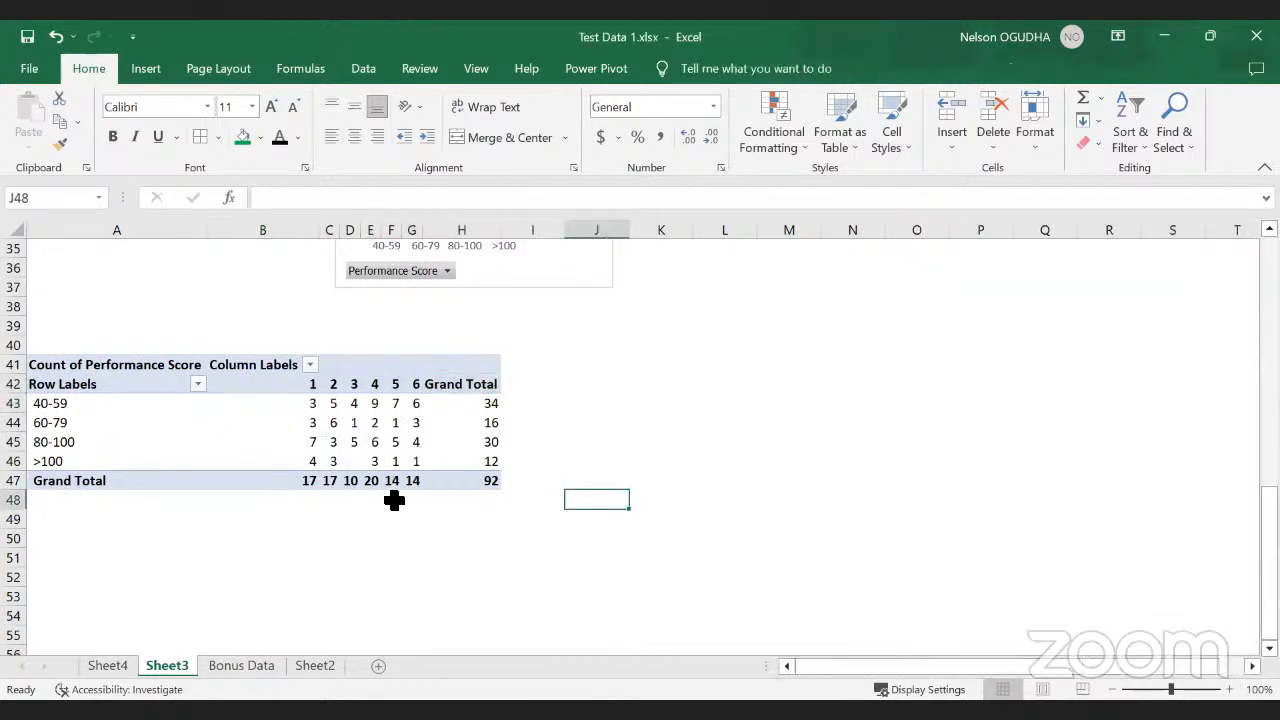
click(352, 420)
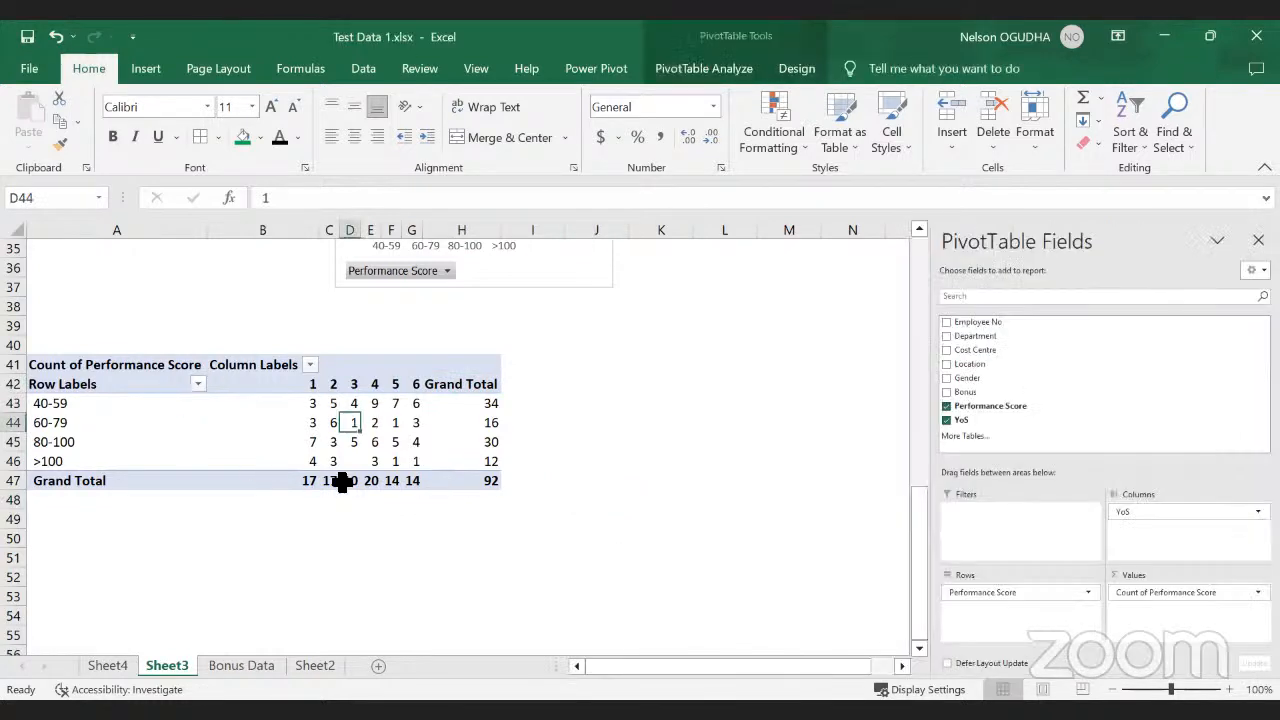
scroll(395, 450, up, 3)
scroll(337, 500, down, 2)
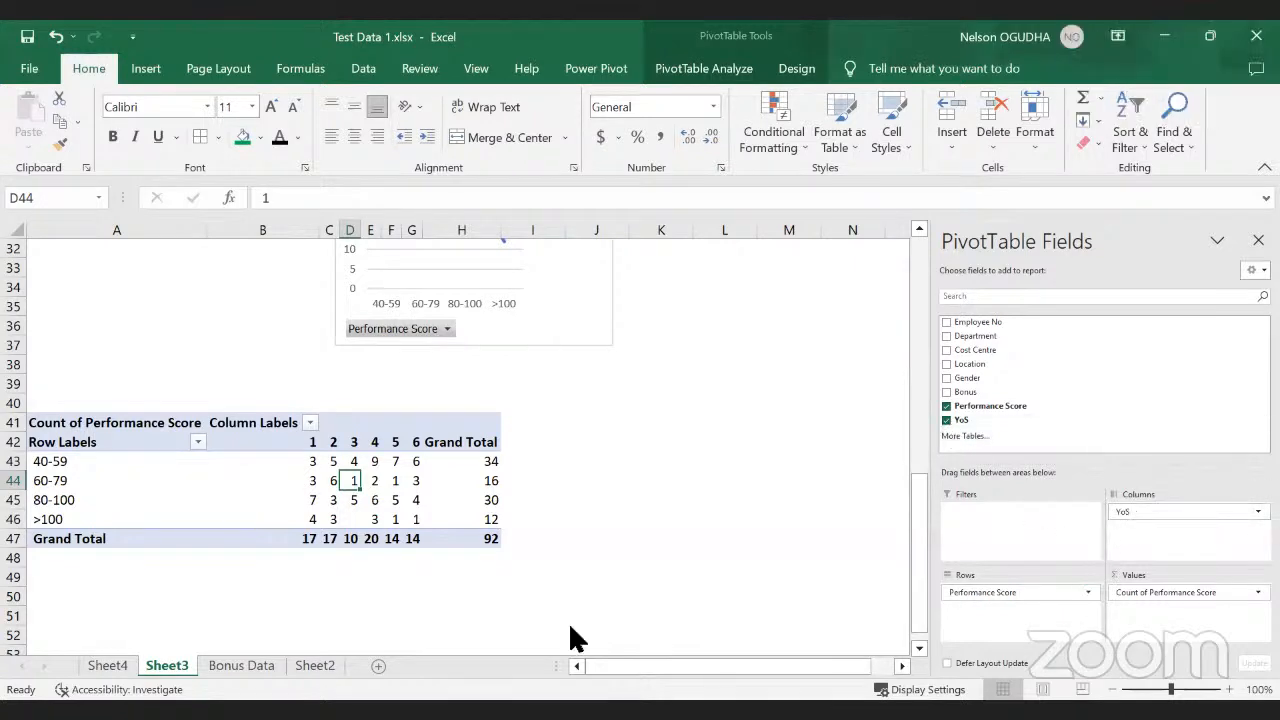
Step: Insert a combined PivotChart and PivotTable from the Bonus Data table, placed on the existing worksheet at Sheet3!$A$52
click(240, 665)
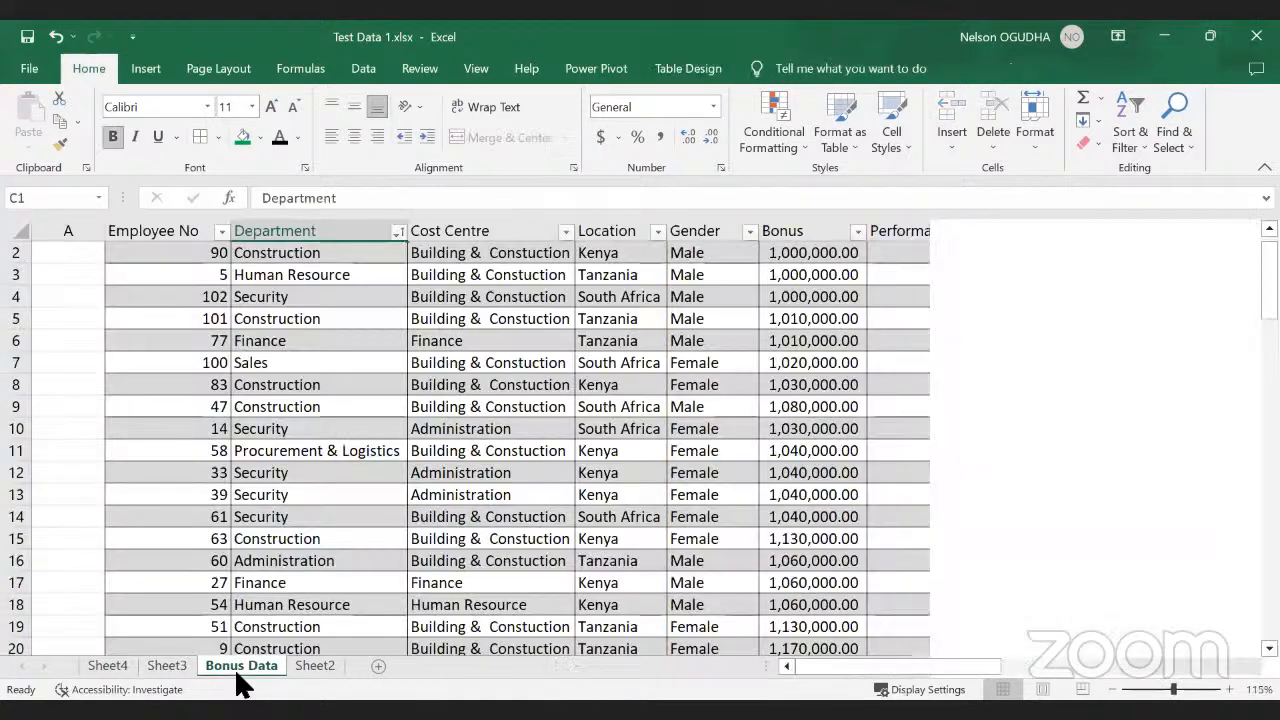
click(650, 432)
ctrl+scroll(652, 440, up, 1)
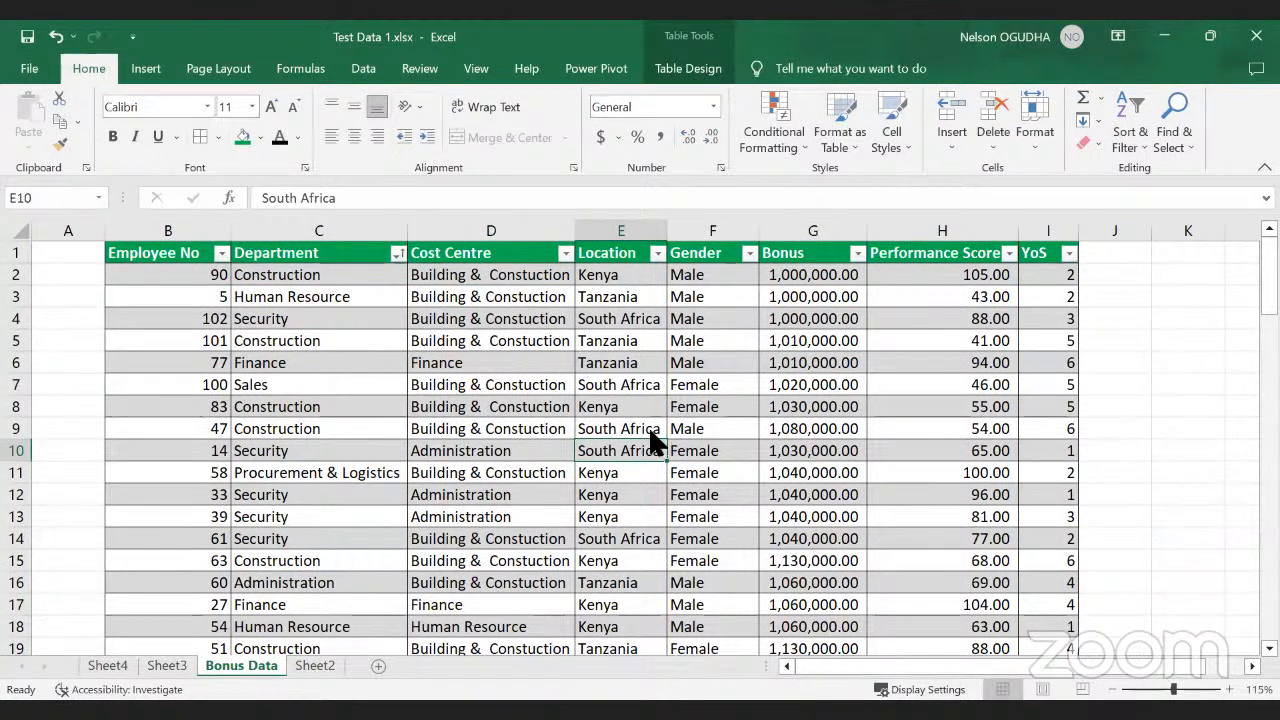
click(138, 257)
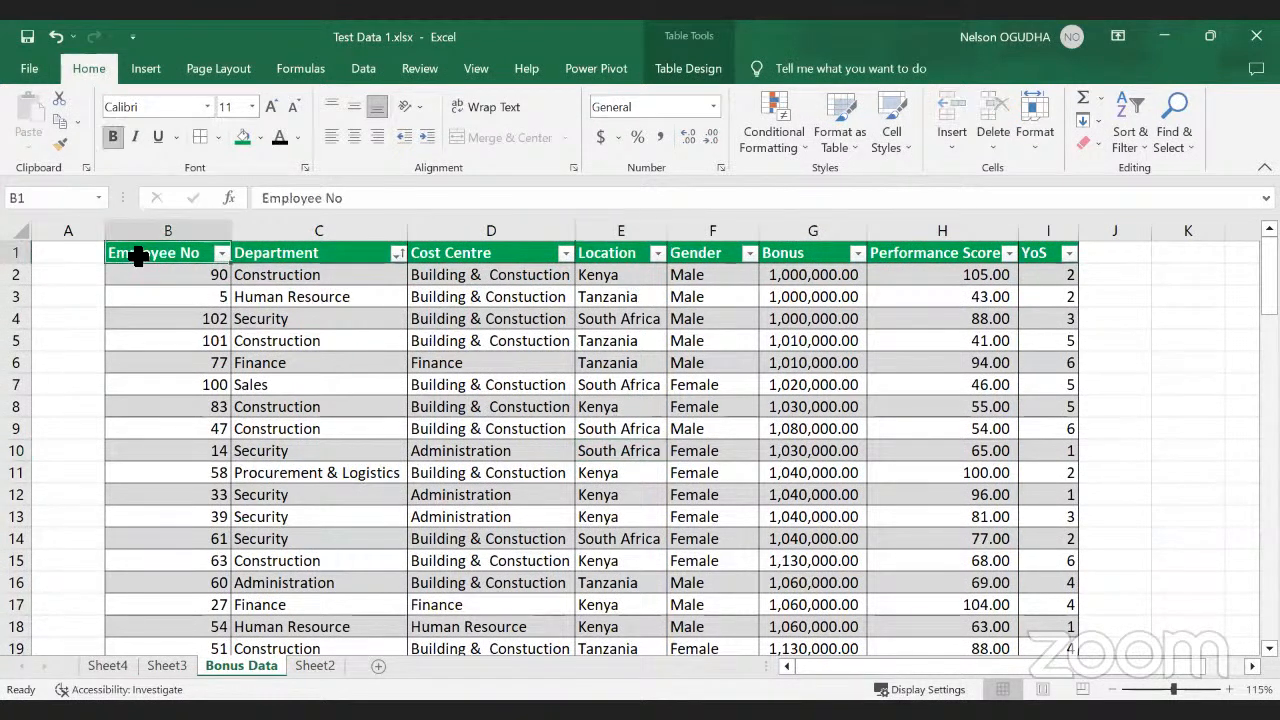
click(292, 260)
click(155, 72)
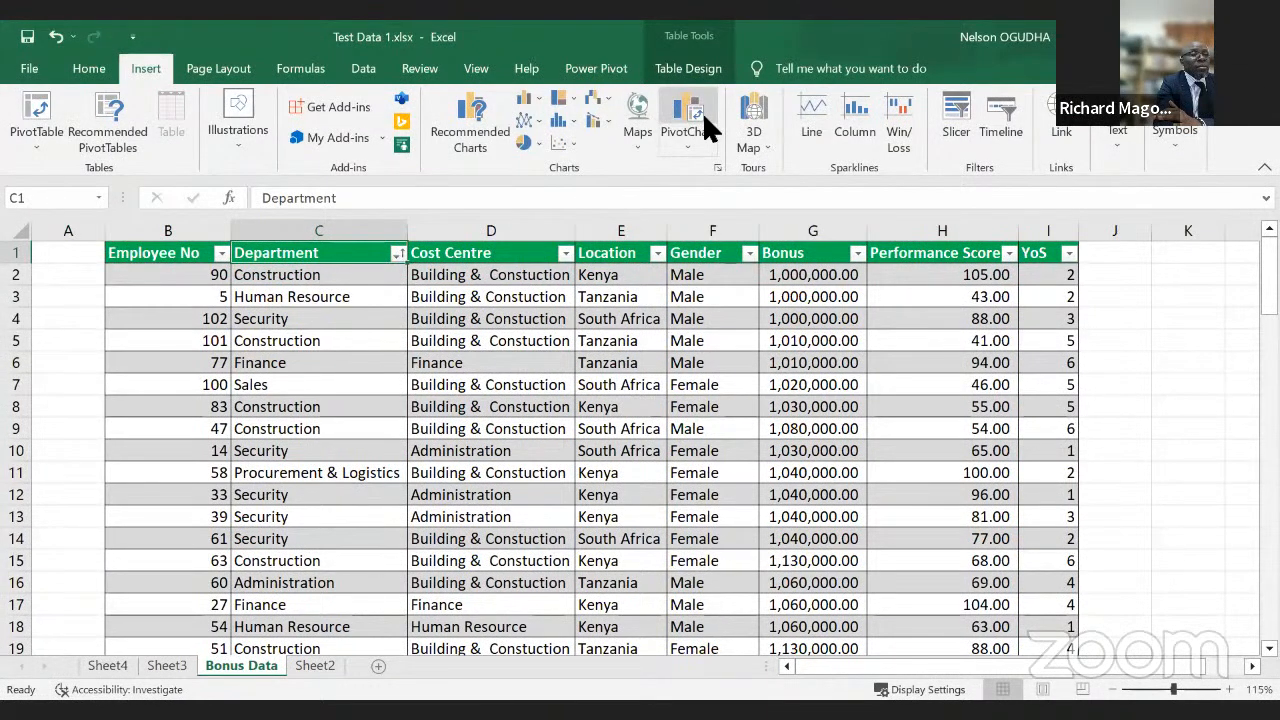
click(688, 140)
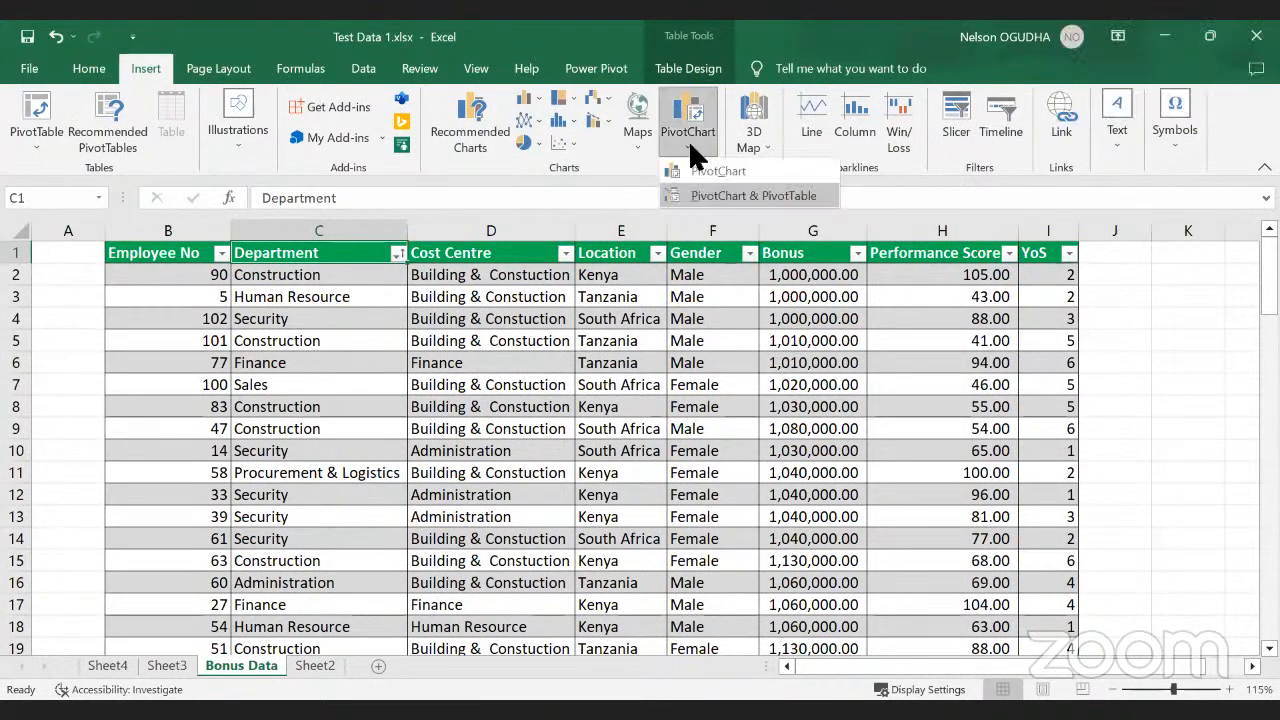
click(724, 198)
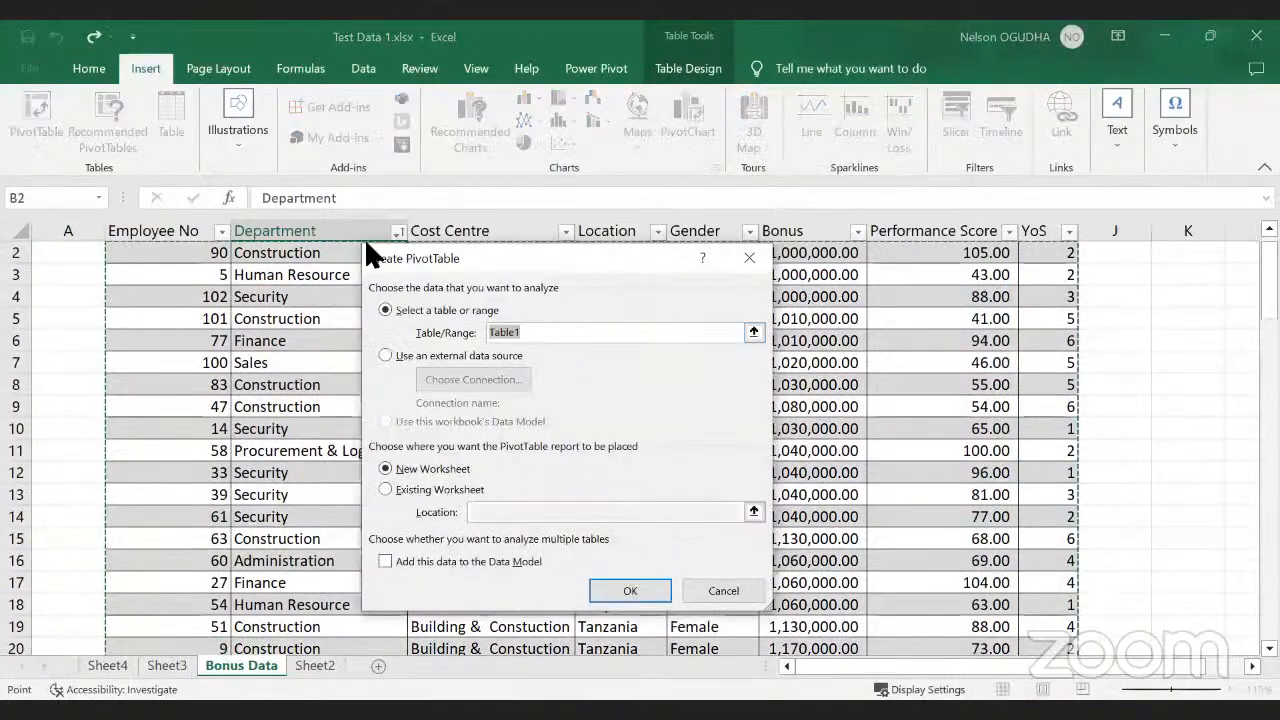
click(400, 488)
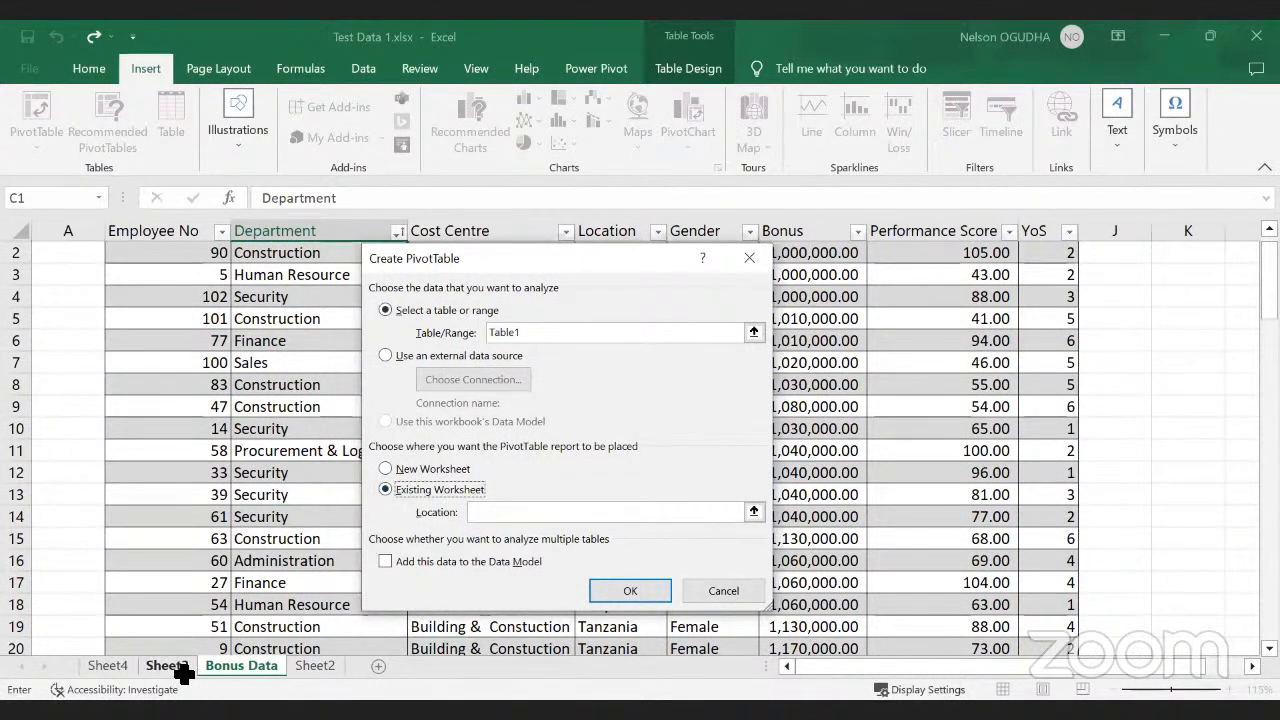
click(476, 512)
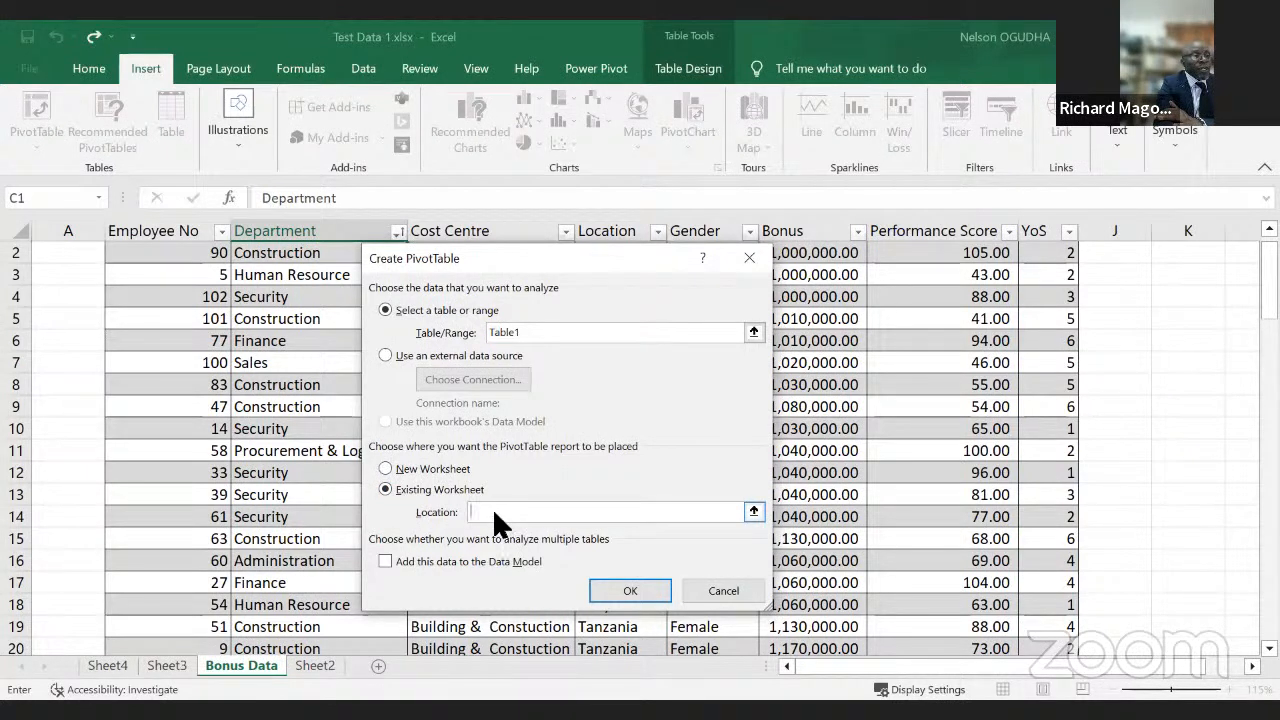
click(163, 667)
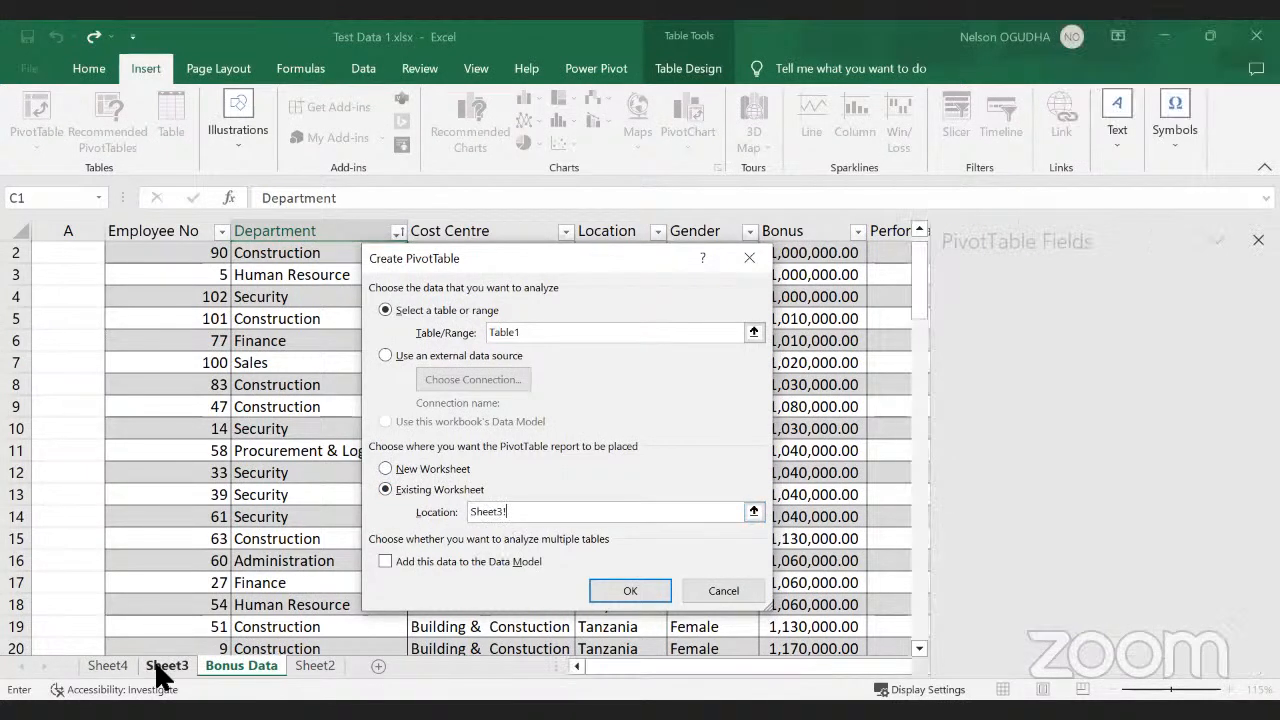
scroll(243, 557, down, 6)
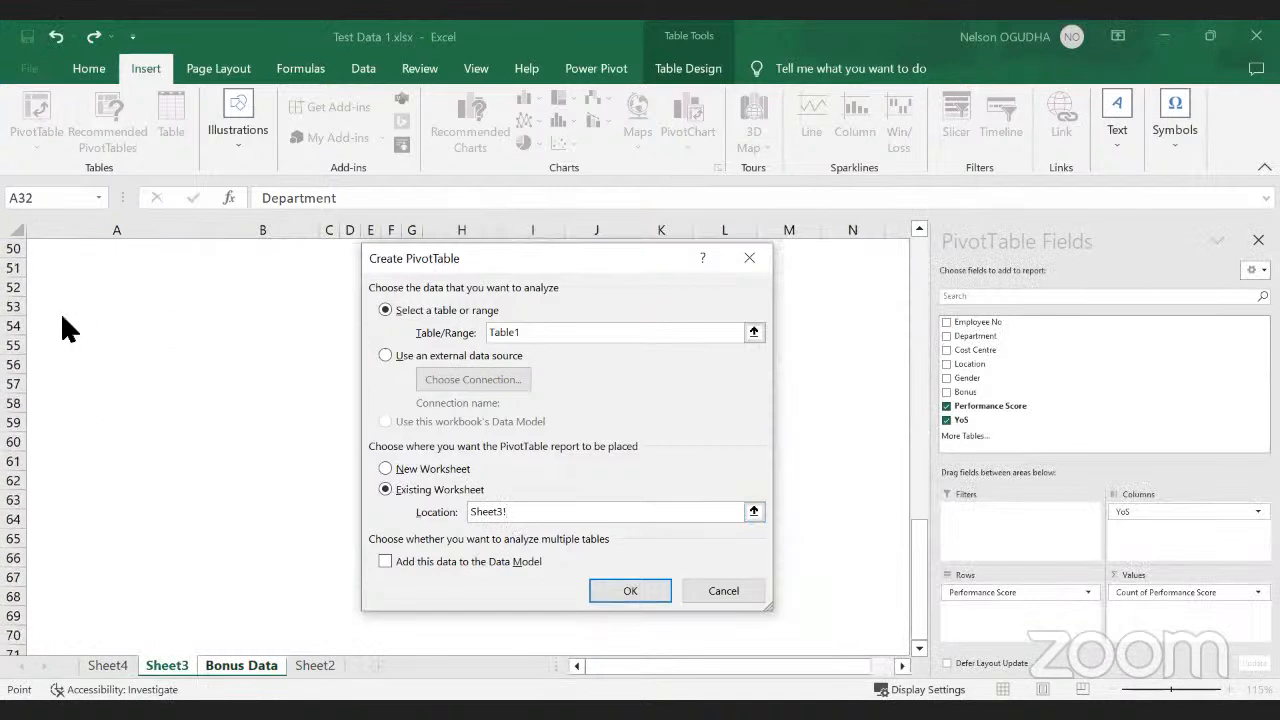
click(63, 287)
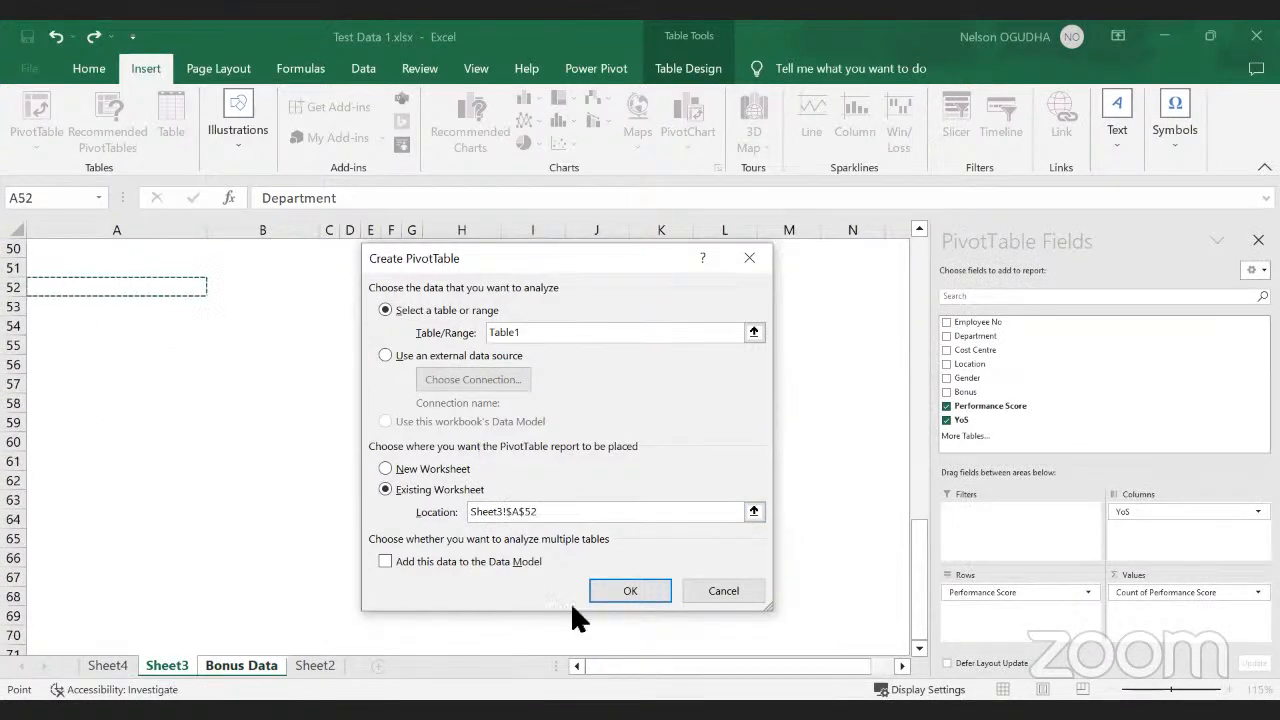
click(630, 592)
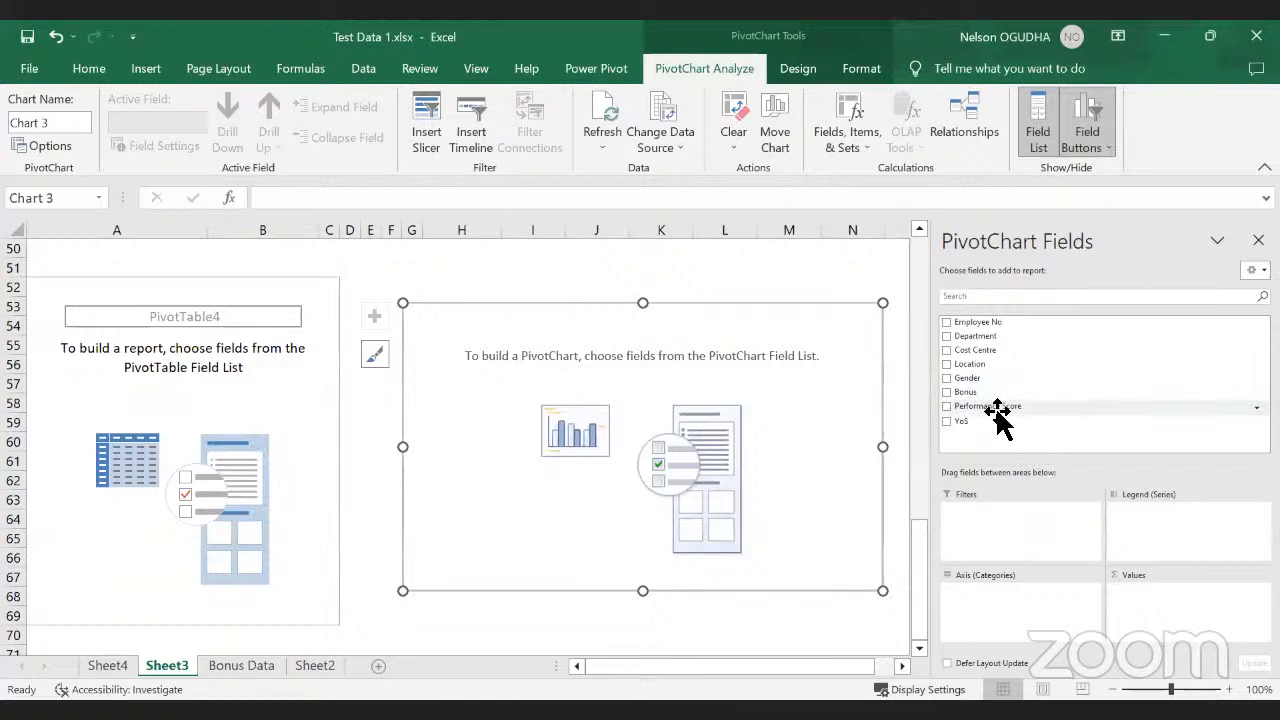
Step: Build the new PivotChart with Performance Score as axis, YoS as legend and Count of Performance Score as values, clear of its PivotTable
drag(995, 407, 1010, 613)
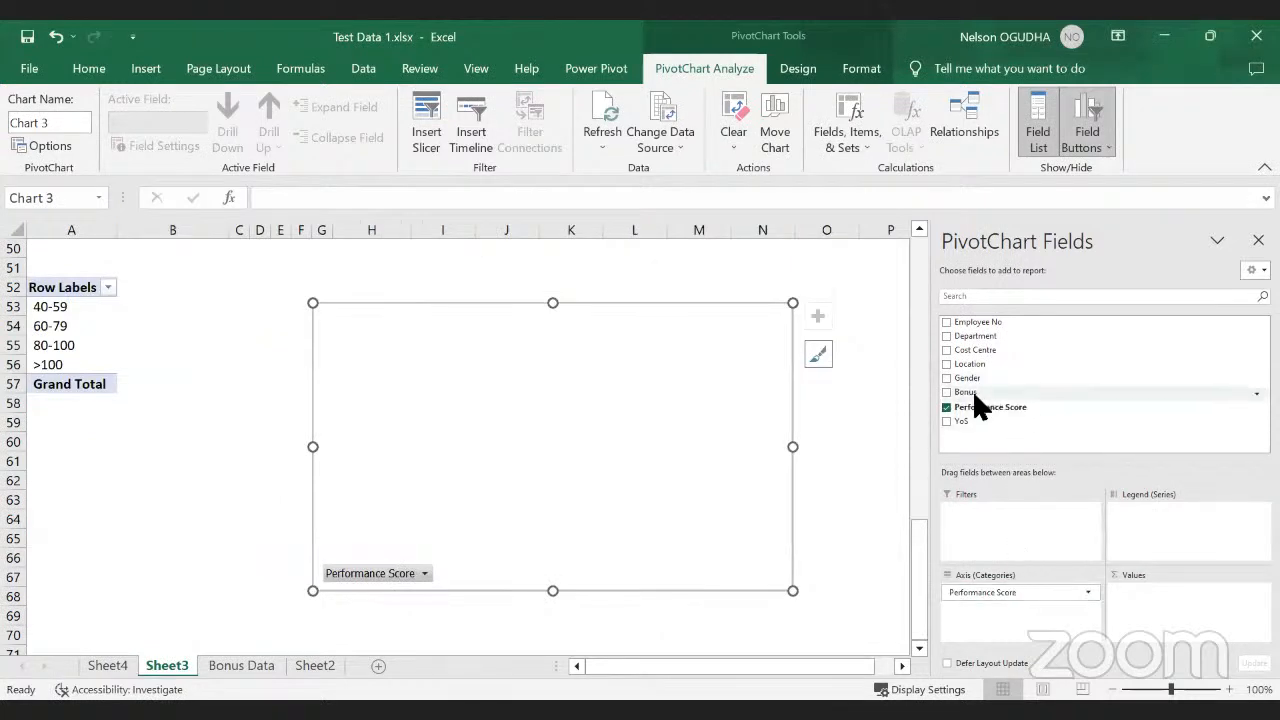
drag(964, 413, 1168, 538)
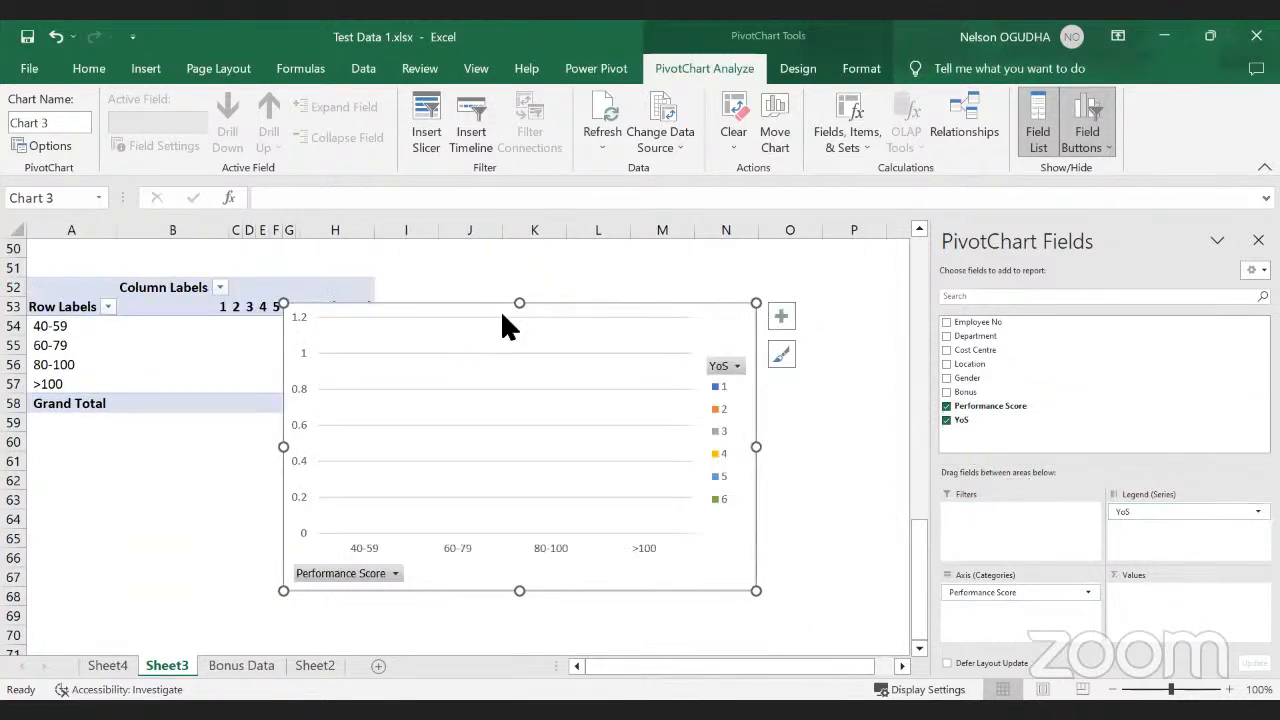
drag(523, 315, 639, 270)
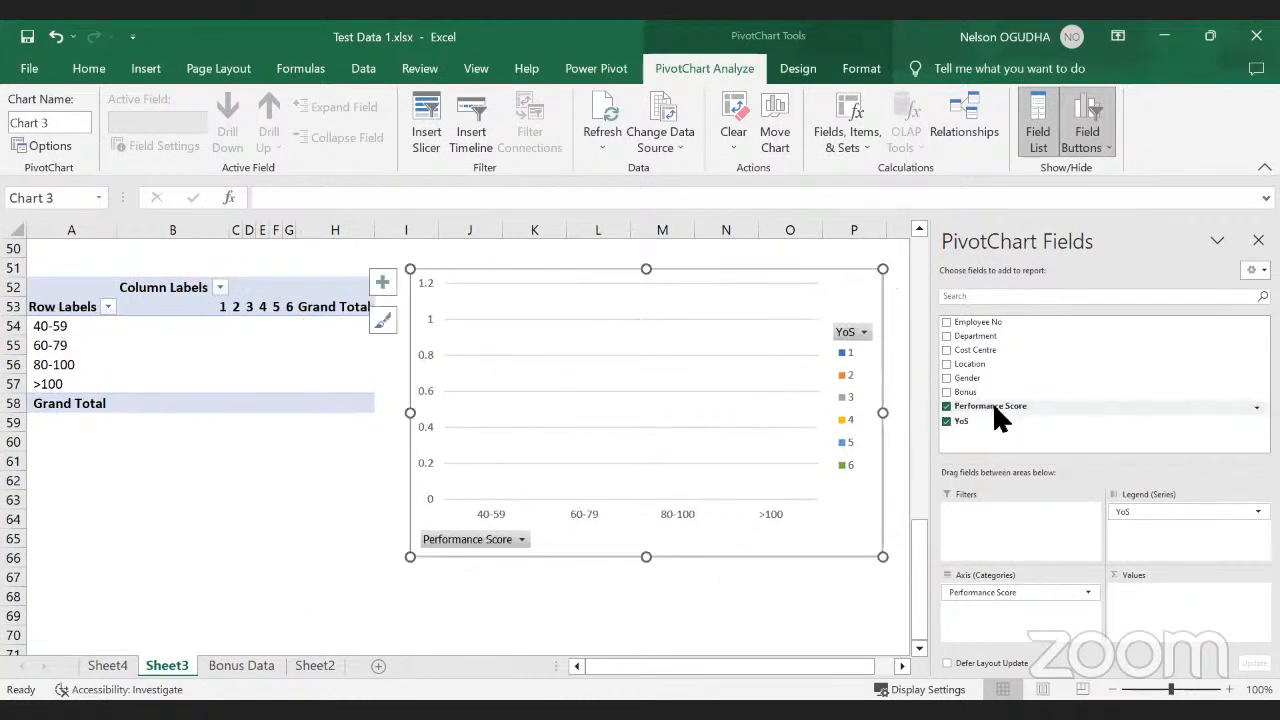
drag(992, 404, 1166, 598)
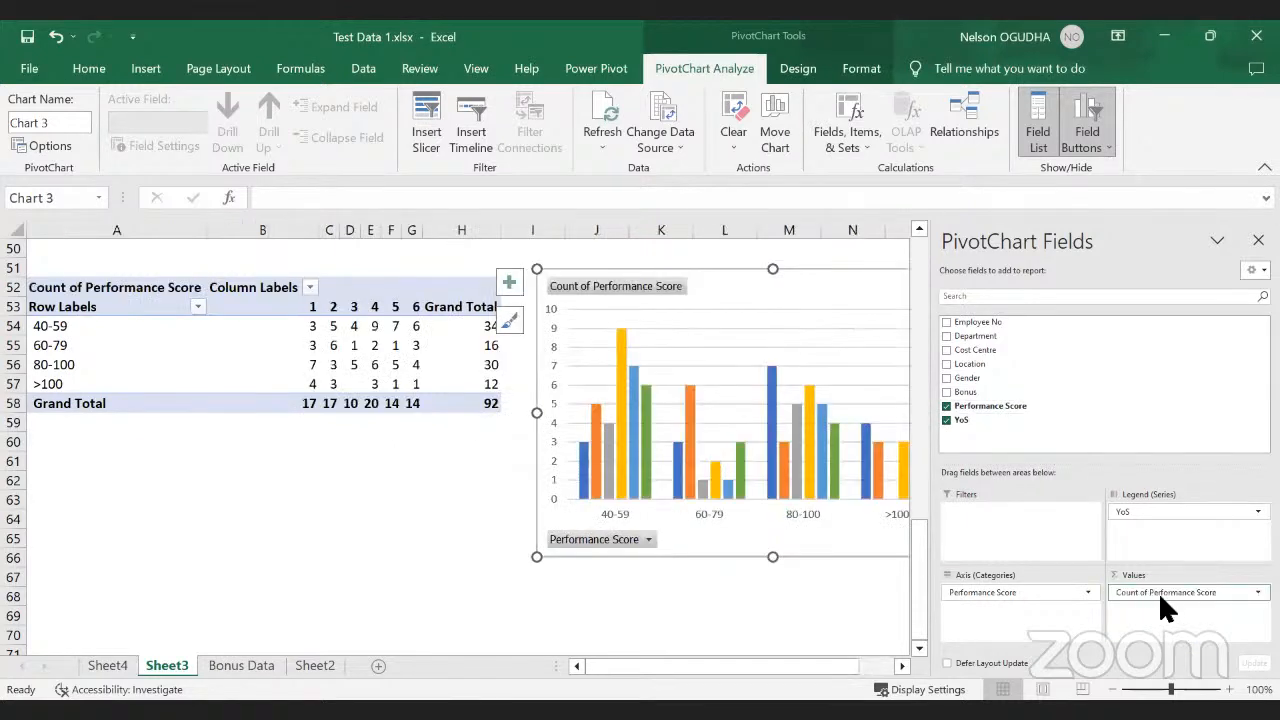
drag(737, 286, 768, 290)
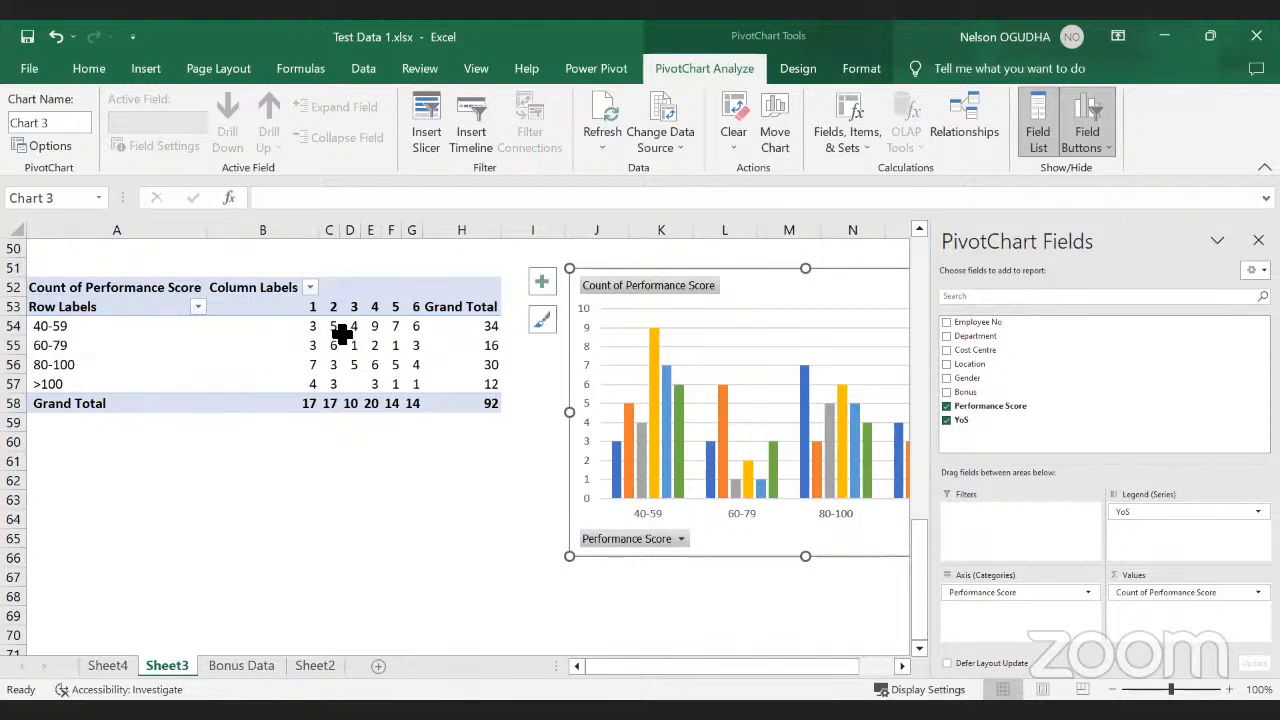
Step: Group the YoS column labels of the new PivotTable from 1 to 6 in intervals of 2
drag(42, 328, 46, 384)
click(60, 326)
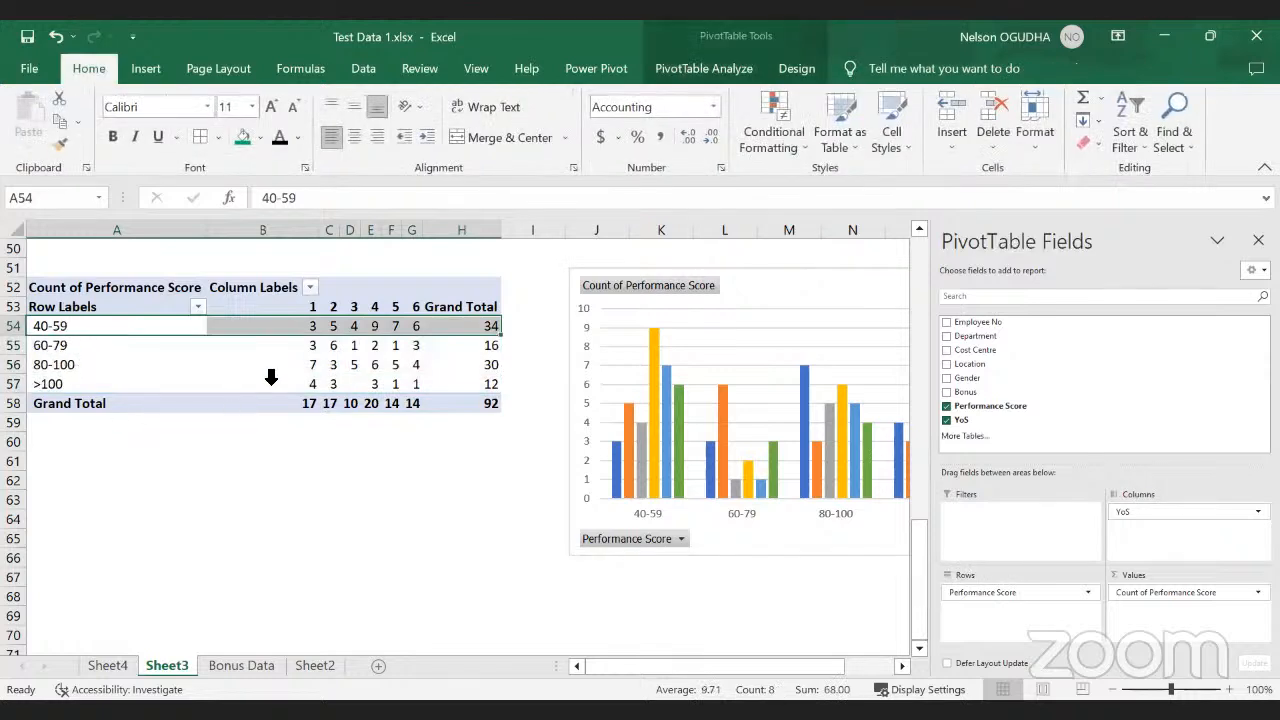
drag(322, 312, 414, 308)
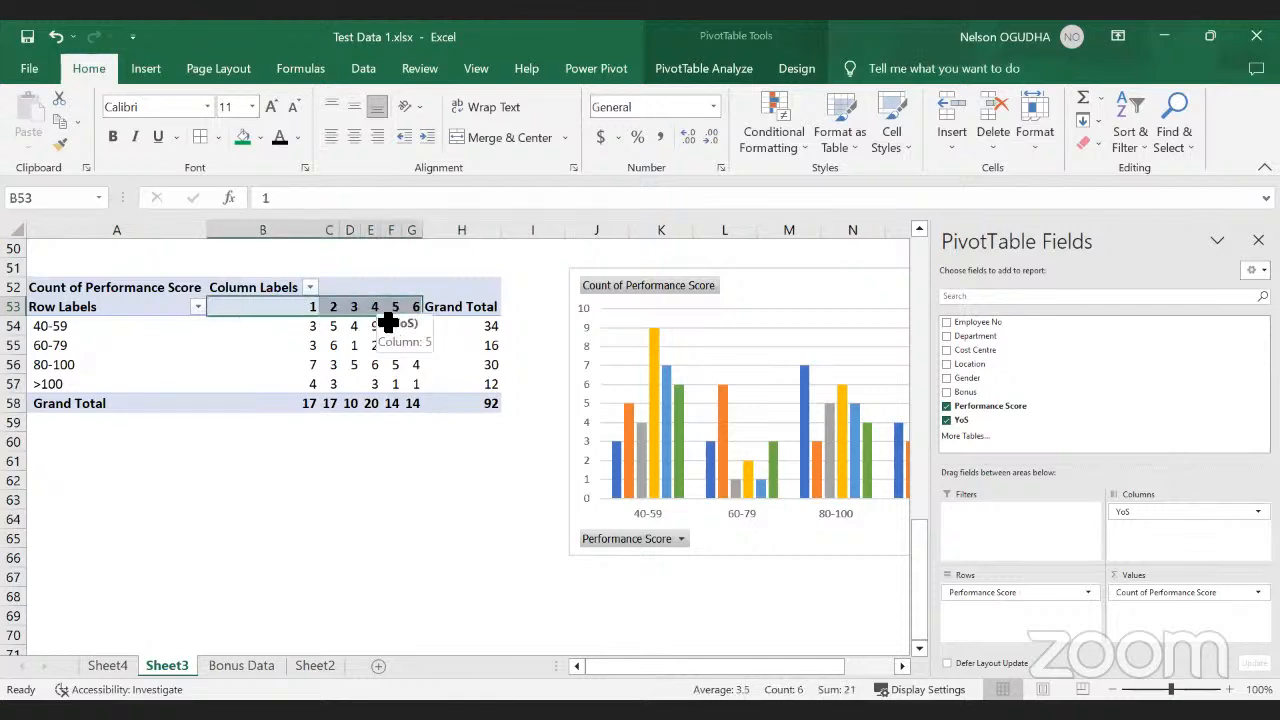
click(394, 309)
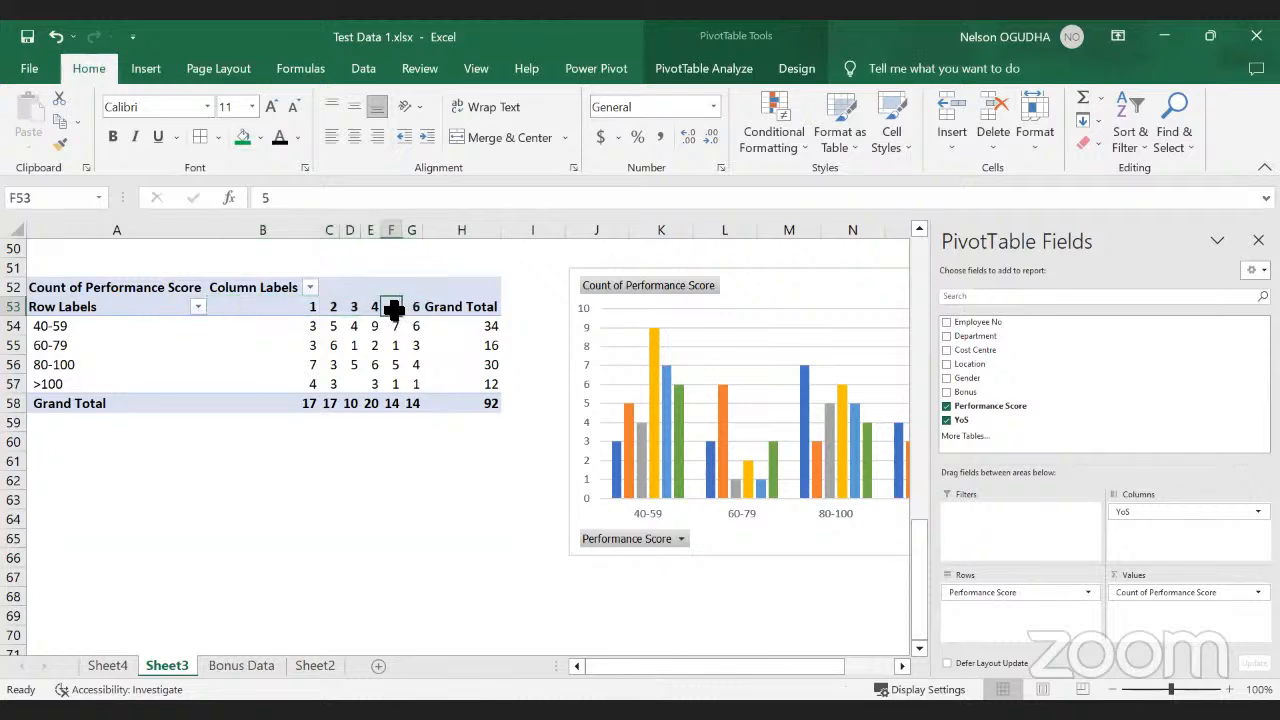
right_click(392, 304)
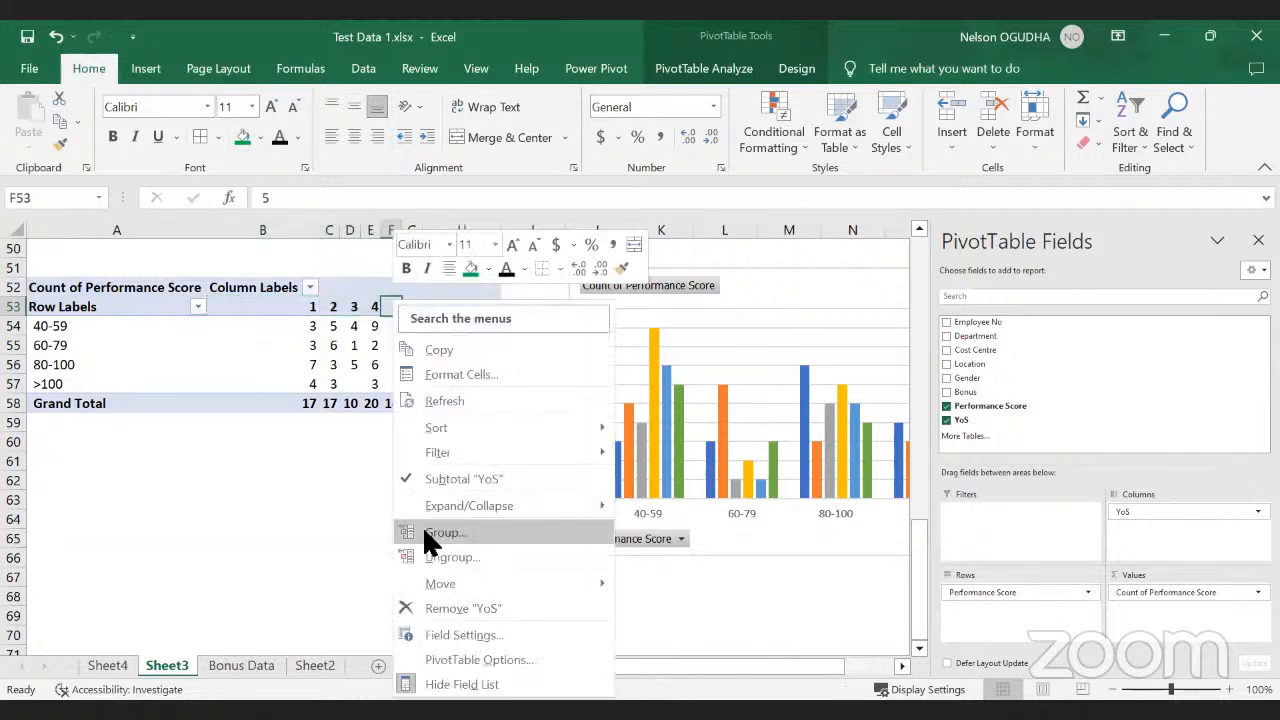
click(424, 530)
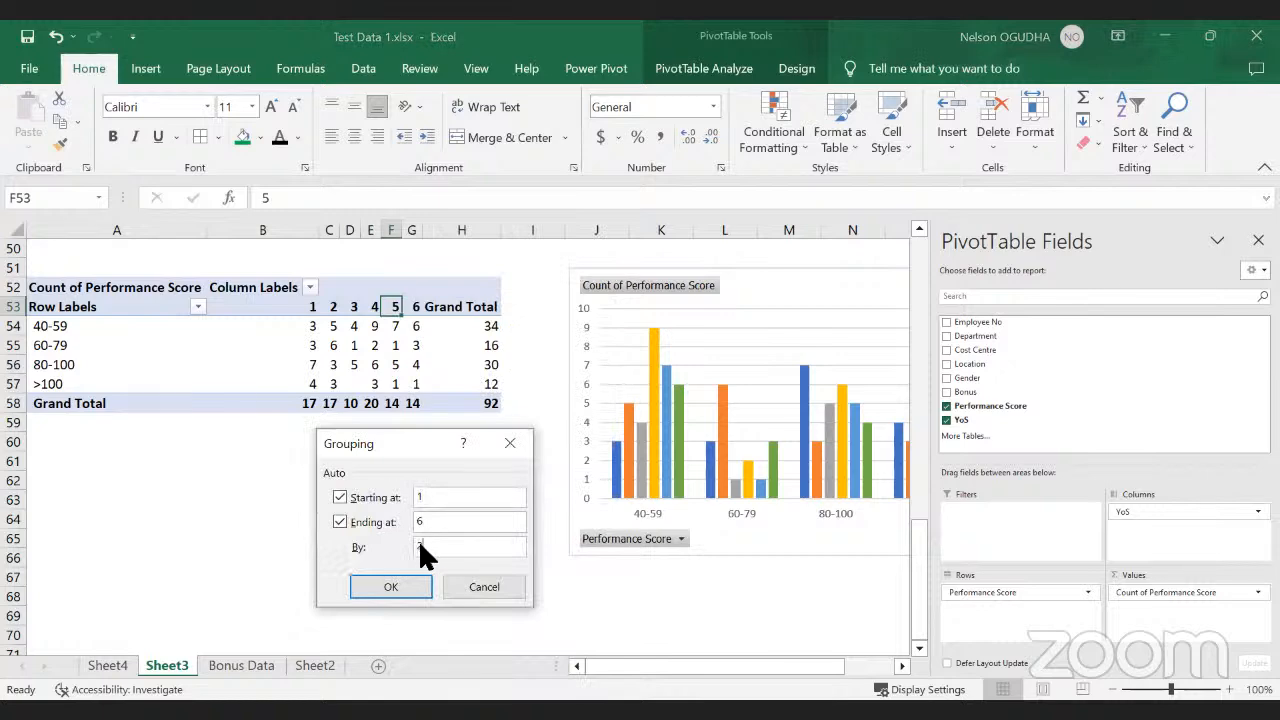
click(405, 592)
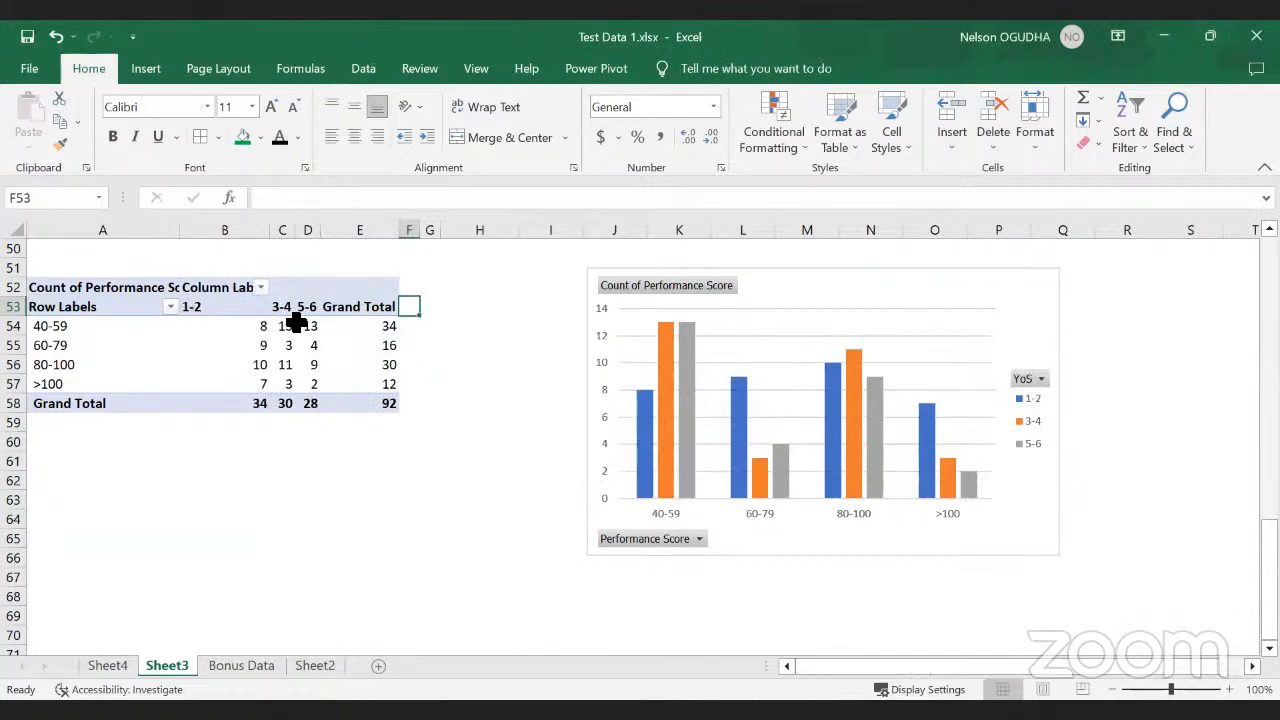
Step: Examine the grouped PivotTable's counts per performance band, especially the 1-2 years-of-service column
click(237, 230)
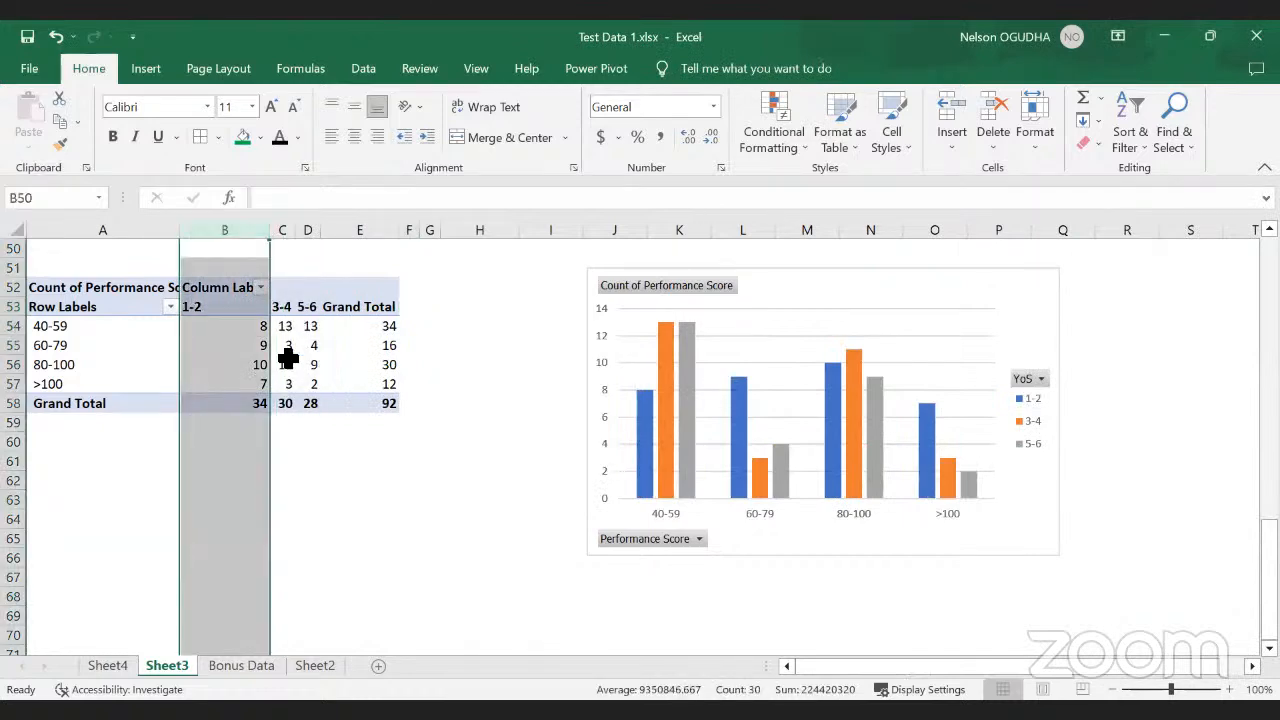
click(285, 364)
click(450, 500)
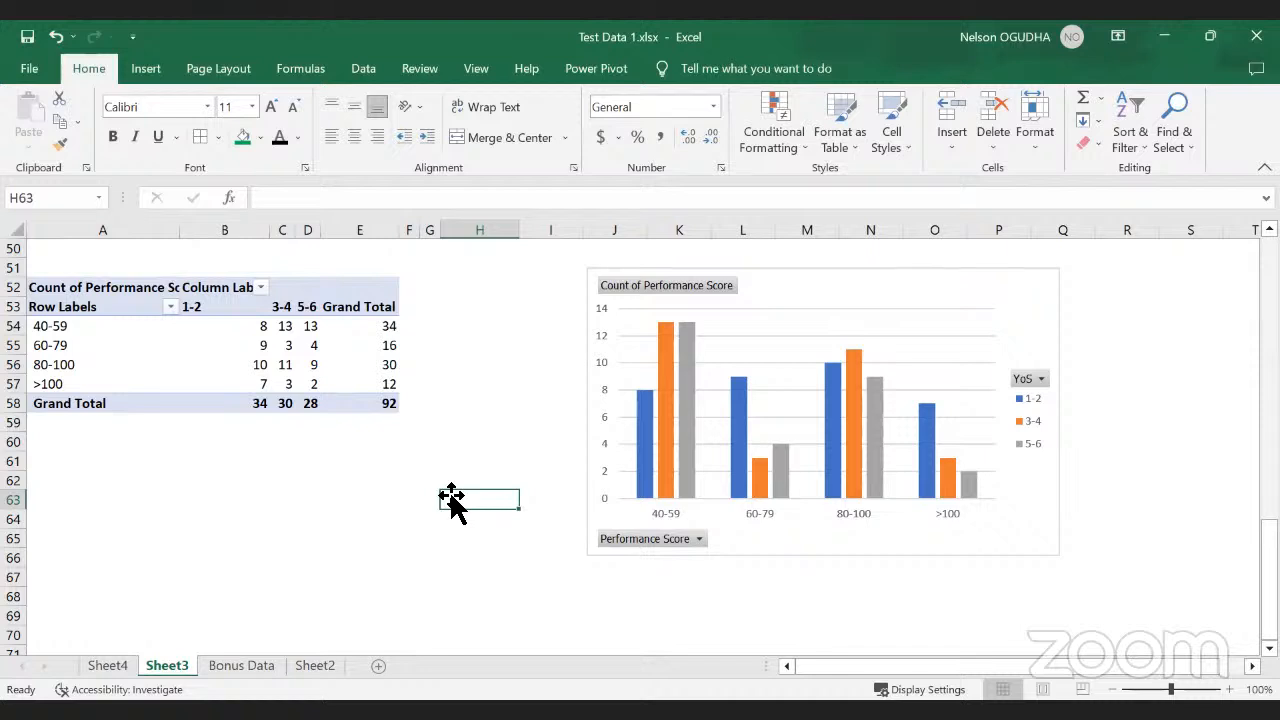
click(256, 368)
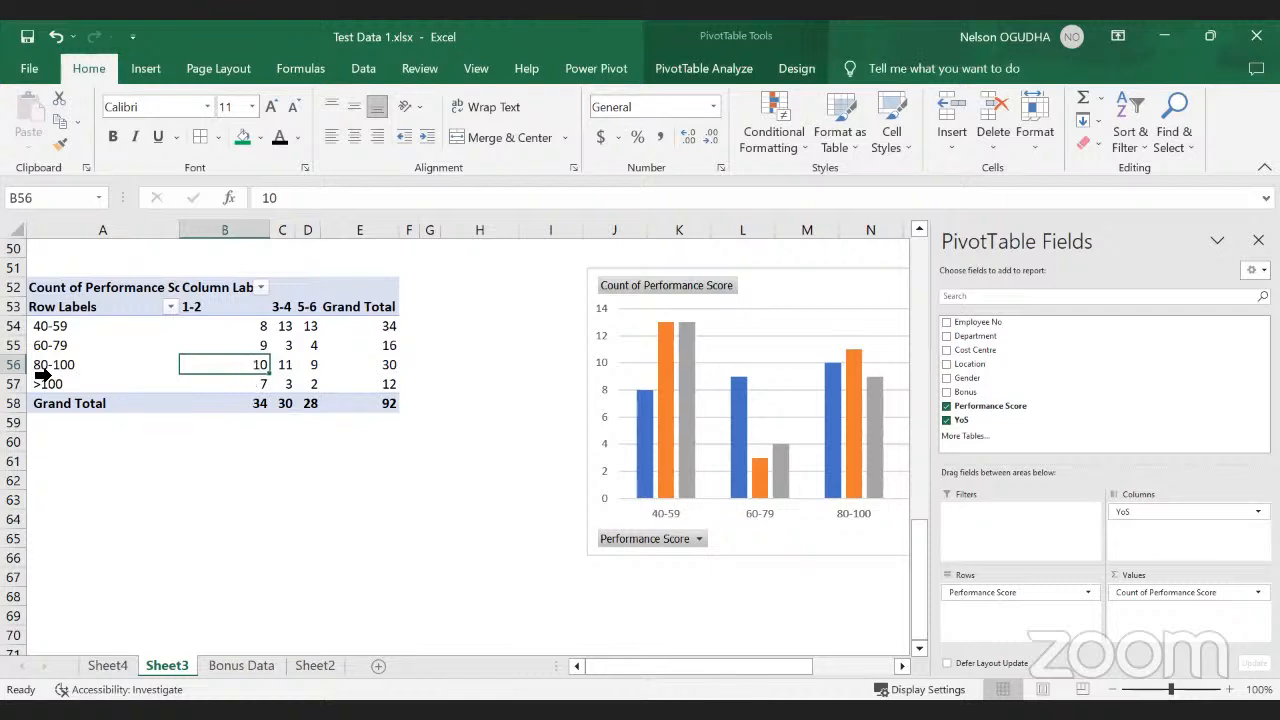
drag(246, 368, 246, 374)
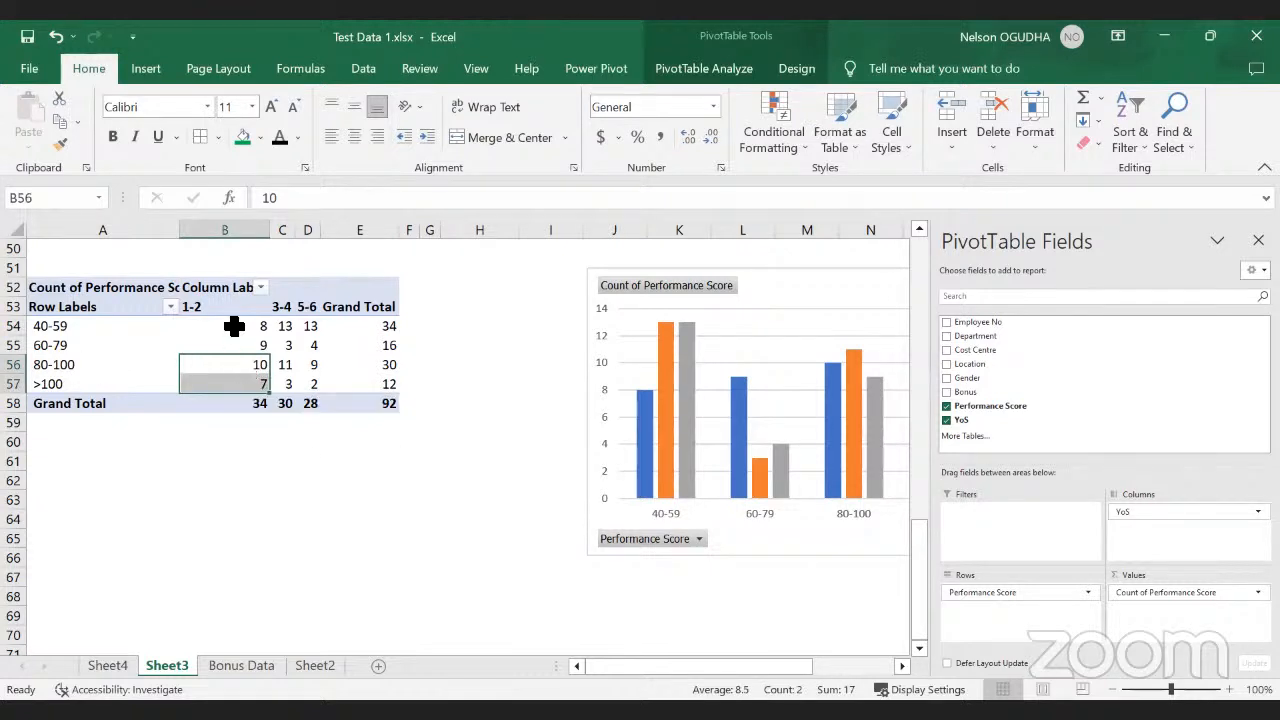
drag(237, 328, 250, 382)
Step: Place the PivotChart directly beside its PivotTable, hide the field list, and enlarge the chart in width and height
drag(593, 345, 448, 337)
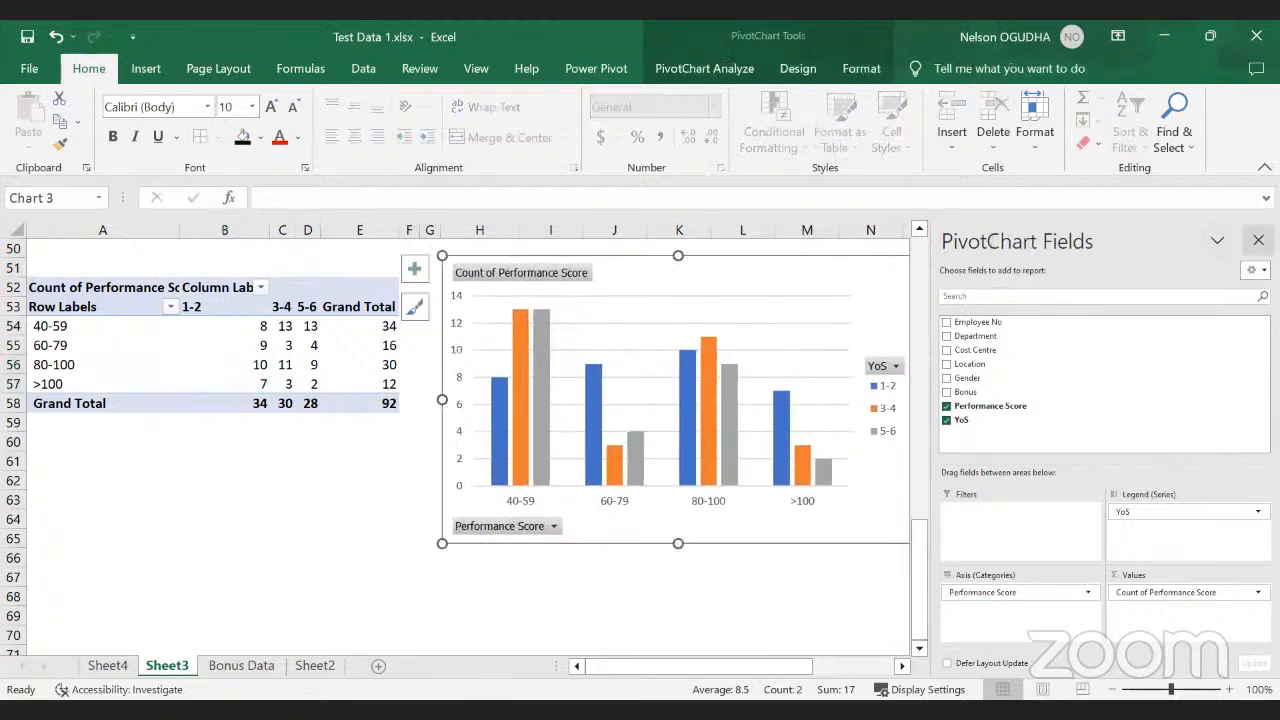
click(1258, 241)
drag(910, 400, 1105, 397)
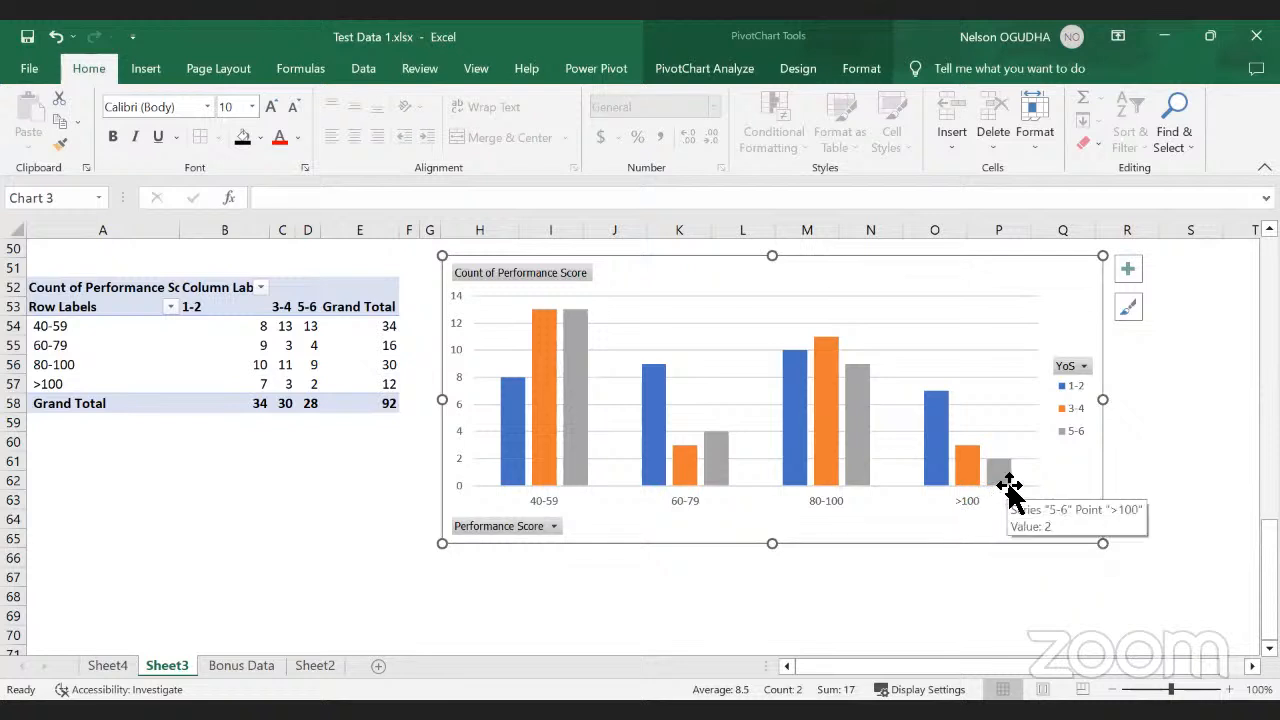
mouse_move(996, 470)
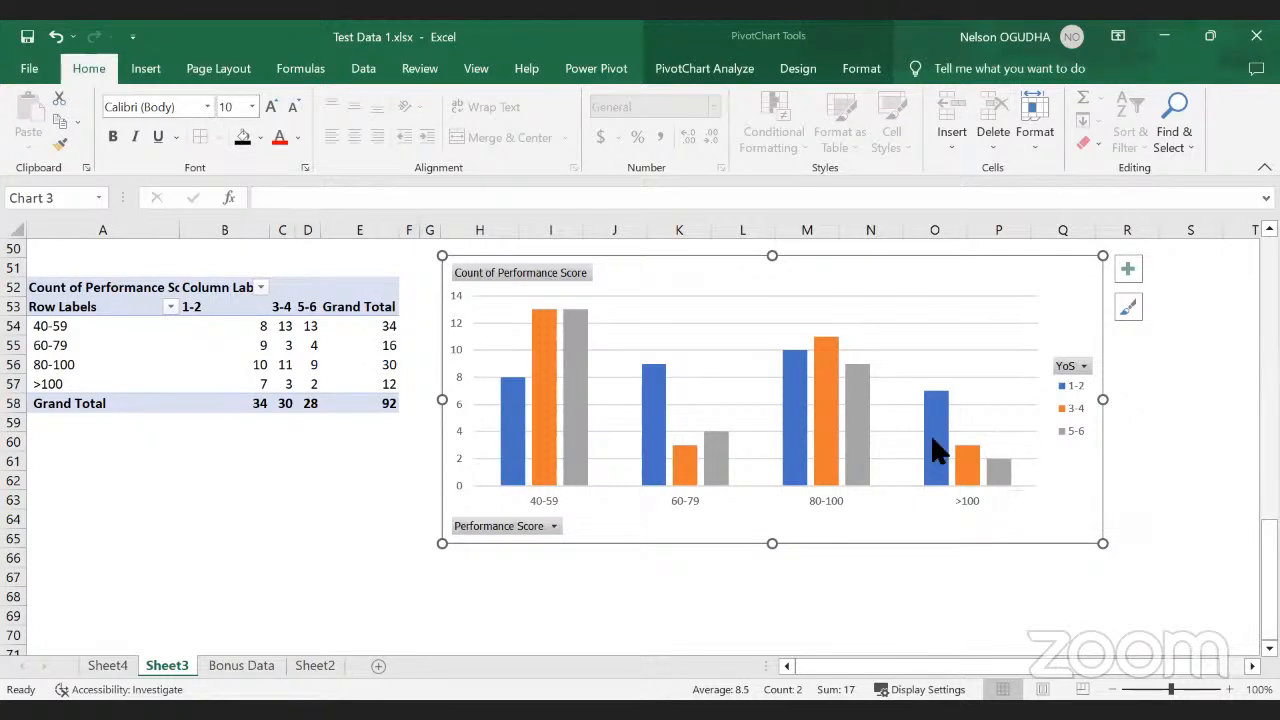
mouse_move(938, 450)
drag(1103, 542, 1128, 581)
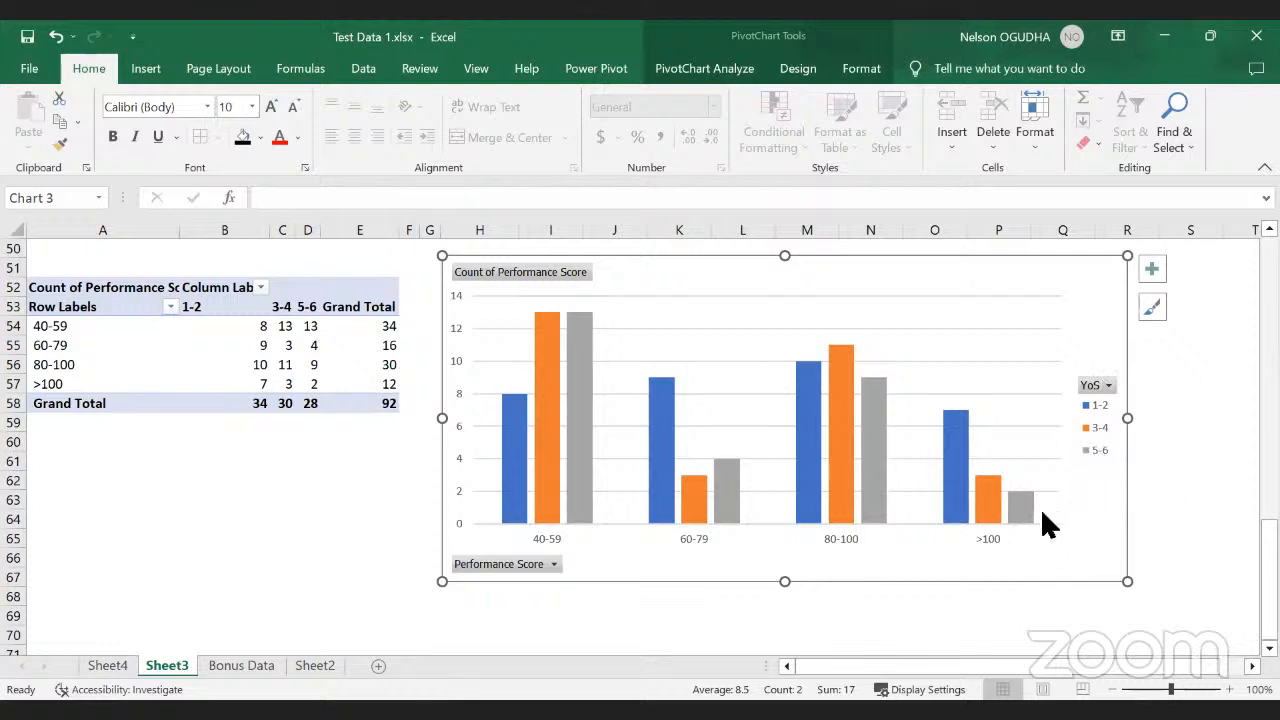
Step: Compare the chart's >100 and 40-59 bars across years-of-service groups, check the Bonus Data records, and return to the chart on Sheet3
mouse_move(1020, 504)
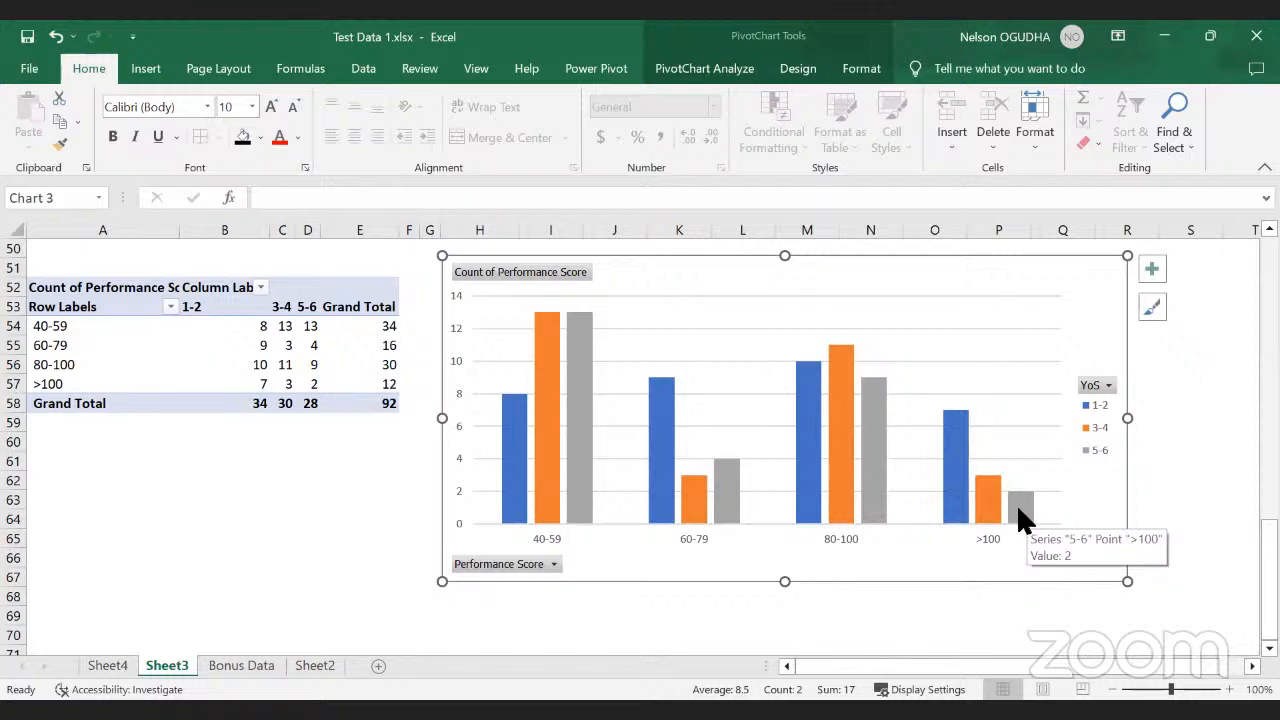
mouse_move(950, 478)
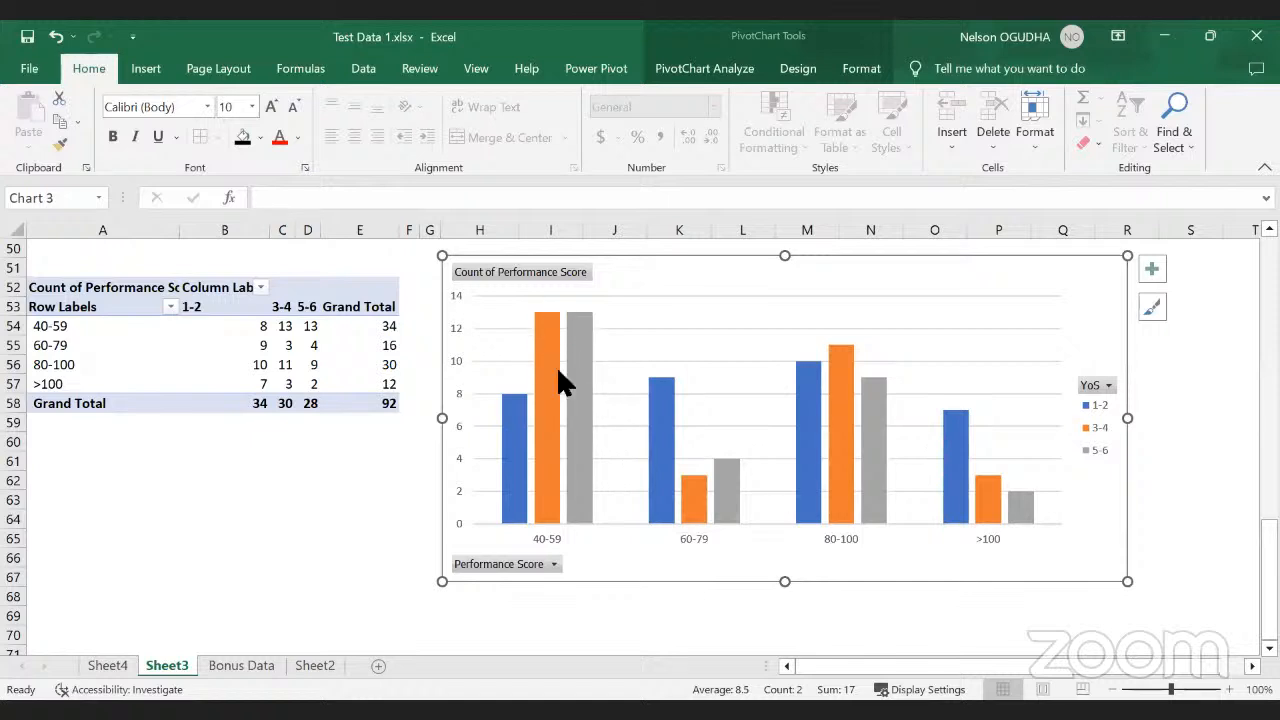
mouse_move(559, 376)
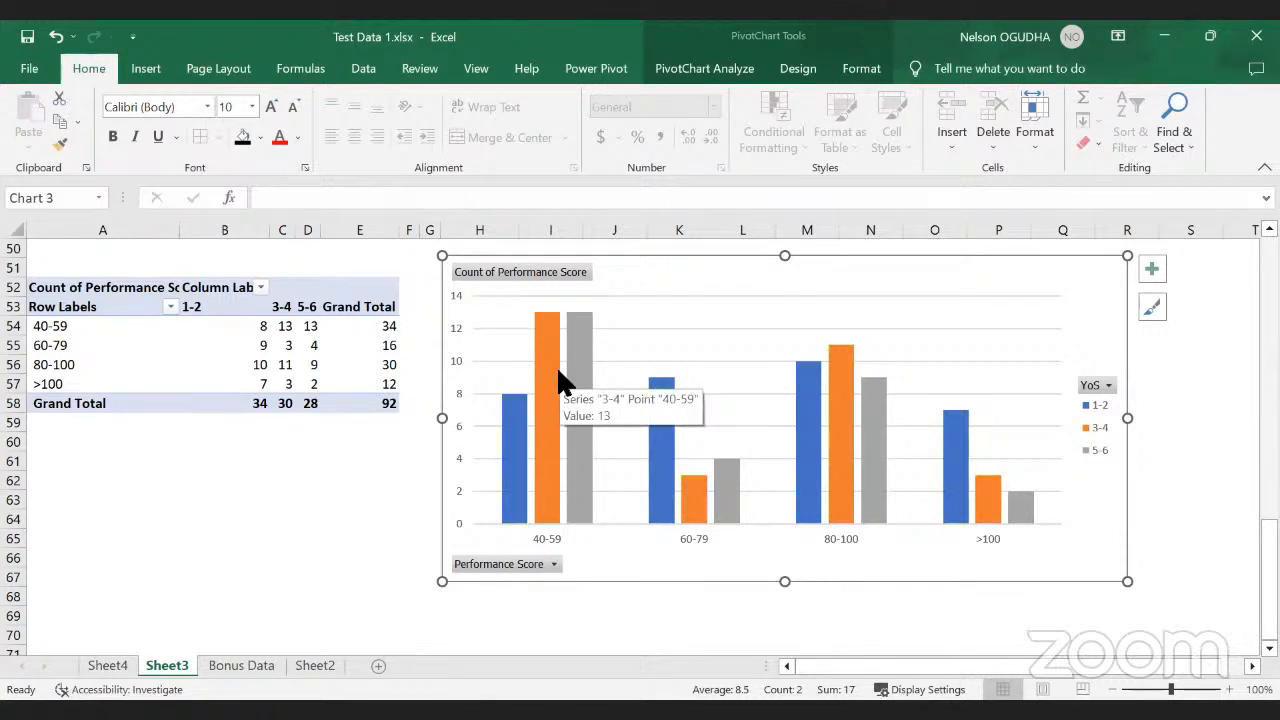
click(241, 665)
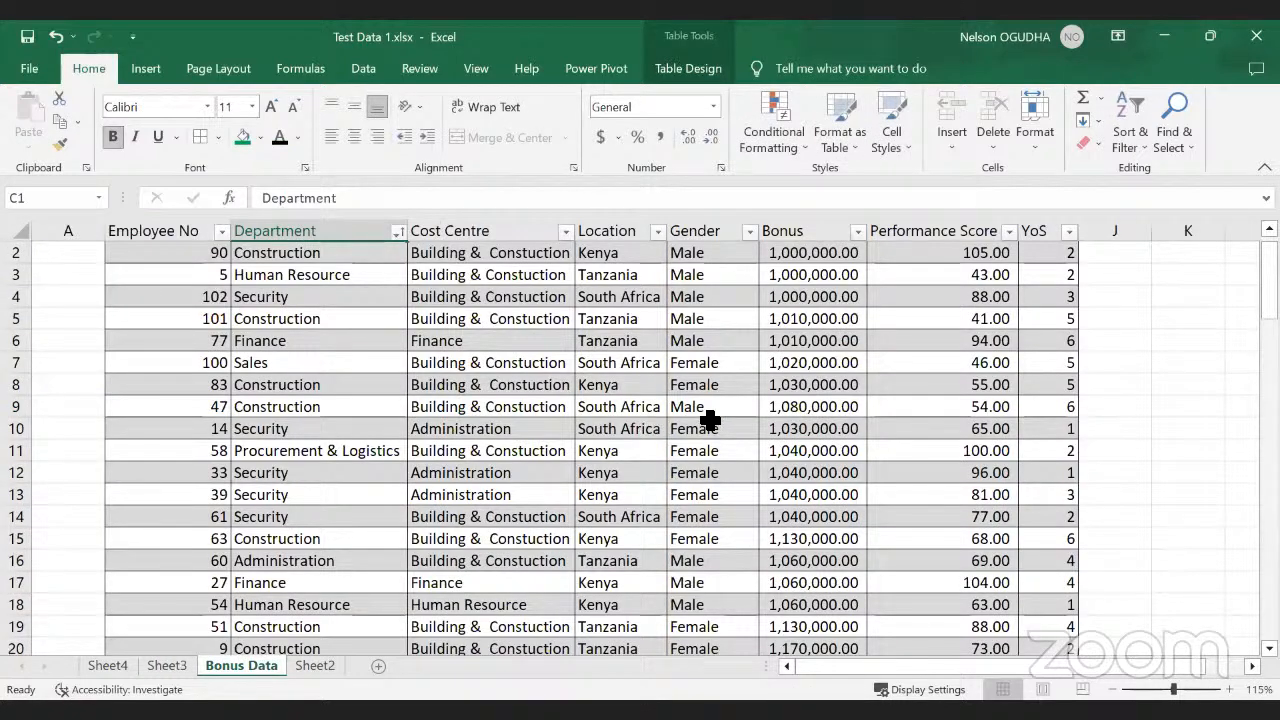
scroll(710, 420, down, 11)
scroll(737, 414, down, 14)
scroll(866, 446, up, 6)
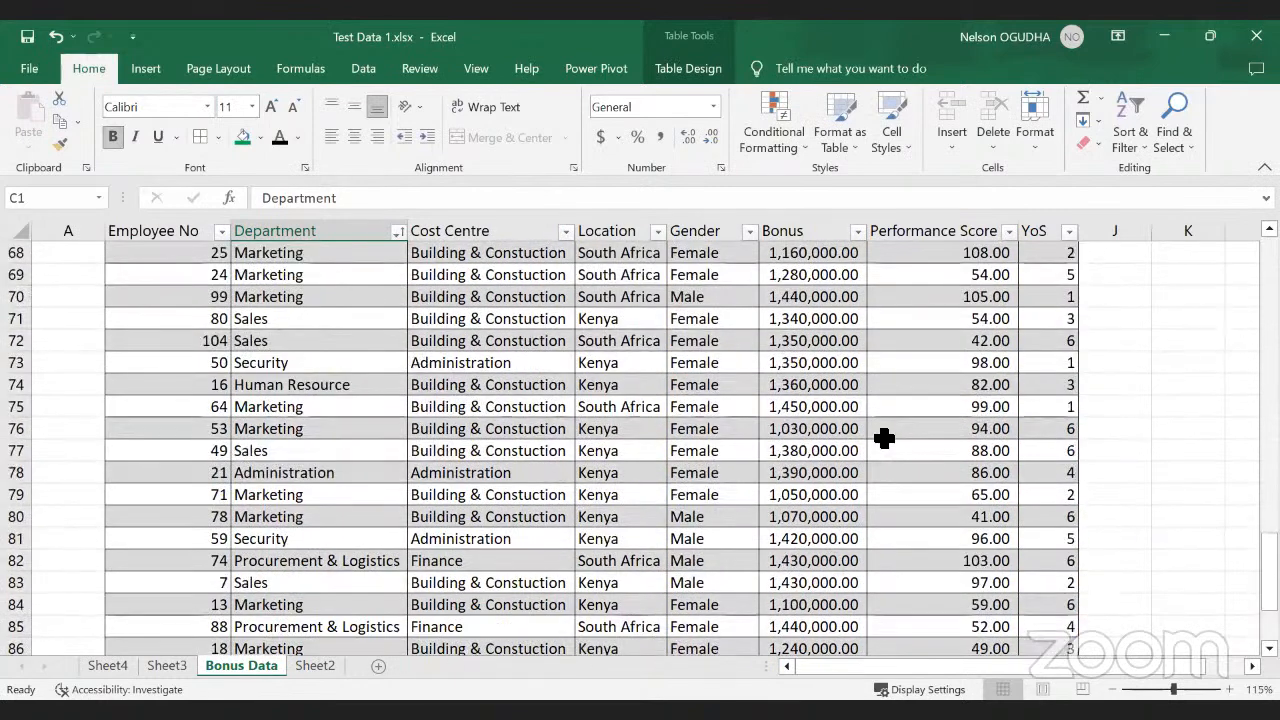
scroll(872, 446, up, 4)
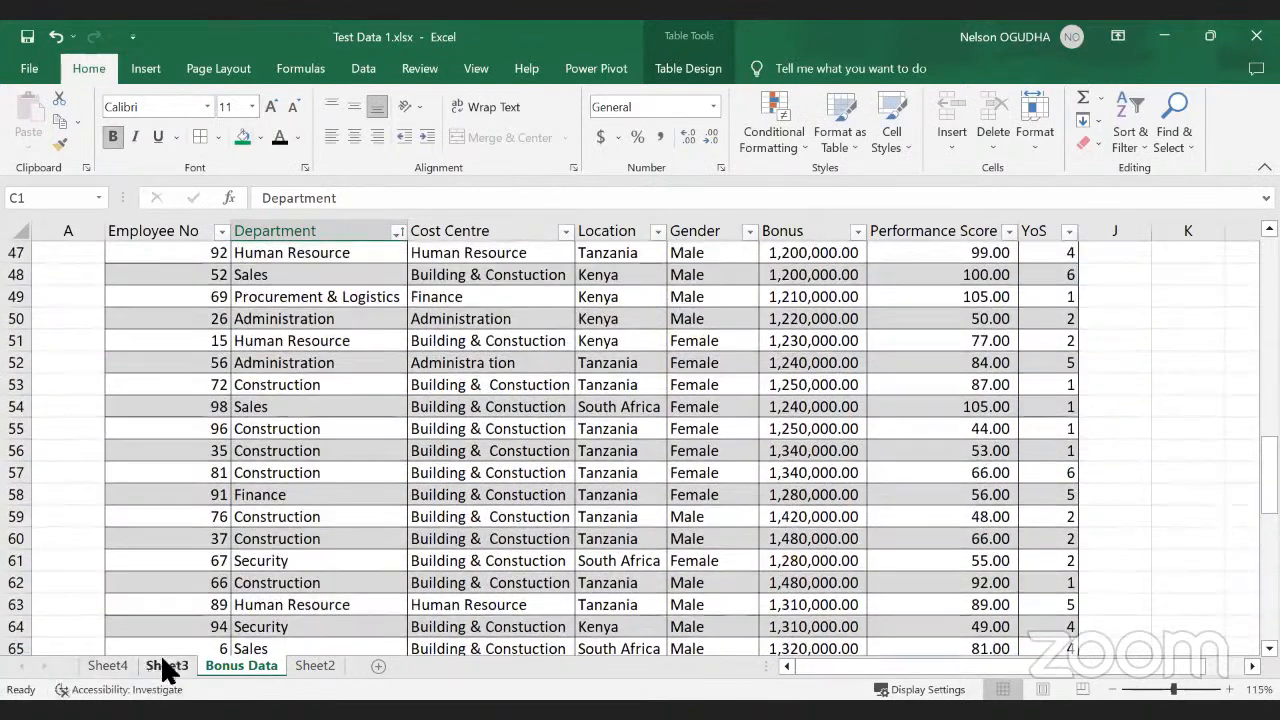
click(165, 666)
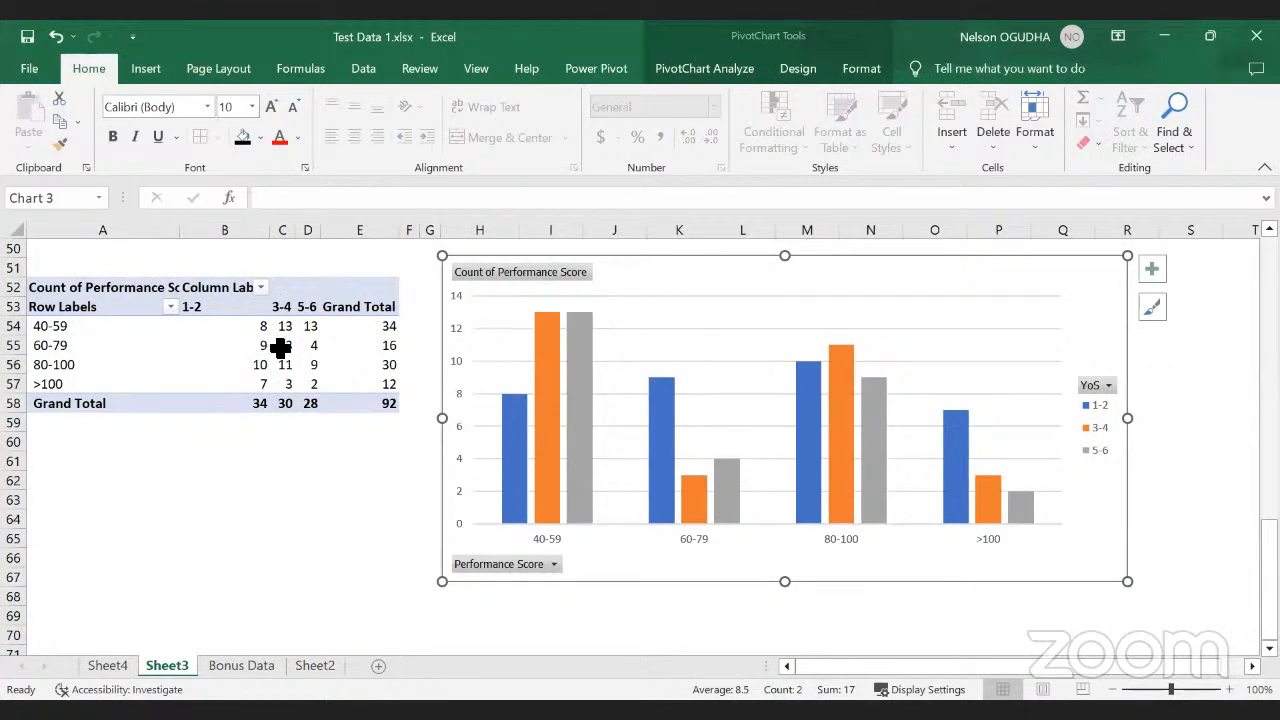
mouse_move(272, 352)
click(190, 502)
scroll(186, 563, down, 1)
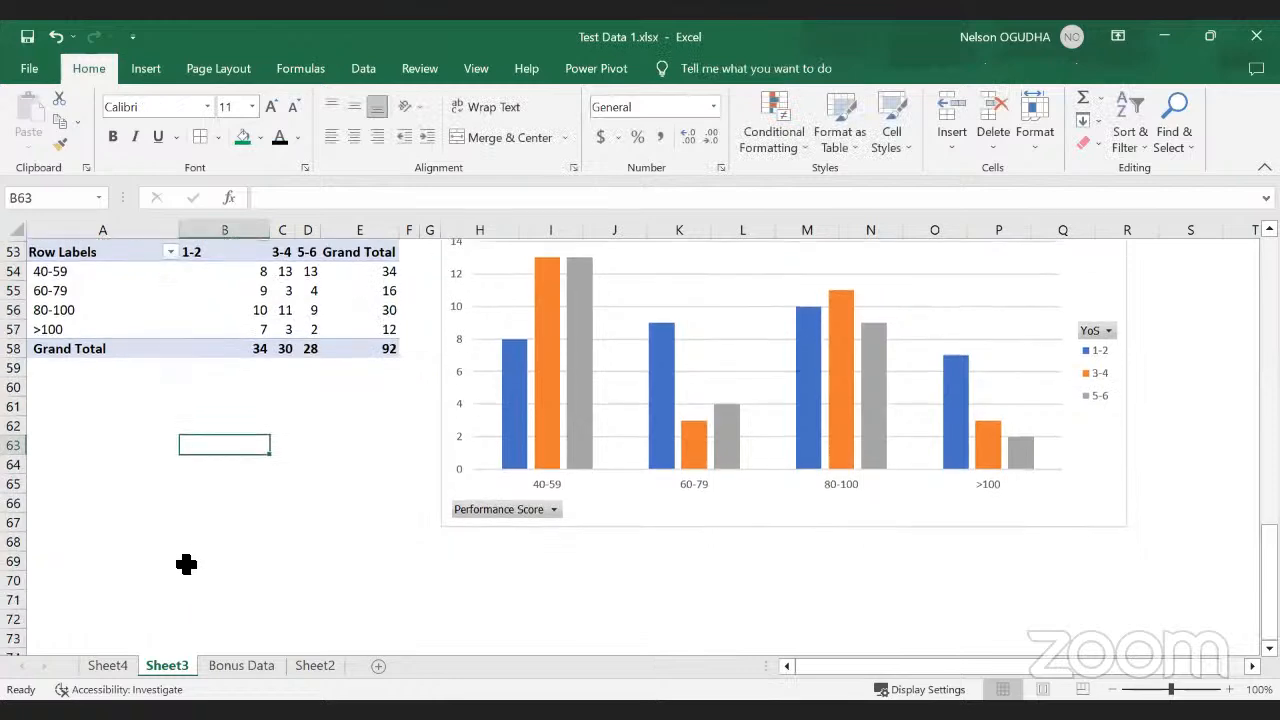
scroll(150, 450, up, 1)
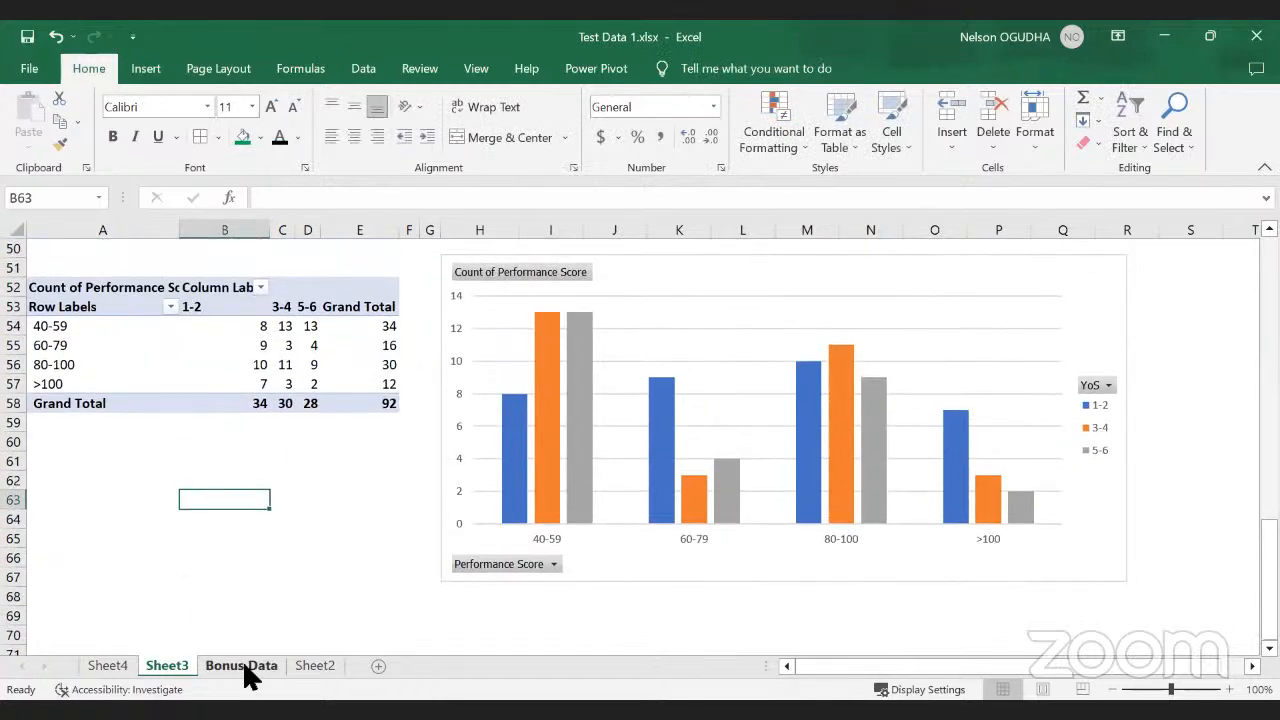
Step: Insert a PivotChart from the Bonus Data table (Table1) on the existing worksheet Sheet3, located at cell A66
key(ctrl+Page_Down)
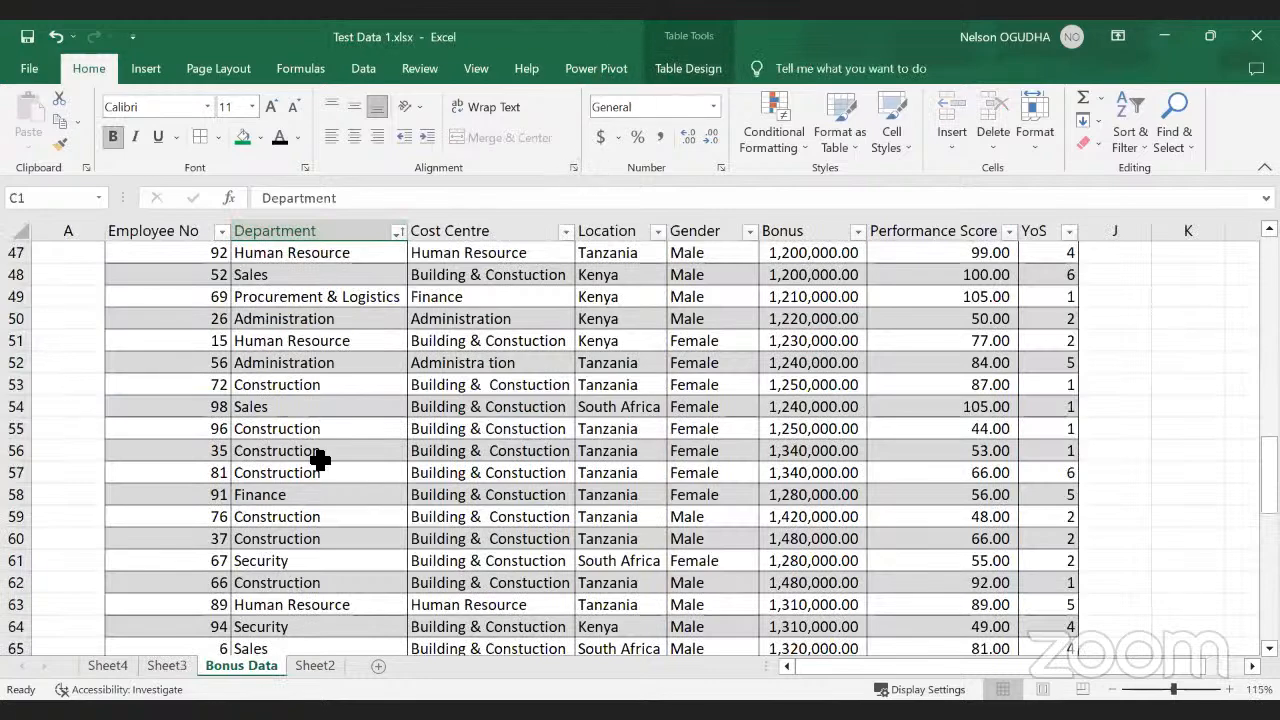
scroll(330, 396, up, 15)
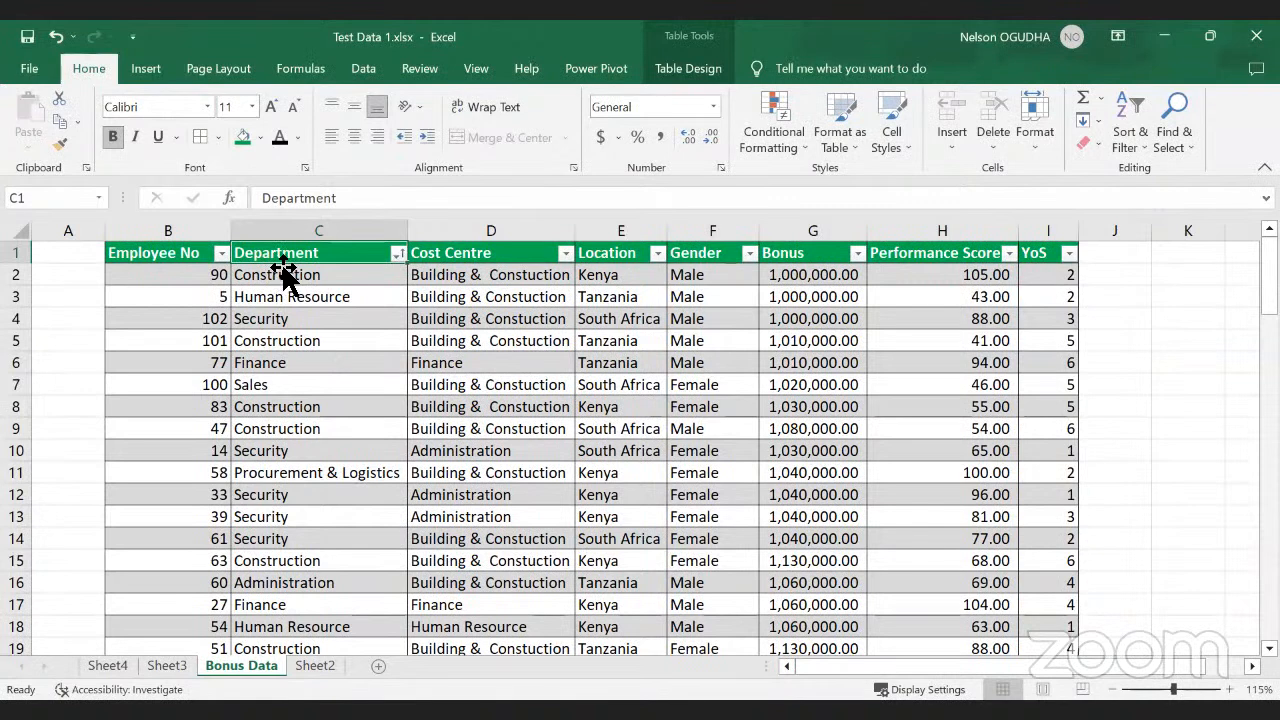
click(178, 253)
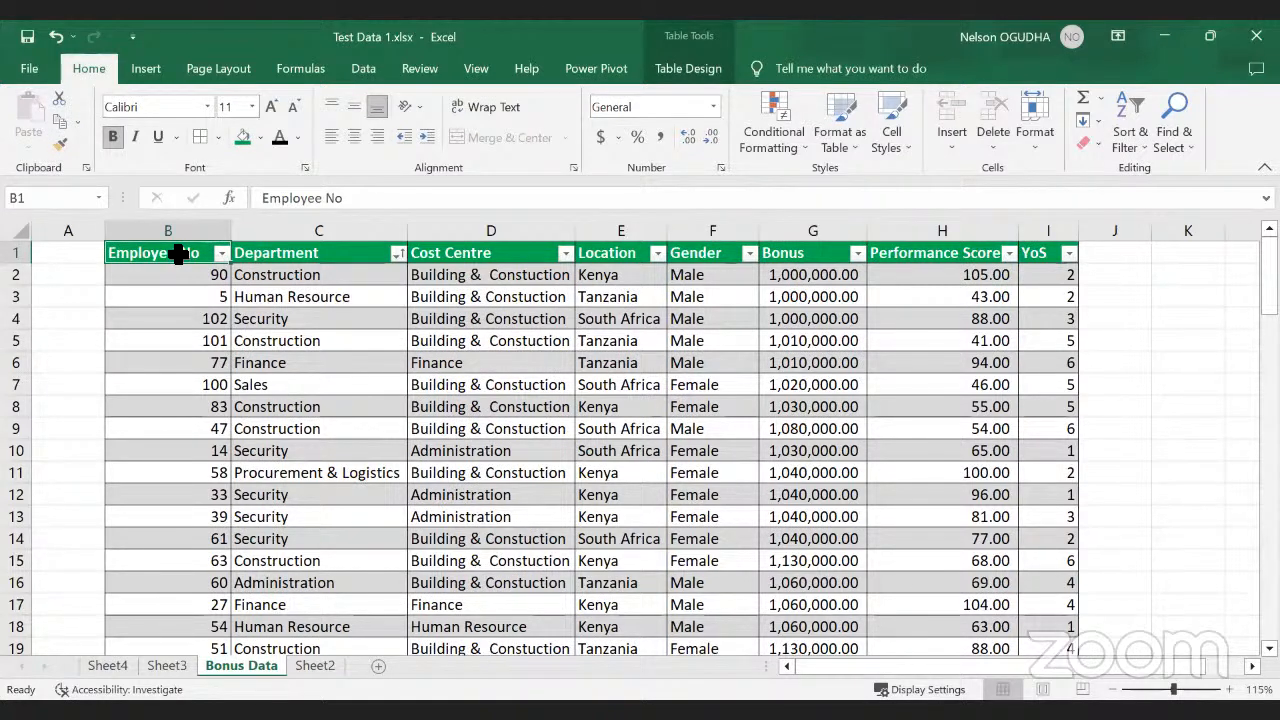
drag(178, 253, 1045, 253)
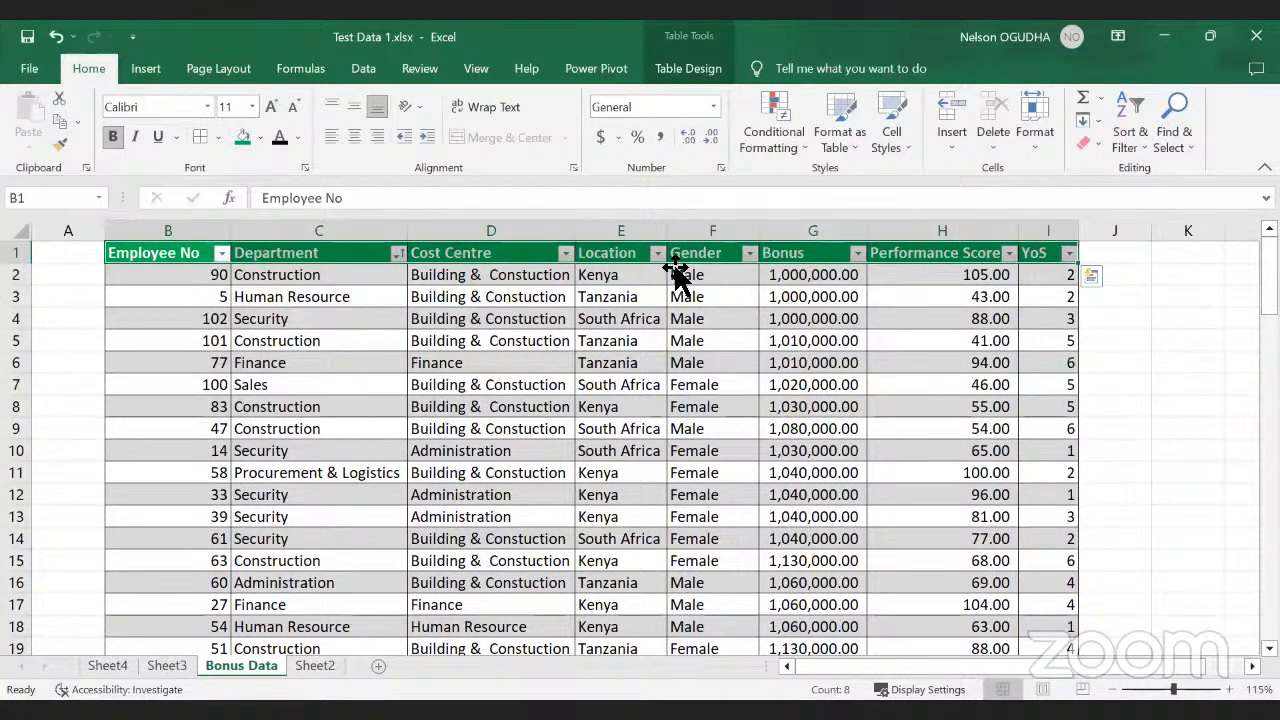
click(146, 70)
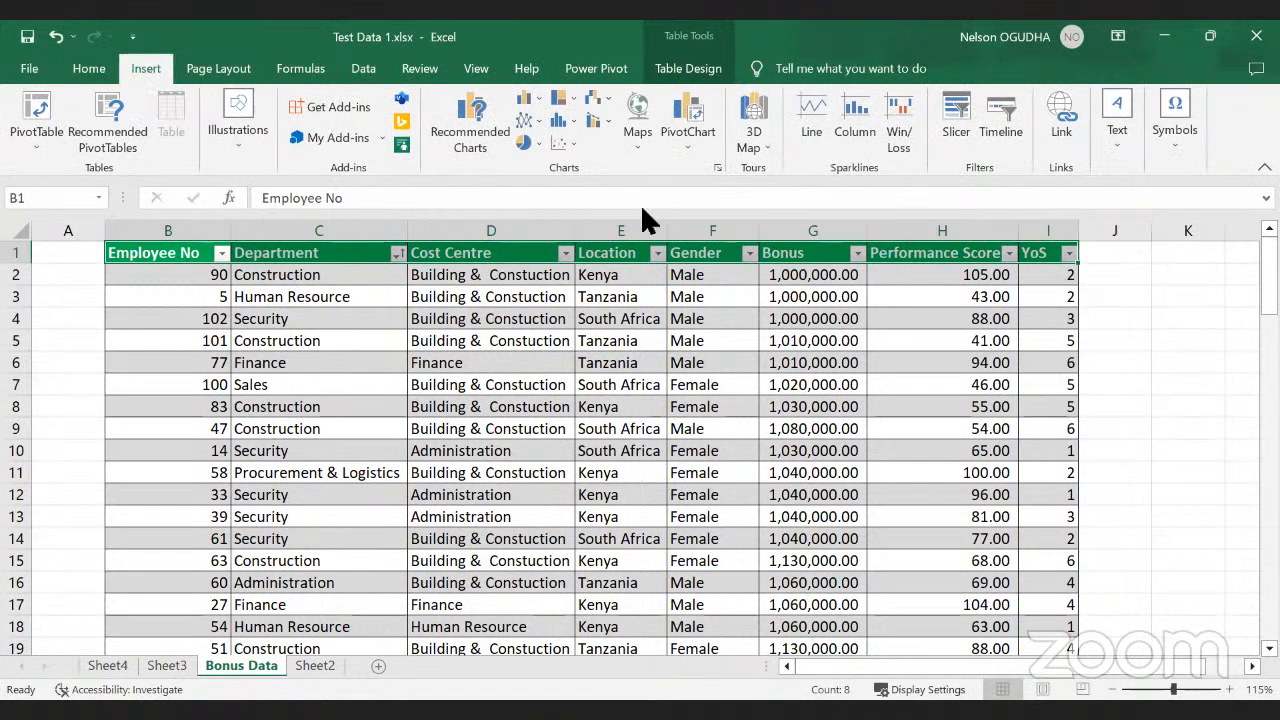
click(694, 118)
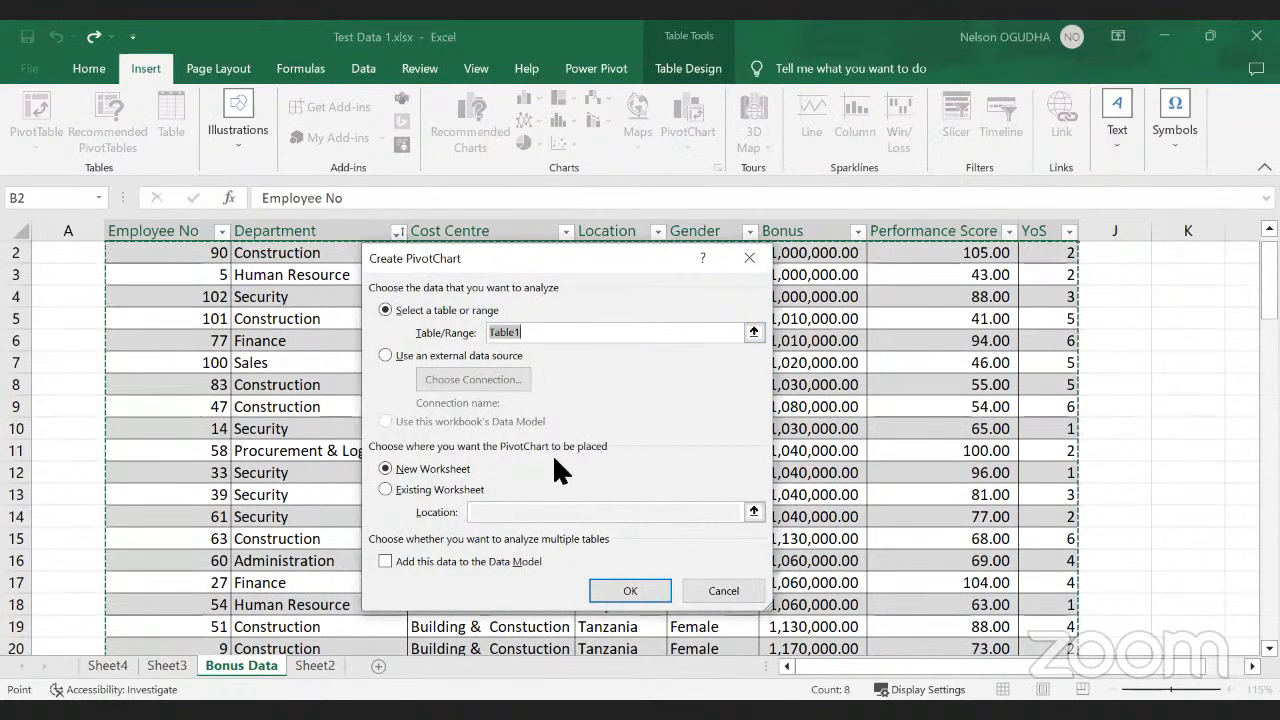
click(386, 489)
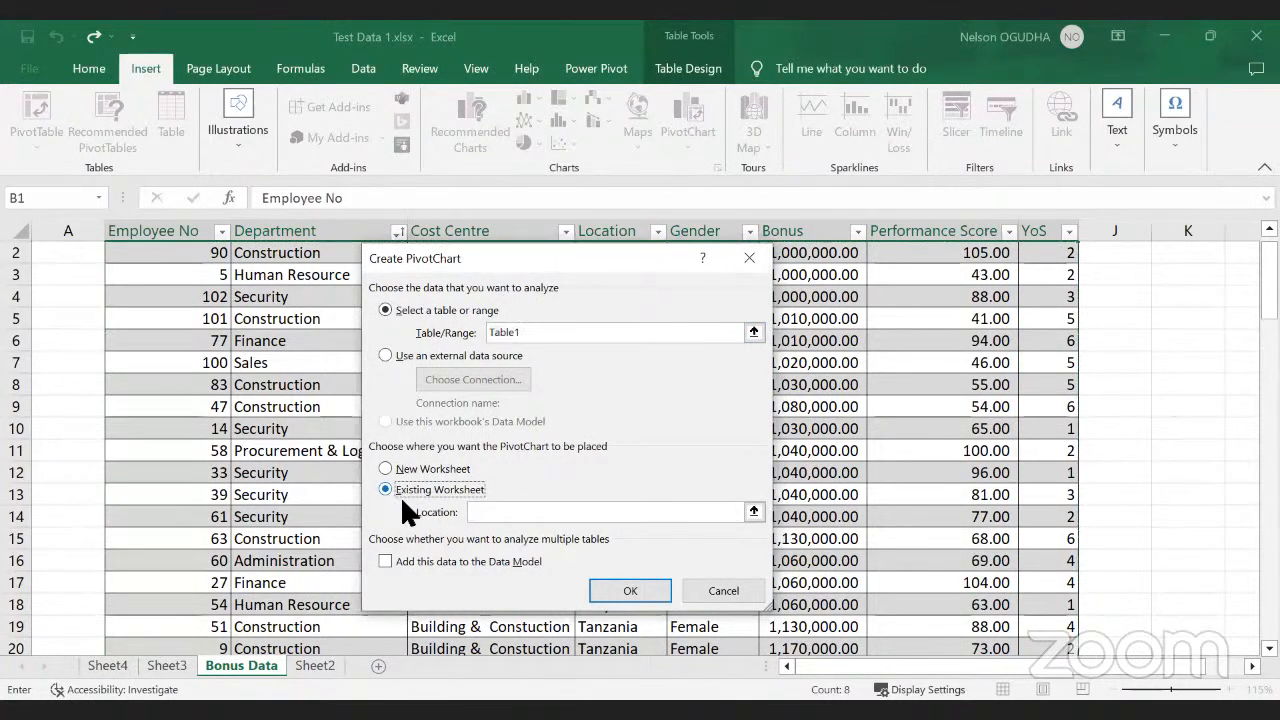
click(166, 665)
scroll(88, 578, down, 1)
click(50, 500)
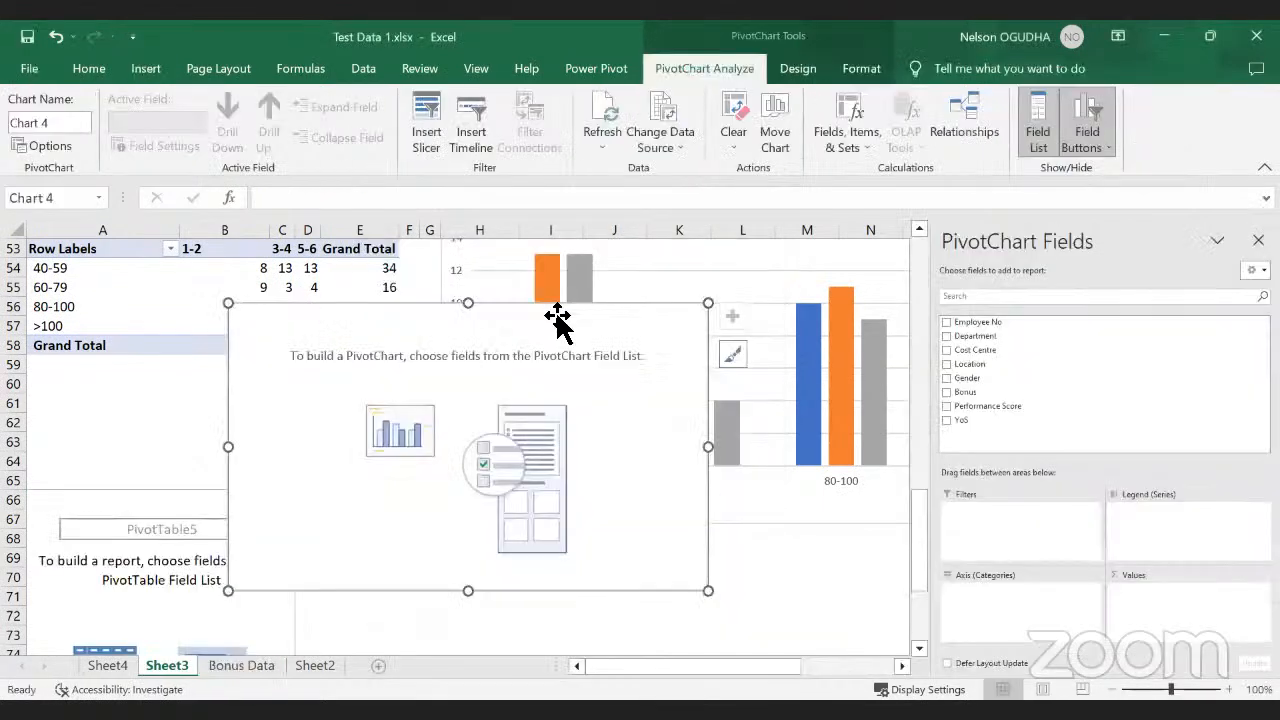
Step: Position the empty PivotChart beside its PivotTable placeholder and reduce the height of the performance score chart above it
mouse_move(557, 313)
mouse_down()
mouse_move(720, 589)
mouse_move(697, 545)
mouse_up()
click(800, 515)
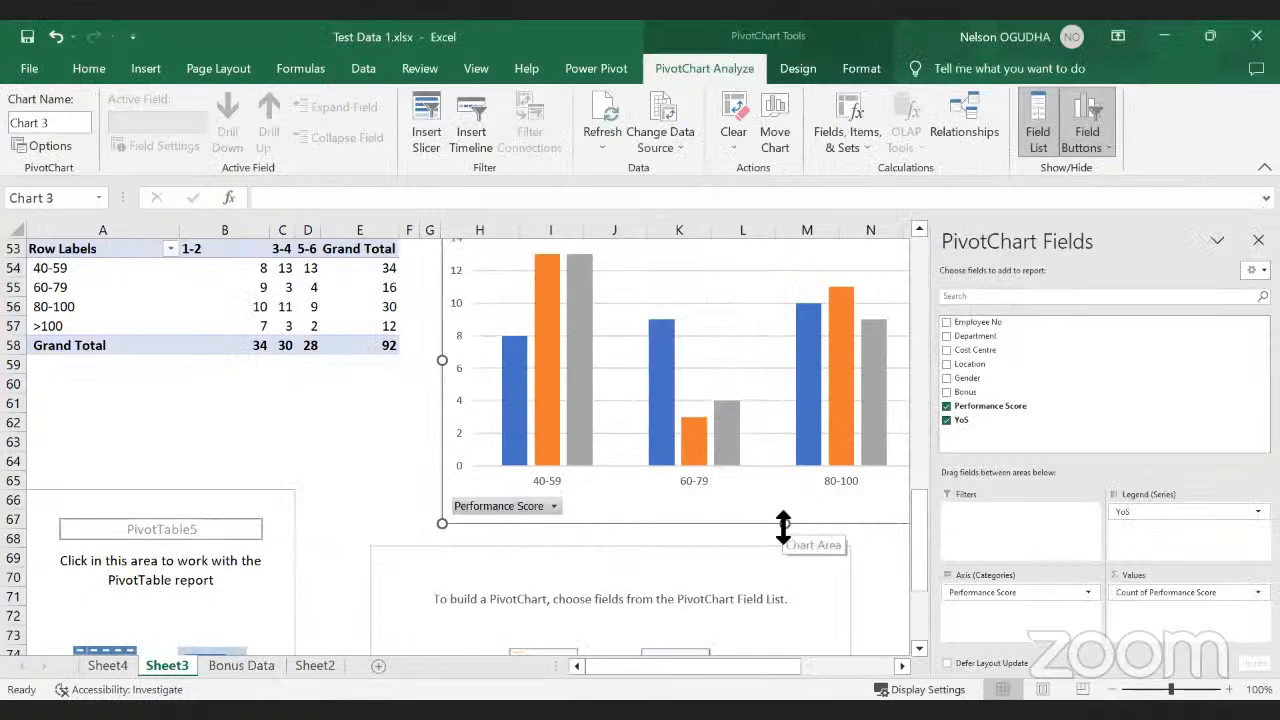
drag(781, 523, 784, 400)
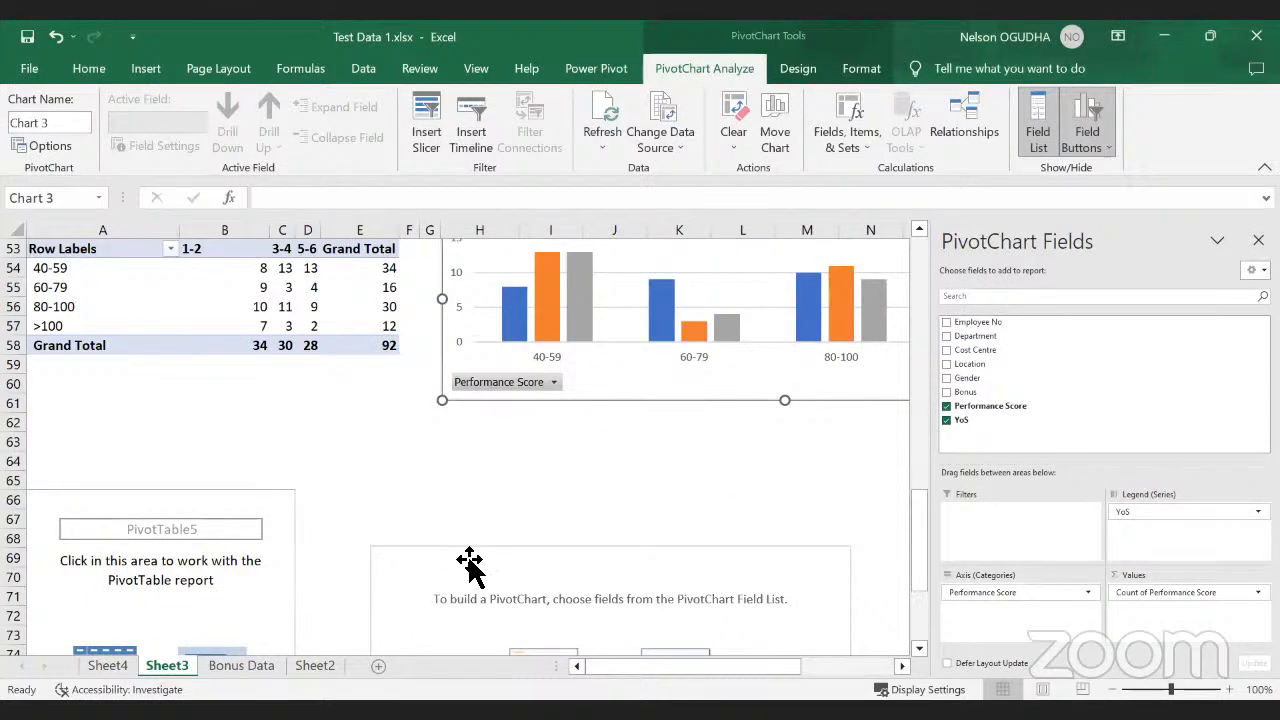
drag(469, 560, 509, 494)
scroll(297, 460, down, 3)
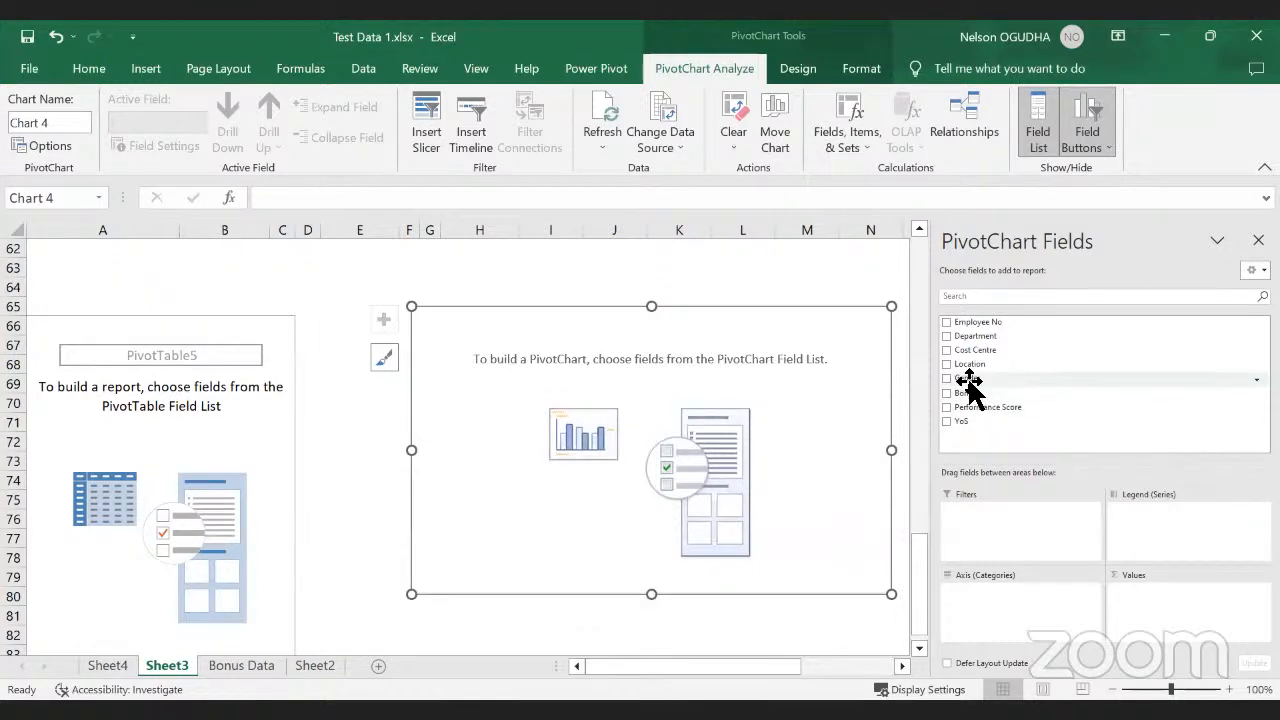
Step: Build the new PivotChart with Gender as legend series, Location as axis categories and Bonus as summed values
mouse_move(968, 380)
mouse_down()
mouse_move(994, 446)
mouse_move(1156, 527)
mouse_up()
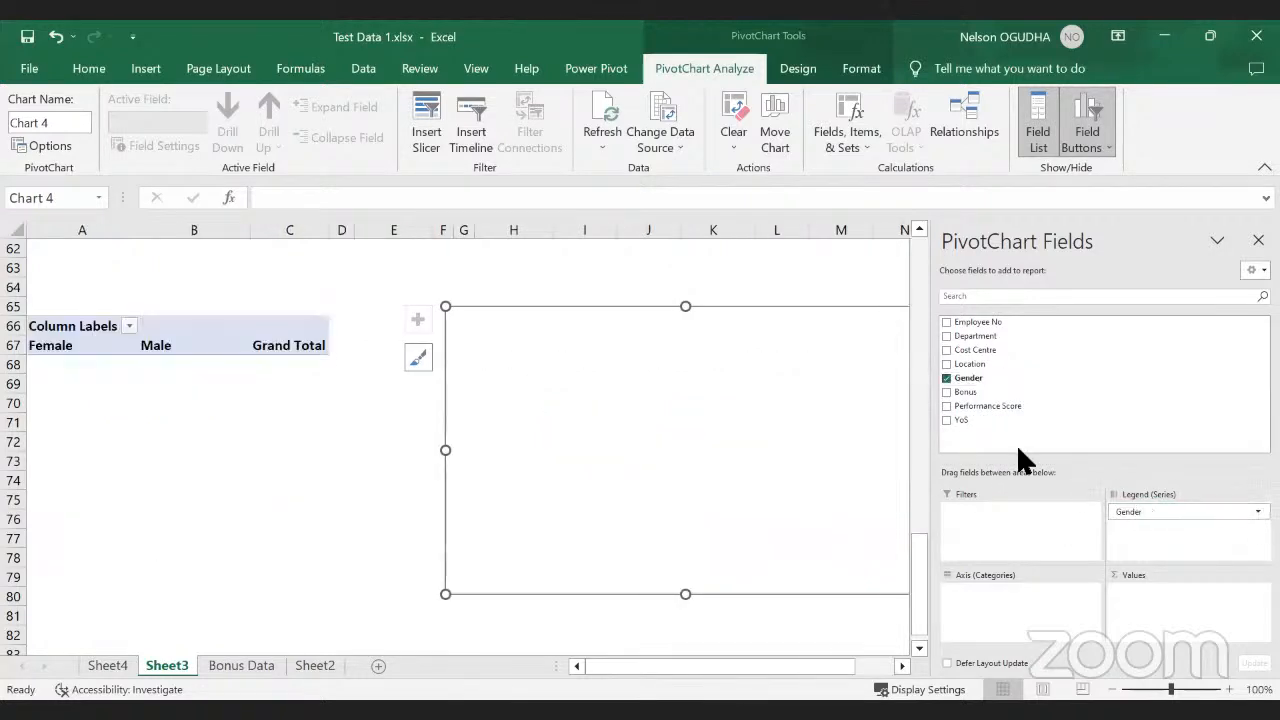
drag(970, 366, 1000, 606)
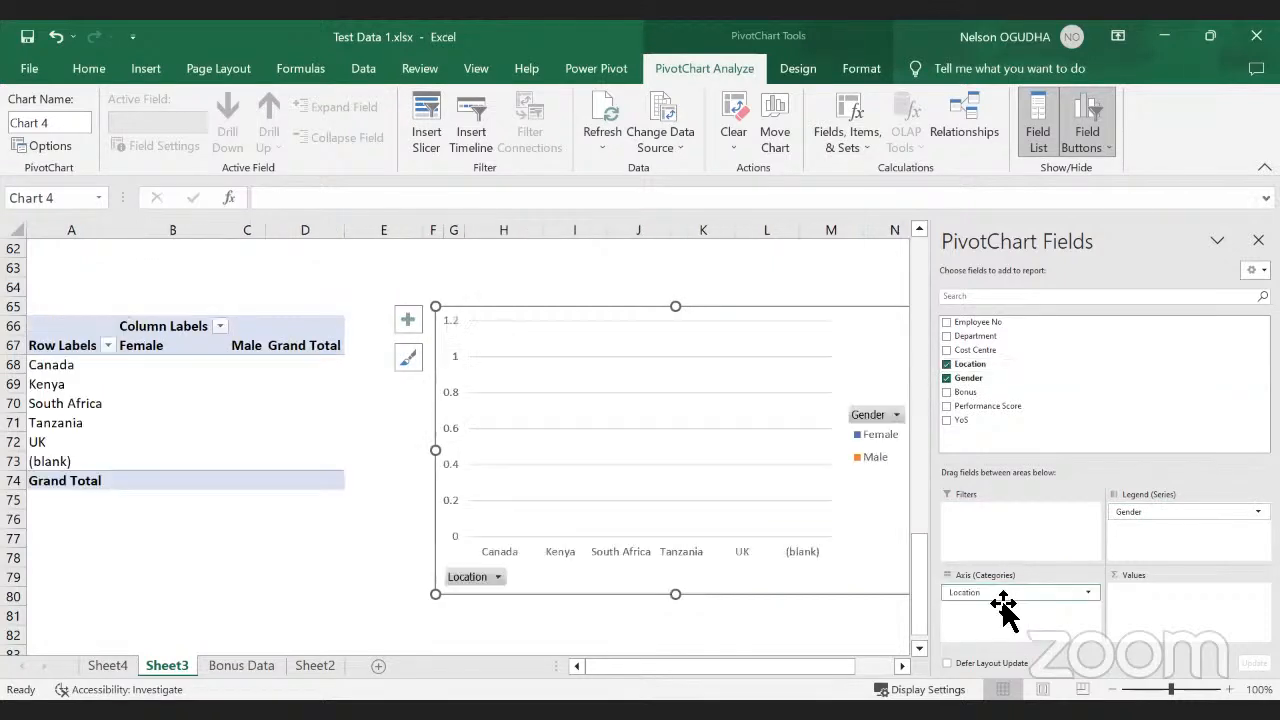
drag(958, 392, 1151, 606)
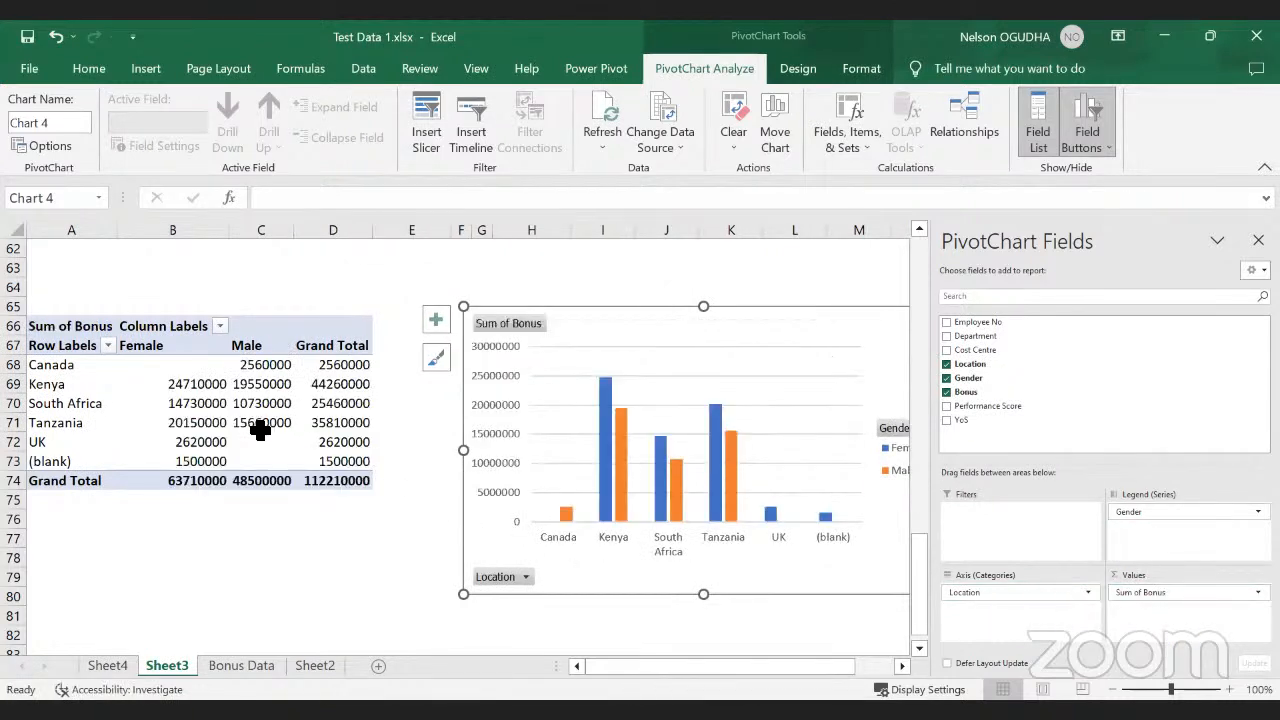
Step: Format the bonus amounts in B68:D73 of the PivotTable with thousands separators and no decimals
drag(82, 350, 80, 392)
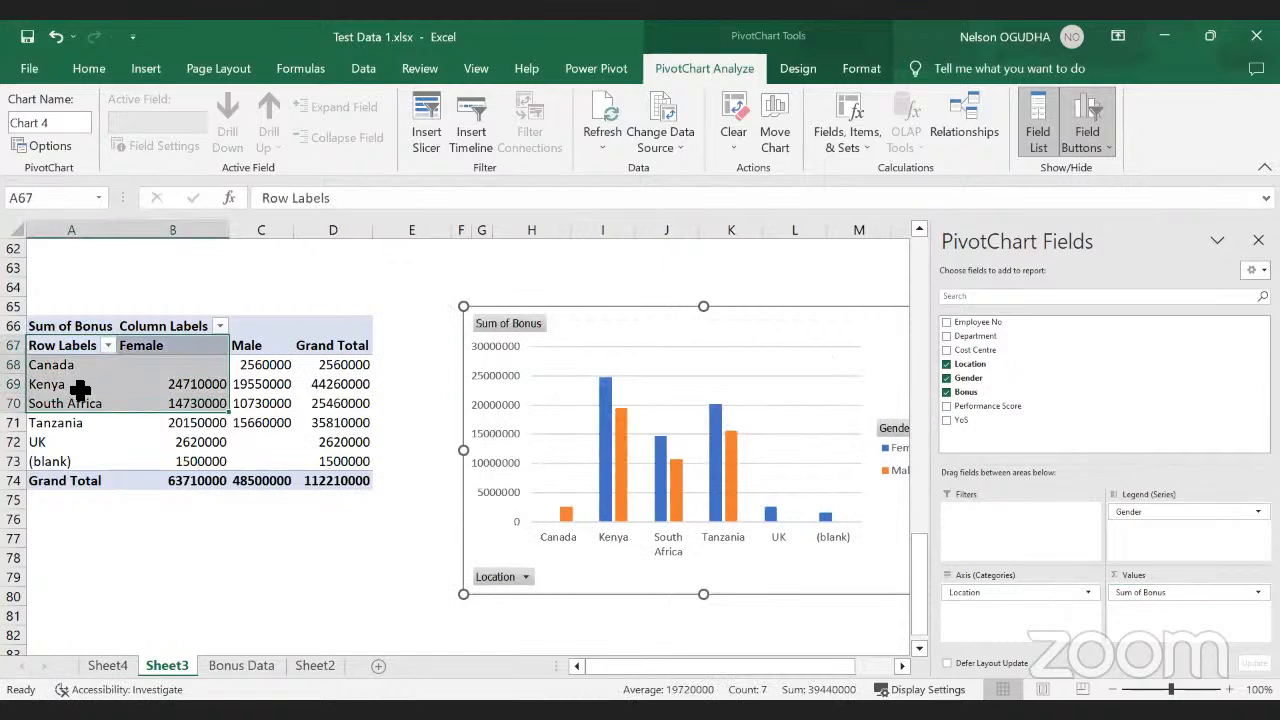
drag(195, 366, 343, 466)
click(659, 138)
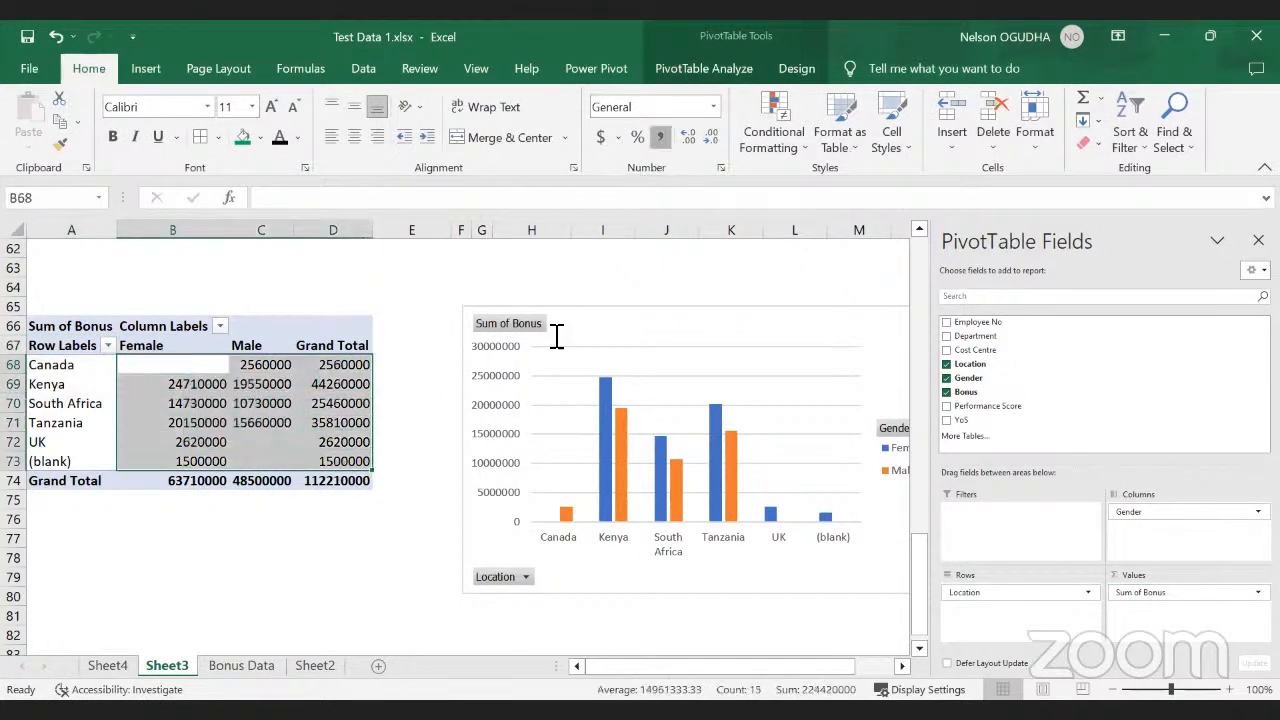
click(300, 520)
drag(214, 370, 400, 463)
click(709, 138)
click(709, 138)
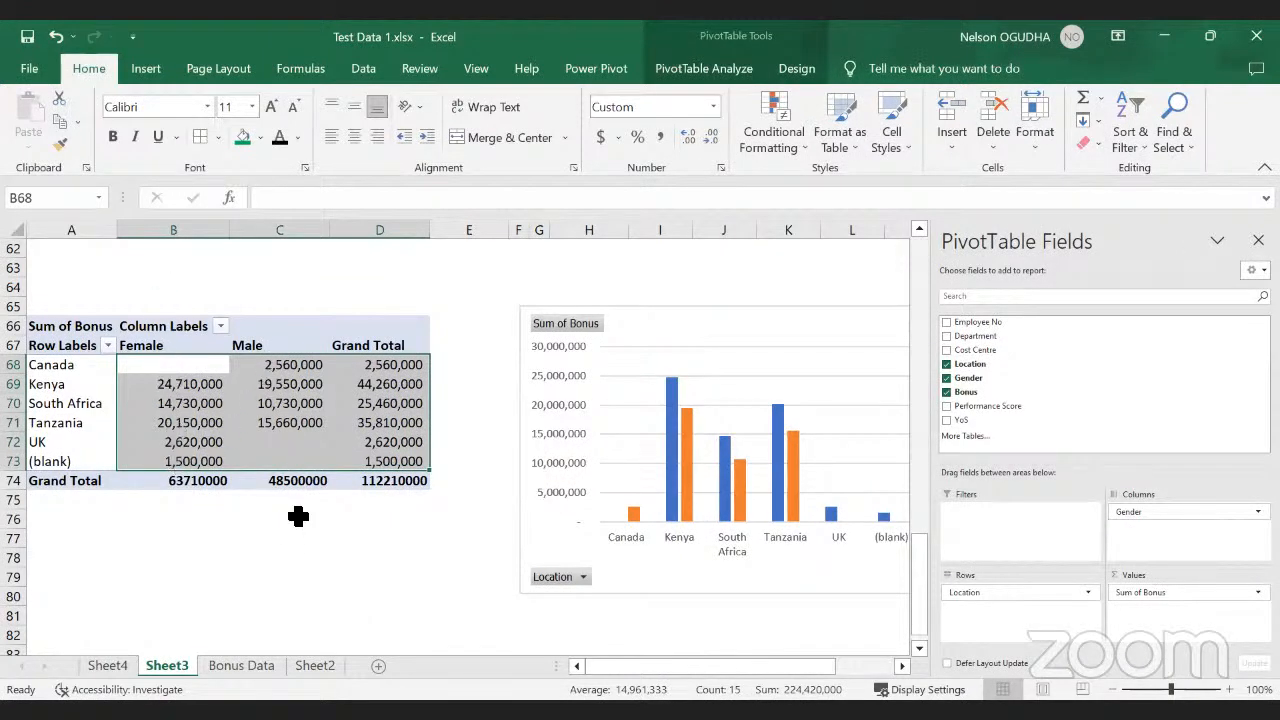
Step: Inspect the PivotTable's (blank) location row, and filter the Location column in Bonus Data to show only blank entries
click(402, 484)
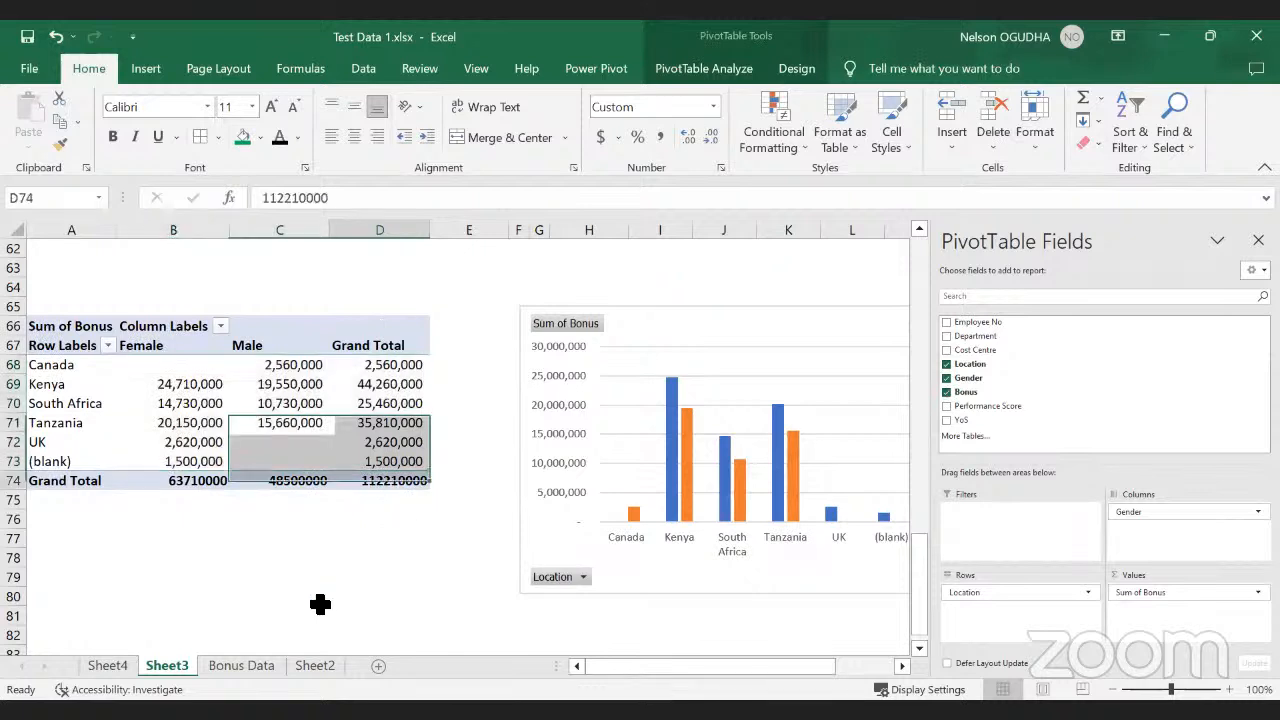
drag(63, 461, 338, 468)
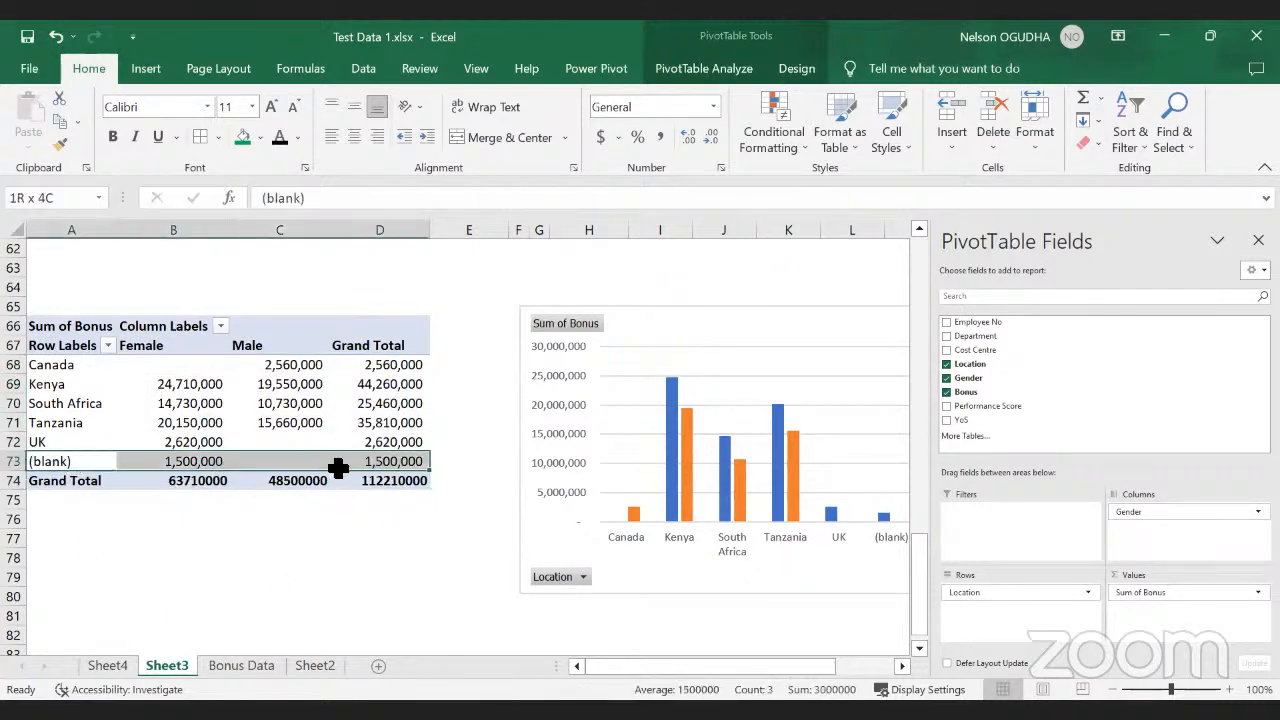
click(76, 462)
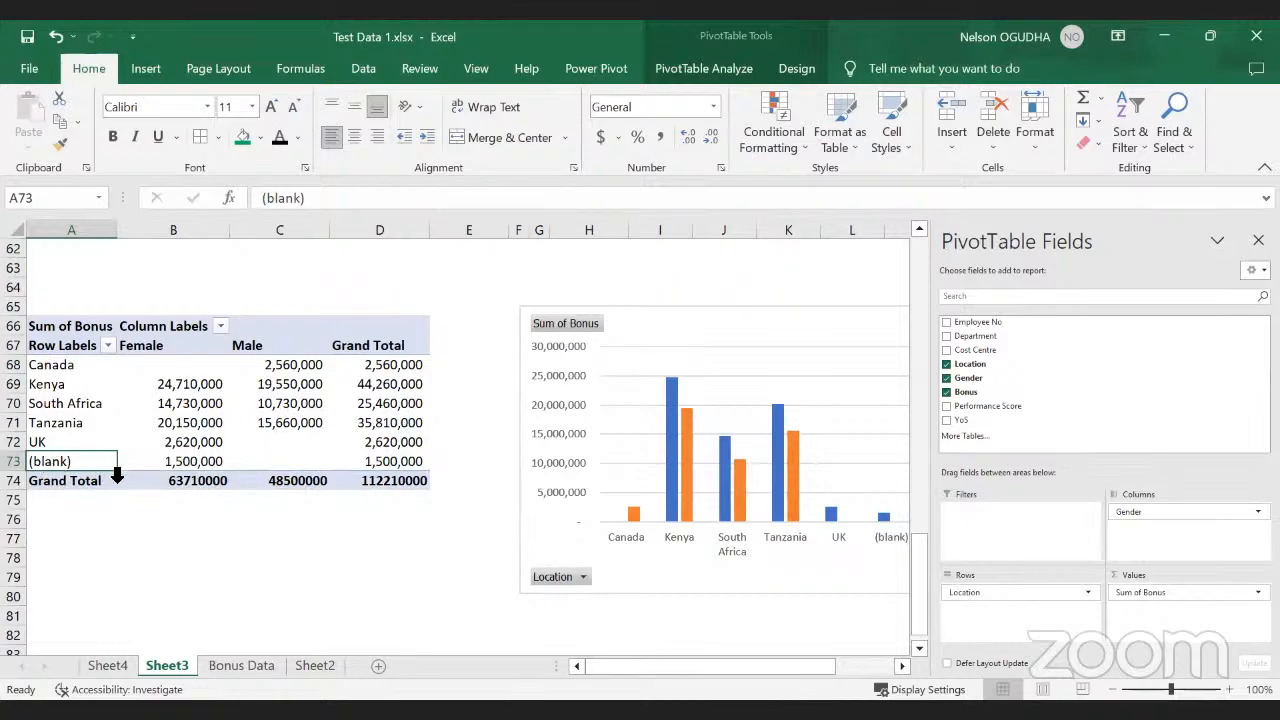
click(222, 668)
scroll(730, 455, down, 6)
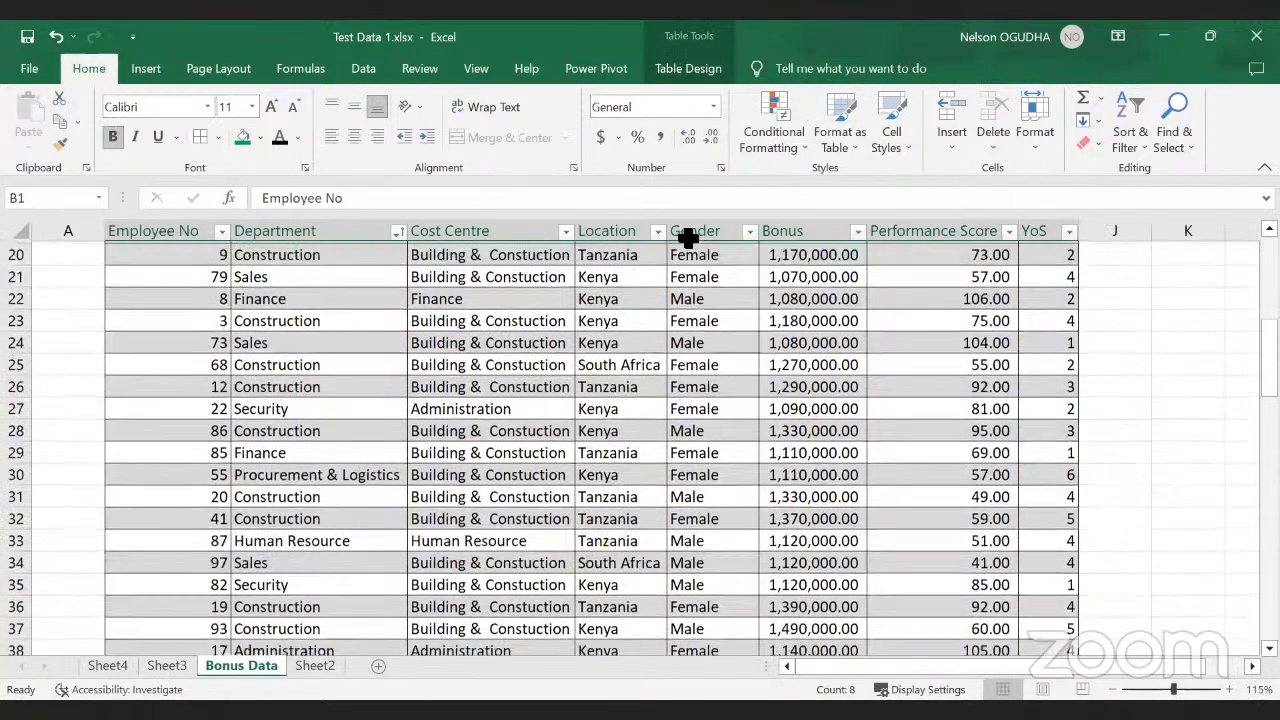
scroll(680, 235, up, 6)
click(657, 231)
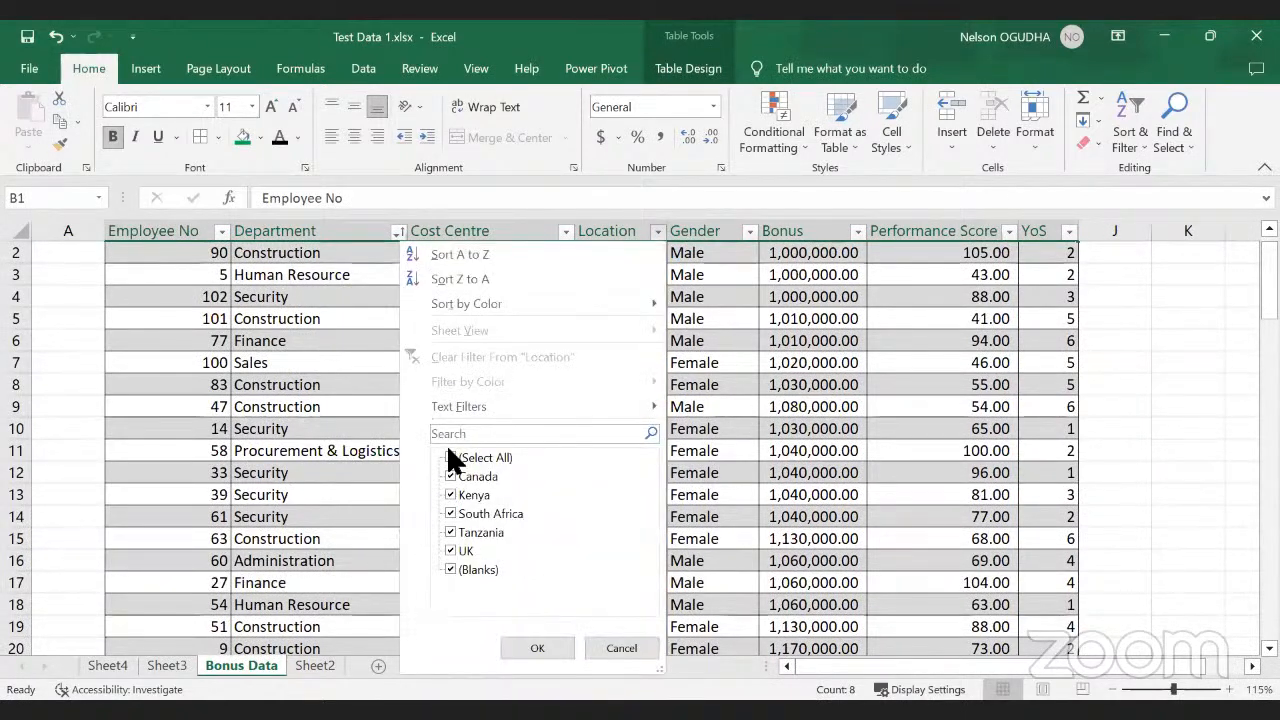
click(450, 457)
click(447, 565)
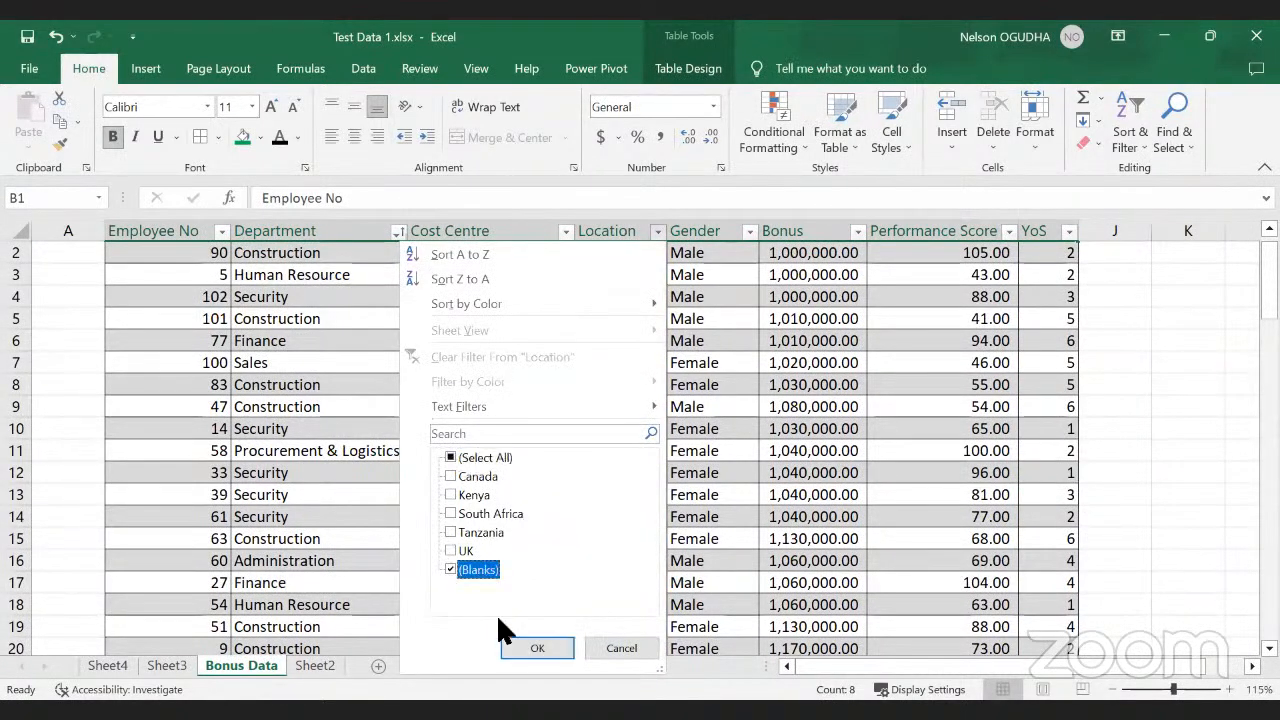
click(532, 648)
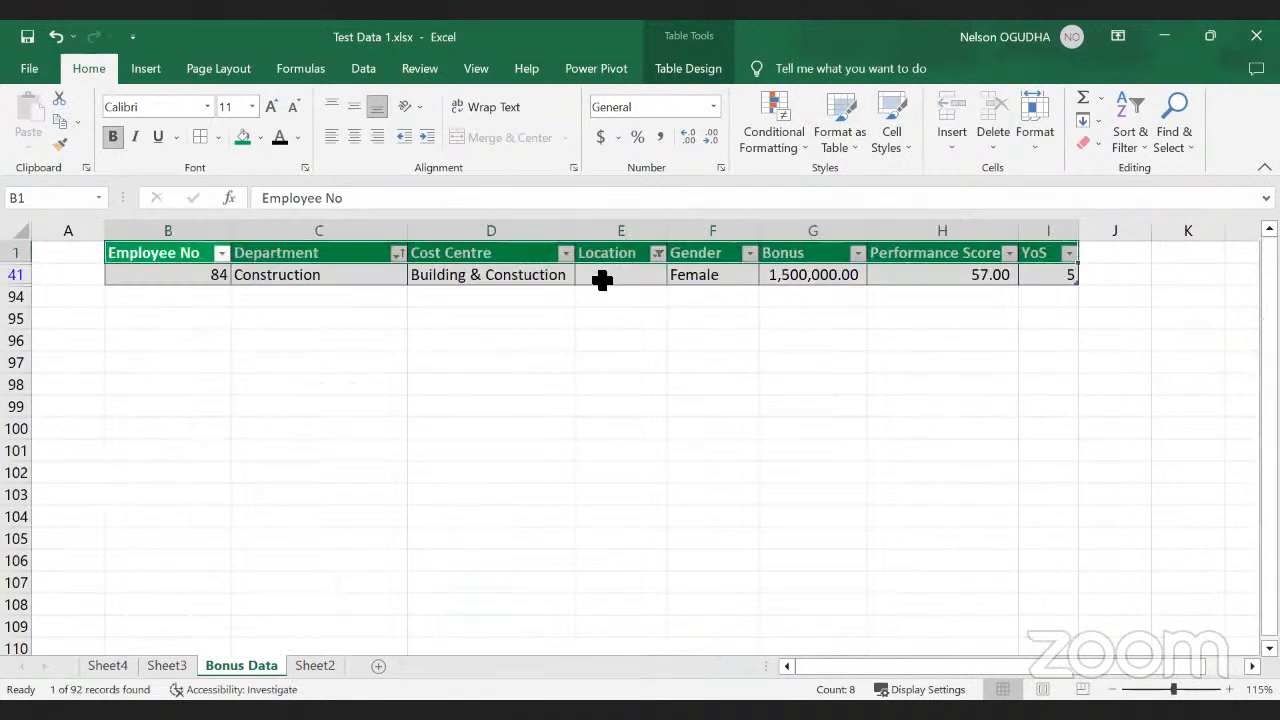
Step: Enter Canada as the missing Location of the filtered record and clear the Location filter
click(603, 278)
text(Canada)
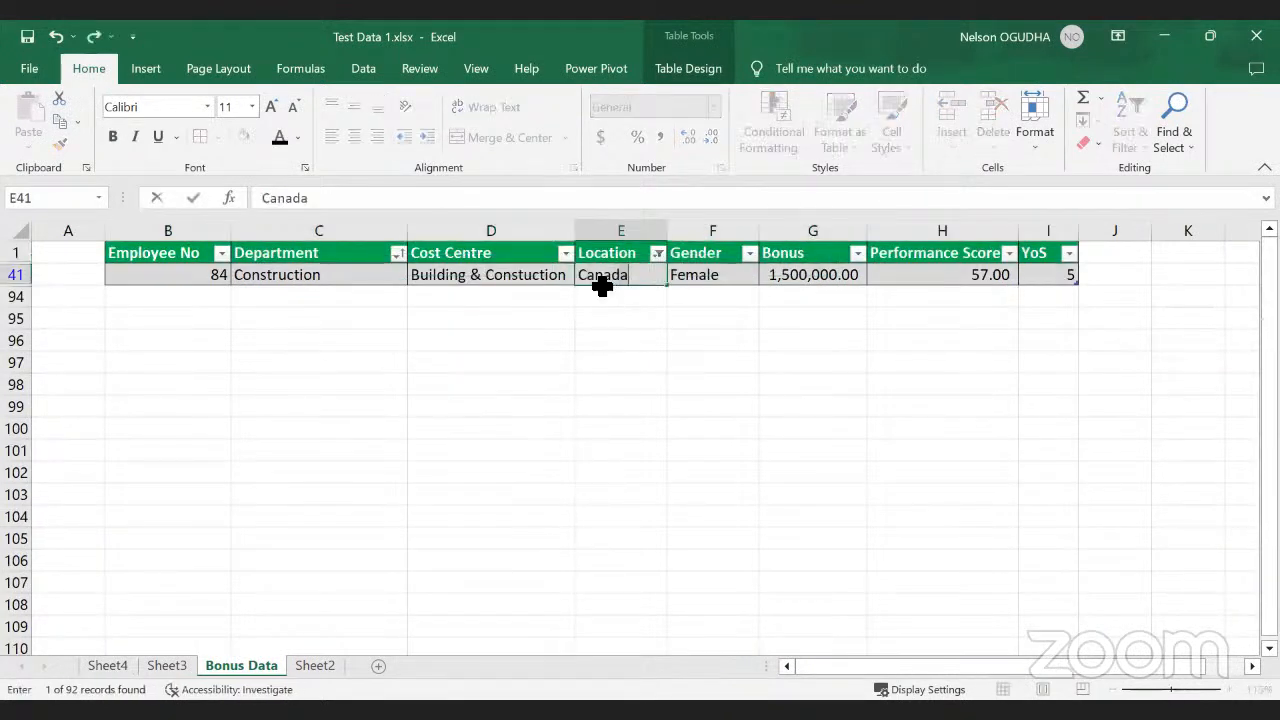
key(Return)
click(600, 277)
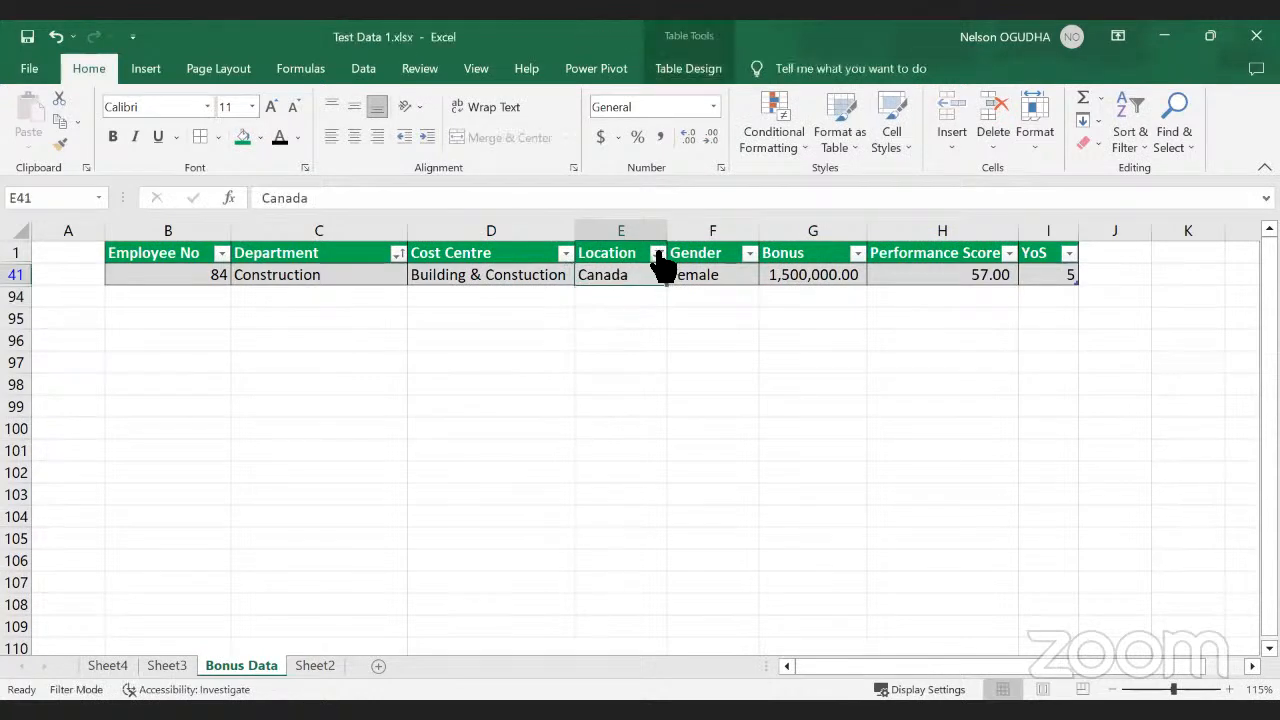
click(657, 255)
click(470, 379)
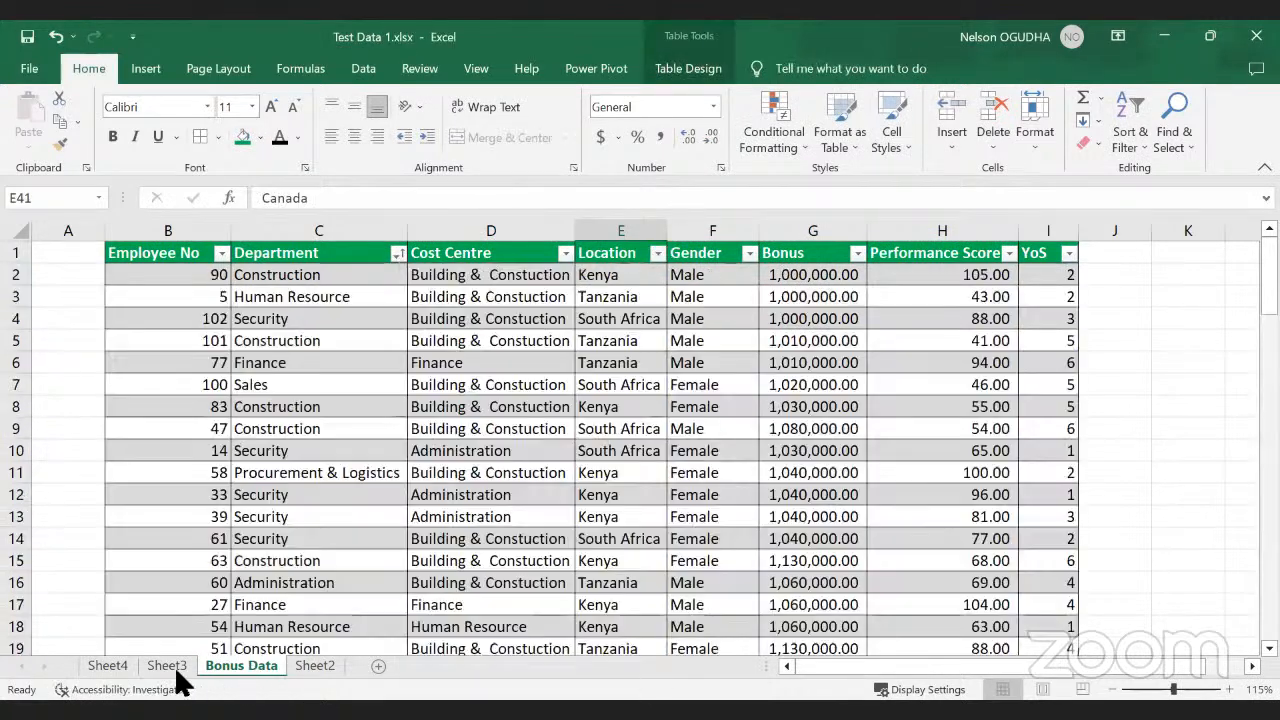
Step: Refresh the bonus-by-location PivotTable on Sheet3 to pick up the corrected source data
click(166, 666)
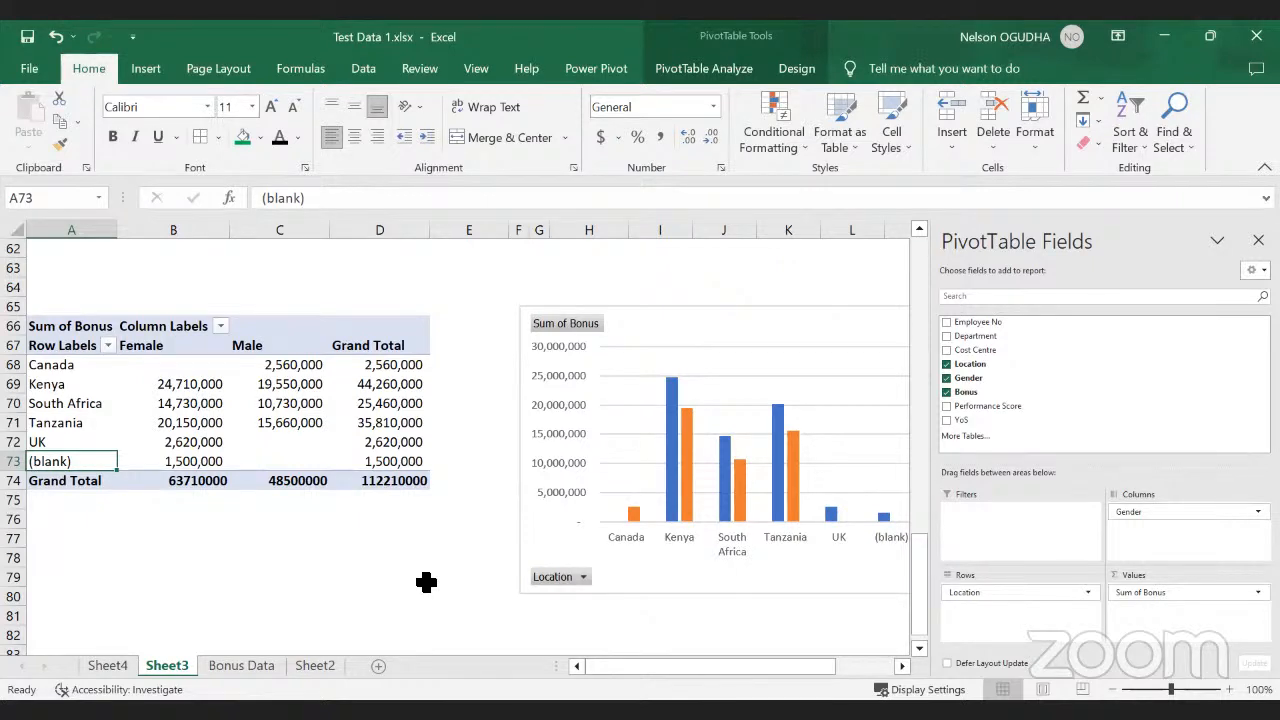
click(703, 68)
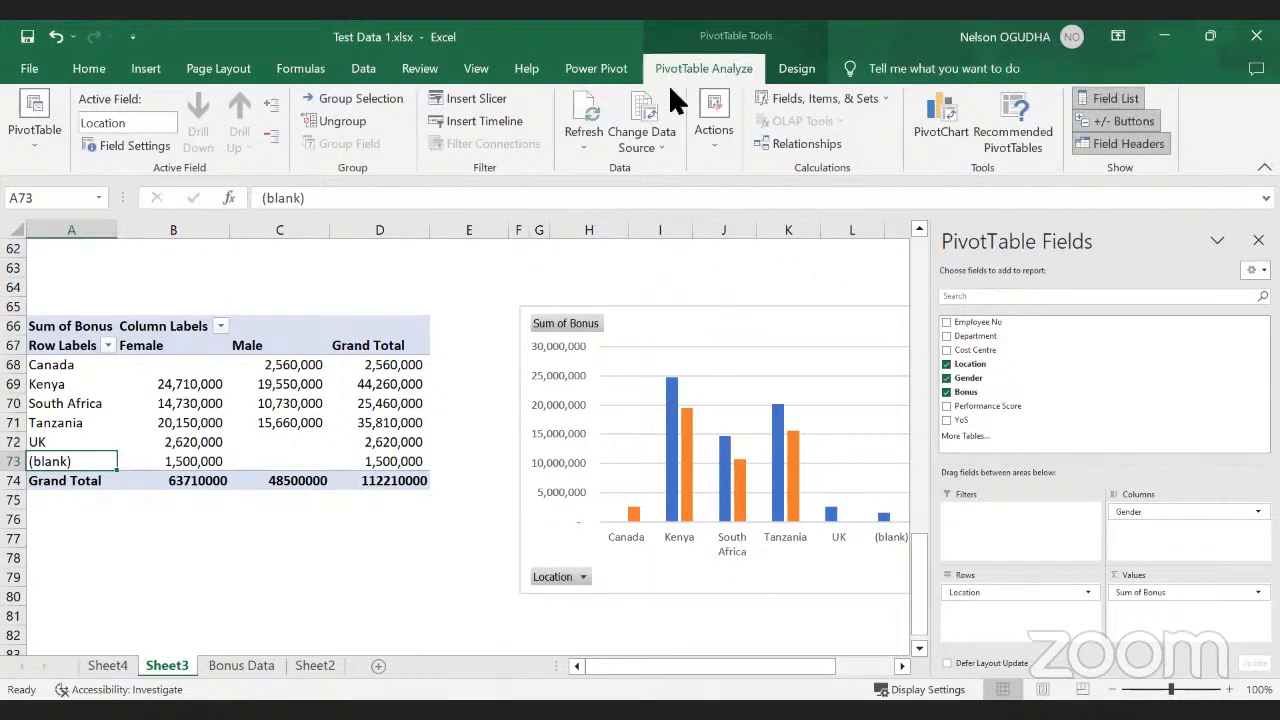
click(592, 108)
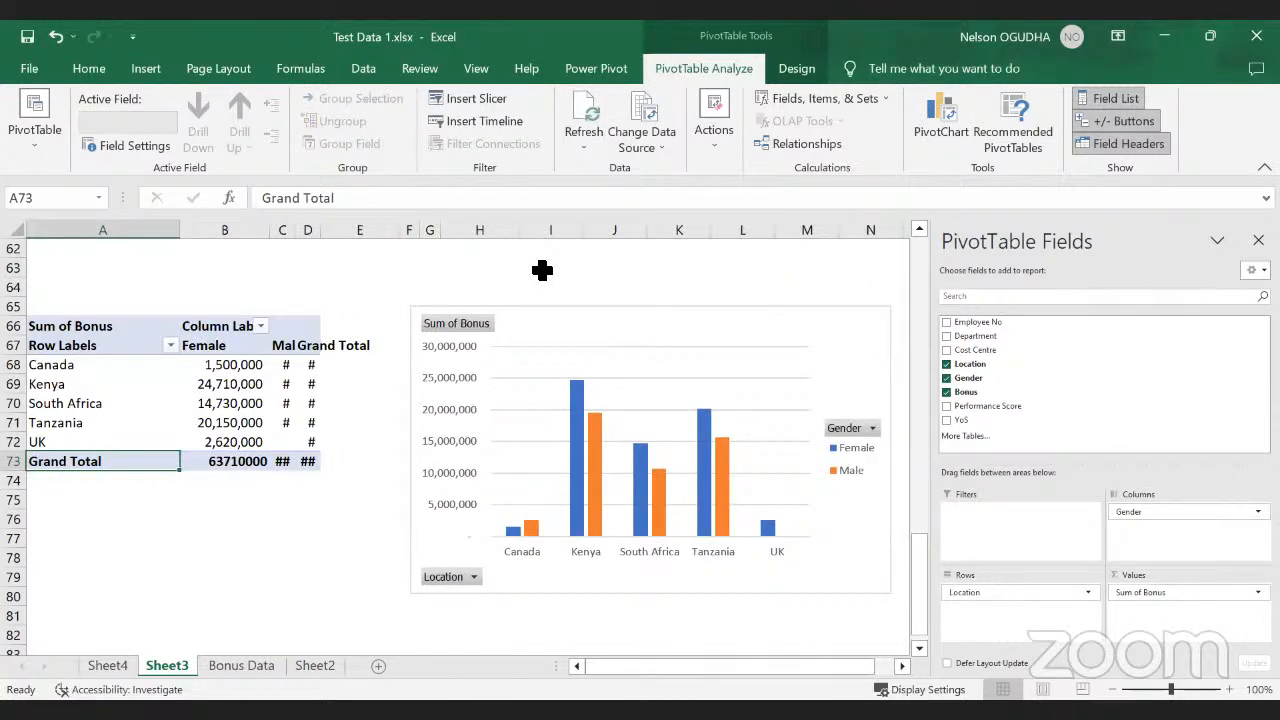
Step: Autofit columns C and D of Sheet3 to the width of their PivotTable values
click(282, 231)
drag(282, 231, 318, 233)
double_click(321, 232)
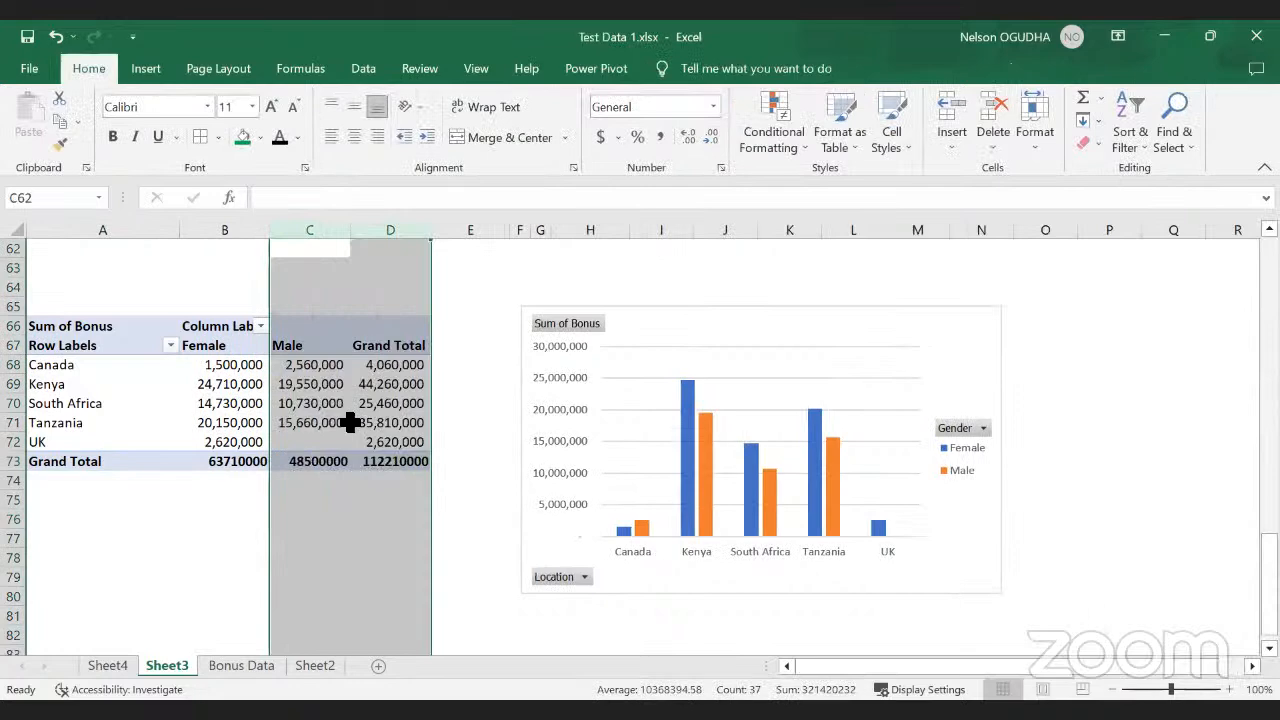
click(348, 421)
click(358, 526)
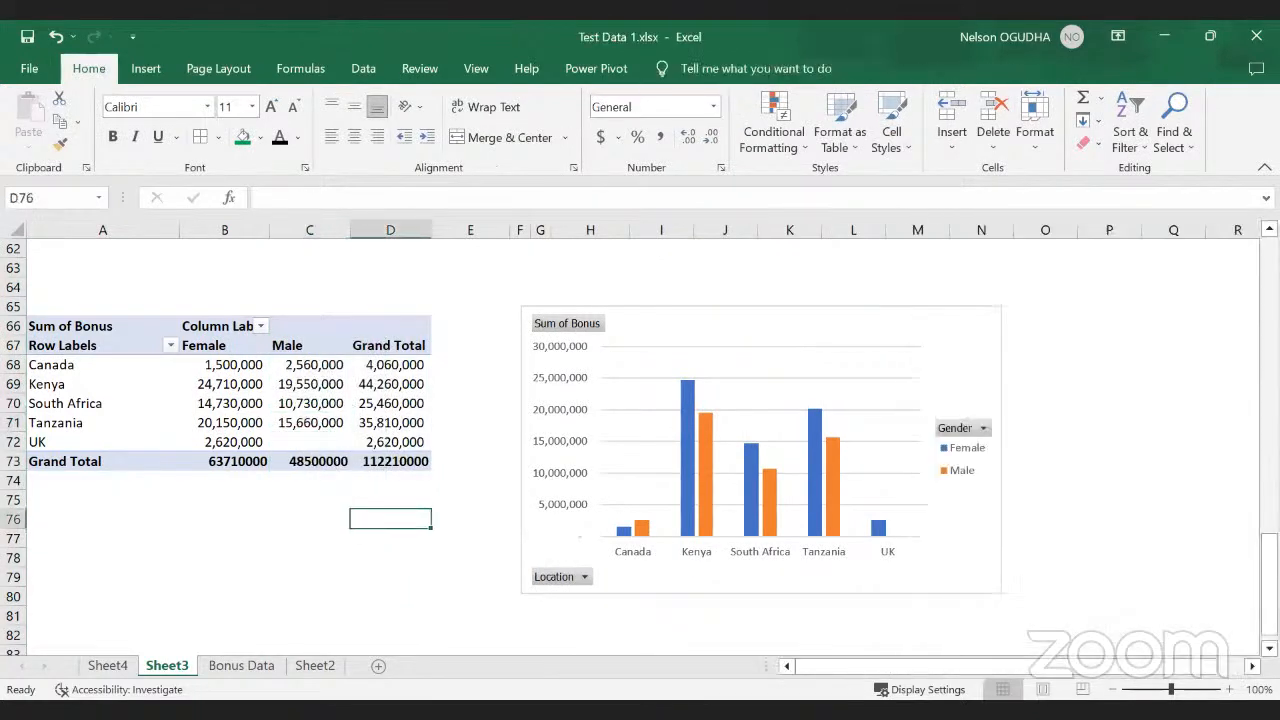
Step: Move the bonus-by-location PivotChart closer to its PivotTable
click(60, 446)
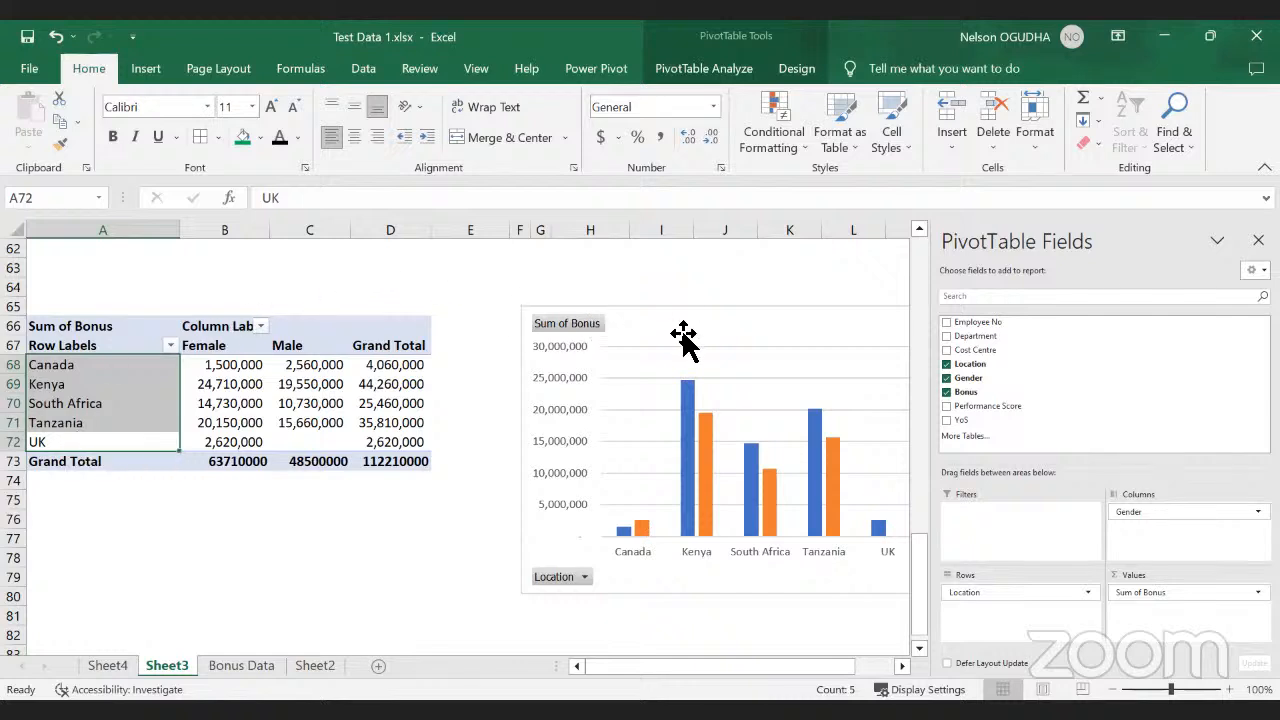
drag(690, 322, 623, 309)
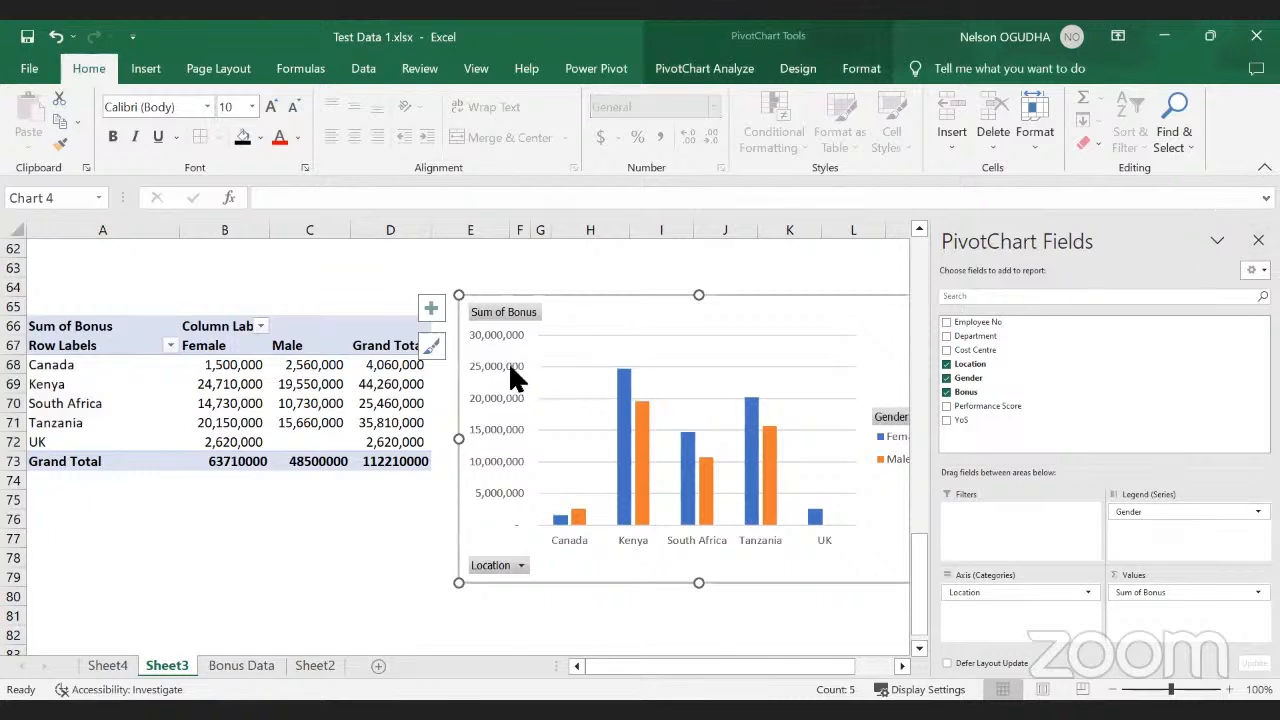
scroll(343, 420, down, 1)
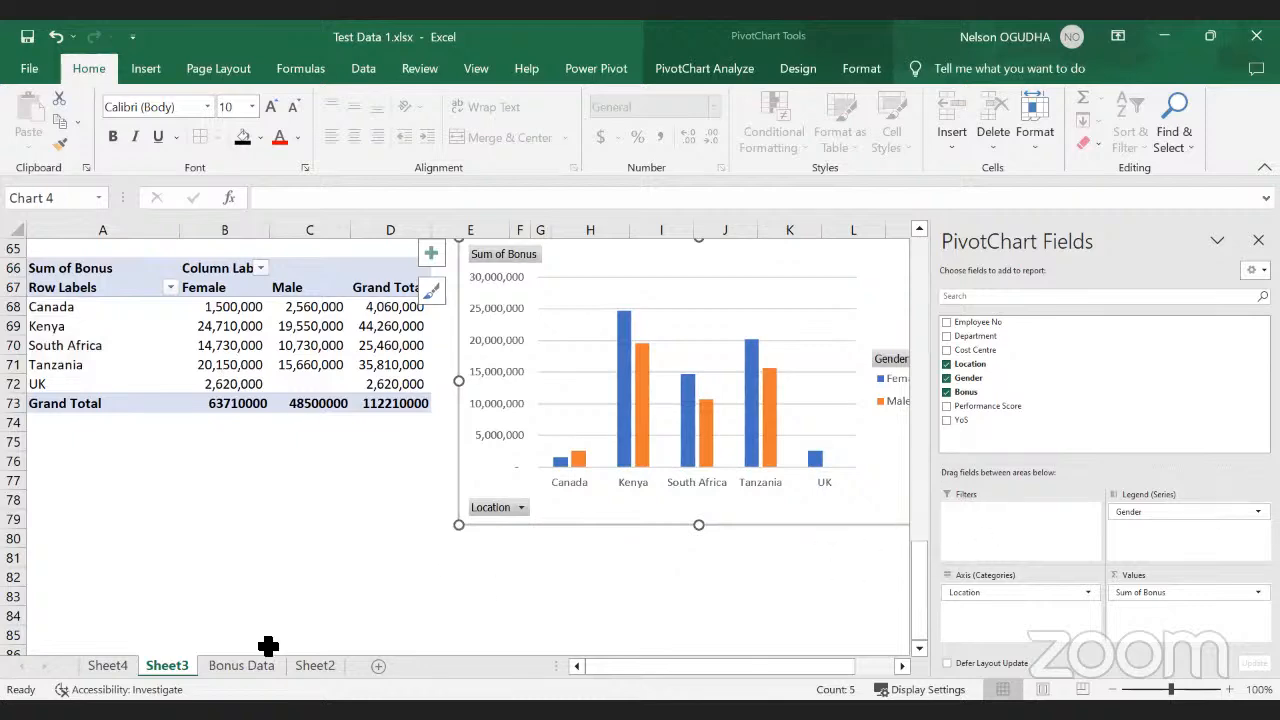
Step: Check the Bonus Data records and Sheet2, and return to the bonus-by-location PivotTable on Sheet3
click(255, 677)
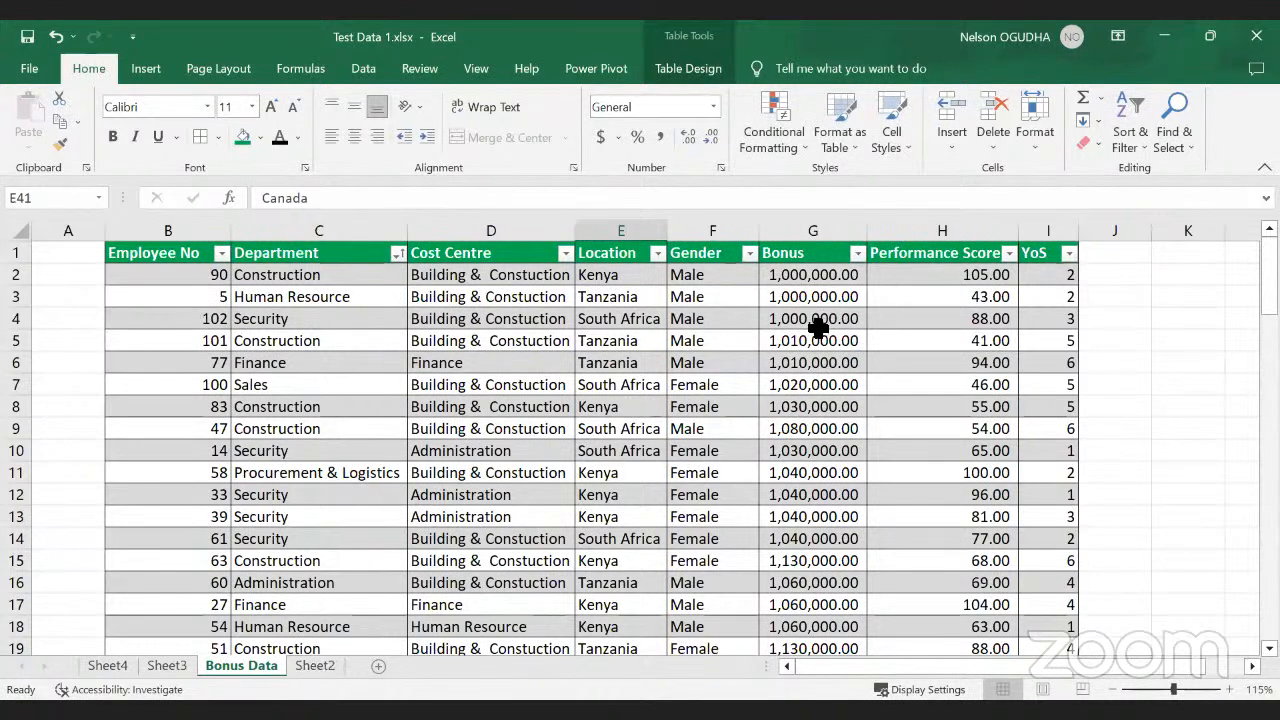
click(311, 670)
click(235, 670)
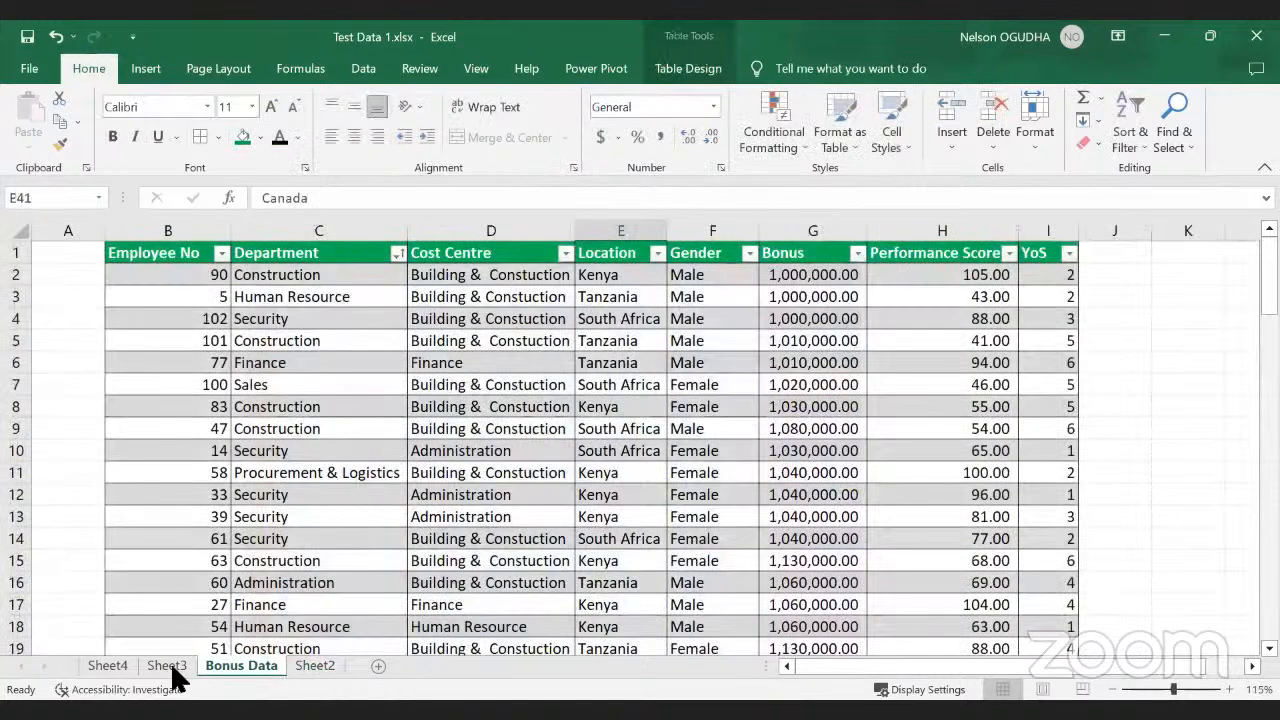
click(175, 668)
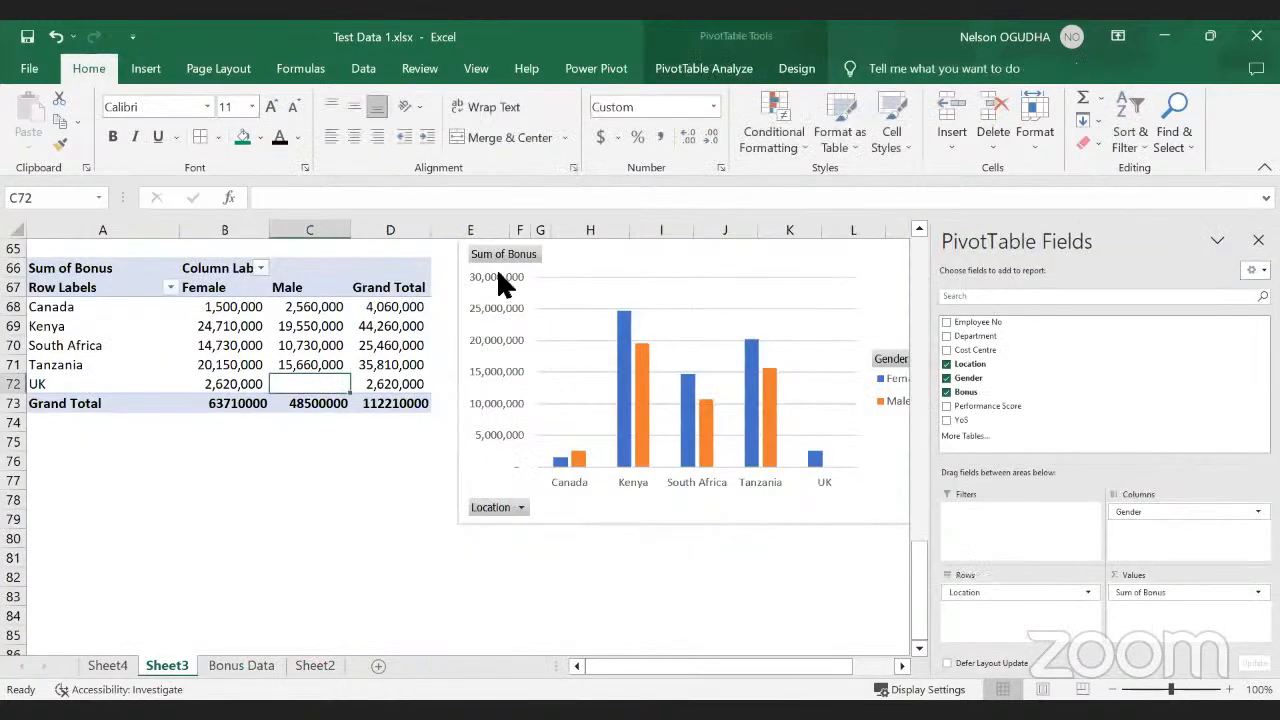
Step: Move the bonus by location and gender chart on Sheet3 farther away from its PivotTable
drag(461, 288, 528, 301)
mouse_move(224, 381)
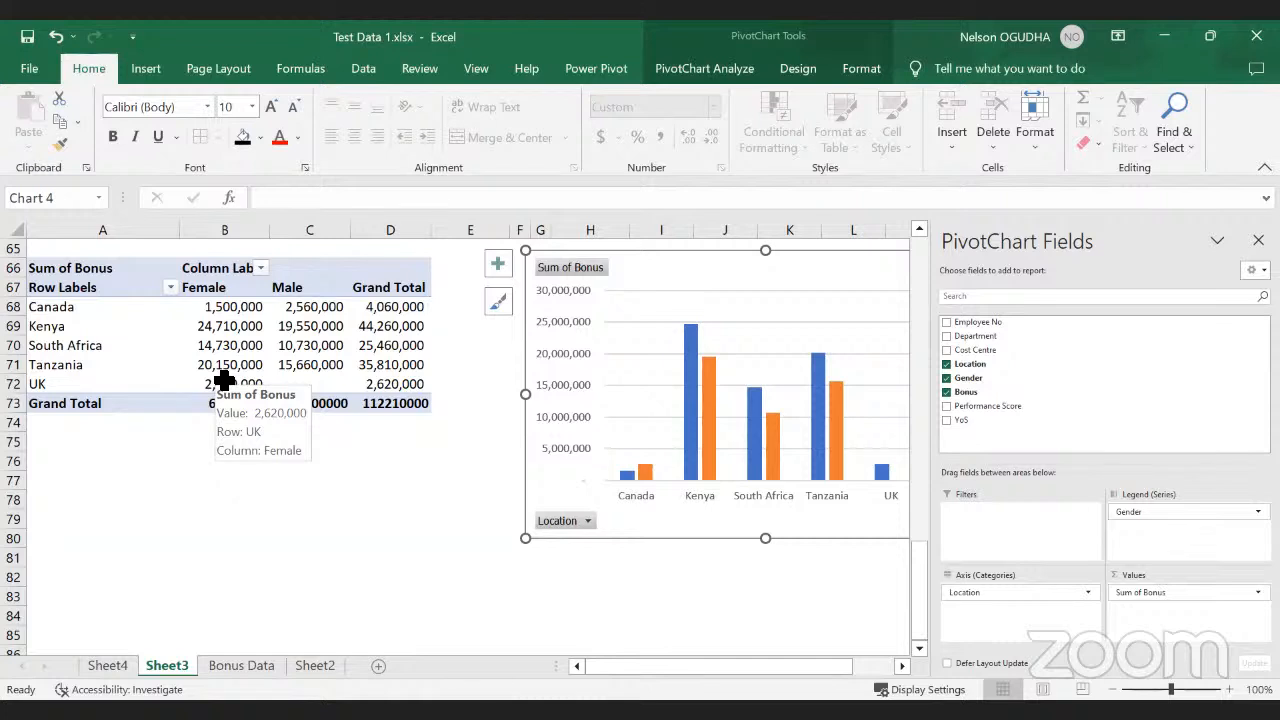
click(290, 499)
click(94, 460)
Step: Insert a PivotChart based on Table1 from the Bonus Data sheet, placed in the existing worksheet at Sheet3!$A$80
click(241, 666)
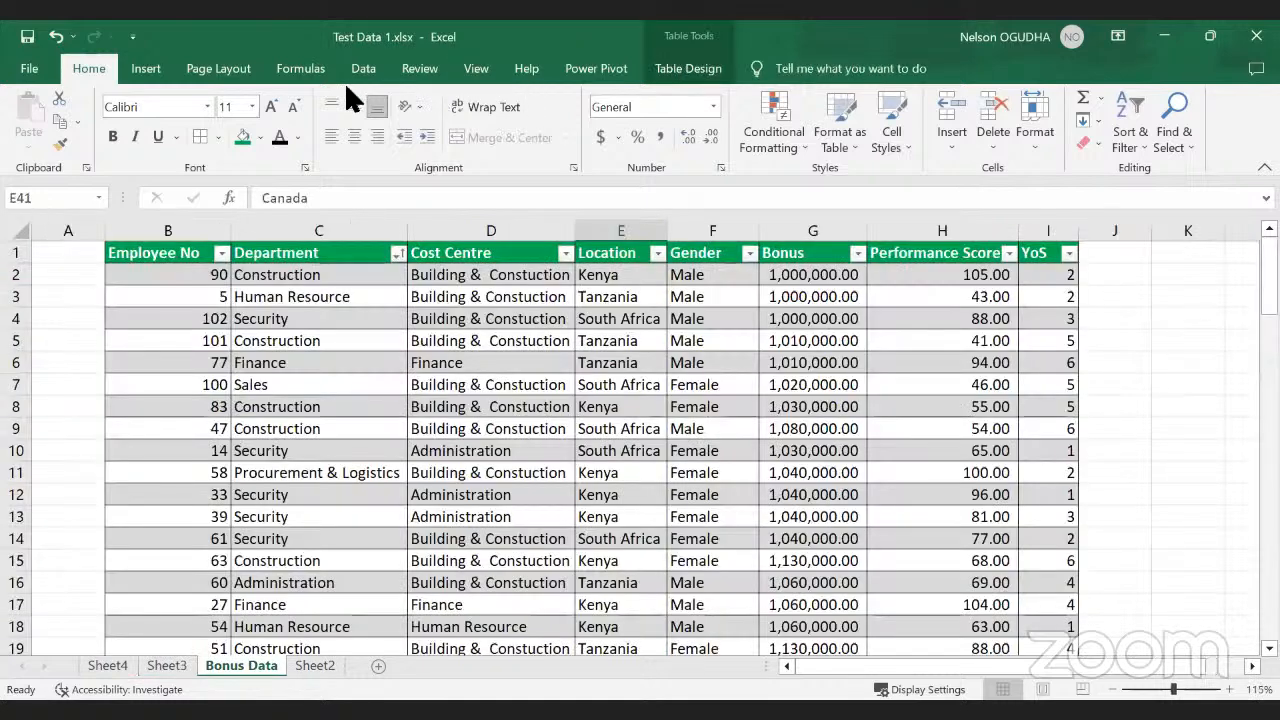
click(250, 385)
click(145, 68)
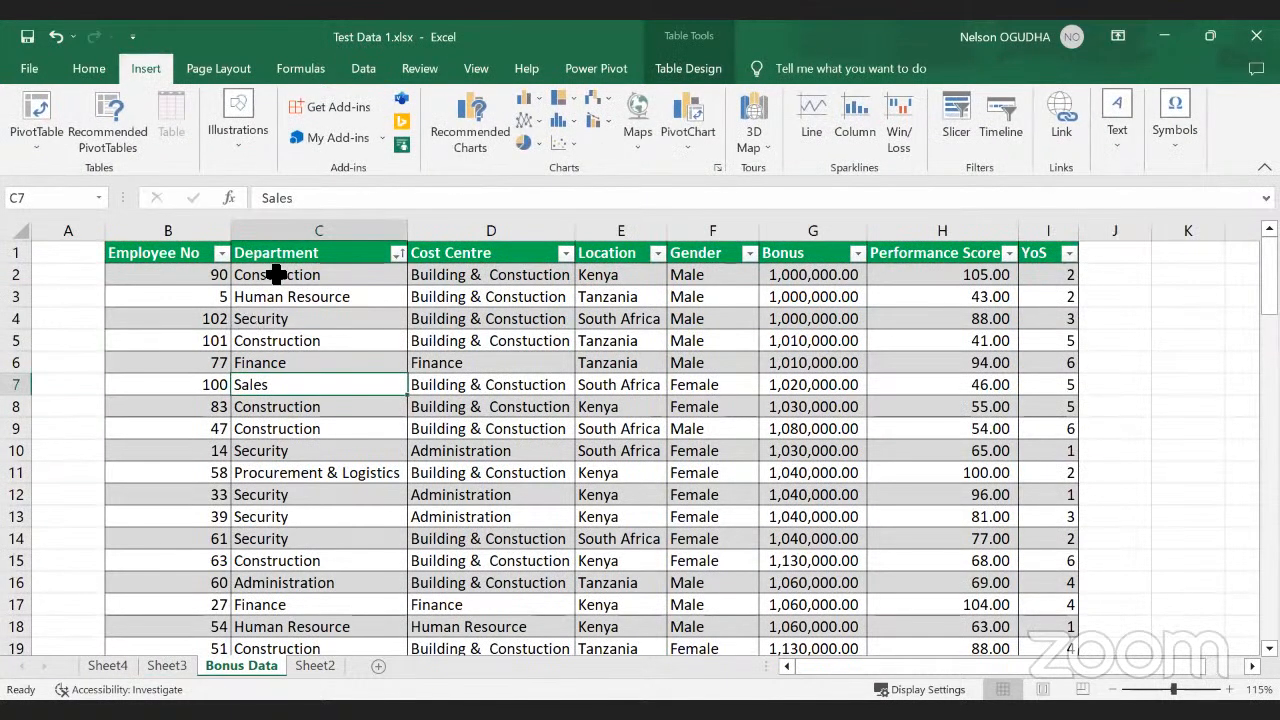
click(280, 256)
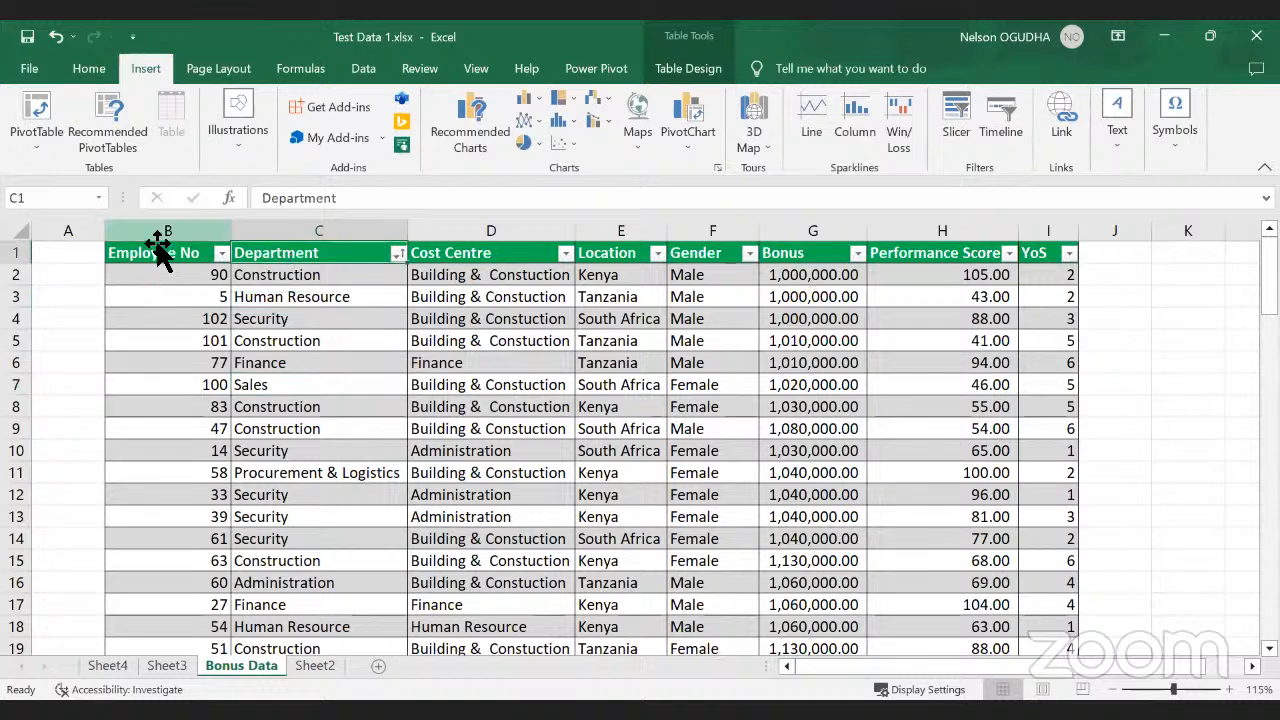
drag(150, 252, 1070, 262)
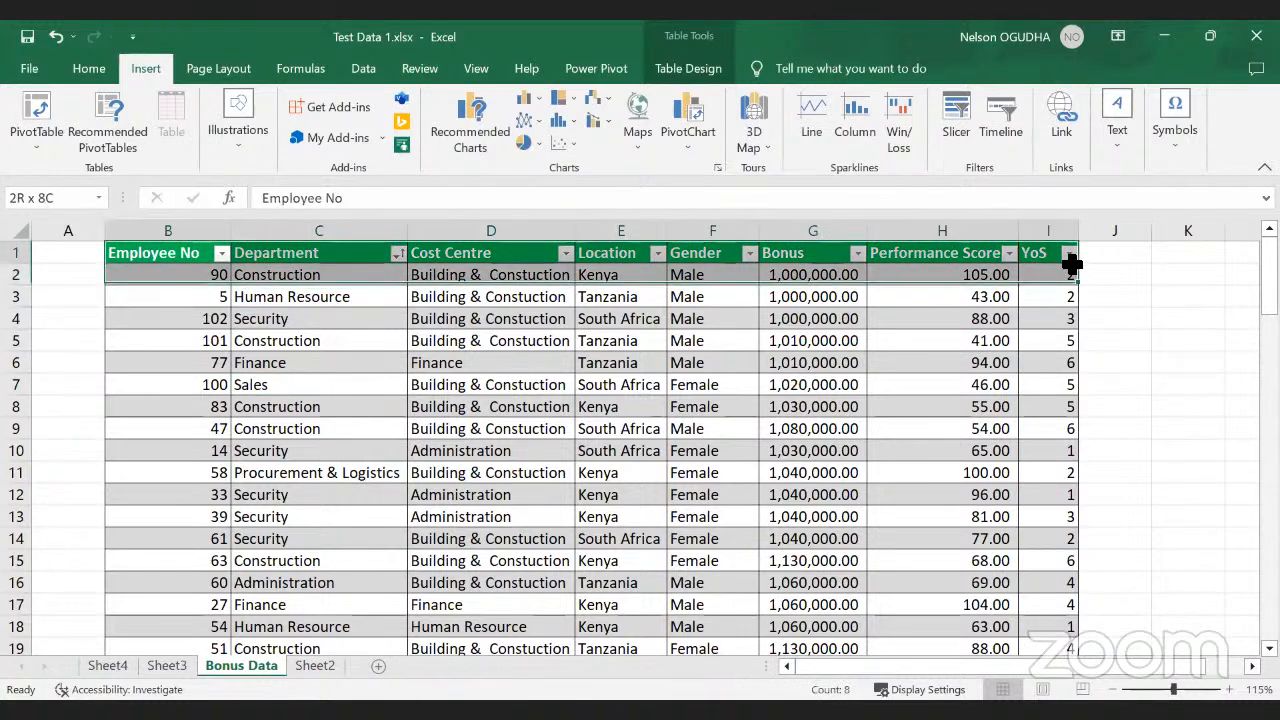
click(863, 296)
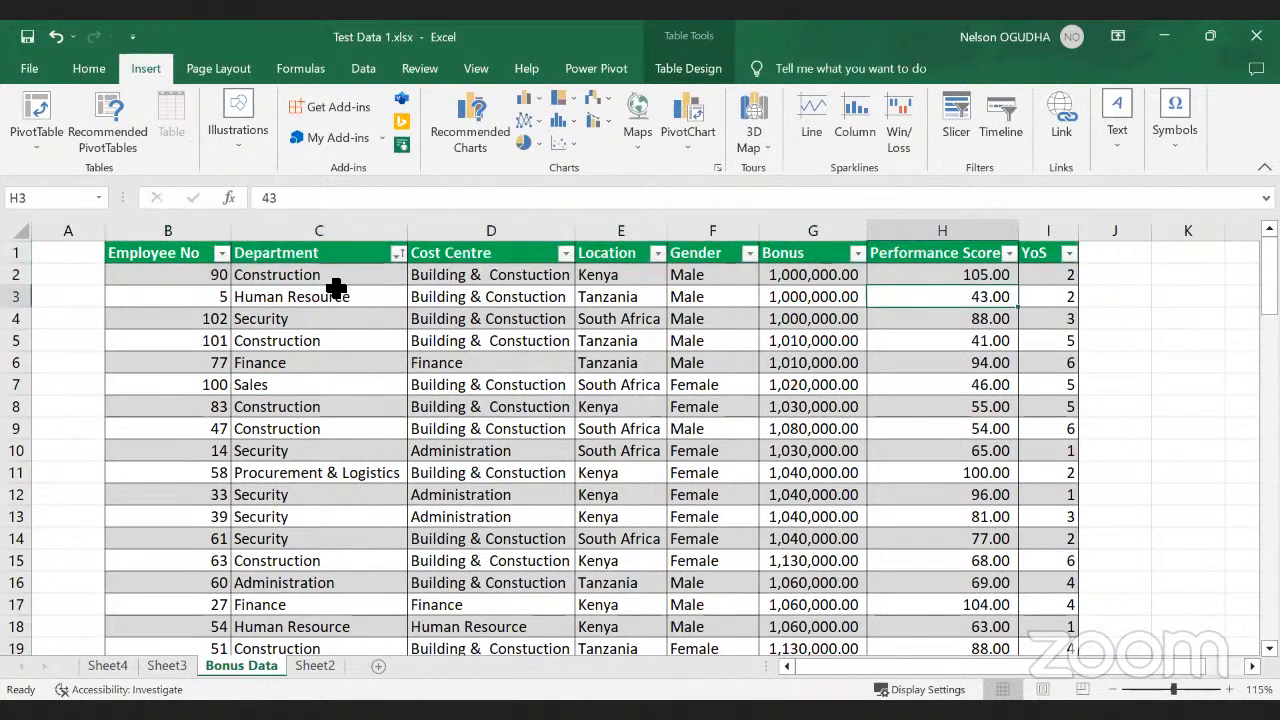
click(286, 256)
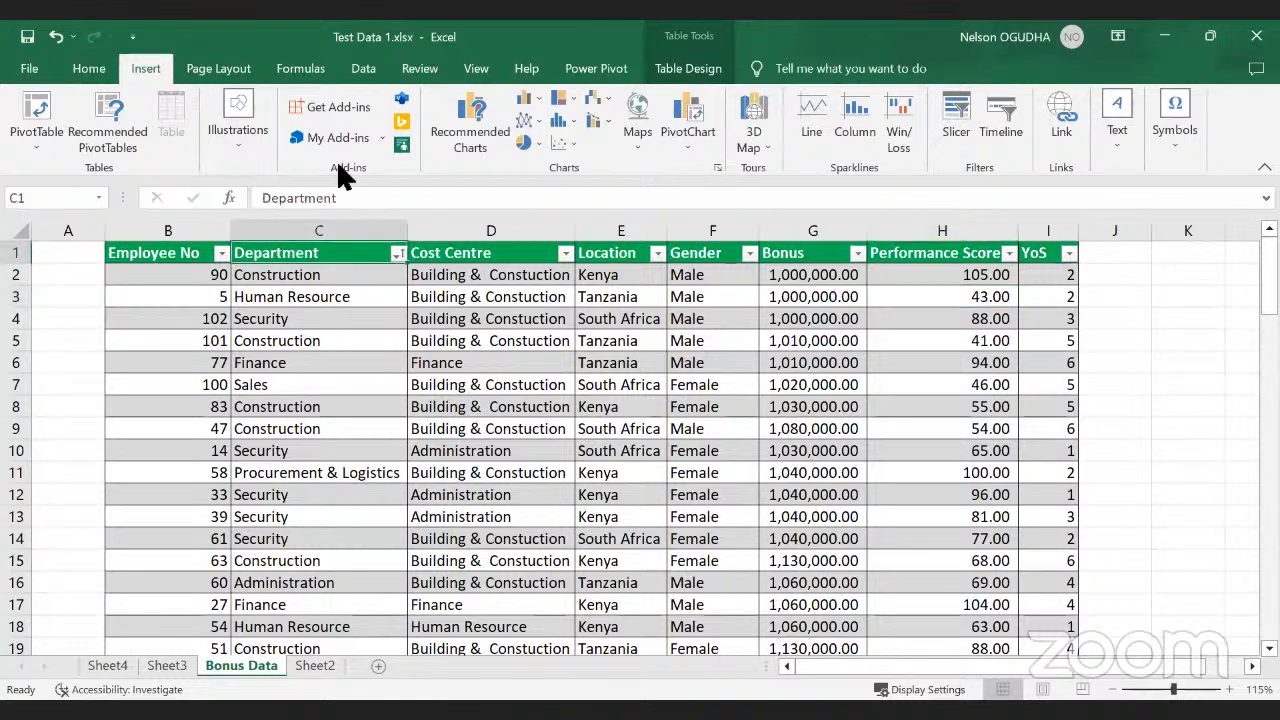
click(692, 118)
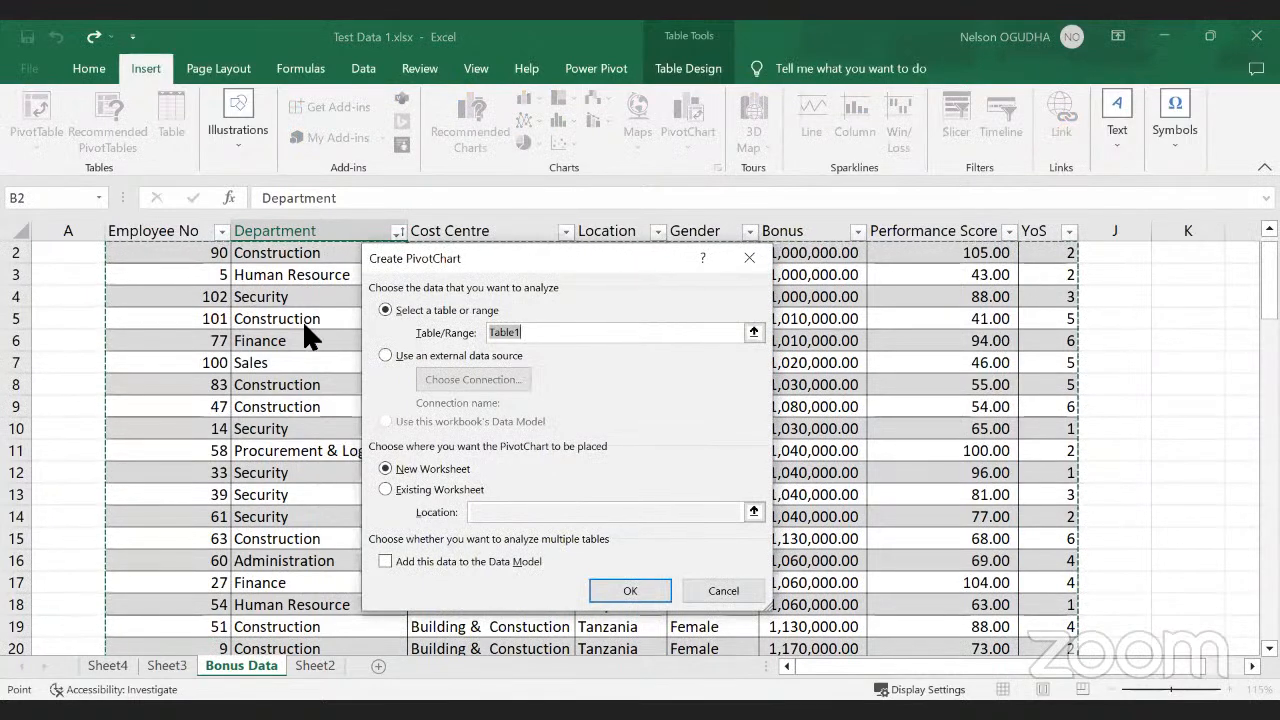
click(388, 486)
click(166, 667)
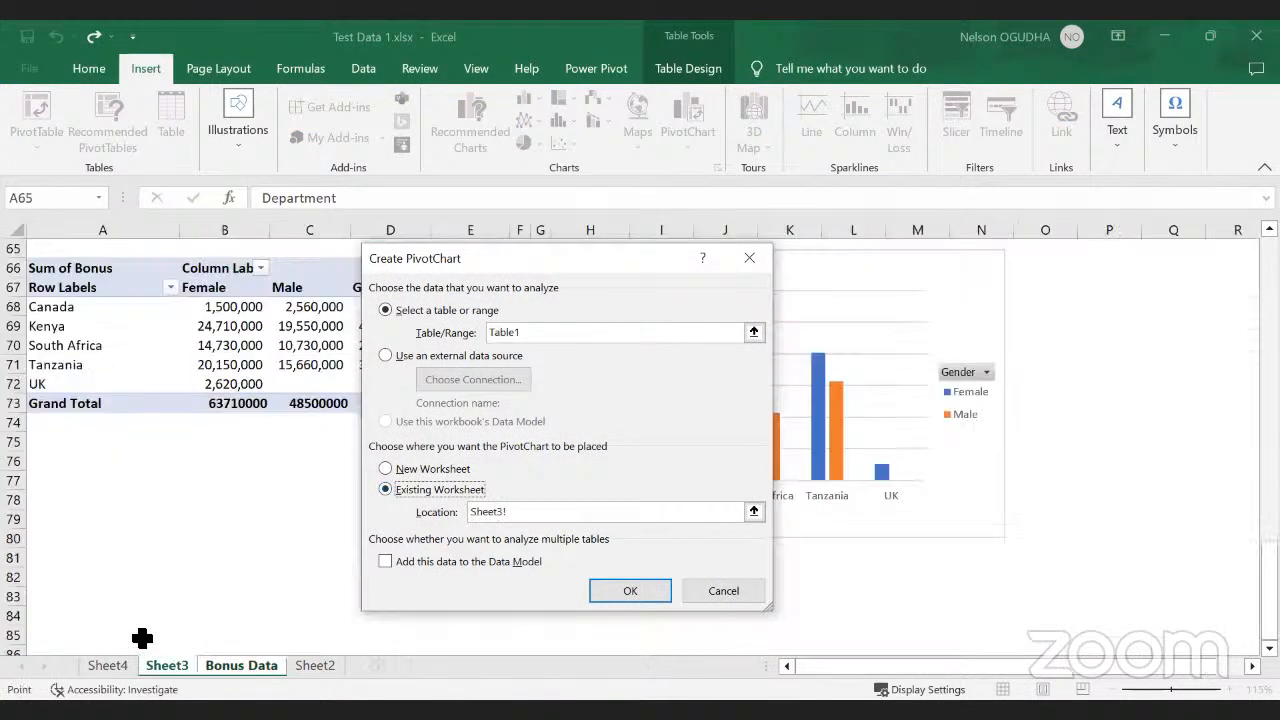
click(78, 538)
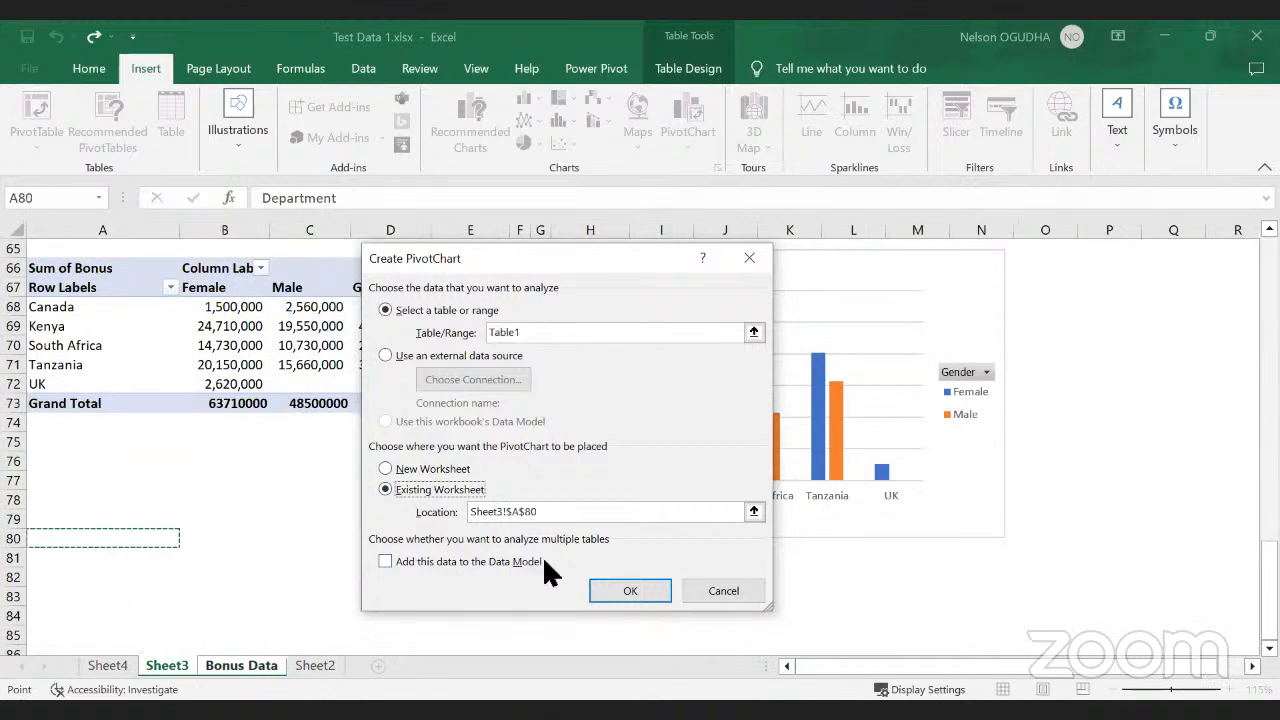
click(624, 592)
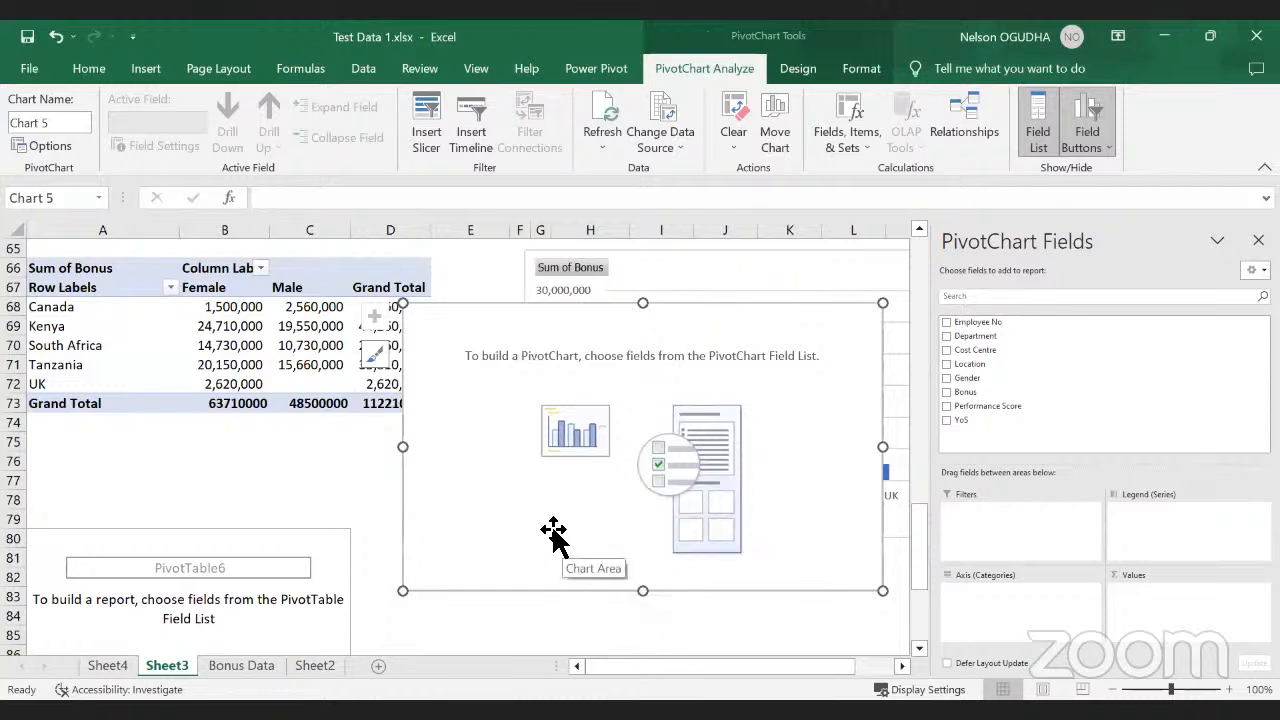
Step: Try to move the empty PivotChart down beside the new PivotTable area
scroll(543, 524, down, 2)
scroll(520, 494, down, 1)
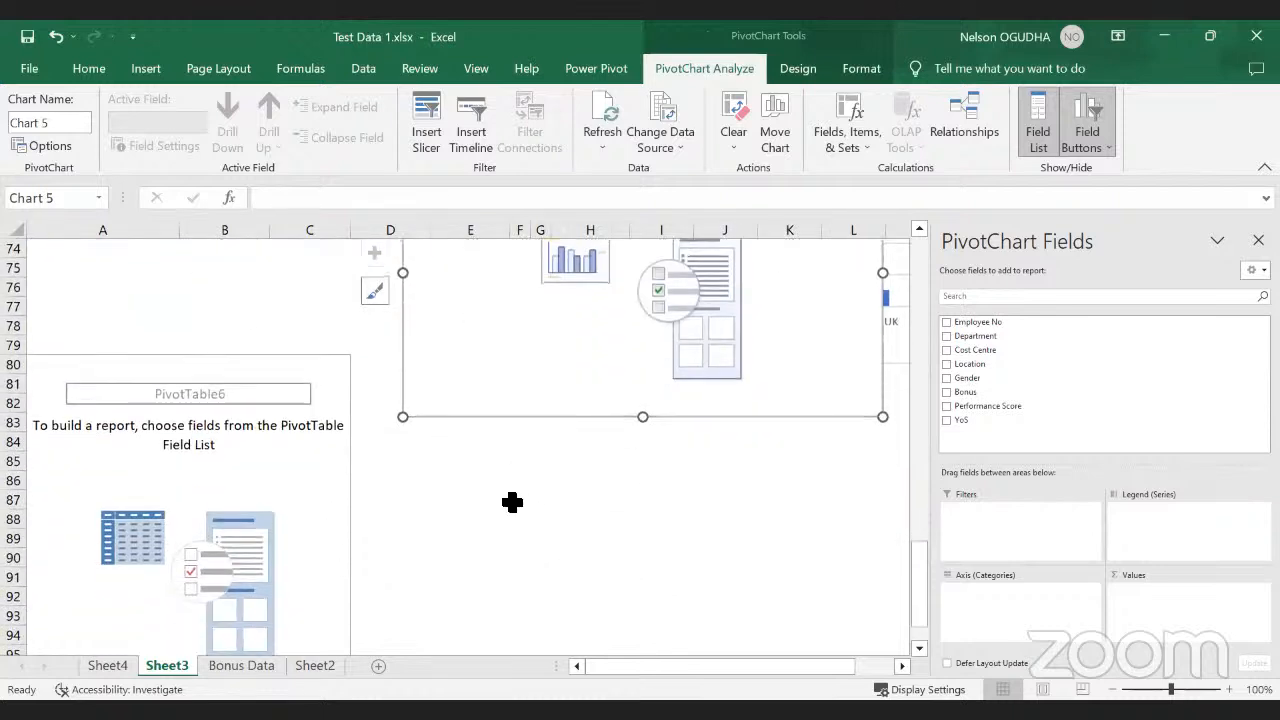
scroll(511, 503, down, 1)
scroll(477, 497, up, 1)
drag(471, 418, 475, 665)
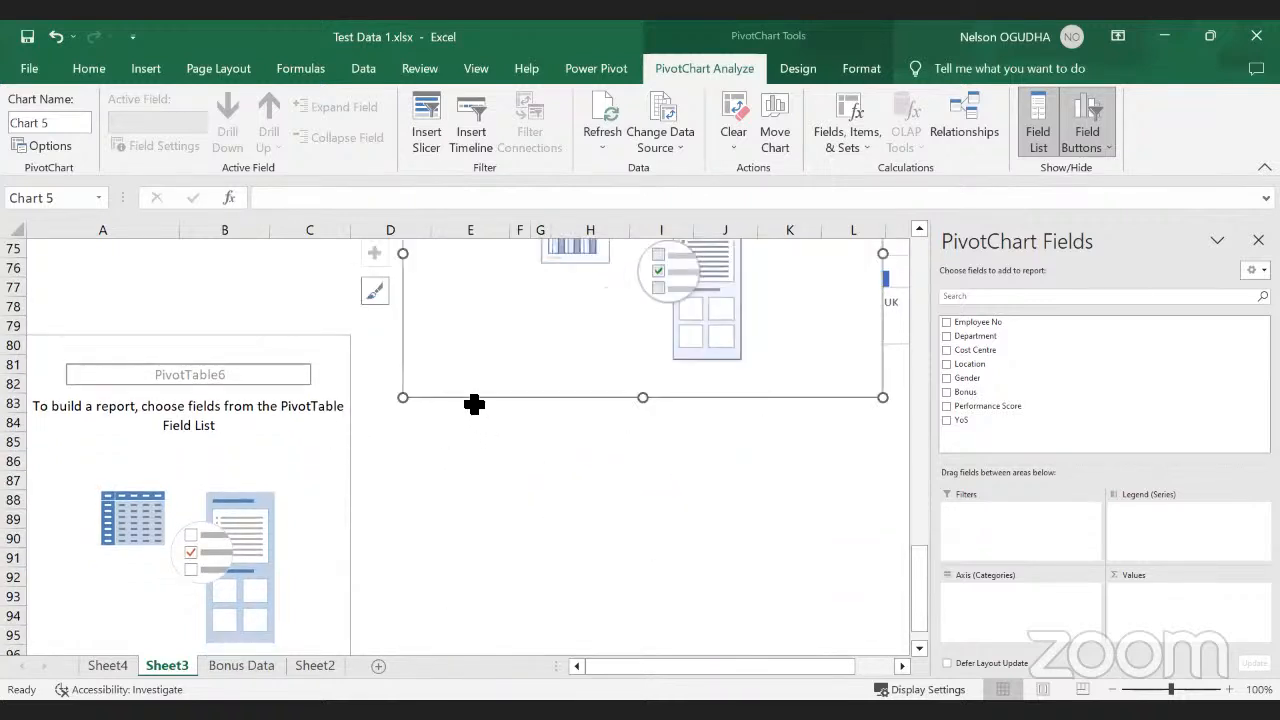
drag(430, 418, 431, 570)
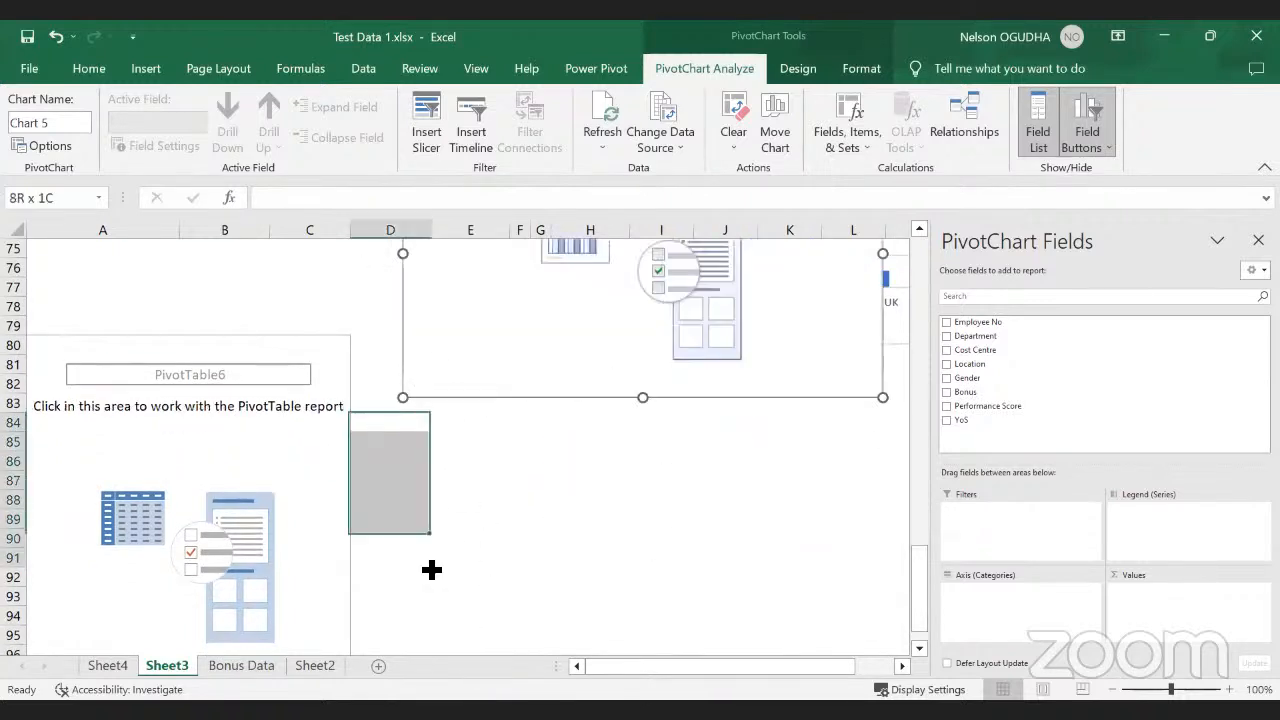
Step: Lay out the new PivotTable with Cost Centre, Gender and Location as filters, Department as rows and Sum of Bonus as values
click(192, 347)
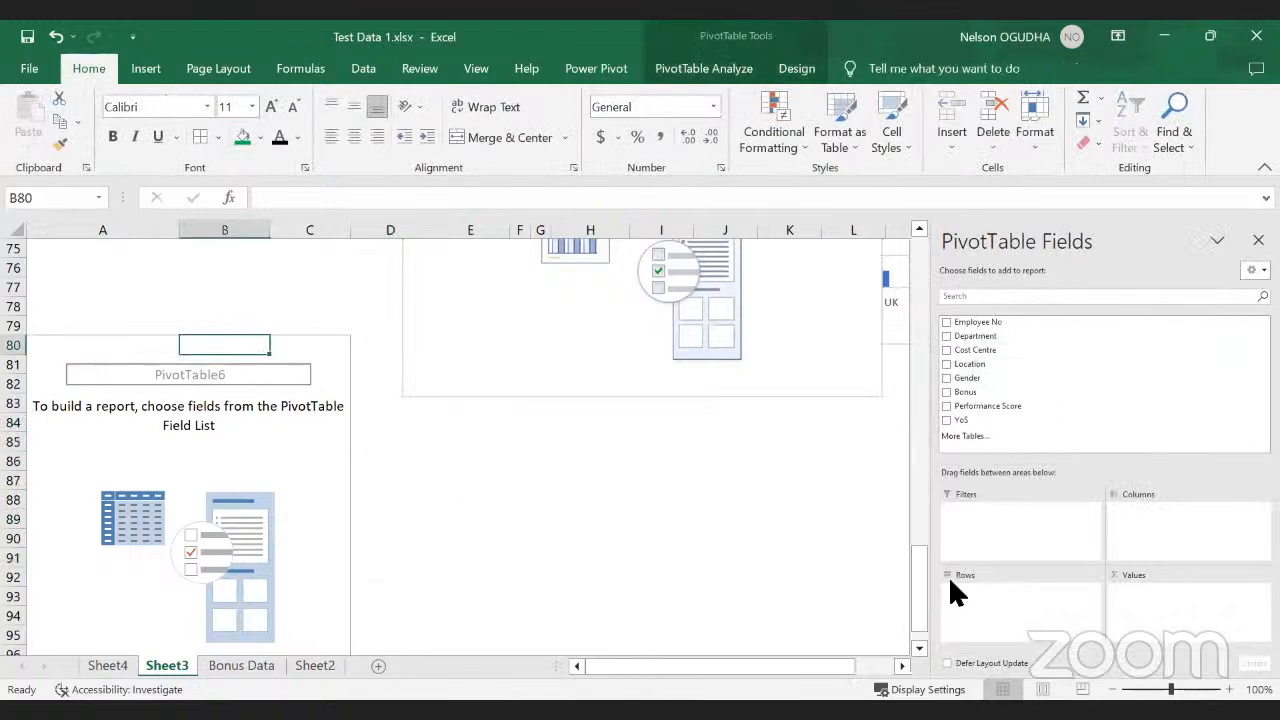
drag(972, 352, 1036, 530)
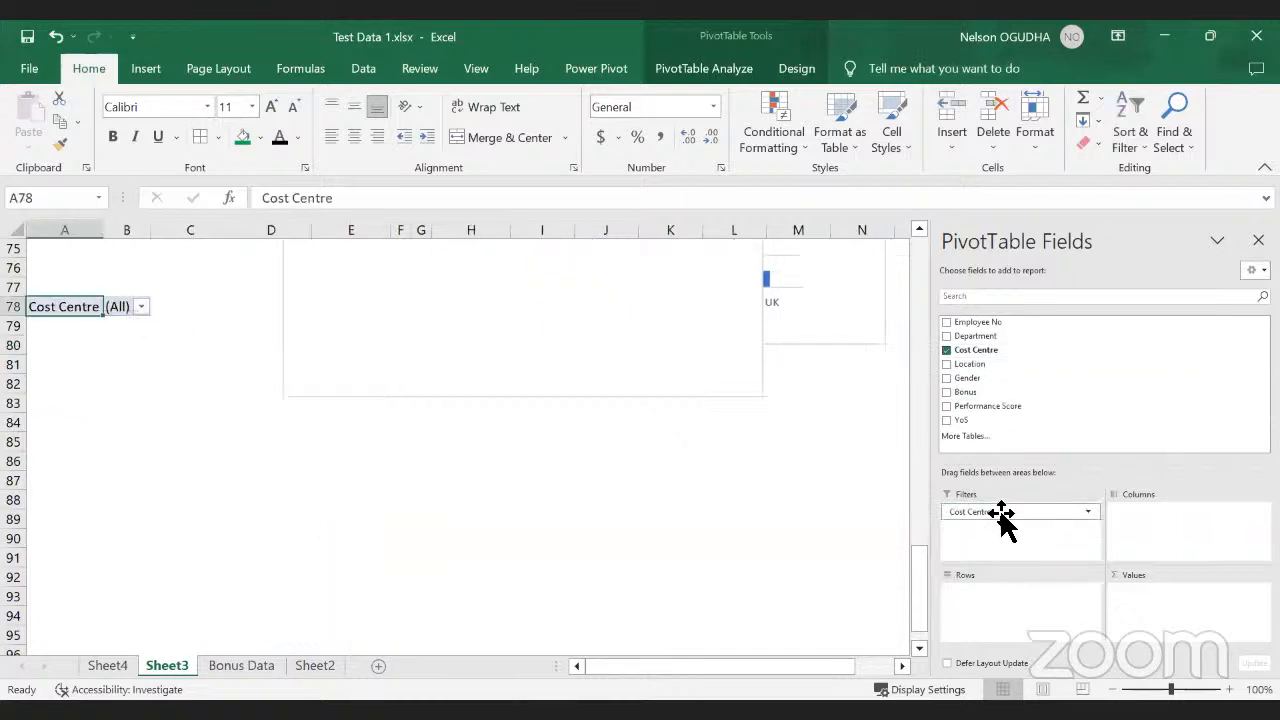
drag(964, 384, 1015, 555)
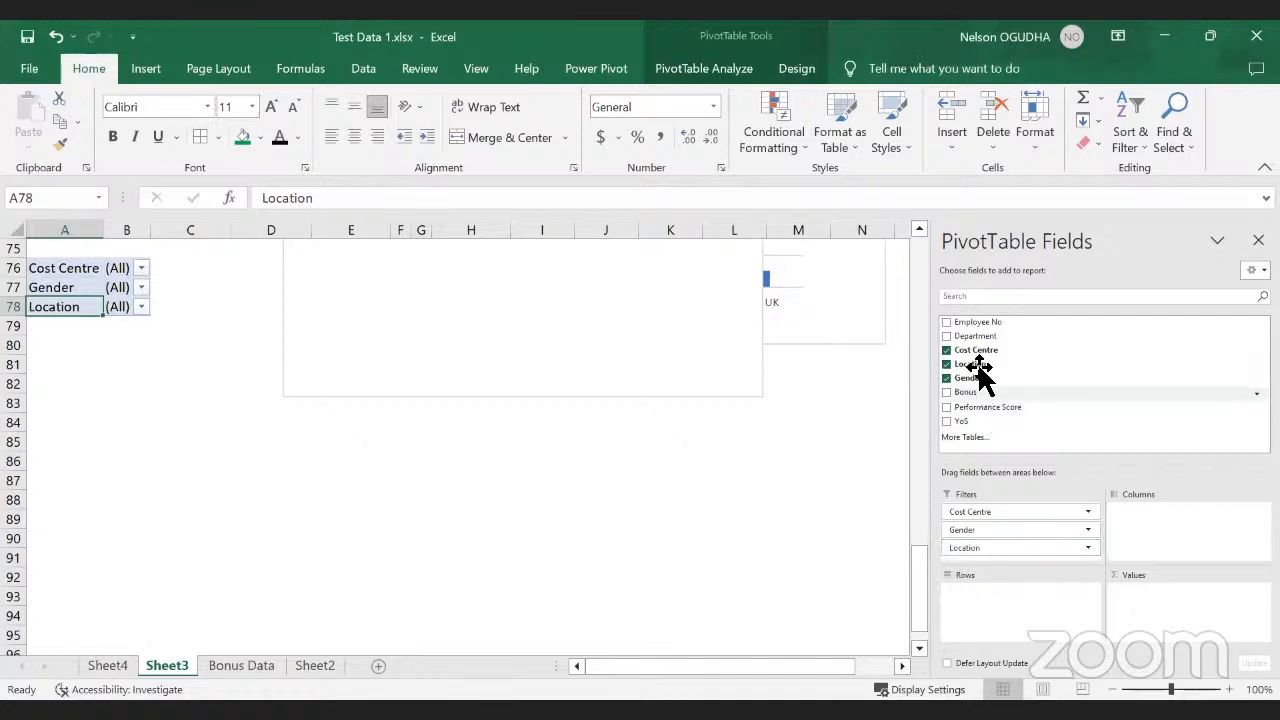
drag(978, 336, 1057, 640)
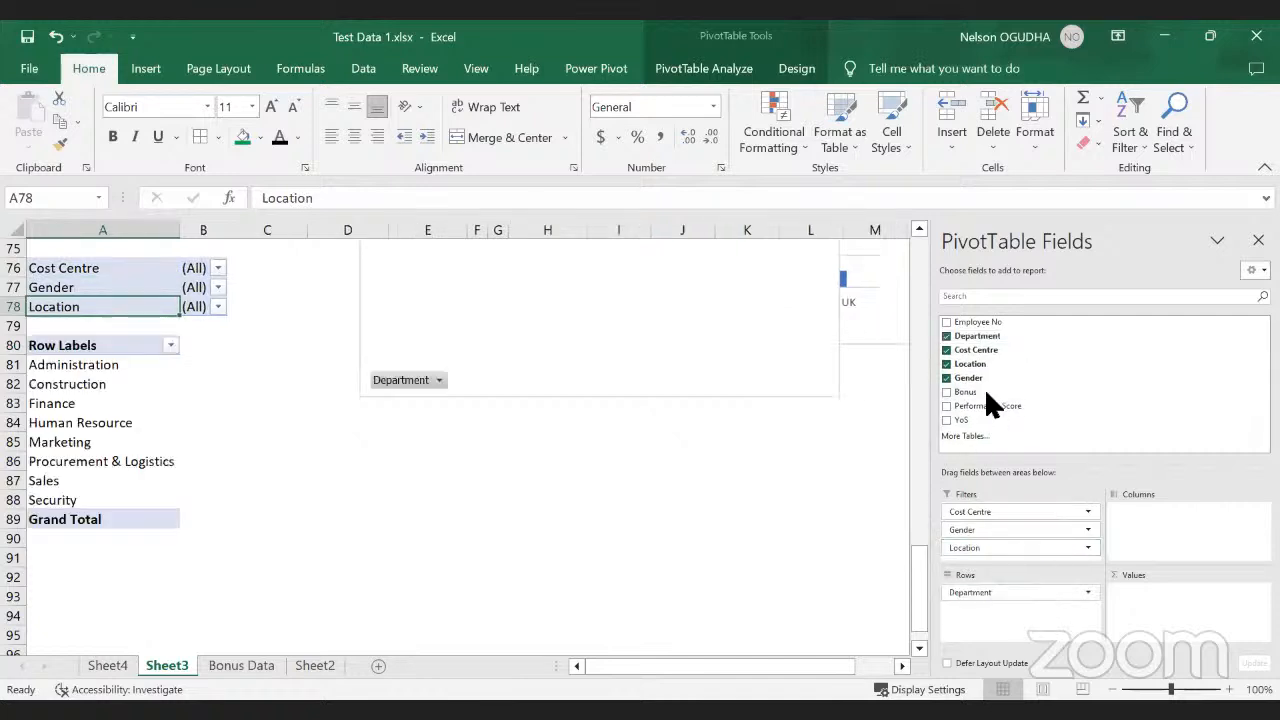
drag(976, 390, 1175, 605)
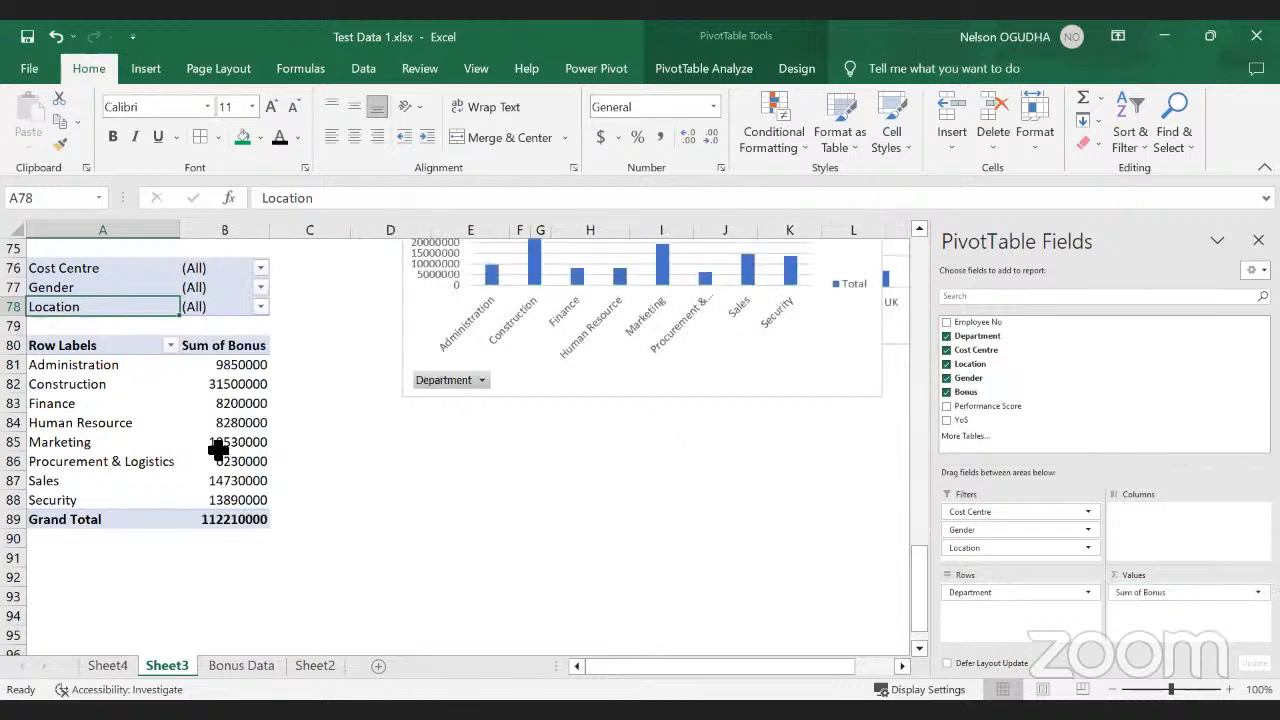
mouse_move(218, 451)
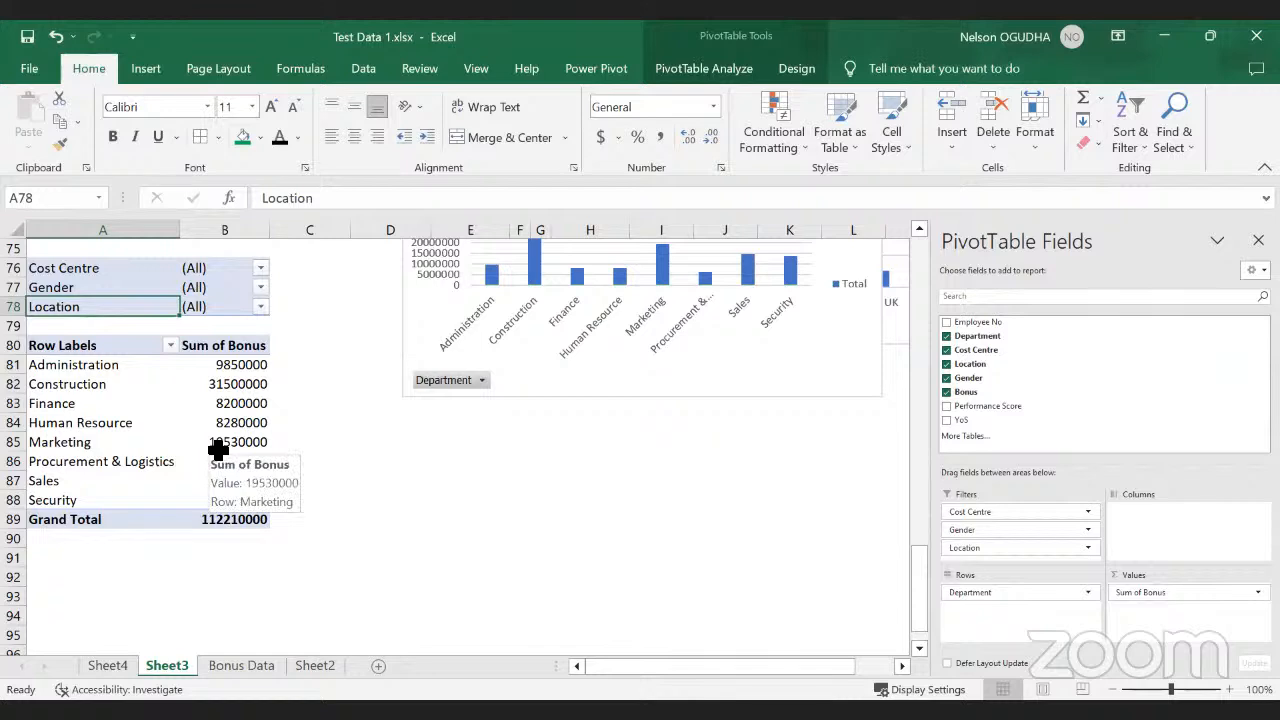
Step: Review the Cost Centre filter's items in the new PivotTable and return to the Bonus Data sheet
click(264, 269)
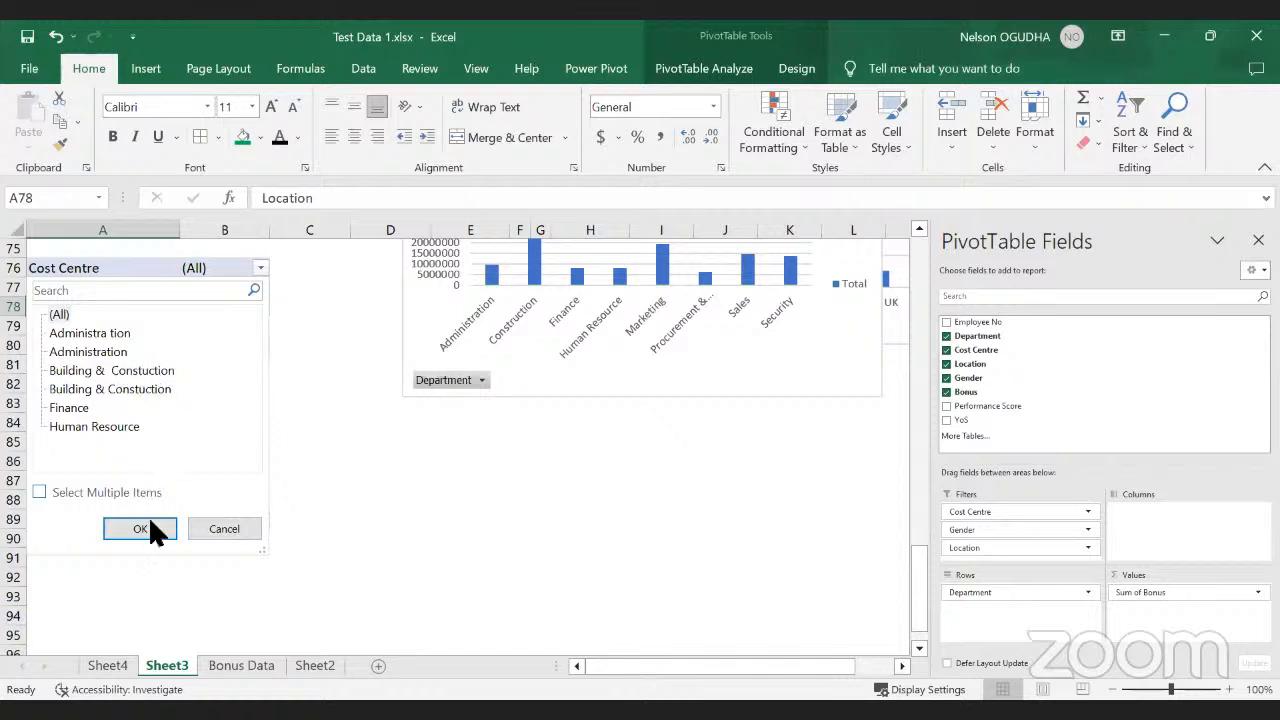
click(255, 670)
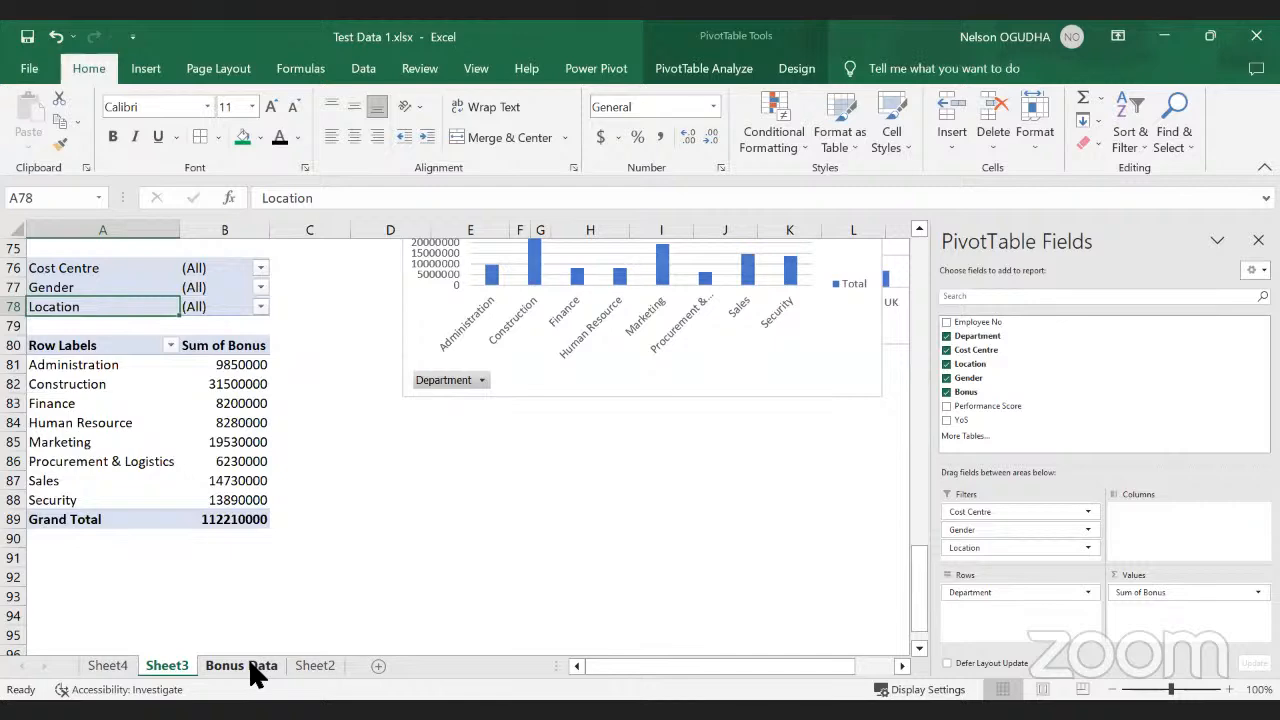
click(255, 670)
scroll(578, 250, up, 1)
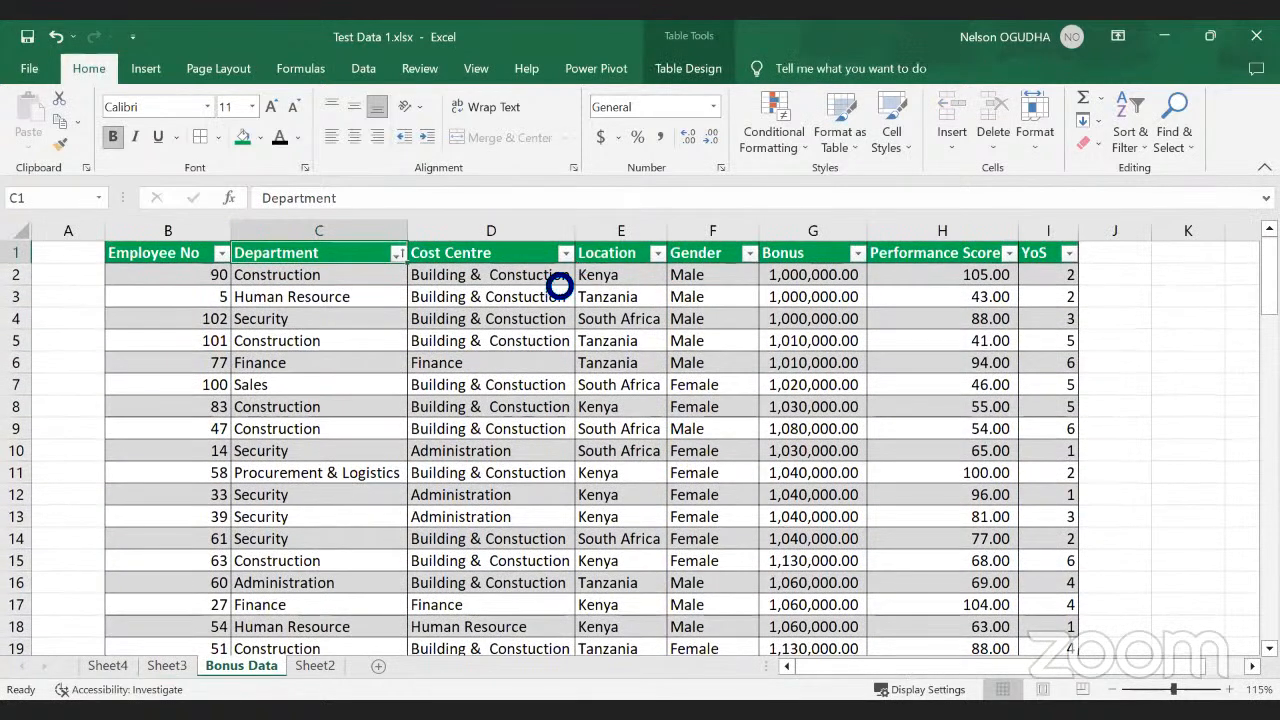
Step: Filter the Cost Centre column to Administra tion, Administration and the single-spaced Building & Constuction entries
click(358, 478)
click(357, 536)
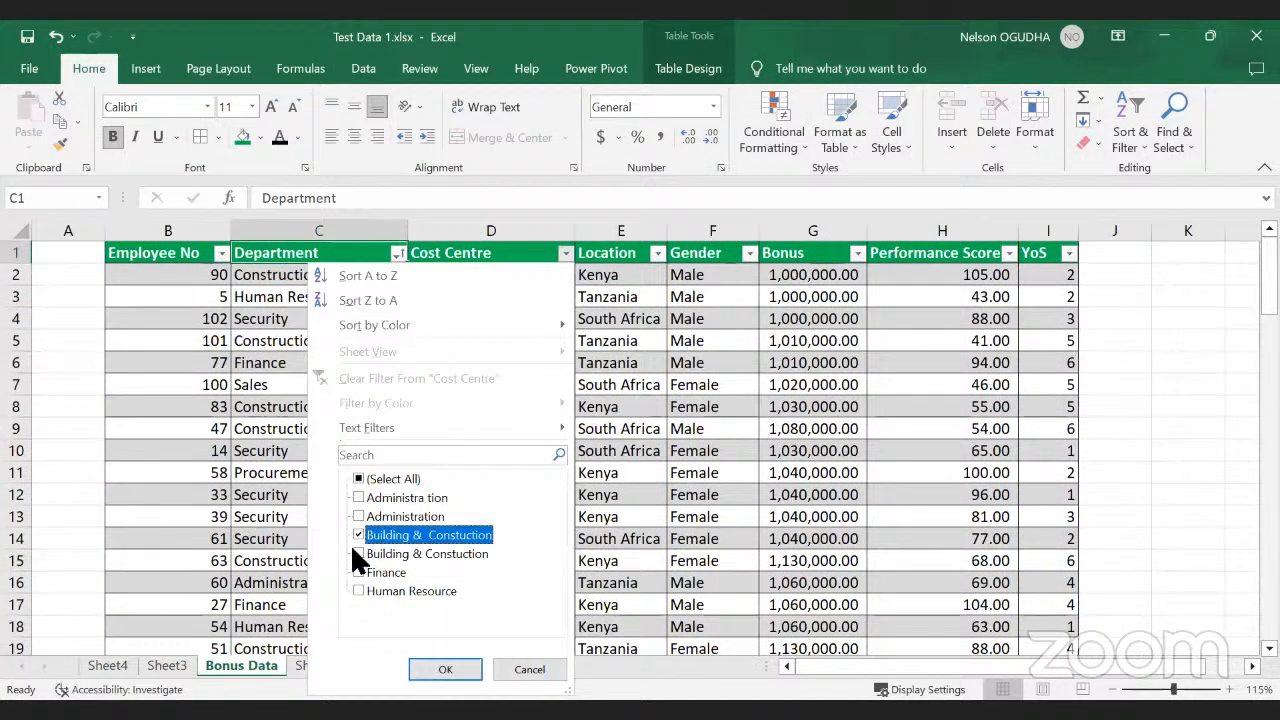
click(358, 554)
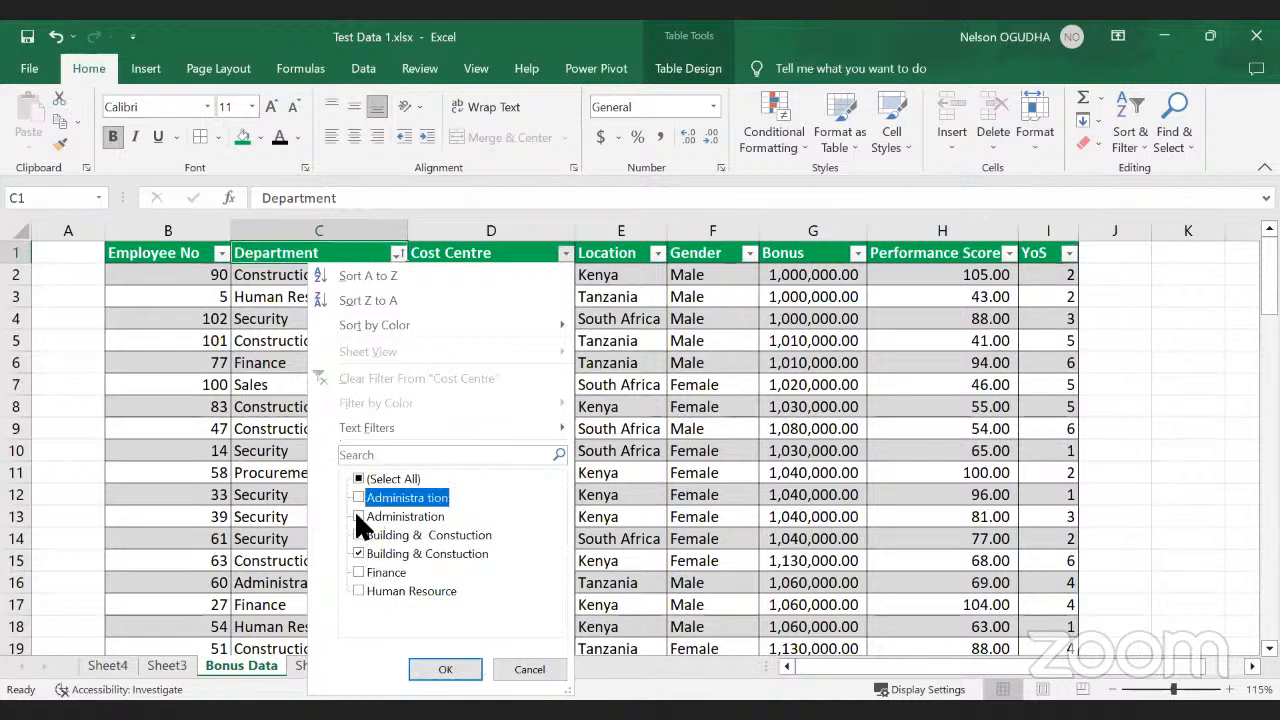
click(357, 536)
click(358, 497)
click(357, 516)
click(445, 670)
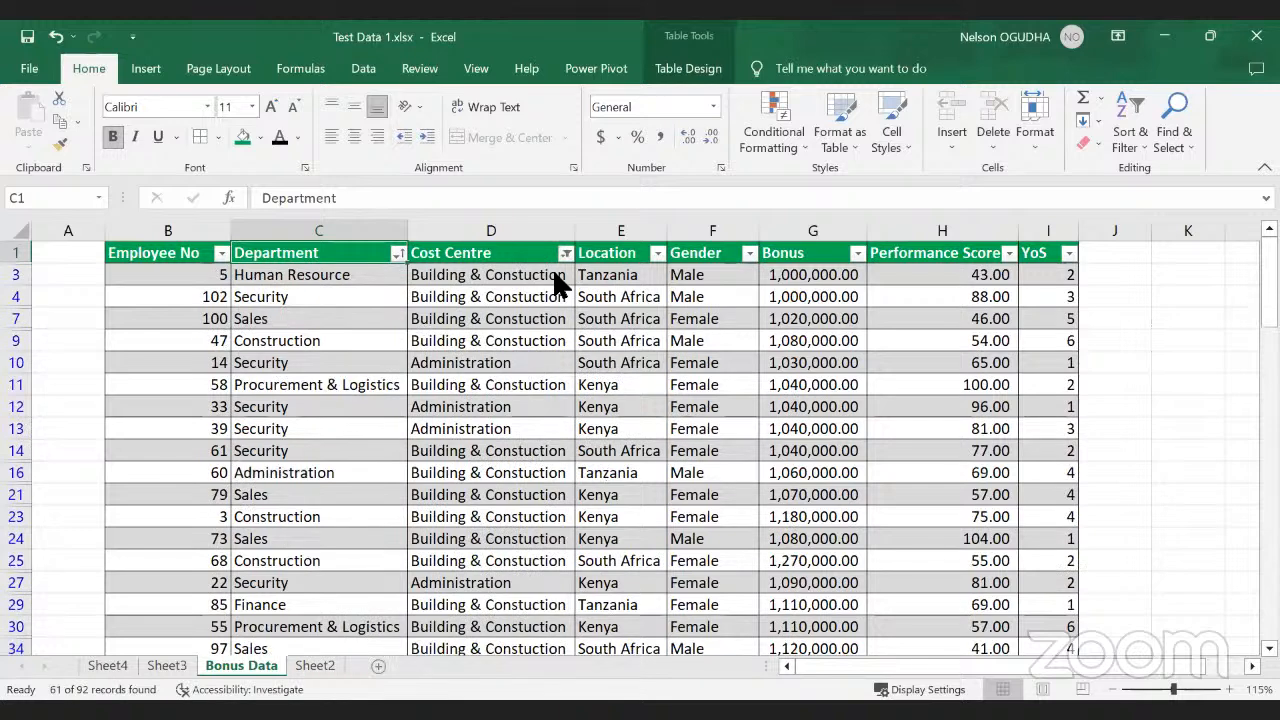
Step: Sort the filtered table A to Z by Cost Centre and fill Administration from D24 up to D3
click(563, 274)
click(566, 253)
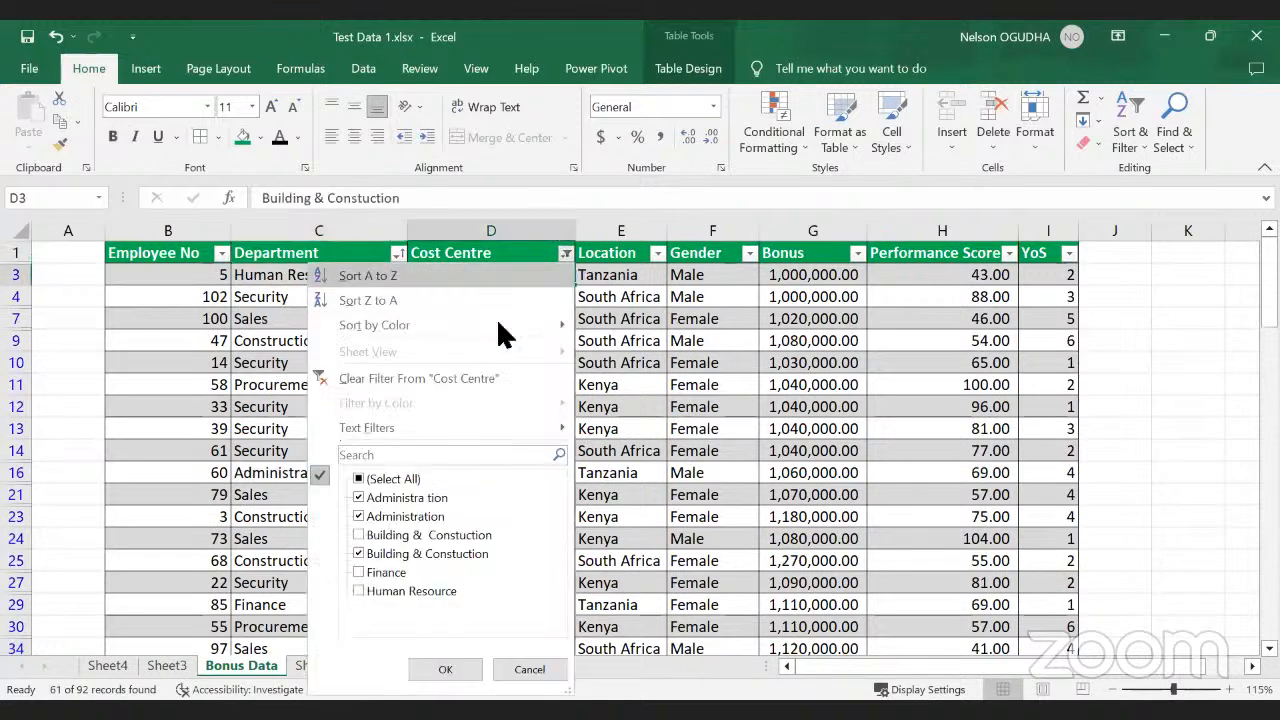
click(387, 284)
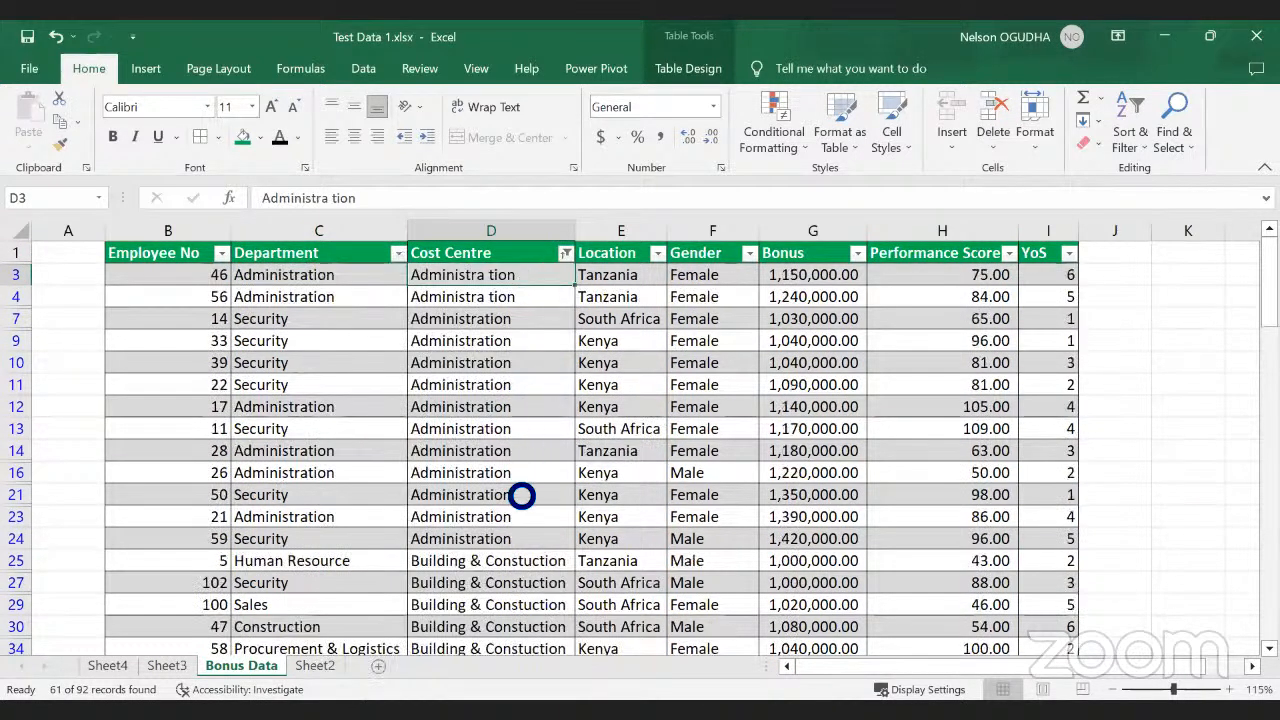
click(564, 546)
mouse_move(572, 549)
mouse_down()
mouse_move(571, 257)
mouse_move(526, 380)
mouse_up()
Step: Correct the Cost Centre in D25 to Building & Construction and fill it down the column to D93
scroll(526, 370, down, 3)
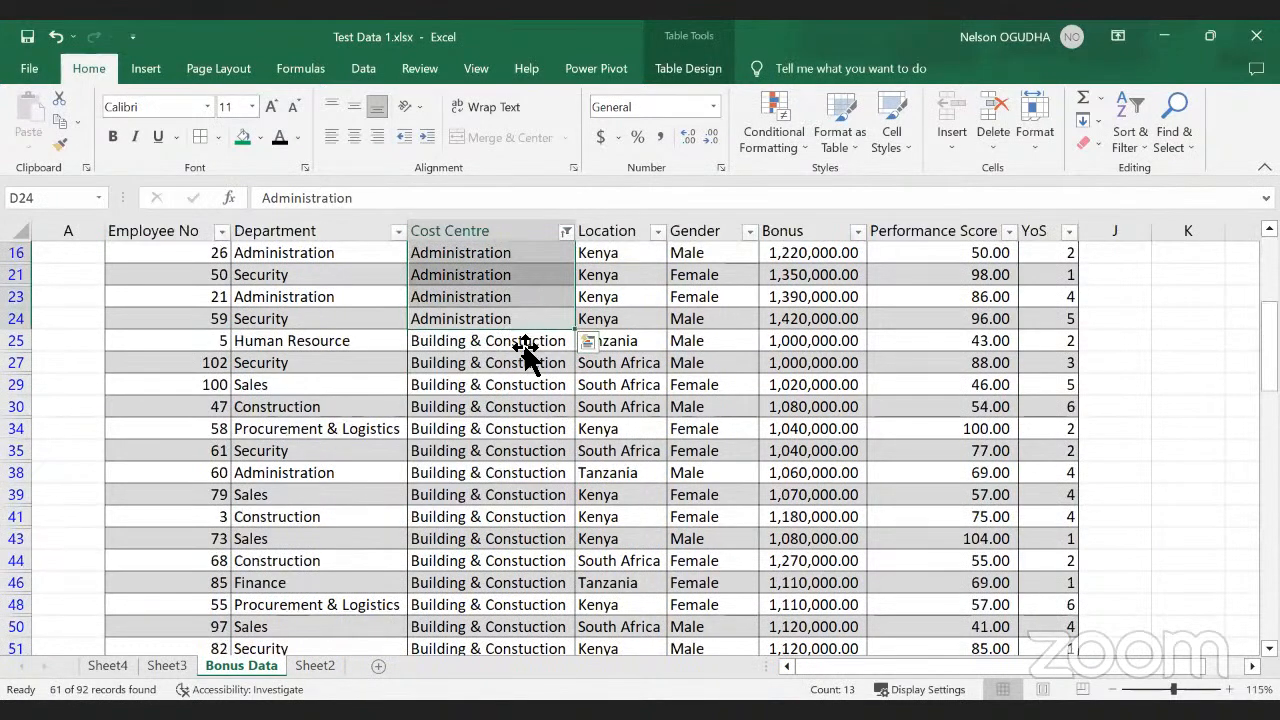
click(524, 341)
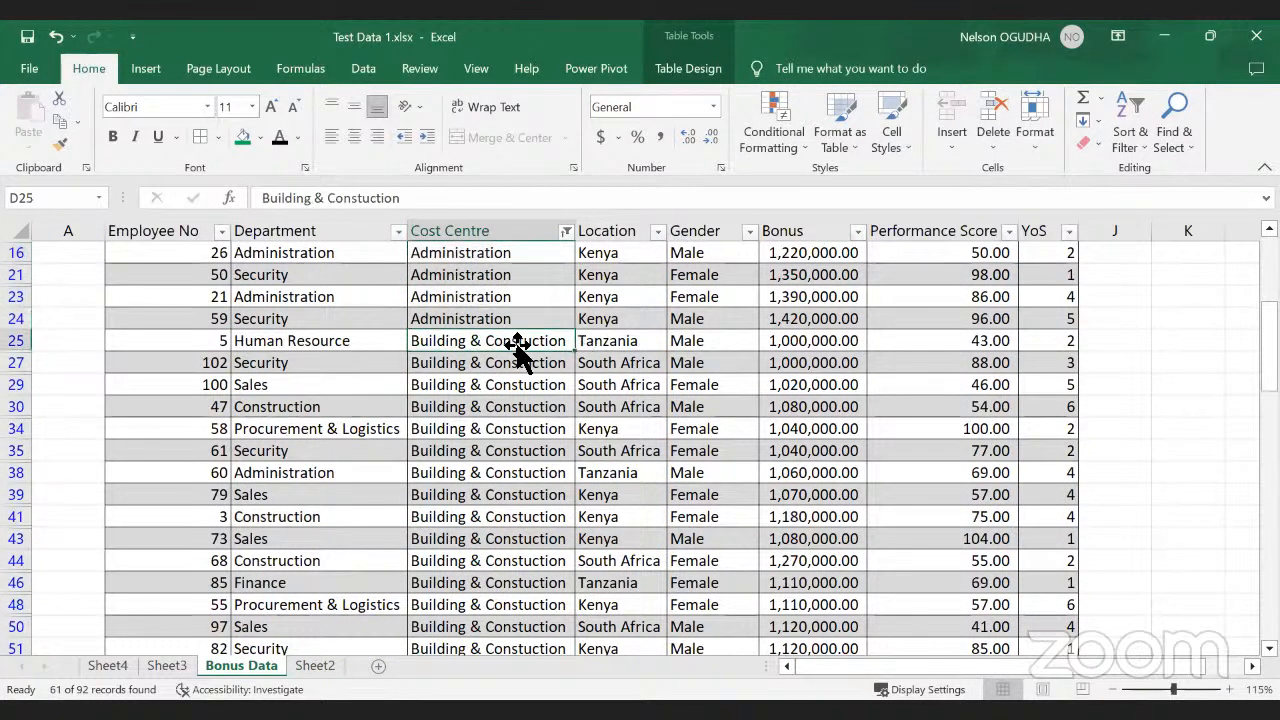
double_click(520, 341)
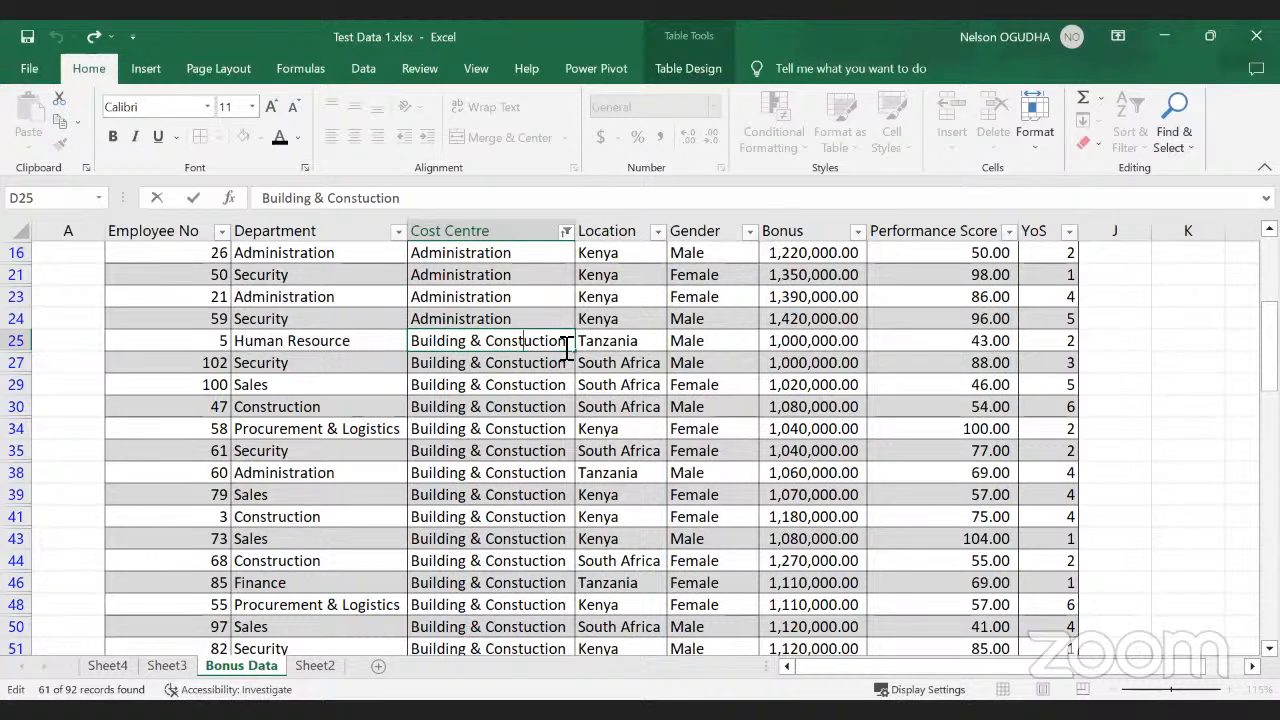
drag(566, 345, 526, 350)
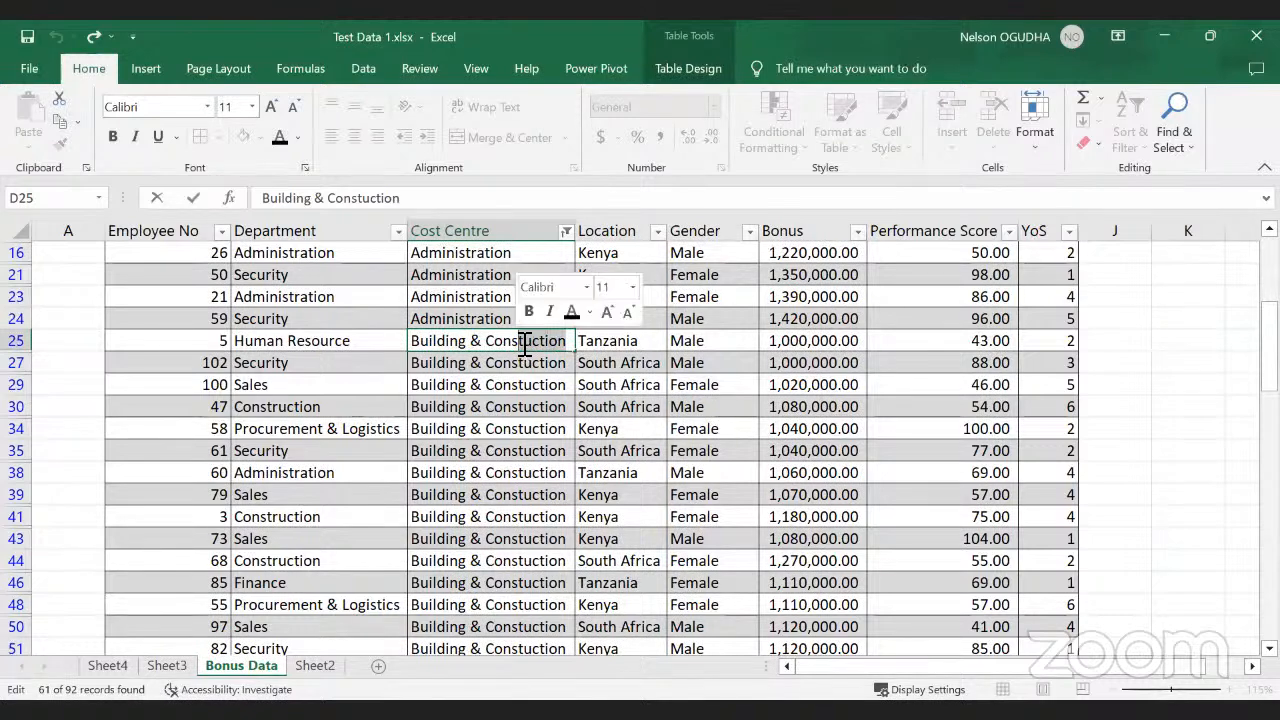
text(tru)
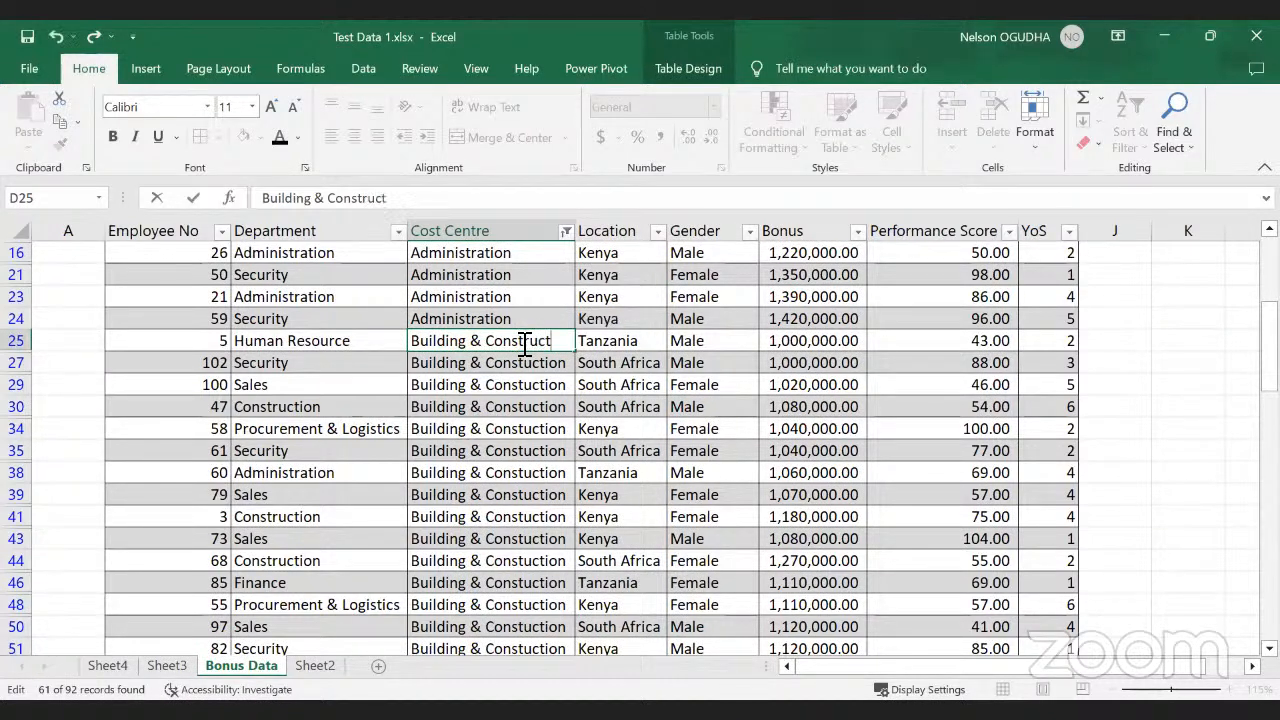
text(ction)
key(Return)
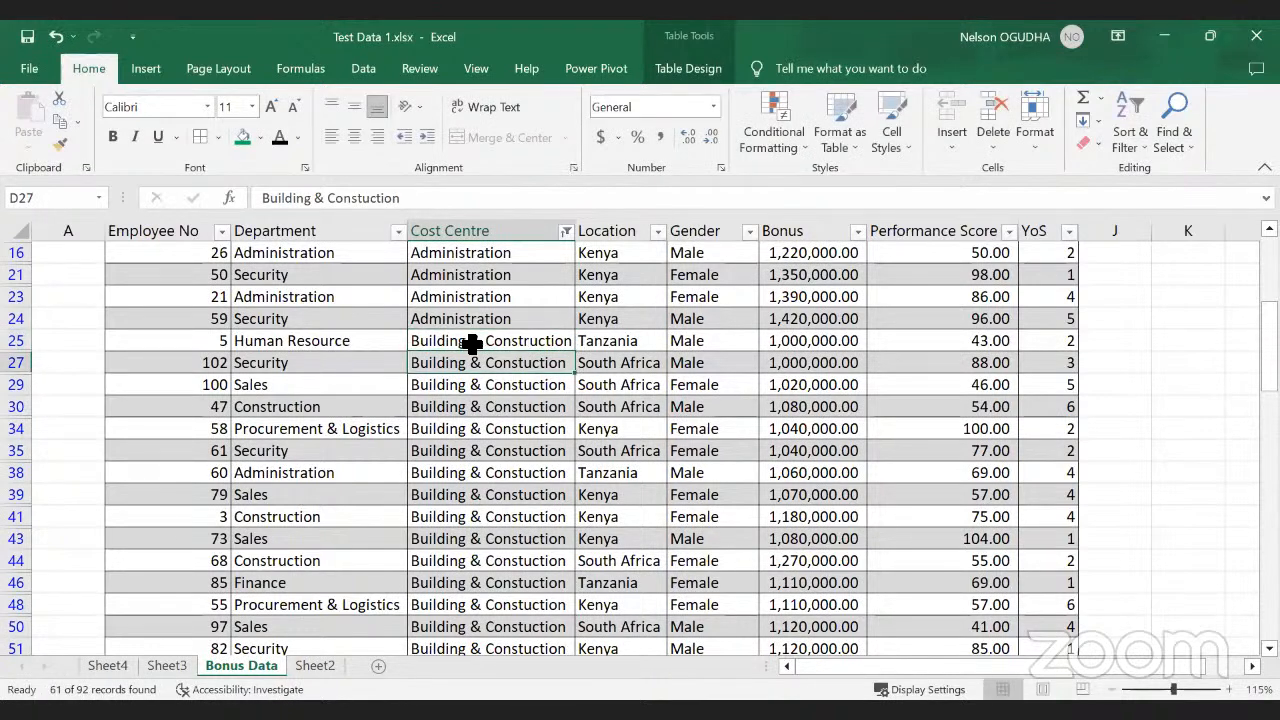
click(502, 340)
drag(577, 351, 575, 503)
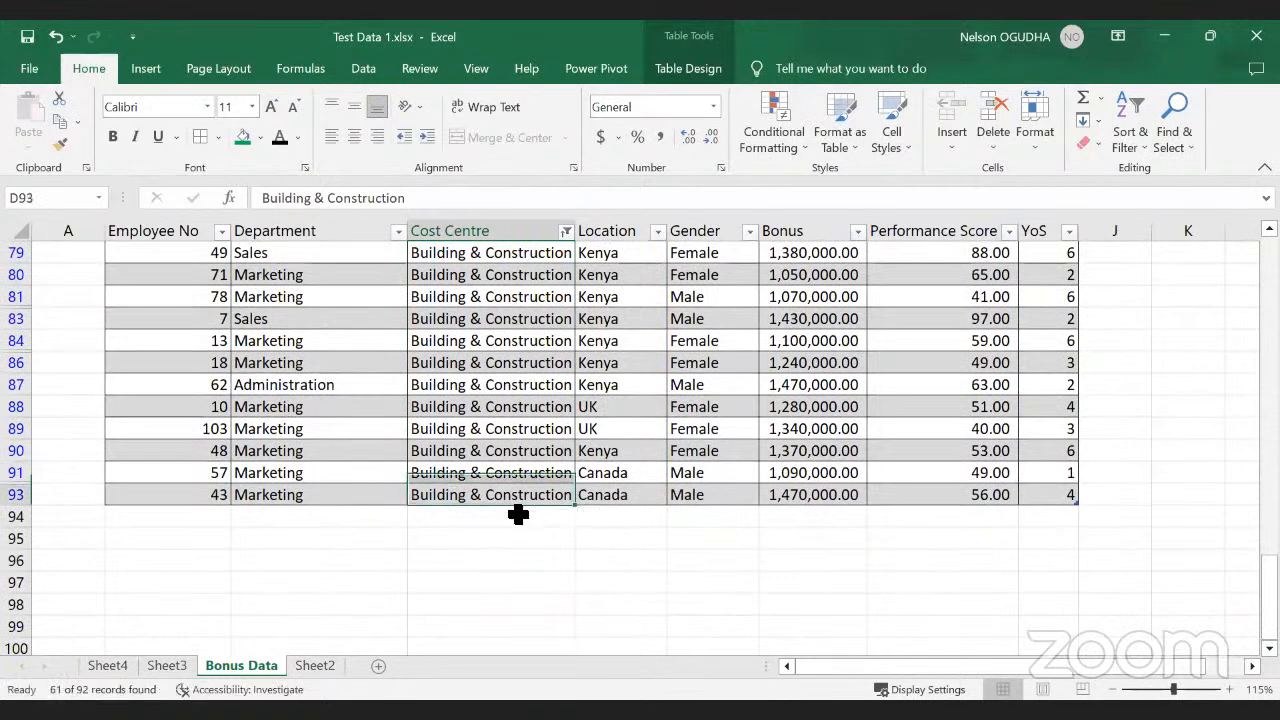
Step: Switch to Sheet3 and refresh the bonus-by-department PivotTable with the corrected Cost Centre data
click(180, 665)
click(703, 70)
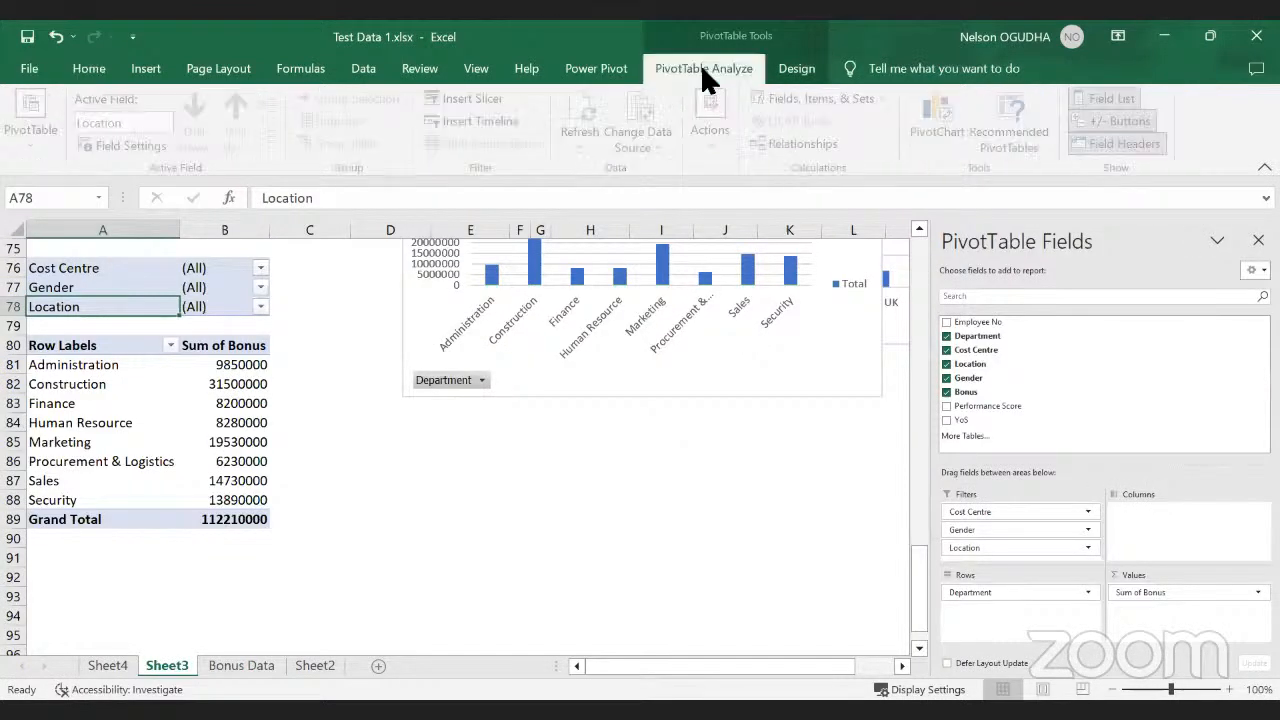
click(586, 110)
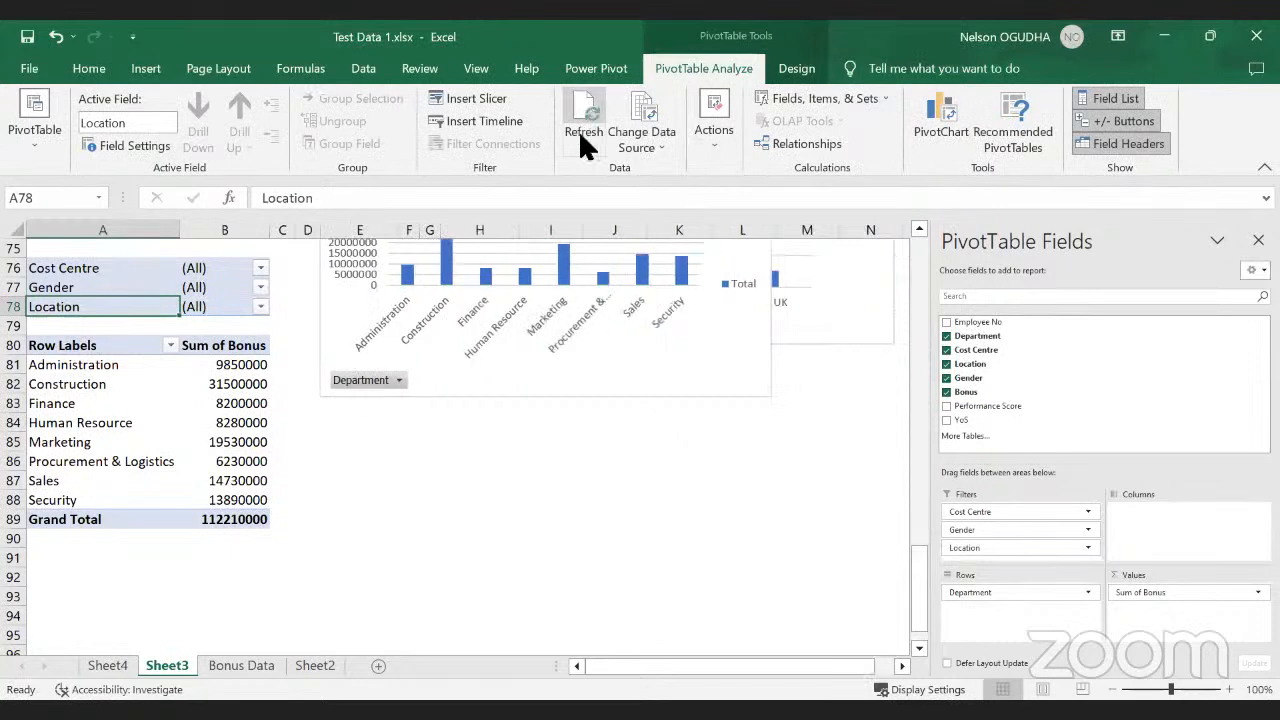
Step: Filter the PivotTable's Cost Centre to multiple items: Building & Constuction and Building & Construction
click(123, 405)
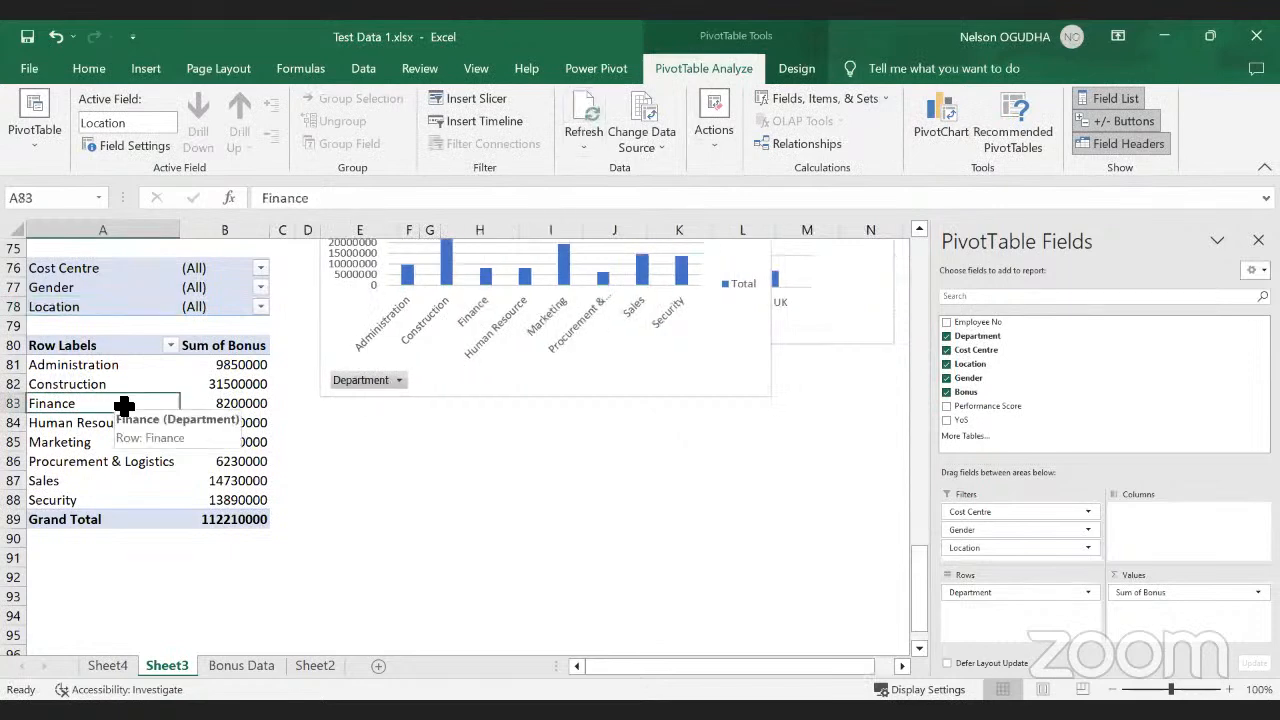
scroll(157, 385, up, 1)
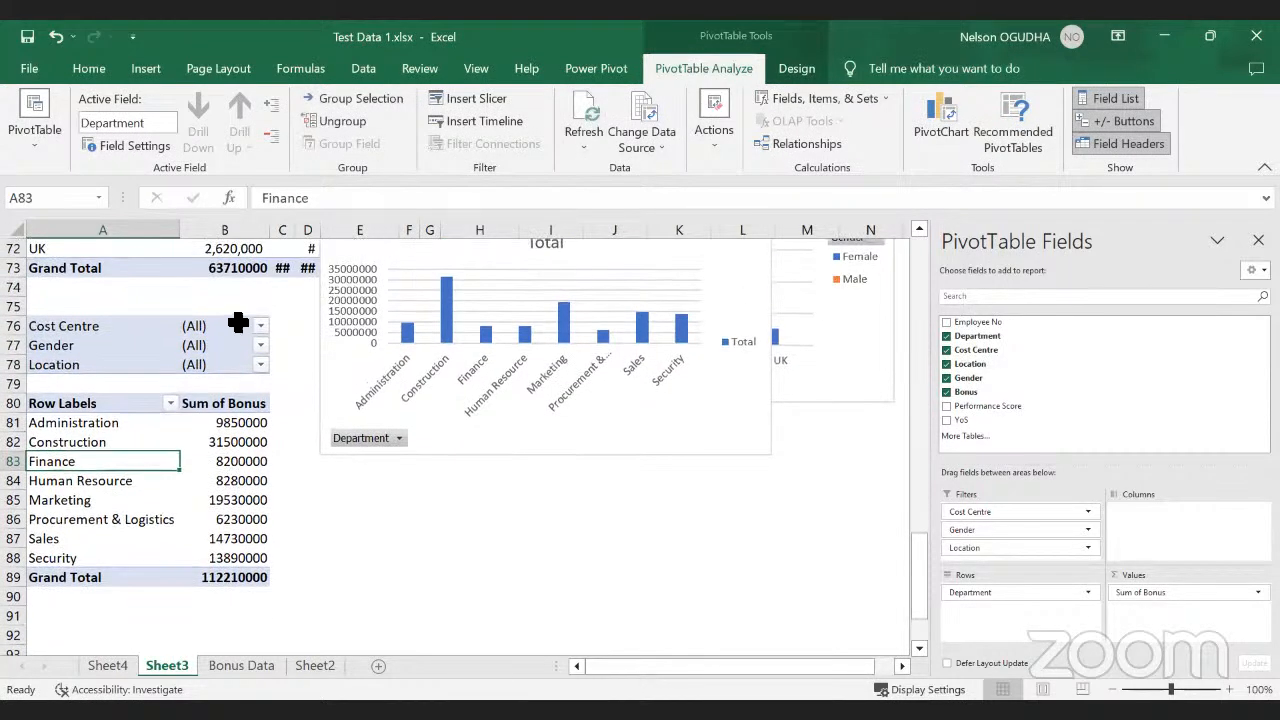
click(260, 326)
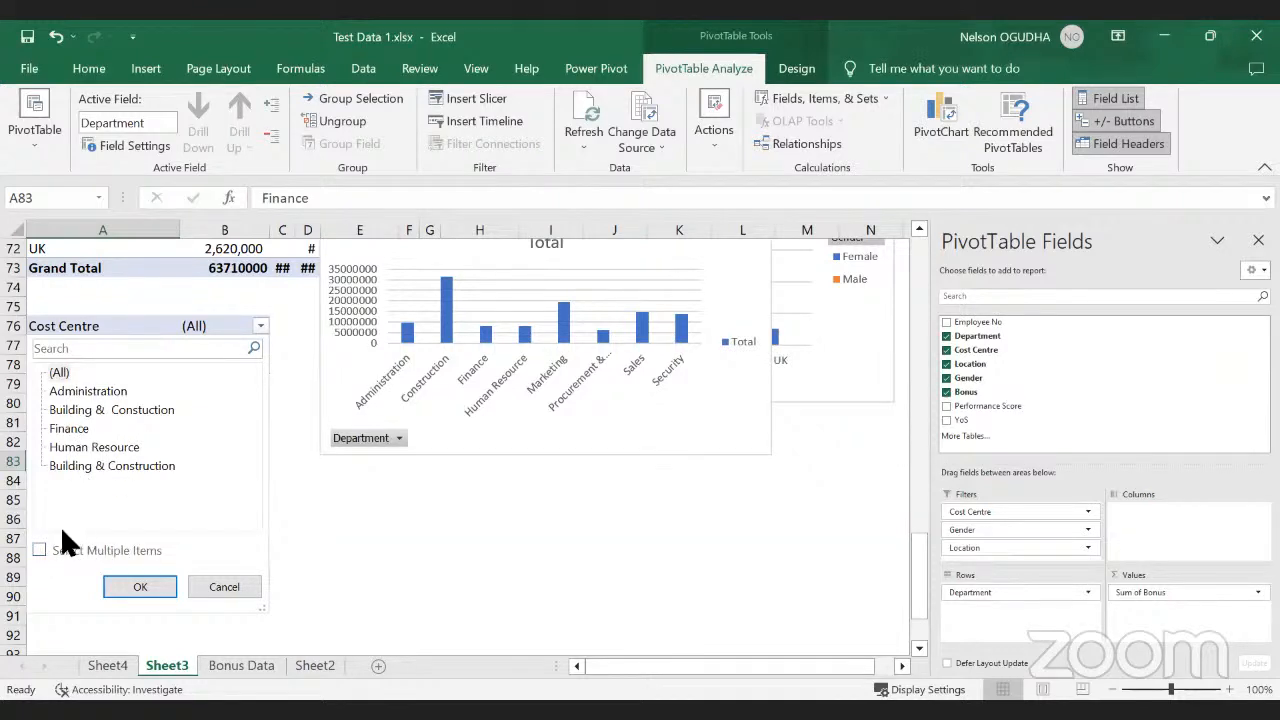
click(38, 550)
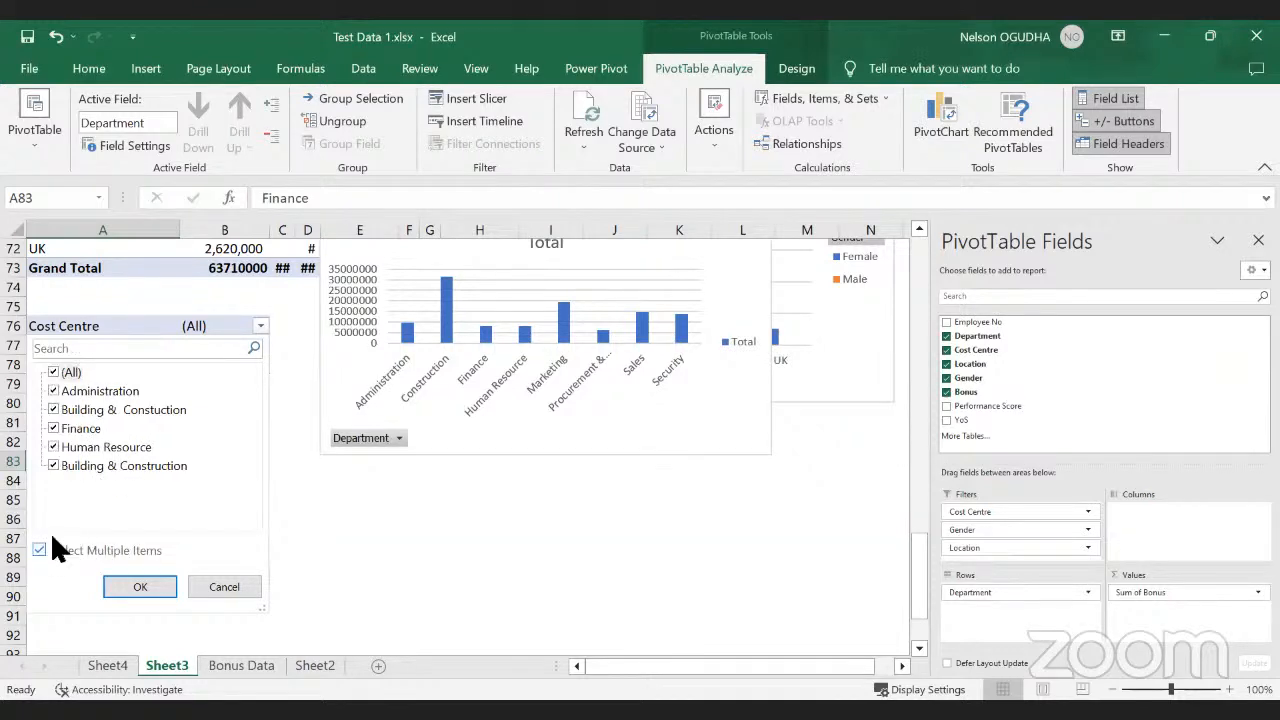
click(54, 371)
click(54, 409)
click(53, 465)
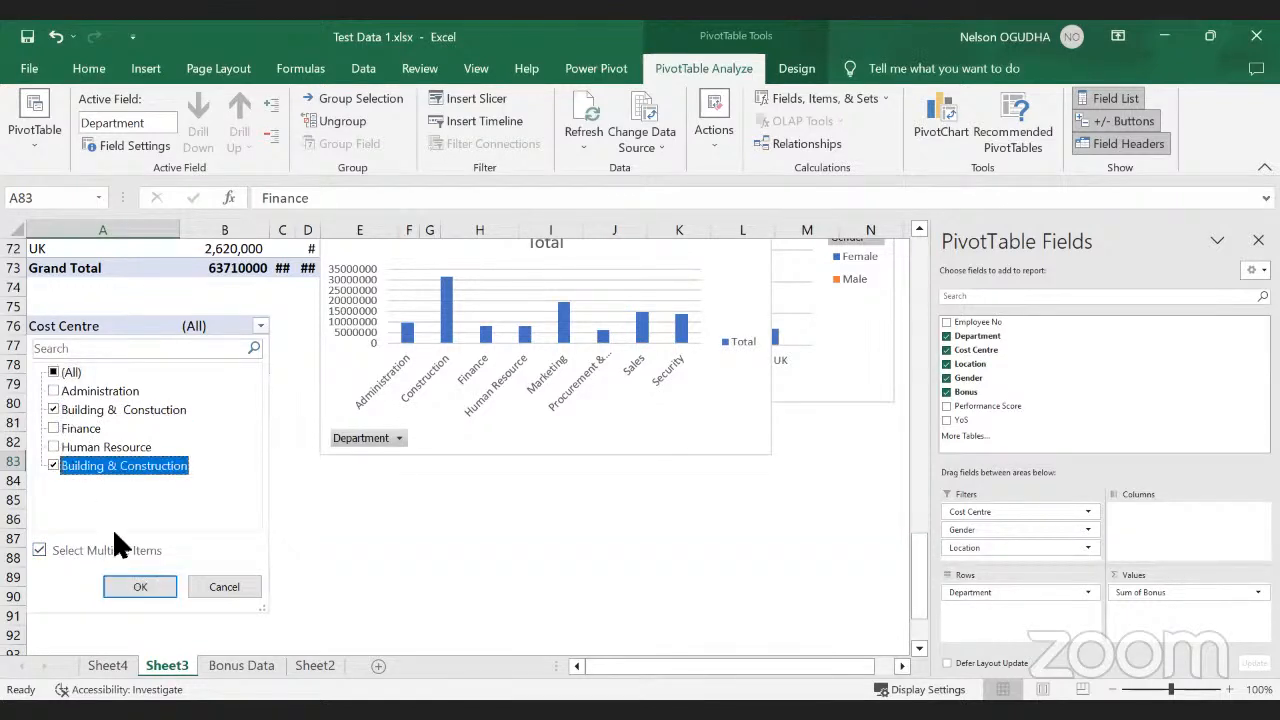
click(140, 588)
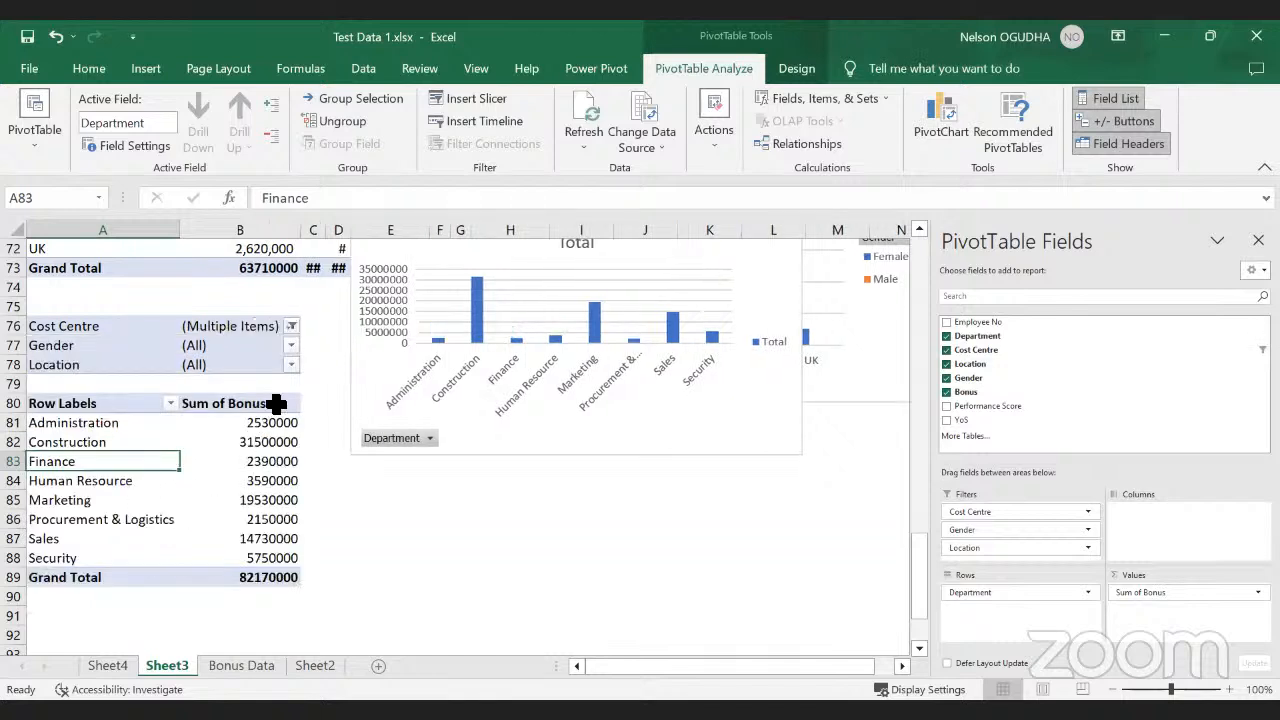
Step: Filter the PivotTable's Location to South Africa only, with multiple item selection enabled
click(291, 365)
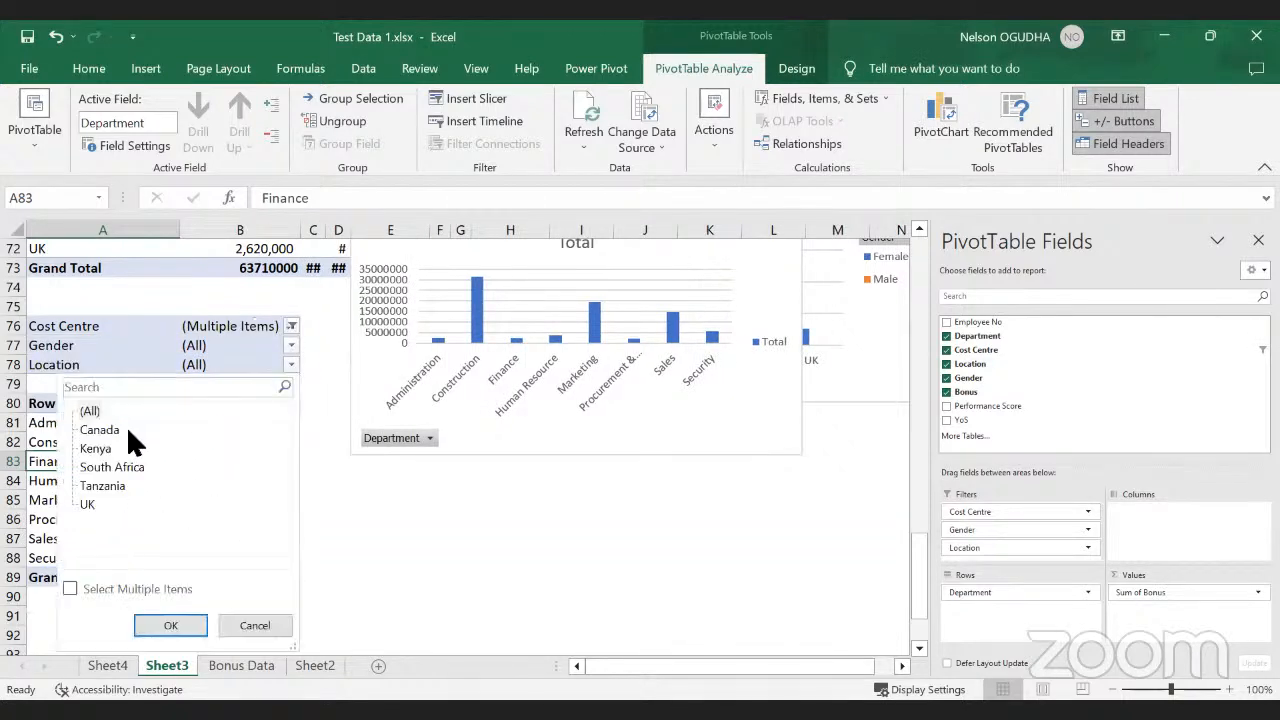
click(116, 429)
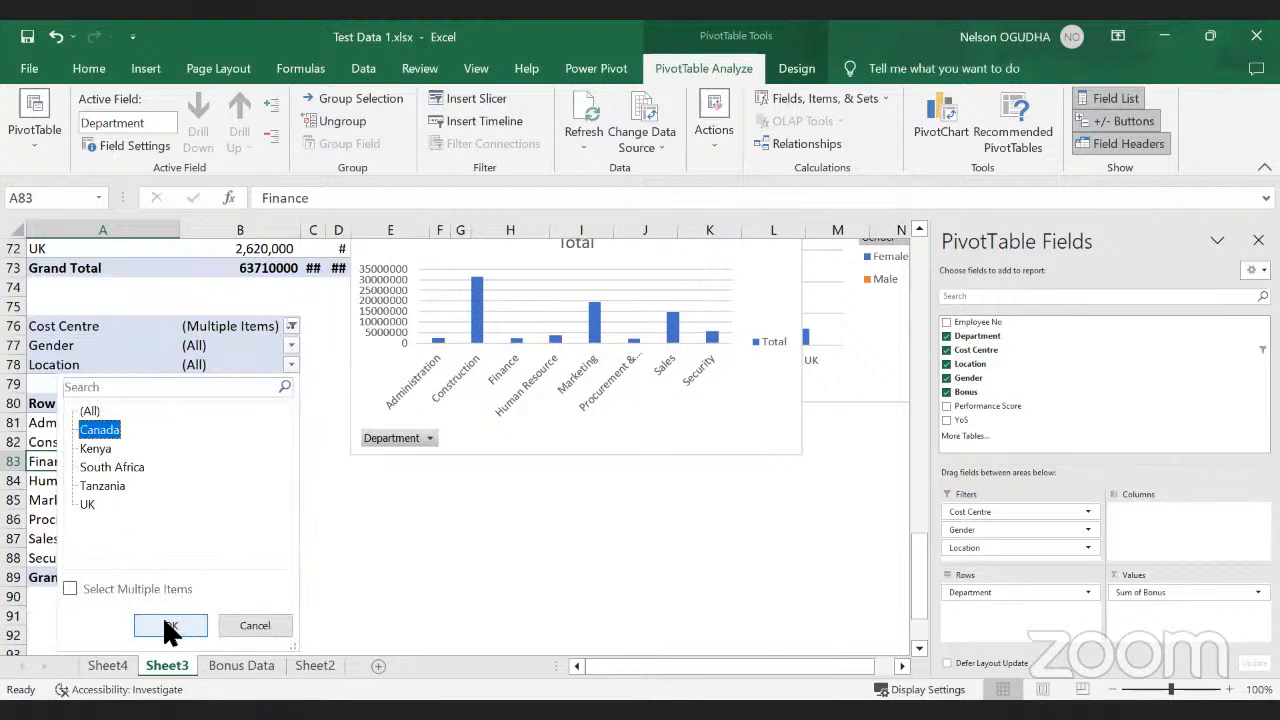
click(70, 589)
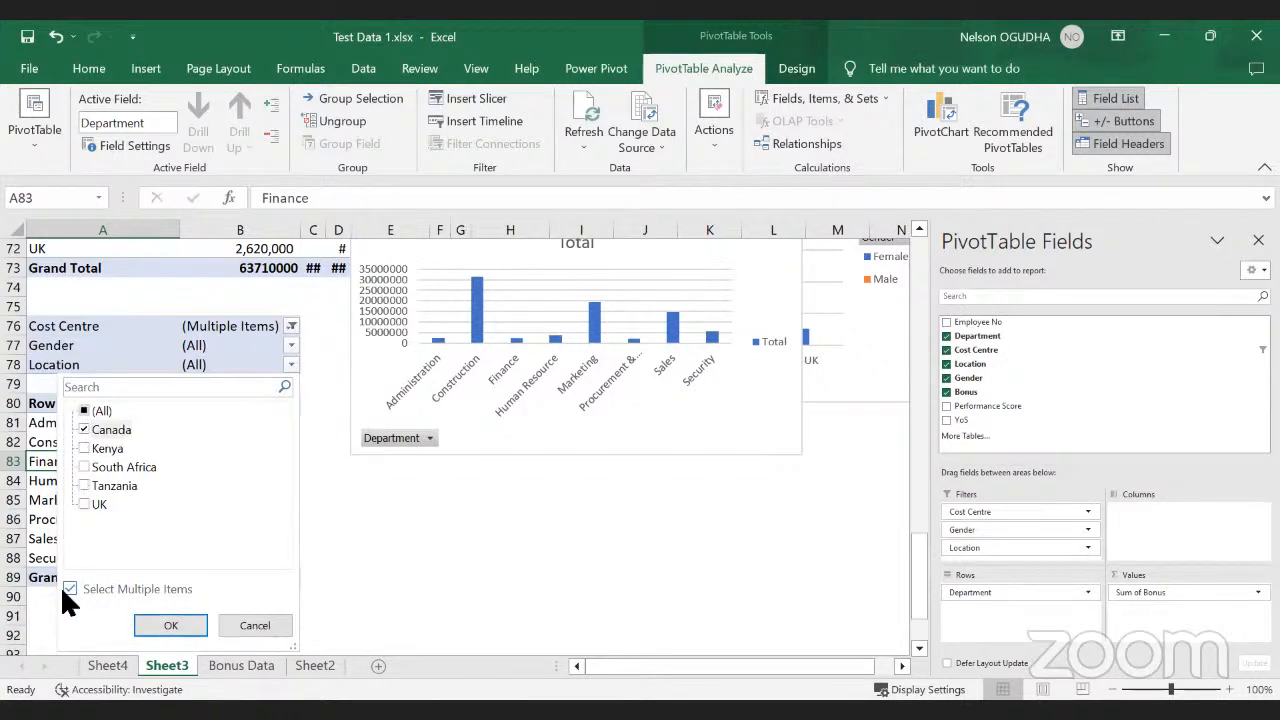
click(85, 427)
click(90, 467)
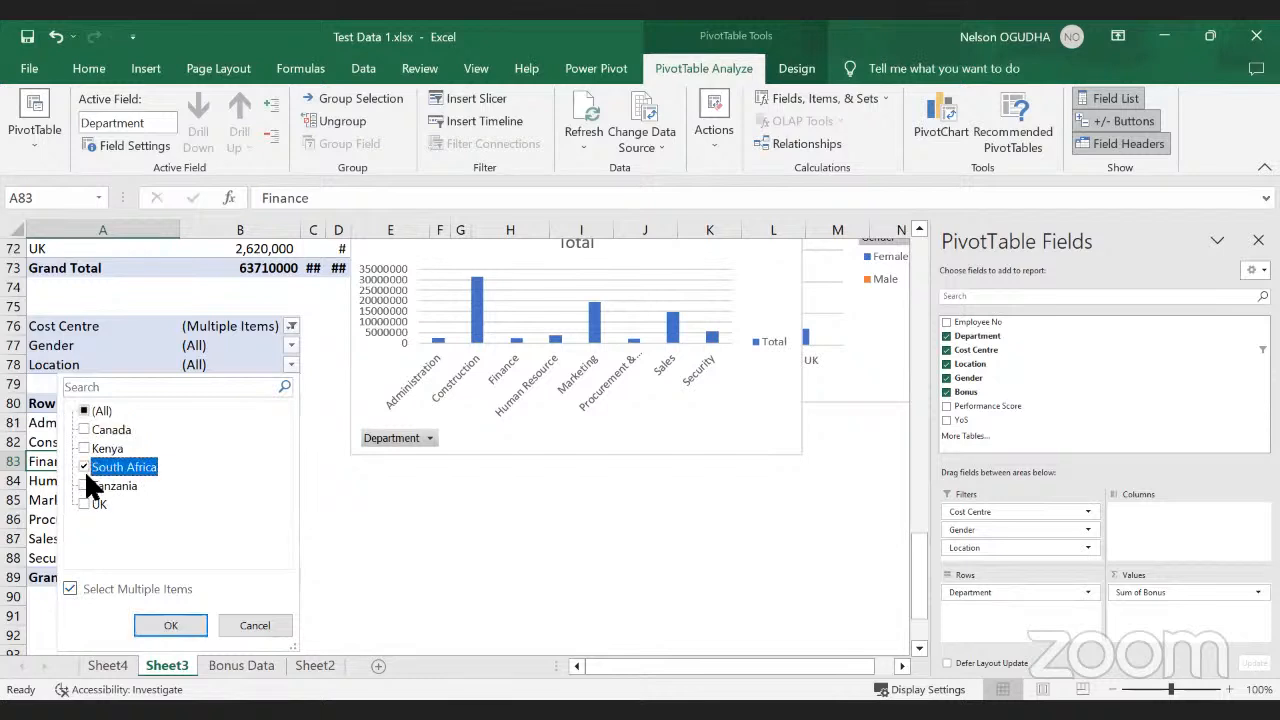
click(171, 626)
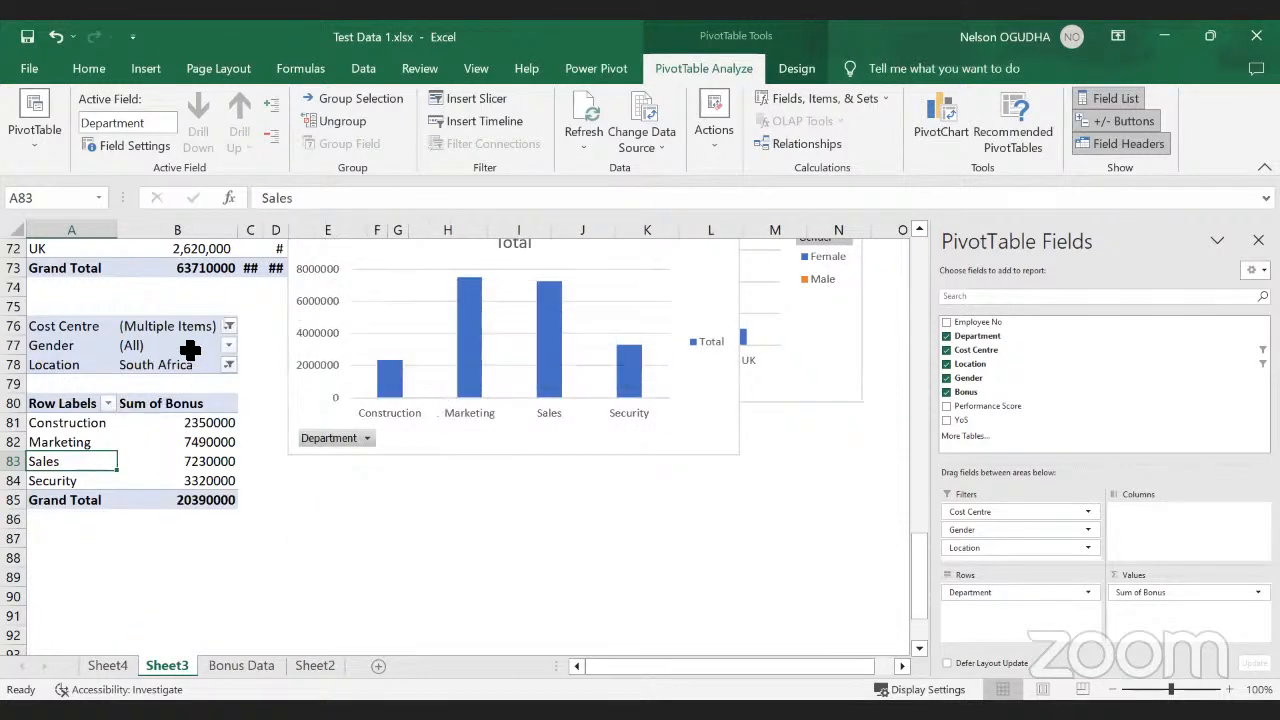
Step: Move the department bonus PivotChart away from the PivotTable and highlight the report filters in A76:B78
drag(80, 424, 86, 478)
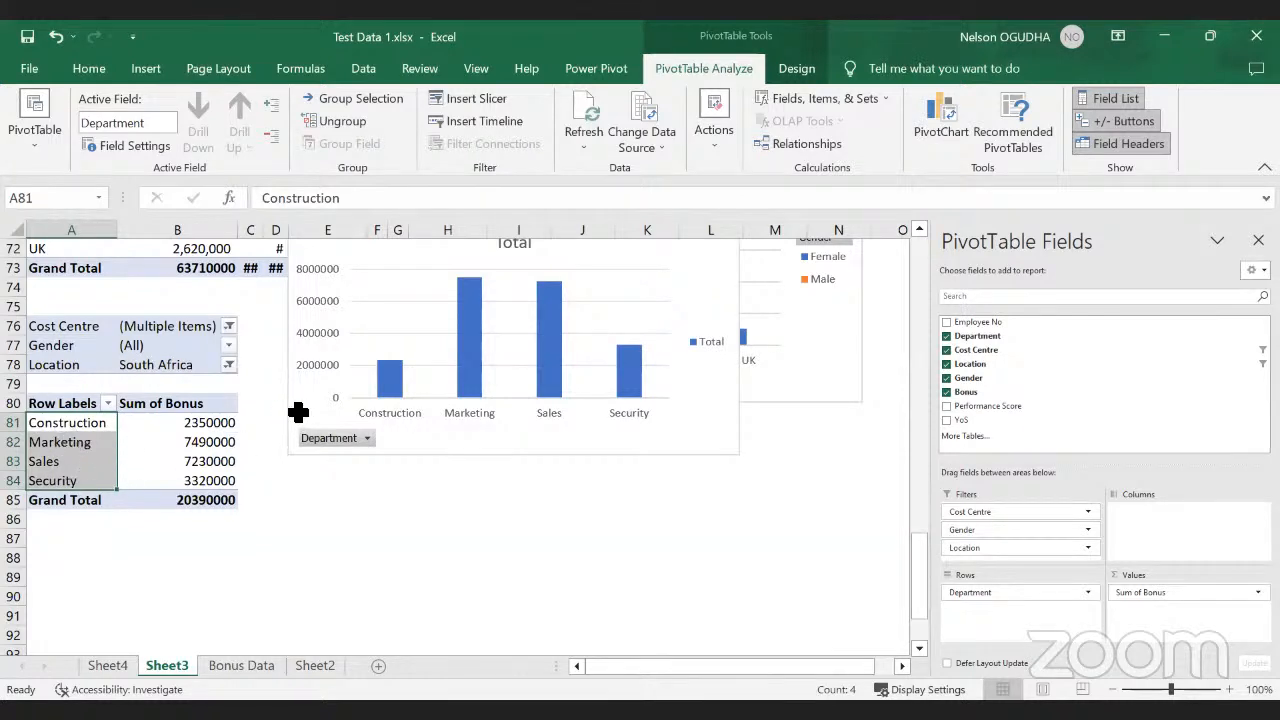
drag(330, 438, 530, 640)
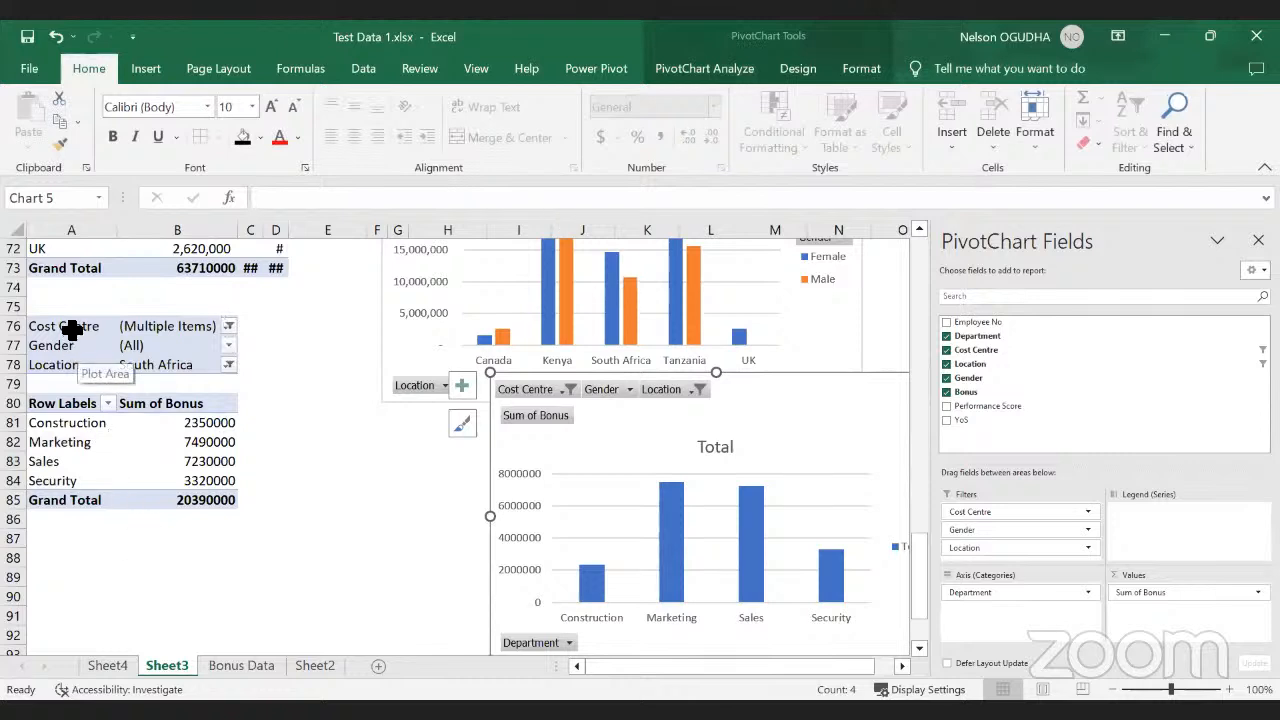
drag(72, 330, 80, 363)
drag(145, 329, 152, 364)
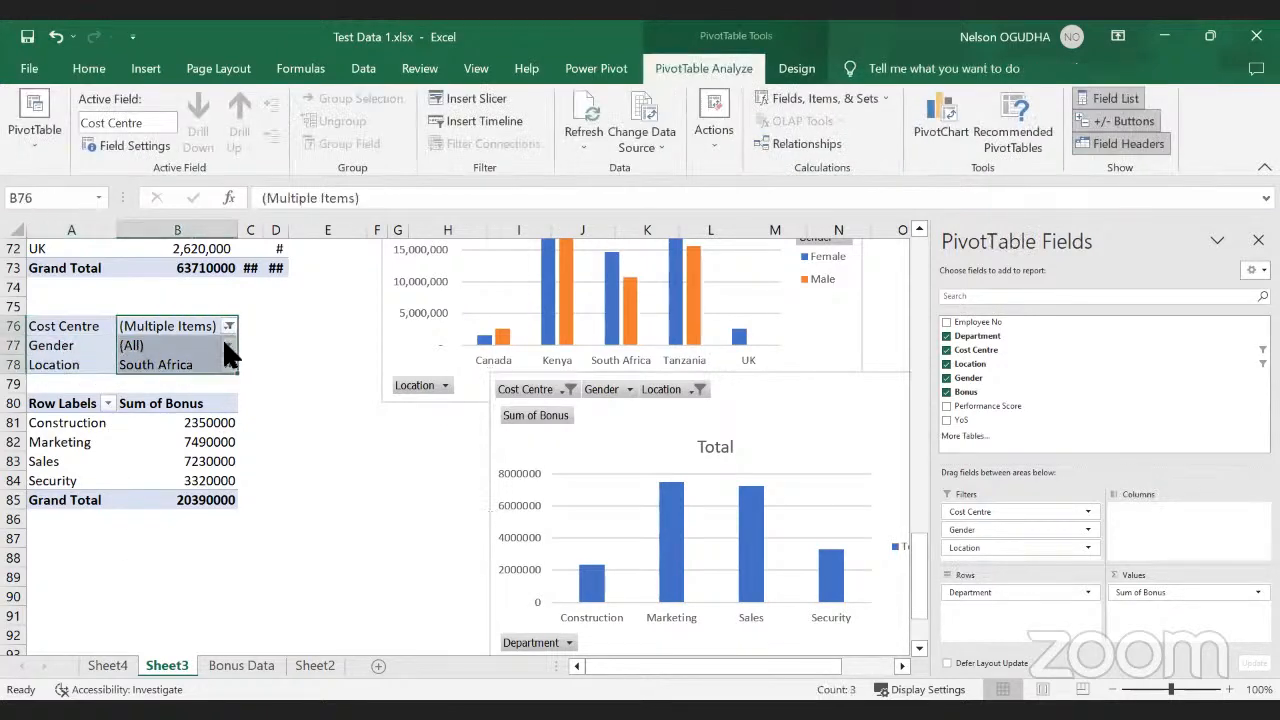
Step: Filter the PivotTable's Gender to Female, and after viewing the result switch it to Male
click(228, 345)
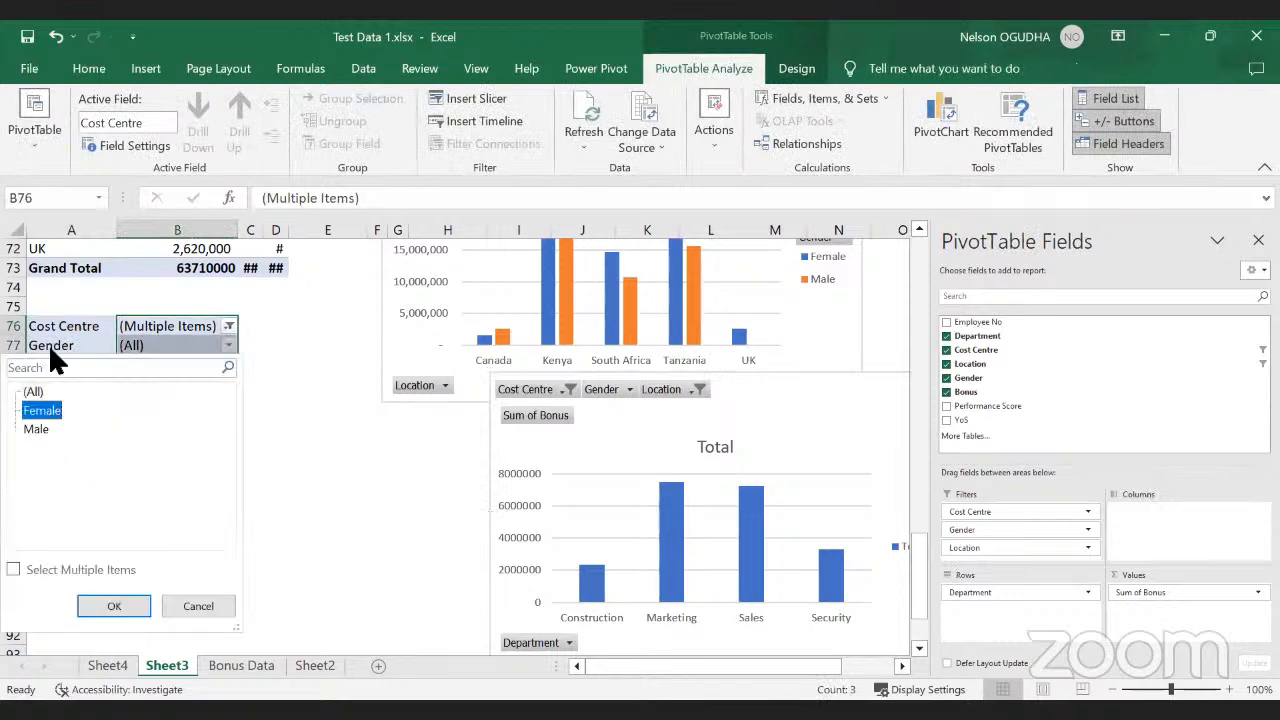
click(108, 604)
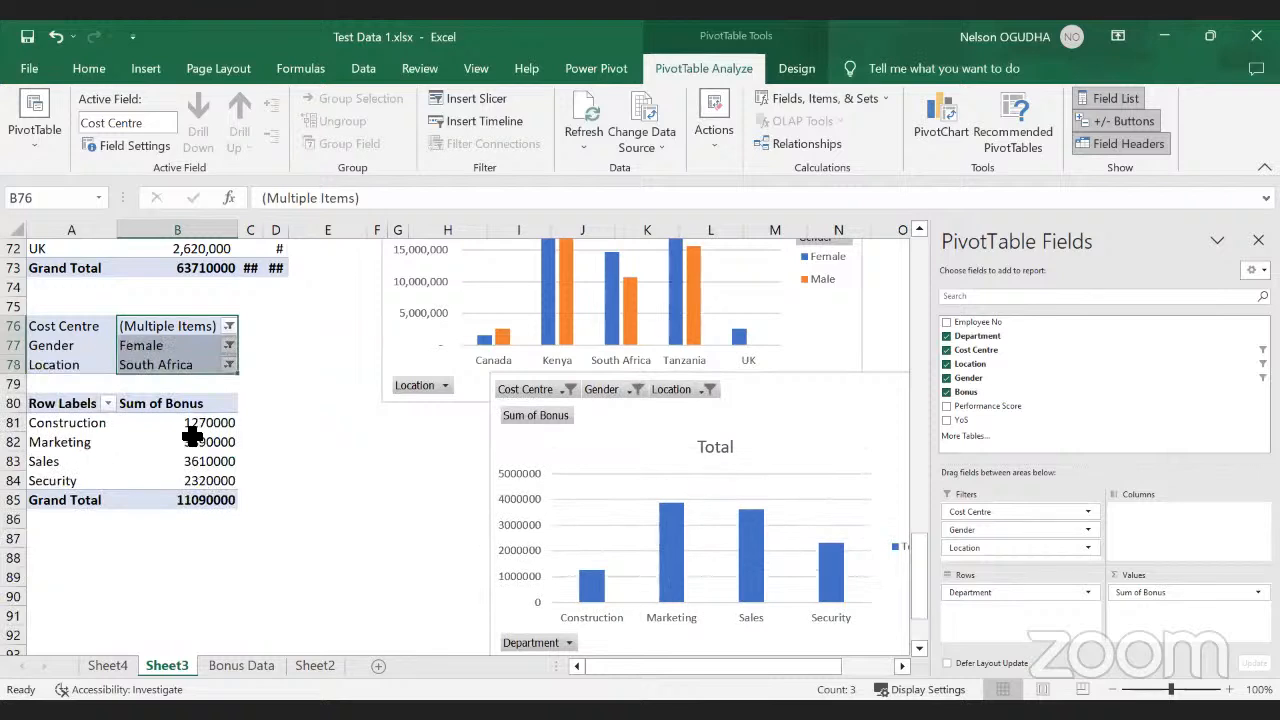
click(227, 343)
click(38, 430)
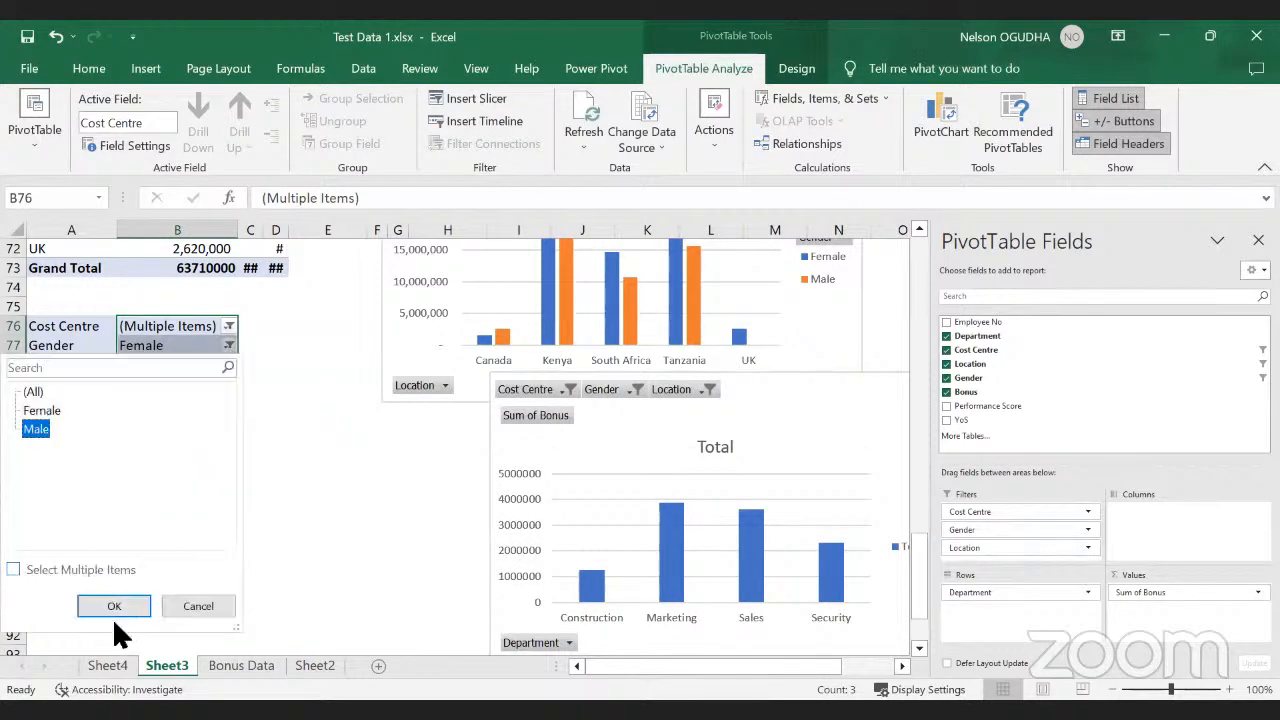
click(118, 605)
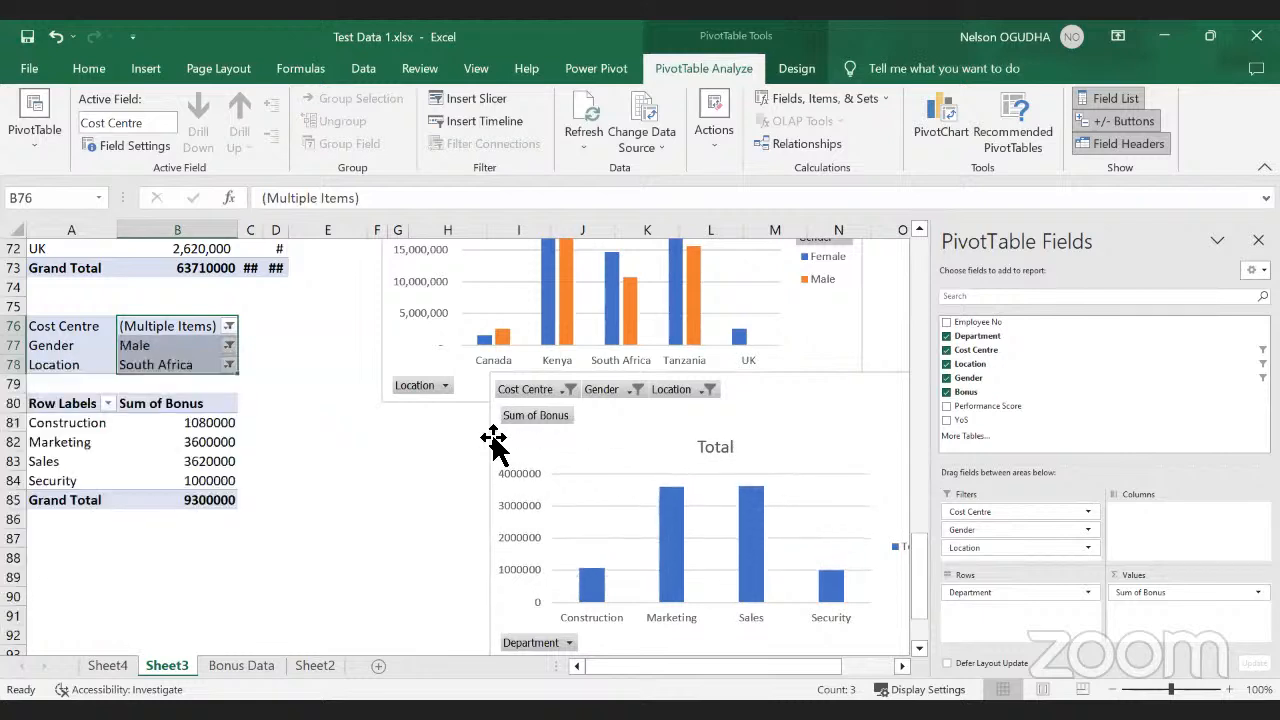
Step: Move the department bonus PivotChart back beside its PivotTable and enlarge it in width and height
drag(494, 437, 339, 345)
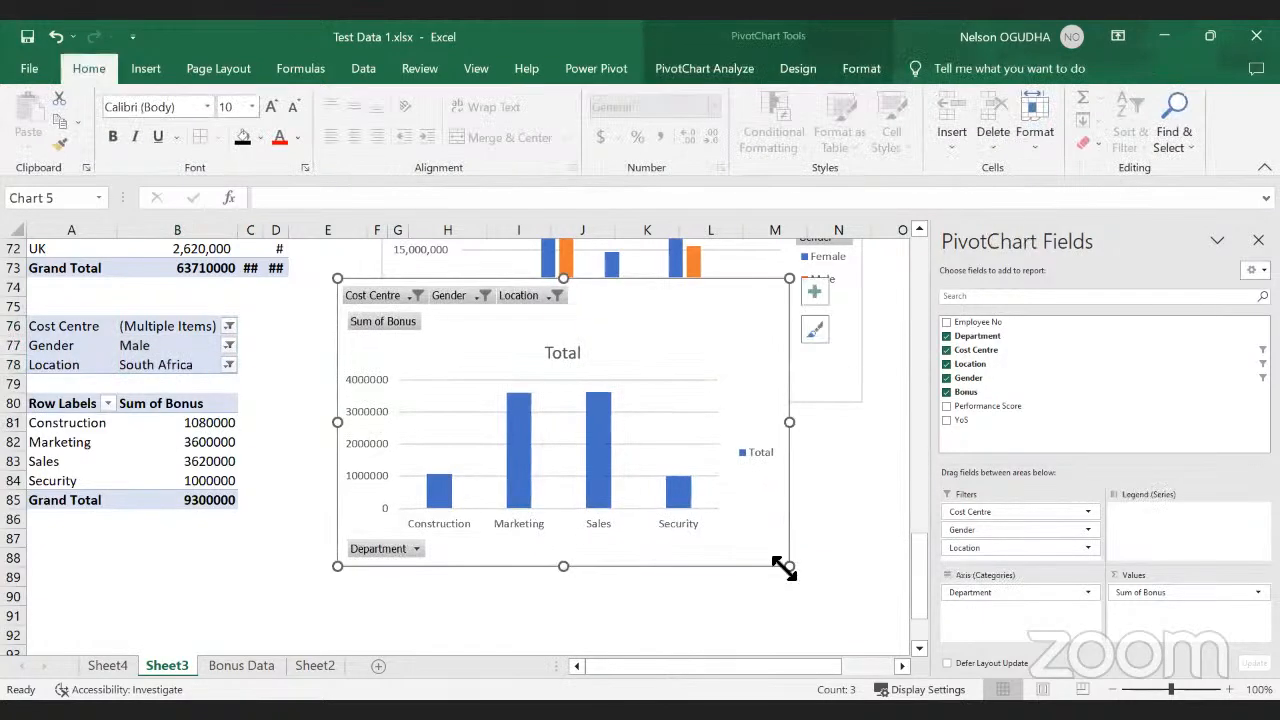
drag(792, 566, 823, 595)
drag(338, 436, 256, 450)
drag(824, 437, 872, 443)
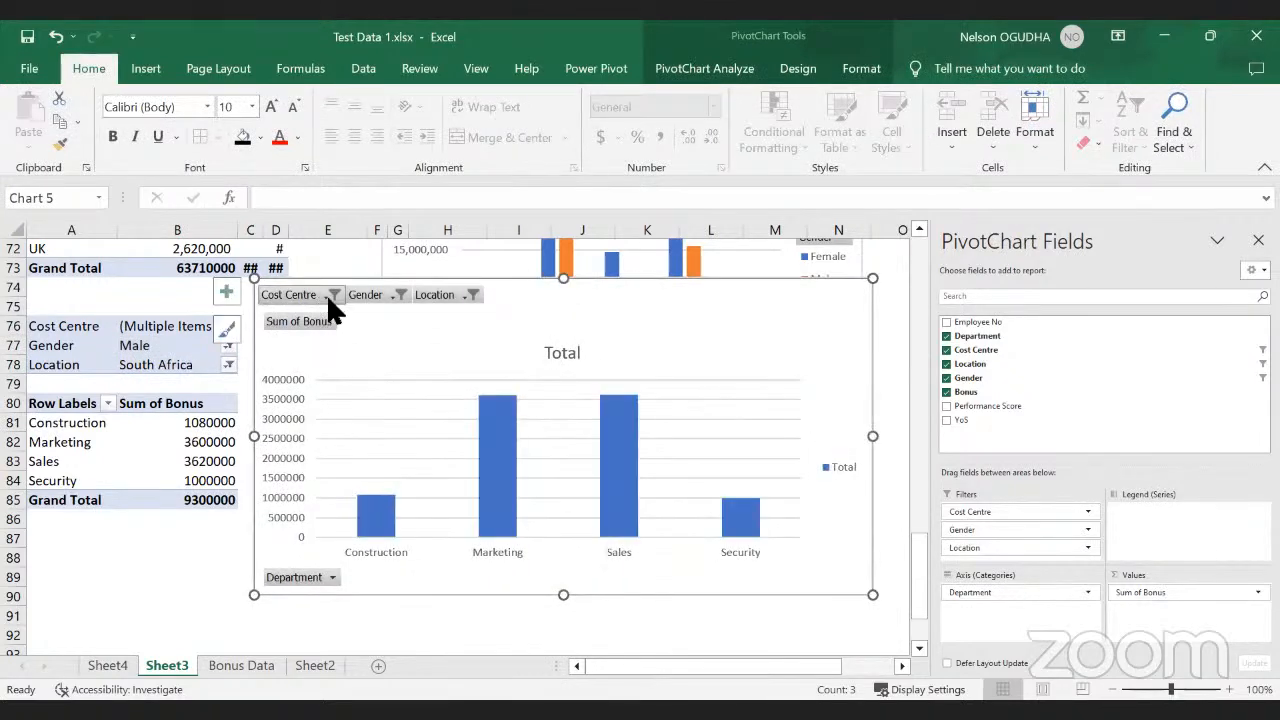
Step: Using the PivotChart's own Cost Centre filter, replace both Building entries with Finance and Human Resource
click(330, 294)
click(111, 370)
click(110, 426)
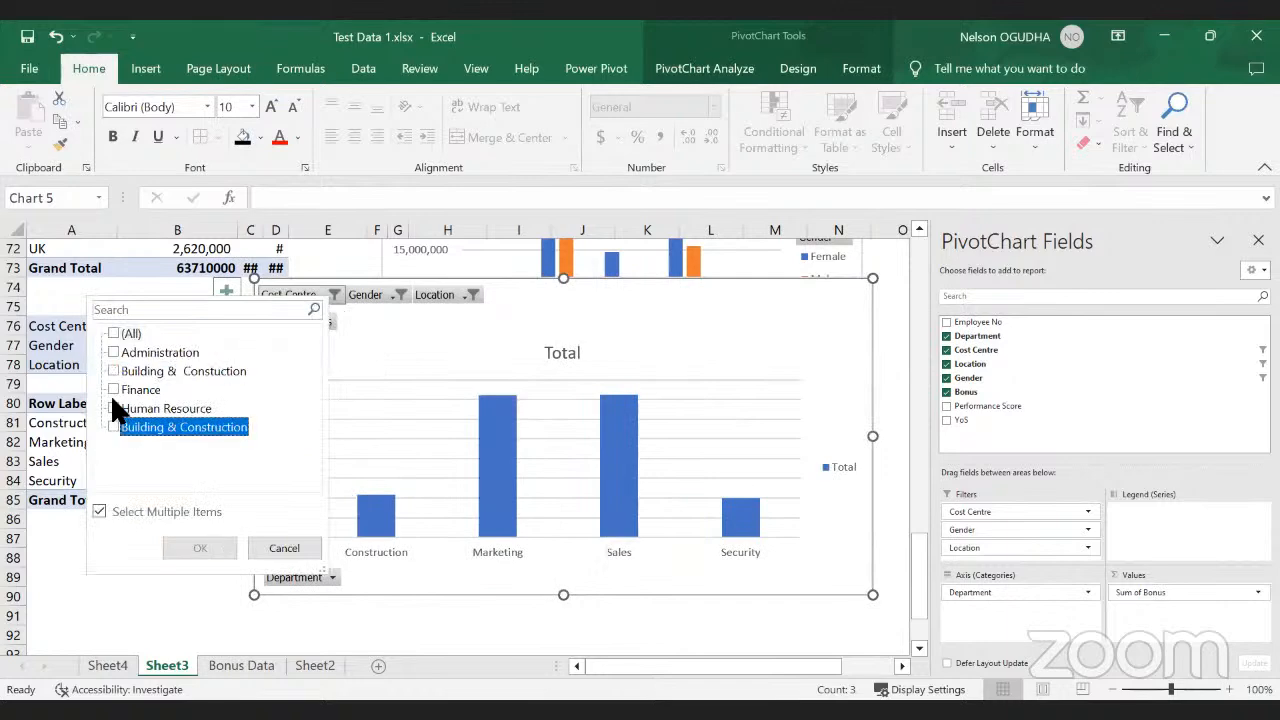
click(112, 390)
click(113, 408)
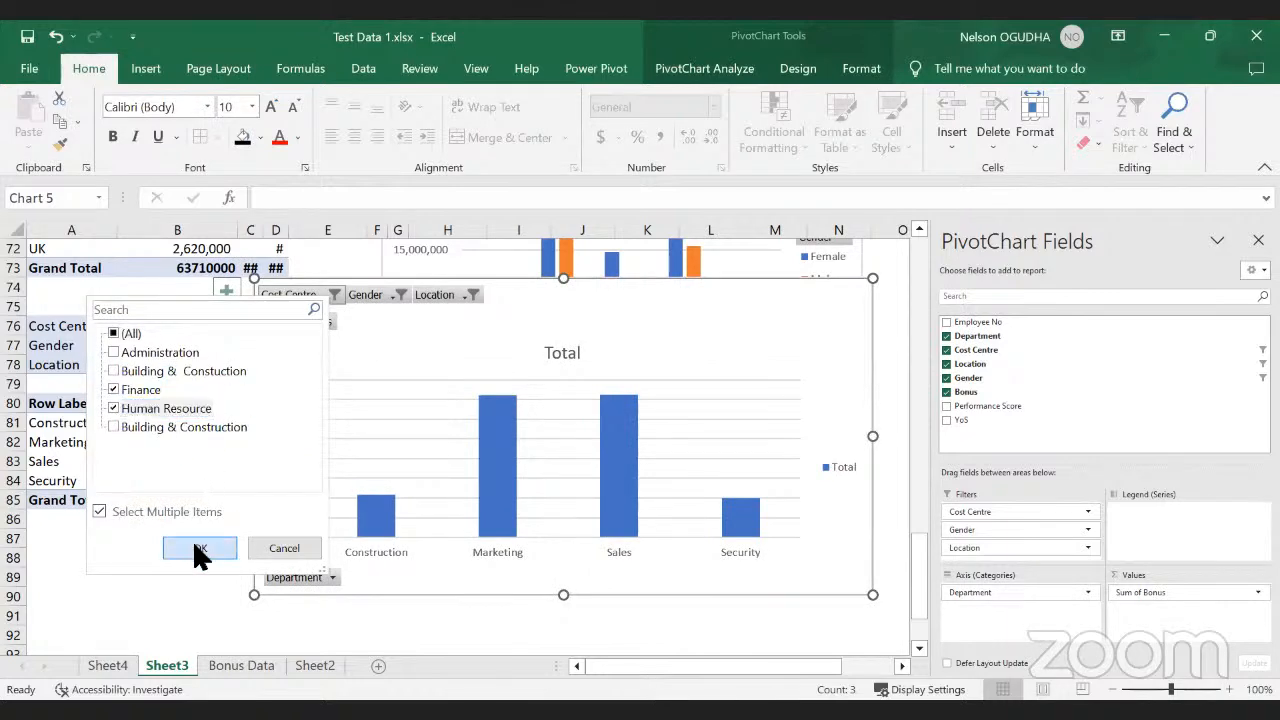
click(200, 548)
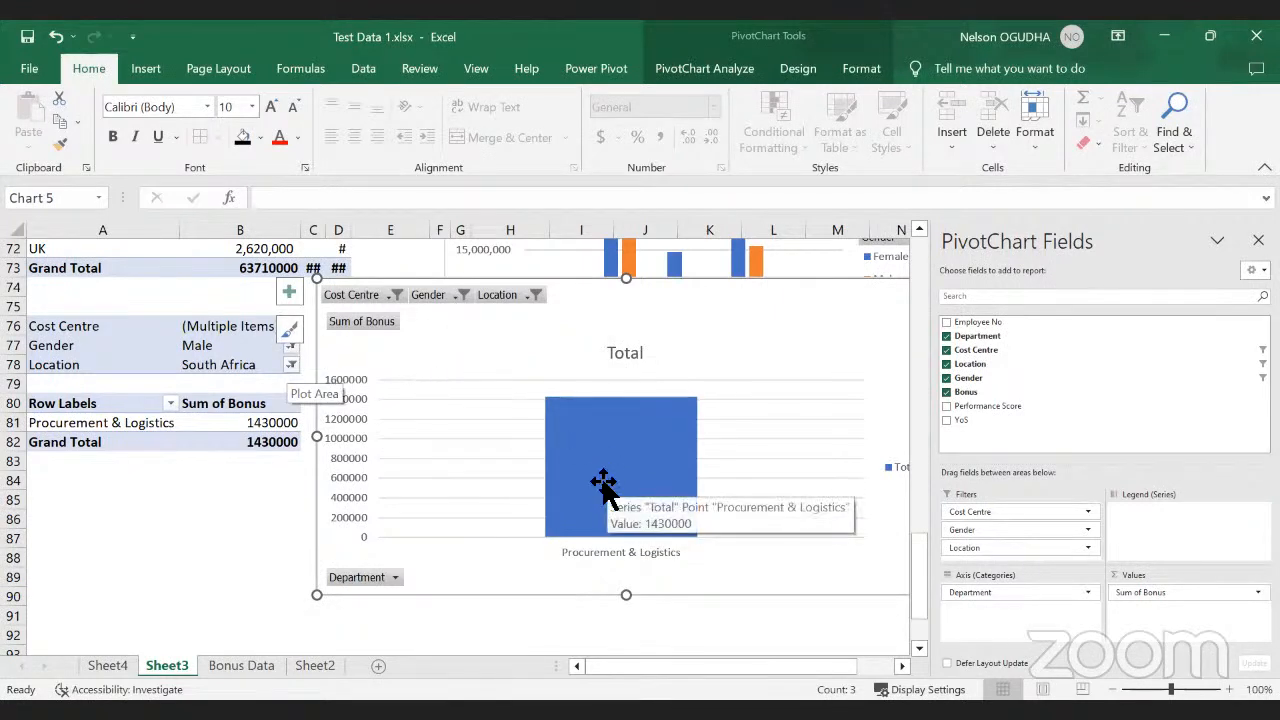
Step: Change the PivotTable's Location filter to Kenya instead of South Africa
click(293, 360)
click(80, 448)
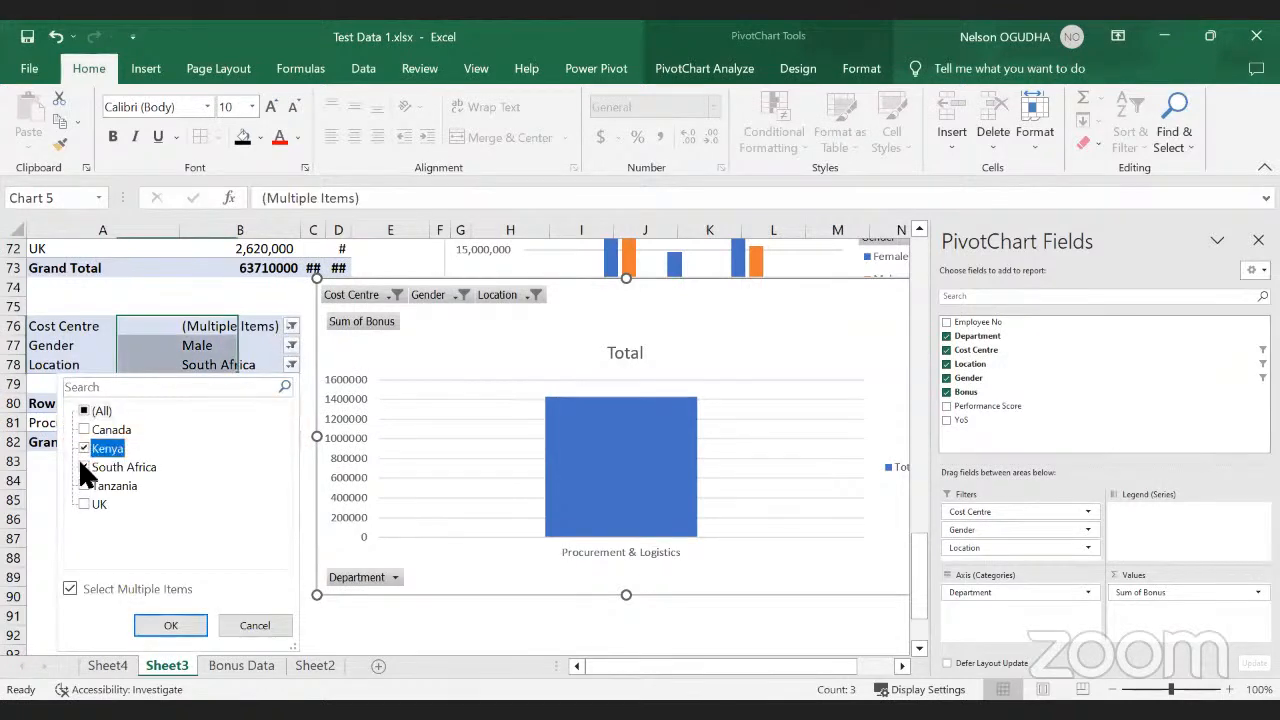
click(166, 627)
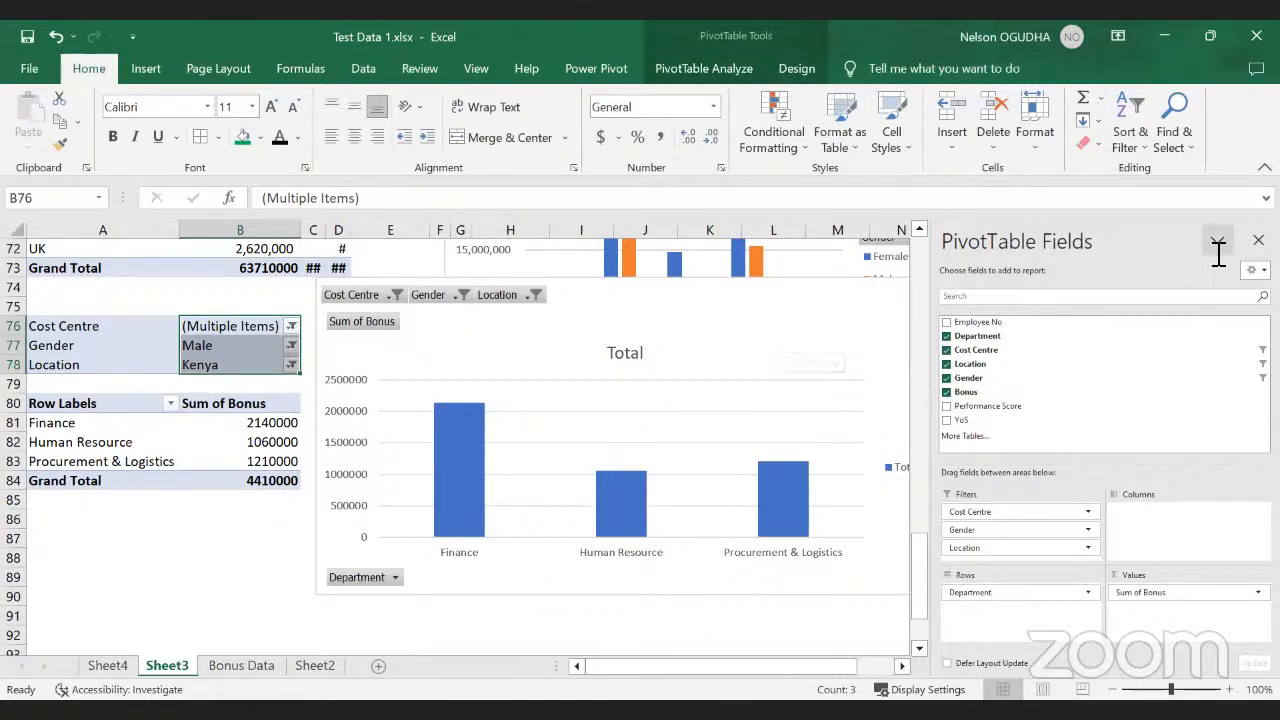
Step: Close the PivotTable field list and move the filtered bonus PivotChart farther right of its PivotTable
click(1258, 240)
drag(789, 291, 963, 310)
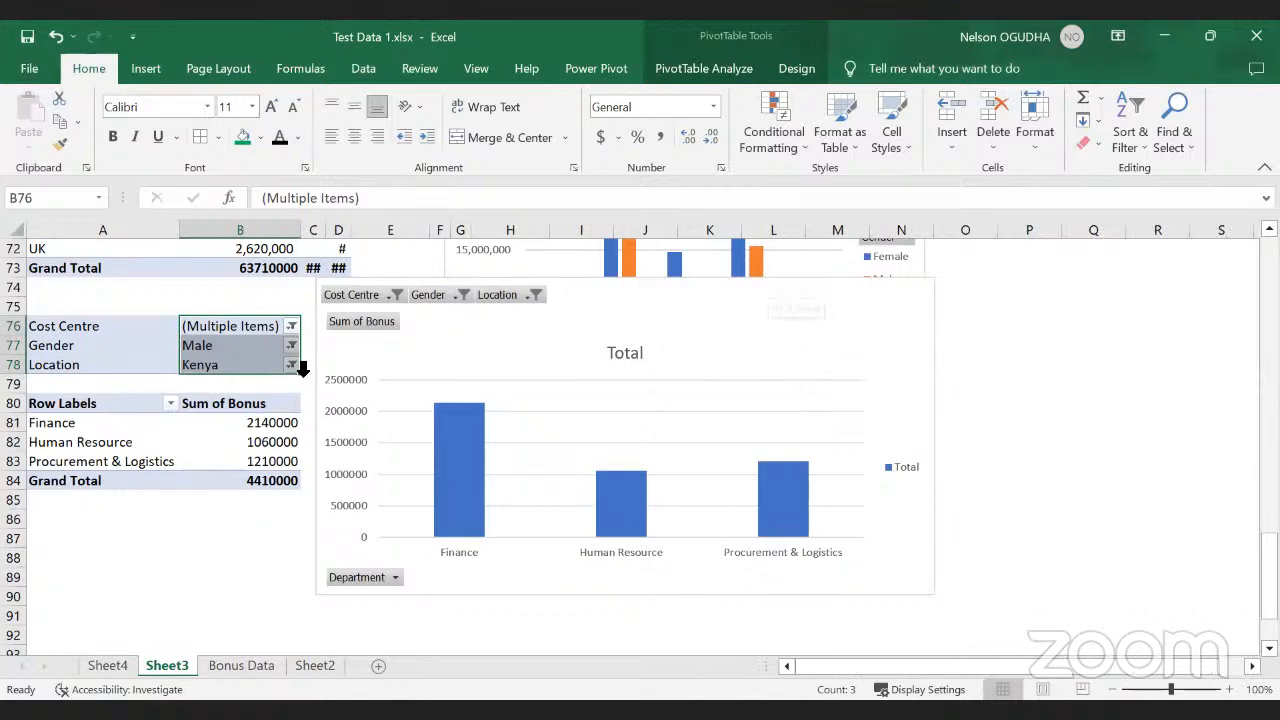
Step: Move the Count of Performance Score by YoS chart down and farther right of its PivotTable
scroll(263, 364, up, 4)
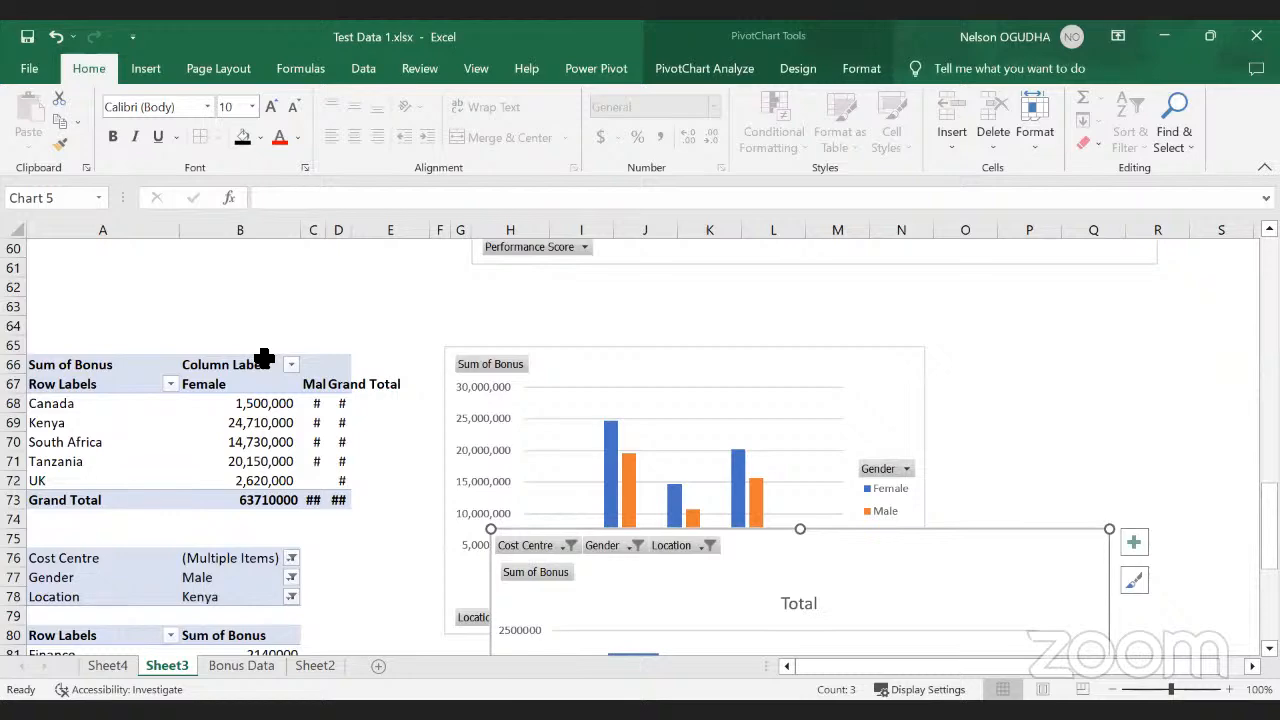
scroll(384, 277, up, 5)
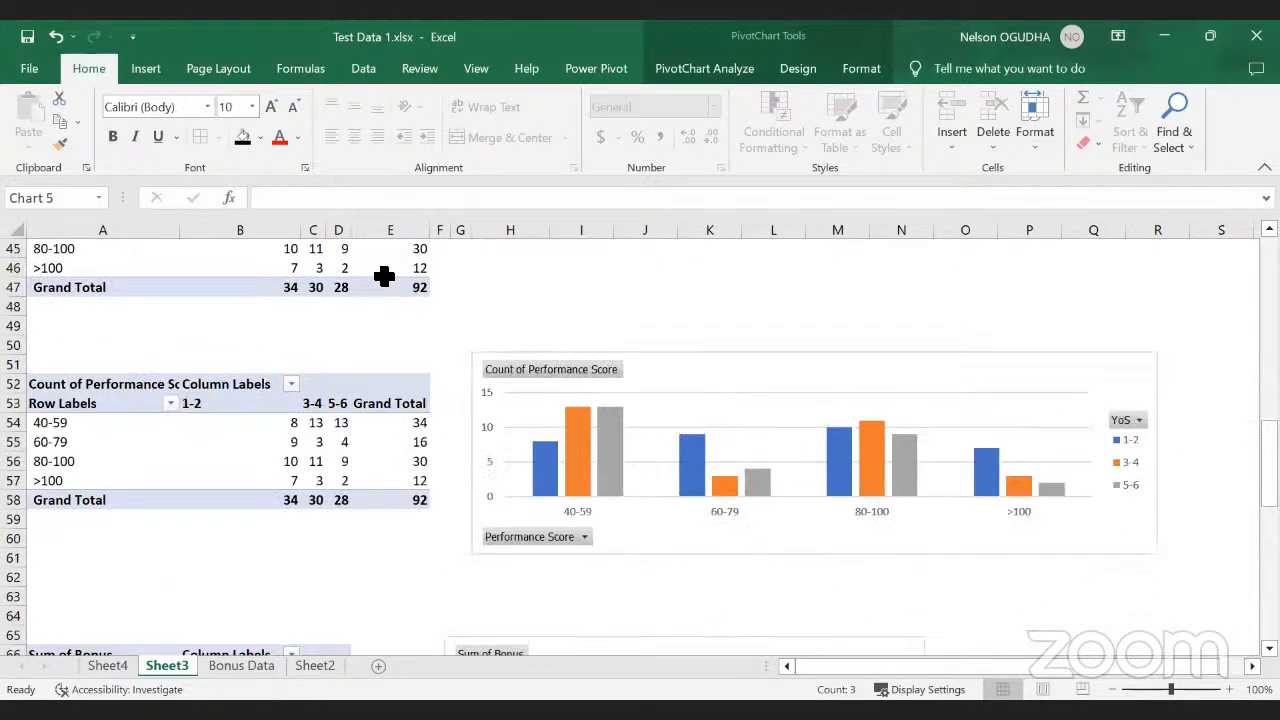
scroll(506, 326, down, 1)
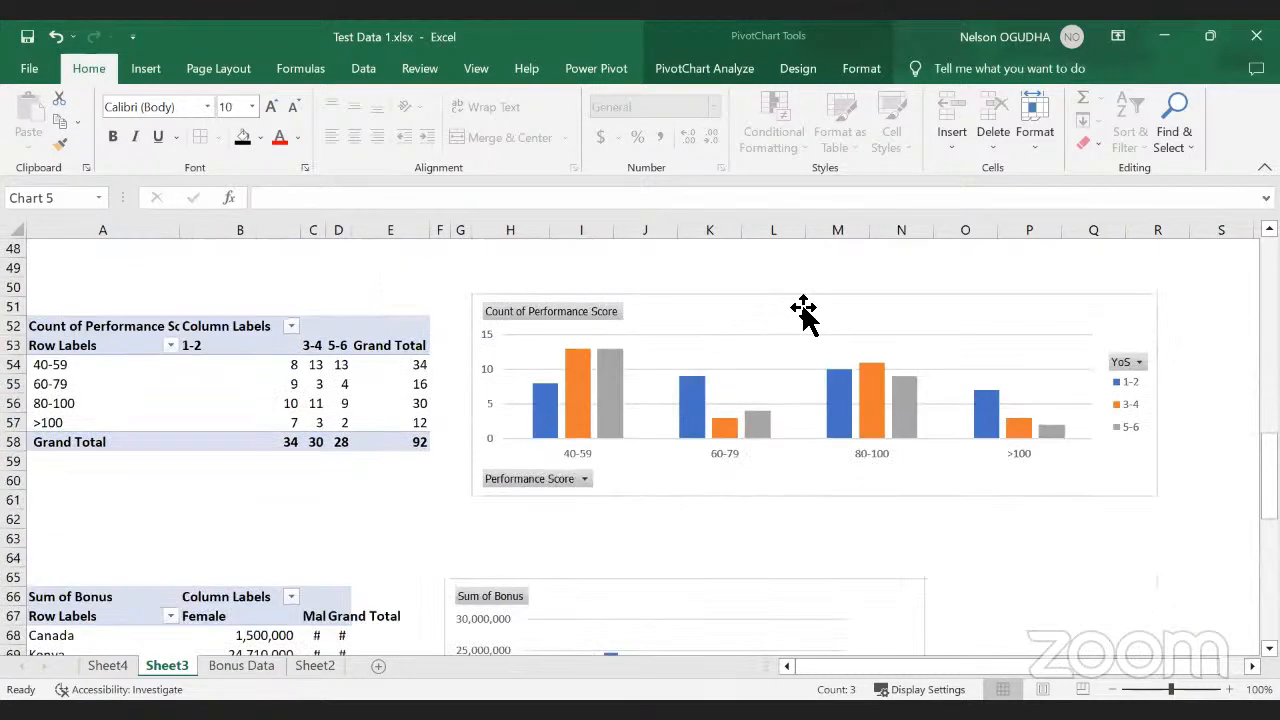
drag(803, 307, 909, 471)
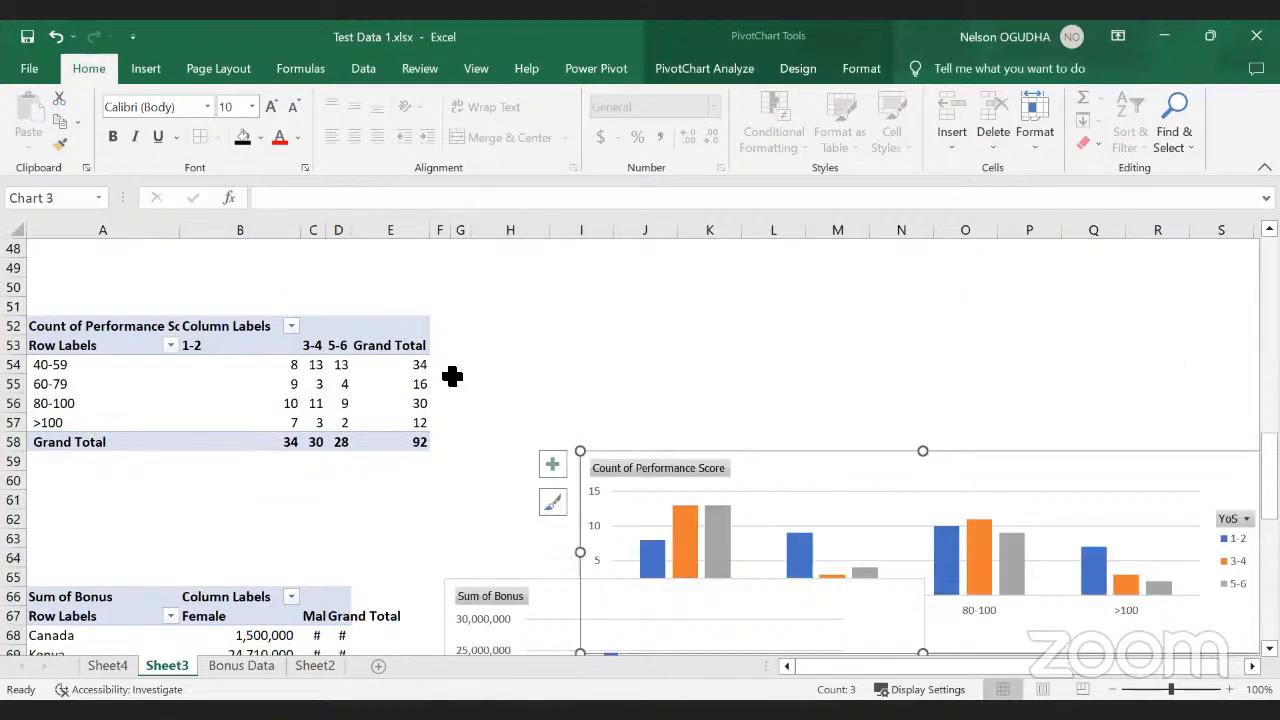
Step: Review the earlier PivotTables and charts on Sheet3 up to the first bonus-by-department report
scroll(372, 377, down, 1)
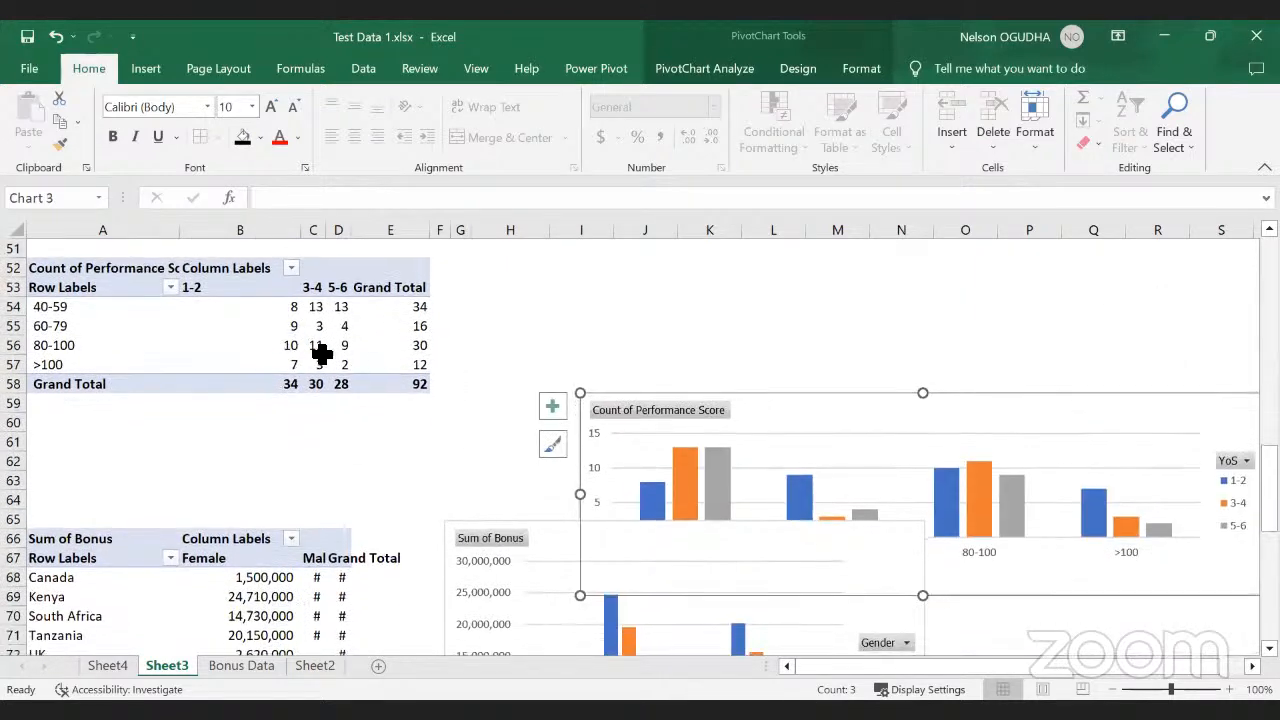
scroll(323, 351, up, 1)
scroll(326, 352, up, 15)
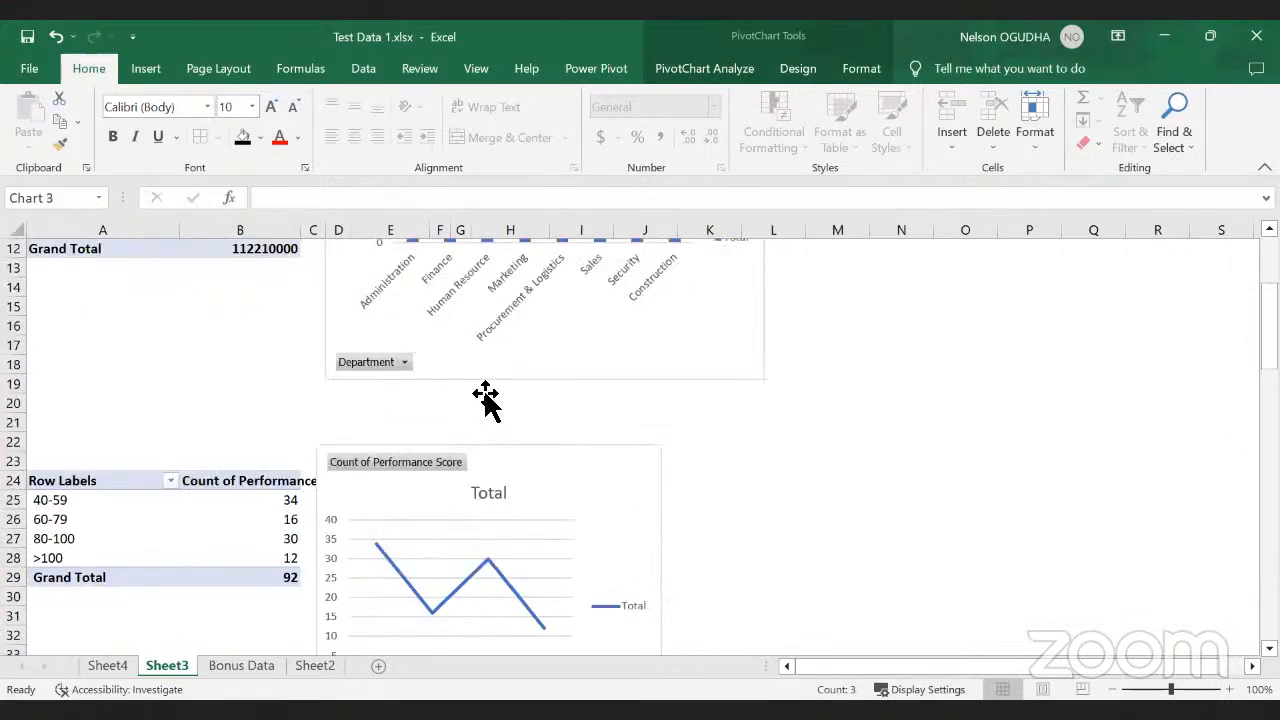
scroll(487, 380, up, 1)
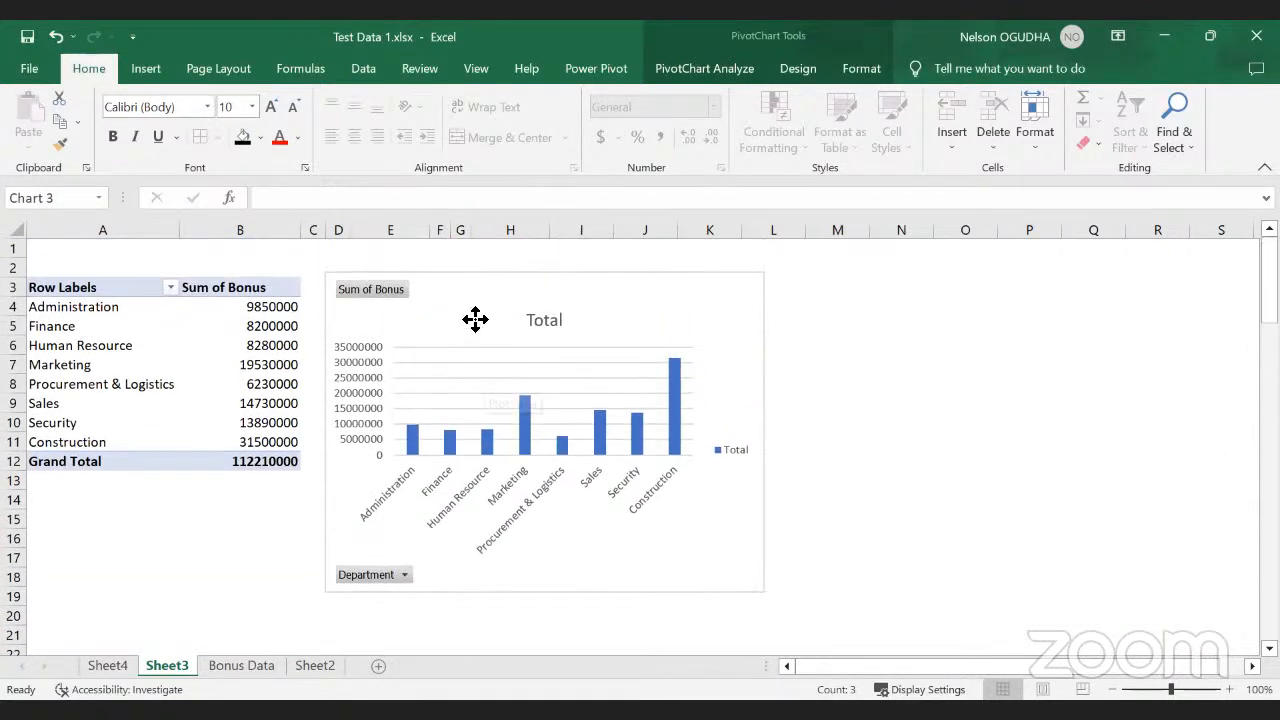
Step: Move the first bonus-by-department PivotChart down and farther right of its PivotTable, and review the departments' bonus values
drag(475, 319, 693, 454)
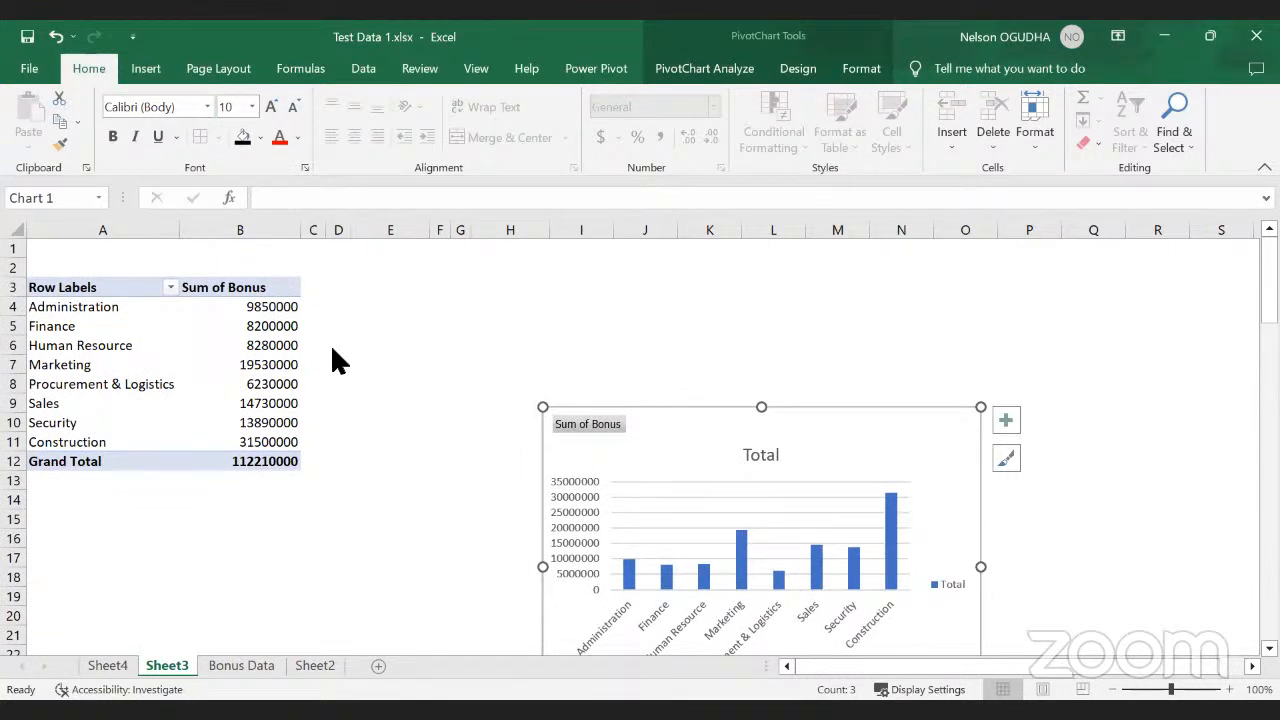
click(265, 316)
key(Down)
key(Down)
key(Down)
key(Down)
key(Down)
key(Down)
key(Down)
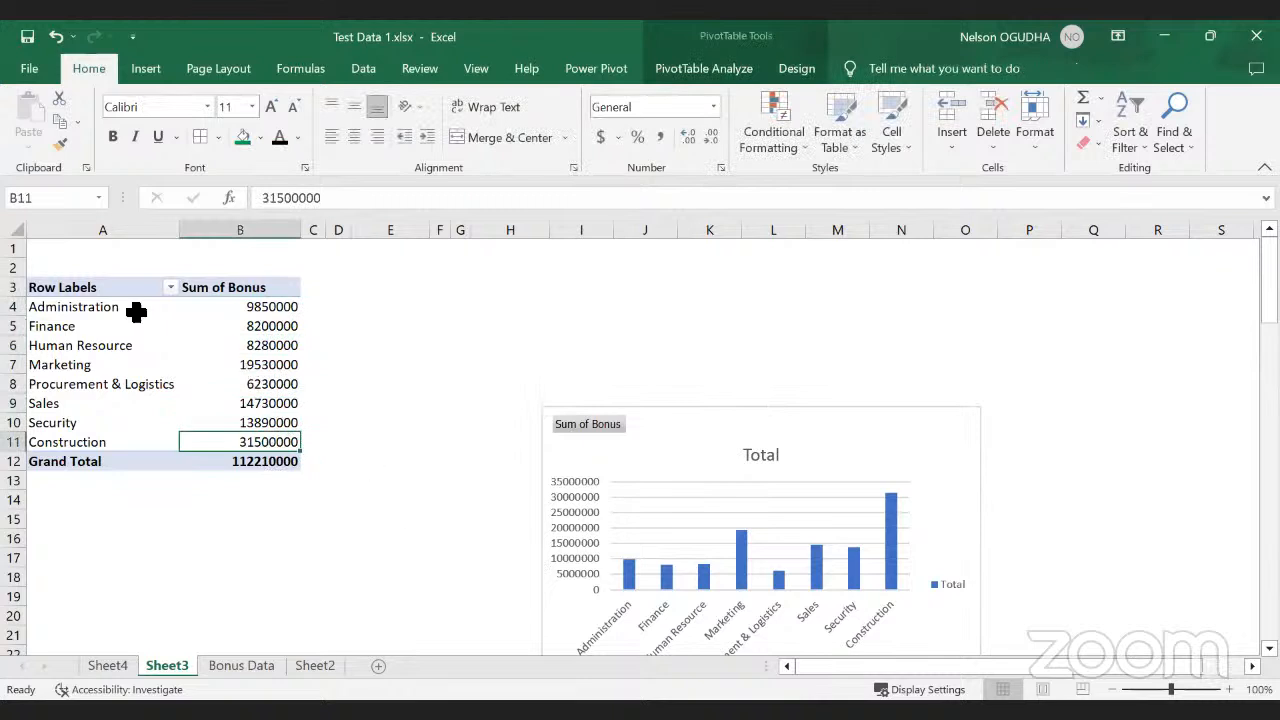
scroll(187, 328, down, 1)
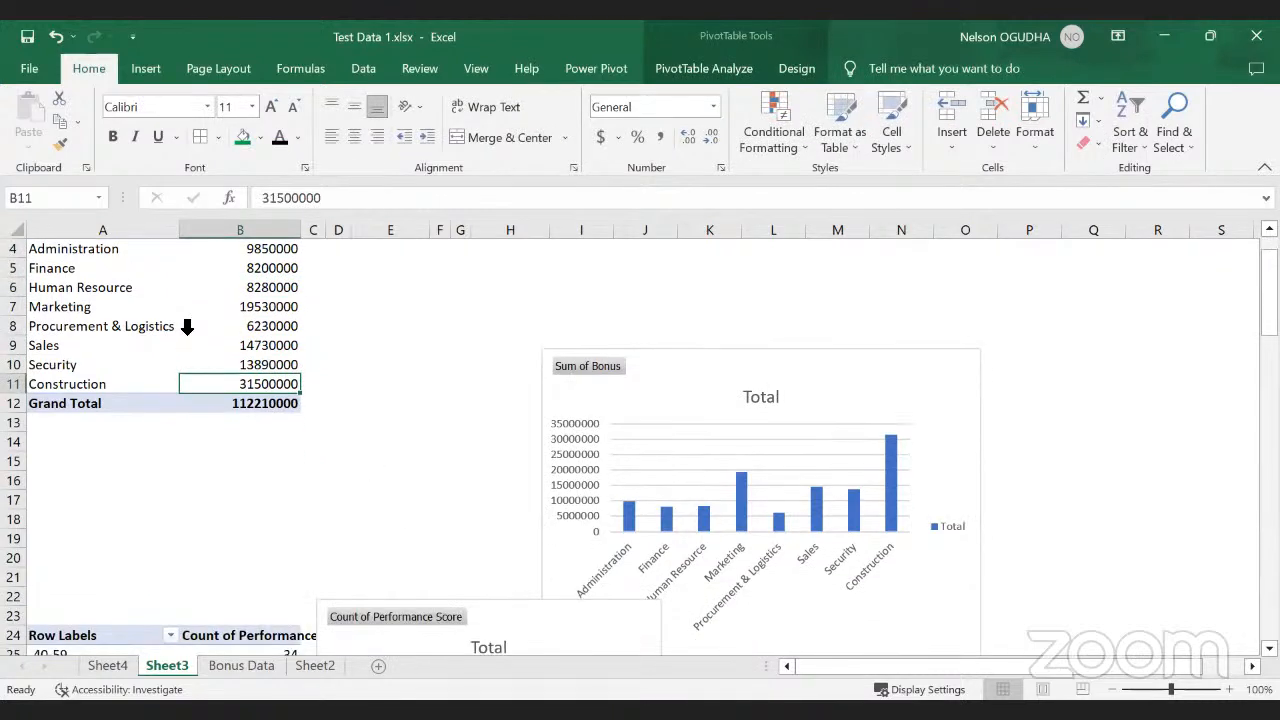
scroll(140, 335, up, 1)
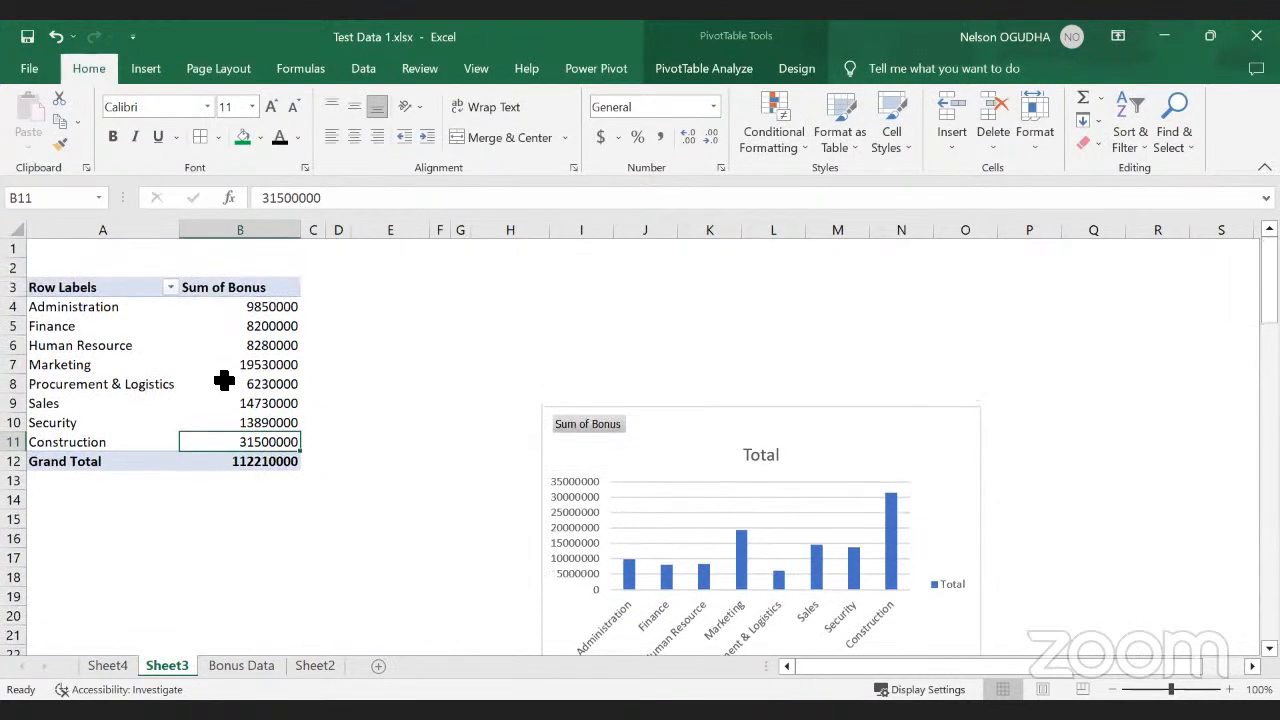
mouse_move(228, 351)
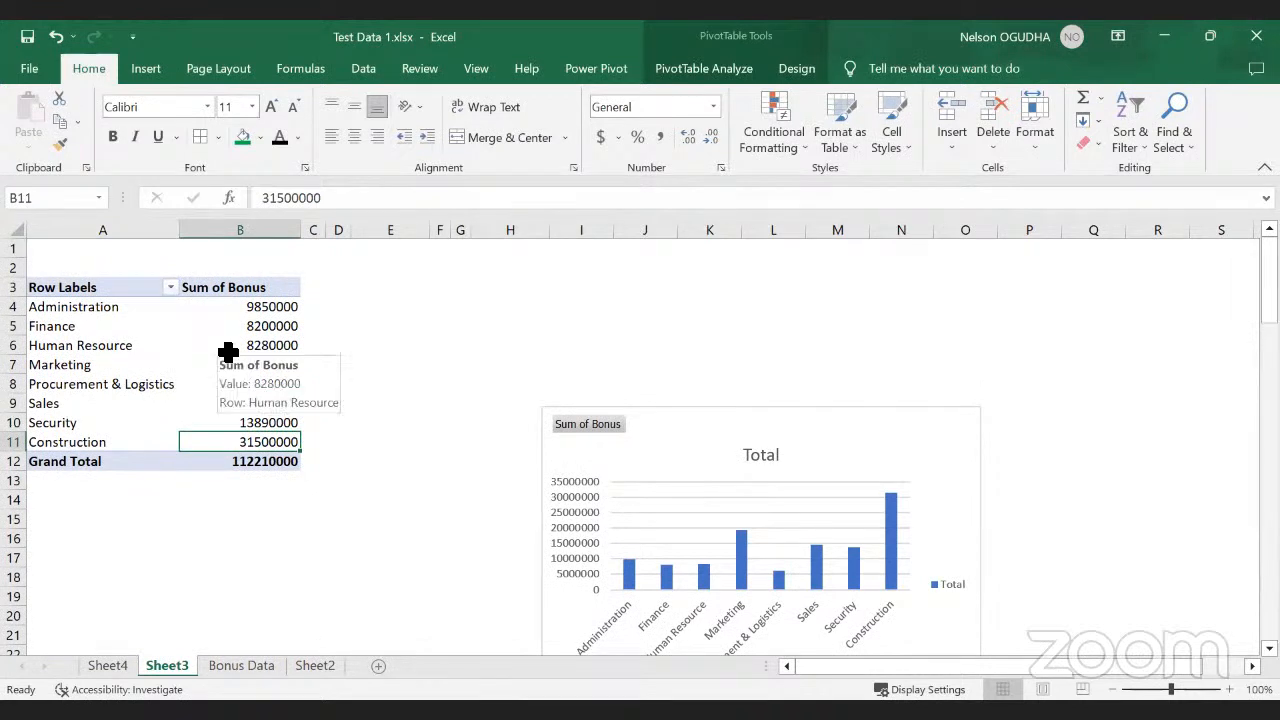
Step: Format all Sum of Bonus values, including the Grand Total, with thousands separators and no decimal places
drag(272, 310, 250, 404)
click(660, 137)
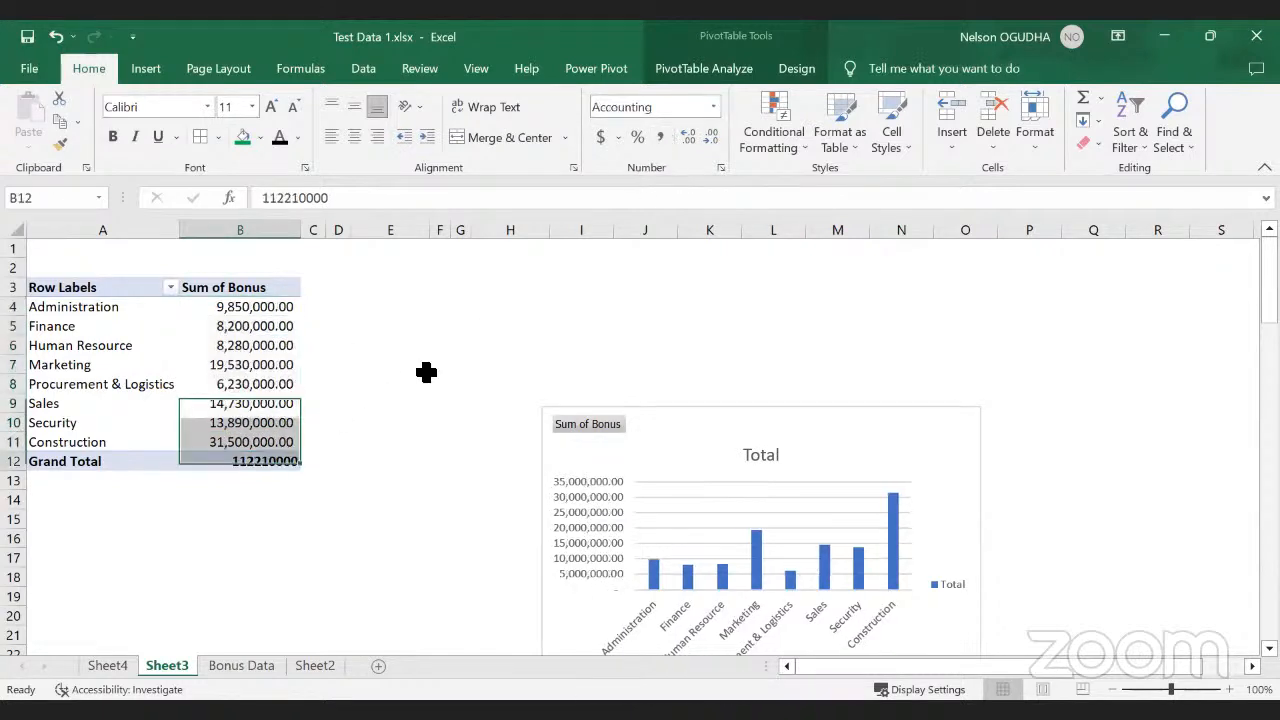
click(660, 137)
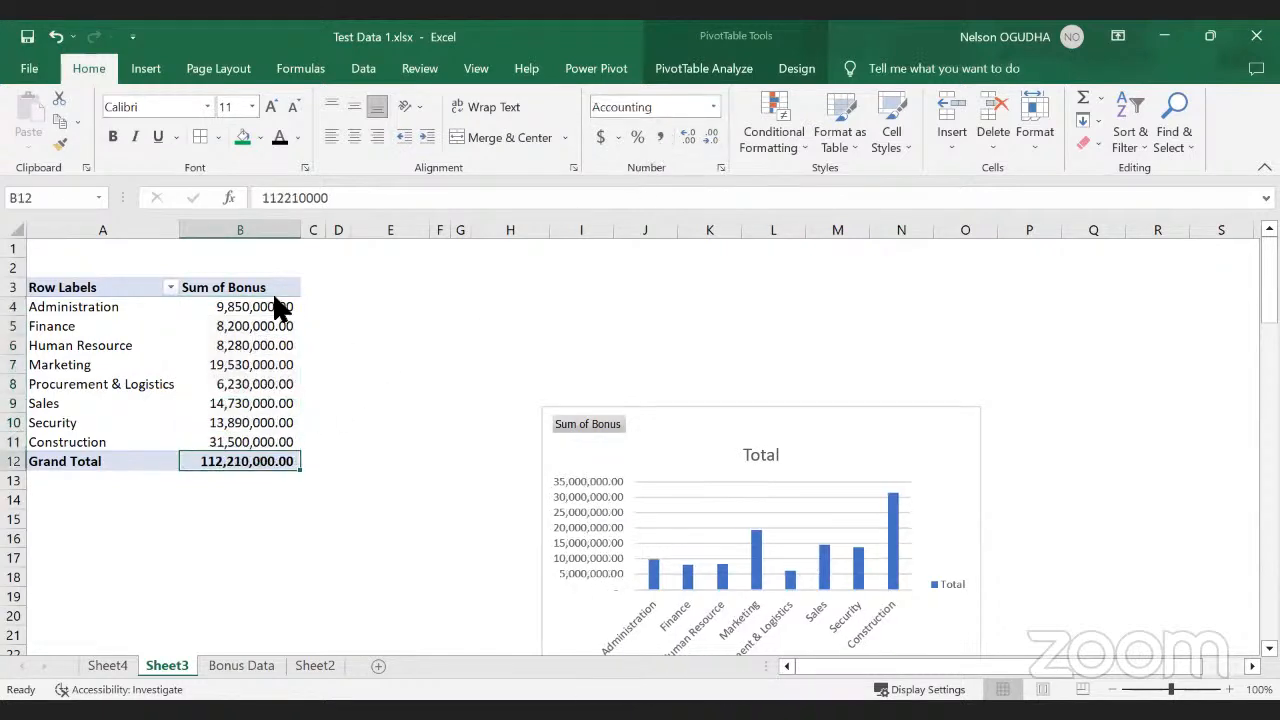
drag(262, 308, 251, 463)
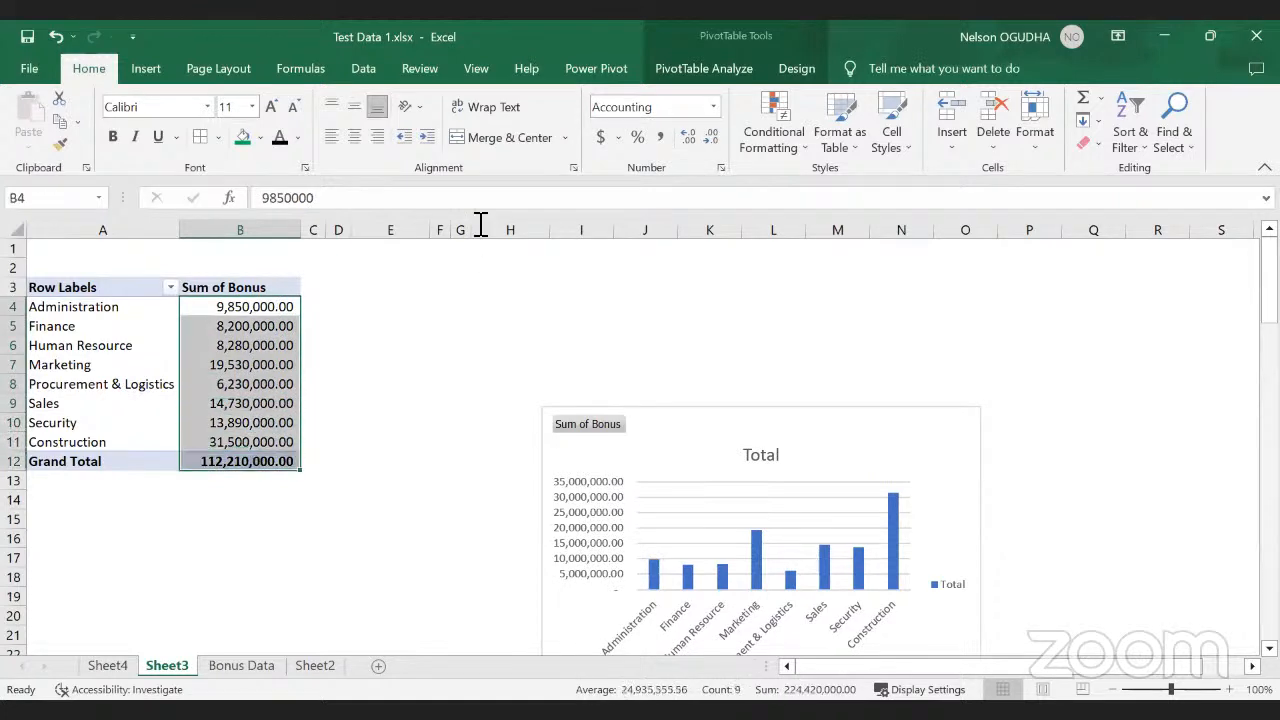
click(712, 137)
click(712, 137)
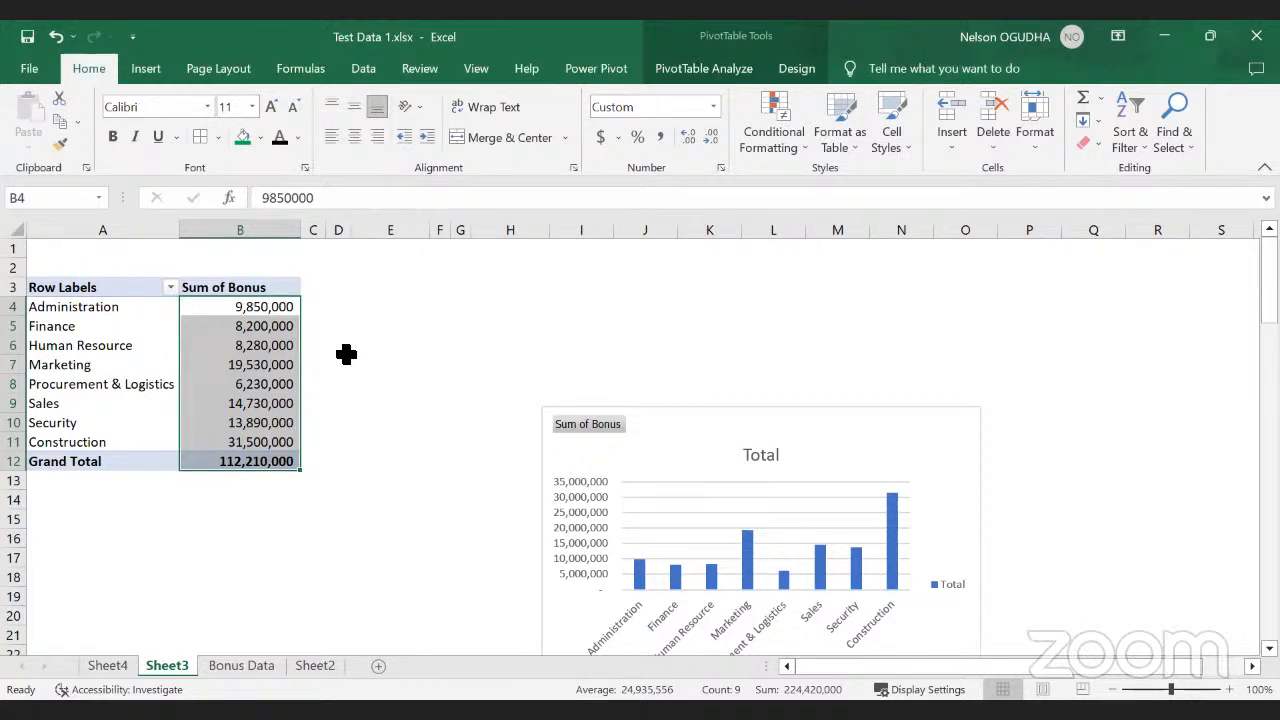
Step: Examine the Show Values As calculation options for the Sum of Bonus field without applying one
right_click(262, 318)
key(Escape)
key(Up)
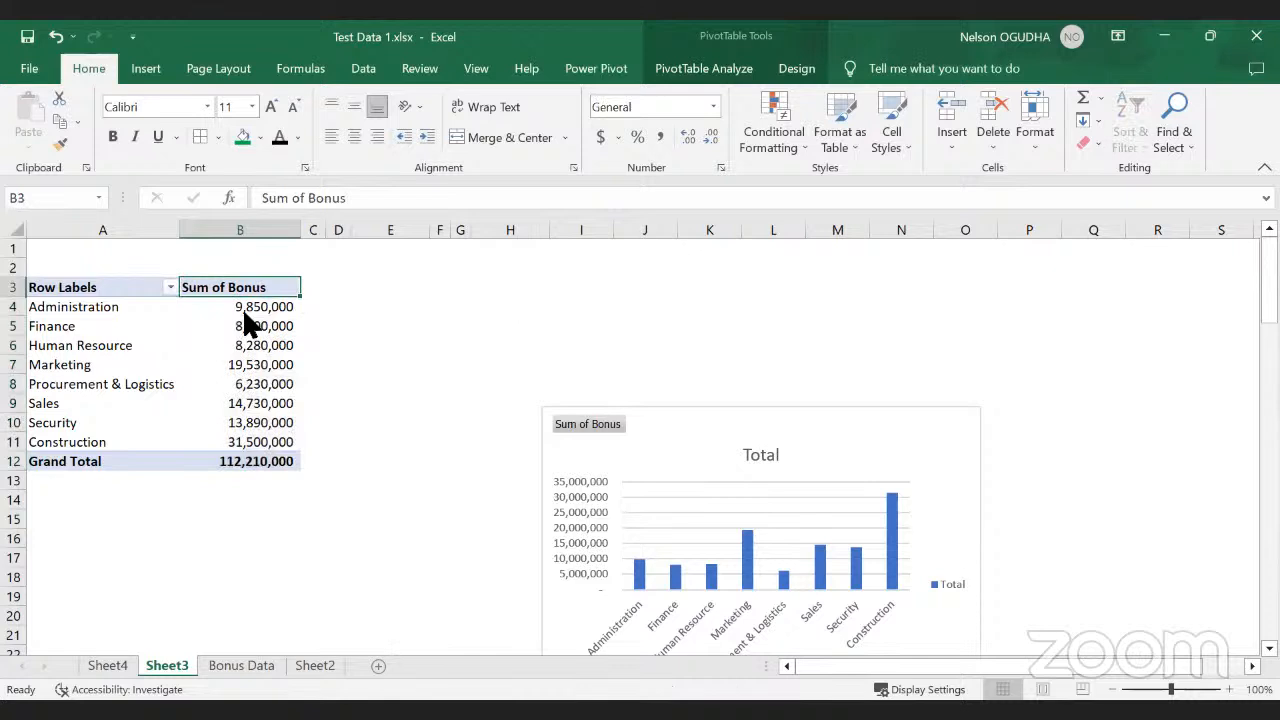
click(248, 313)
right_click(247, 311)
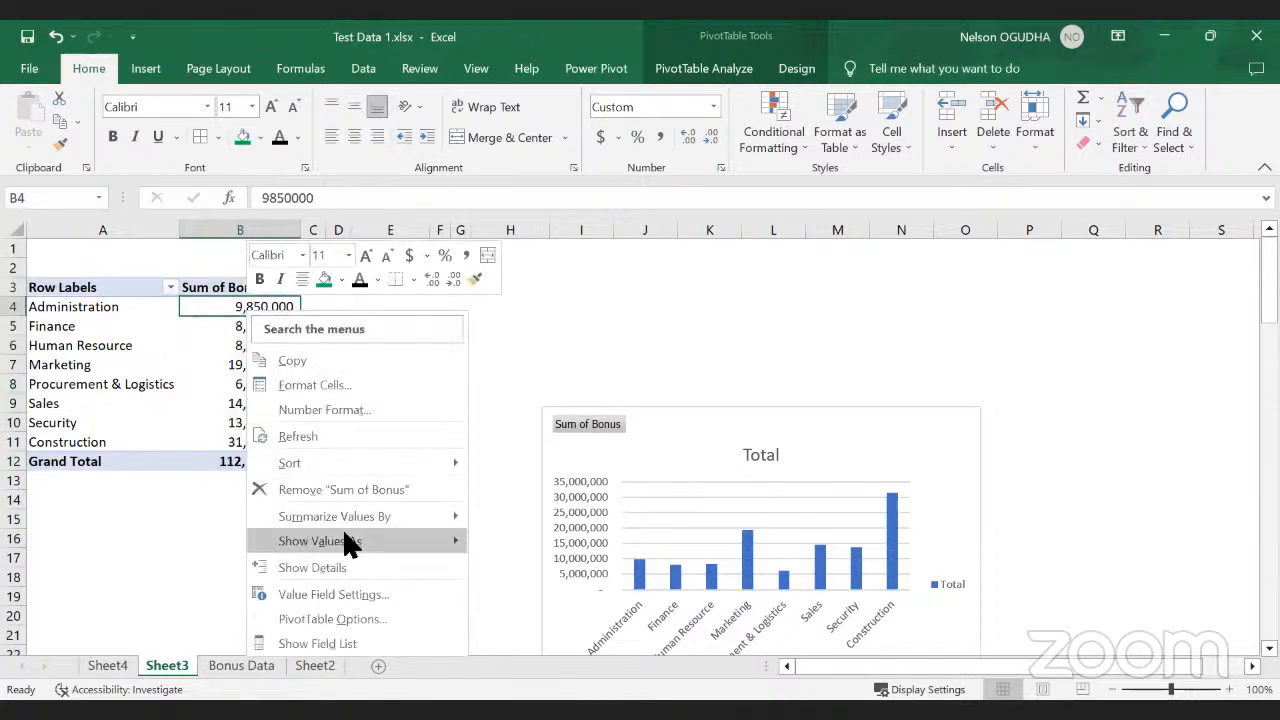
mouse_move(355, 540)
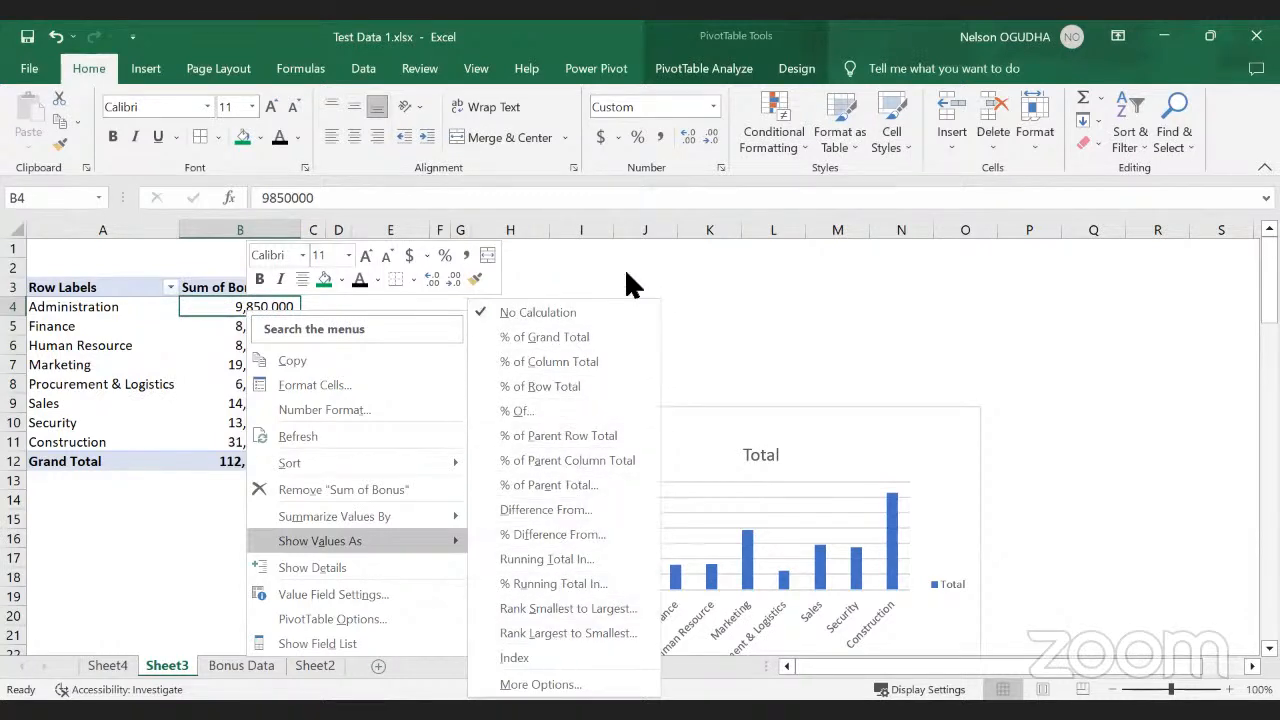
click(260, 315)
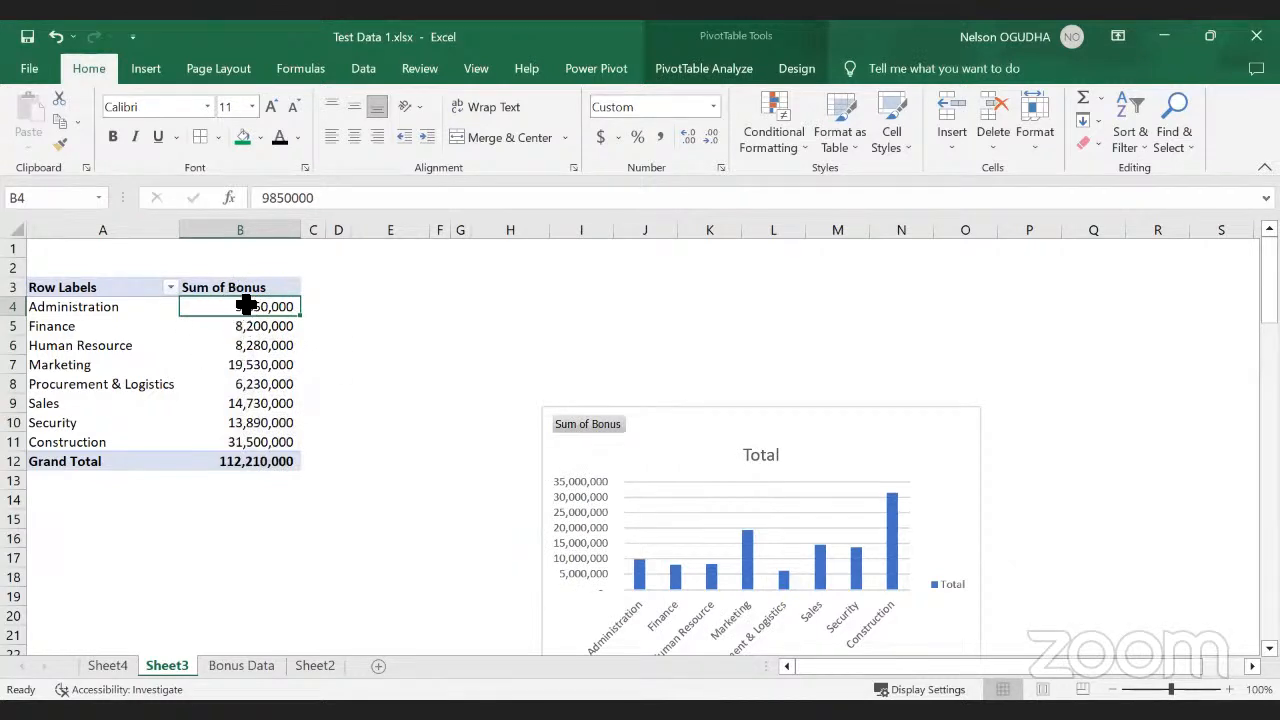
mouse_move(246, 311)
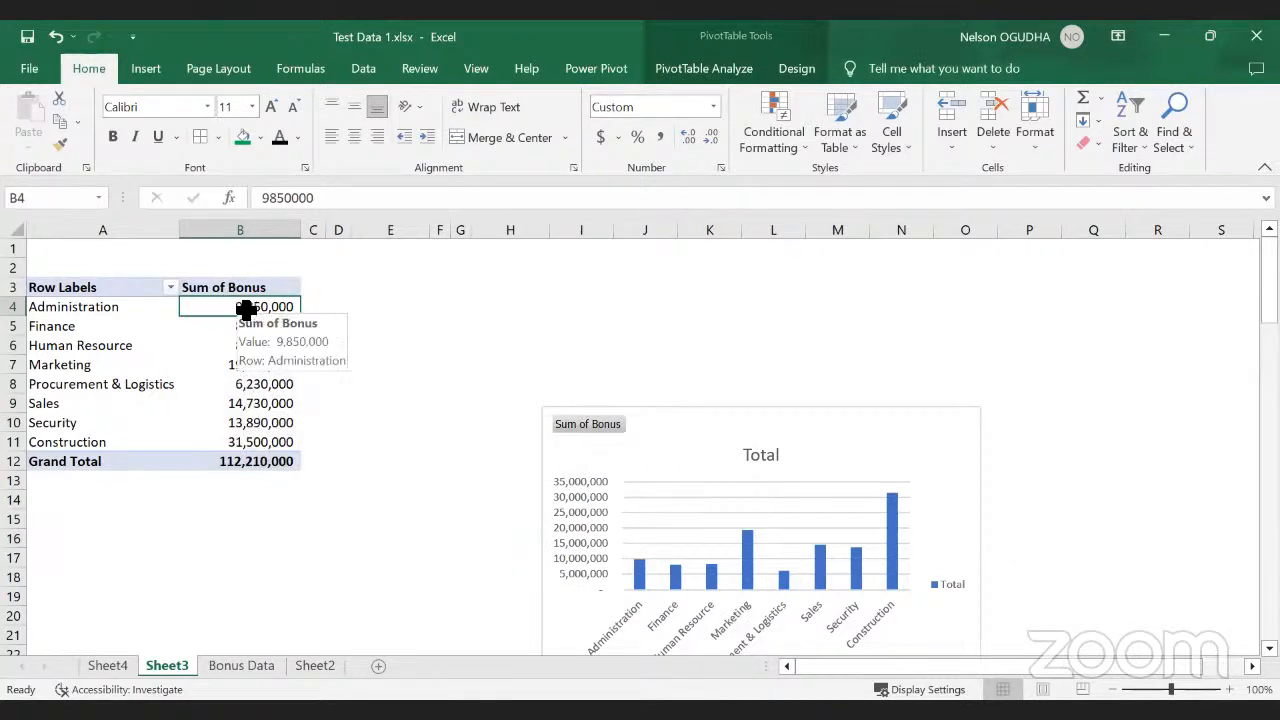
right_click(244, 310)
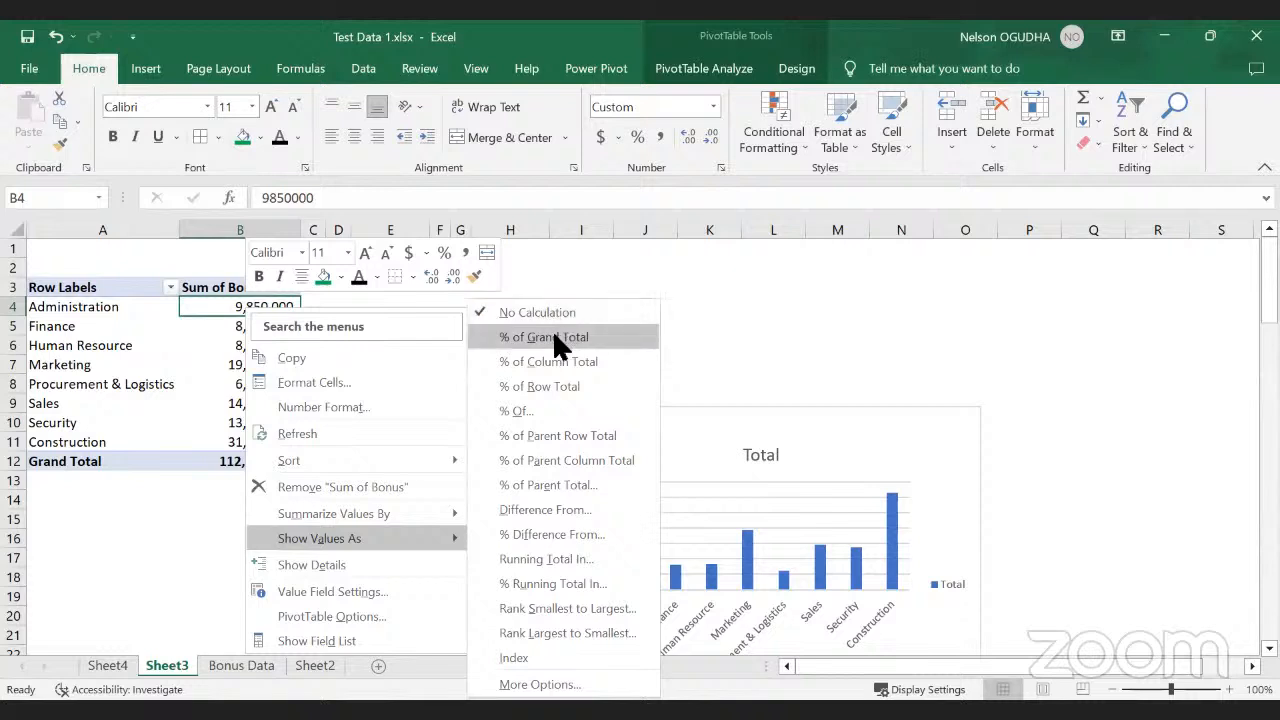
click(194, 486)
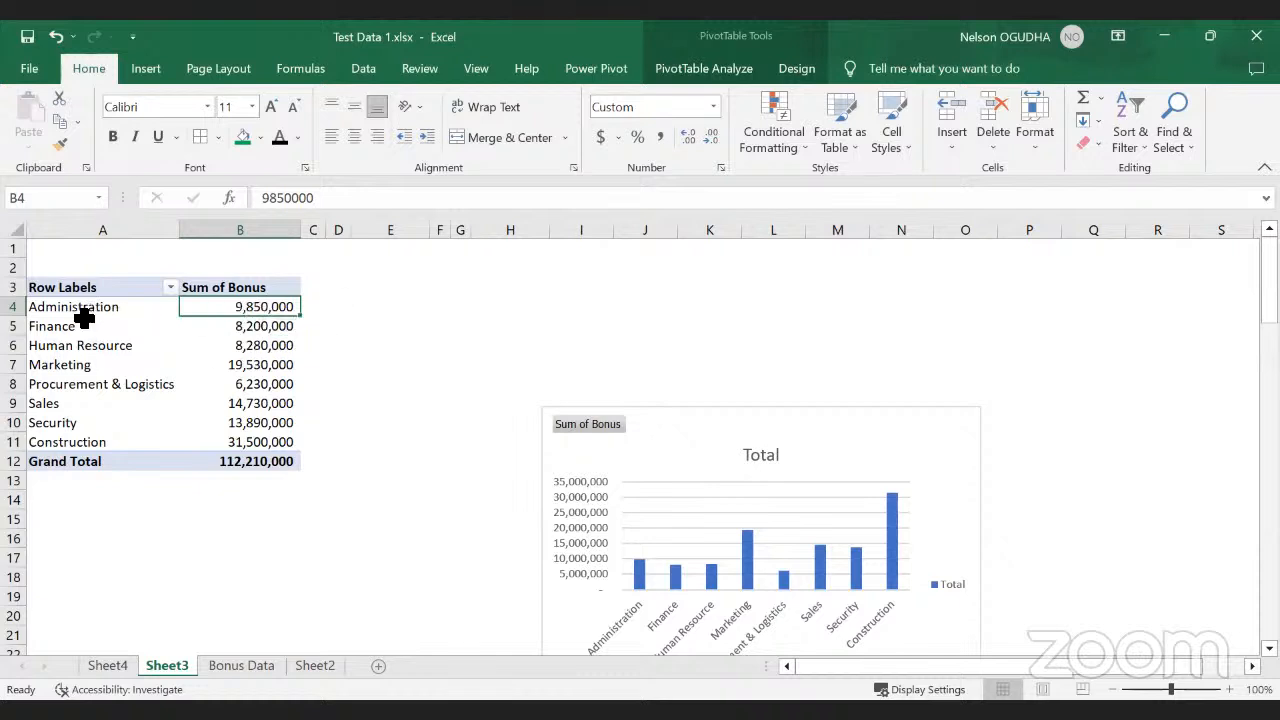
Step: Show the departments' Sum of Bonus values as % of Grand Total and move the PivotChart up beside its PivotTable
drag(80, 307, 86, 440)
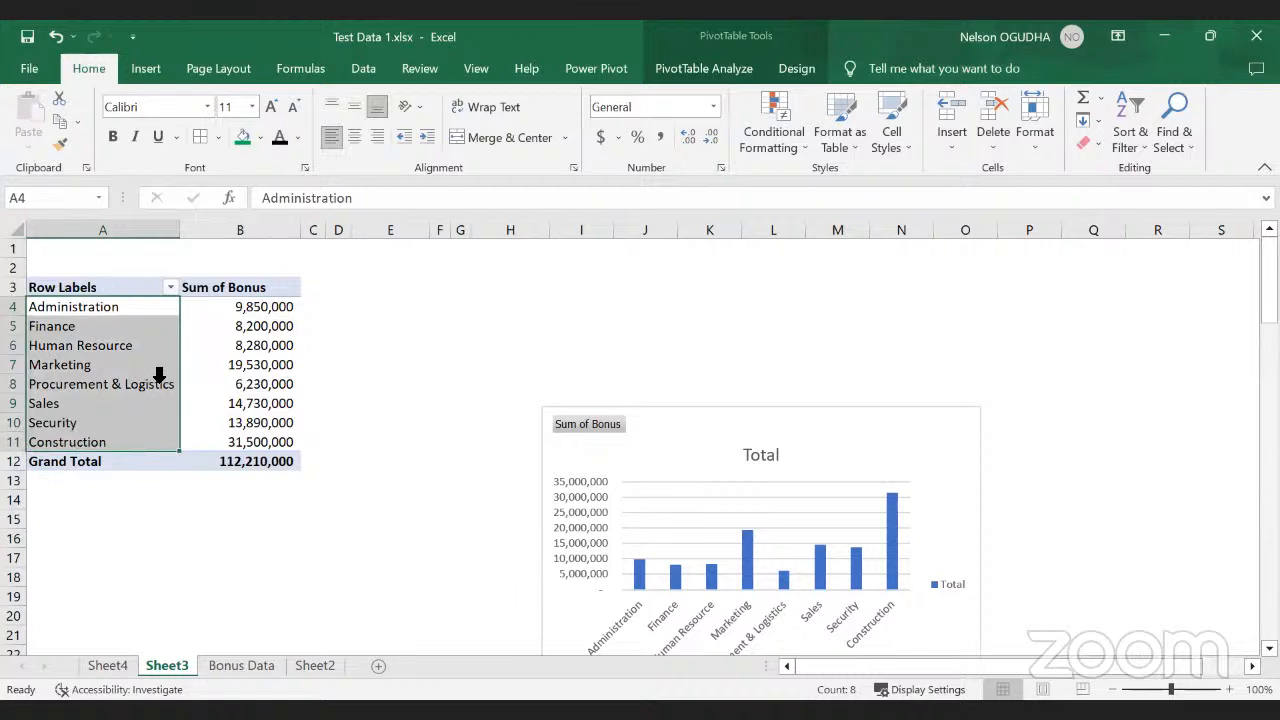
click(434, 343)
click(264, 312)
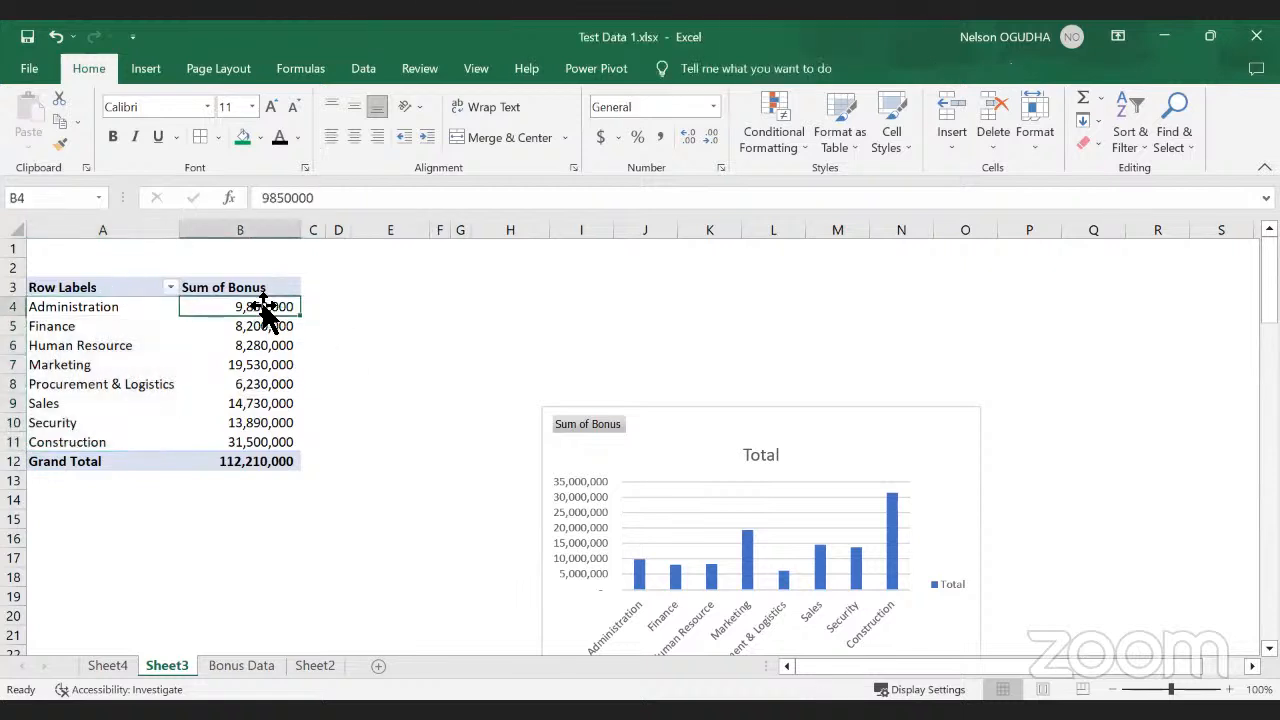
right_click(262, 312)
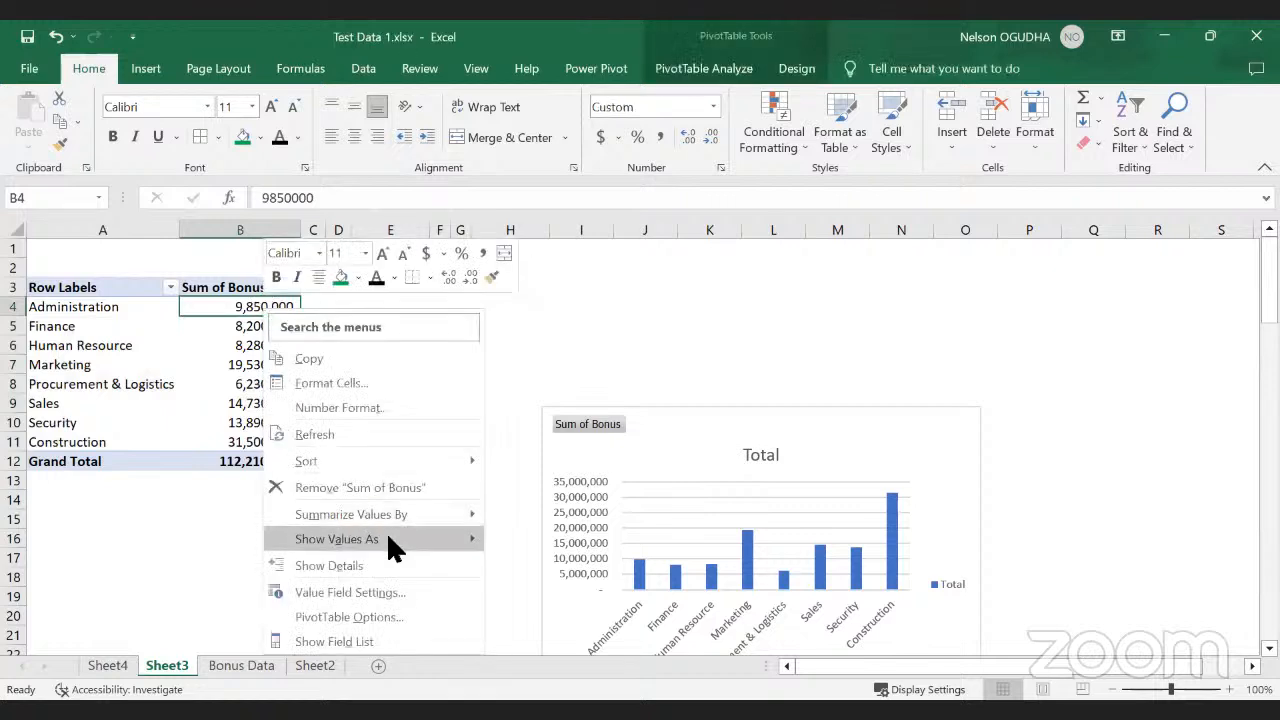
mouse_move(552, 368)
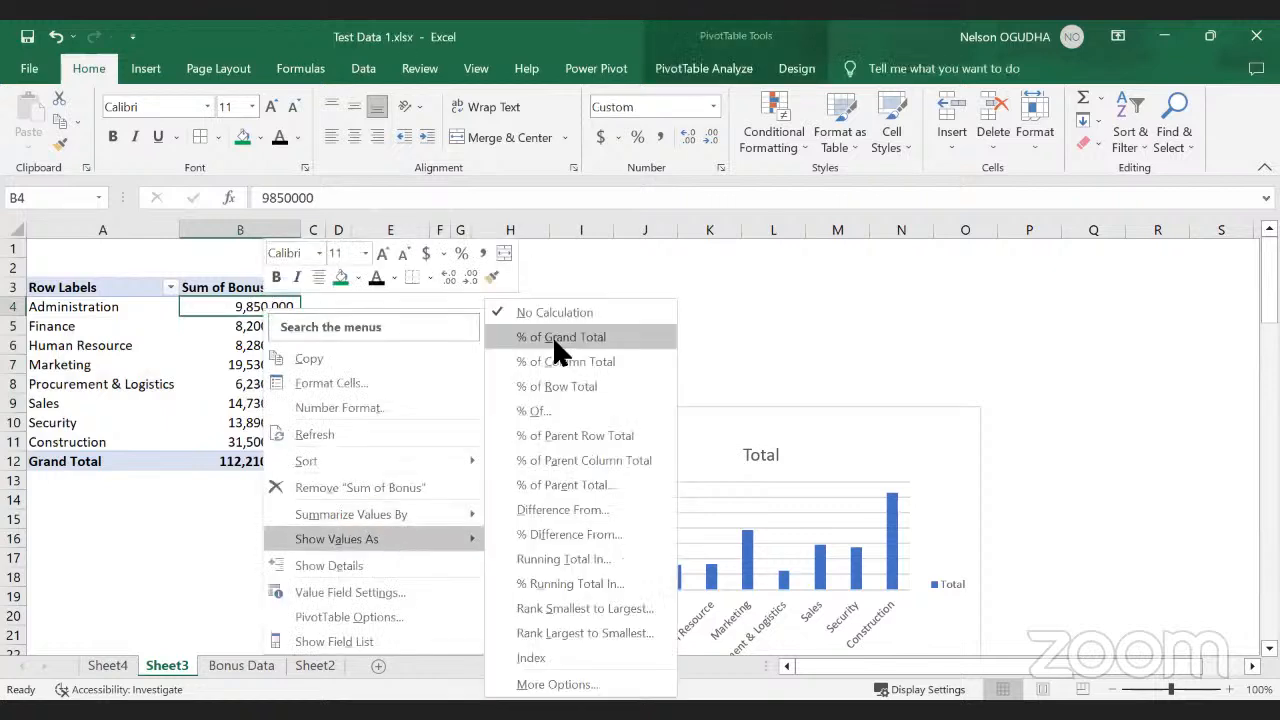
click(552, 337)
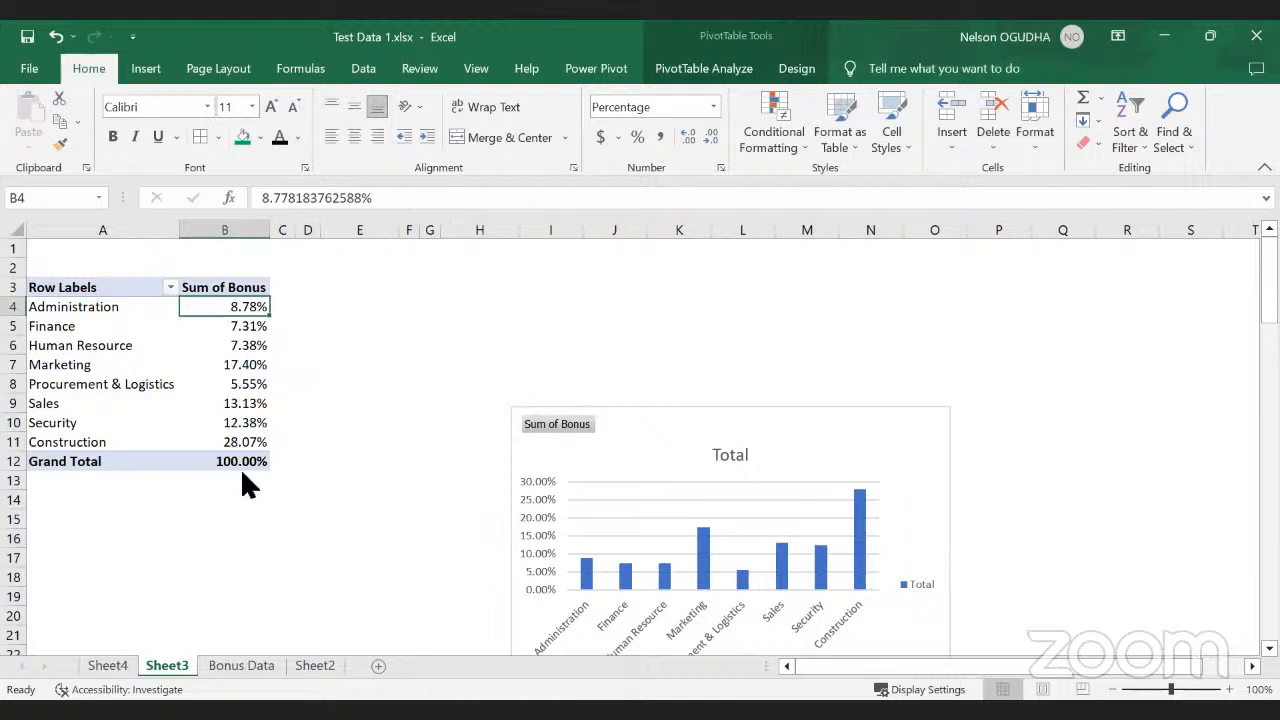
drag(640, 431, 651, 317)
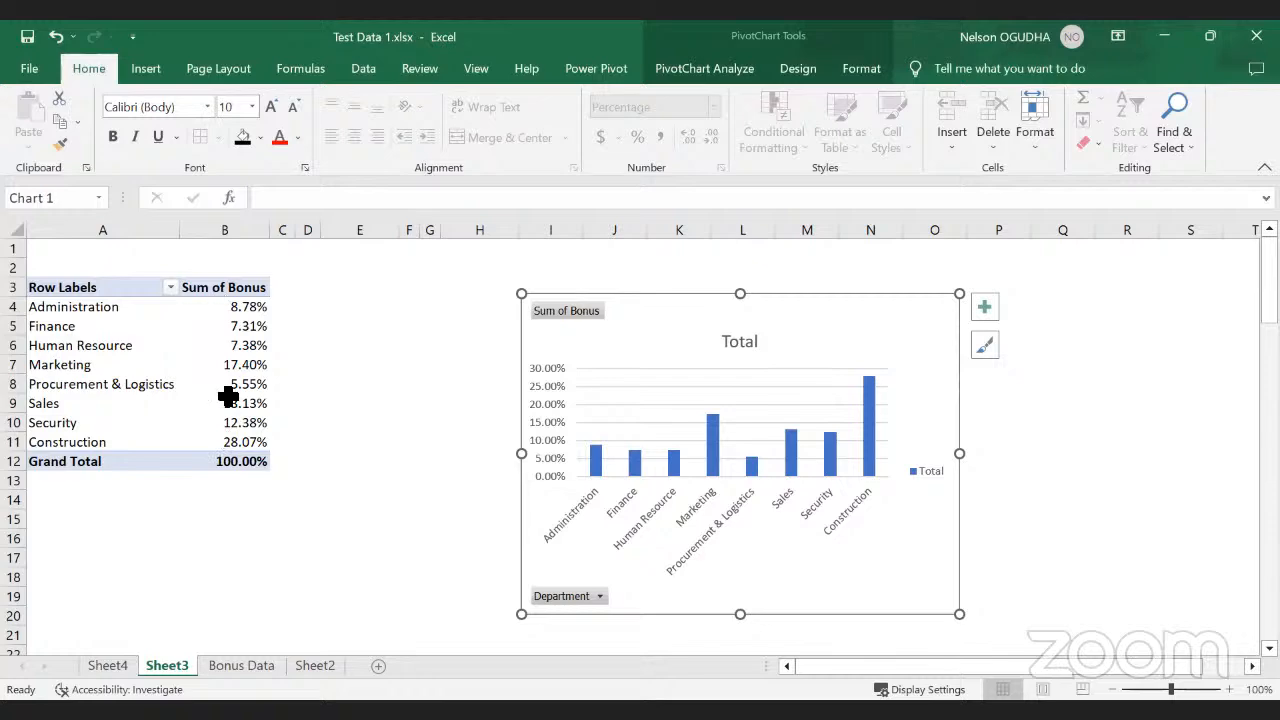
Step: Review the row and column totals in the first Count of Performance Score PivotTable with the 1-2, 3-4 and 5-6 columns
scroll(78, 278, down, 1)
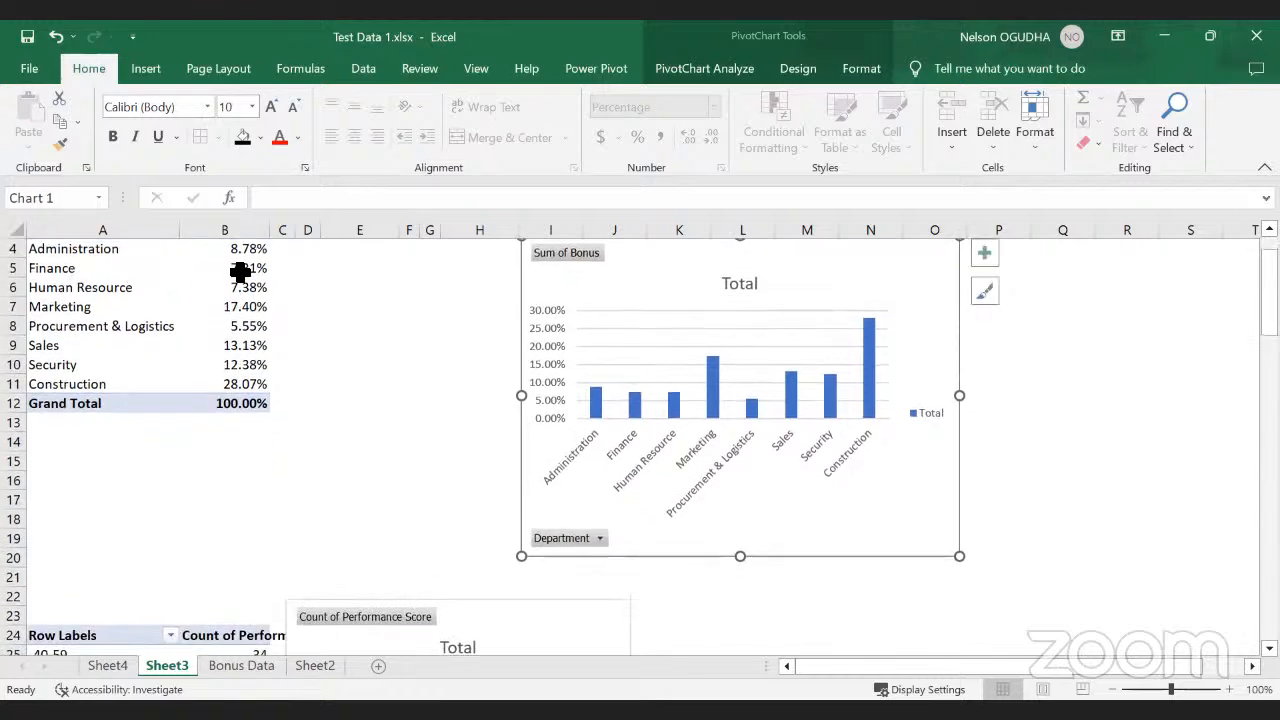
scroll(200, 350, up, 1)
scroll(240, 437, down, 7)
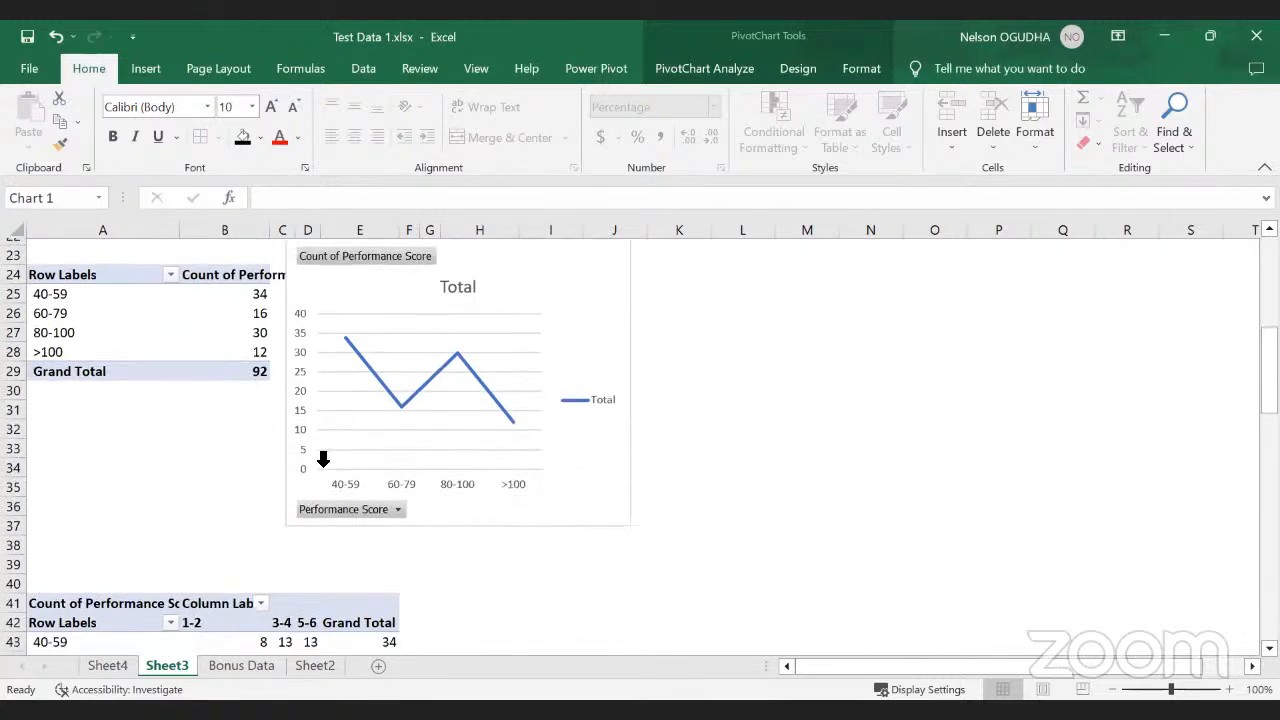
scroll(280, 445, down, 4)
scroll(190, 420, down, 1)
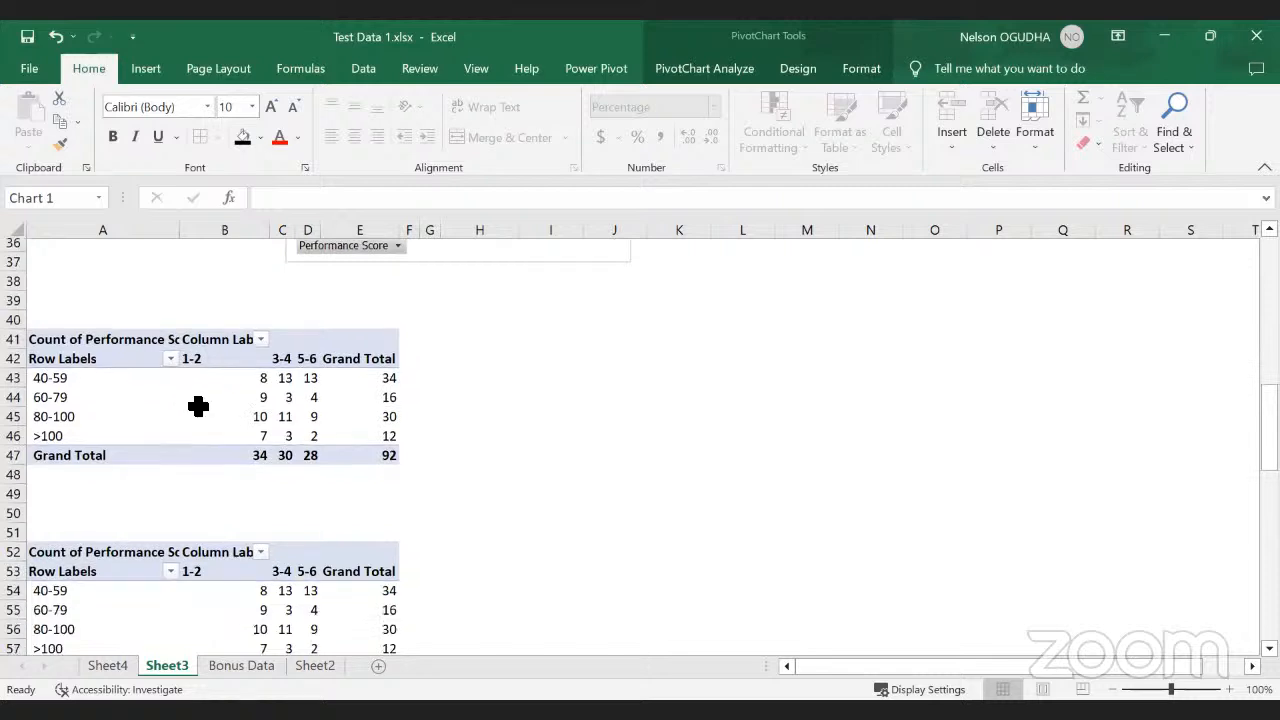
click(273, 370)
click(385, 371)
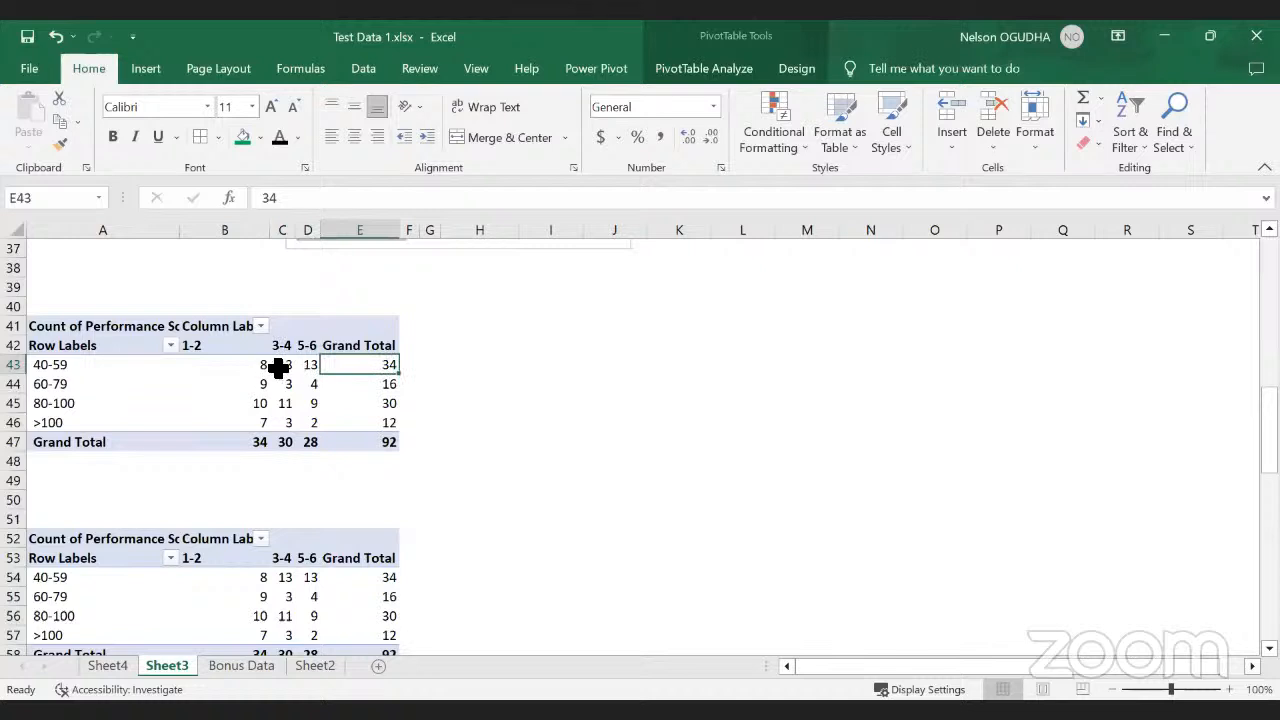
click(257, 446)
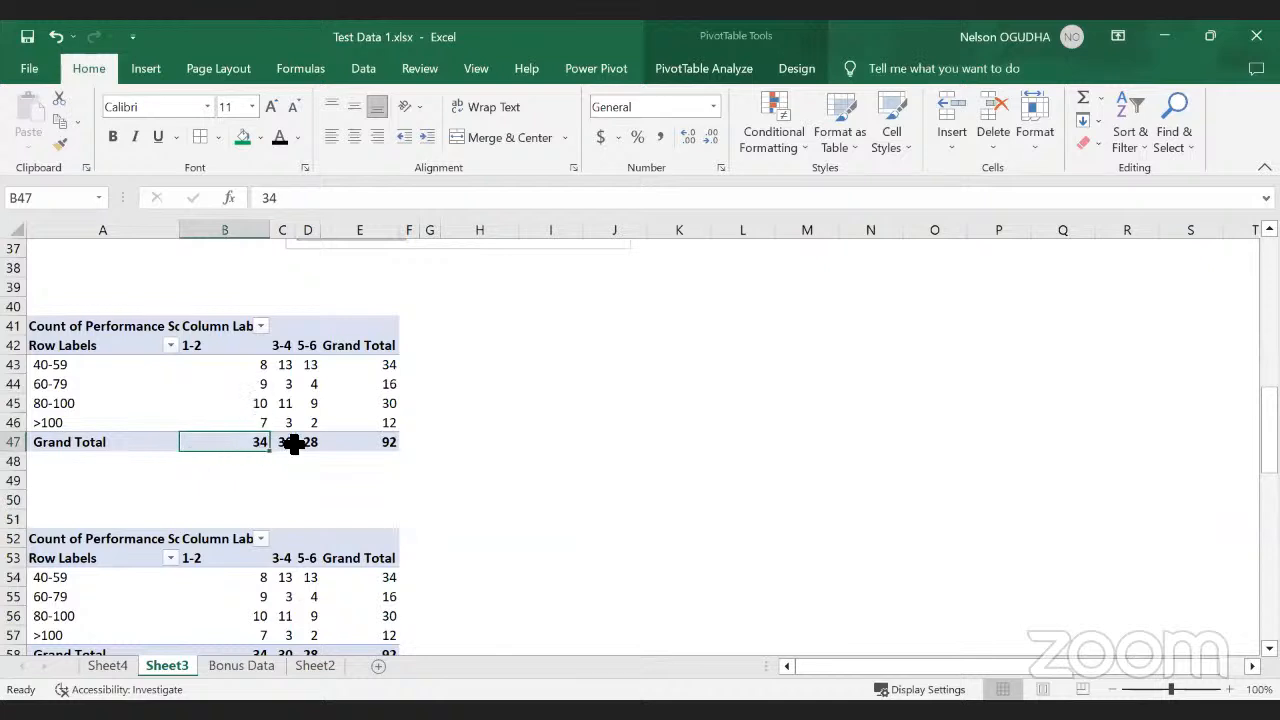
mouse_move(292, 445)
Step: Examine the individual performance score counts in B43:D46, across the 40-59 to >100 rows
click(62, 368)
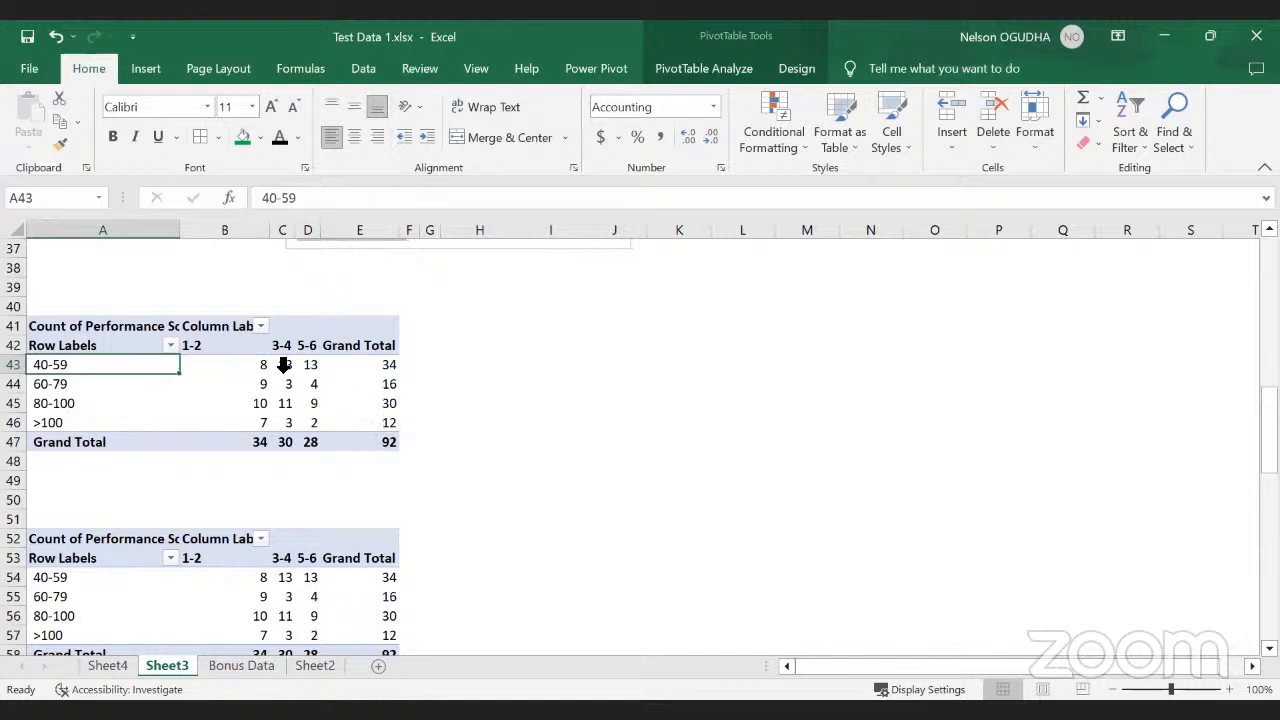
drag(261, 365, 314, 409)
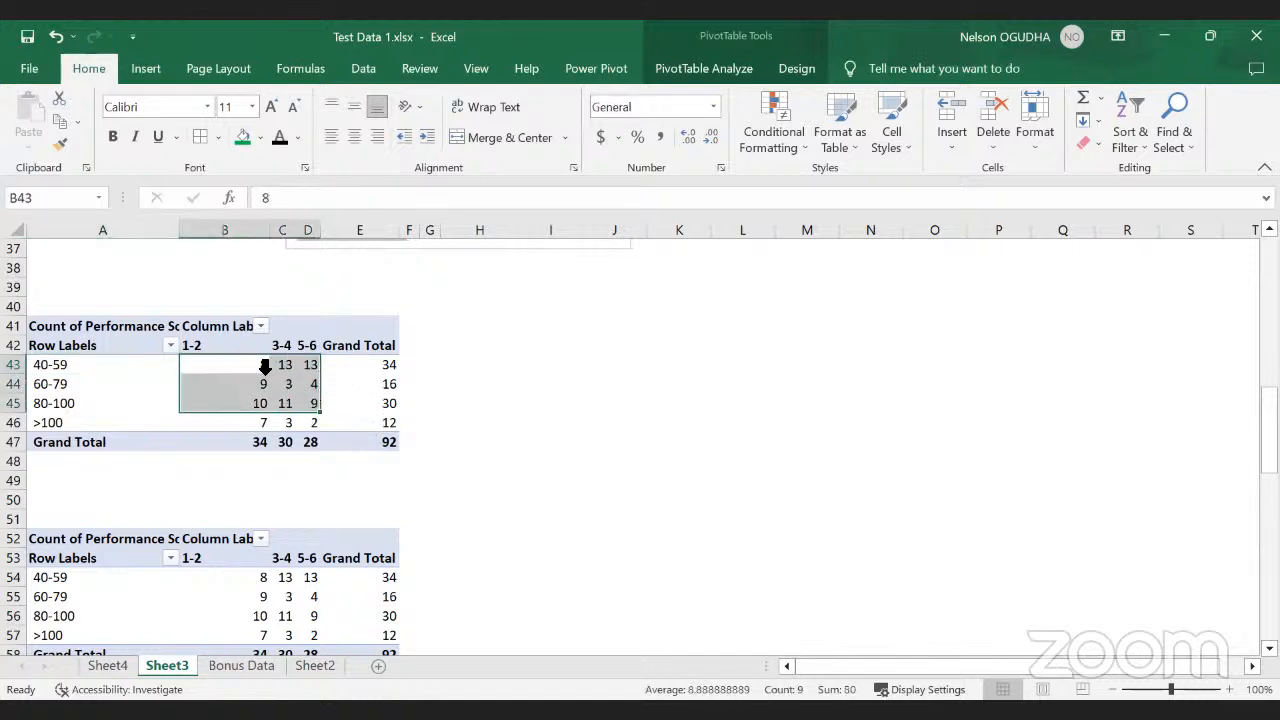
drag(263, 366, 316, 425)
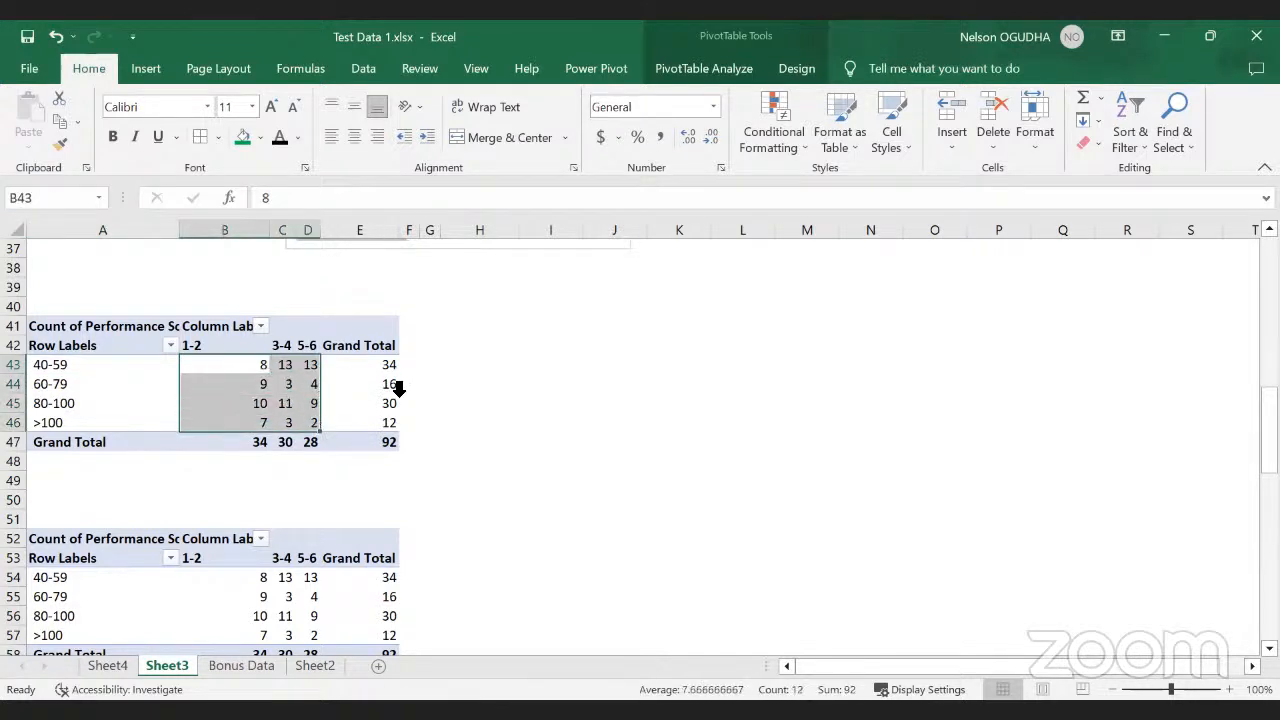
mouse_move(371, 384)
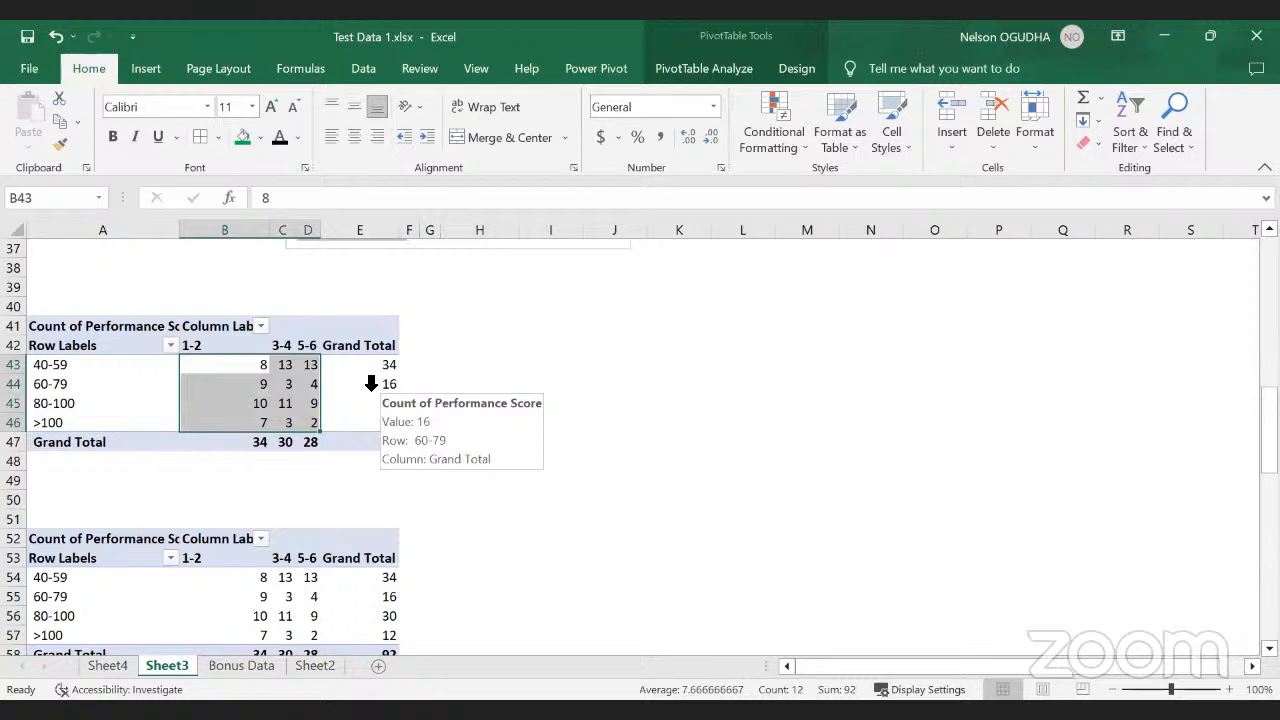
click(285, 366)
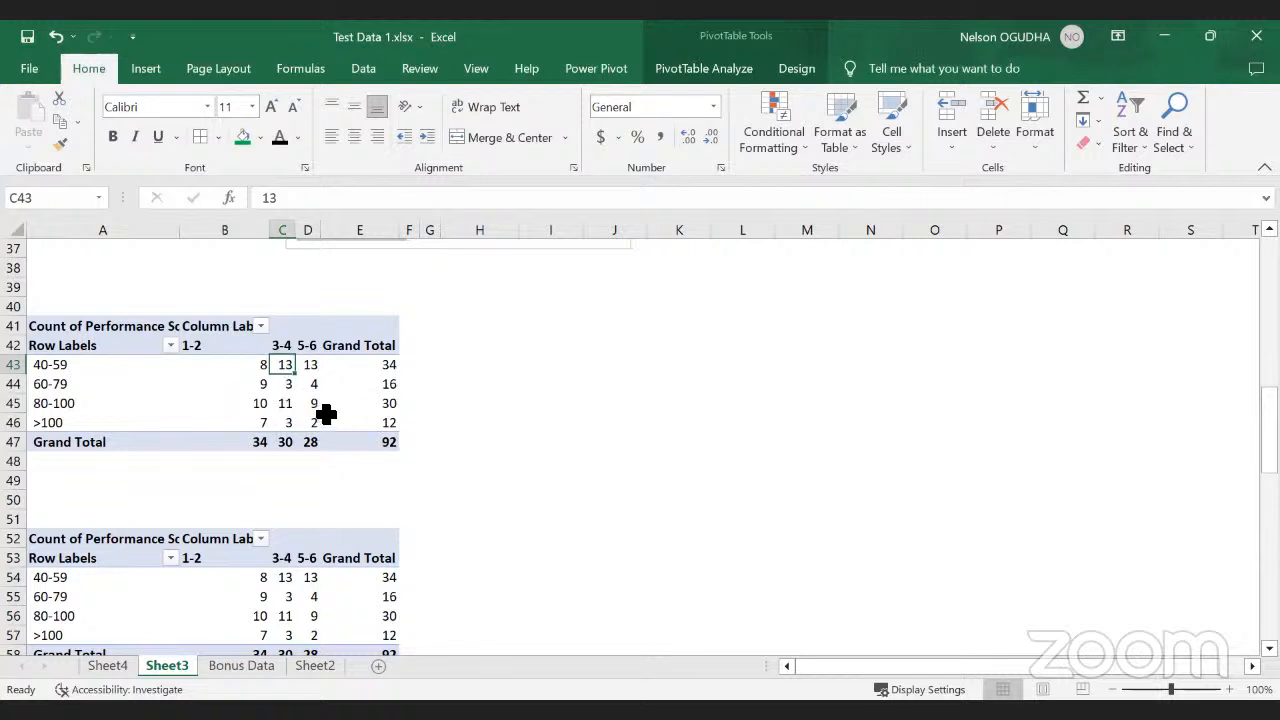
click(385, 368)
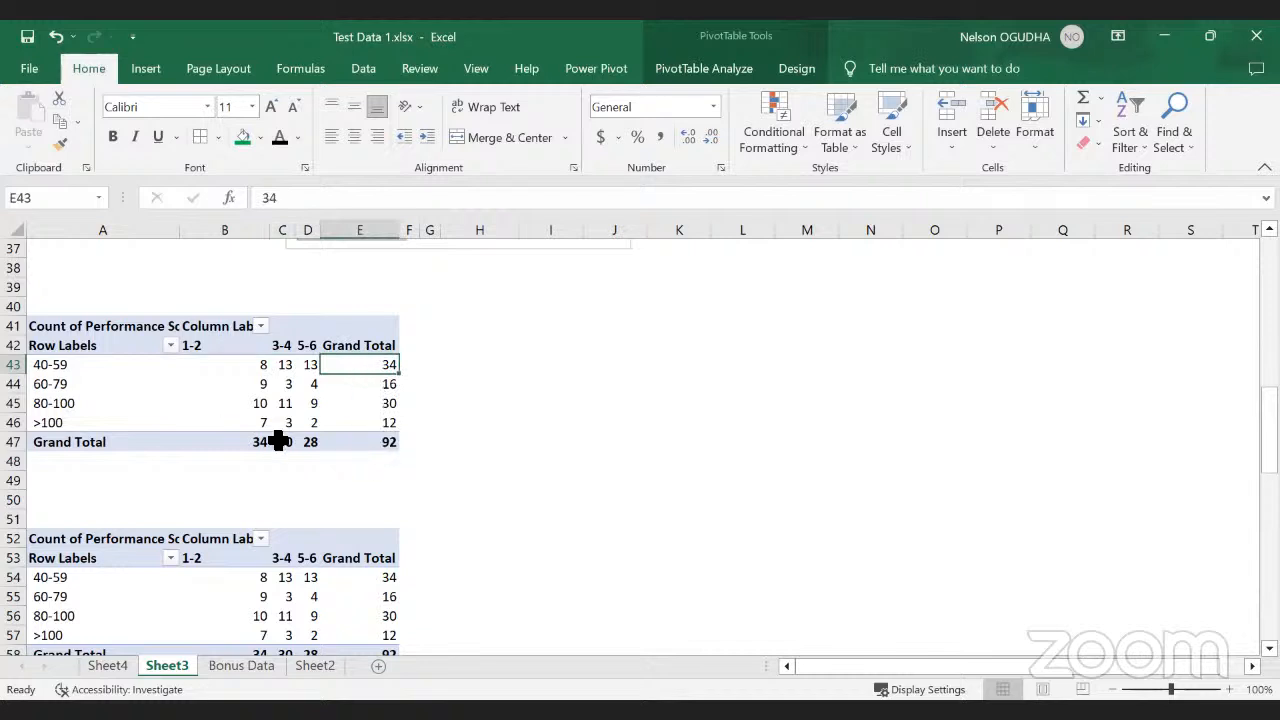
right_click(354, 362)
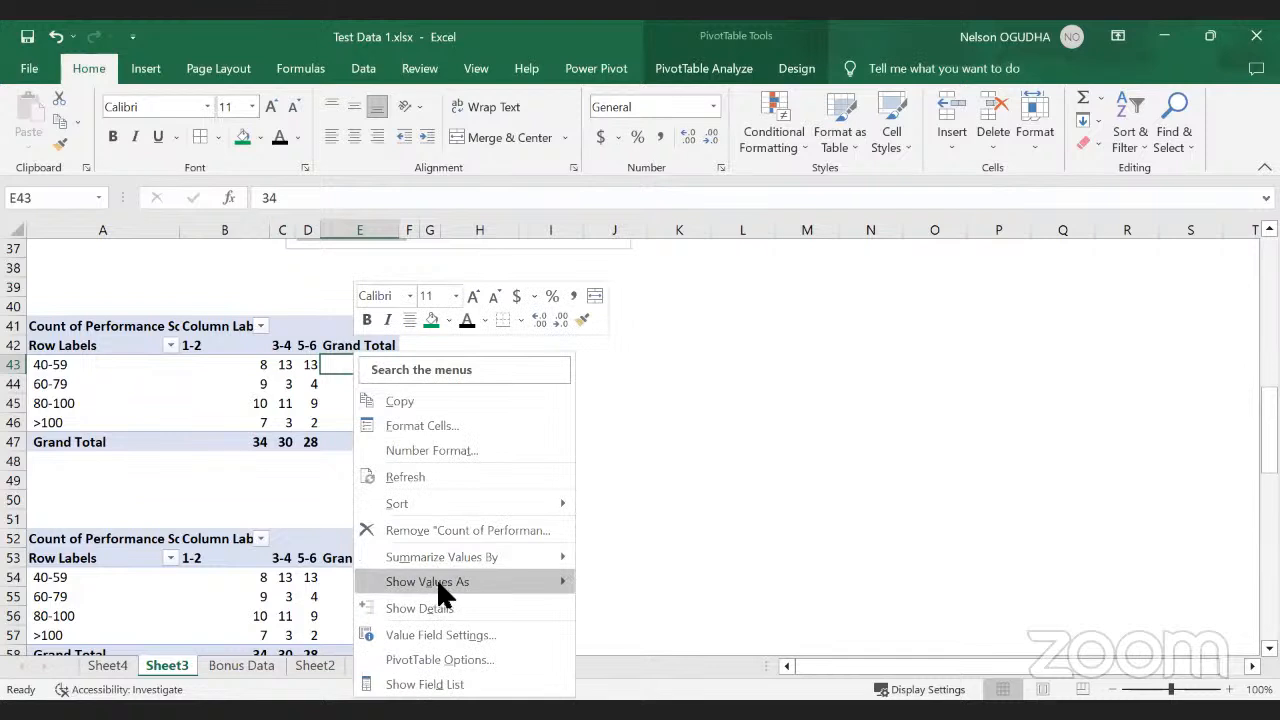
mouse_move(436, 581)
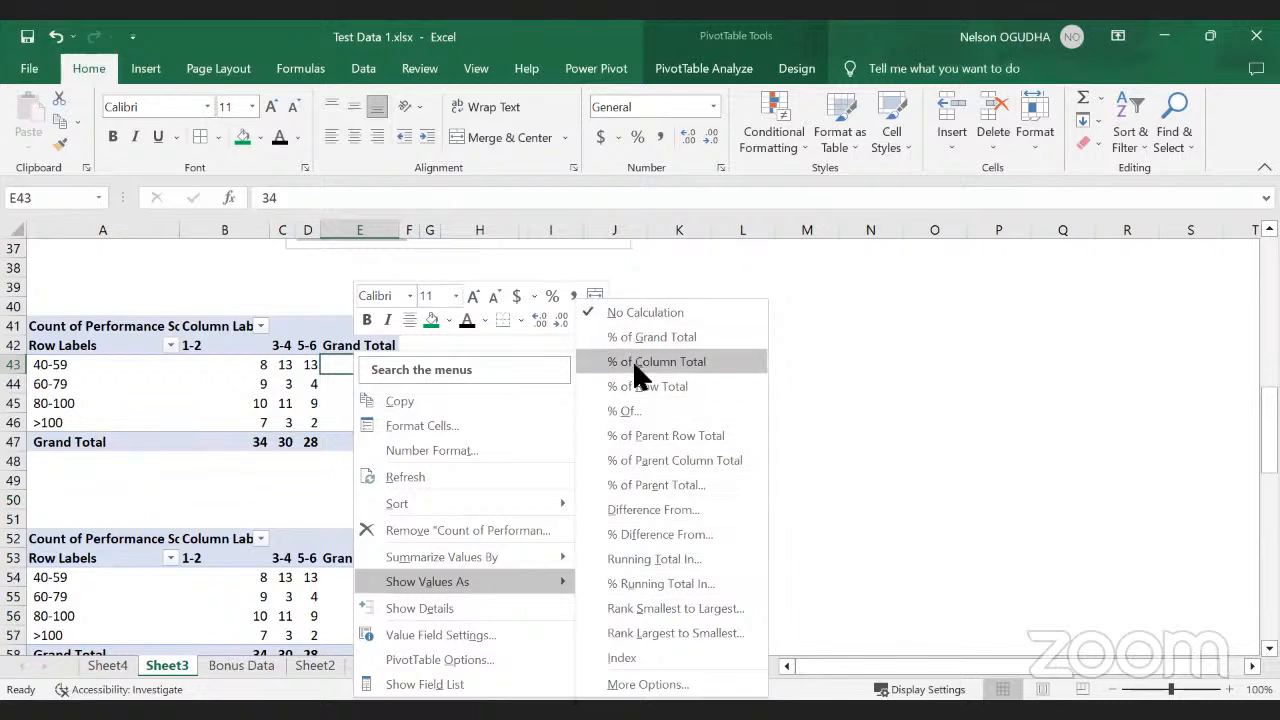
click(266, 418)
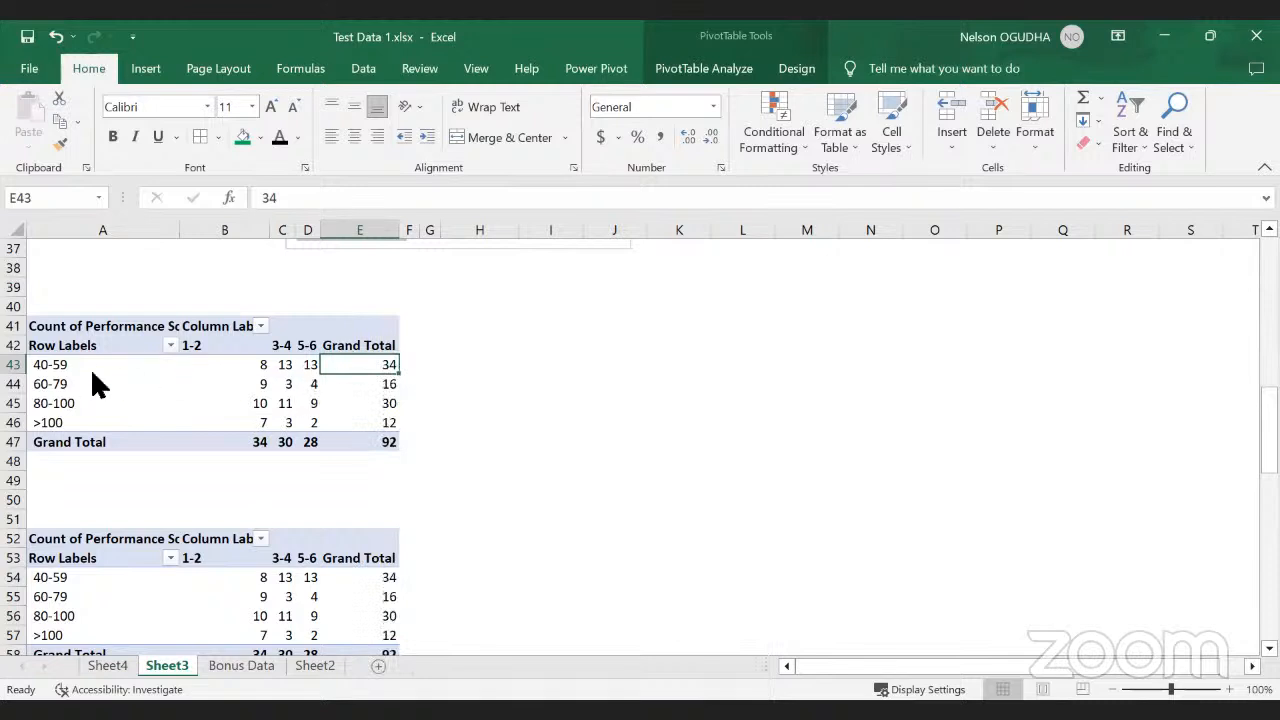
Step: Review the 40-59 row, the Grand Total column and the 5-6 column of the first Count of Performance Score PivotTable
drag(69, 367, 363, 370)
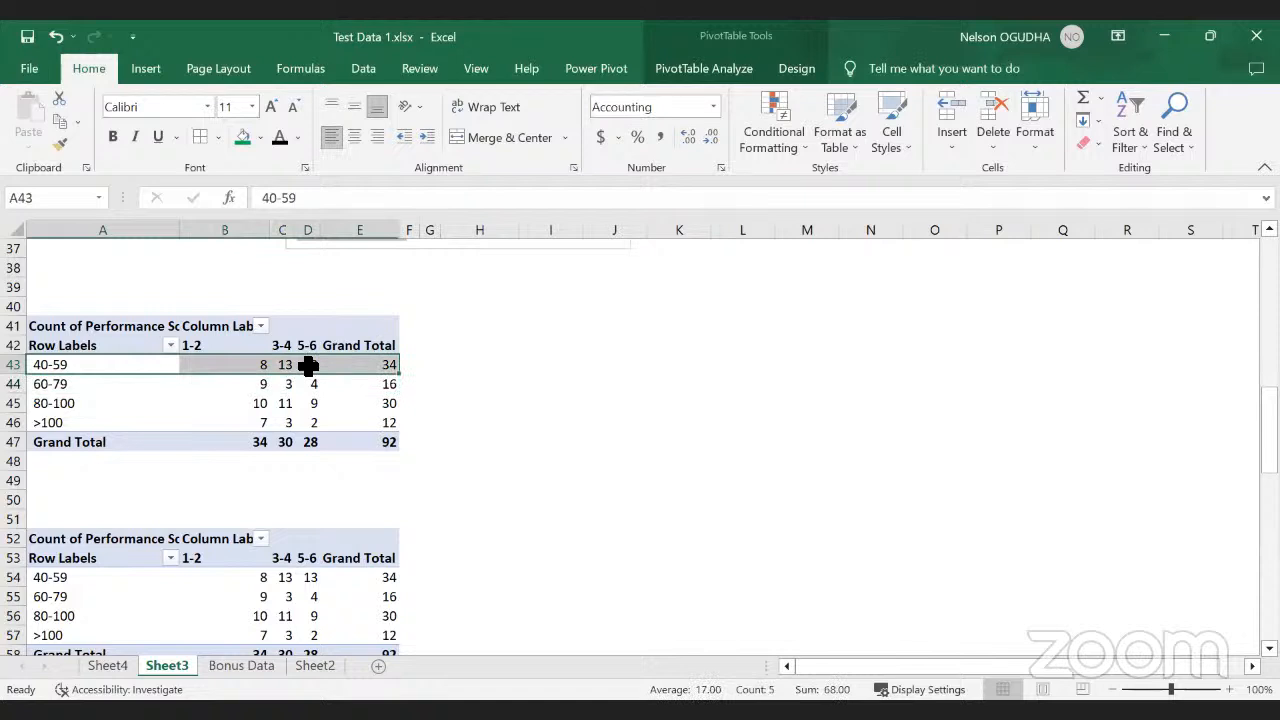
drag(332, 365, 366, 443)
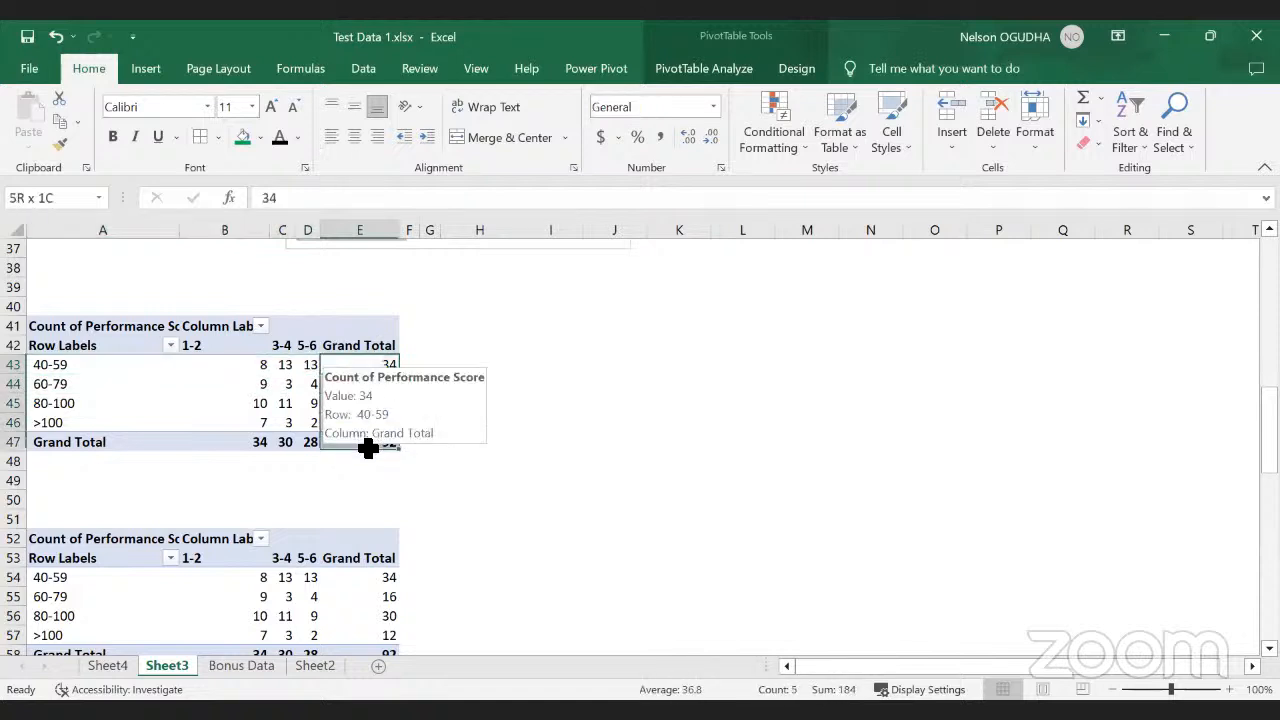
drag(308, 365, 309, 438)
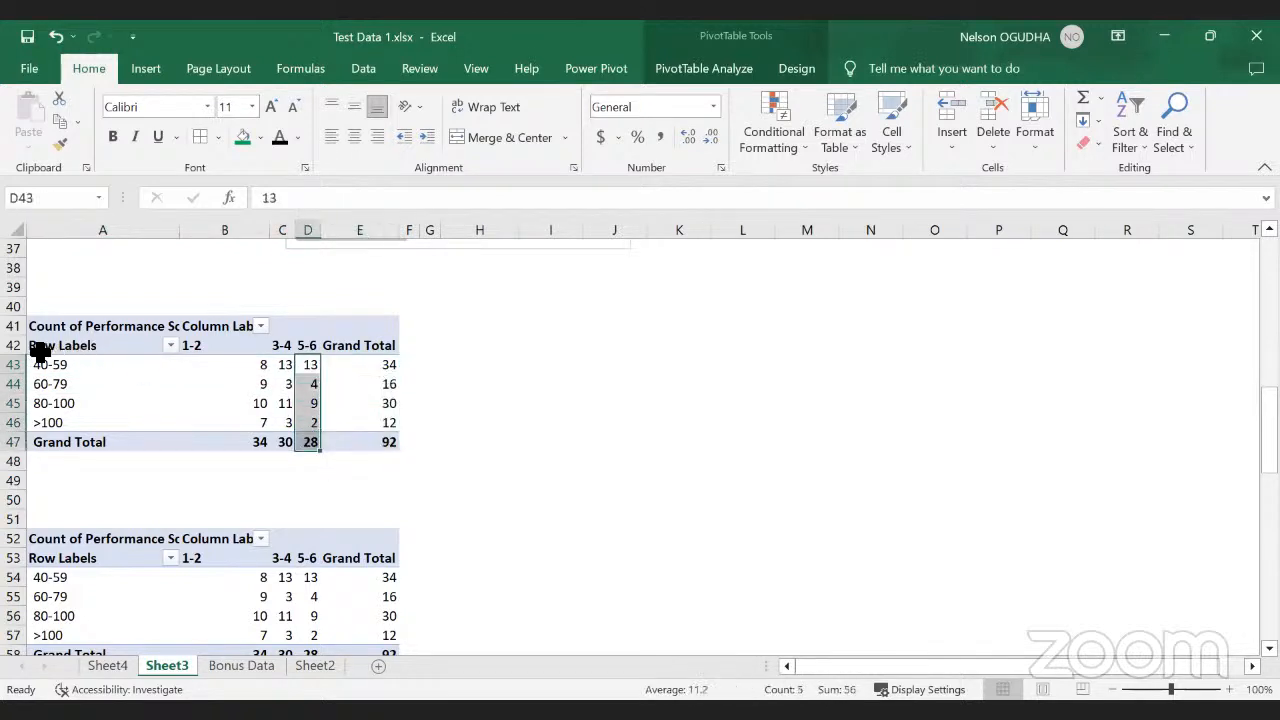
Step: Show the first Count of Performance Score PivotTable's values as % of Column Total
click(374, 362)
right_click(374, 360)
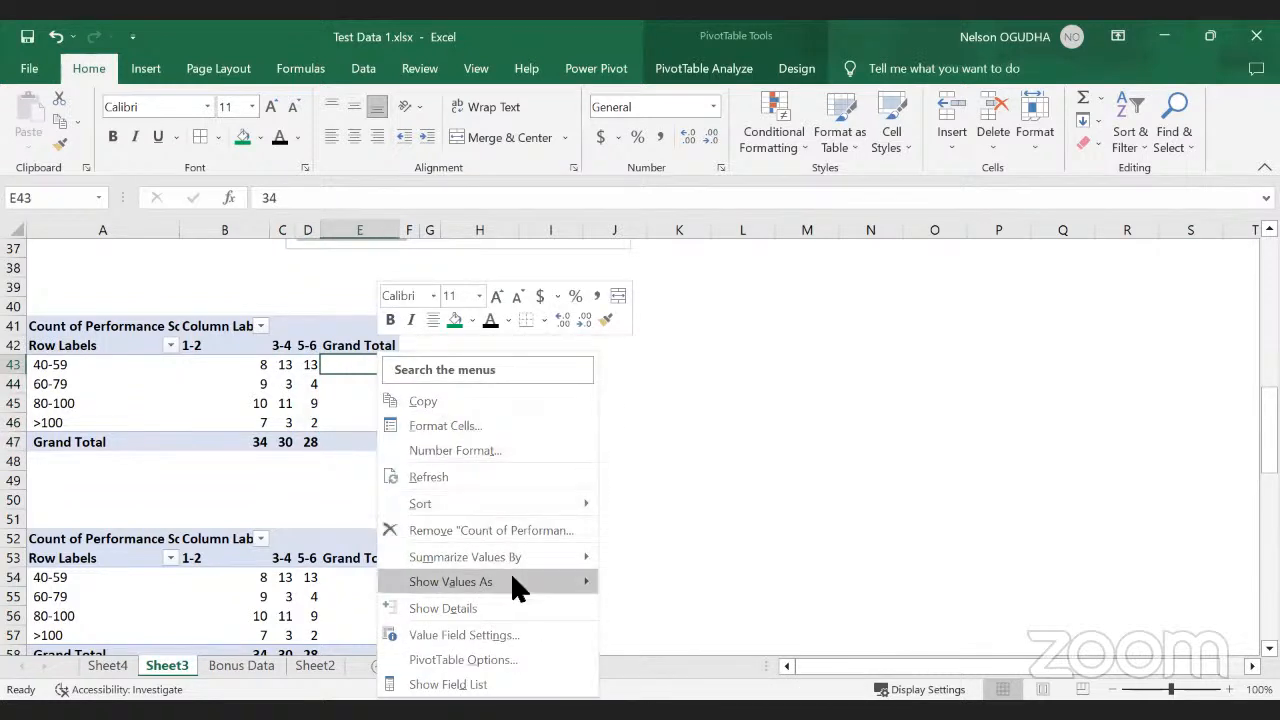
mouse_move(490, 581)
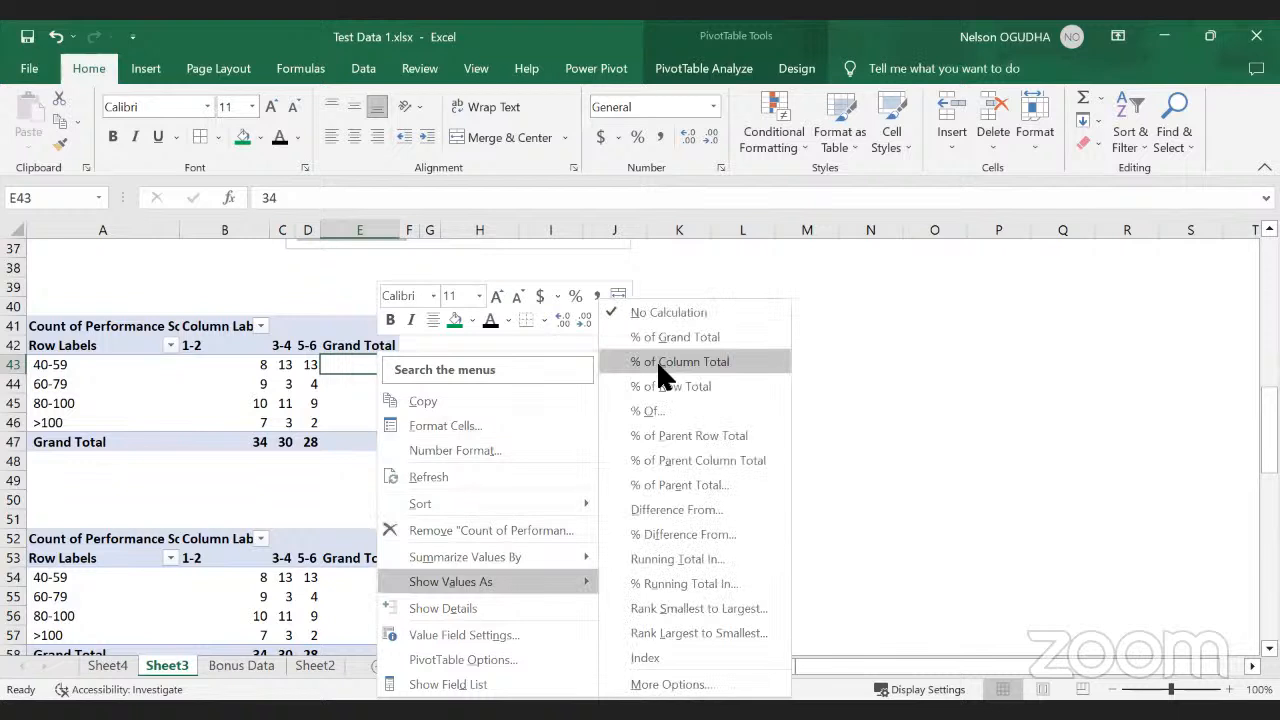
click(656, 361)
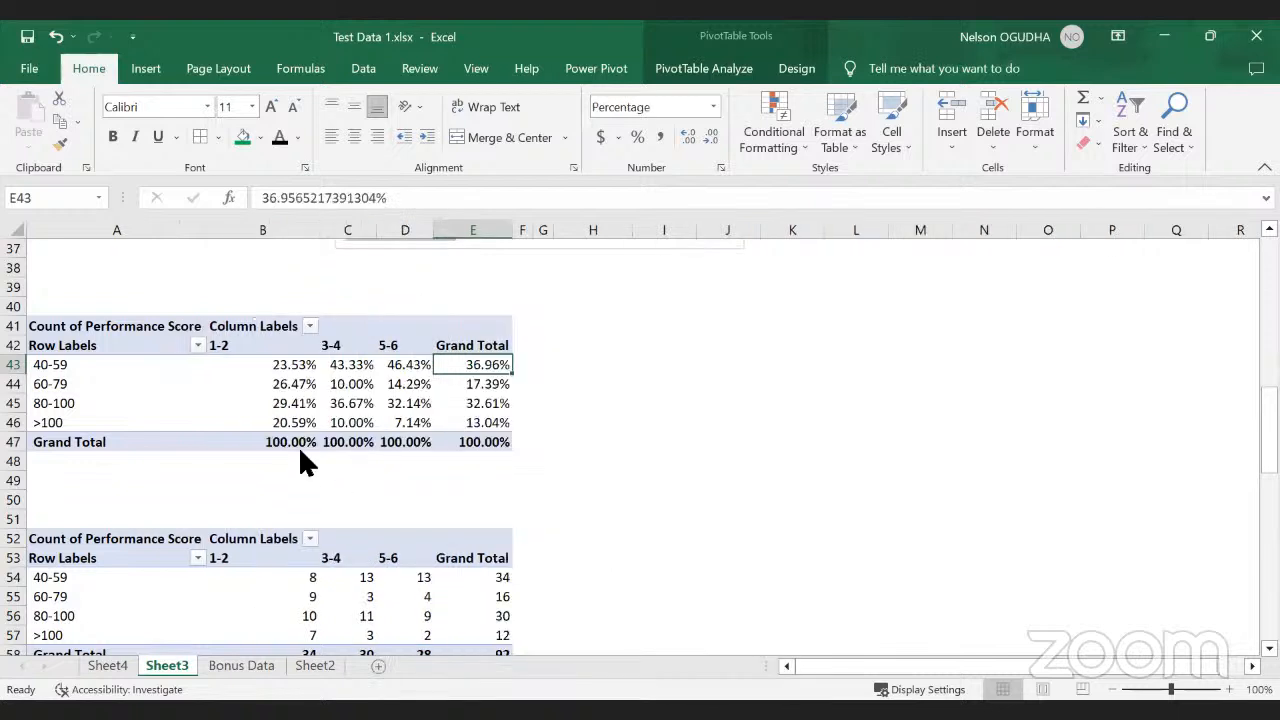
Step: Examine the column percentages for performance scores 1-2 in B43:B47, across the 40-59 to >100 rows
click(290, 370)
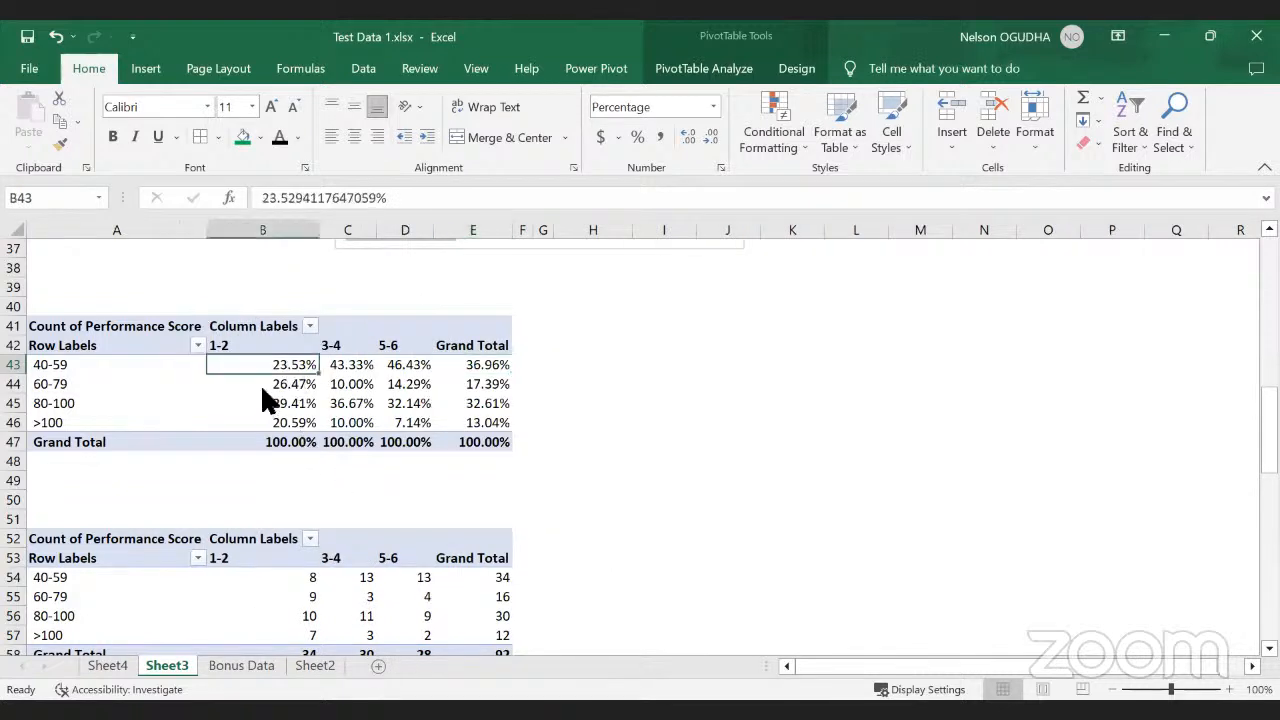
click(260, 384)
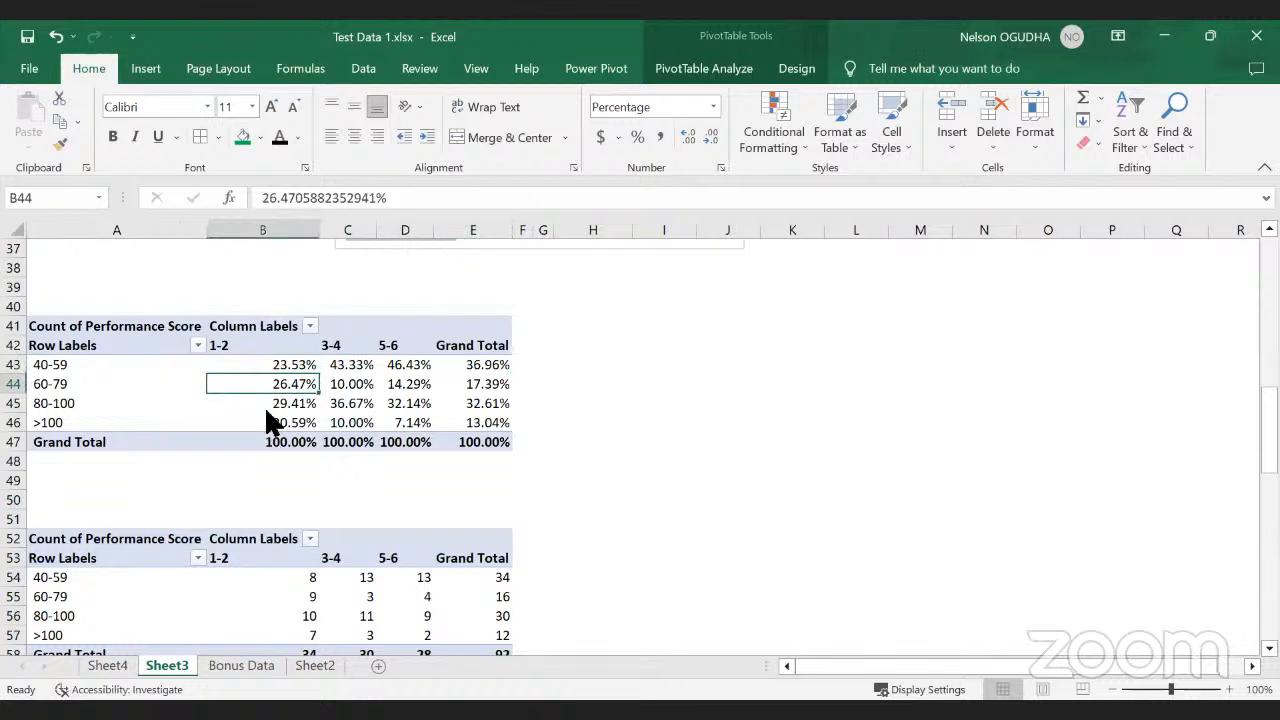
click(277, 405)
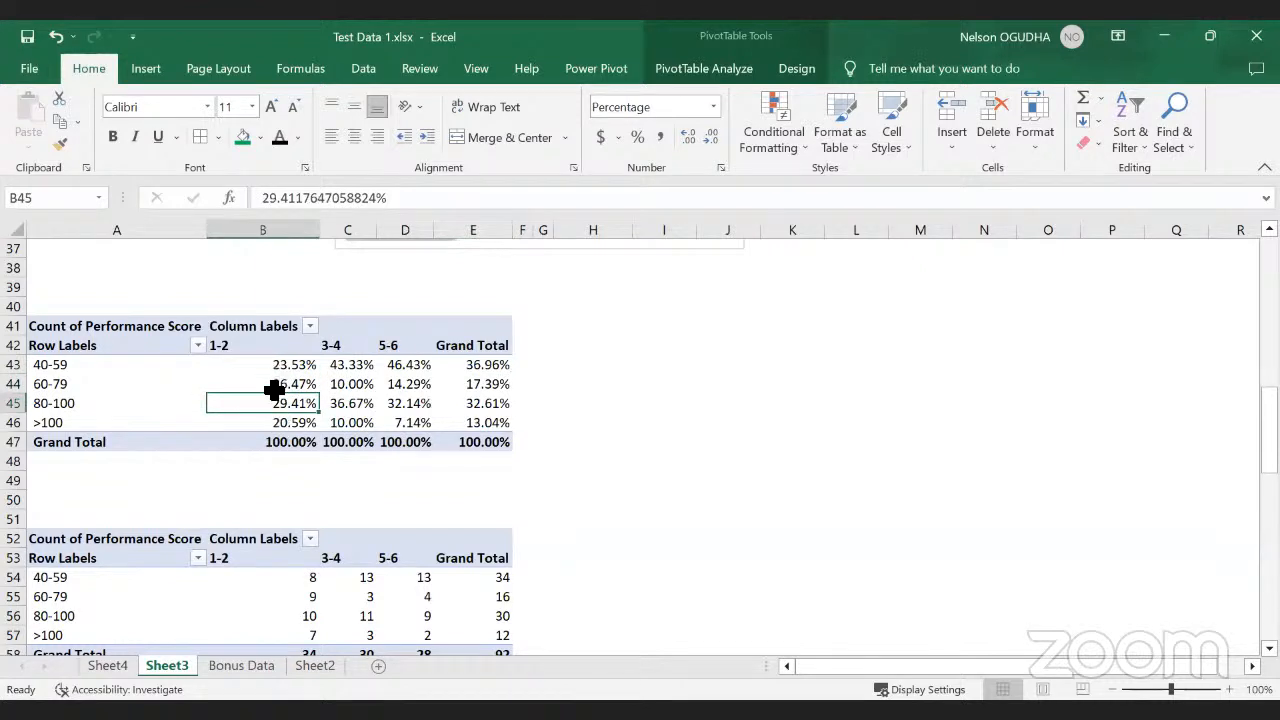
drag(275, 366, 280, 436)
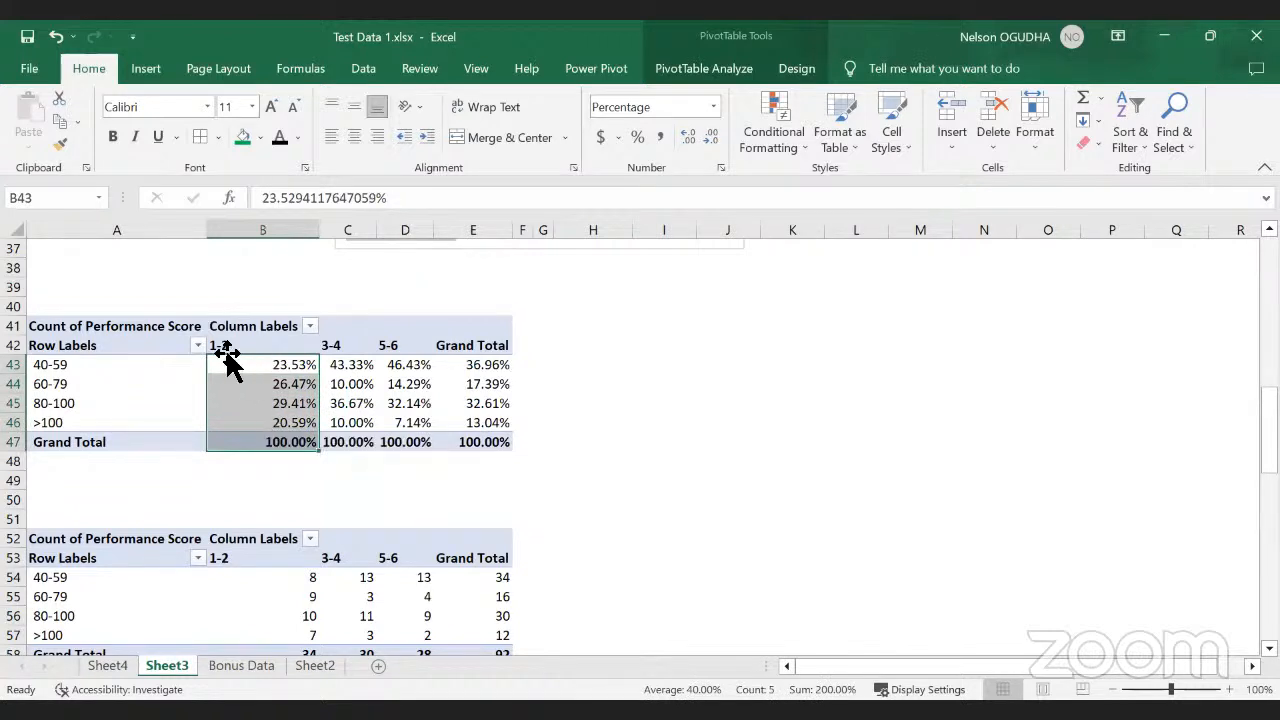
click(288, 396)
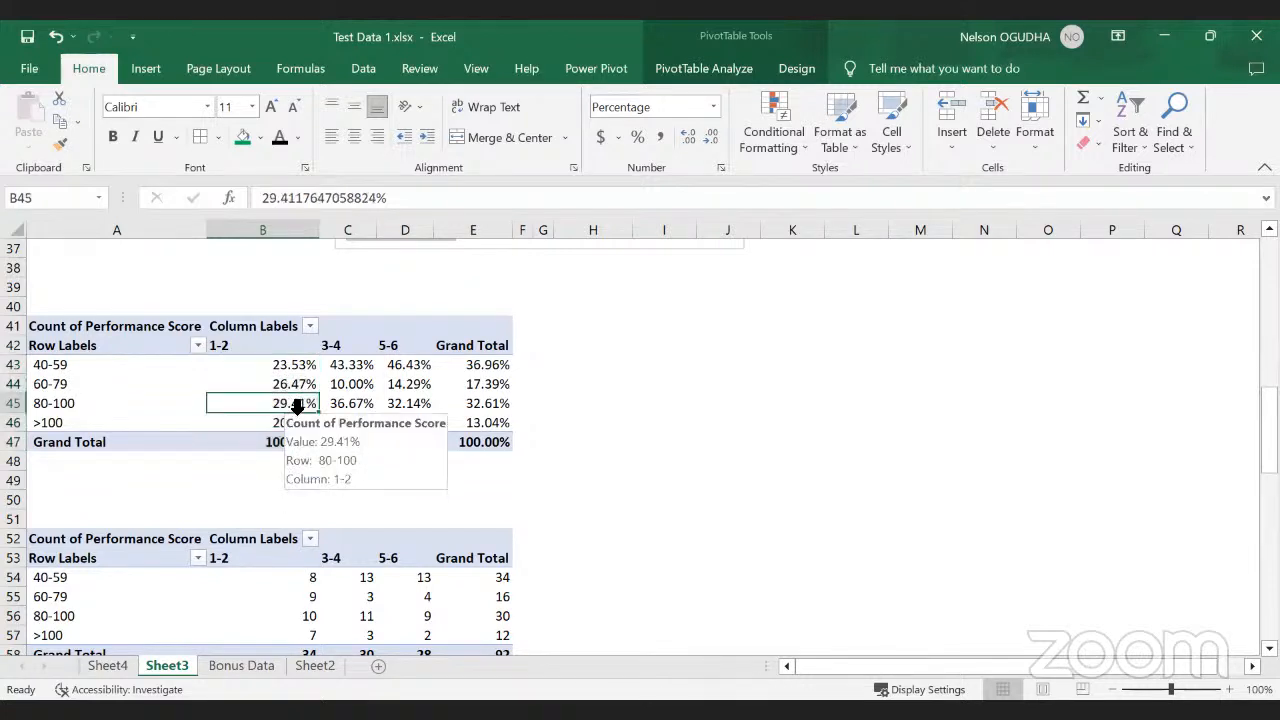
Step: Examine the column percentages for performance scores 3-4 and 5-6, along with the column totals in row 47
click(406, 403)
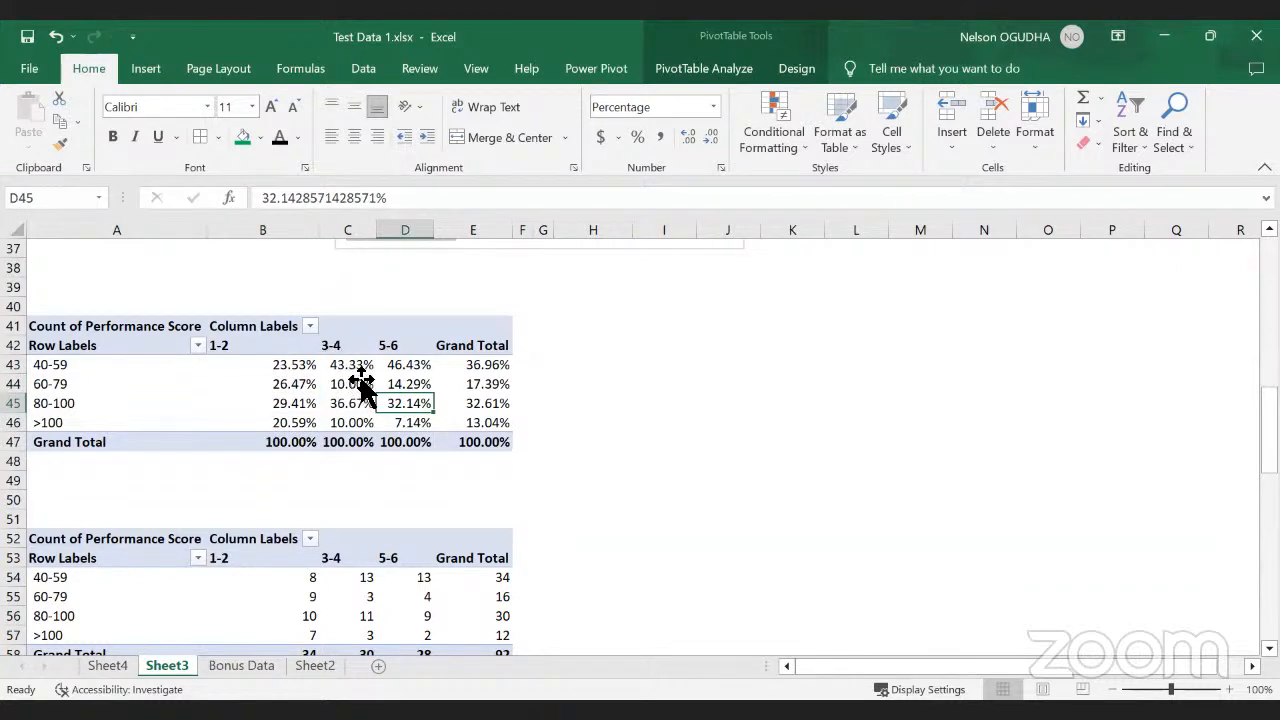
drag(349, 366, 365, 440)
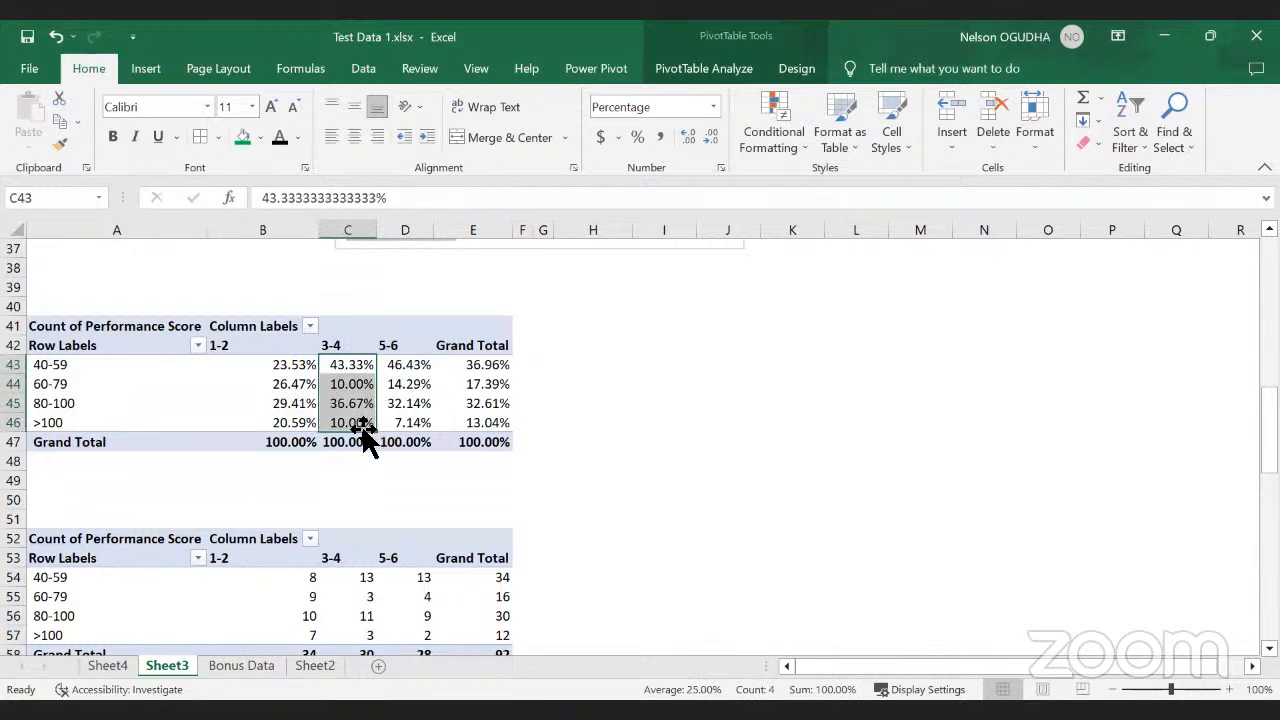
click(356, 370)
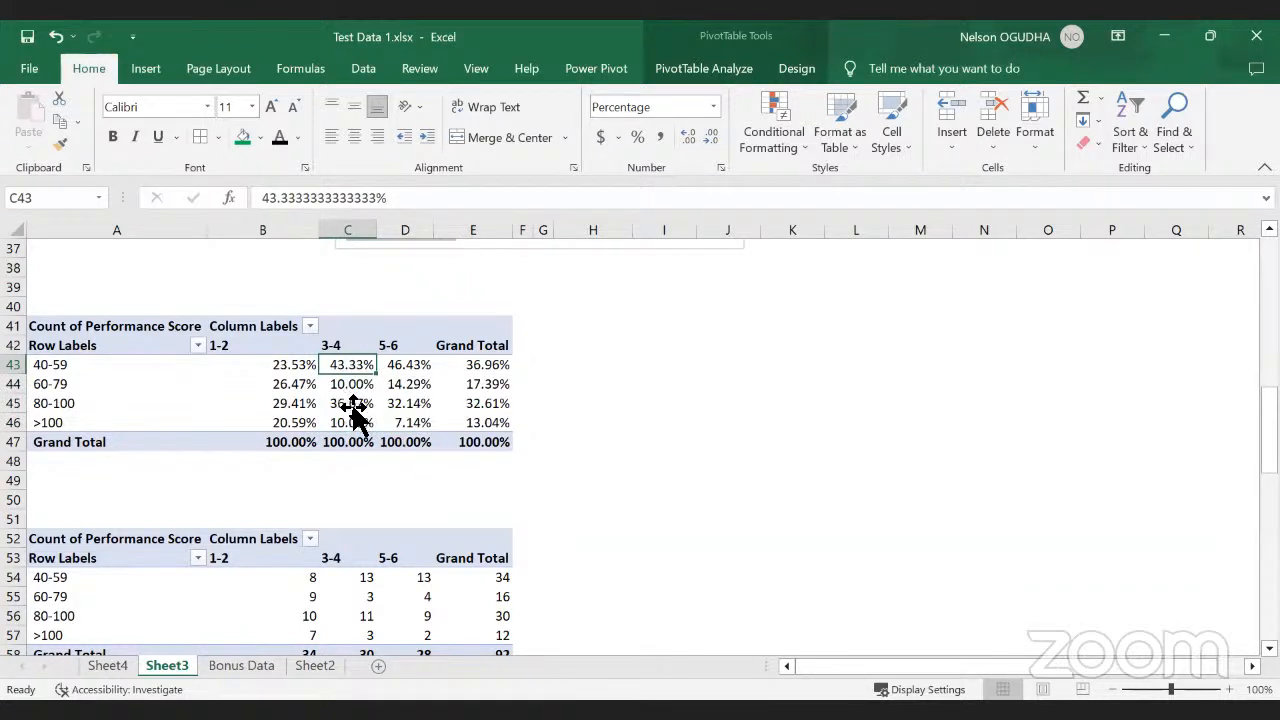
click(352, 405)
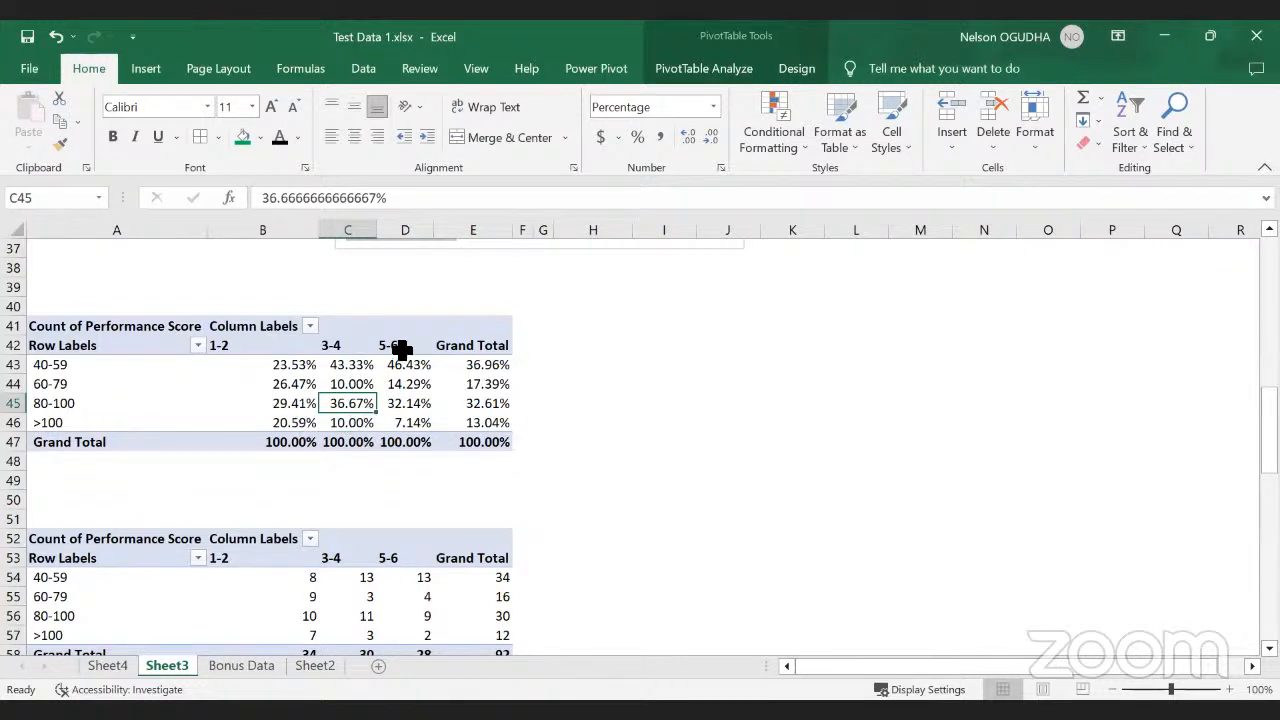
drag(408, 370, 414, 423)
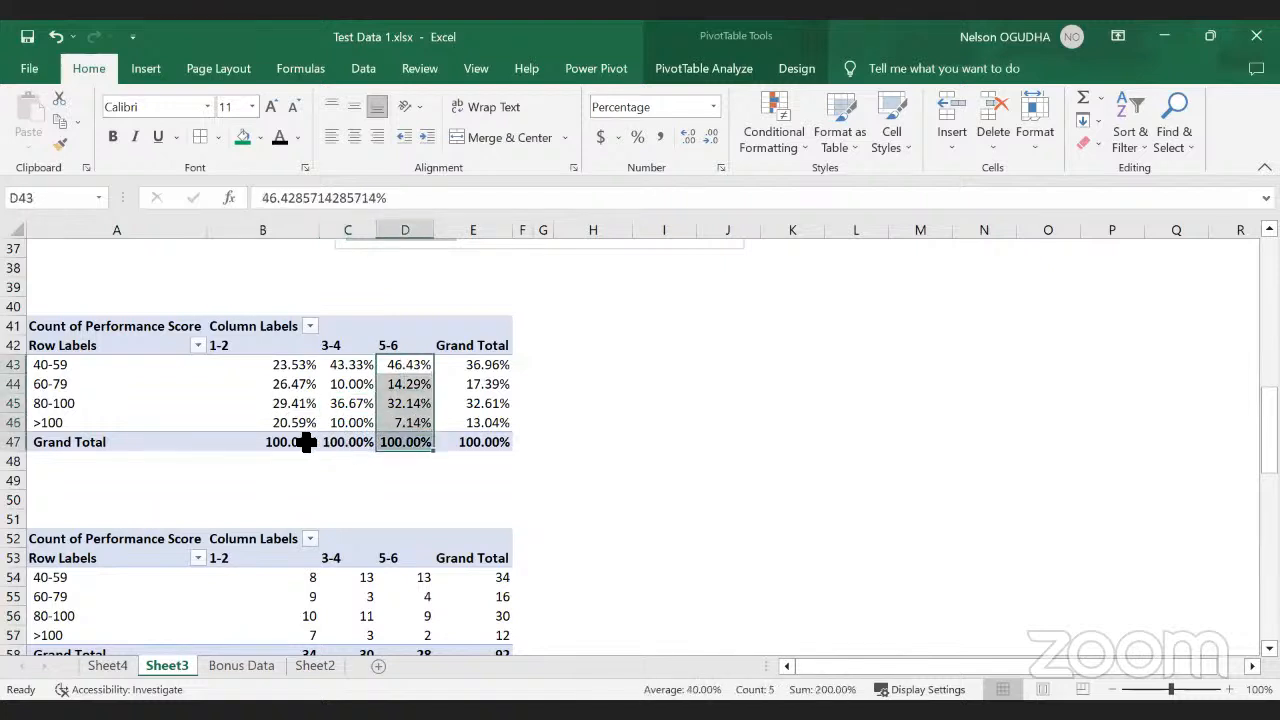
drag(345, 442, 286, 449)
click(395, 450)
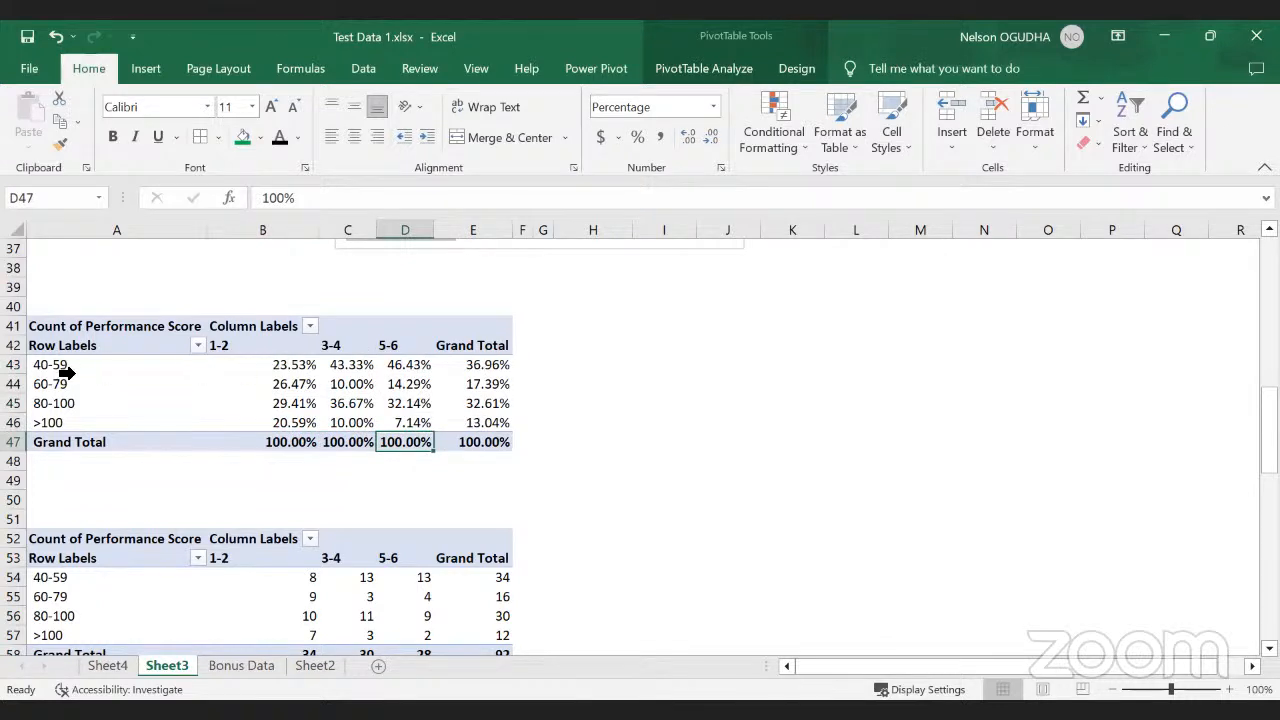
Step: Examine each row group's share of all counts in the Grand Total column, E43:E47
drag(62, 366, 70, 403)
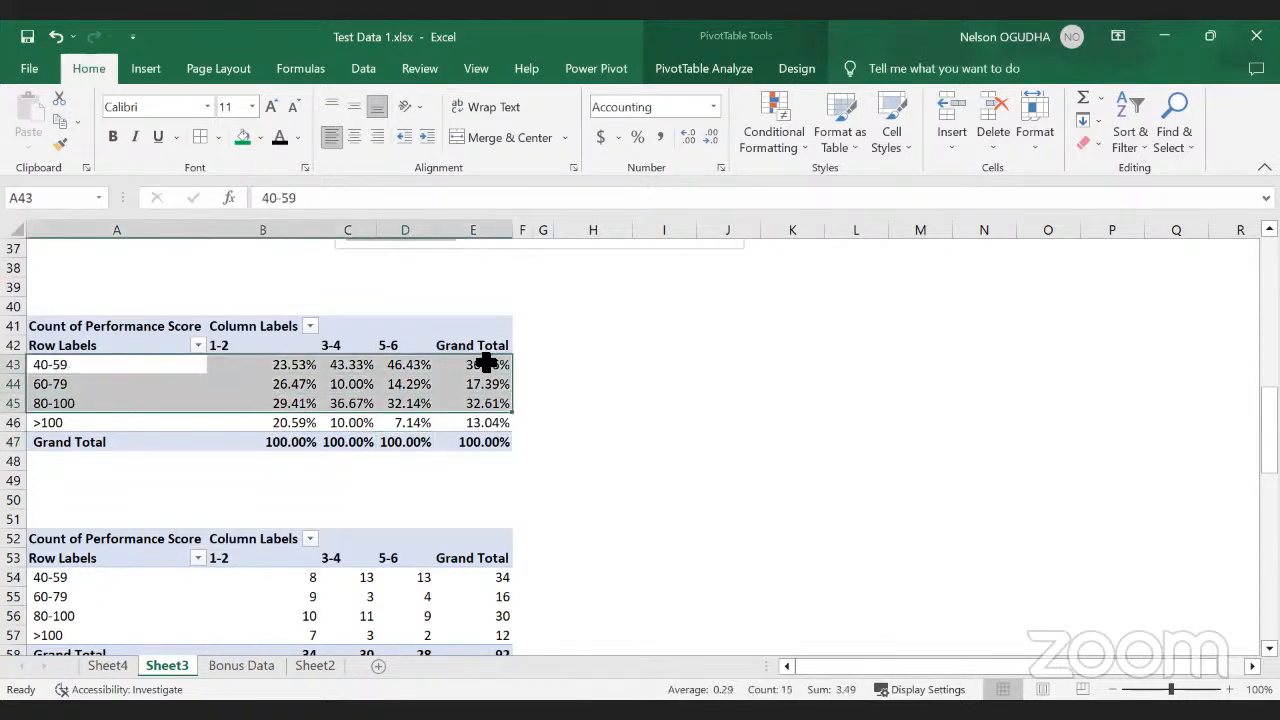
drag(486, 365, 485, 425)
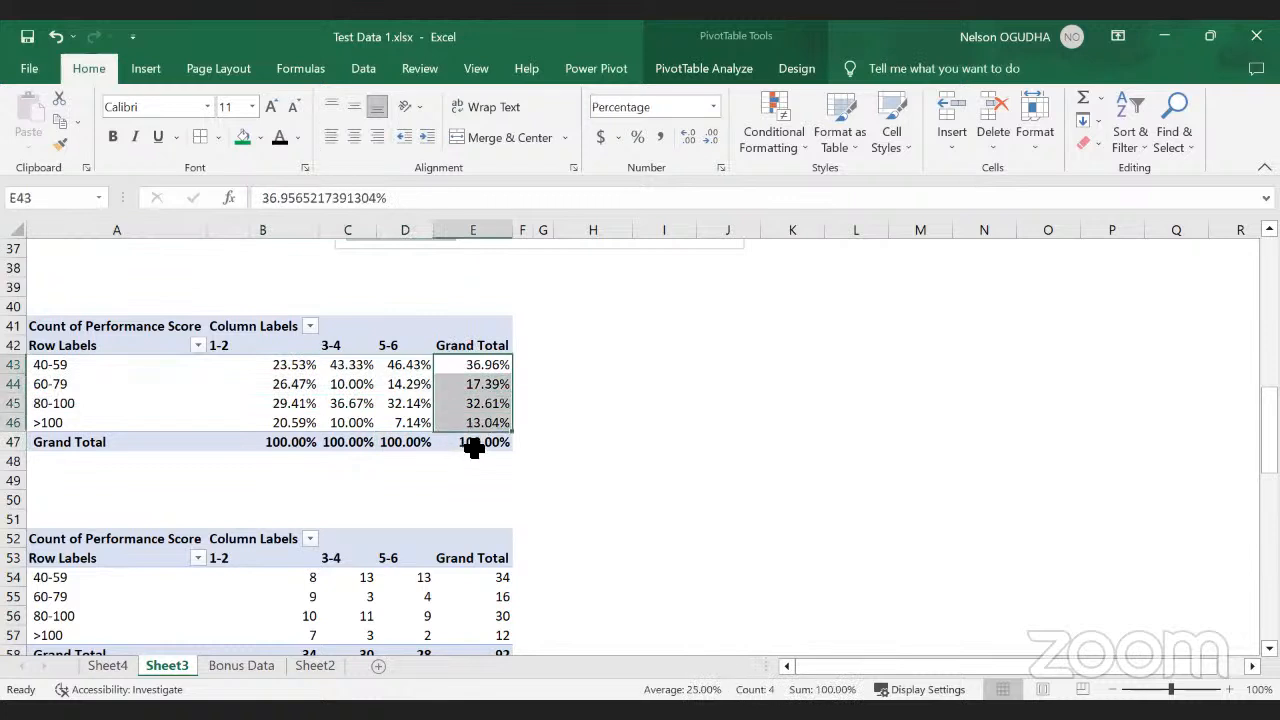
click(485, 445)
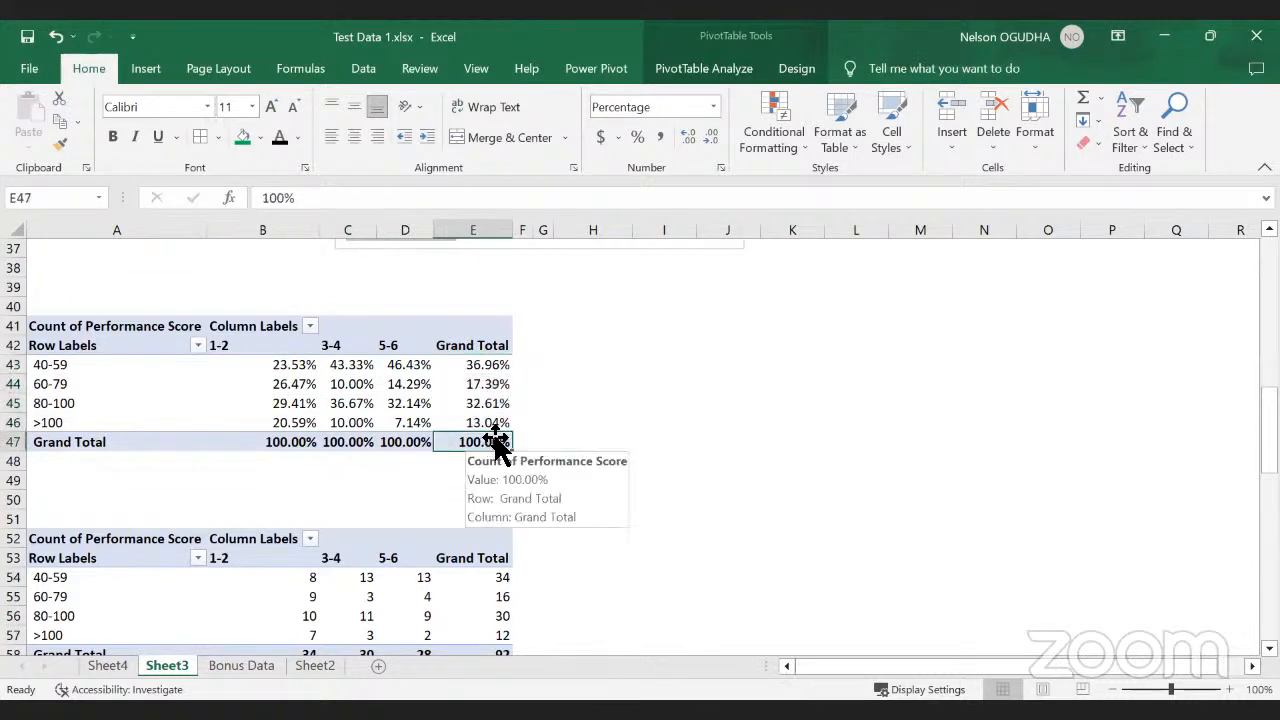
click(490, 365)
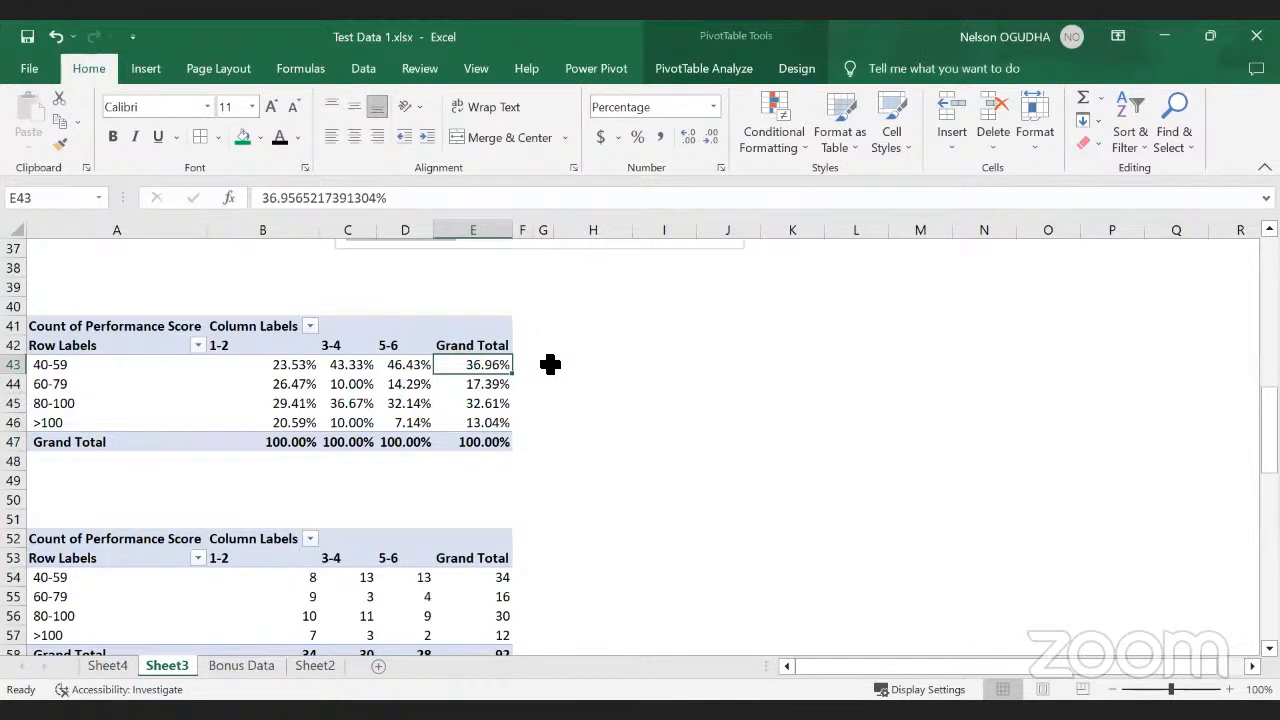
click(487, 403)
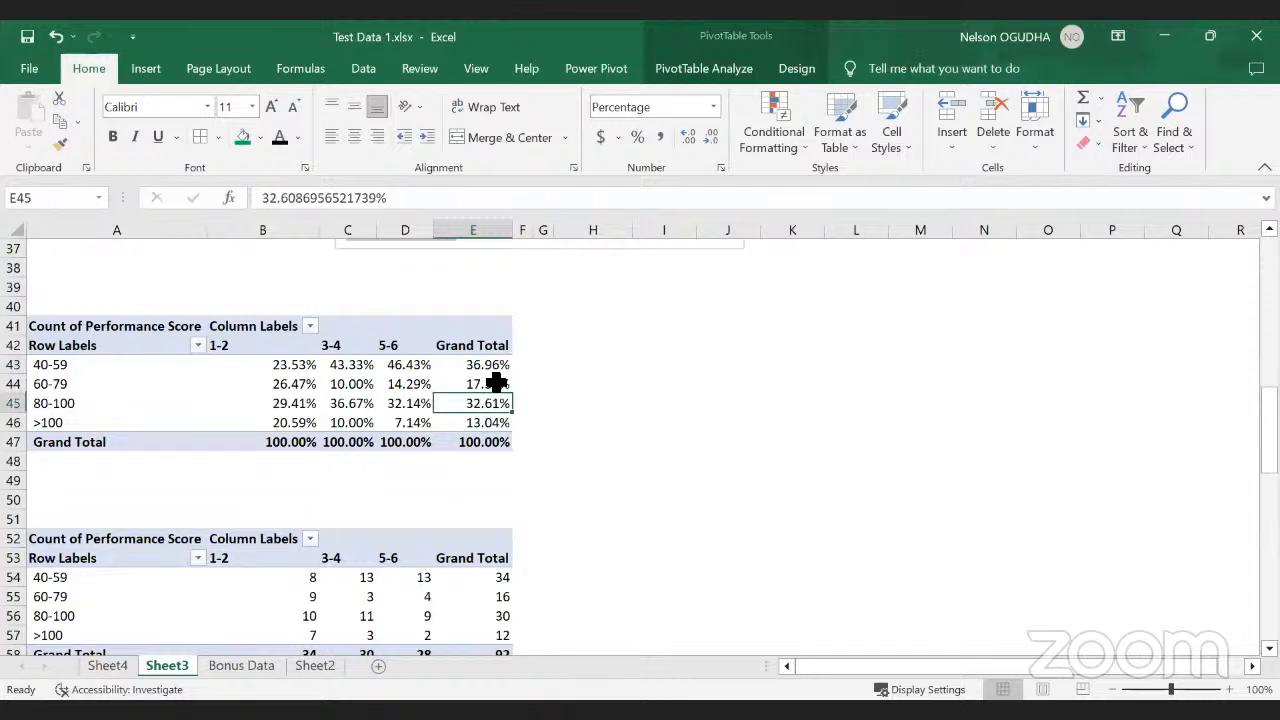
click(497, 383)
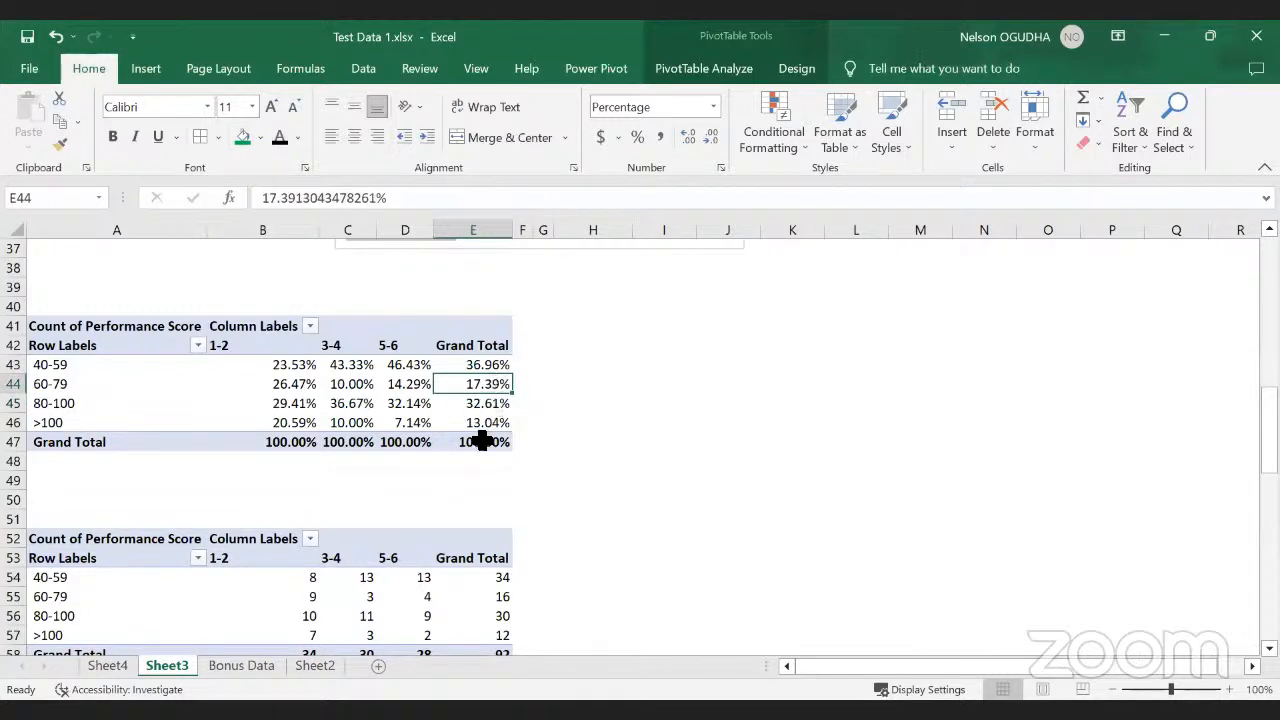
click(484, 425)
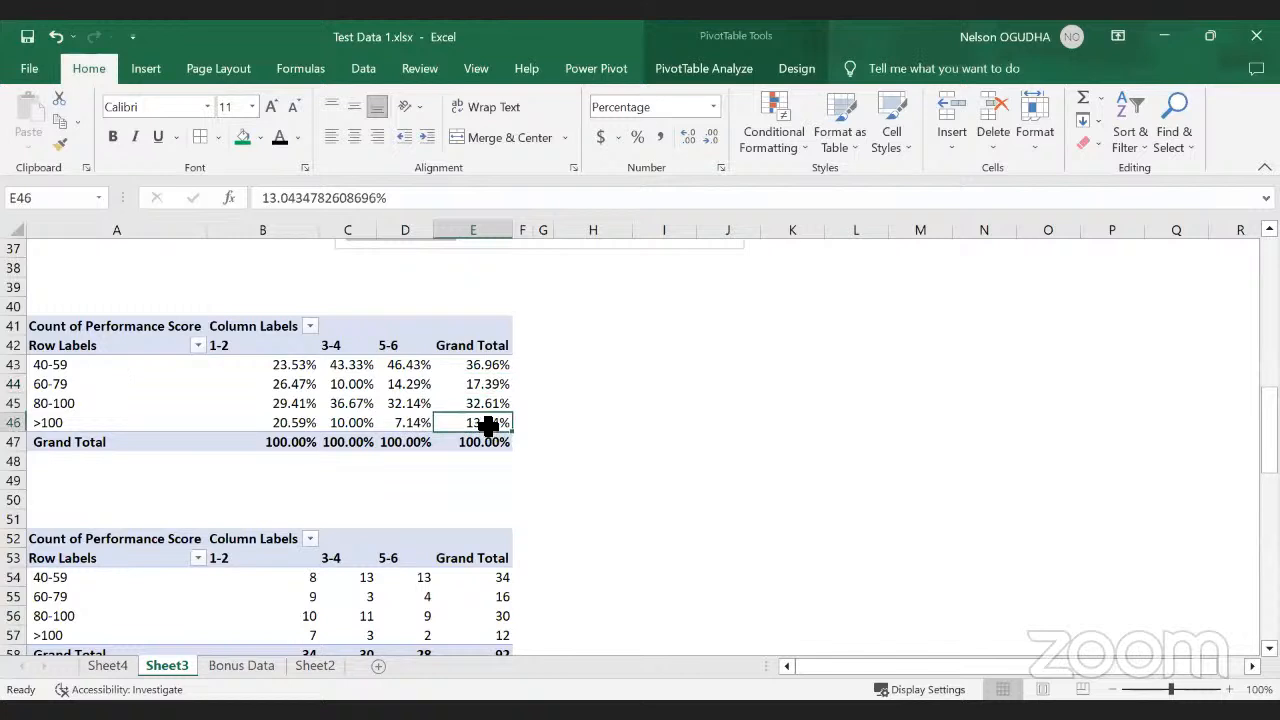
Step: Switch the first Count of Performance Score PivotTable's values to % of Row Total
click(472, 364)
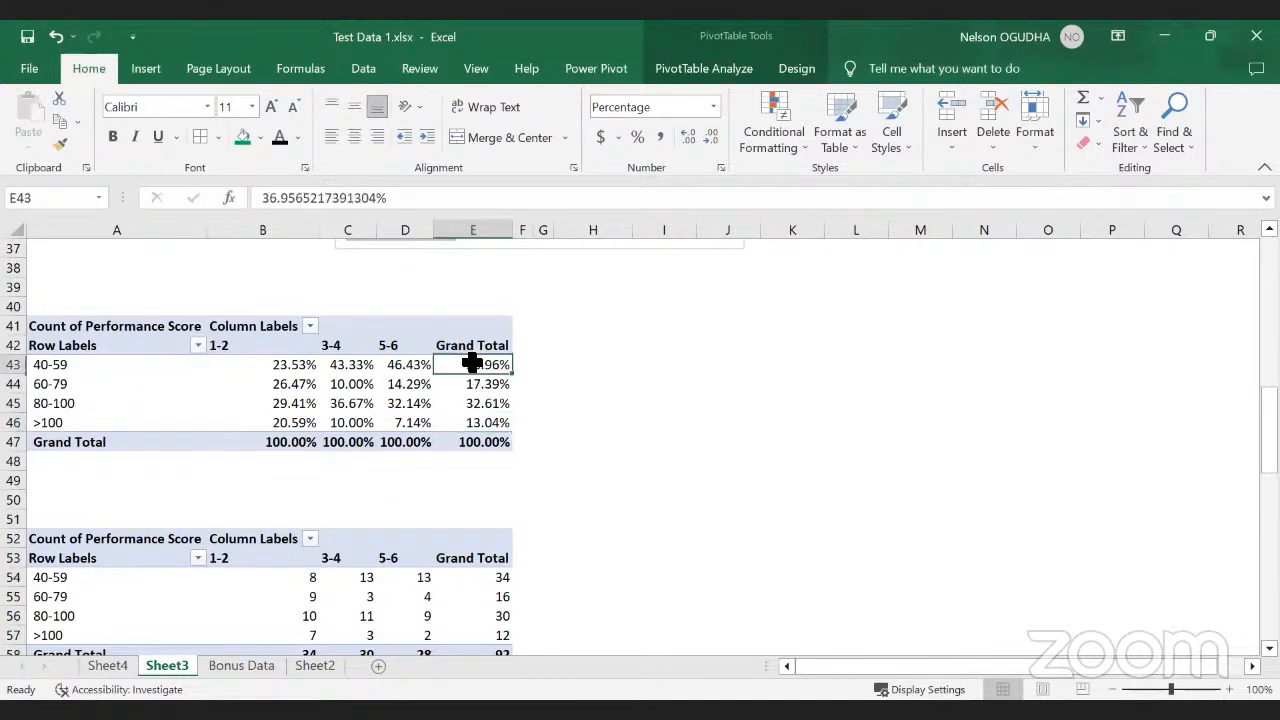
right_click(474, 358)
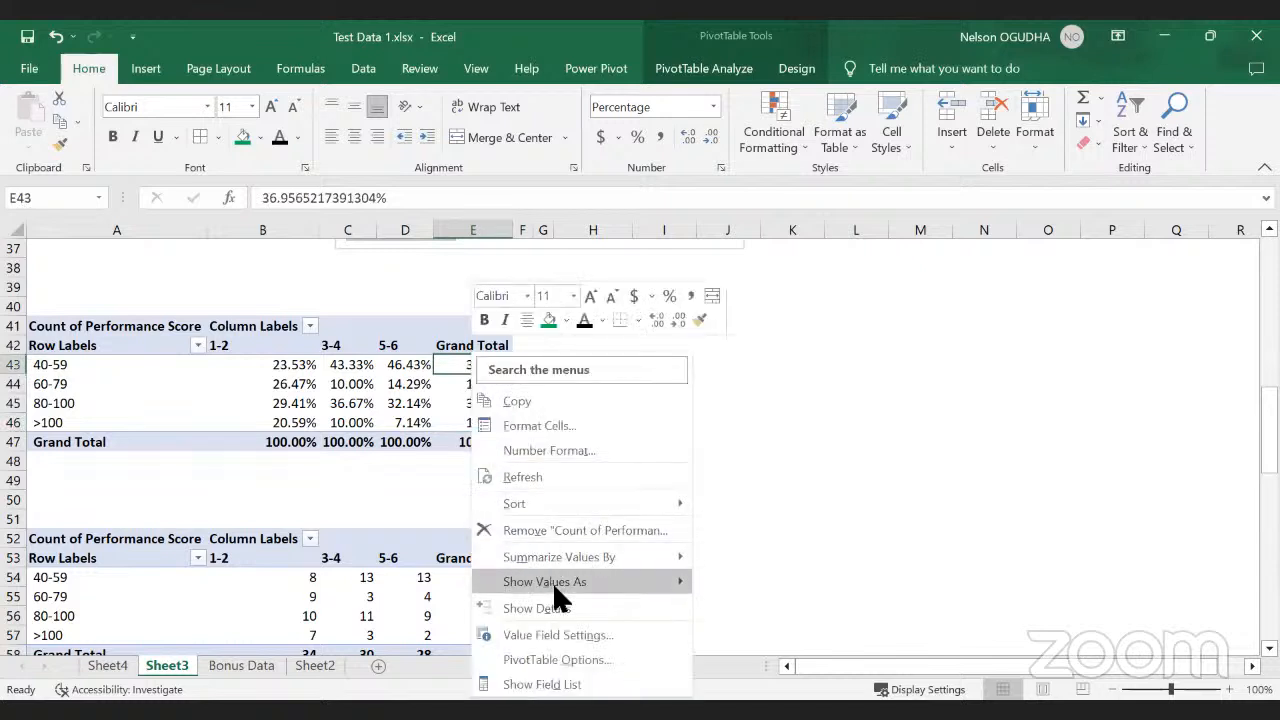
click(552, 582)
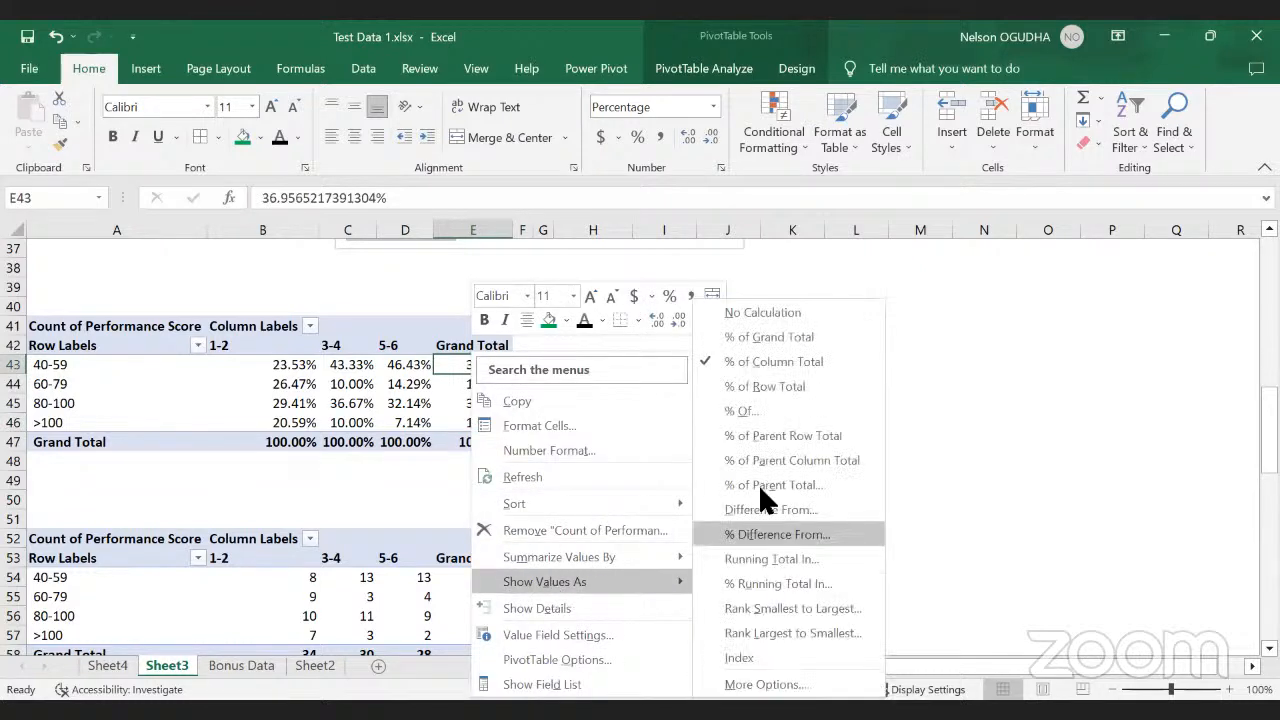
click(737, 388)
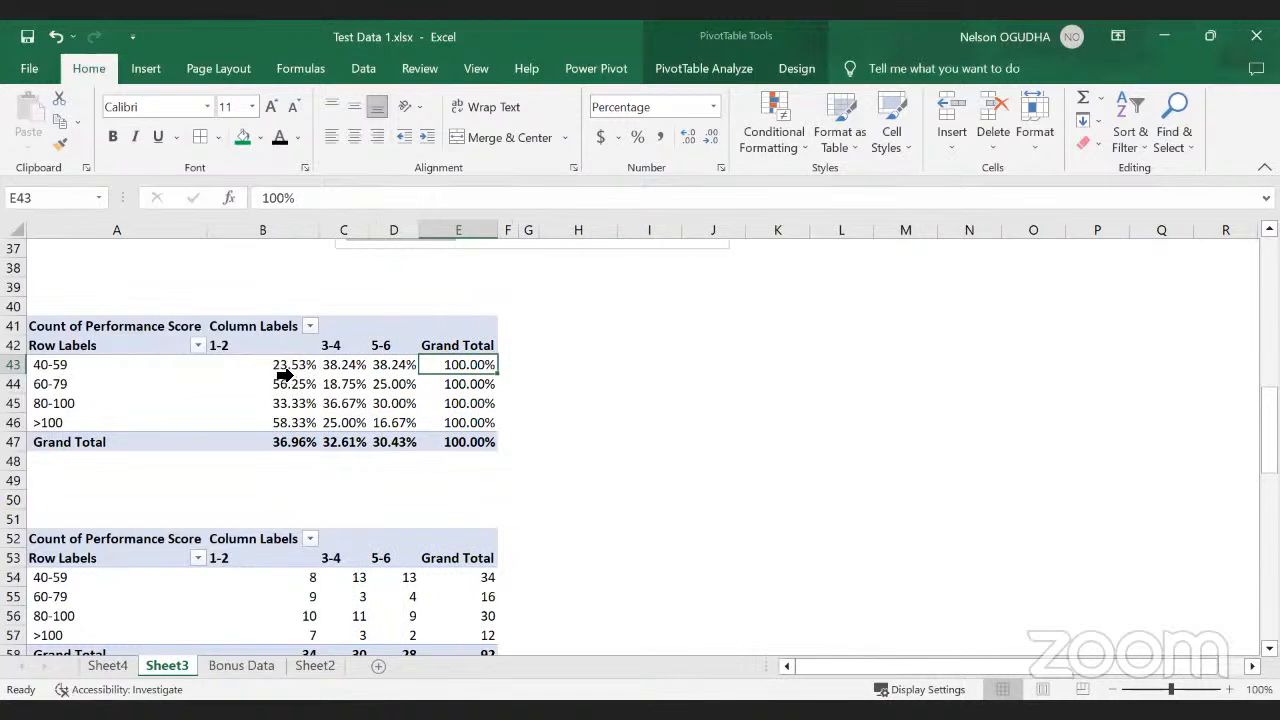
Step: Examine how the row percentages split across scores 1-2, 3-4 and 5-6 for the 40-59 and 60-79 rows
click(283, 368)
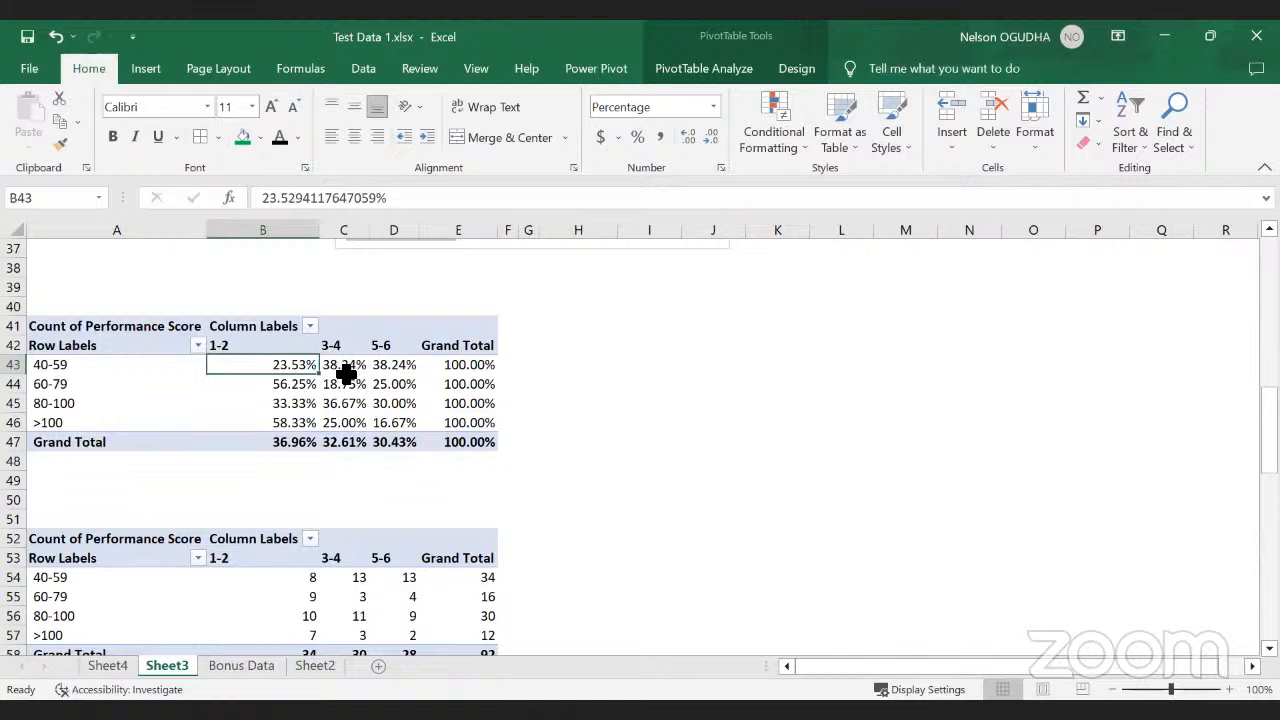
click(400, 367)
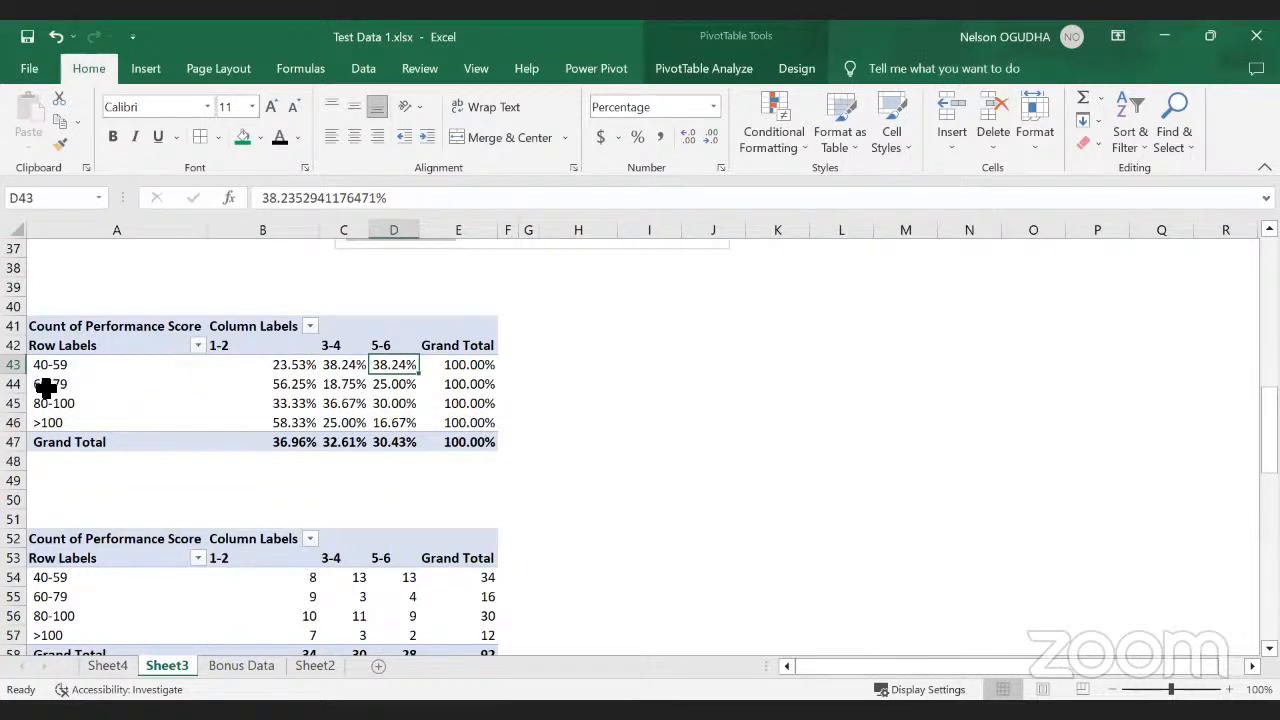
click(288, 388)
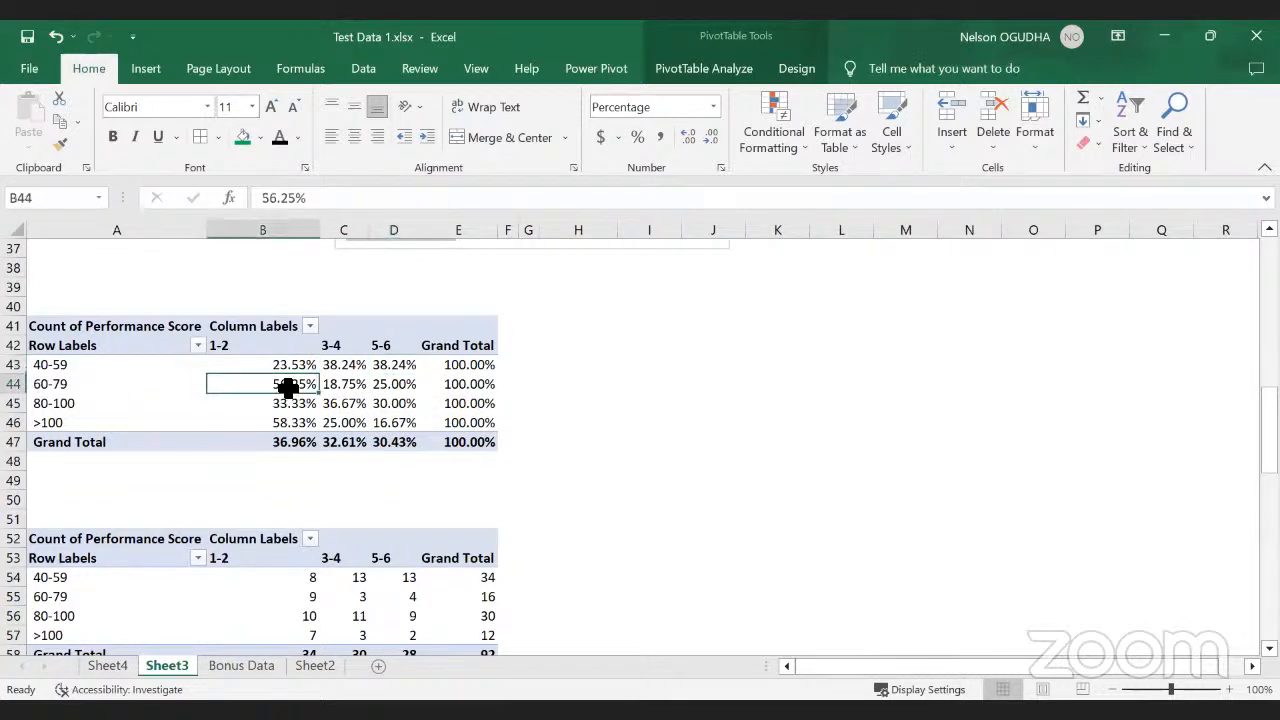
click(345, 388)
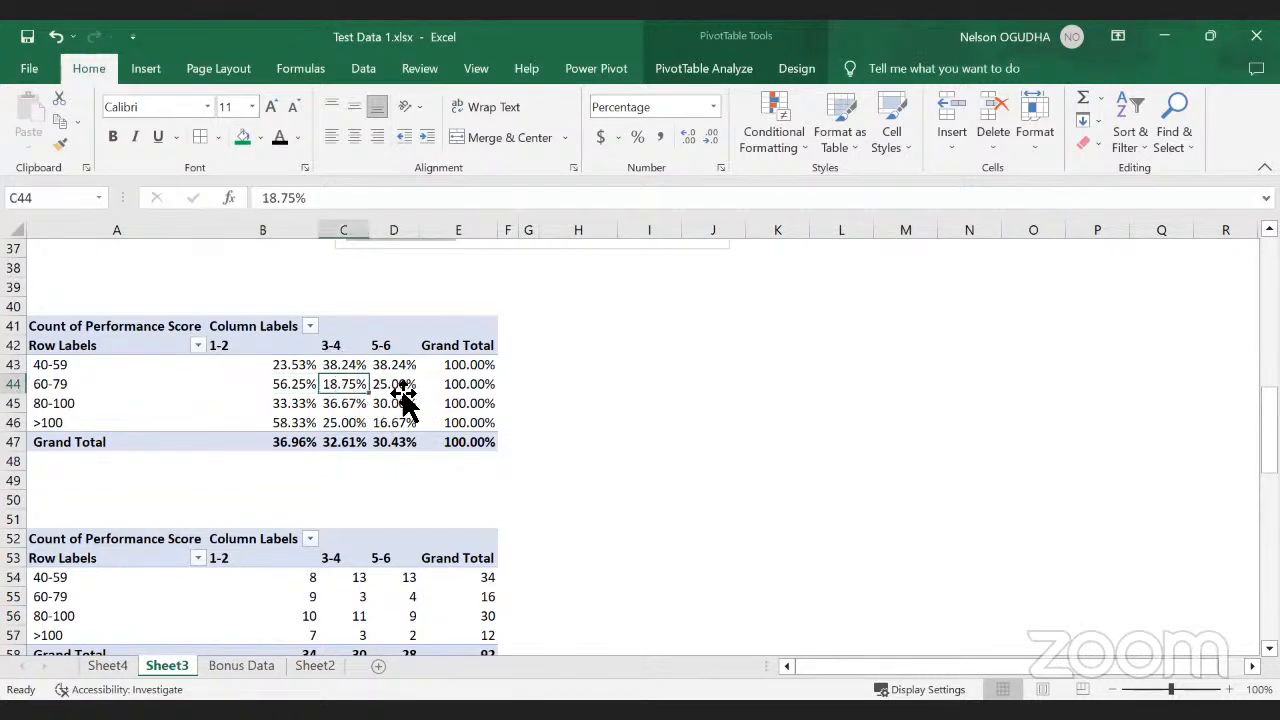
click(401, 390)
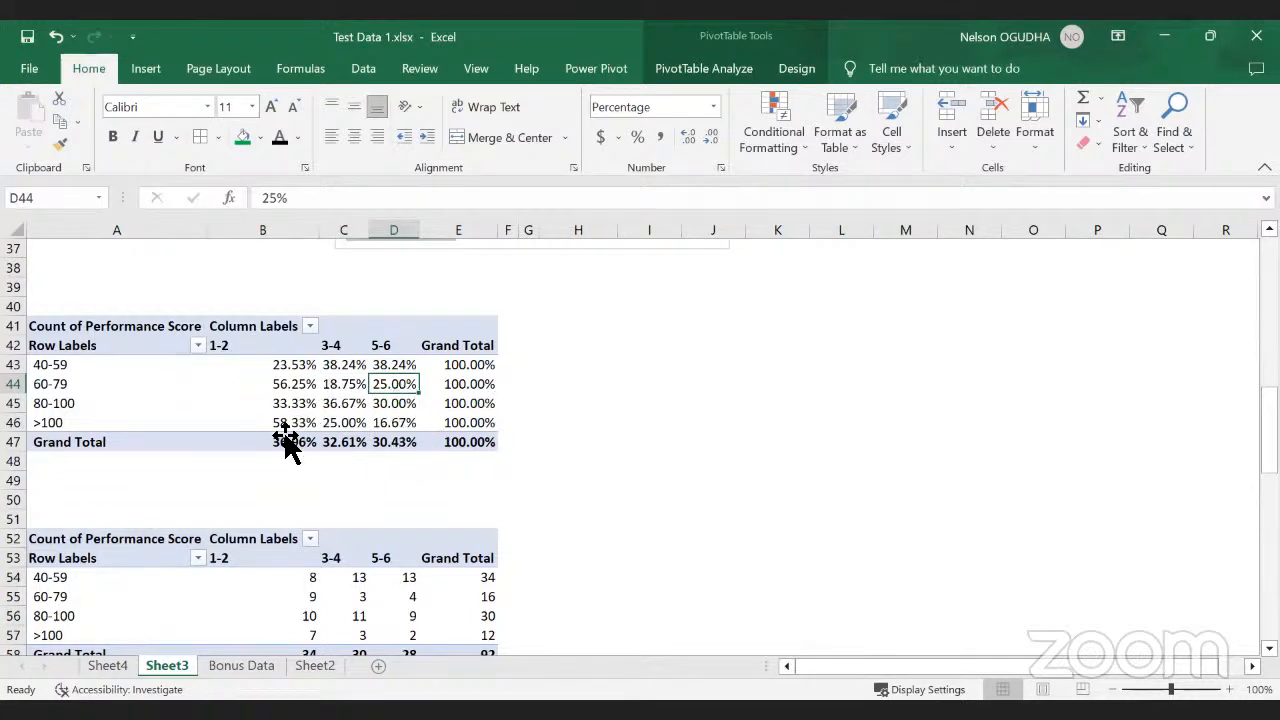
mouse_move(288, 452)
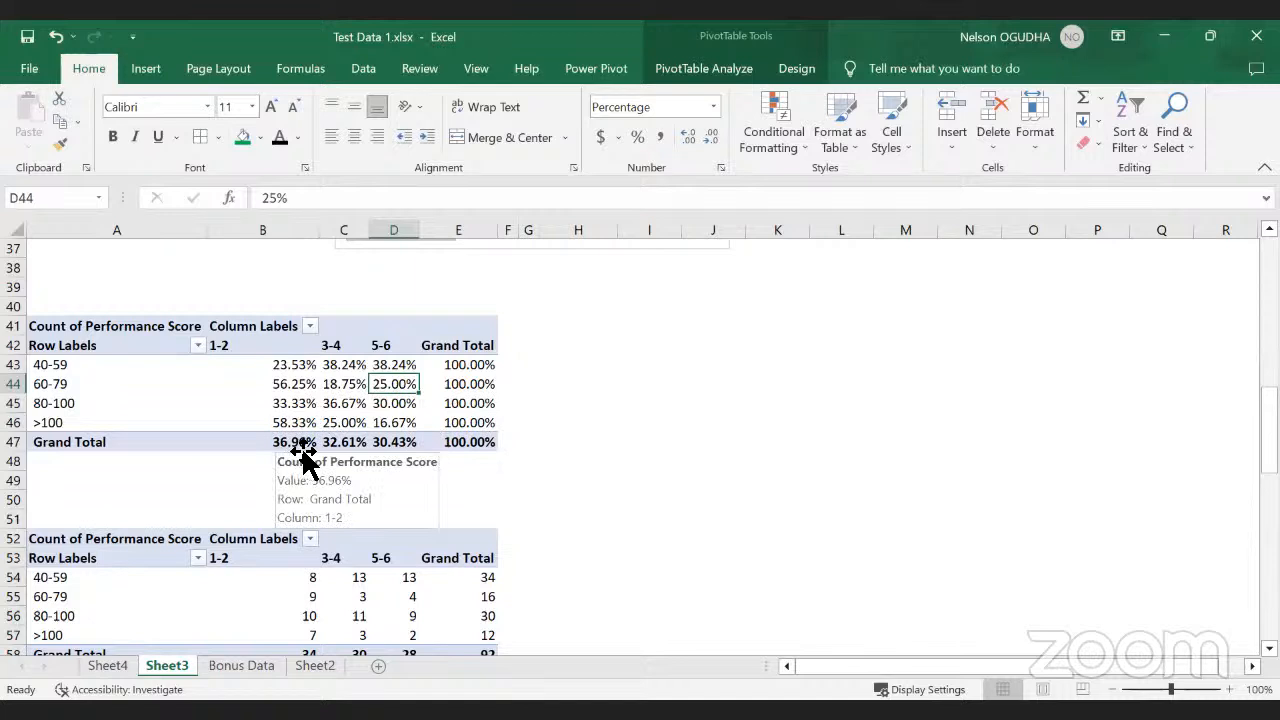
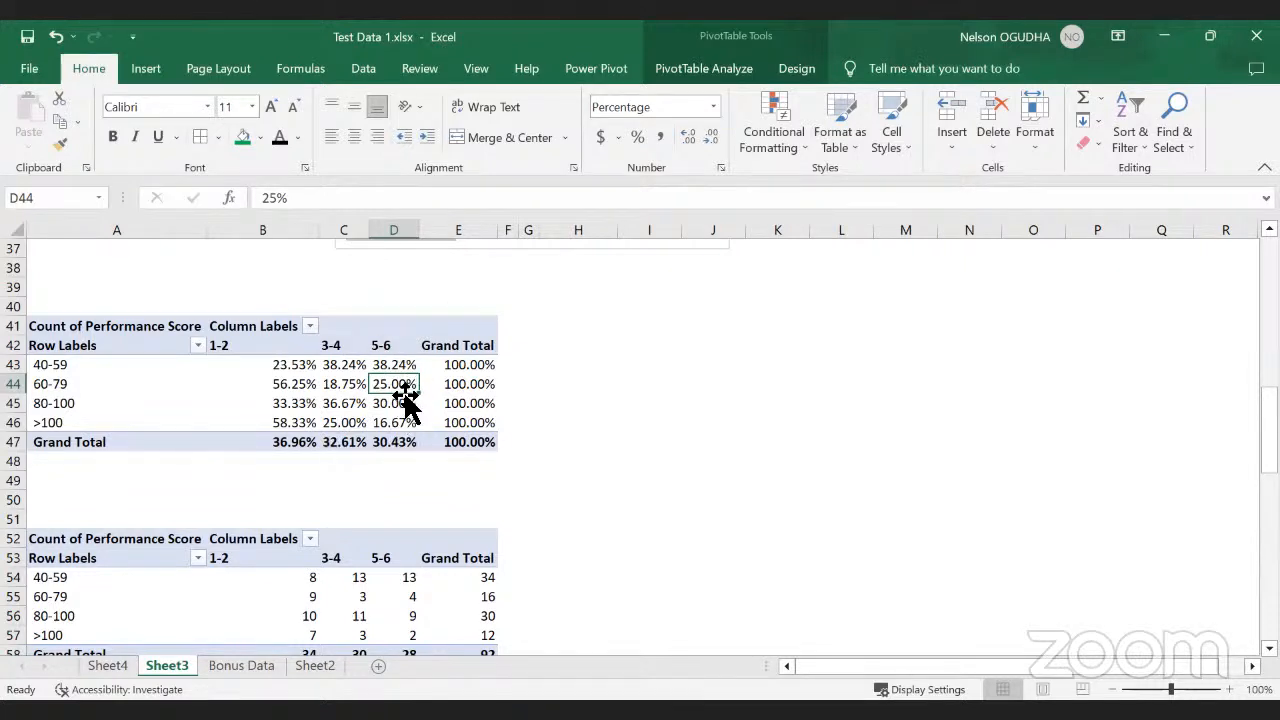
mouse_move(406, 395)
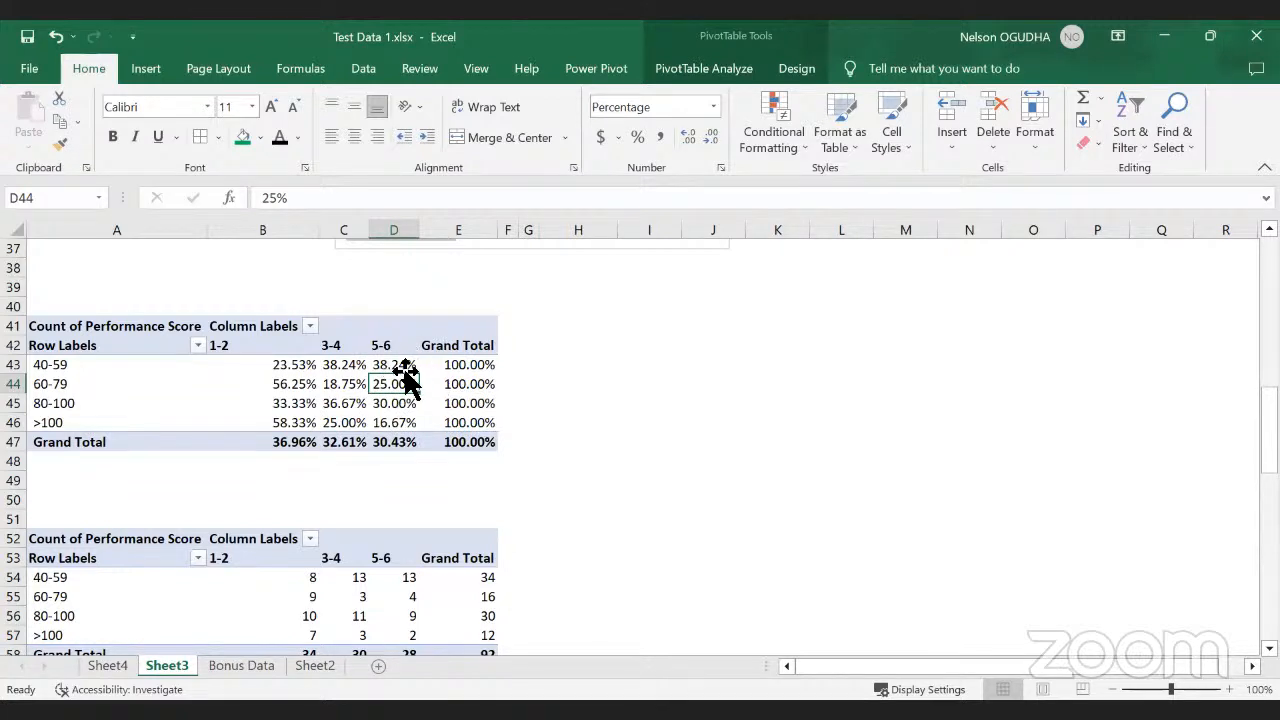
Step: Show the values of the Count of Performance Score PivotTable at row 41 as % of Column Total and check E43:E47
click(461, 366)
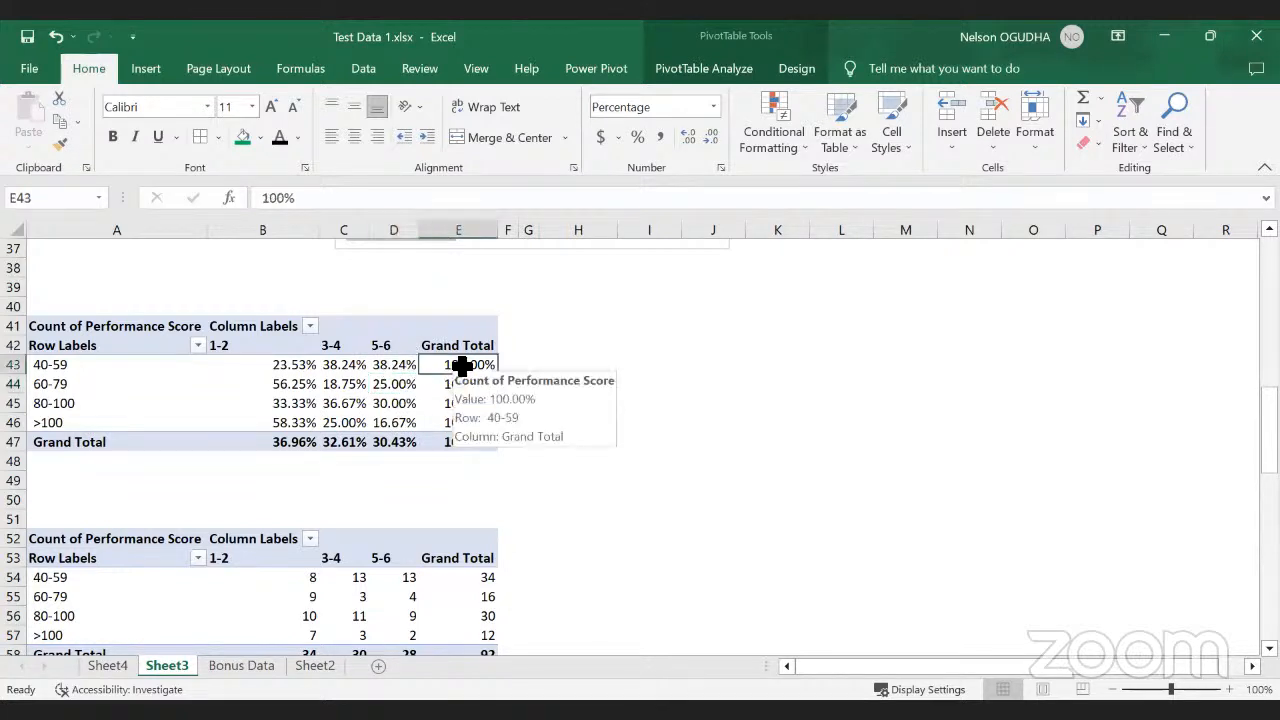
right_click(466, 367)
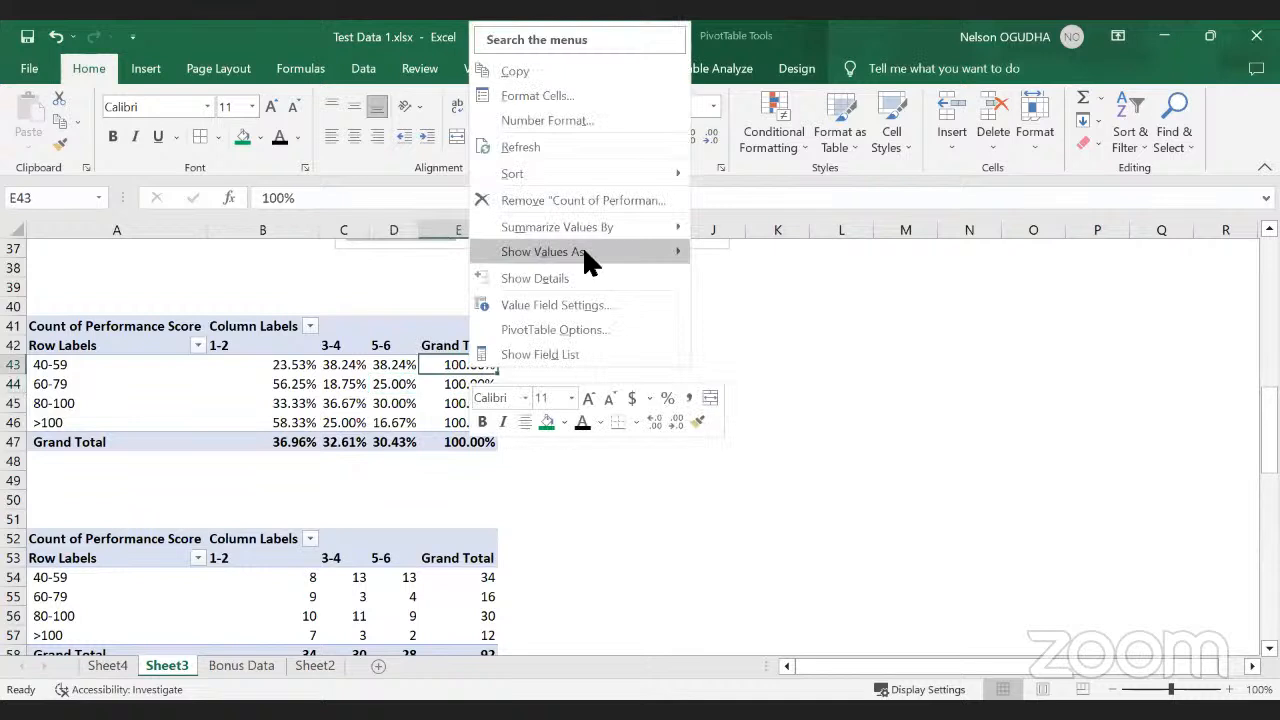
mouse_move(585, 255)
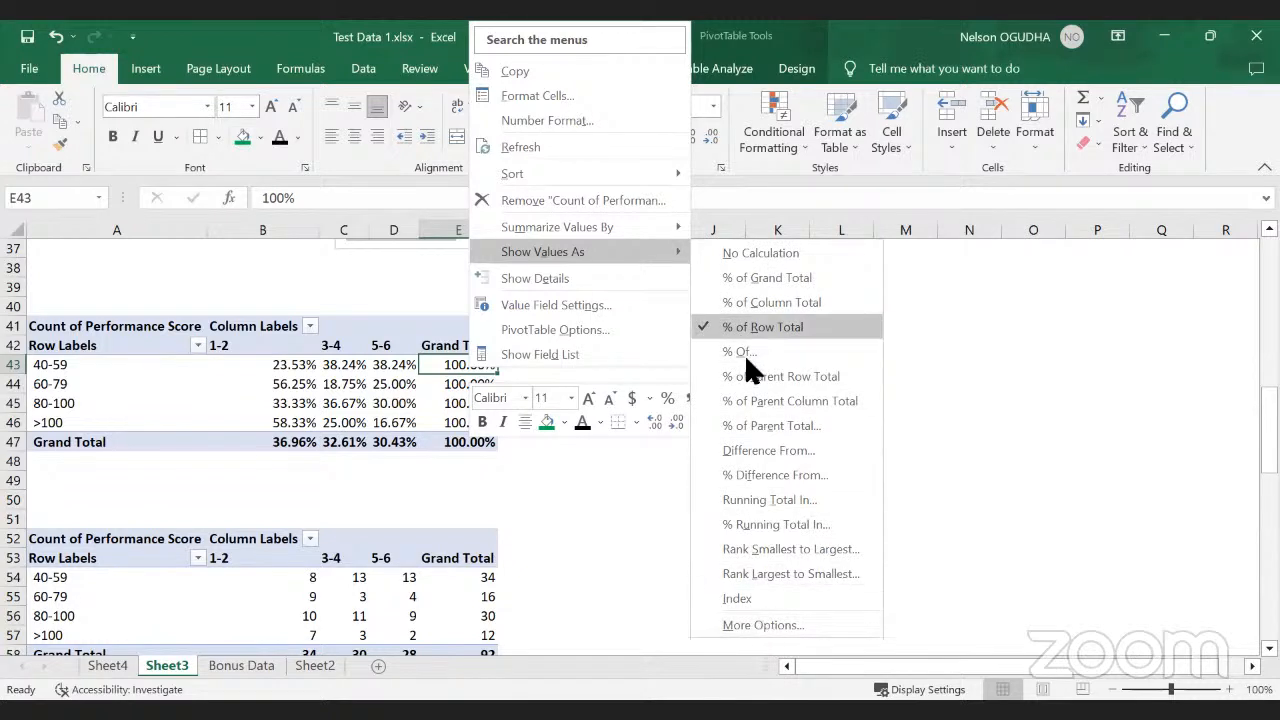
click(752, 301)
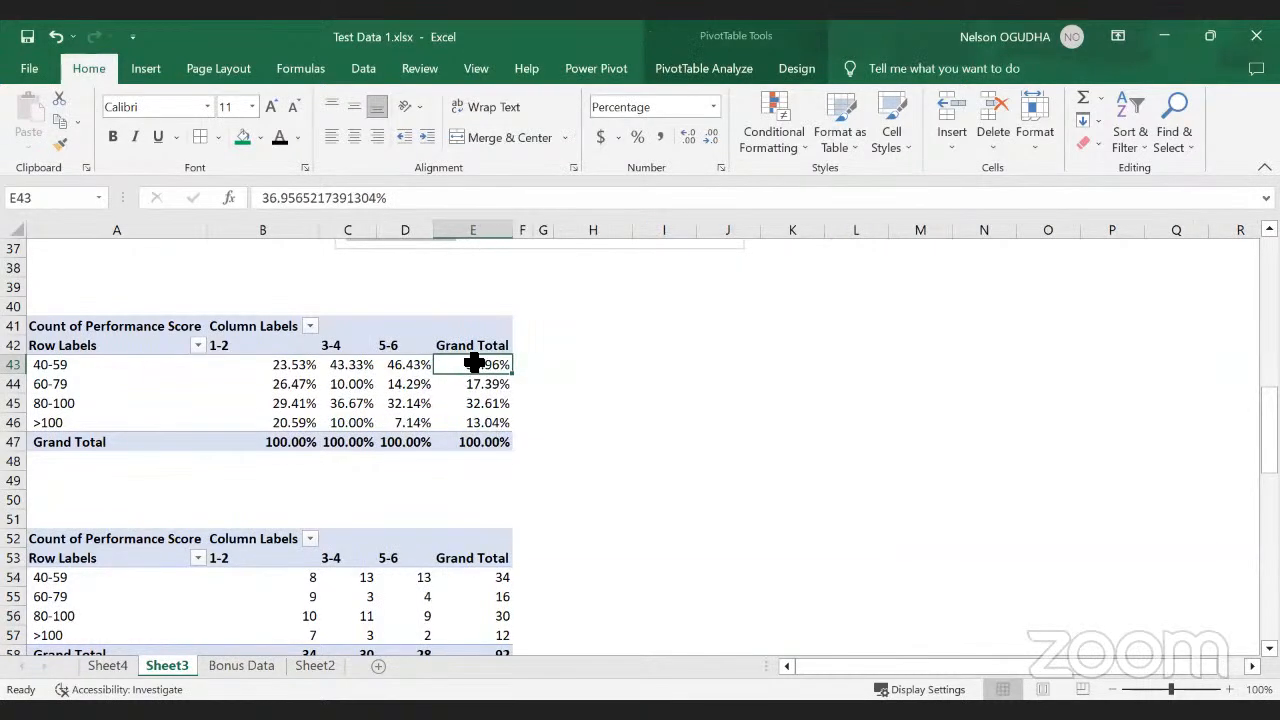
drag(474, 364, 477, 442)
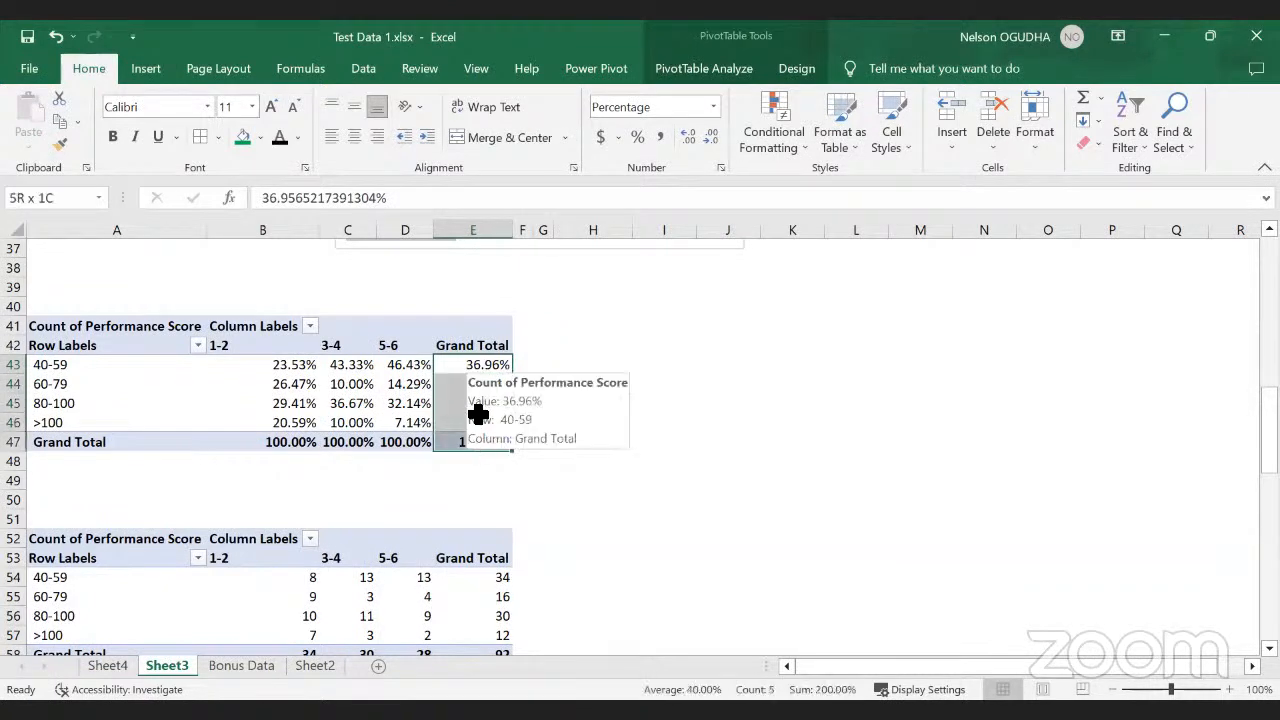
Step: Try to show the row-41 PivotTable's values as Rank Largest to Smallest with Performance Score as base field, and undo the ranking
click(484, 365)
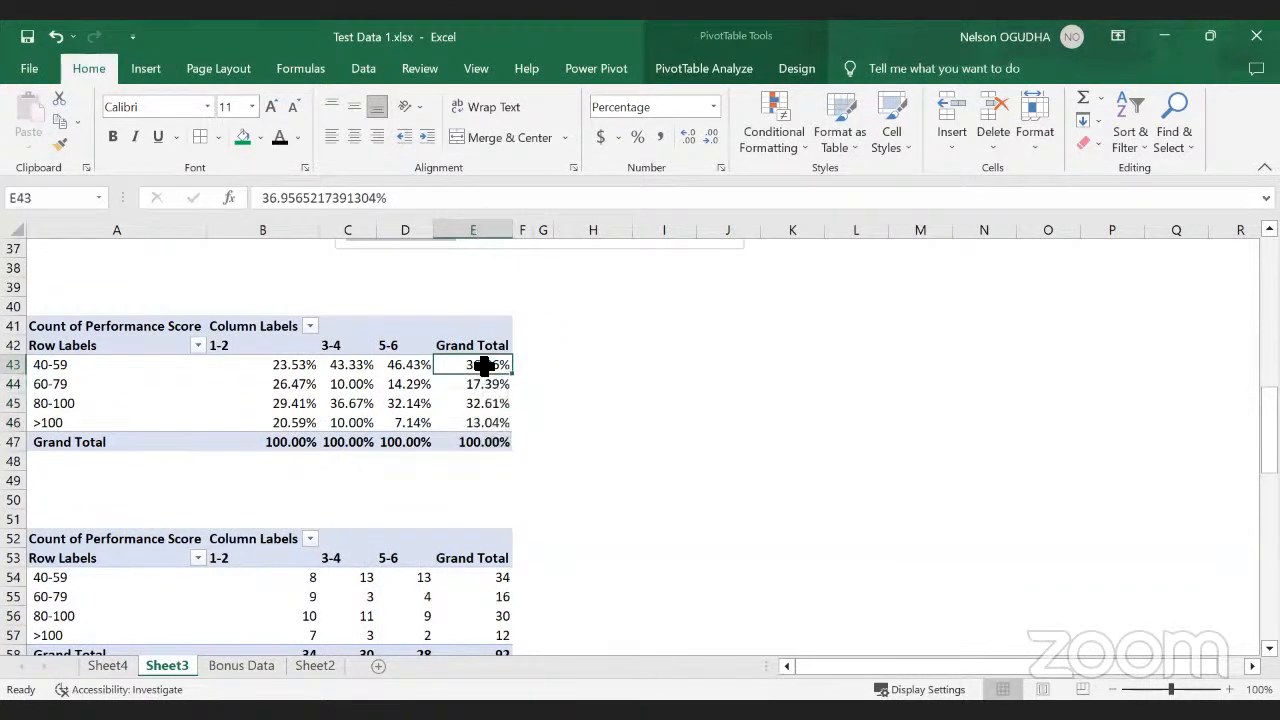
right_click(484, 365)
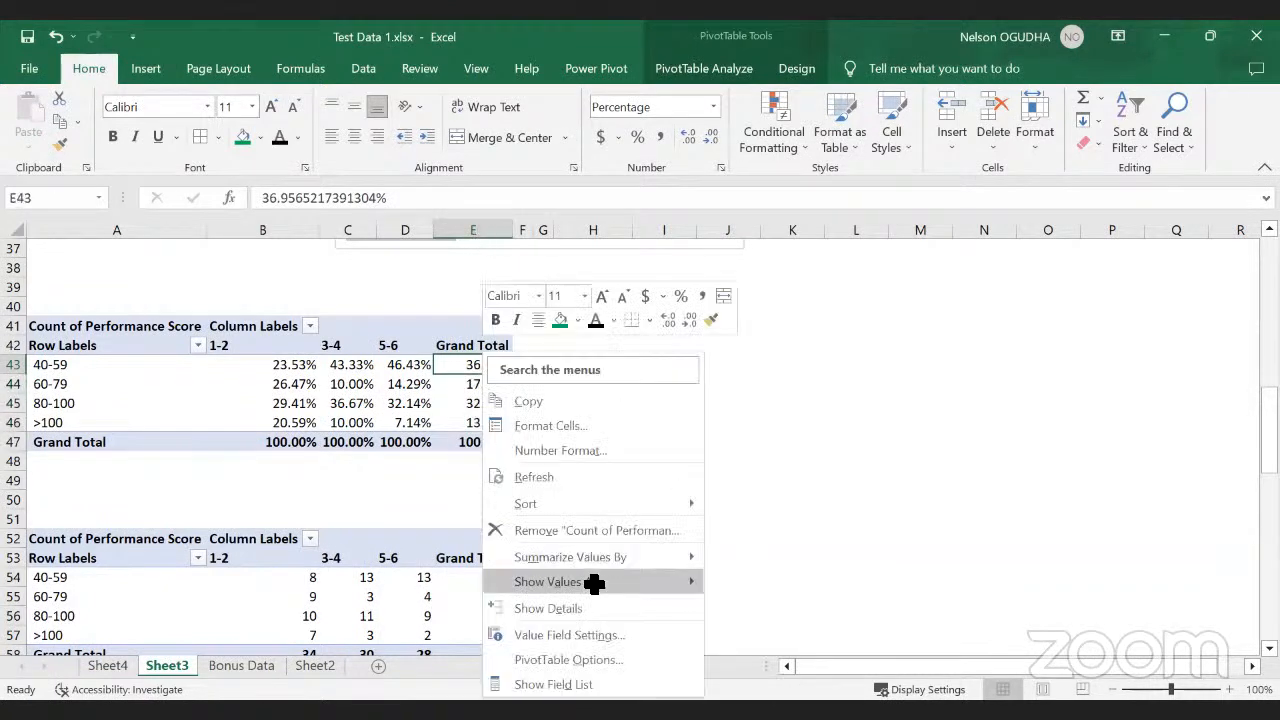
mouse_move(594, 583)
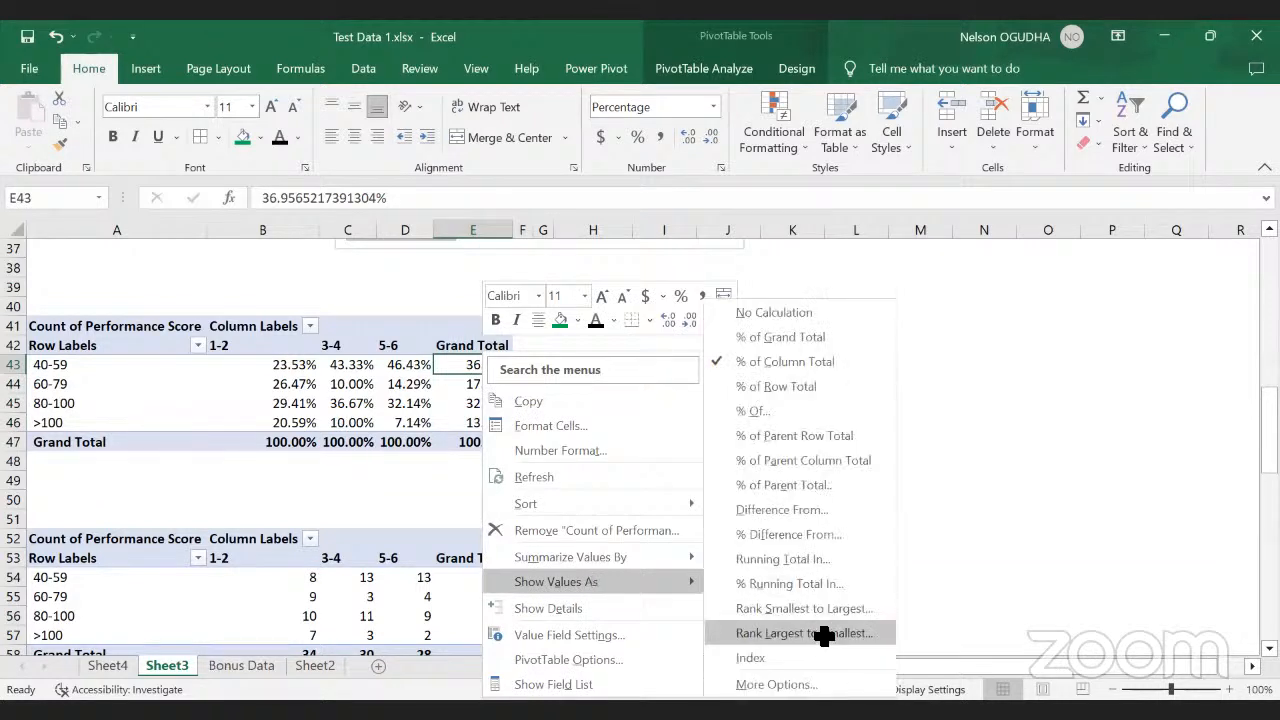
click(824, 636)
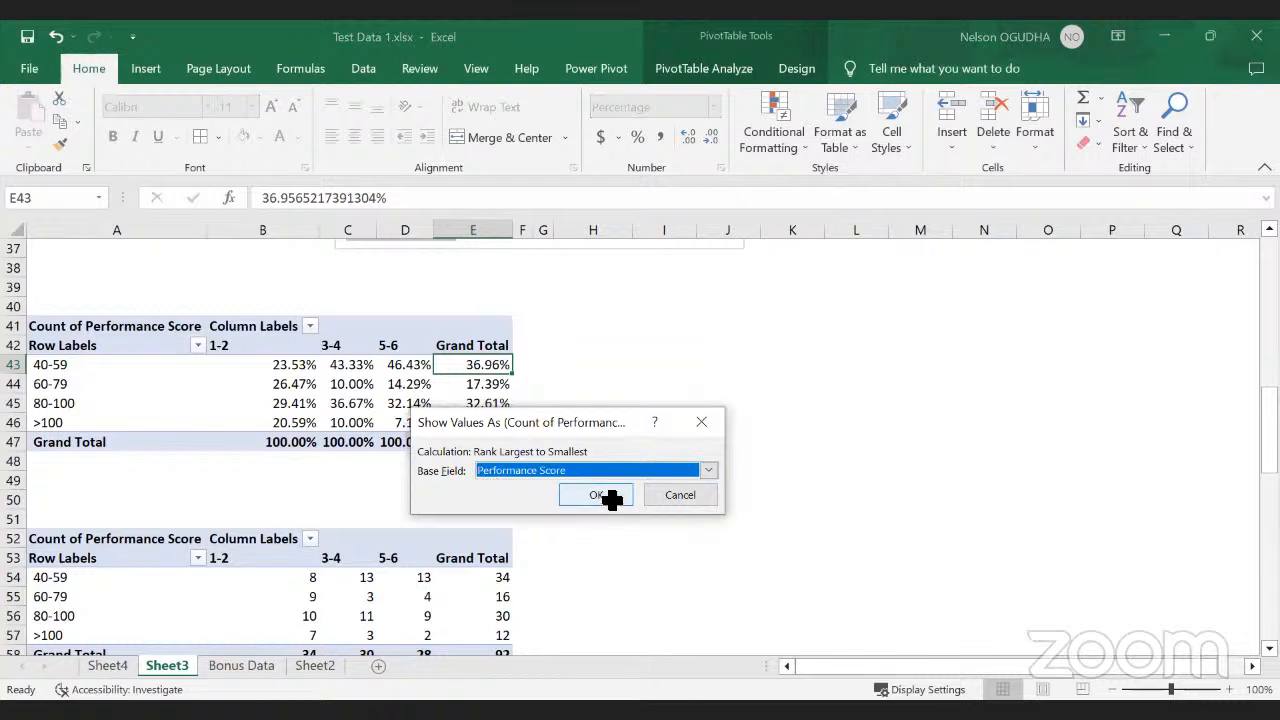
click(610, 497)
click(363, 403)
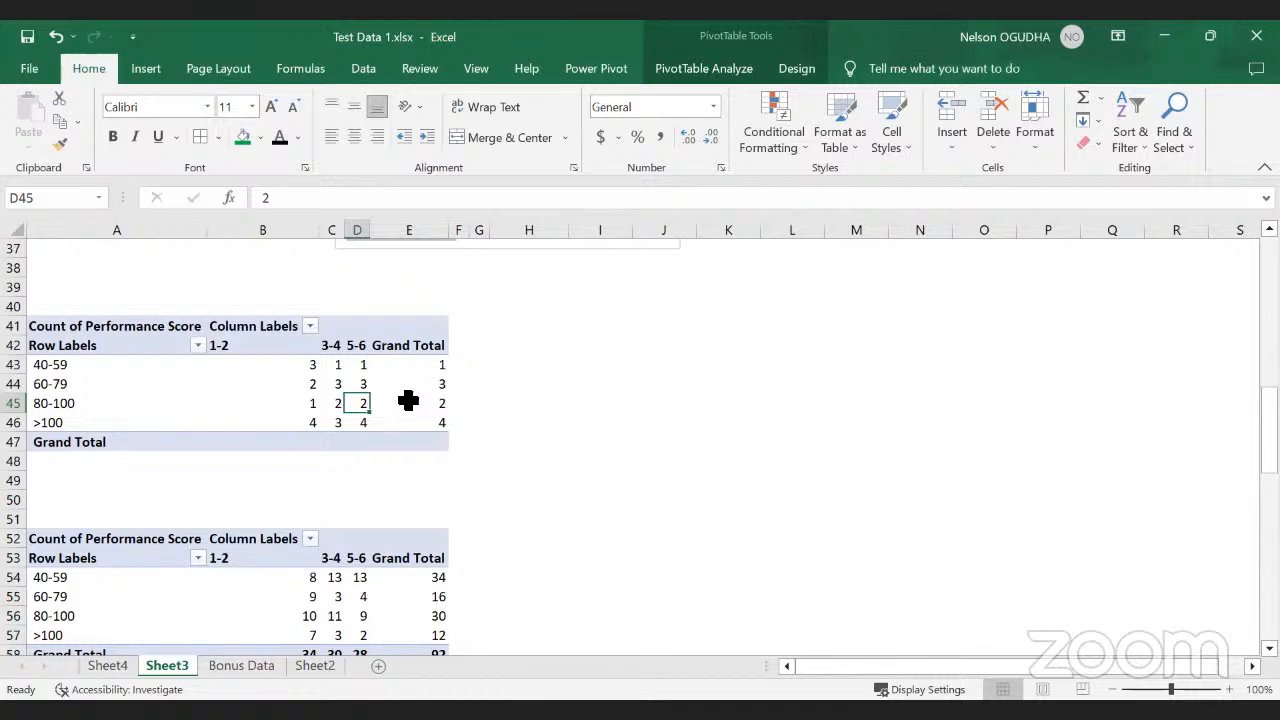
key(ctrl+z)
mouse_move(474, 401)
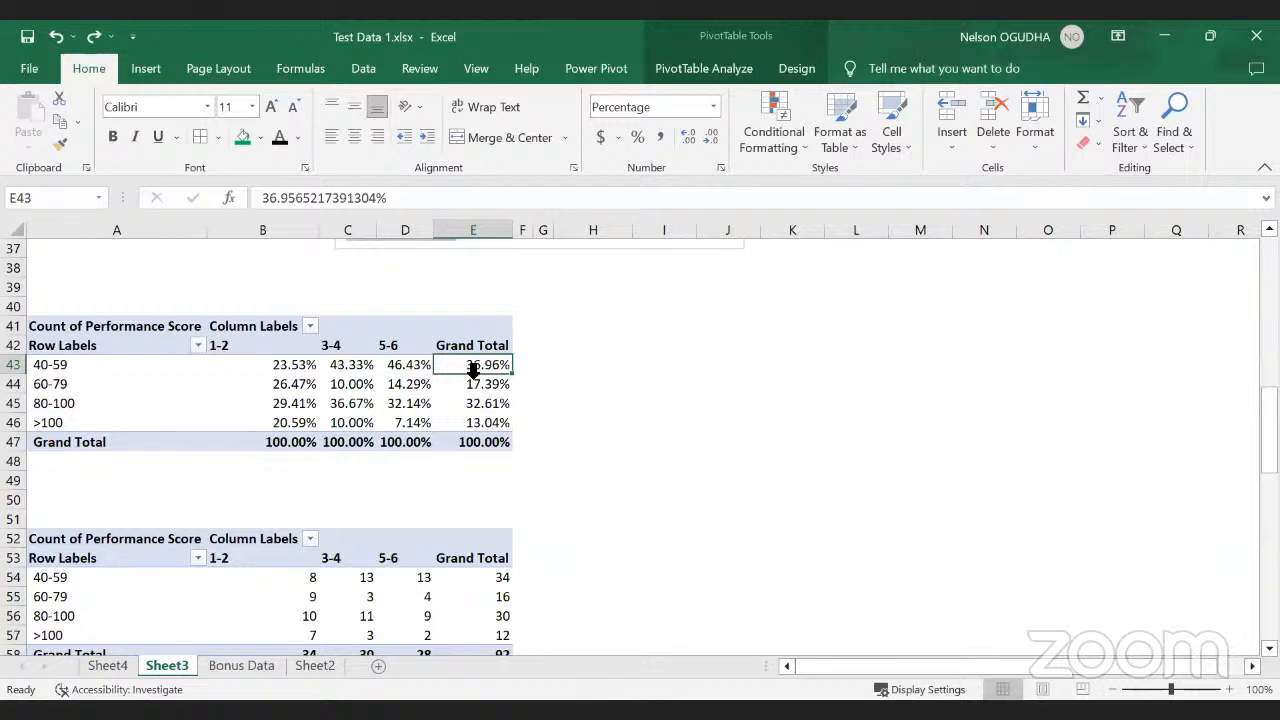
Step: Compare the performance score counts in rows 24-29 and their line chart with the column percentages in B43:E47
scroll(306, 409, up, 6)
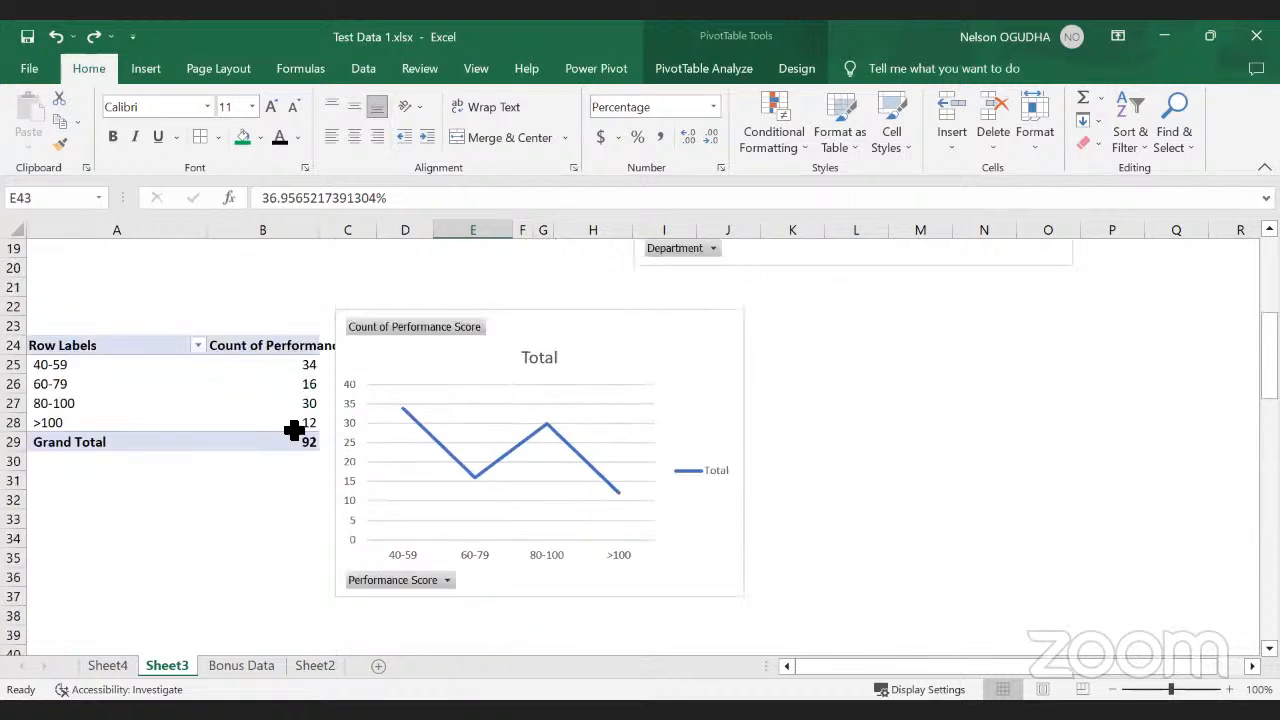
scroll(294, 429, down, 1)
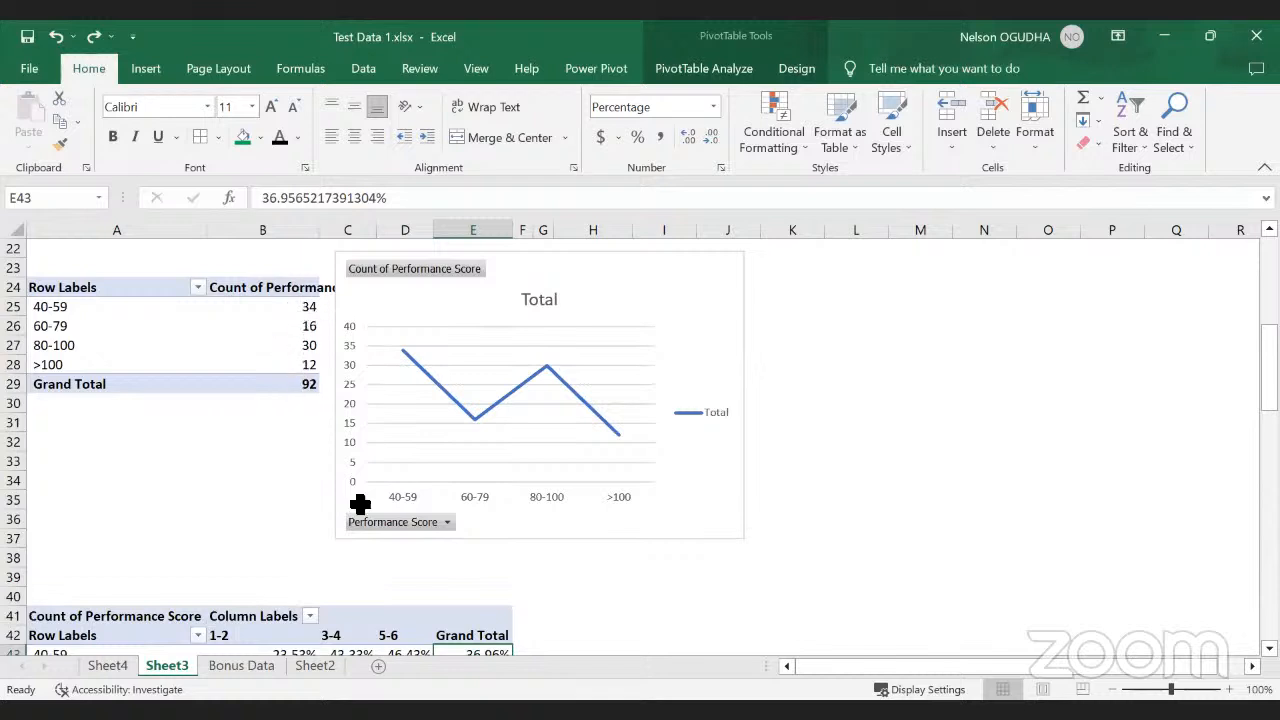
scroll(360, 517, down, 3)
click(396, 544)
click(350, 538)
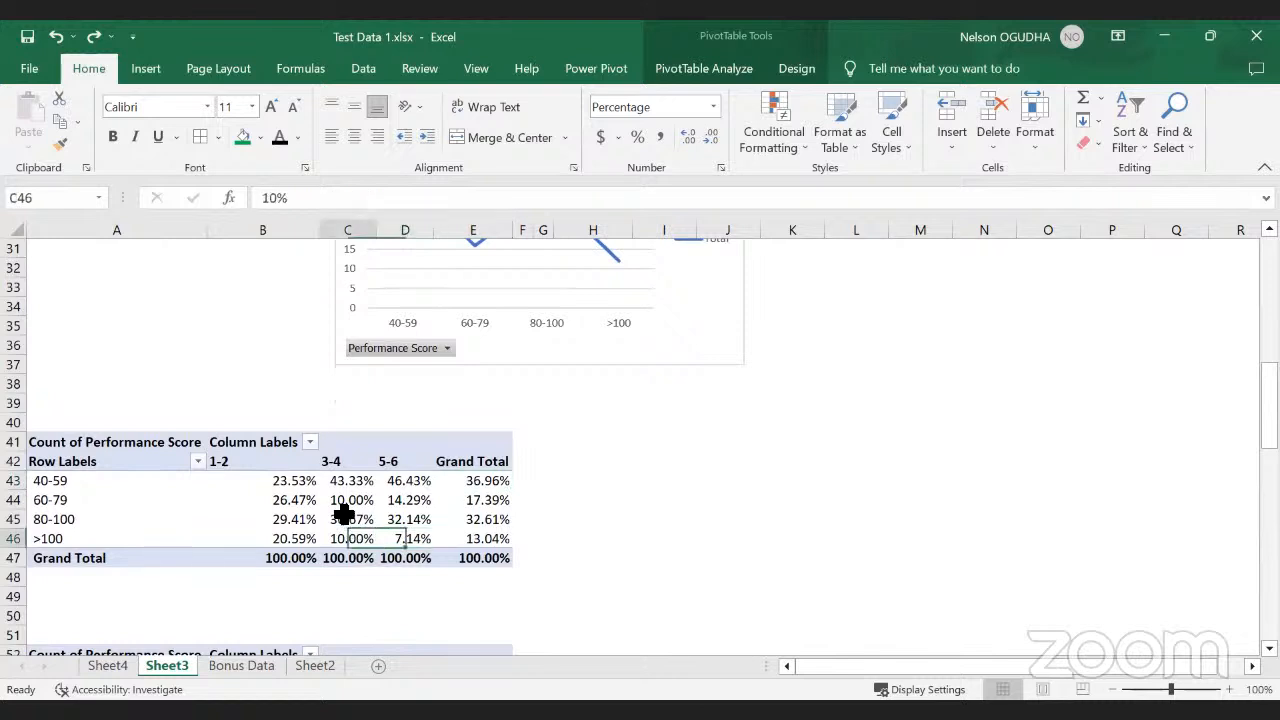
click(344, 518)
click(280, 483)
click(310, 520)
click(446, 524)
click(418, 500)
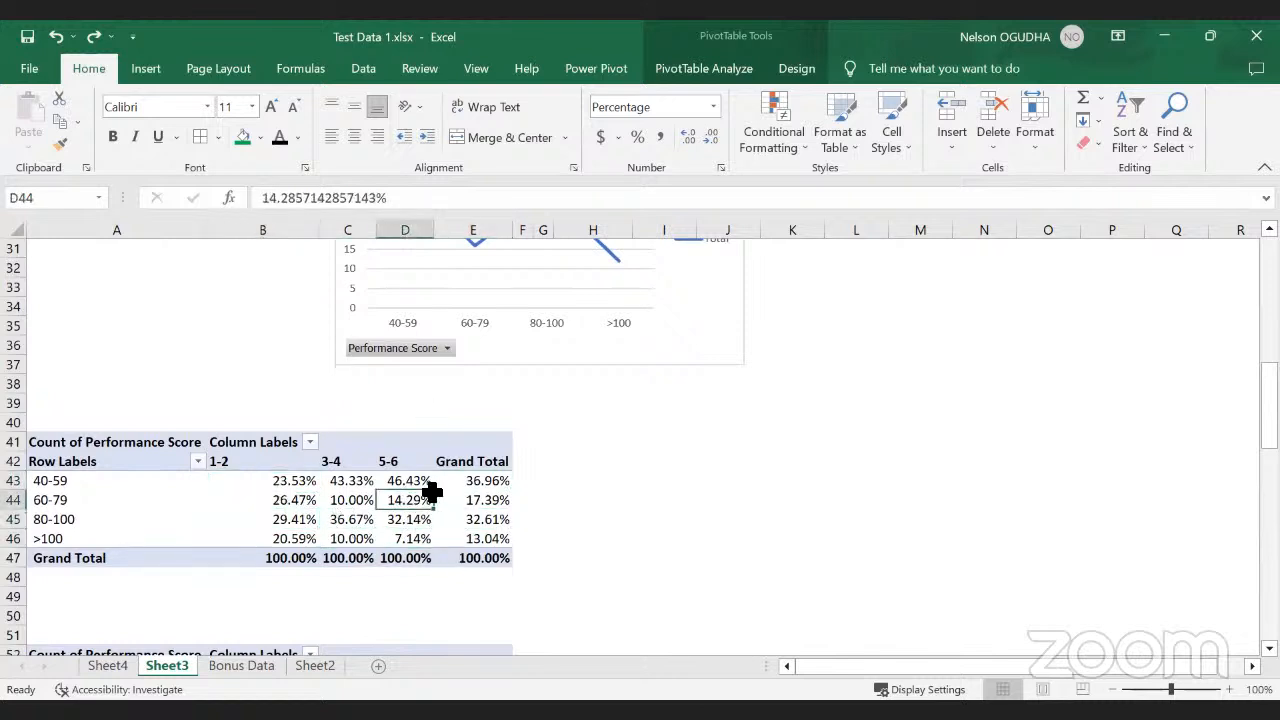
click(490, 540)
click(543, 557)
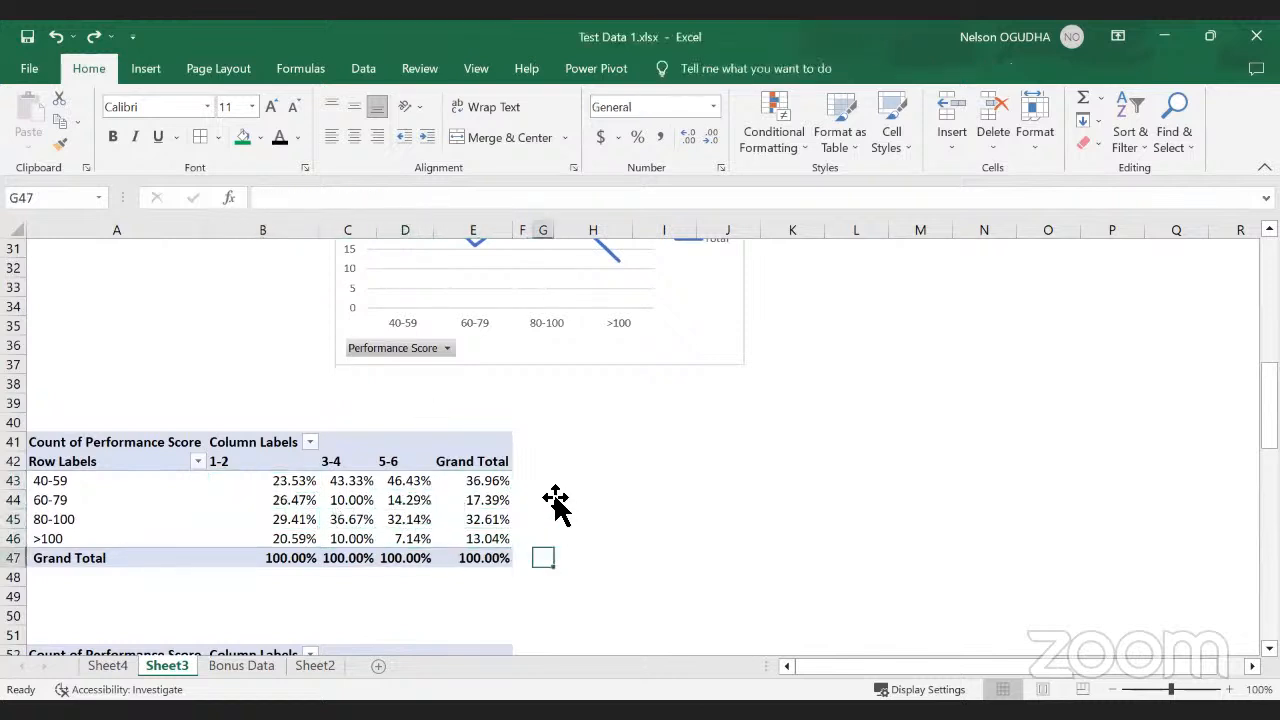
Step: Move the clustered column chart of performance score counts beside the PivotTable at row 52, against the edge of its Grand Total column
scroll(551, 495, down, 1)
scroll(382, 404, down, 2)
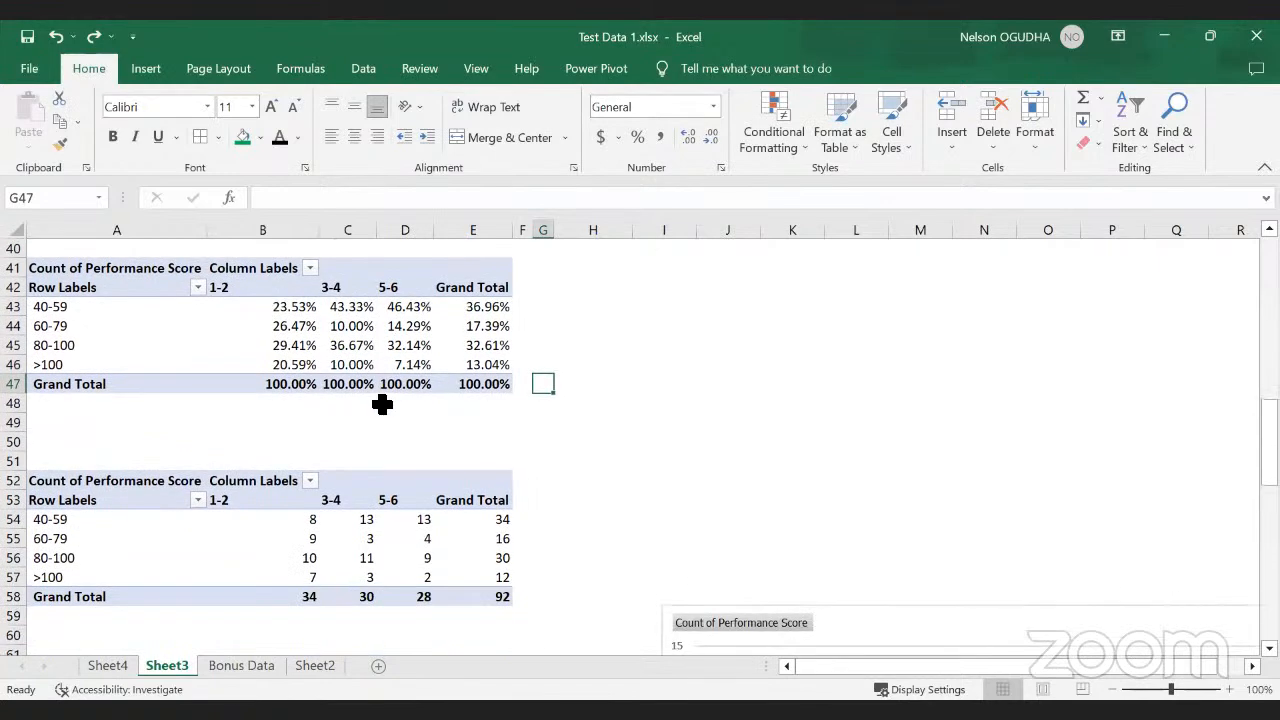
scroll(382, 404, down, 3)
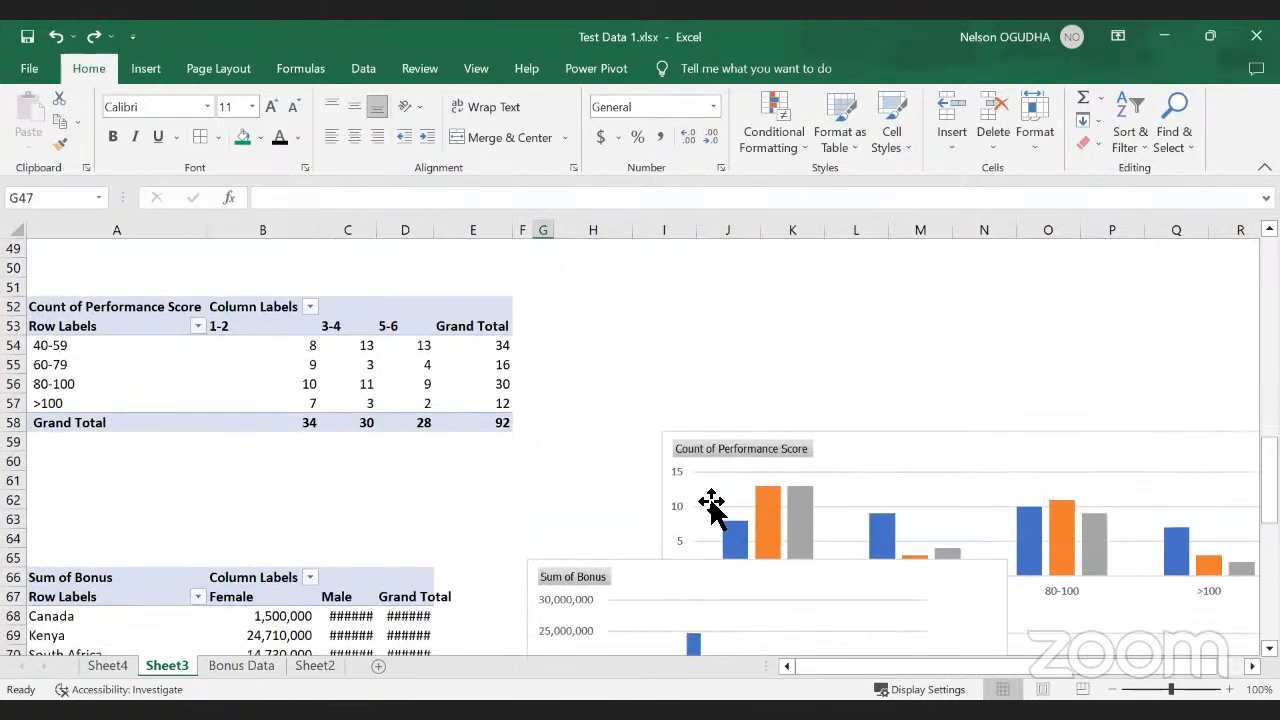
drag(665, 490, 556, 329)
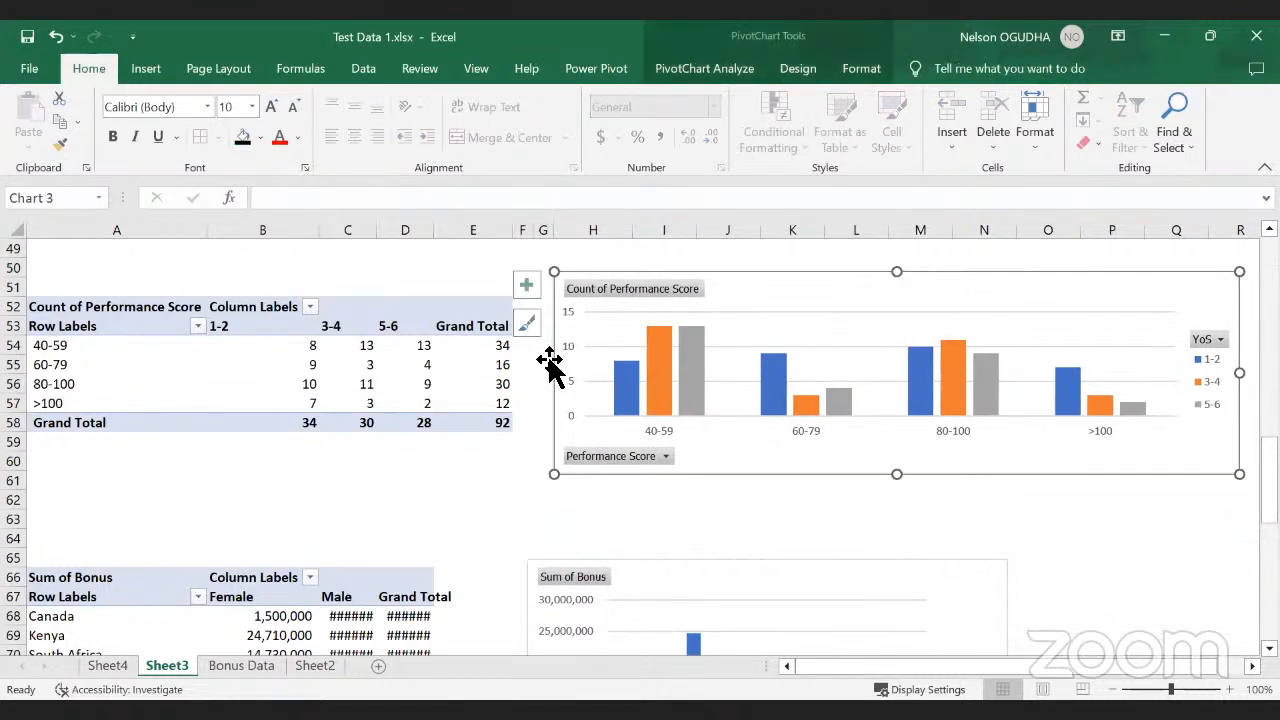
scroll(551, 355, up, 1)
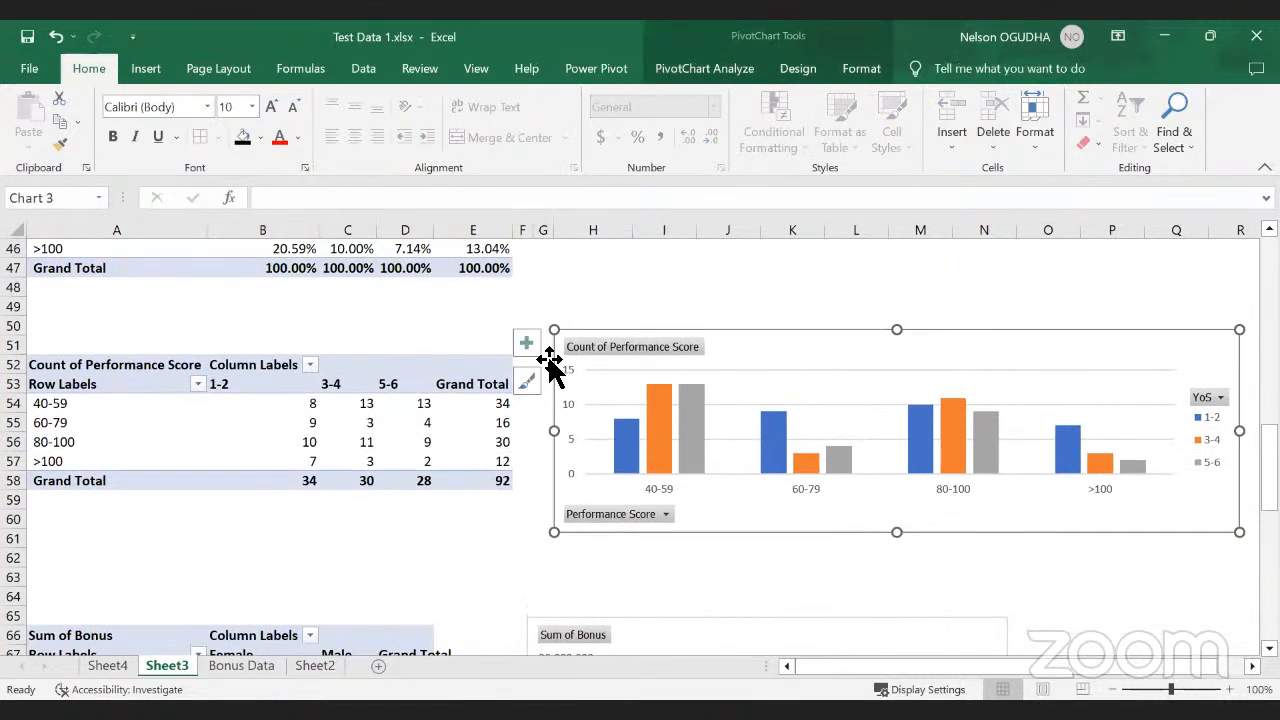
scroll(551, 365, down, 2)
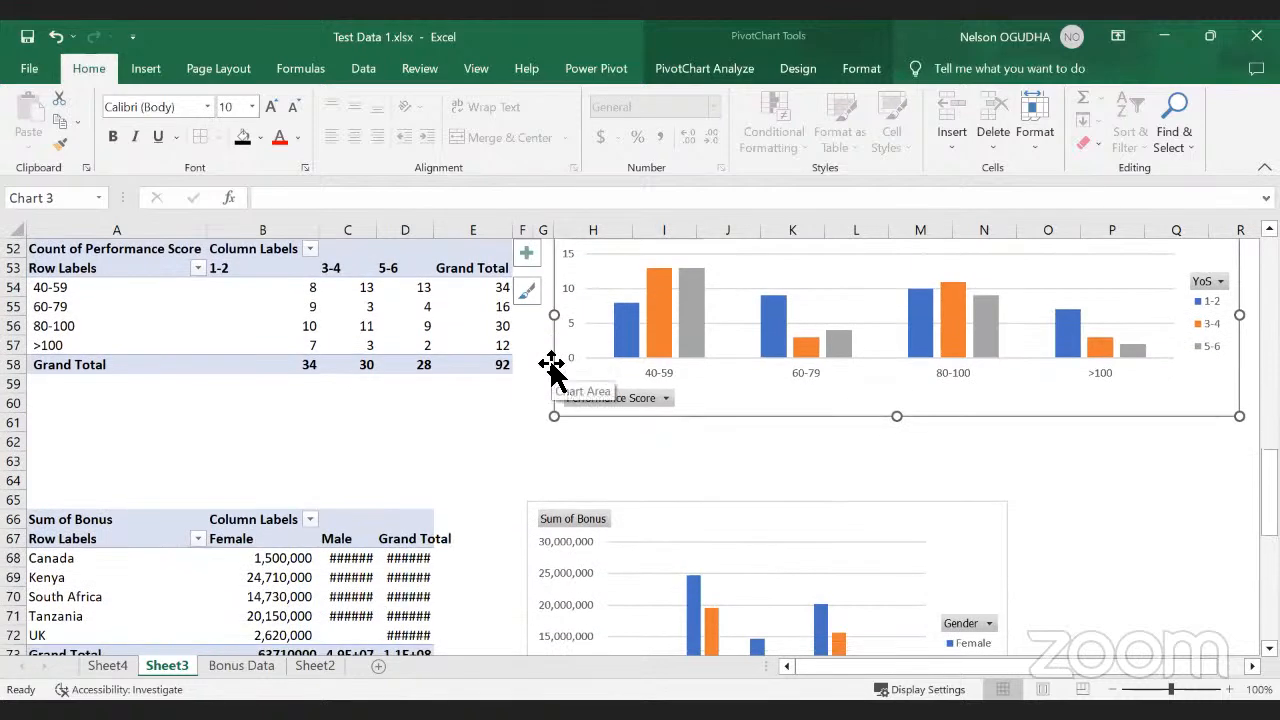
drag(560, 366, 518, 423)
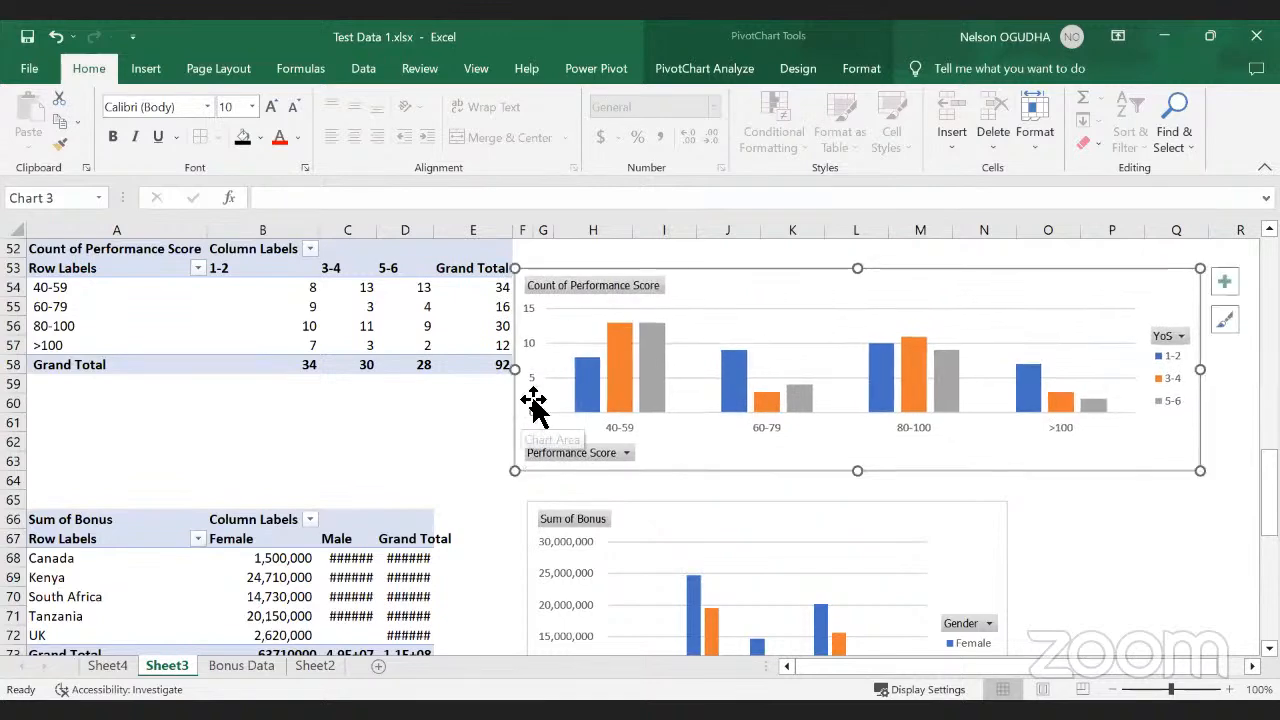
Step: Look over the PivotTables and charts on Sheet3 and select the clustered column chart of performance score counts
scroll(745, 455, up, 3)
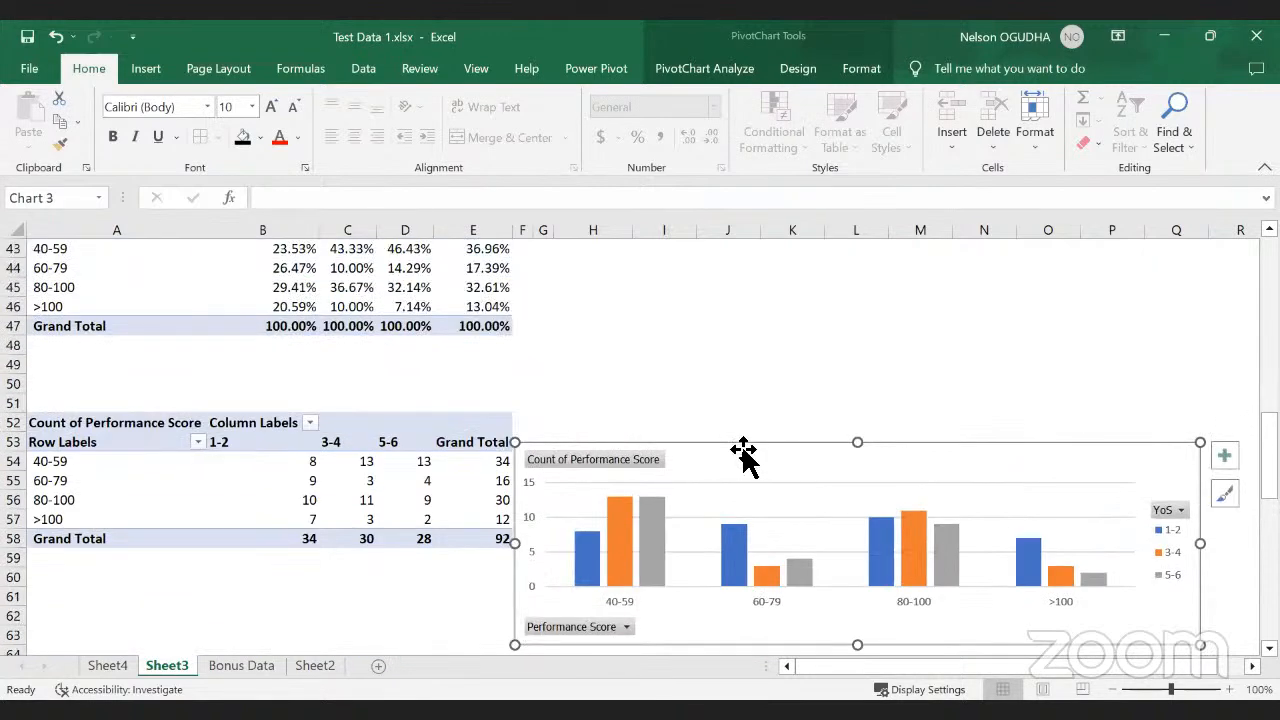
scroll(752, 352, up, 6)
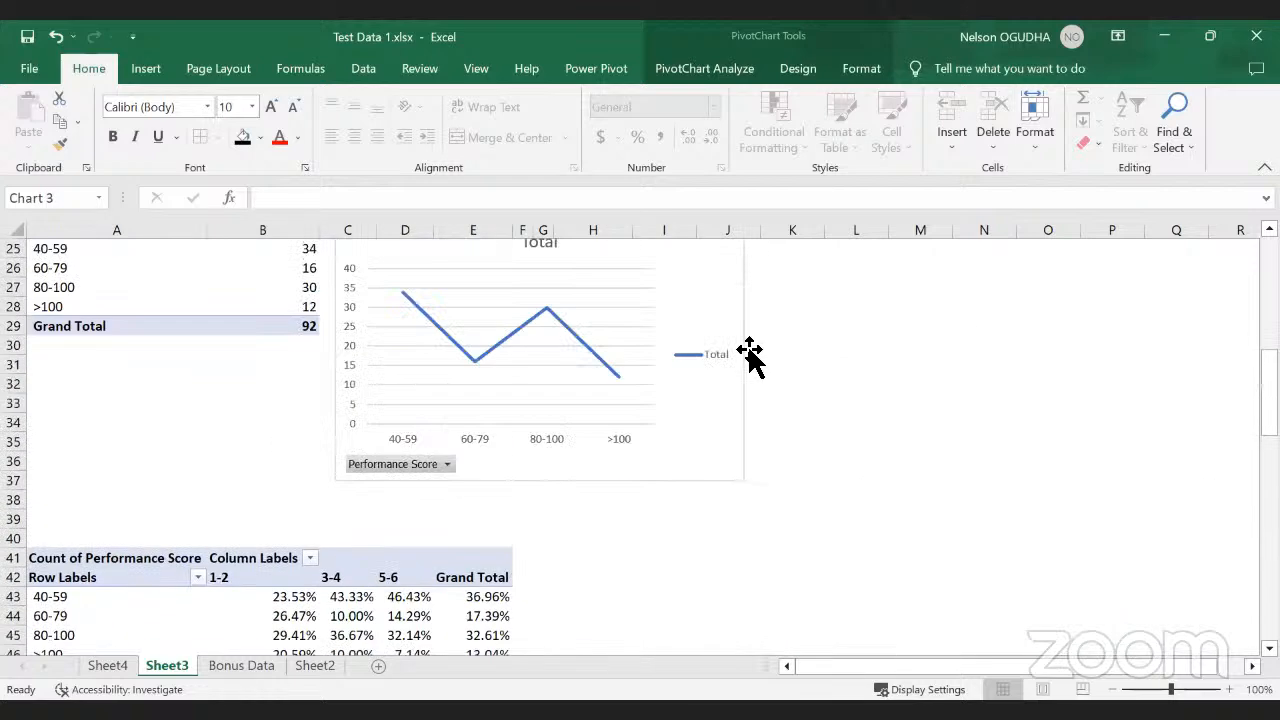
scroll(750, 355, down, 2)
scroll(740, 365, up, 5)
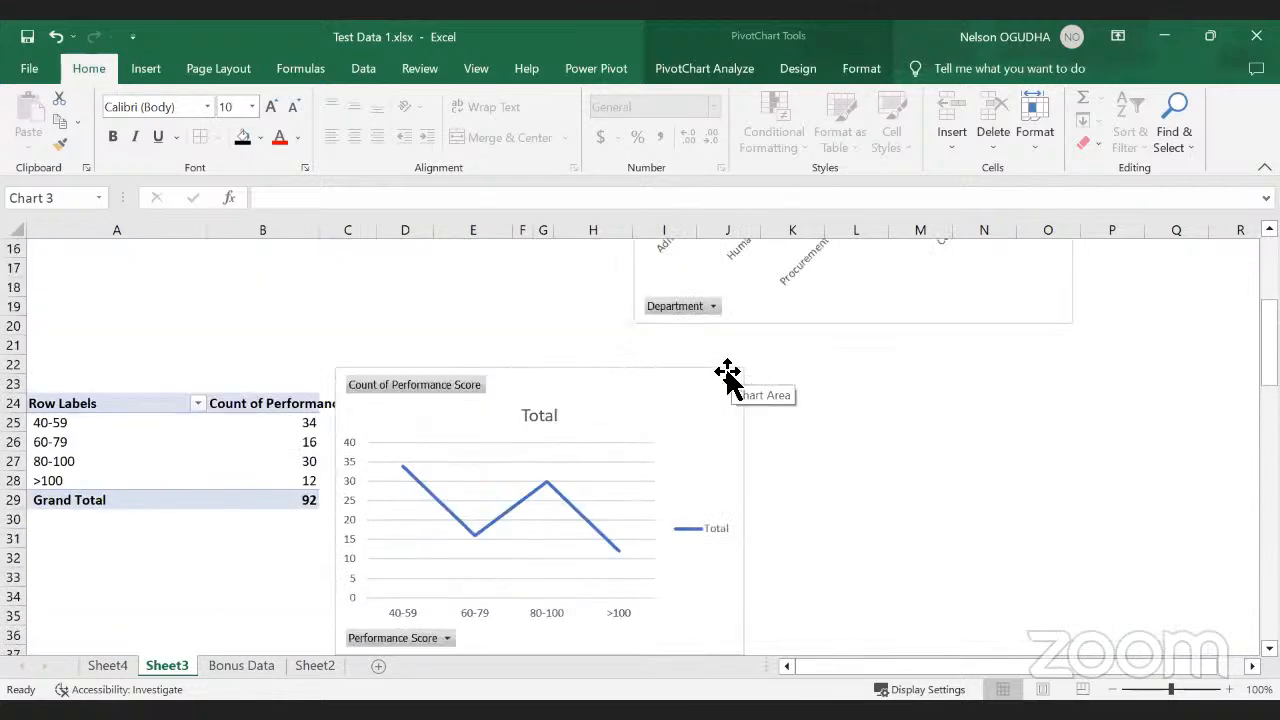
scroll(740, 360, up, 5)
scroll(777, 400, down, 16)
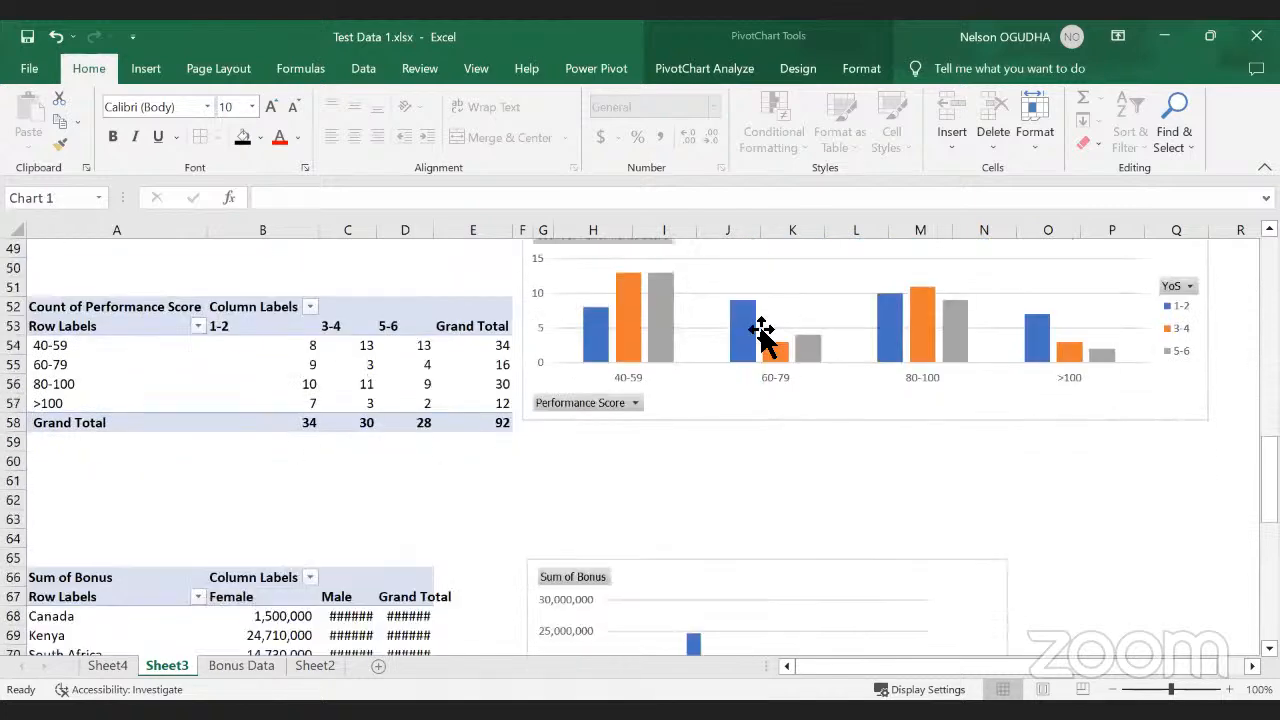
click(734, 403)
scroll(734, 410, up, 5)
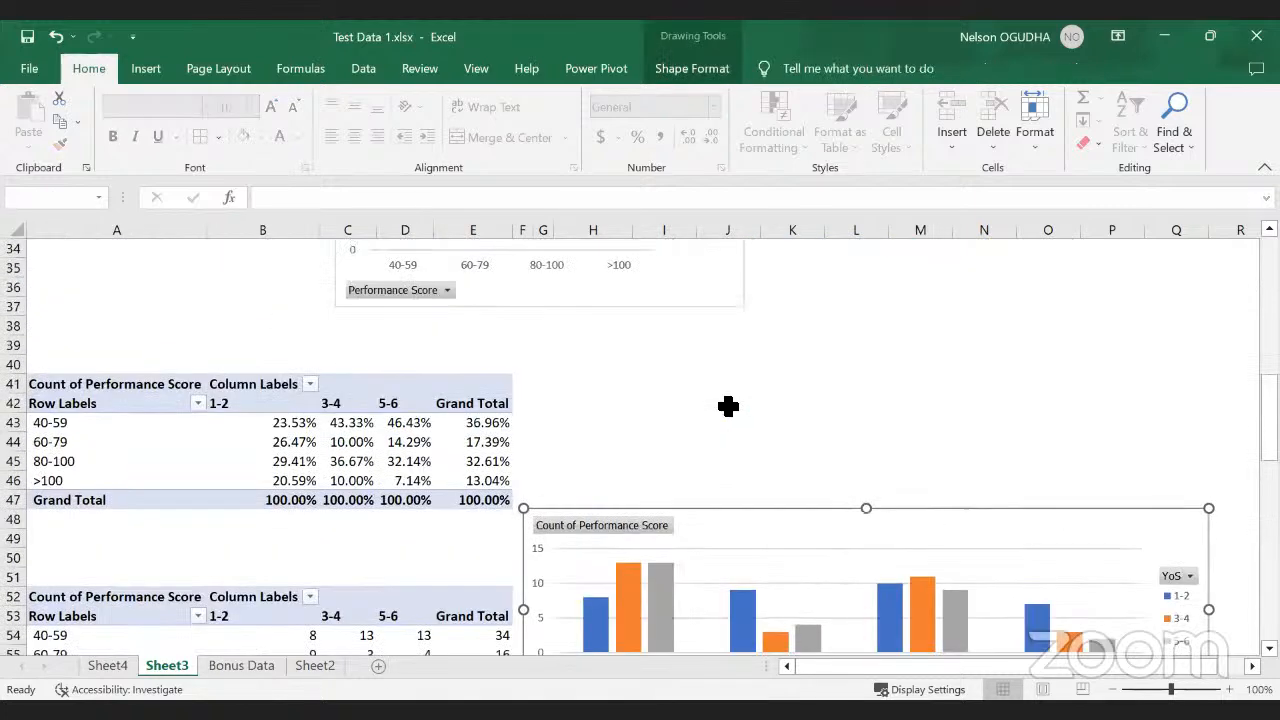
Step: Select the department bonus chart, the performance score line chart and the bonus by location and gender chart together, and copy them
scroll(730, 407, up, 6)
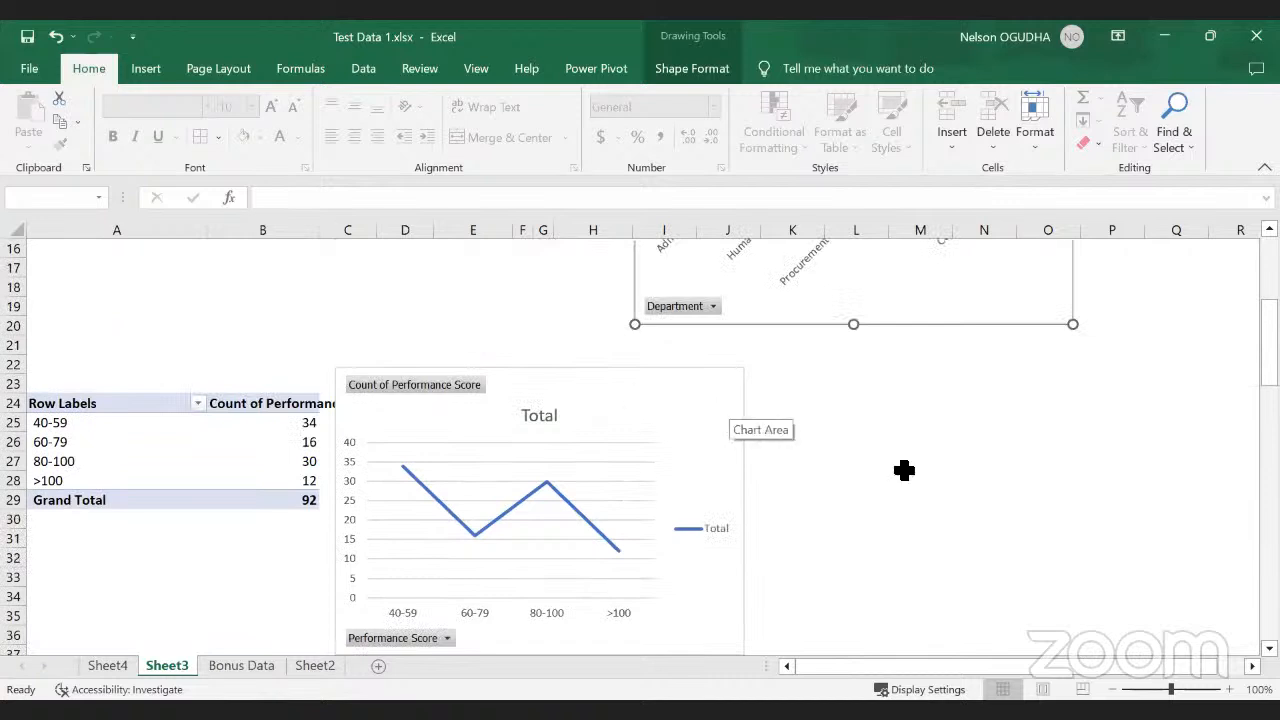
click(845, 458)
click(738, 372)
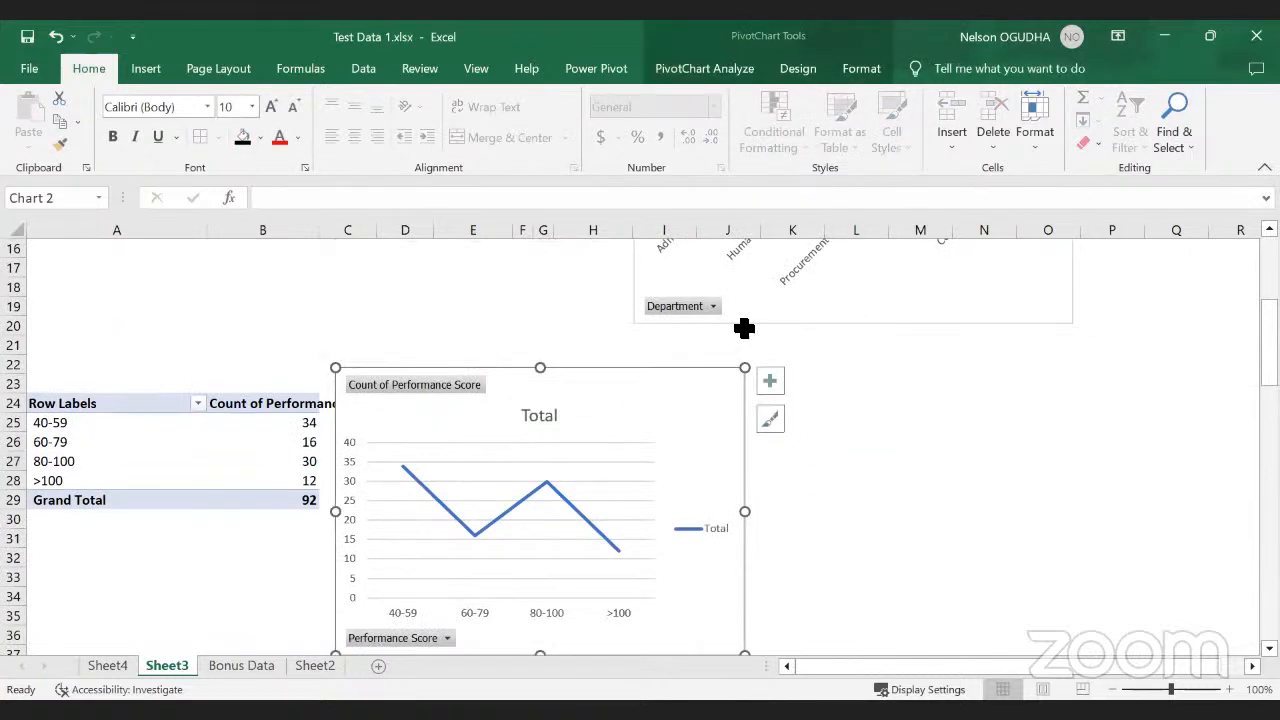
click(754, 368)
scroll(674, 440, down, 4)
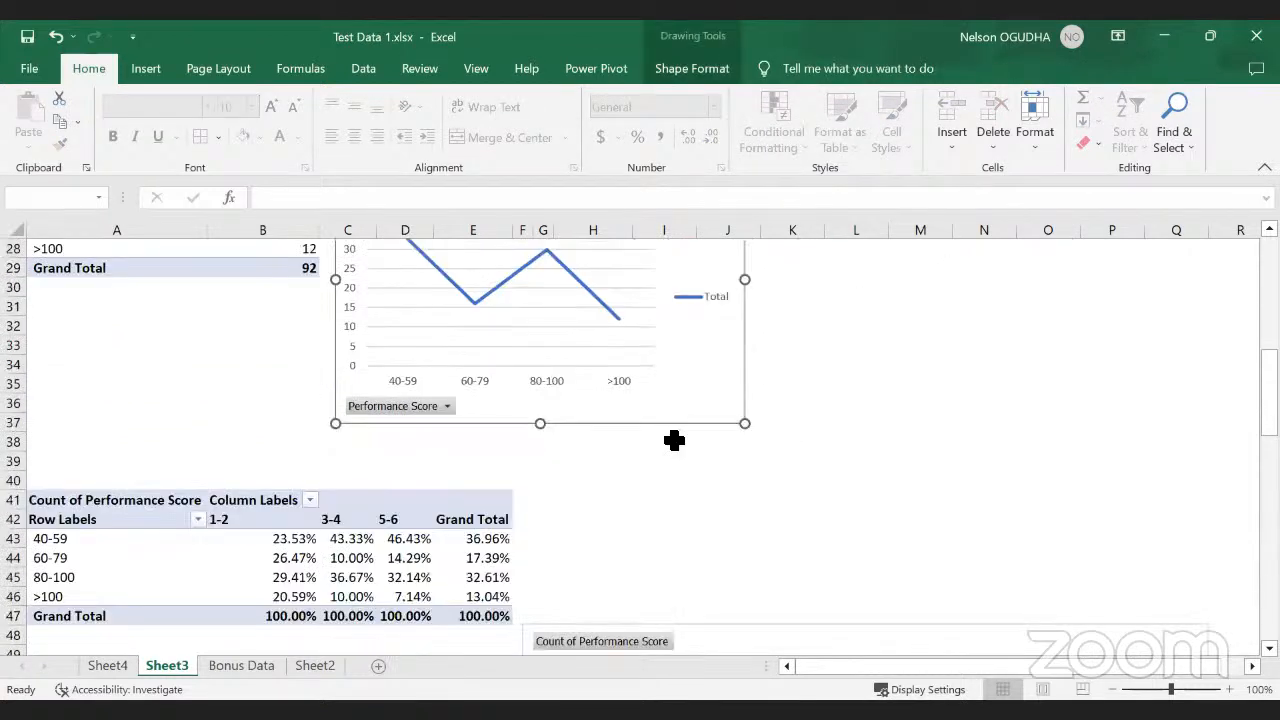
scroll(674, 440, down, 14)
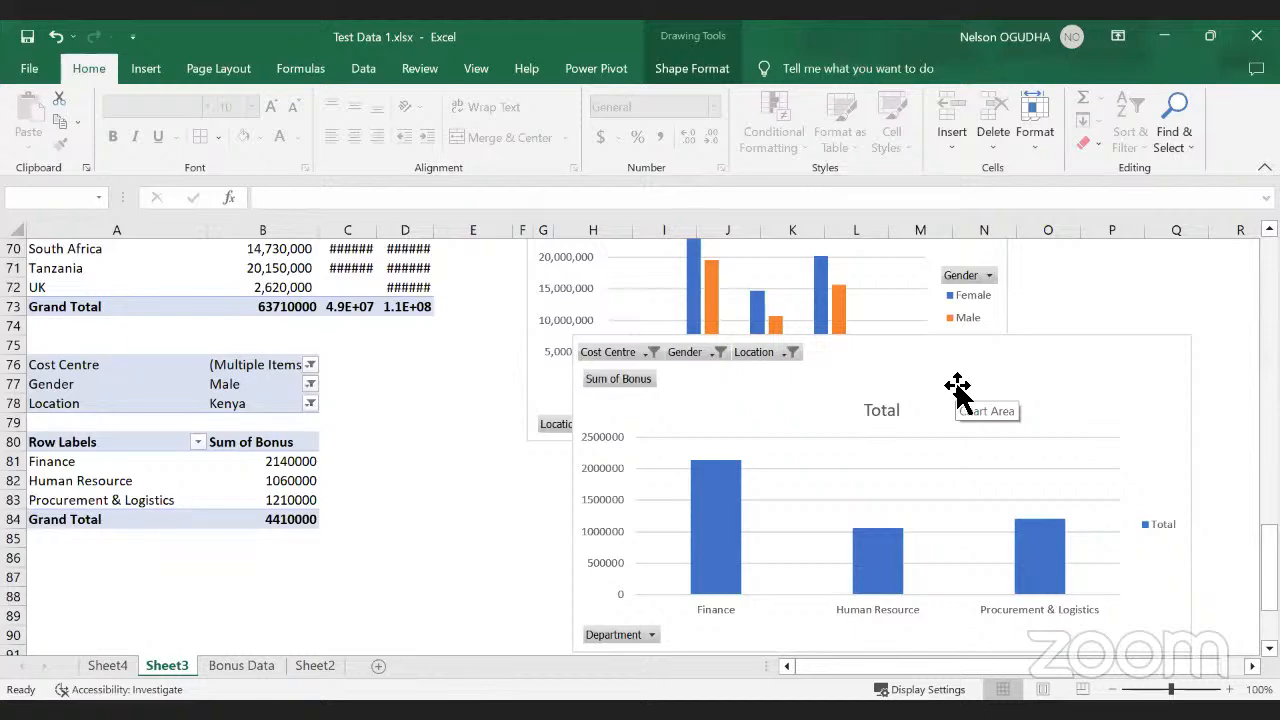
scroll(957, 390, down, 3)
scroll(908, 434, up, 5)
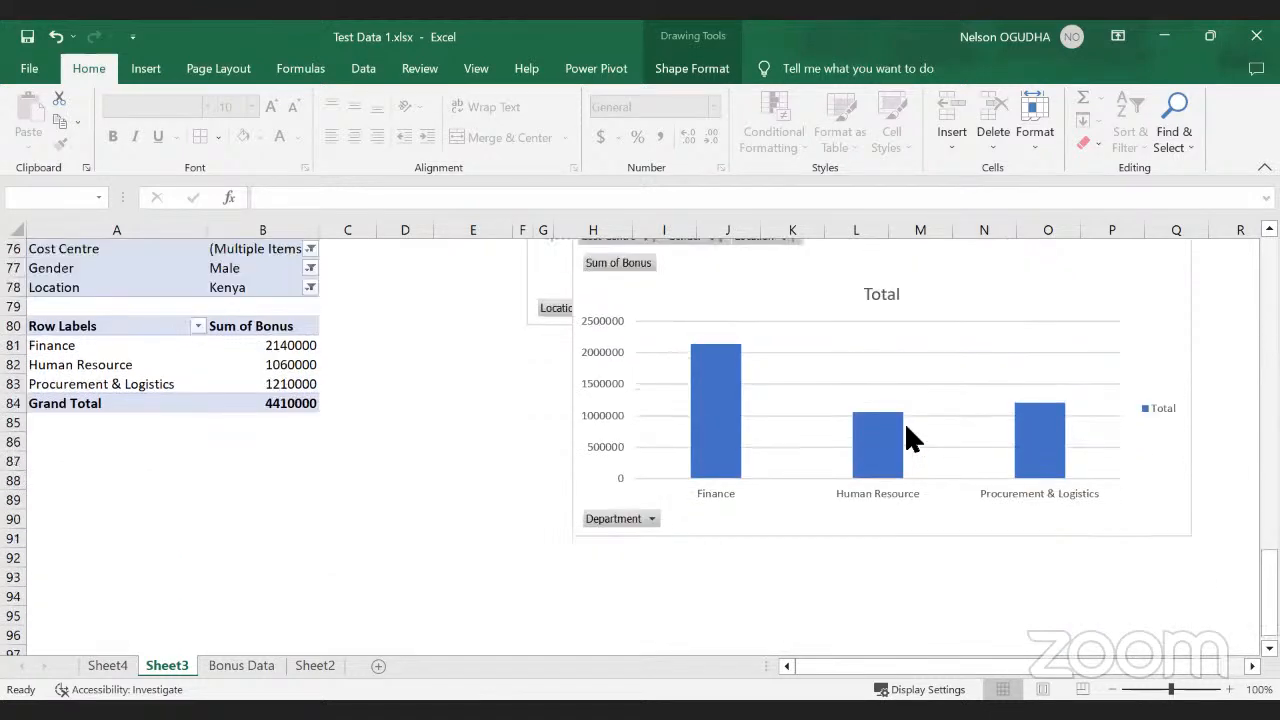
scroll(900, 440, up, 2)
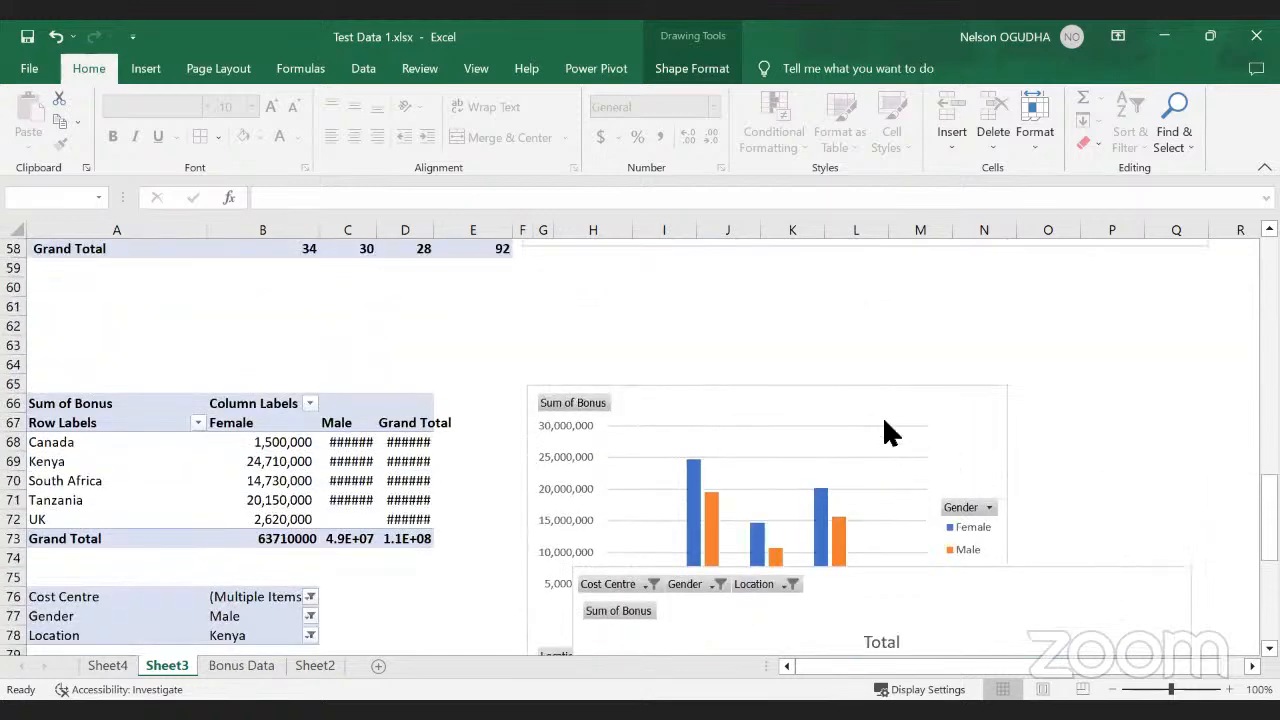
click(879, 393)
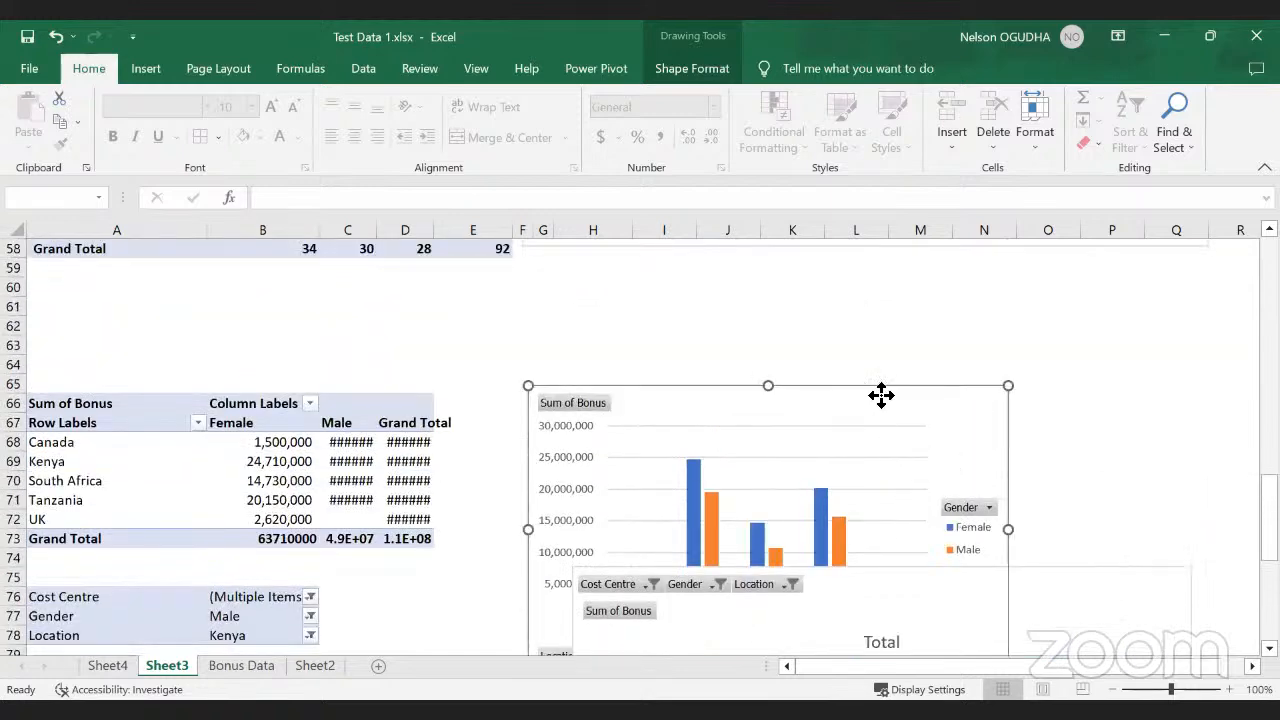
key(ctrl+c)
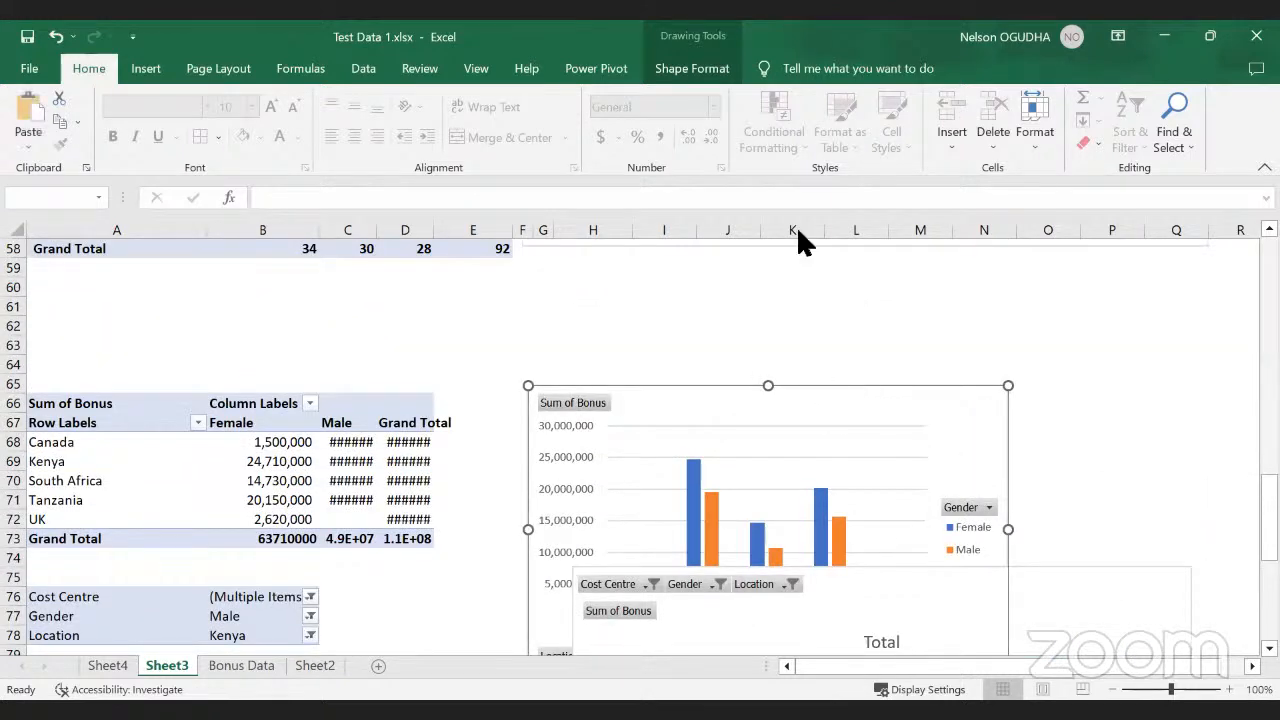
Step: Add a new worksheet and paste the three copied charts onto it
click(105, 665)
click(380, 666)
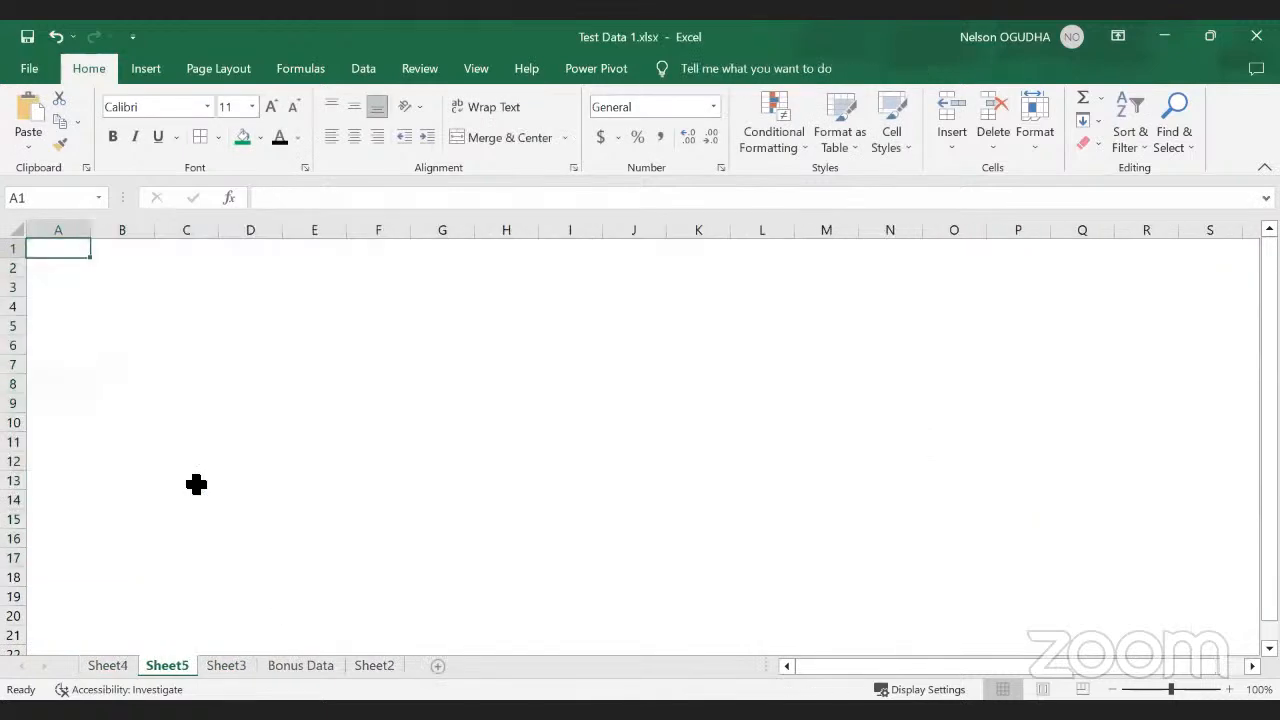
key(ctrl+v)
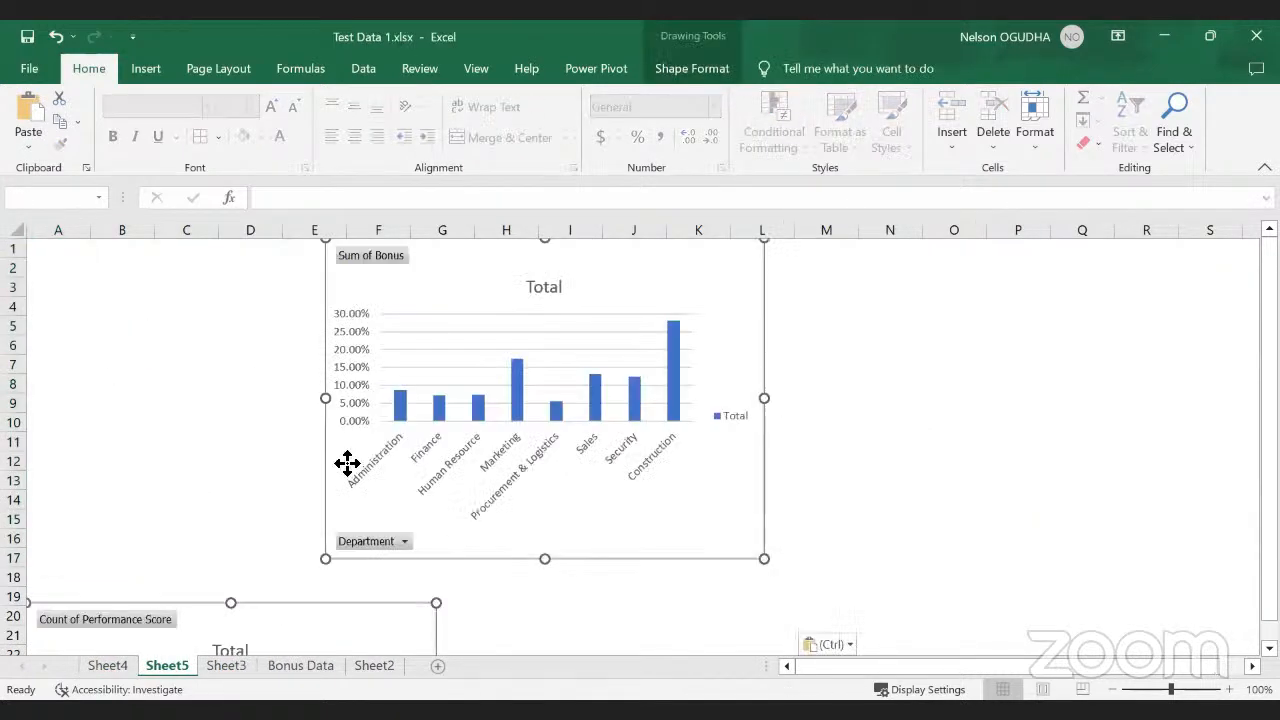
click(837, 506)
Step: Move the department bonus chart to the sheet's upper-left area starting at column B, shrink it, and place the line chart right beside it
drag(595, 547, 337, 563)
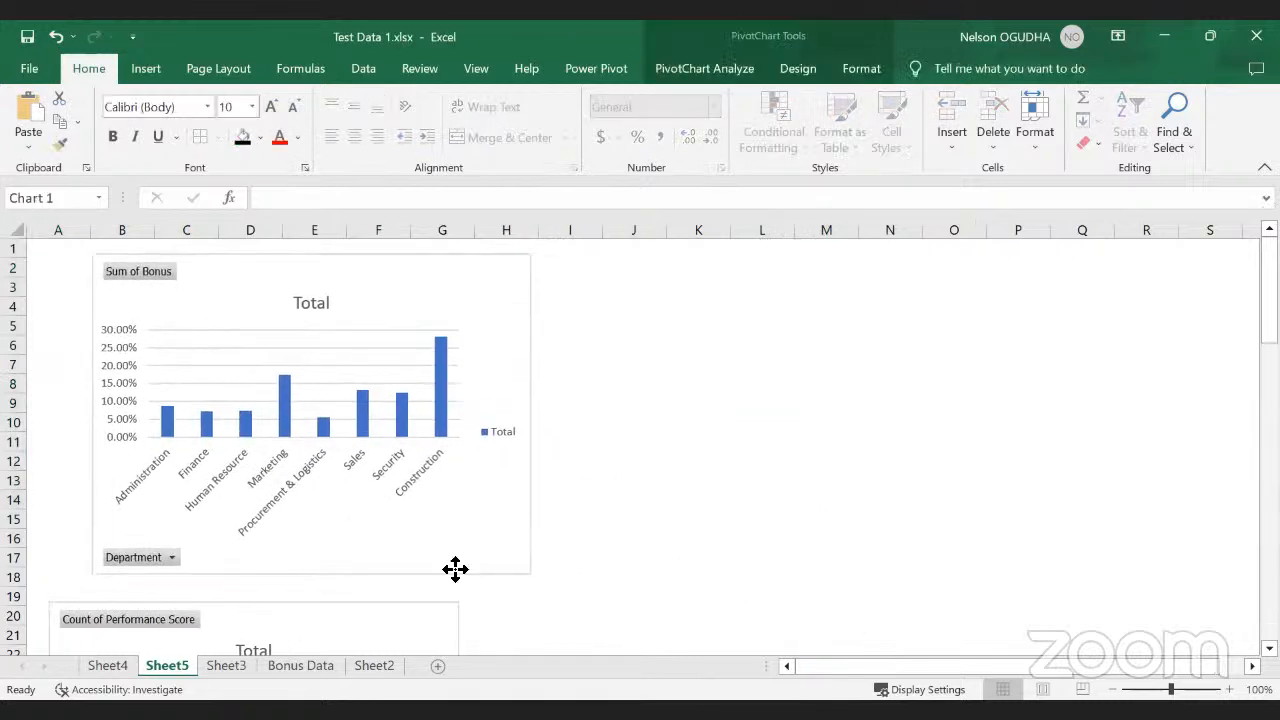
drag(531, 575, 497, 548)
drag(431, 613, 877, 266)
click(869, 363)
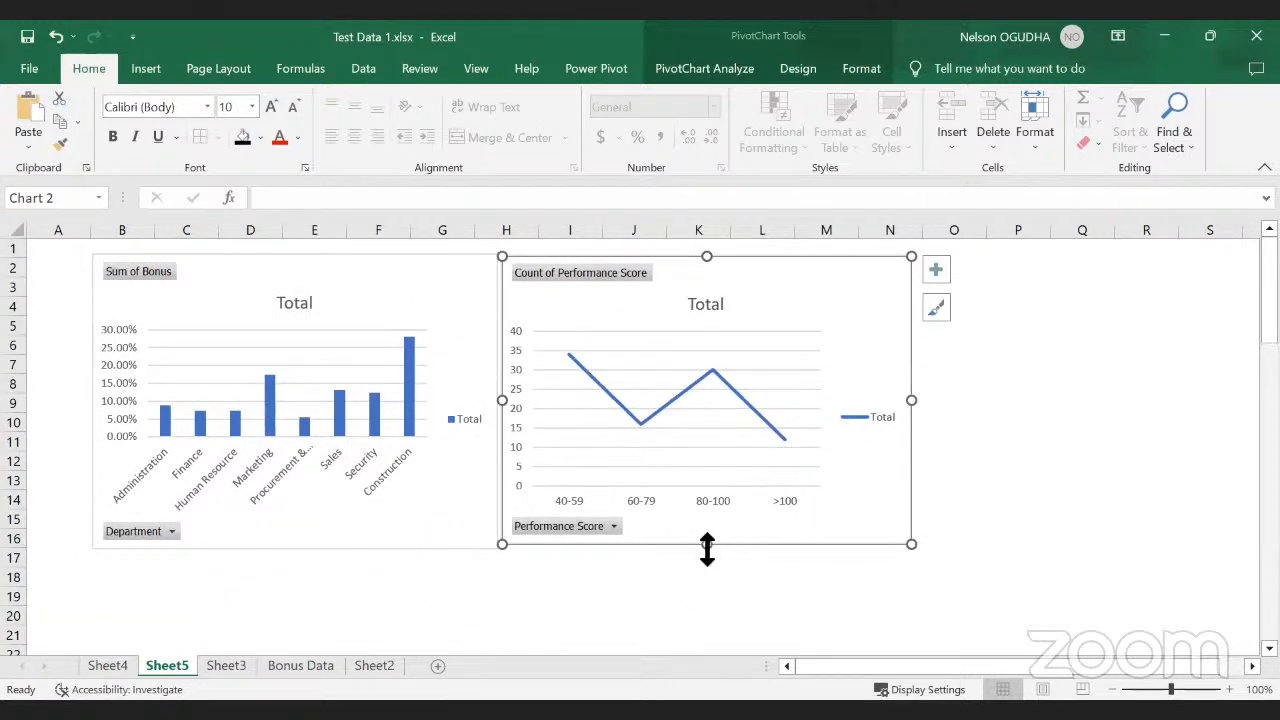
click(506, 597)
Step: Move the bonus by location and gender chart up the sheet until its upper edge is around row 16, near the other two charts
scroll(354, 605, down, 5)
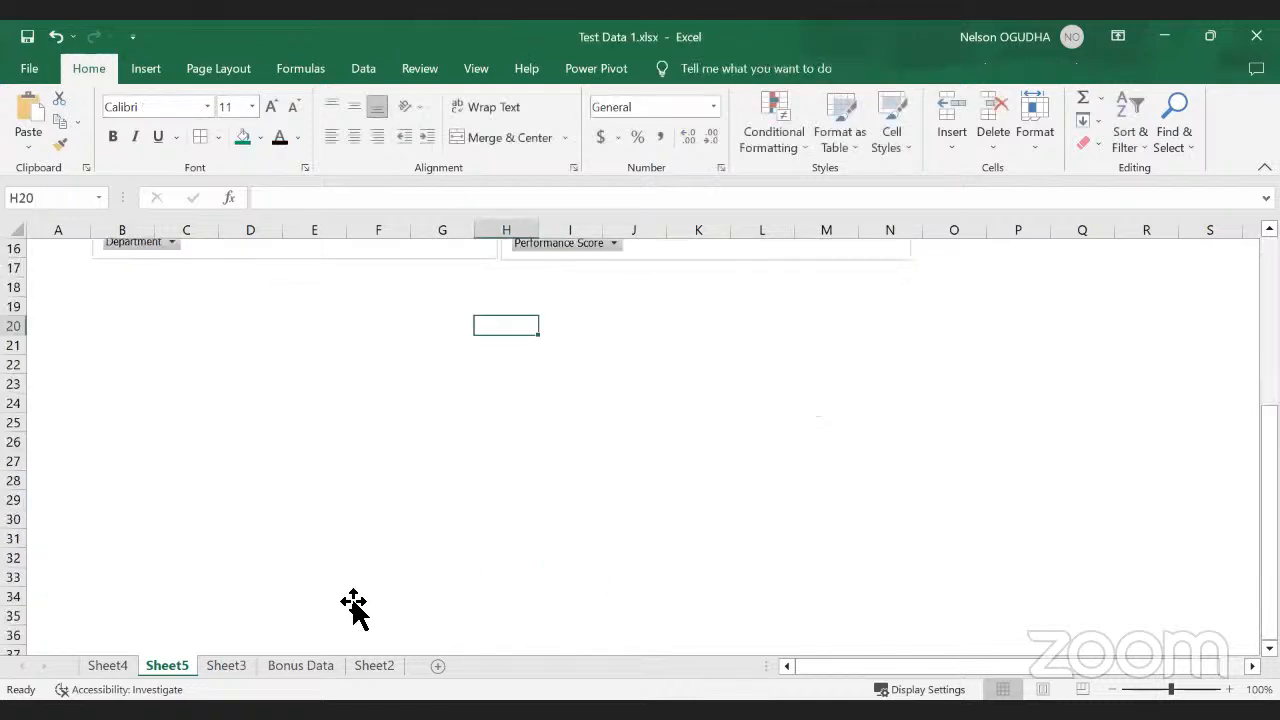
scroll(354, 605, down, 11)
drag(668, 412, 940, 300)
scroll(931, 517, down, 2)
drag(940, 494, 989, 270)
scroll(843, 541, up, 2)
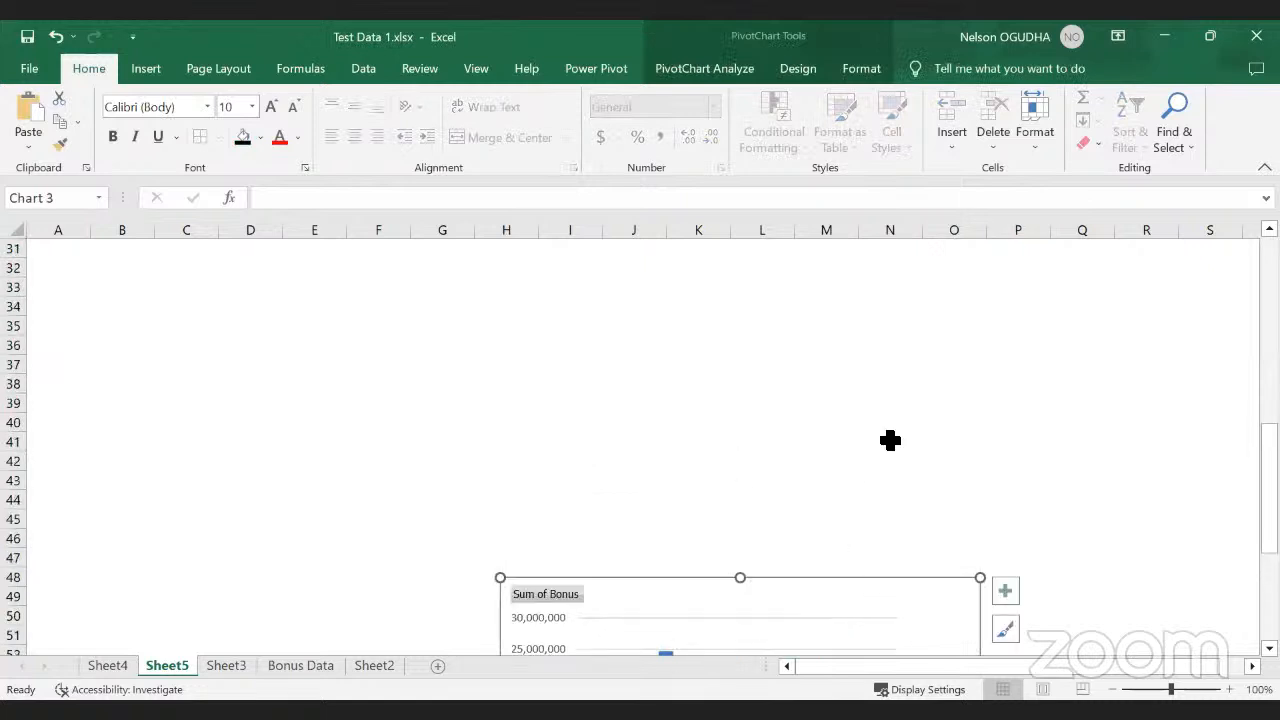
drag(890, 403, 890, 325)
drag(903, 603, 989, 277)
scroll(829, 580, up, 6)
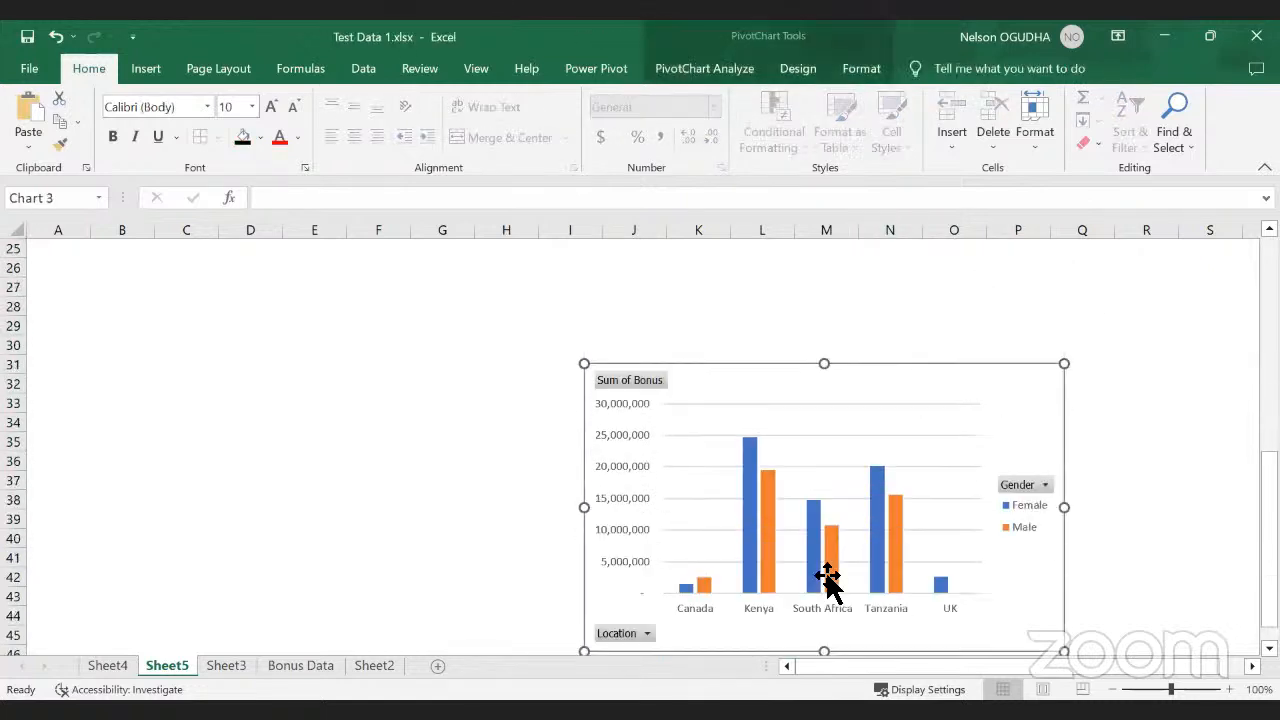
drag(971, 611, 989, 375)
scroll(977, 423, up, 4)
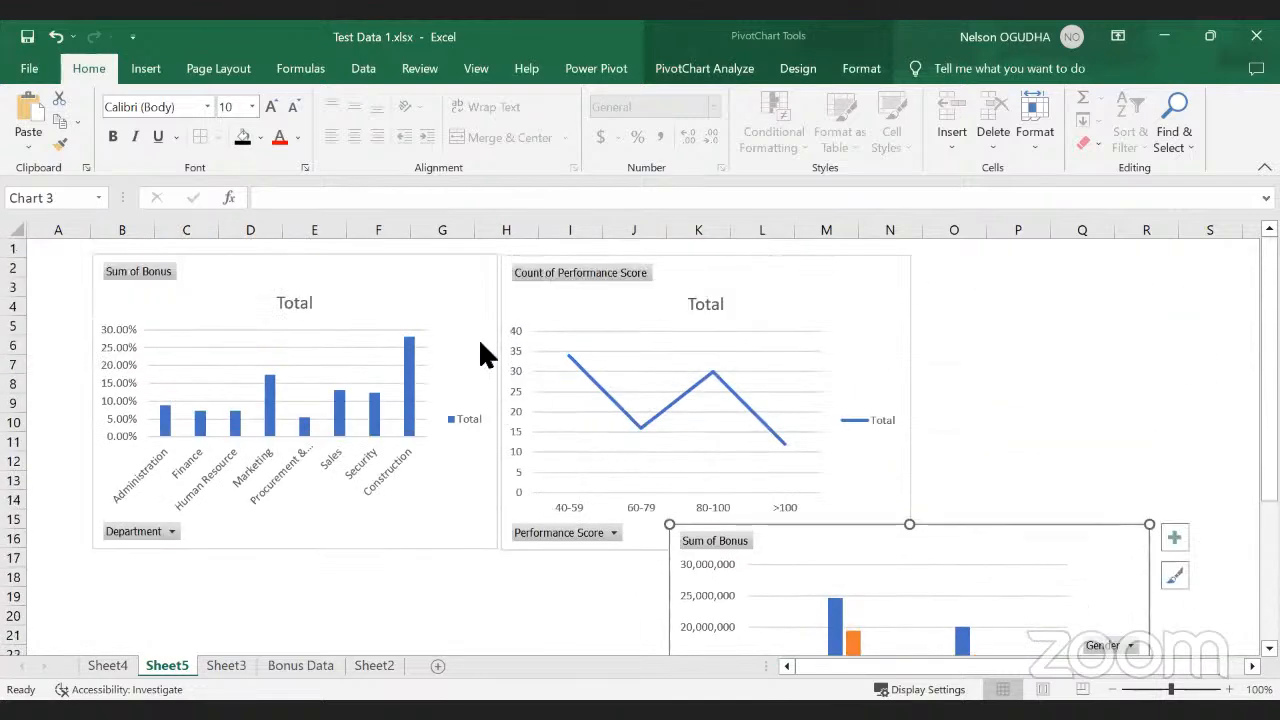
Step: Narrow the department bonus chart to end in column G and resize the line chart to span about columns H to M
click(499, 405)
drag(499, 405, 464, 406)
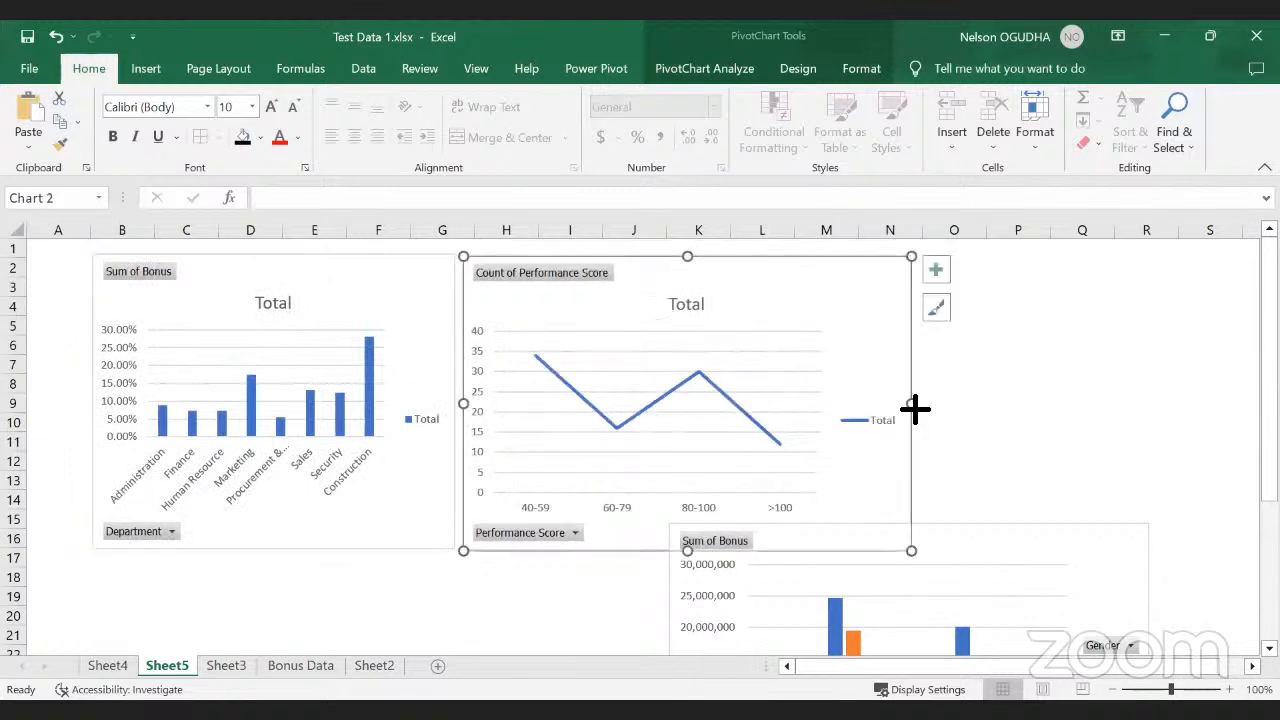
drag(912, 409, 839, 409)
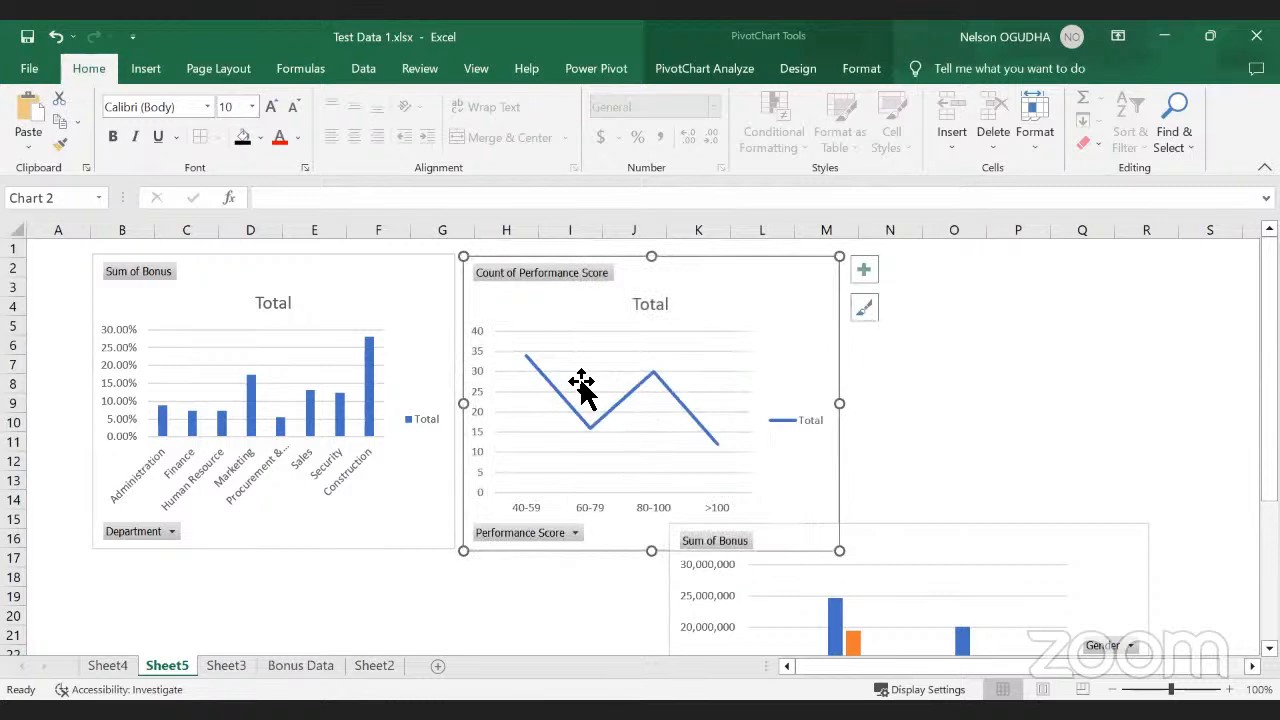
Step: Place the bonus by location and gender chart level with the others and narrow it to fit between the line chart and column S
drag(957, 543, 1090, 292)
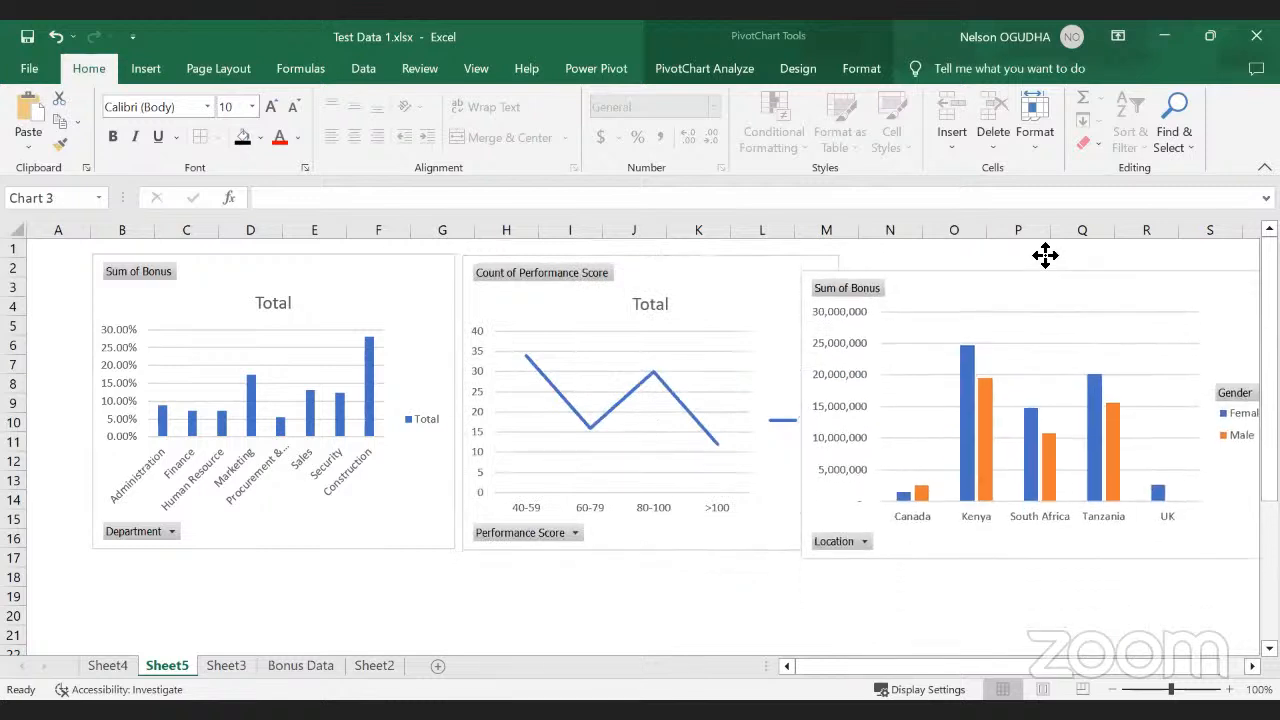
drag(1045, 255, 1008, 280)
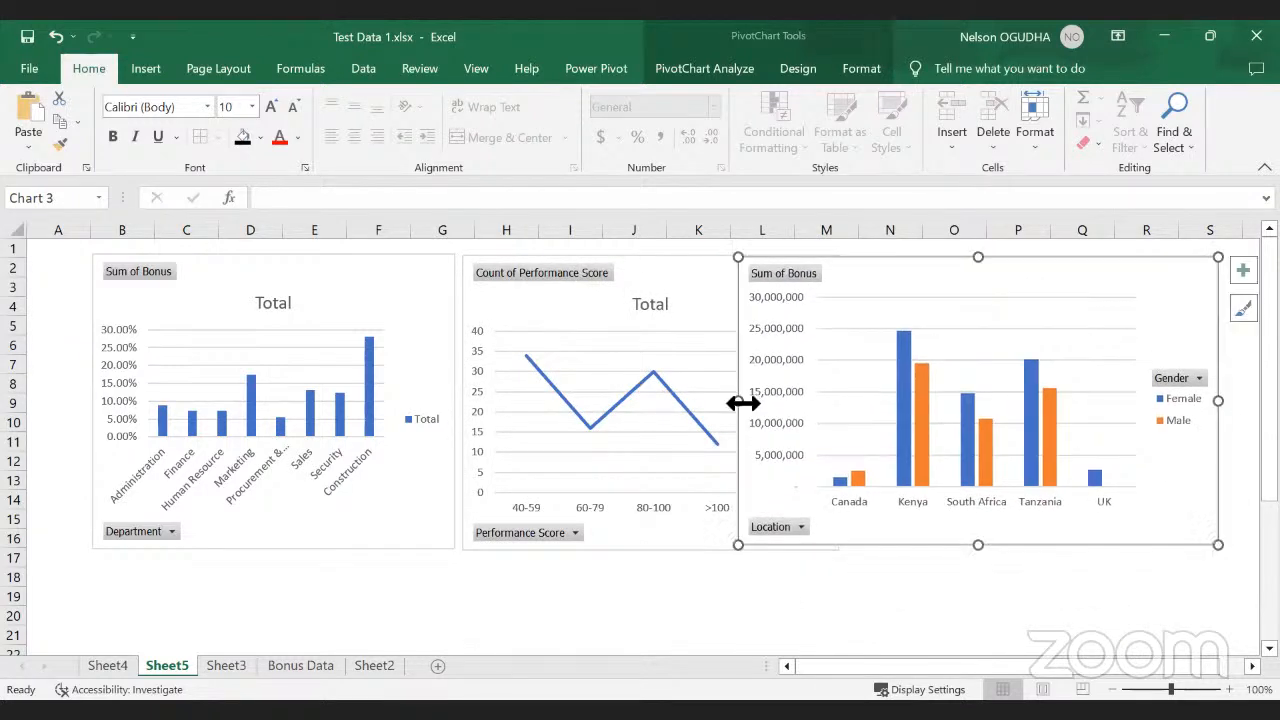
drag(743, 403, 849, 400)
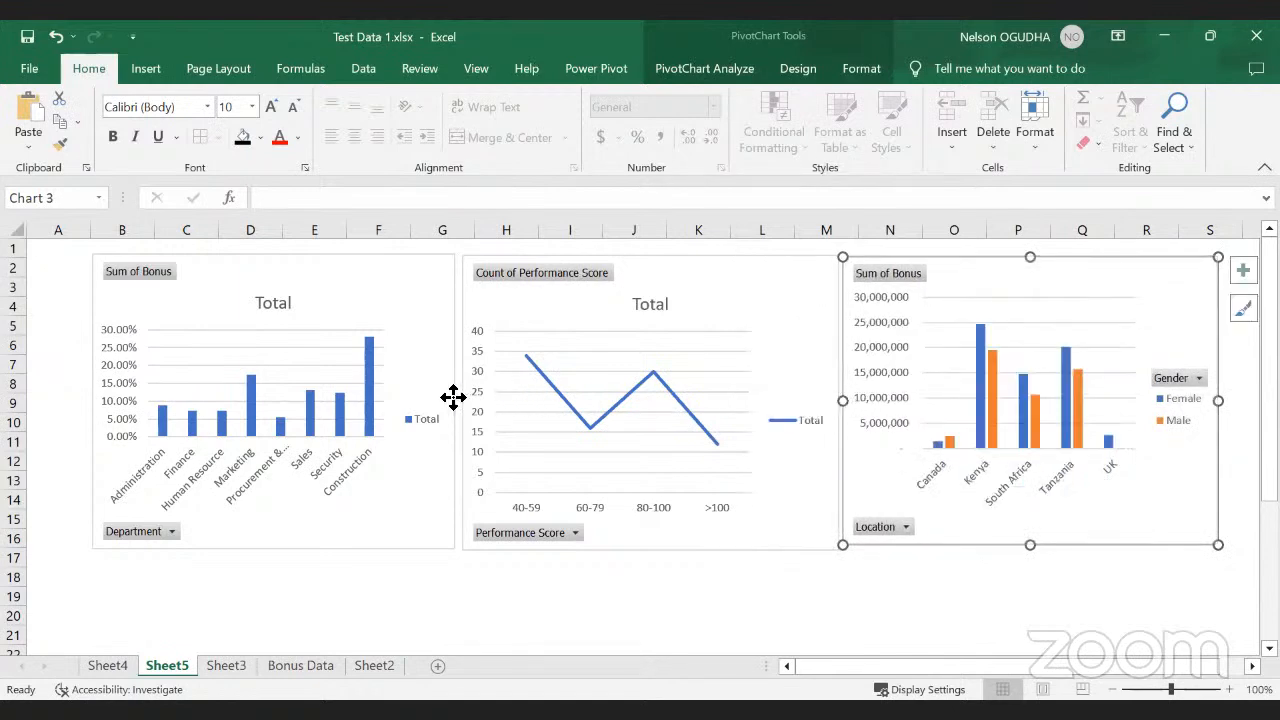
Step: Fine-tune the widths of the three charts so they sit in one row with small gaps between them
mouse_move(452, 401)
mouse_down()
mouse_move(463, 409)
mouse_move(424, 408)
mouse_move(443, 420)
mouse_move(434, 412)
mouse_up()
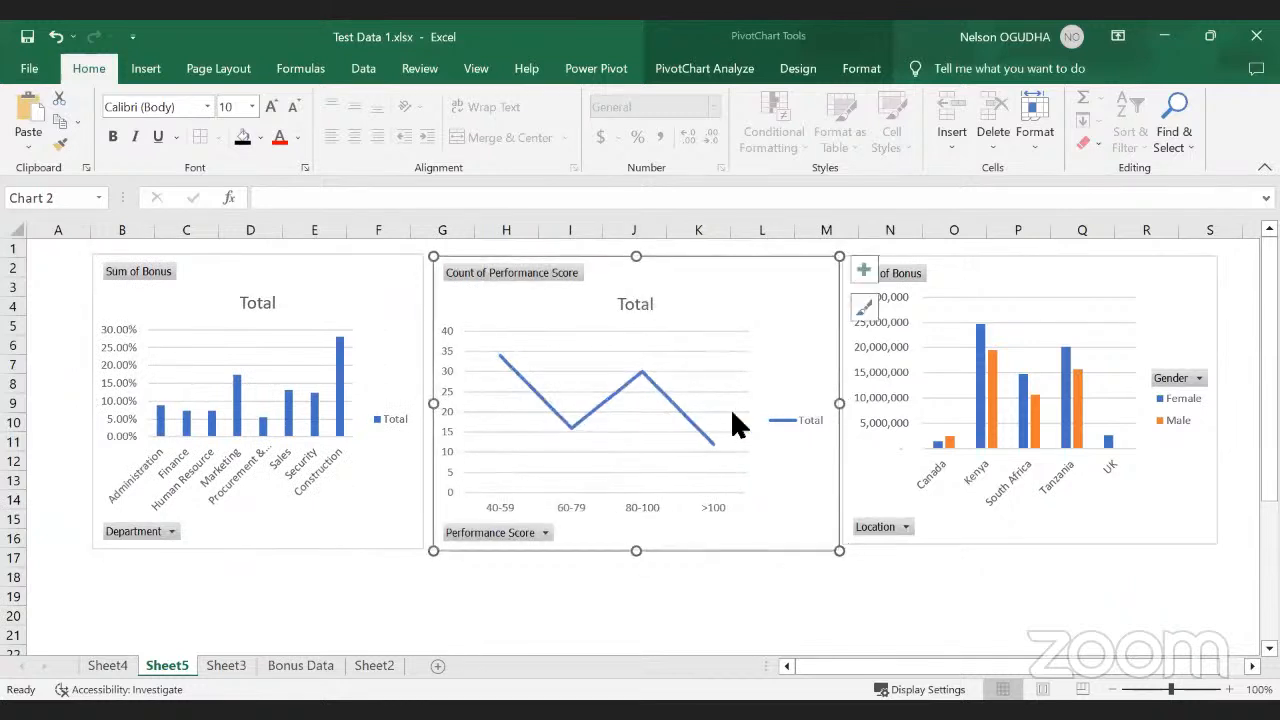
mouse_move(846, 406)
mouse_down()
mouse_move(818, 411)
mouse_move(829, 403)
mouse_up()
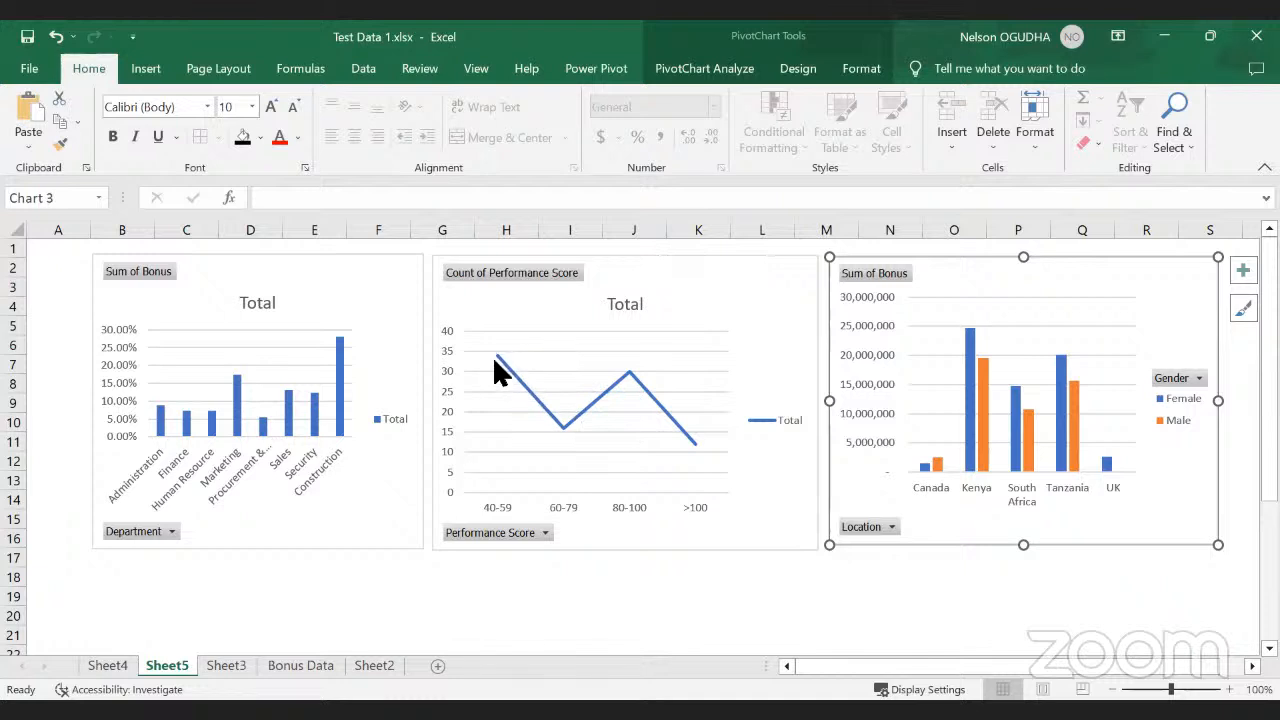
mouse_move(494, 358)
mouse_move(575, 430)
Step: Change the department bonus chart's title to "No of Employees/Dept" and close the title formatting options
double_click(272, 306)
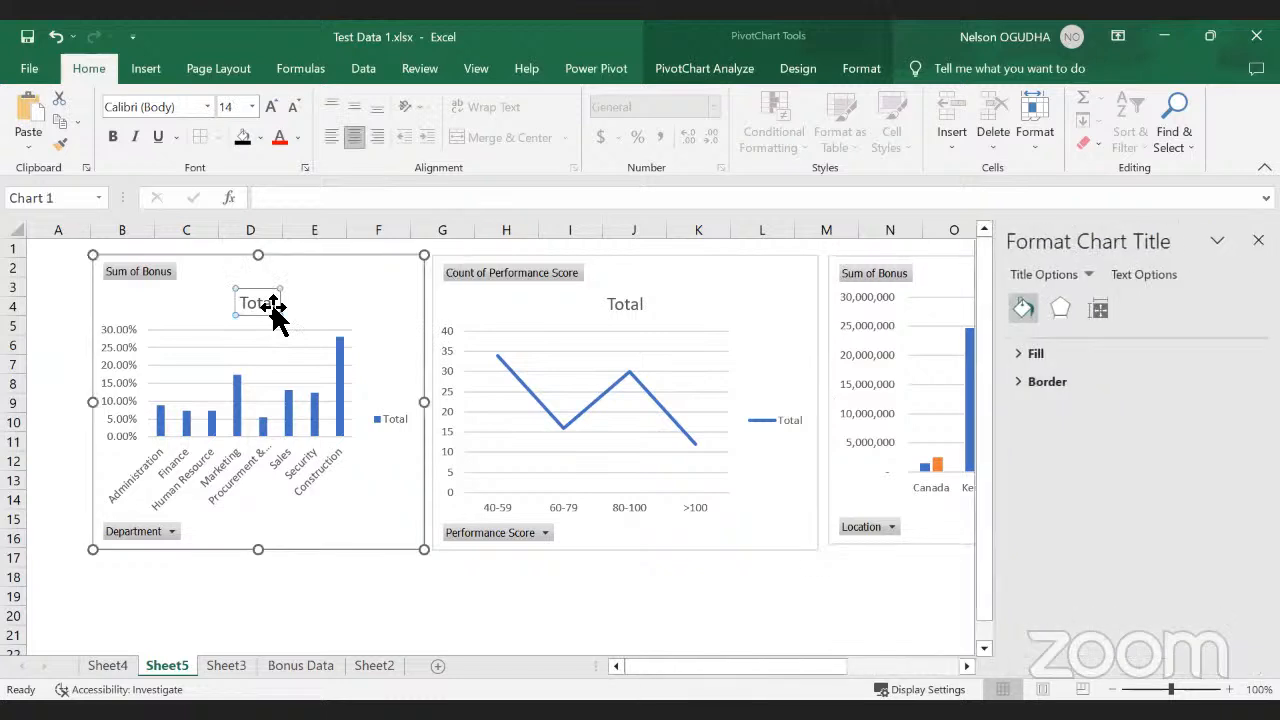
double_click(270, 305)
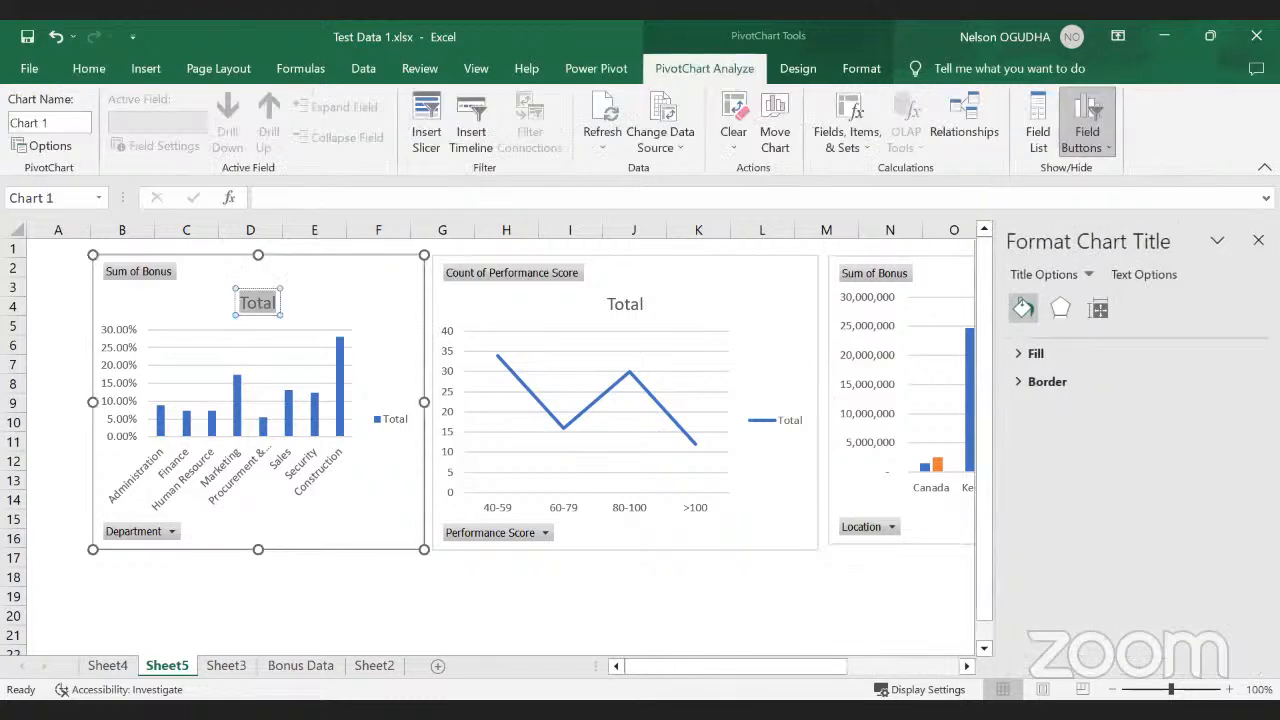
click(1258, 240)
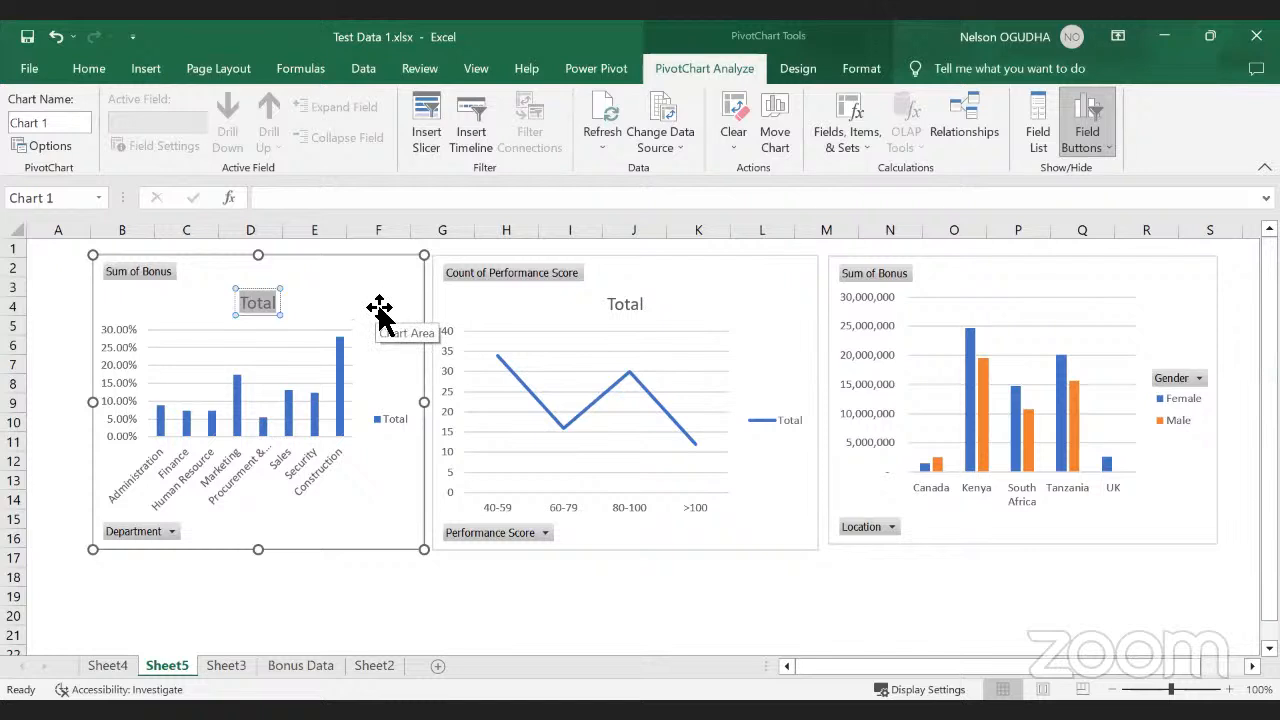
text(No o)
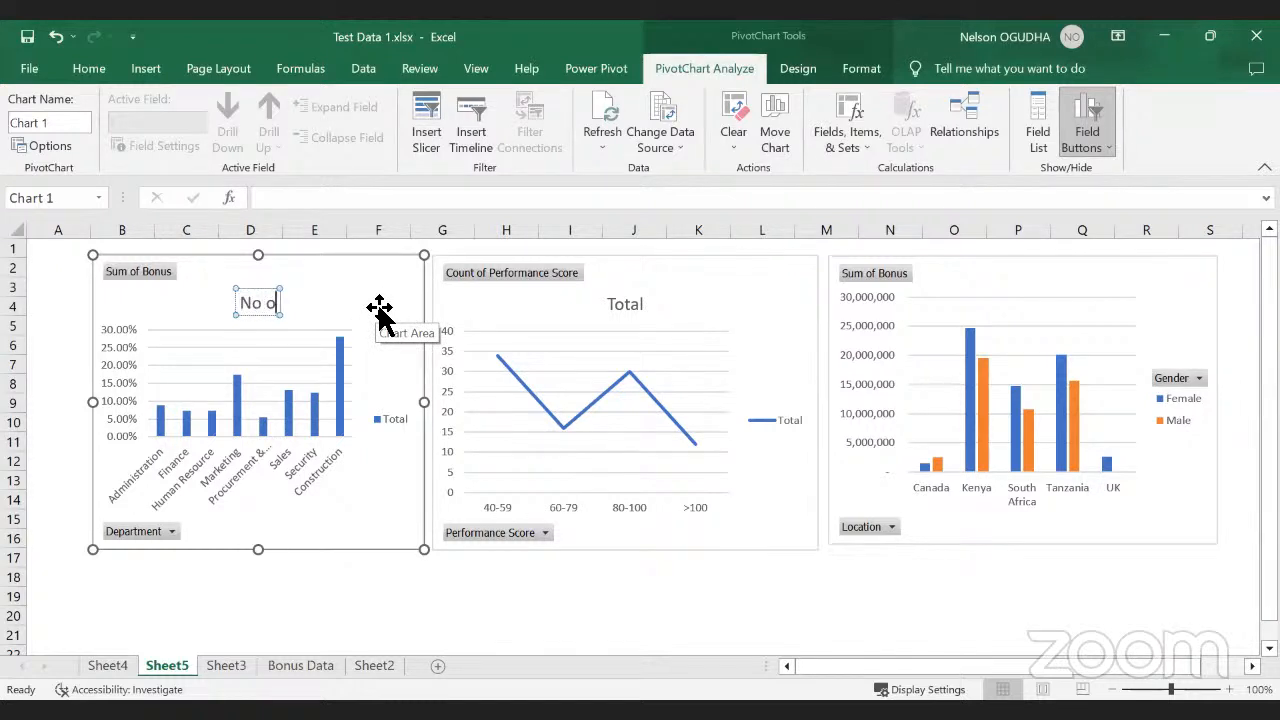
text(f EMployee)
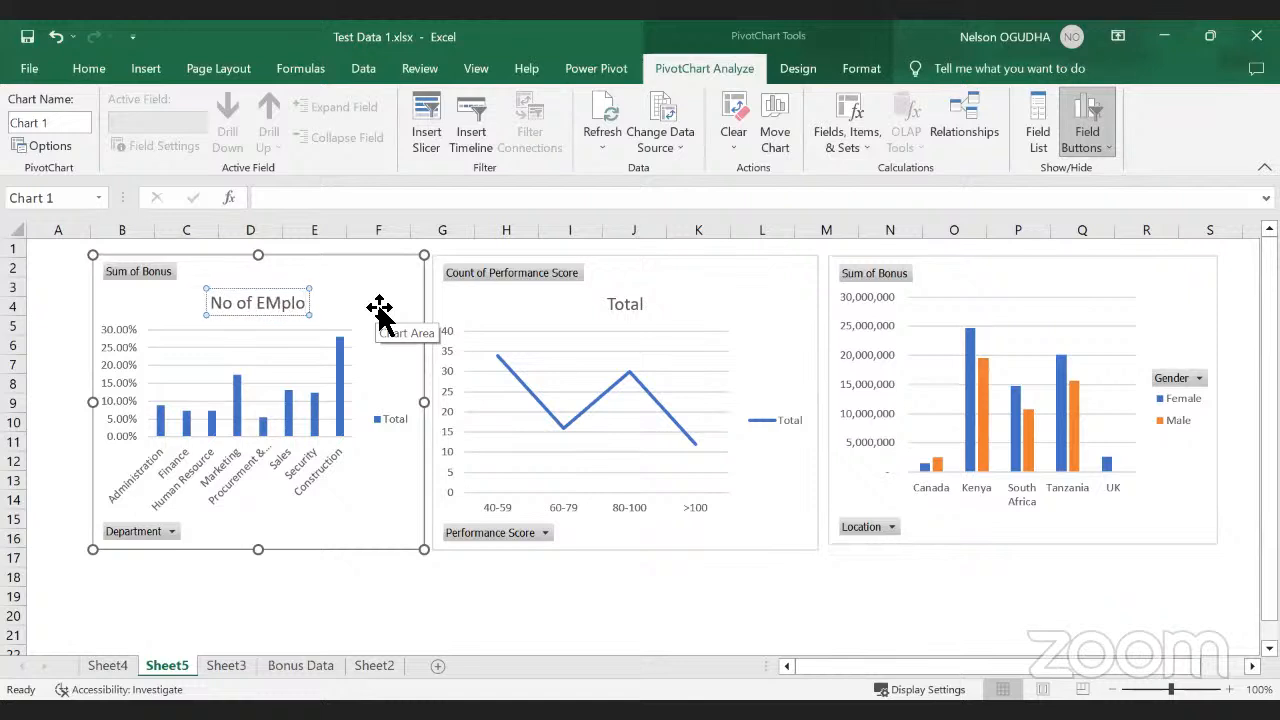
key(BackSpace)
key(BackSpace)
key(BackSpace)
key(BackSpace)
key(BackSpace)
key(BackSpace)
key(BackSpace)
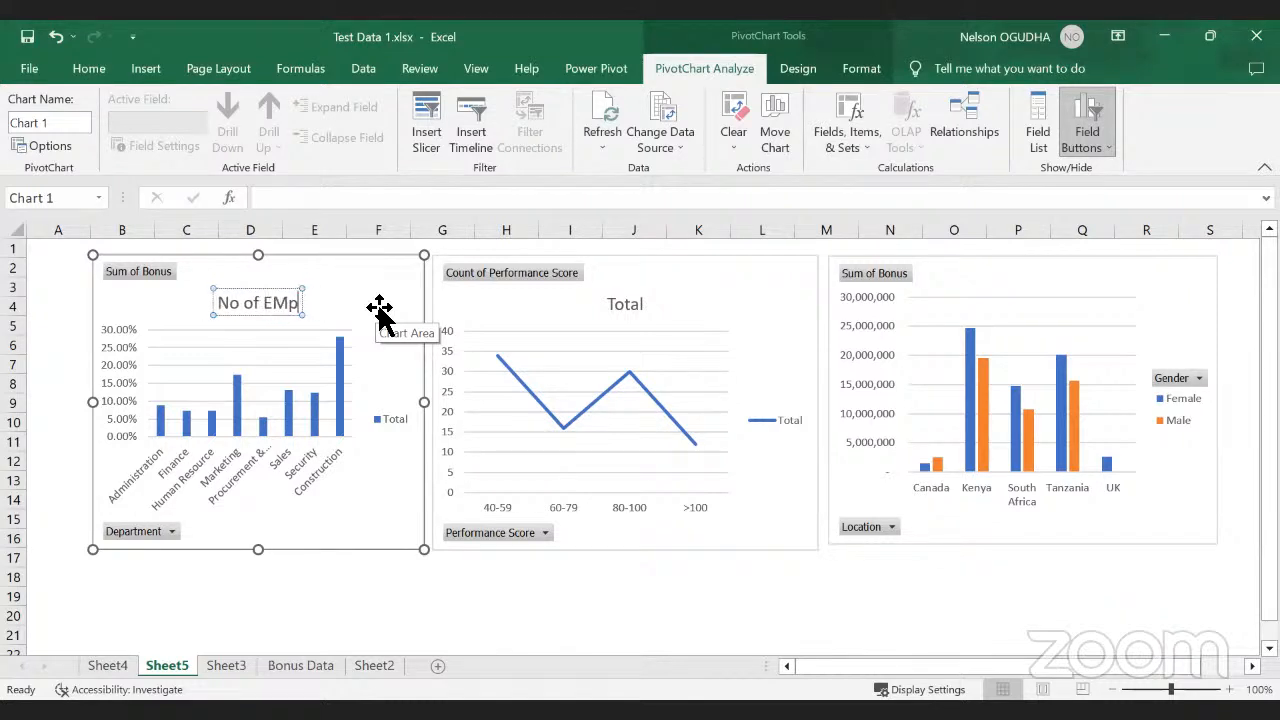
text(mploy)
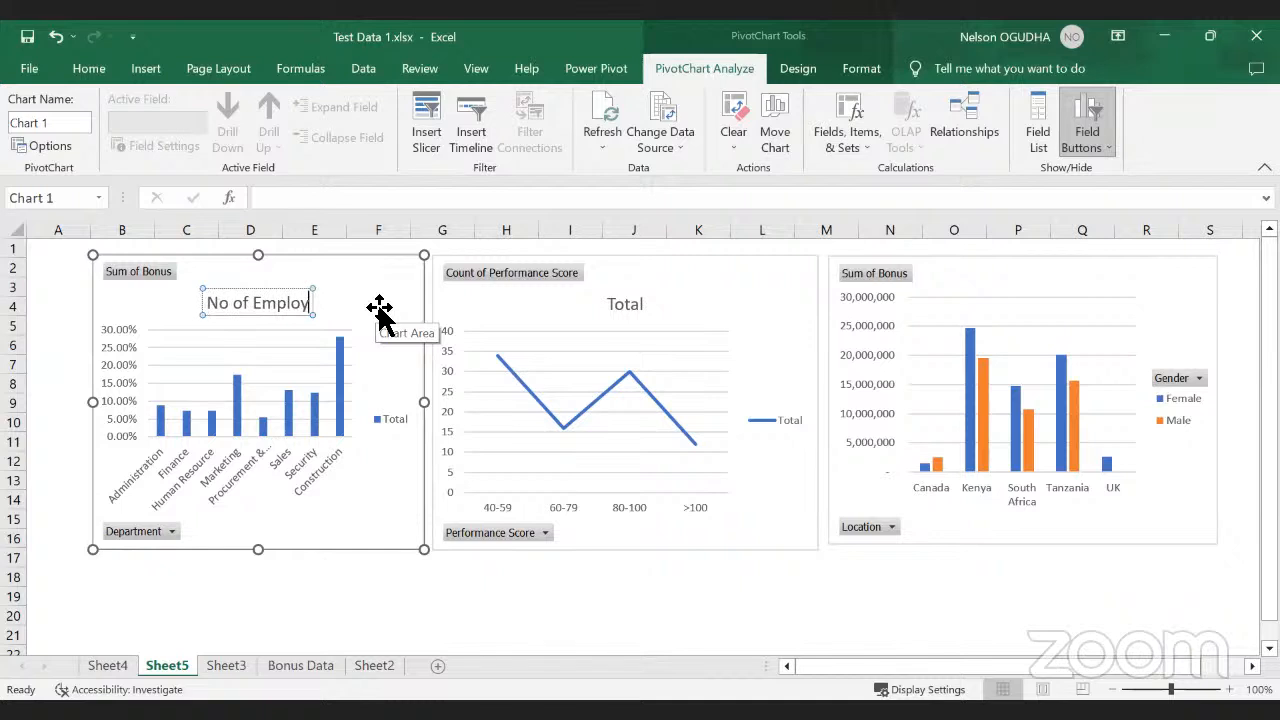
text(ees/Dept)
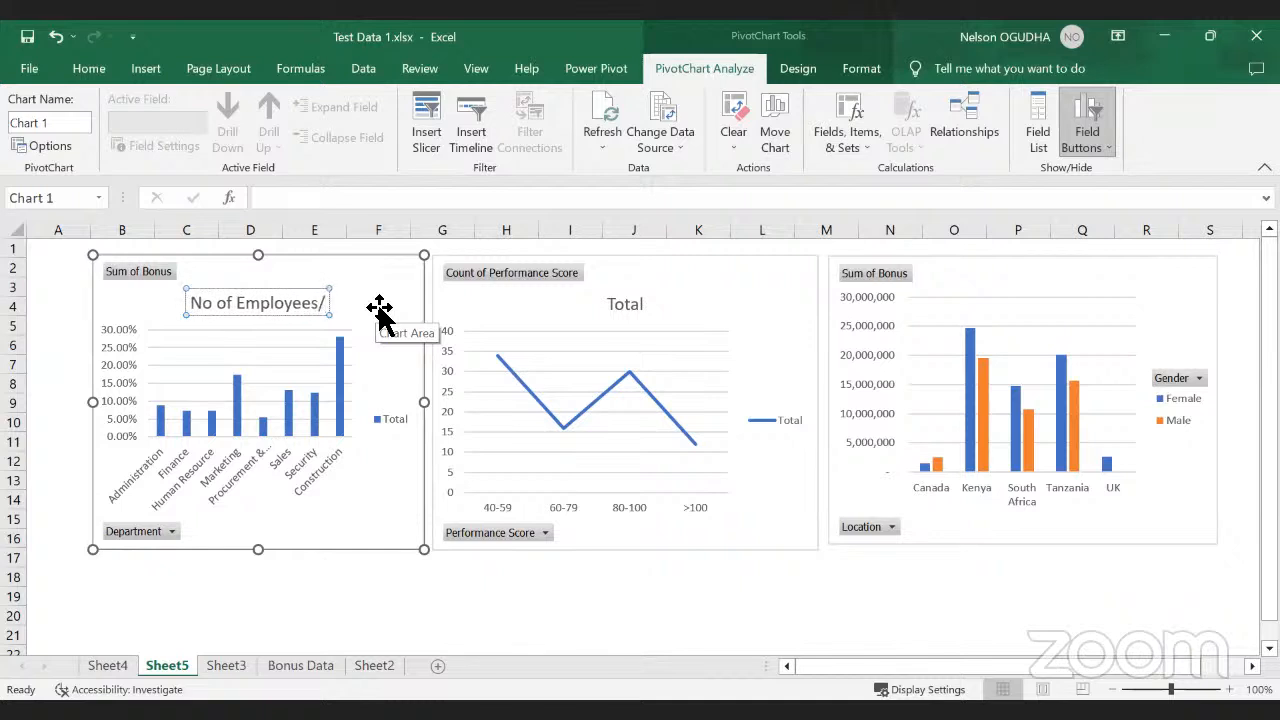
Step: Change the performance score line chart's title to "Performance Distribution" and close the title formatting options
double_click(628, 301)
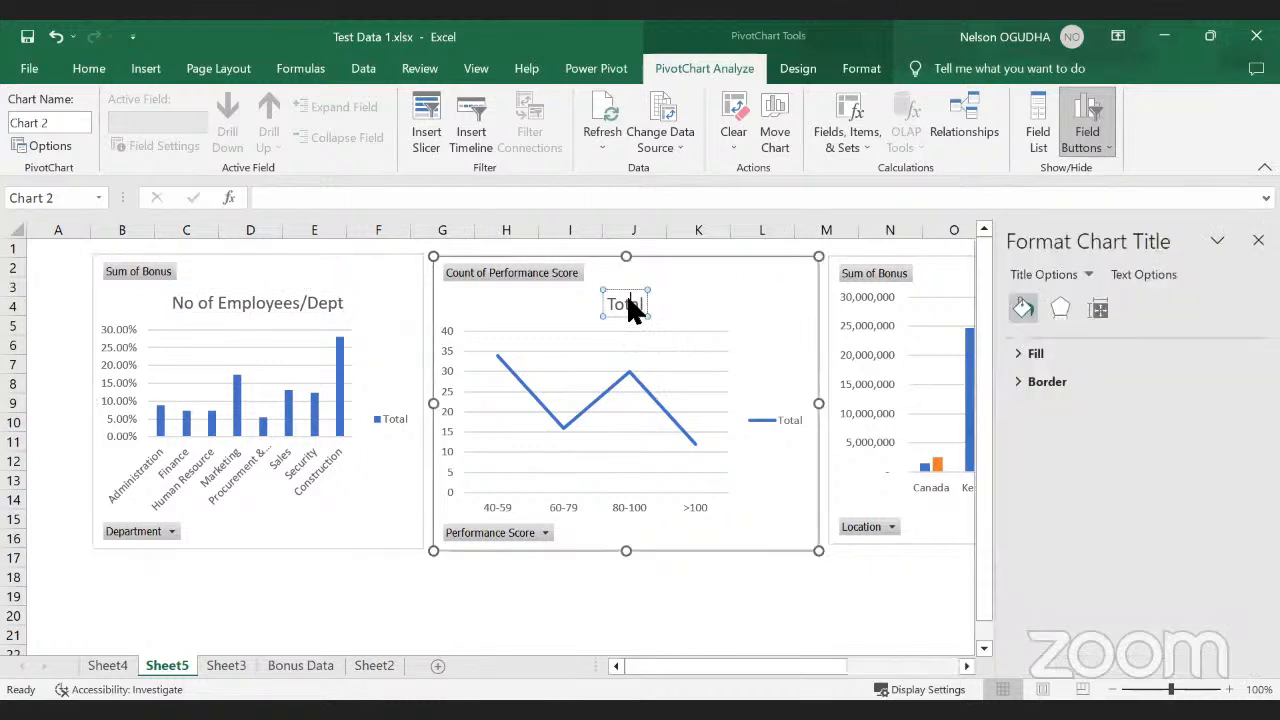
double_click(629, 301)
text(Performanc)
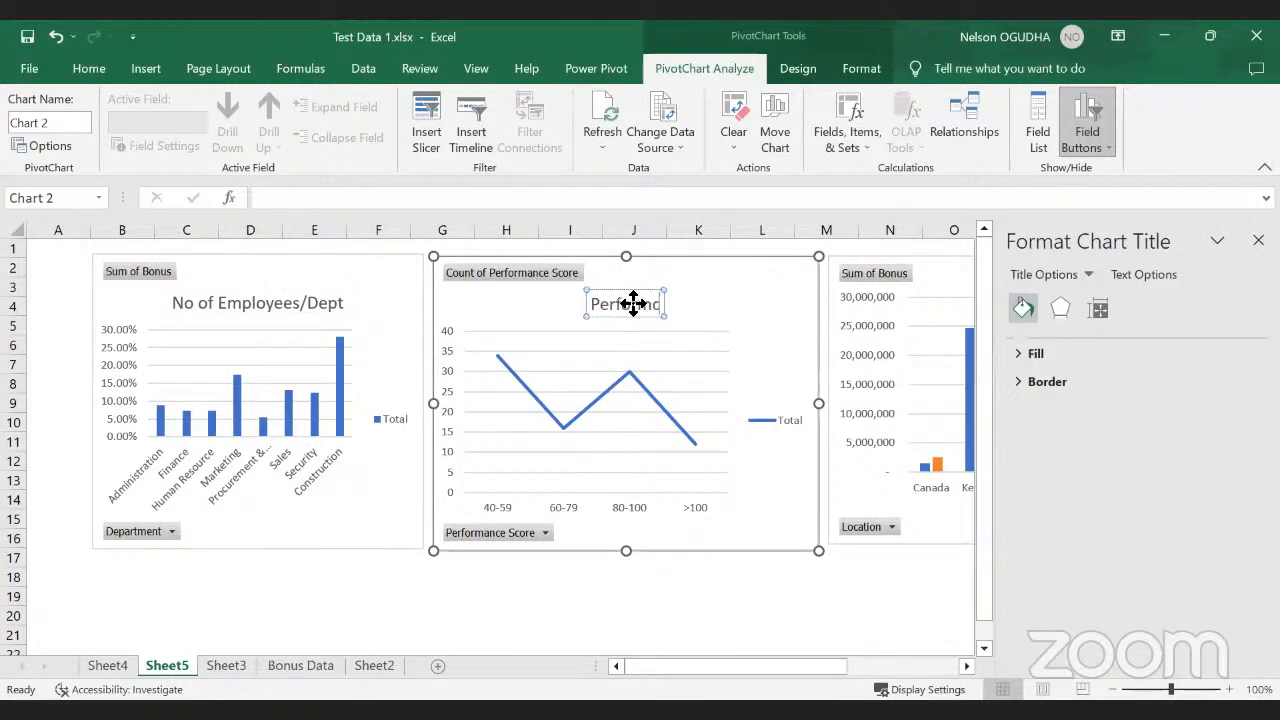
text(e)
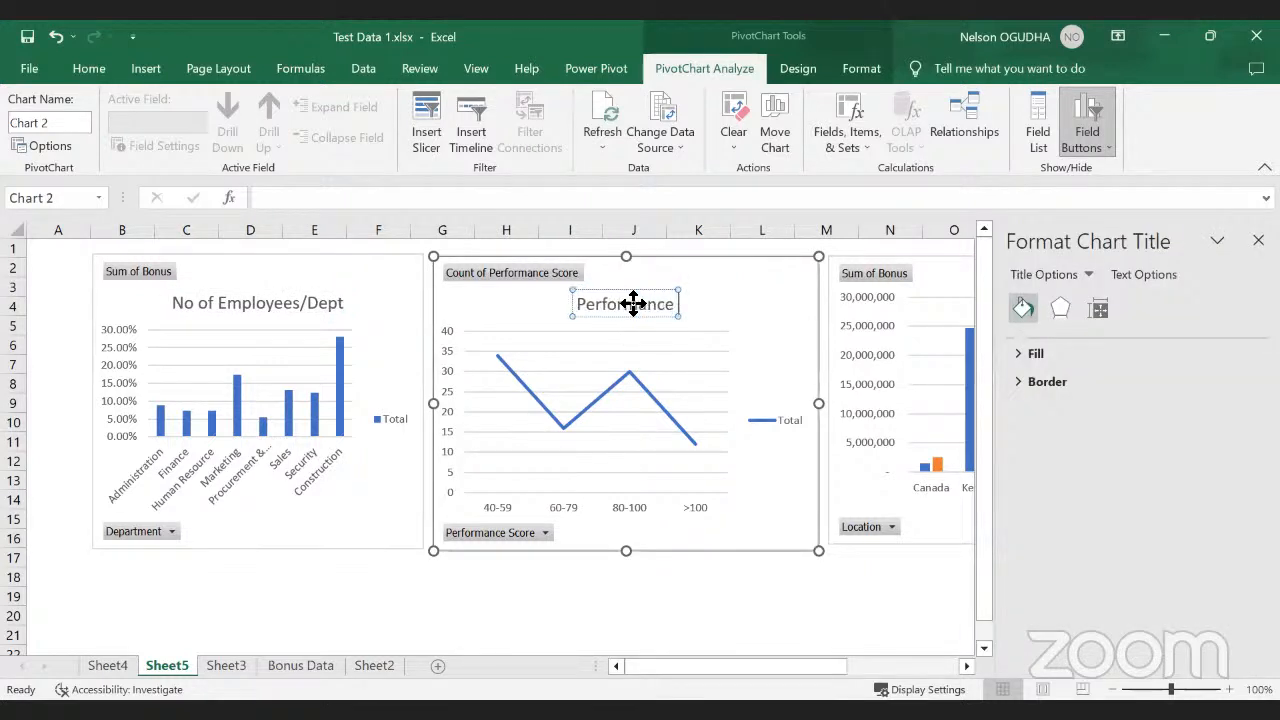
text( Distri)
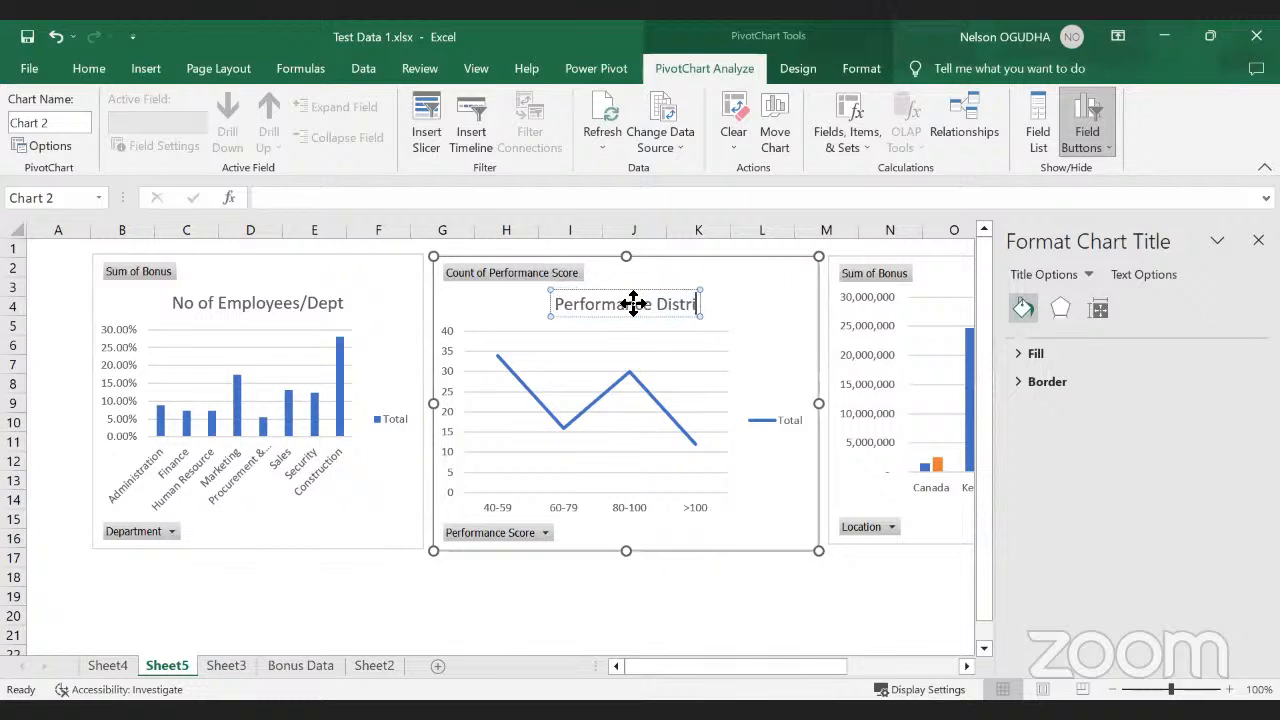
text(bution)
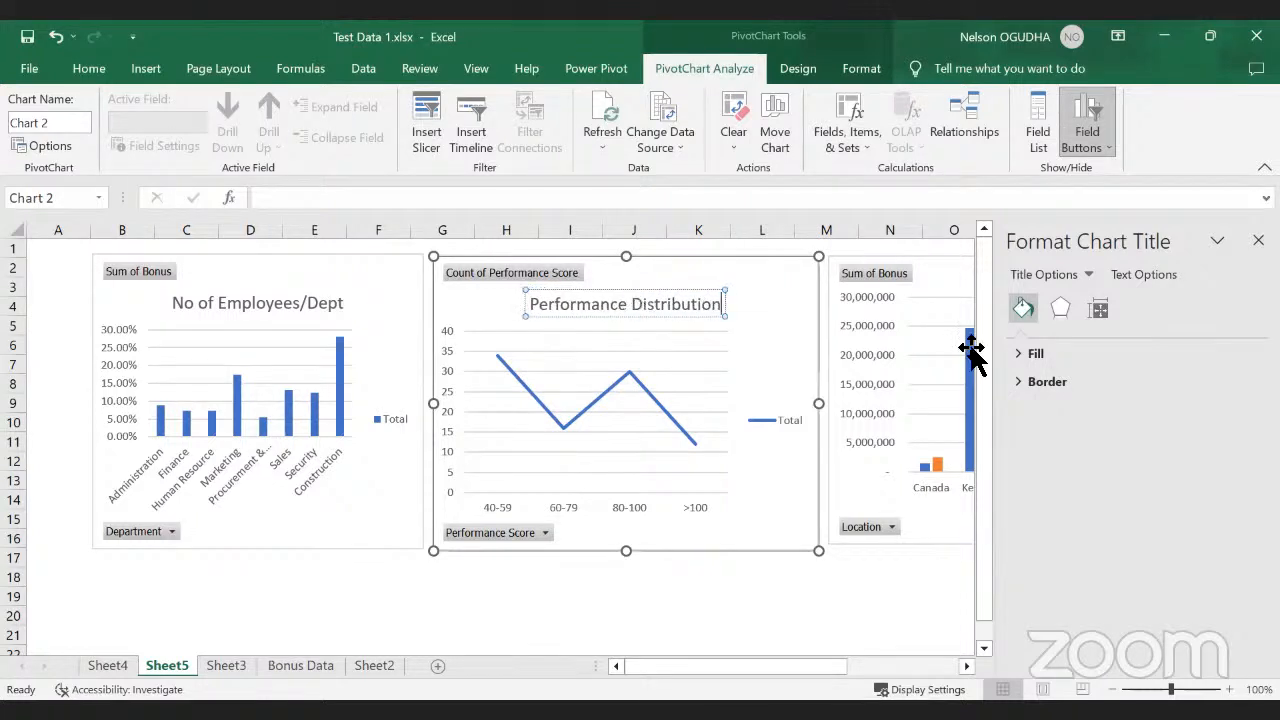
click(1258, 240)
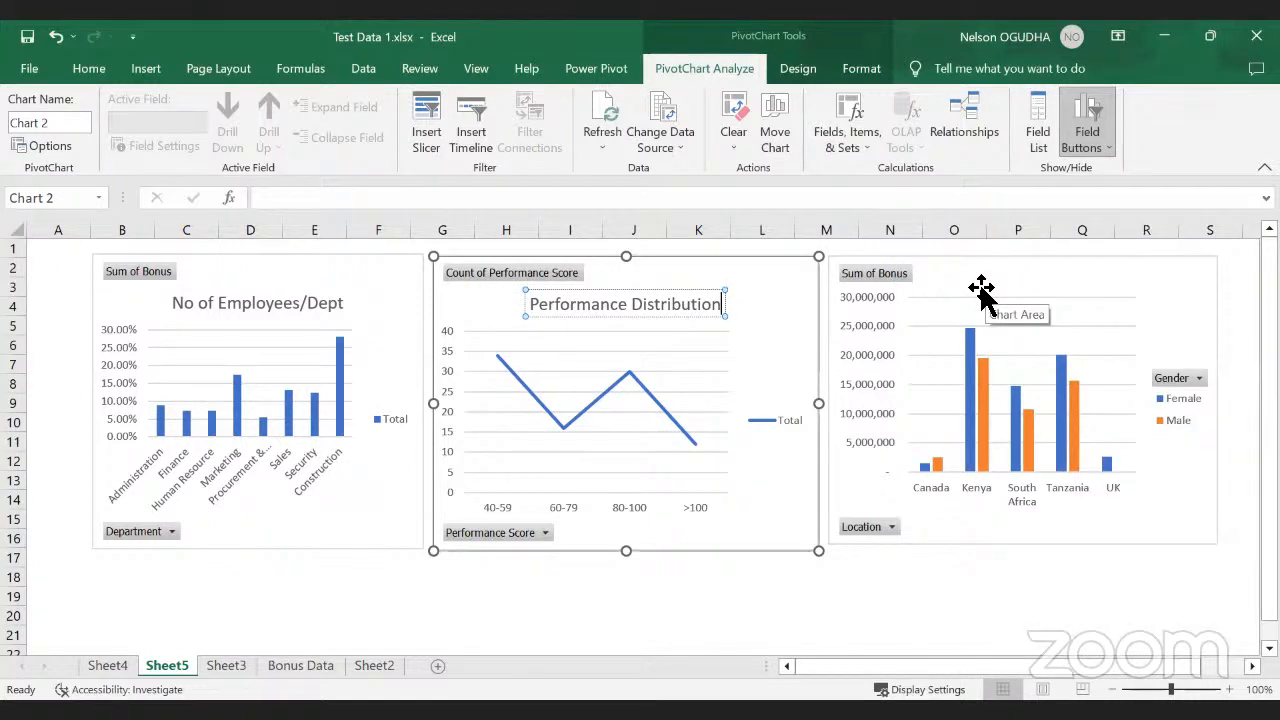
Step: Add a chart title to the bonus by location and gender chart and set it to "Gender/Location"
right_click(995, 210)
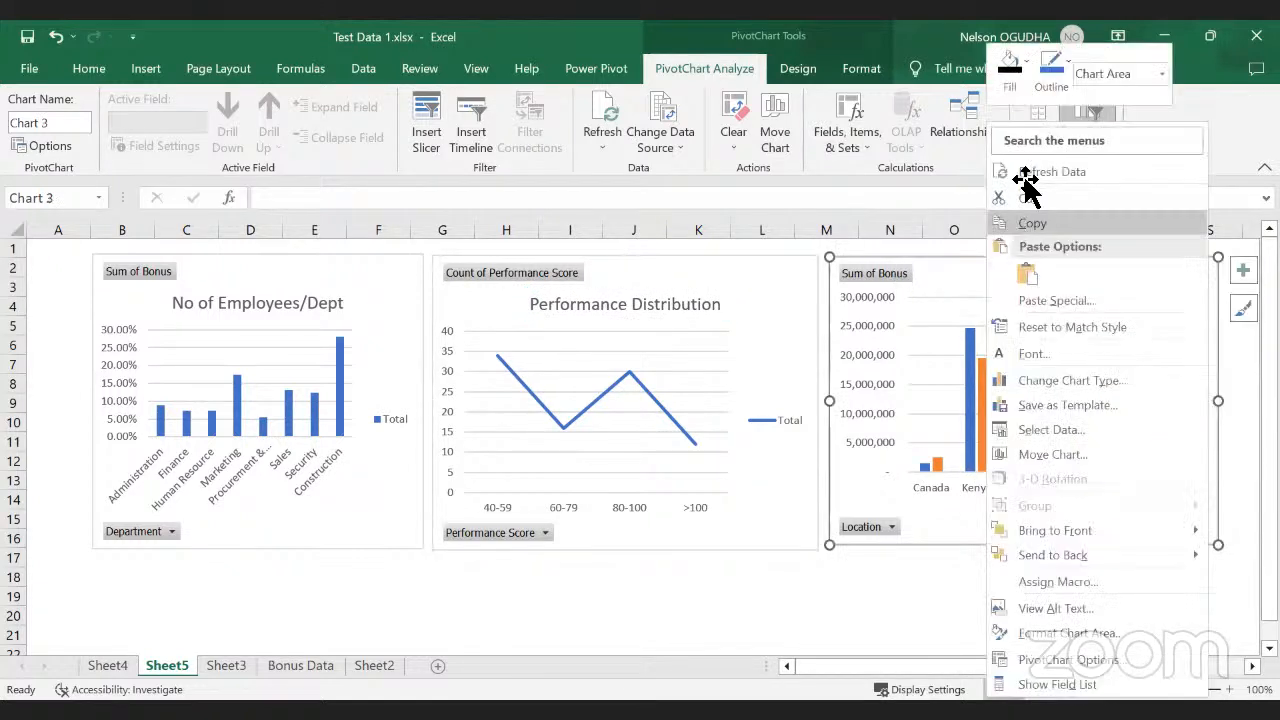
click(953, 272)
click(1243, 271)
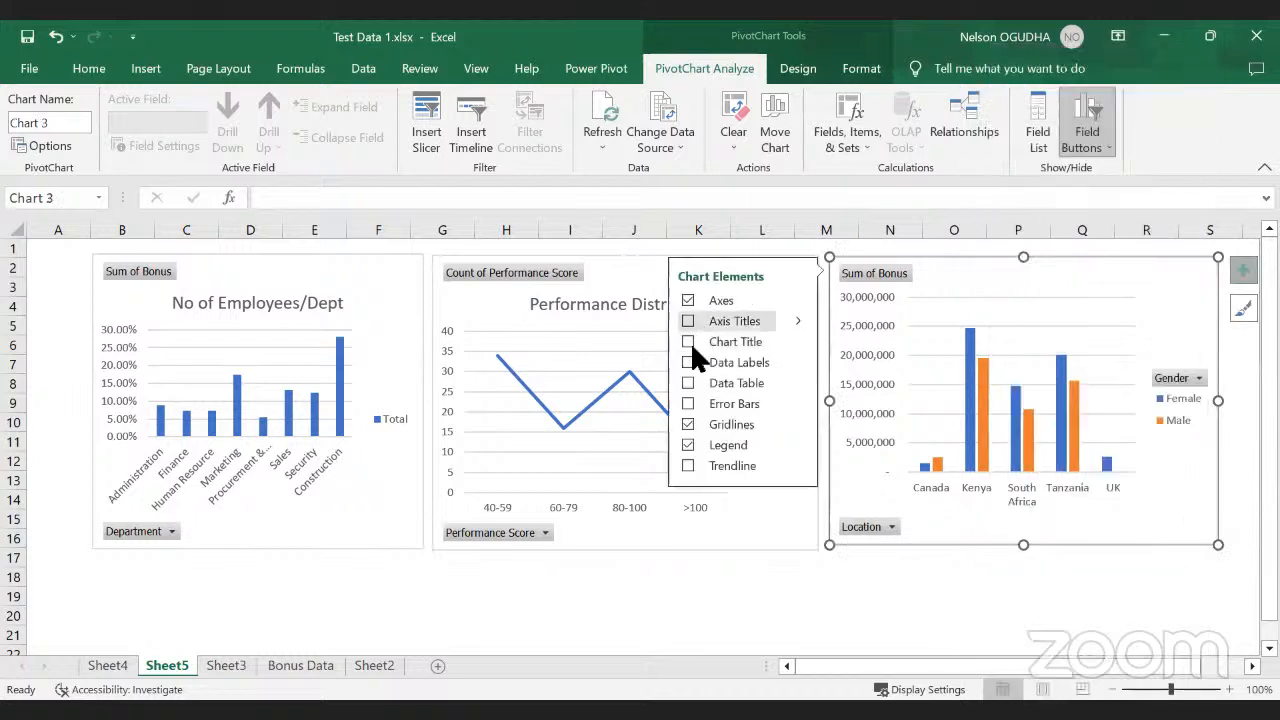
click(688, 341)
click(1027, 316)
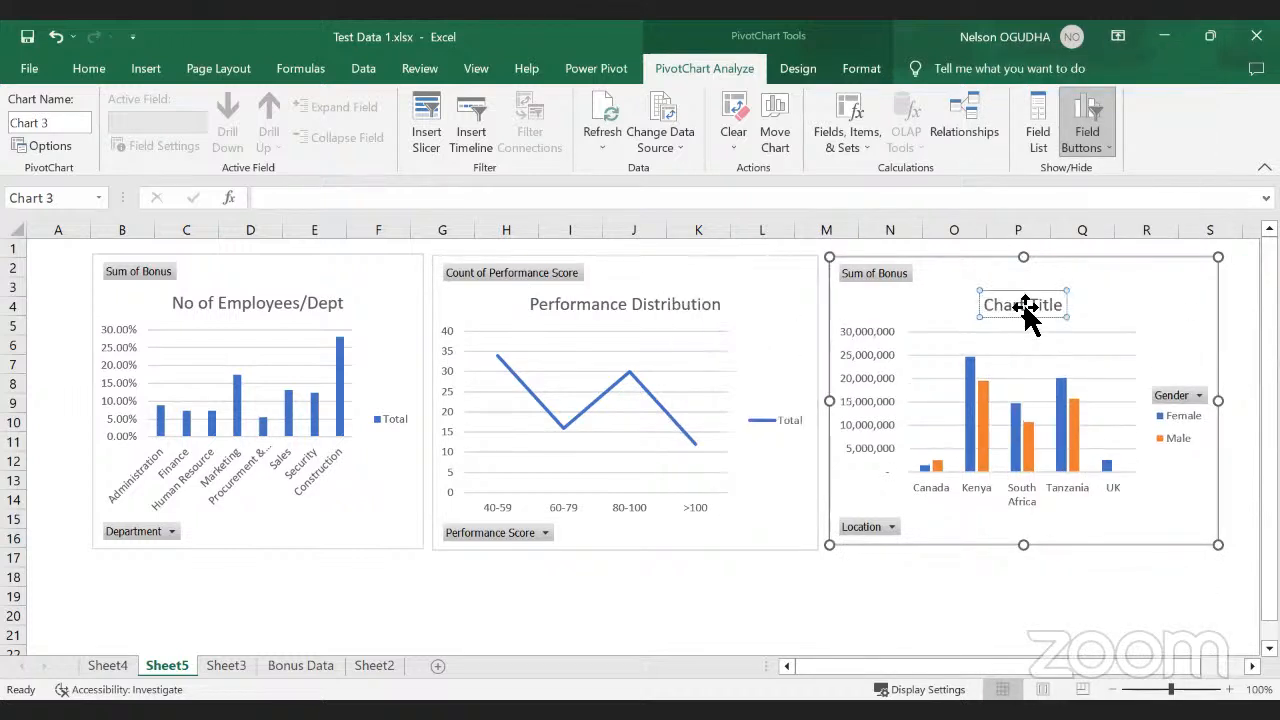
triple_click(1027, 316)
text(Gender /Location)
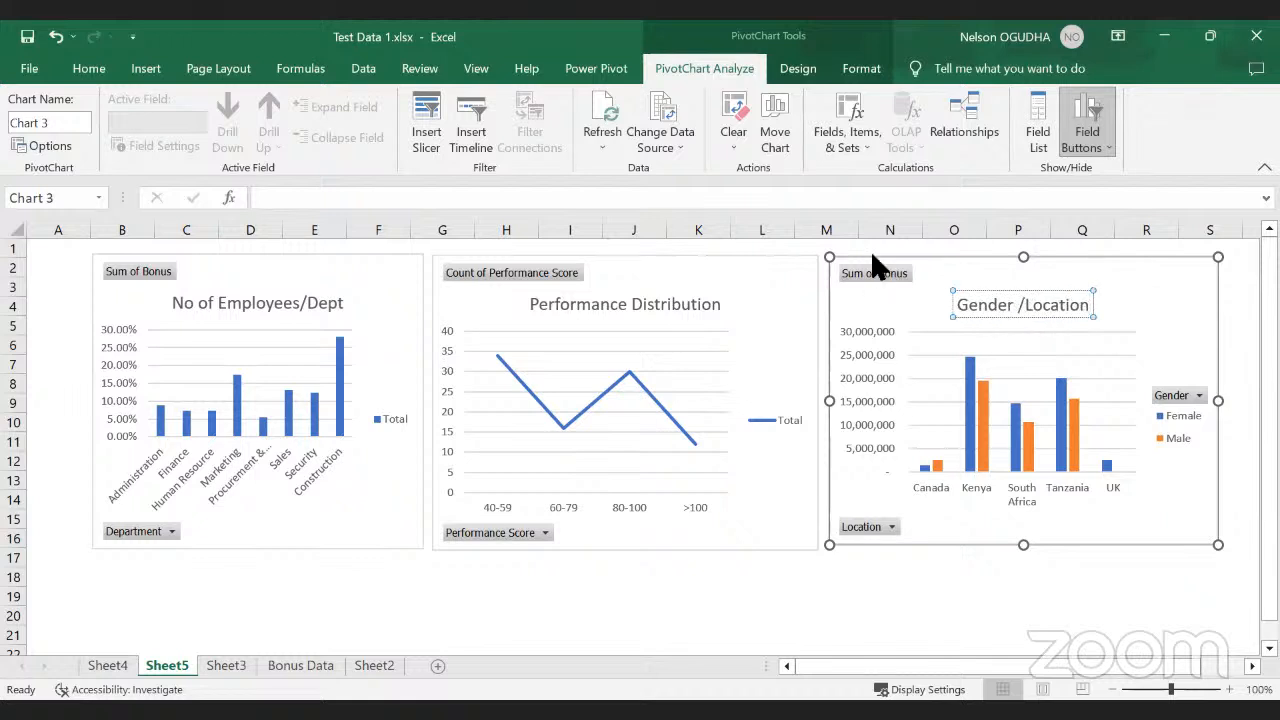
click(1024, 312)
key(BackSpace)
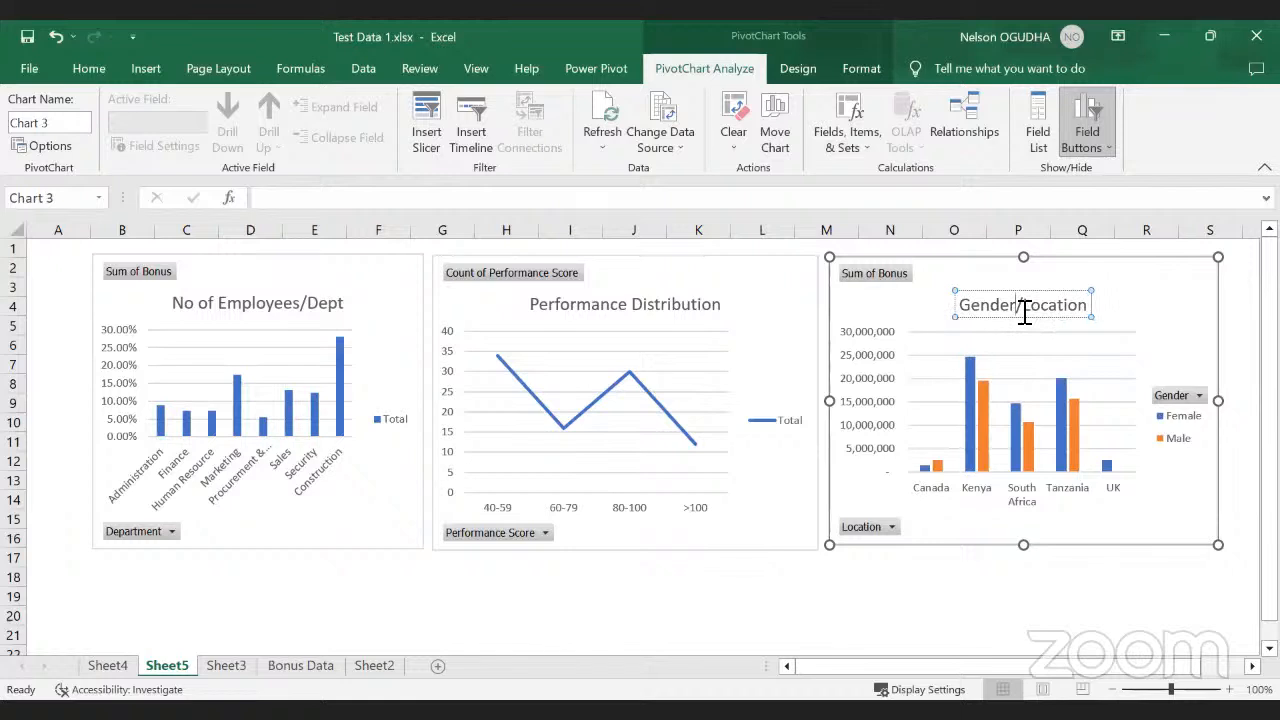
Step: Extend the Gender/Location chart's lower edge slightly to line up with the other two charts, then deselect it
click(808, 628)
click(1022, 546)
drag(1023, 548, 1024, 551)
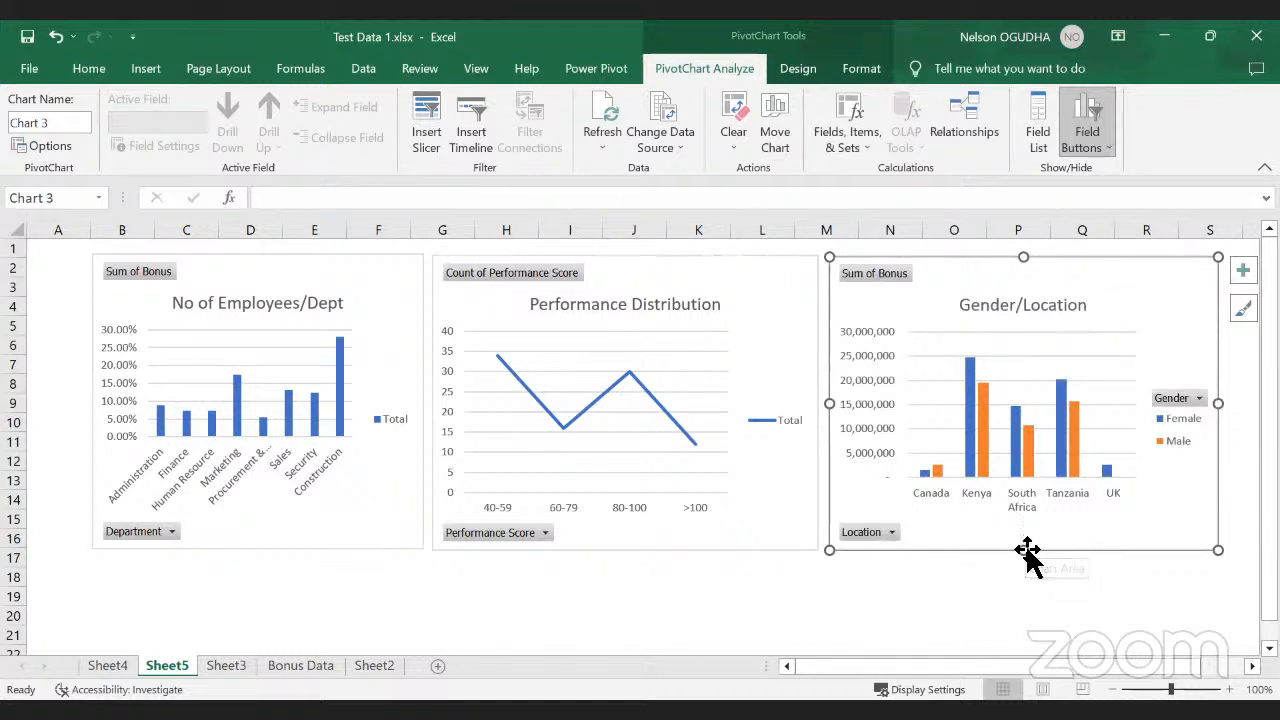
key(Escape)
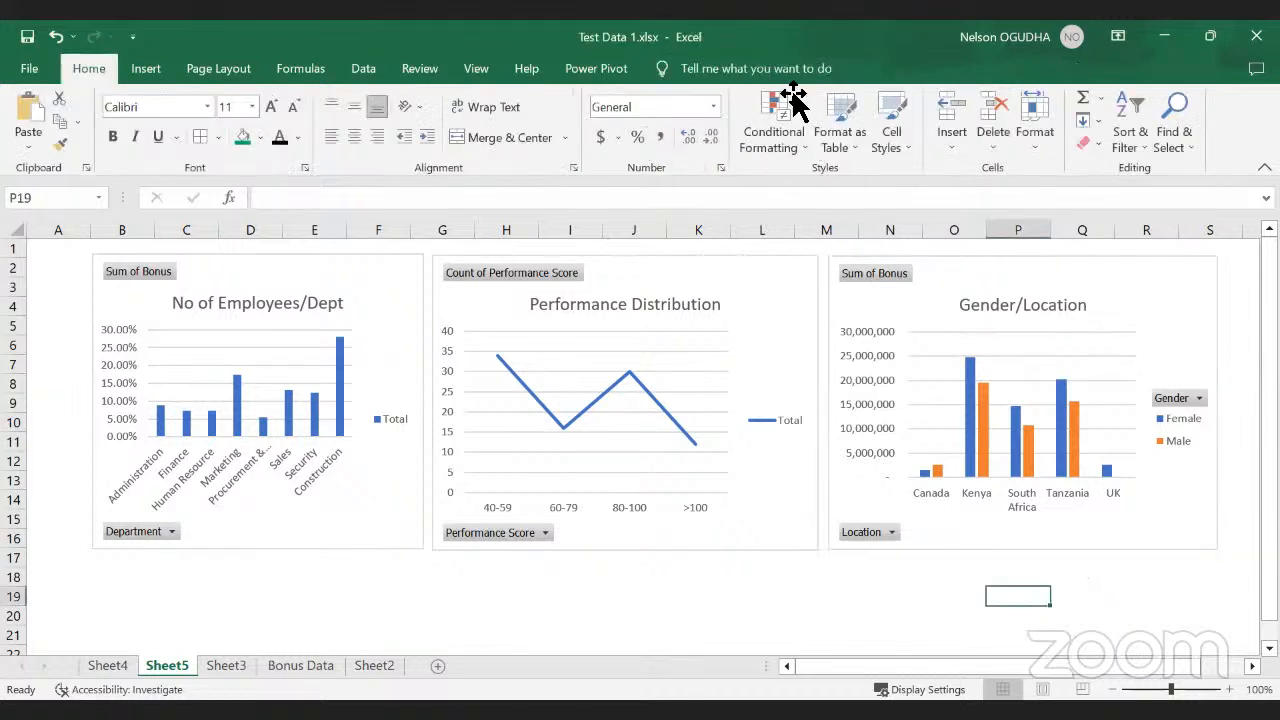
Step: Insert slicers for the Gender and YoS fields from the Performance Distribution chart
click(786, 279)
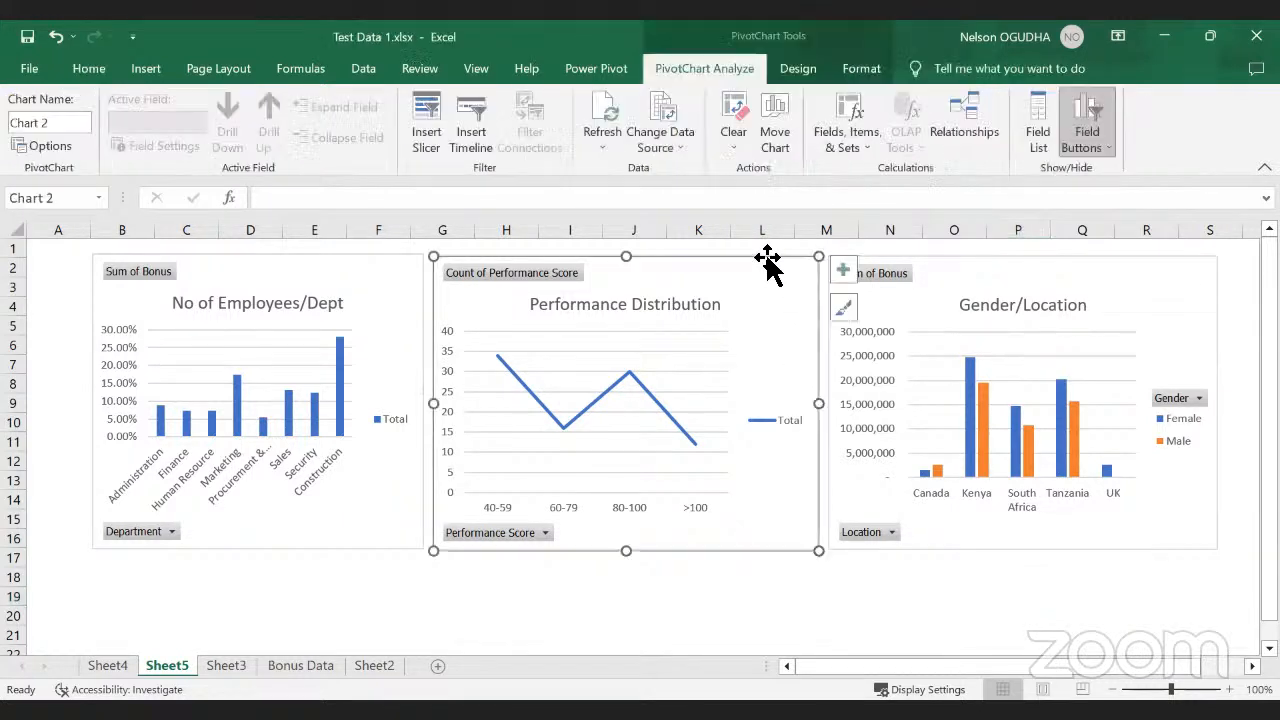
click(434, 104)
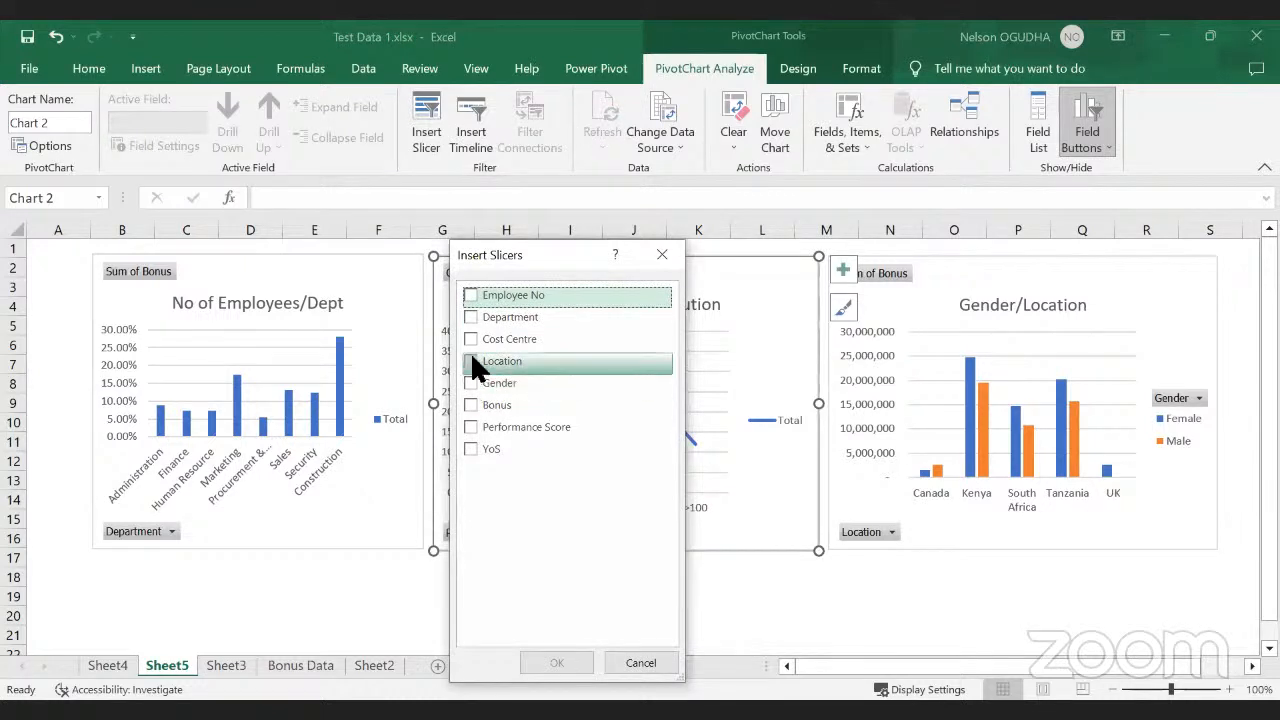
click(471, 340)
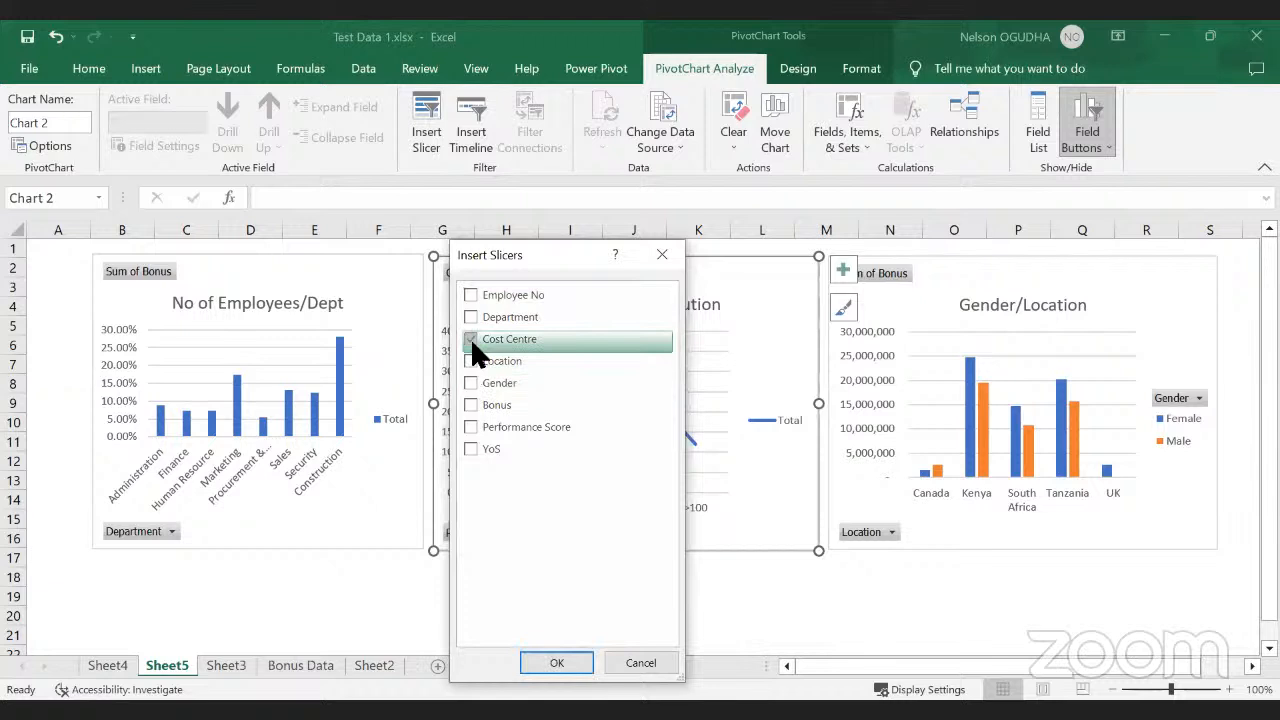
click(470, 339)
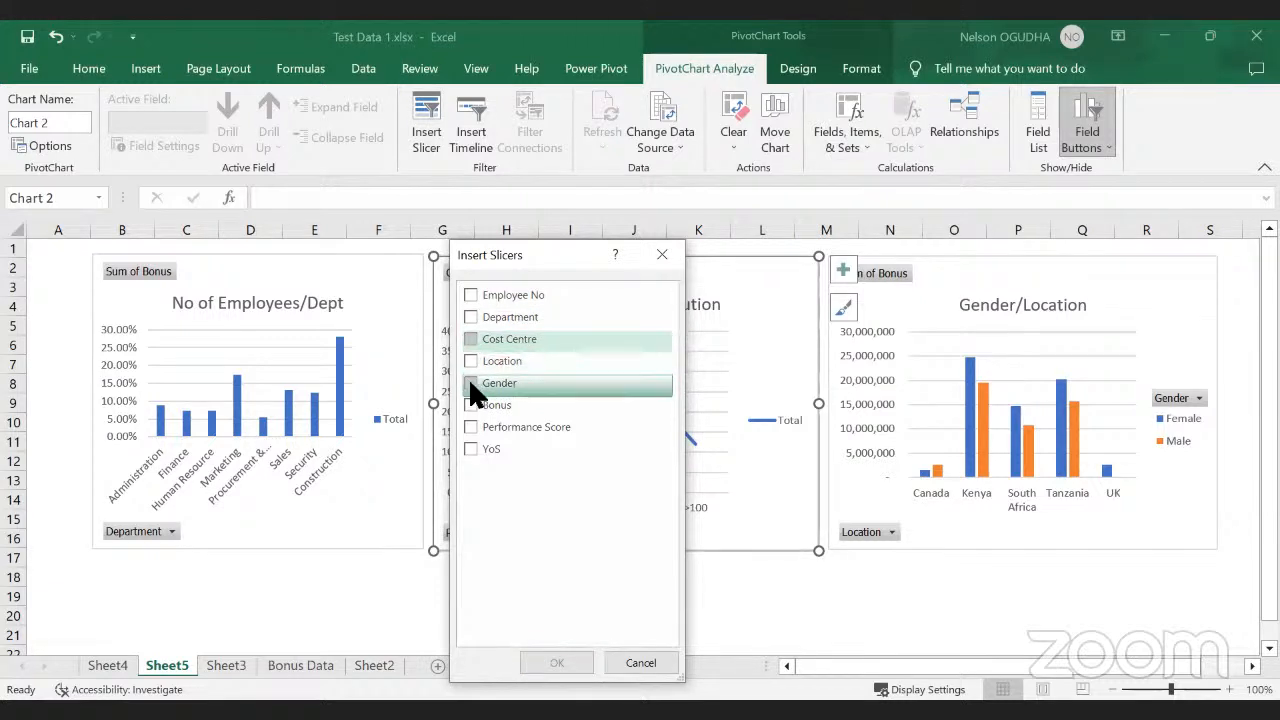
click(469, 381)
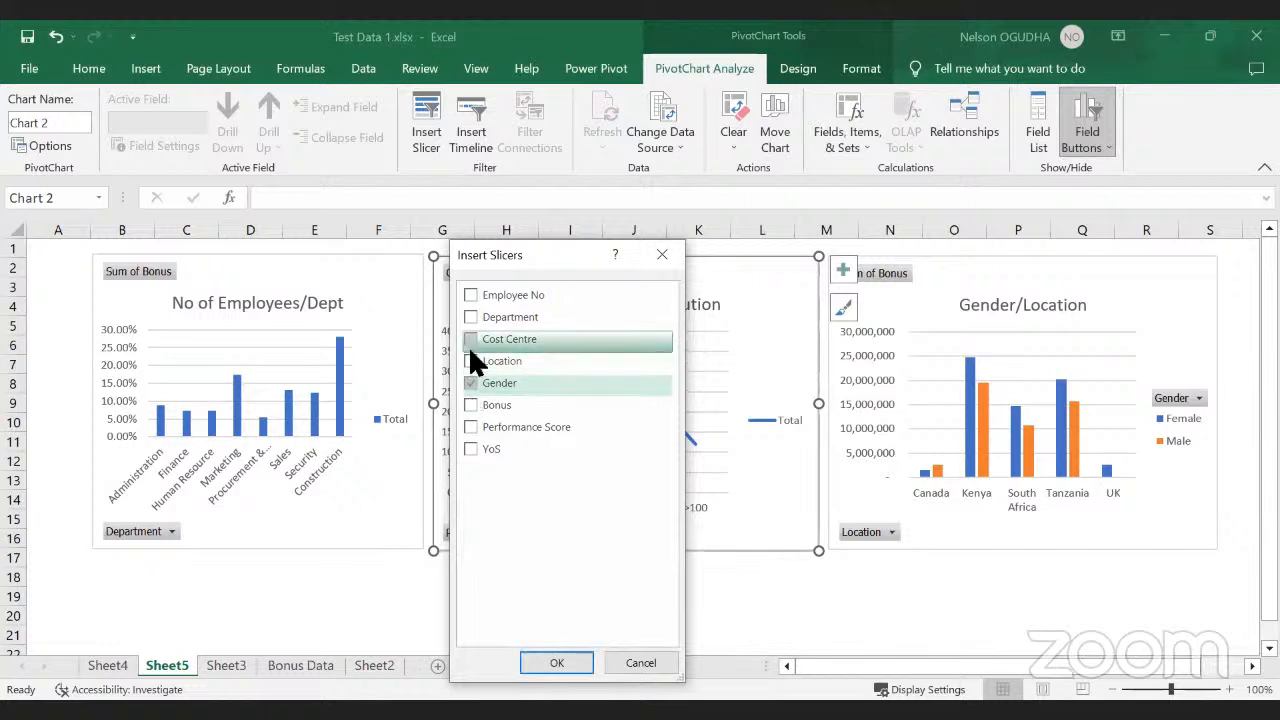
click(468, 447)
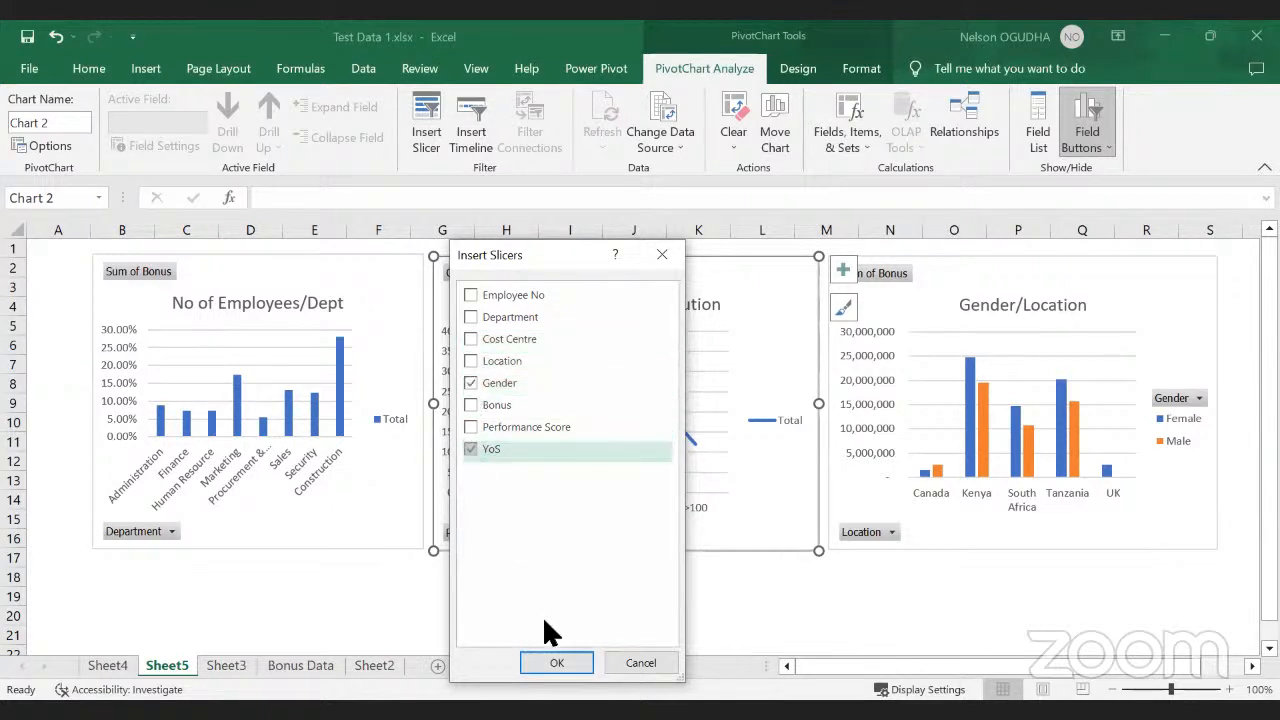
click(552, 655)
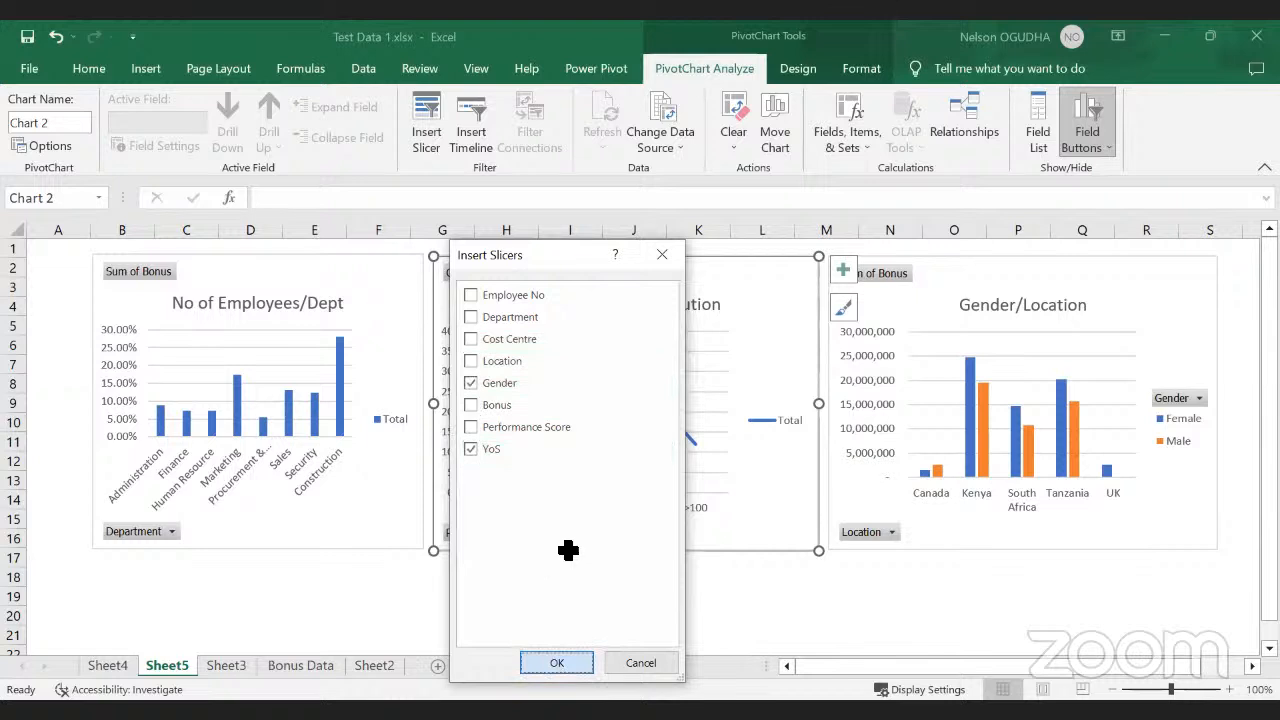
Step: Separate the two slicers, shrink the Gender slicer to about 1.12" high by 1.54" wide, and place it over columns A to C from row 2
drag(644, 554, 850, 546)
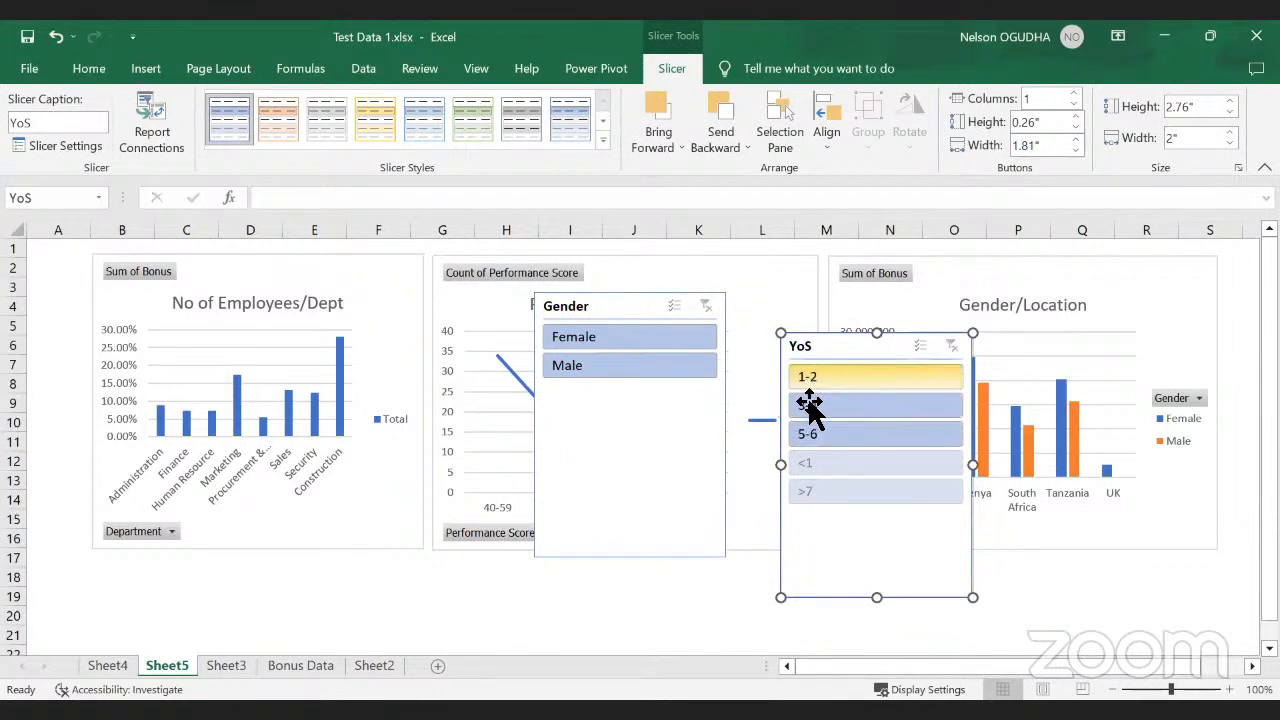
click(695, 527)
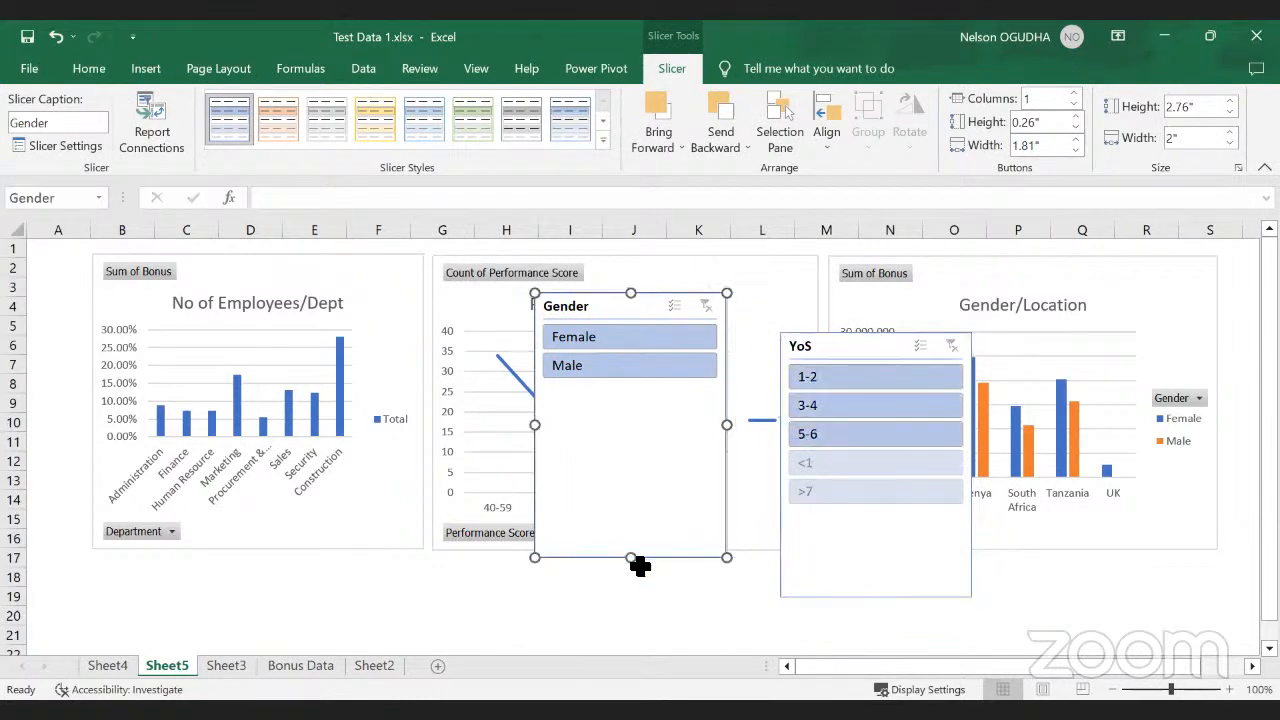
drag(640, 564, 657, 400)
drag(627, 341, 683, 341)
drag(597, 303, 86, 266)
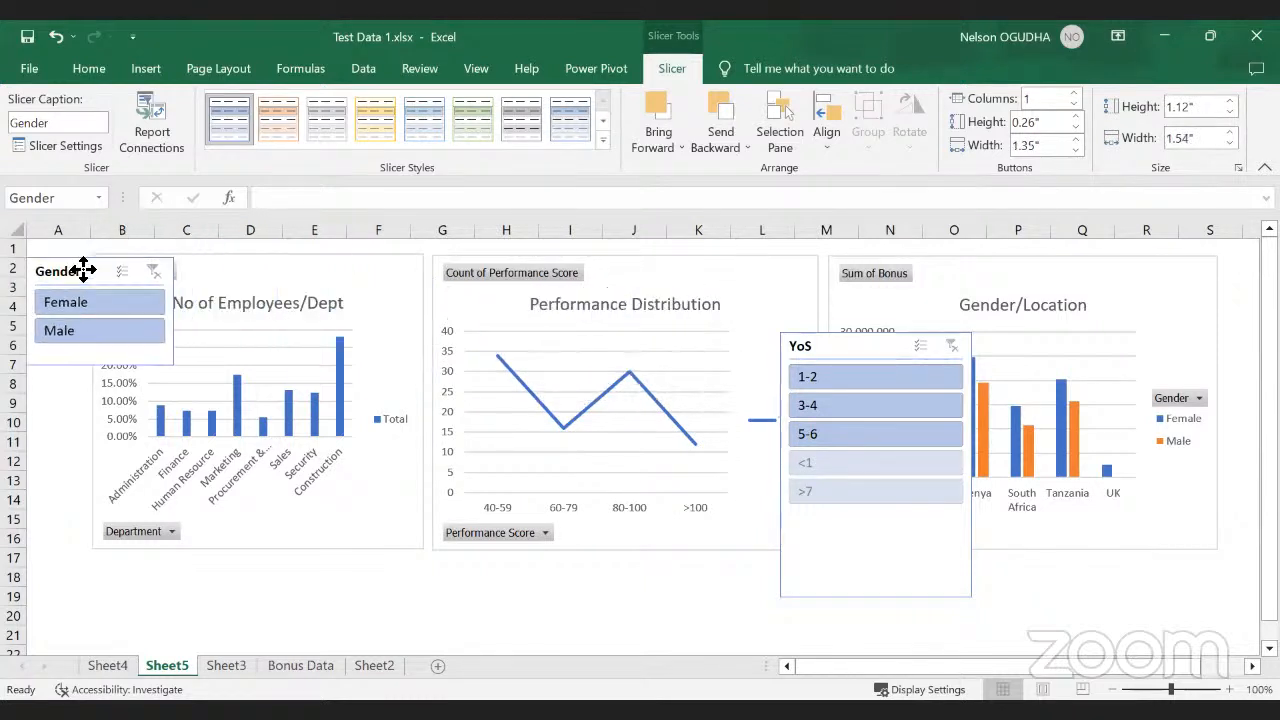
Step: Move the No of Employees/Dept chart down to start around row 5 and place the Gender slicer in the rows above it
drag(300, 260, 384, 266)
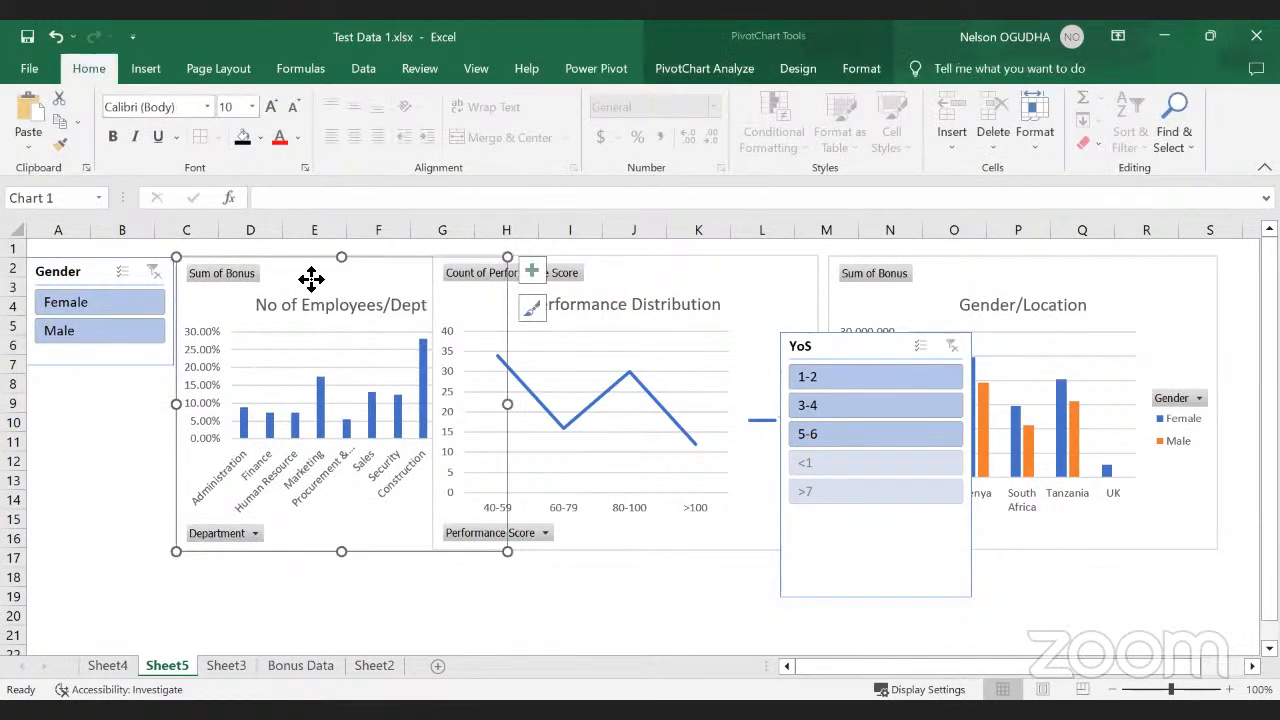
drag(309, 277, 198, 349)
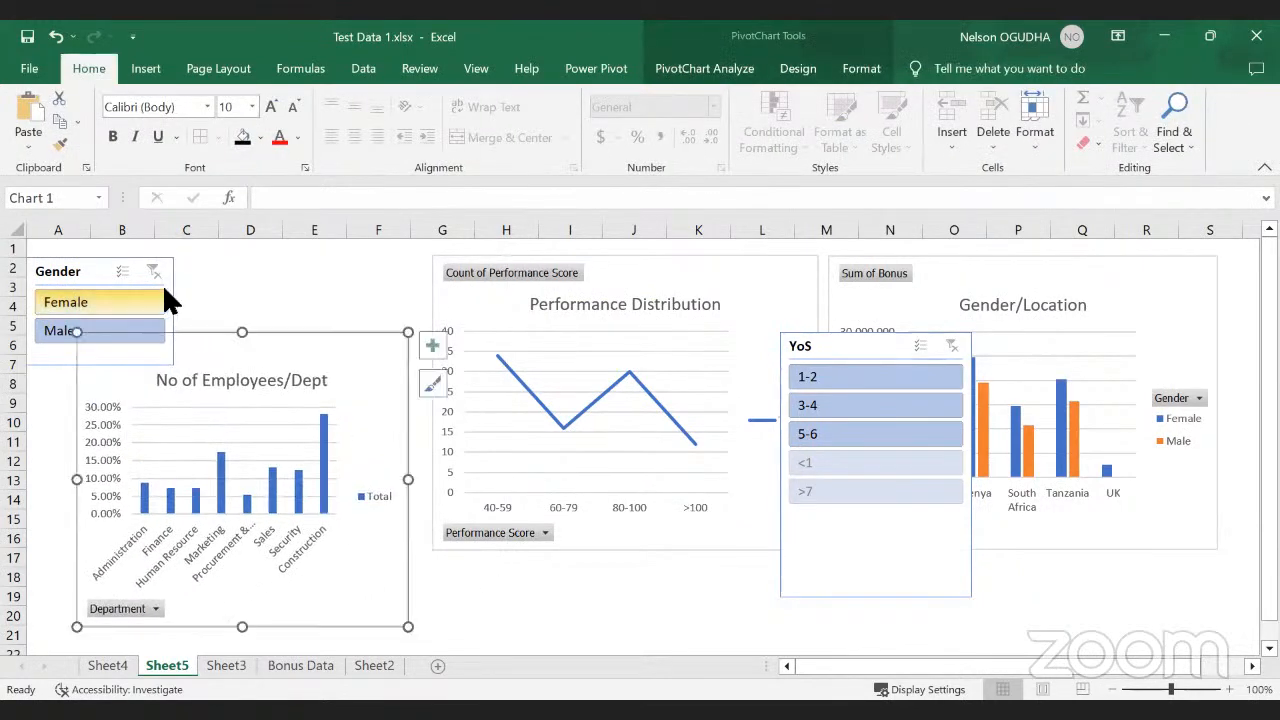
click(175, 290)
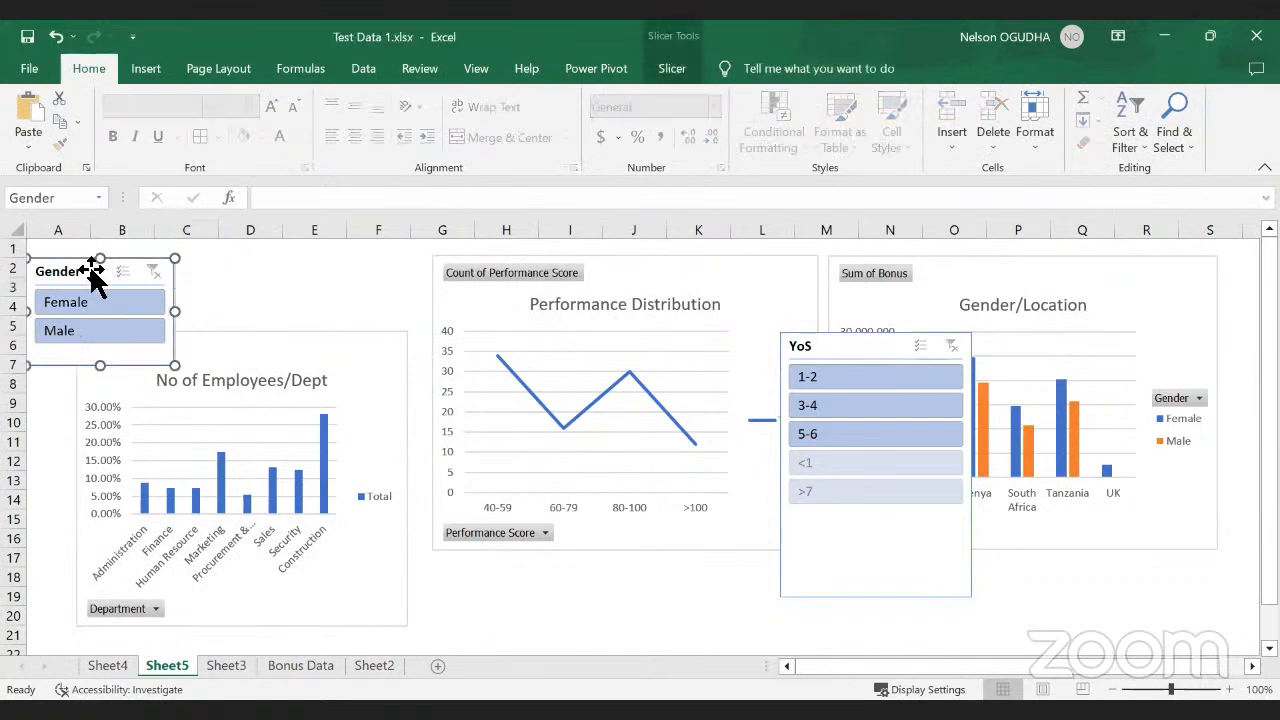
drag(94, 271, 109, 256)
Step: Arrange the Gender slicer's buttons in 2 columns and resize the slicer to about 2.08" wide
drag(197, 297, 322, 297)
click(673, 72)
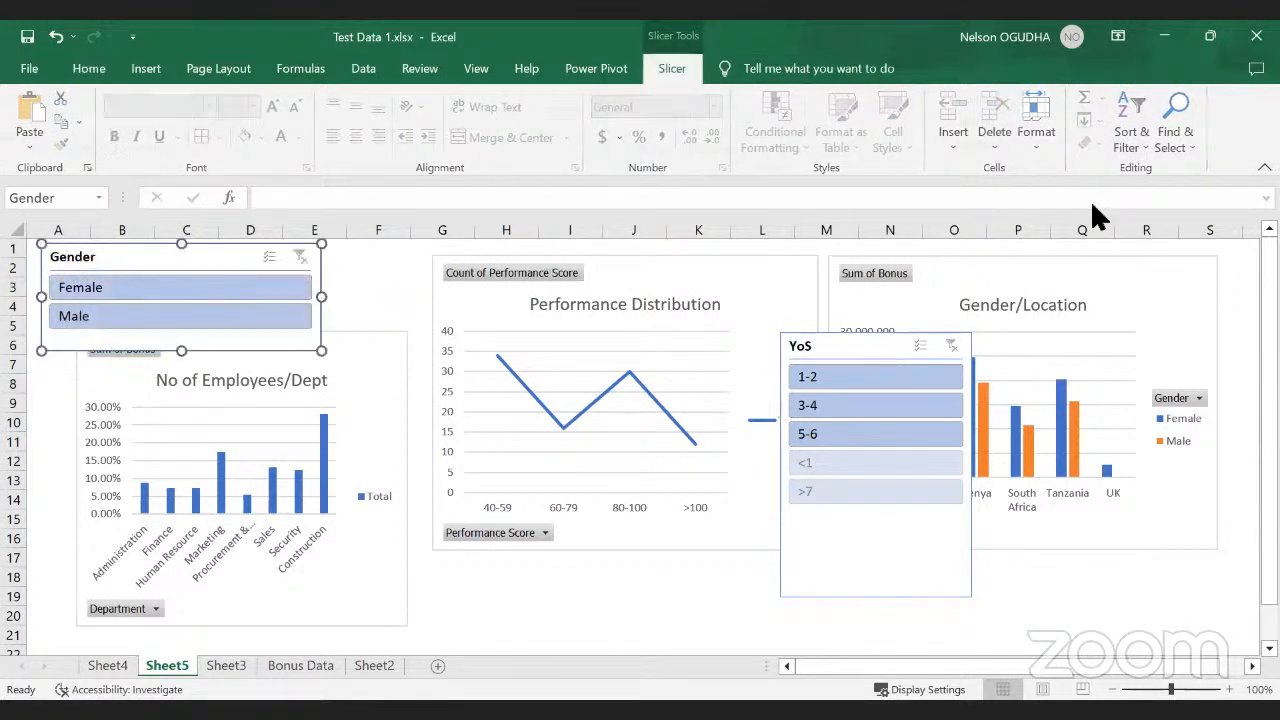
click(1073, 91)
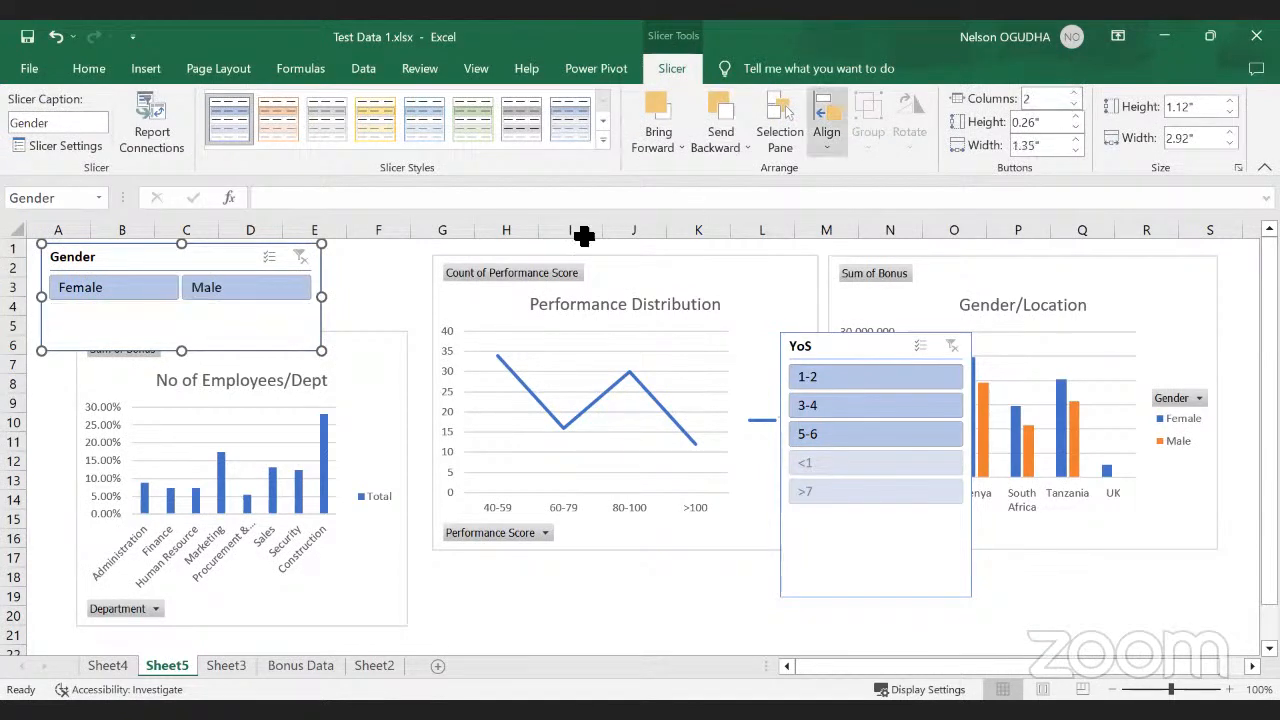
drag(325, 293, 241, 296)
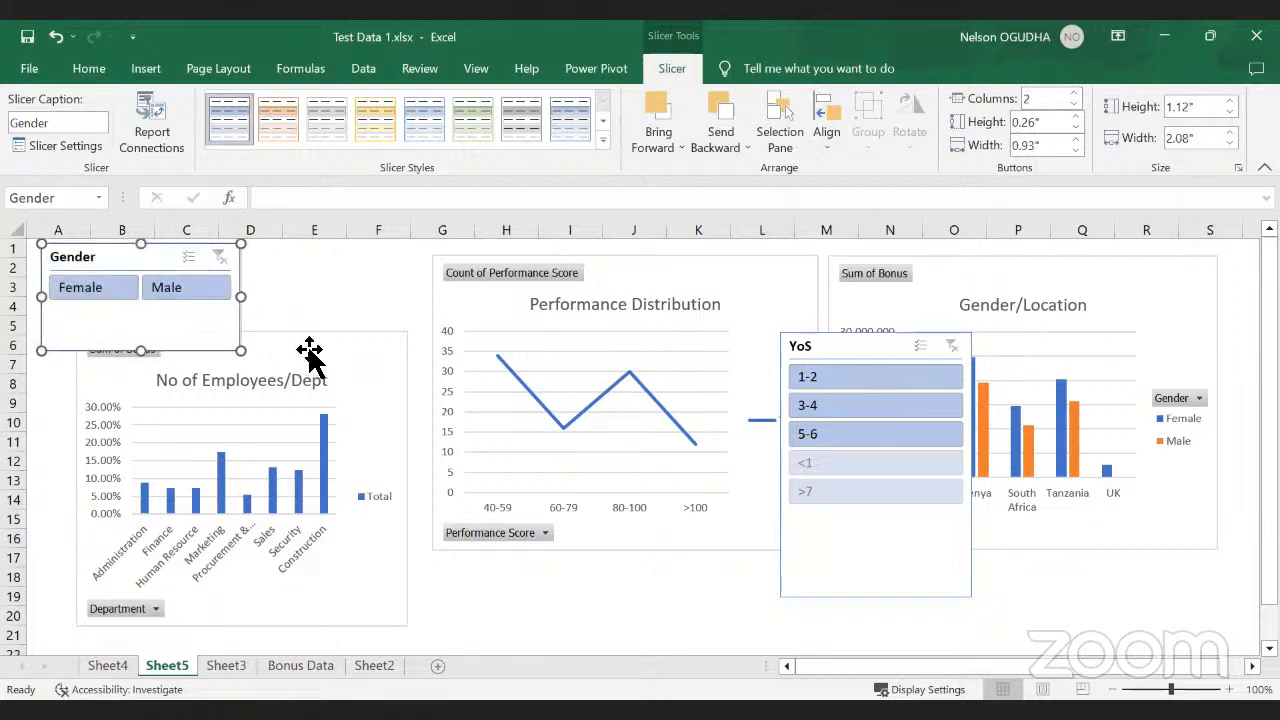
Step: Shorten the Gender slicer to end in row 5 and align the No of Employees/Dept and Performance Distribution charts side by side below it
click(309, 350)
click(171, 334)
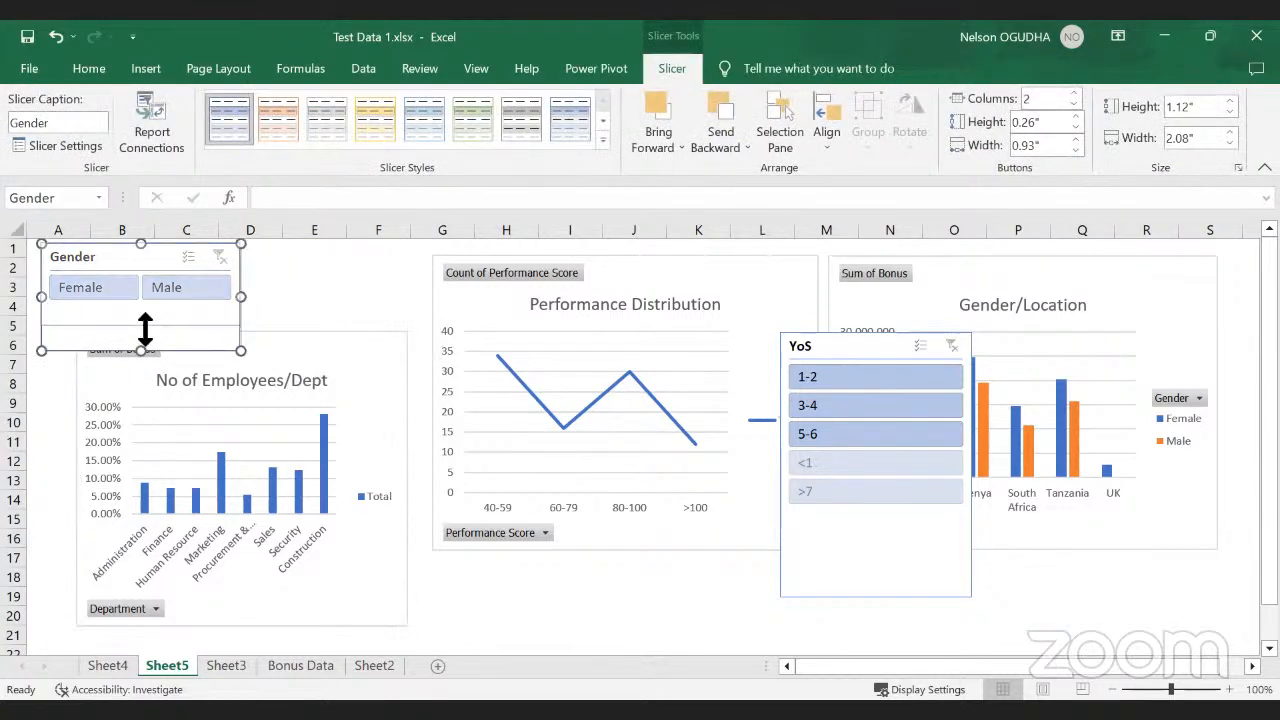
drag(147, 324, 147, 321)
drag(307, 346, 280, 342)
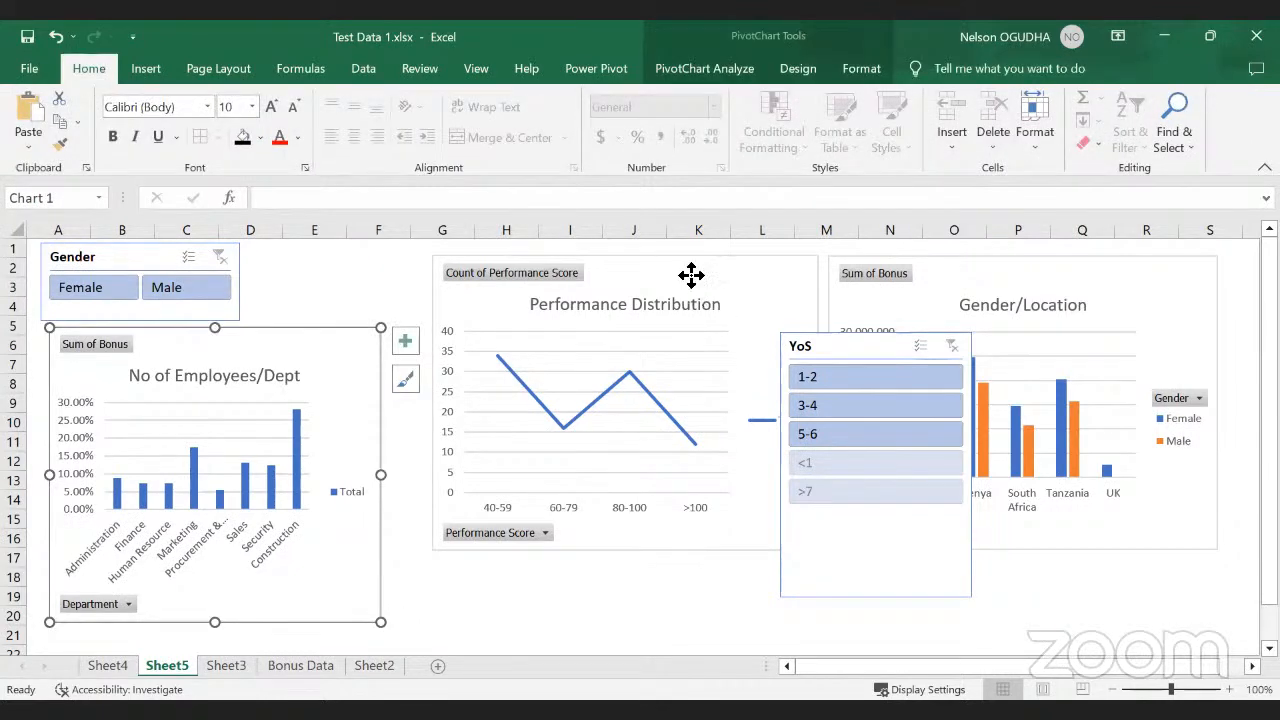
drag(691, 274, 651, 352)
Step: Place the YoS slicer beside the Gender slicer, widen it to about 5.44", and arrange its buttons in 3 columns
drag(866, 346, 349, 262)
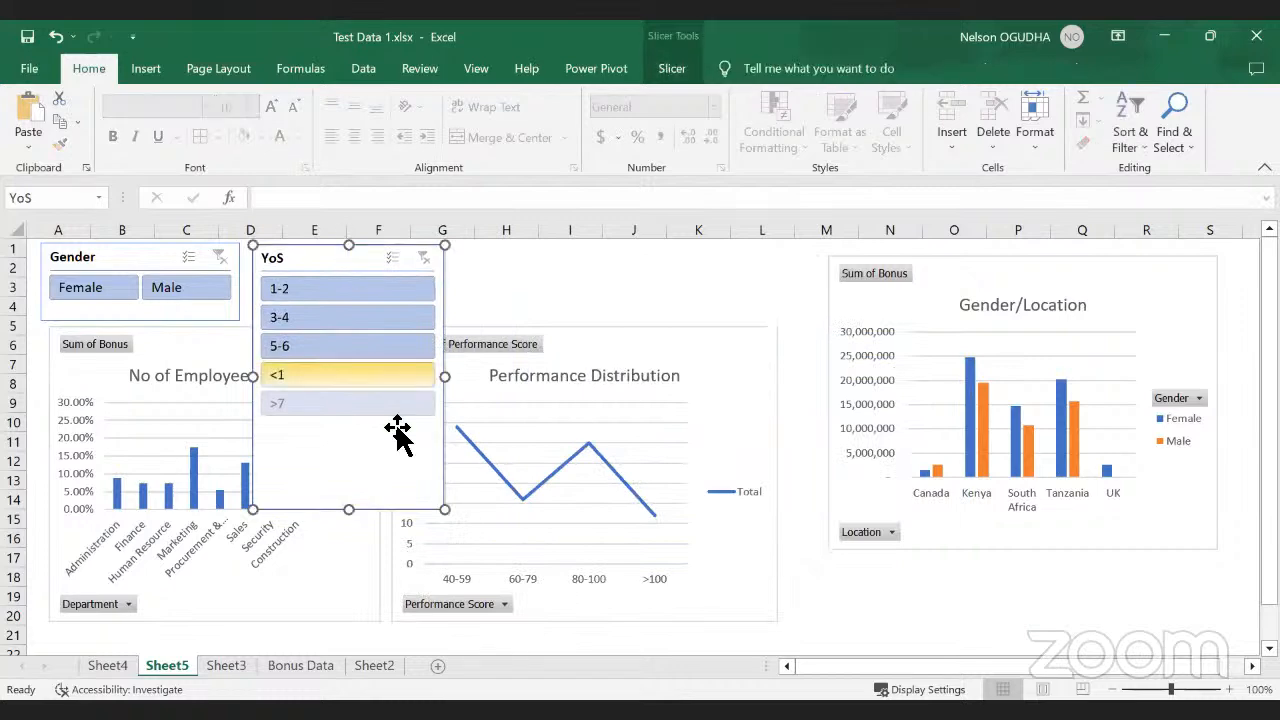
drag(446, 374, 775, 372)
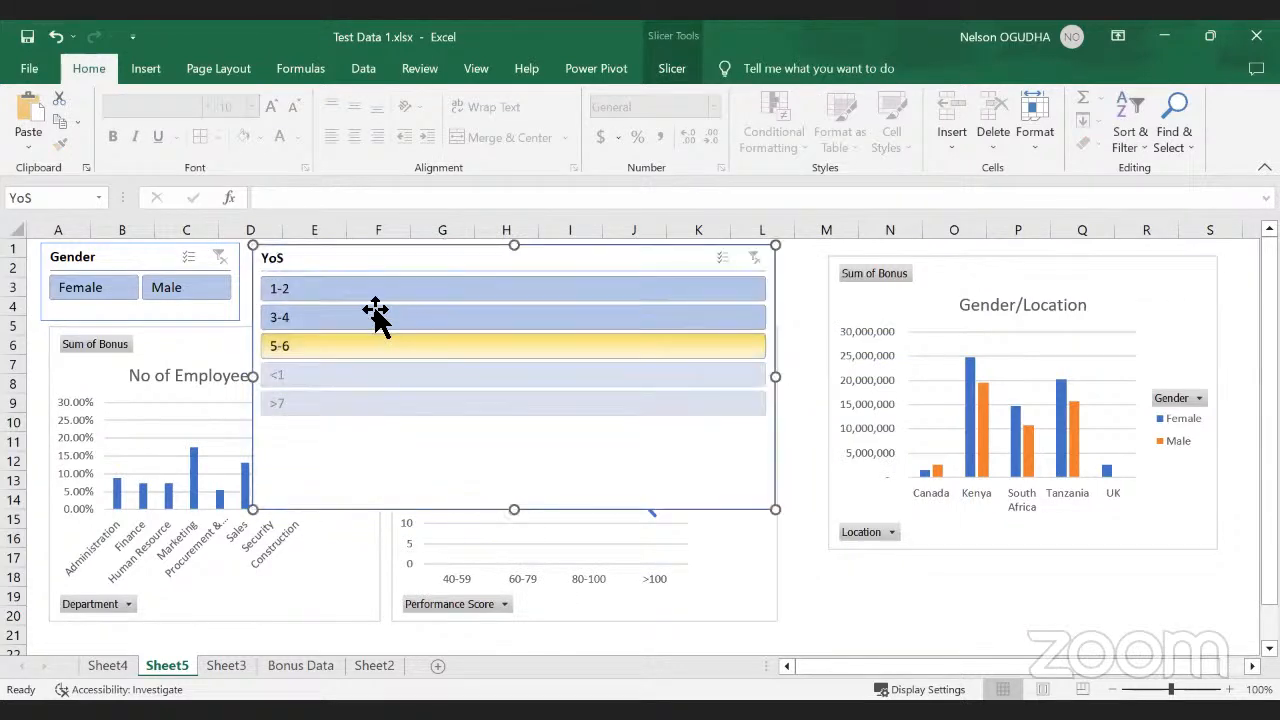
click(674, 72)
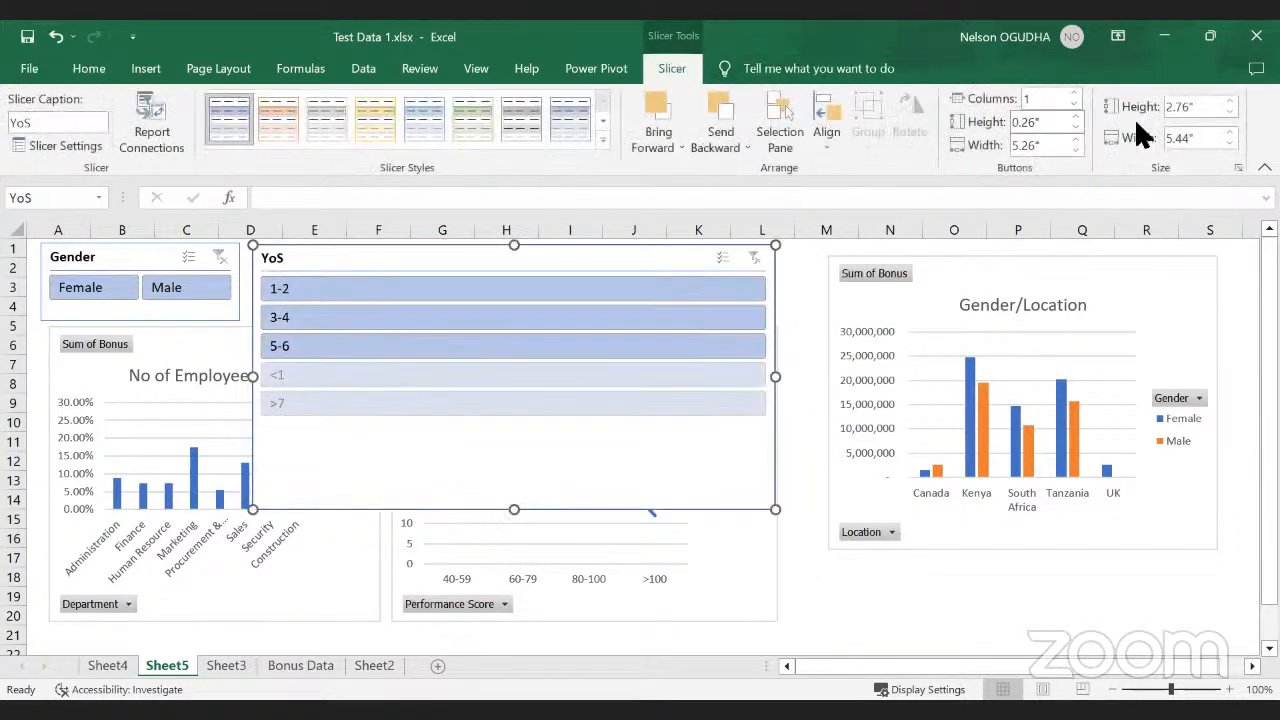
click(1070, 91)
click(1070, 91)
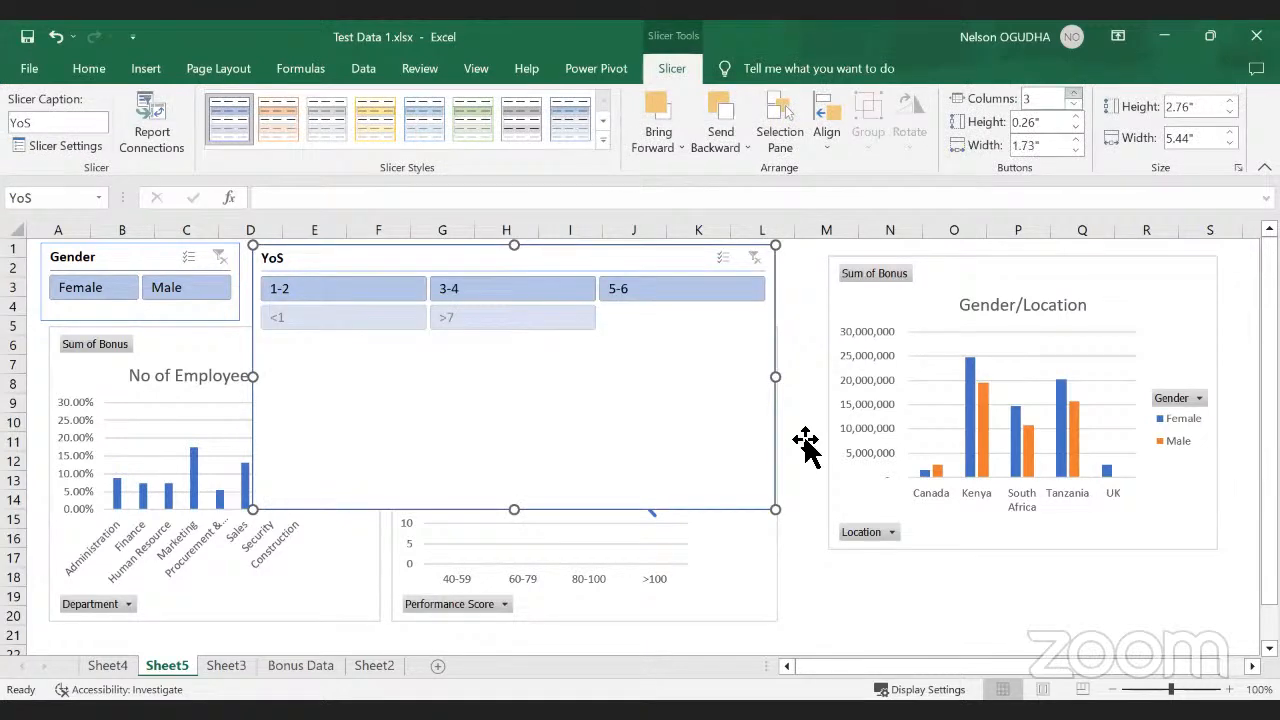
Step: Shorten the YoS slicer to about 0.79" high and apply the dark blue slicer style to it
drag(514, 509, 504, 322)
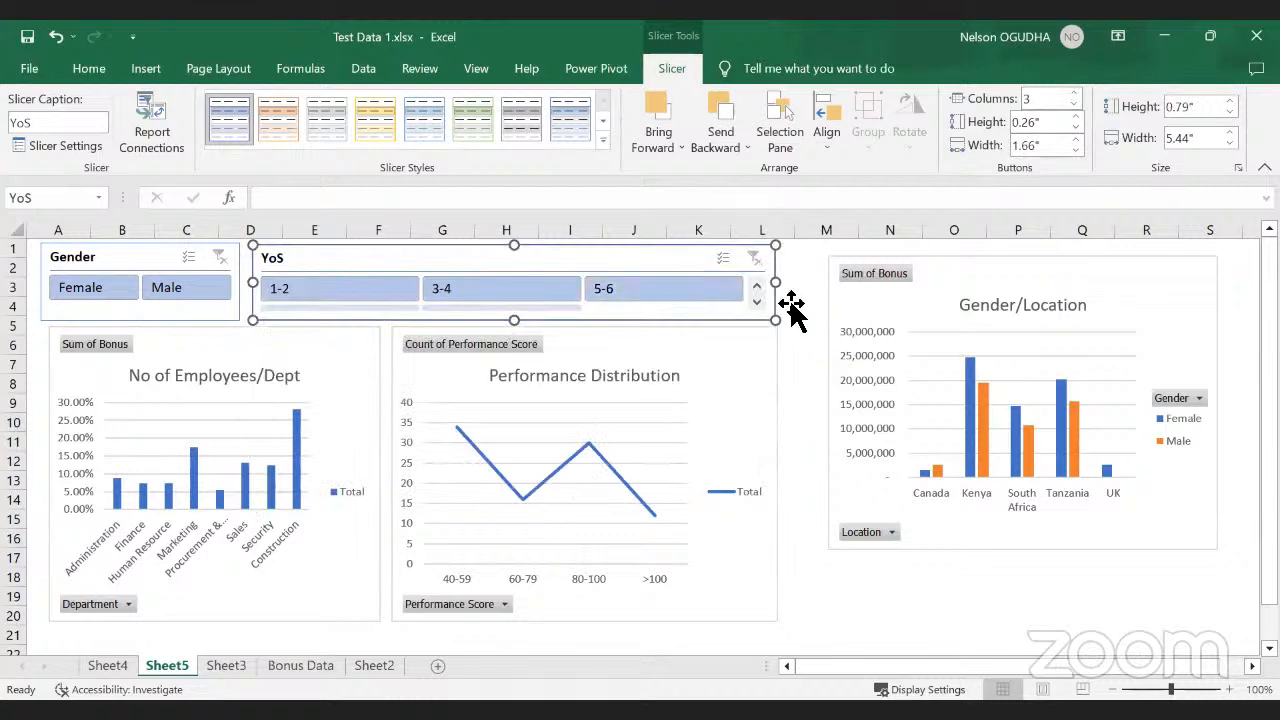
click(602, 121)
click(376, 118)
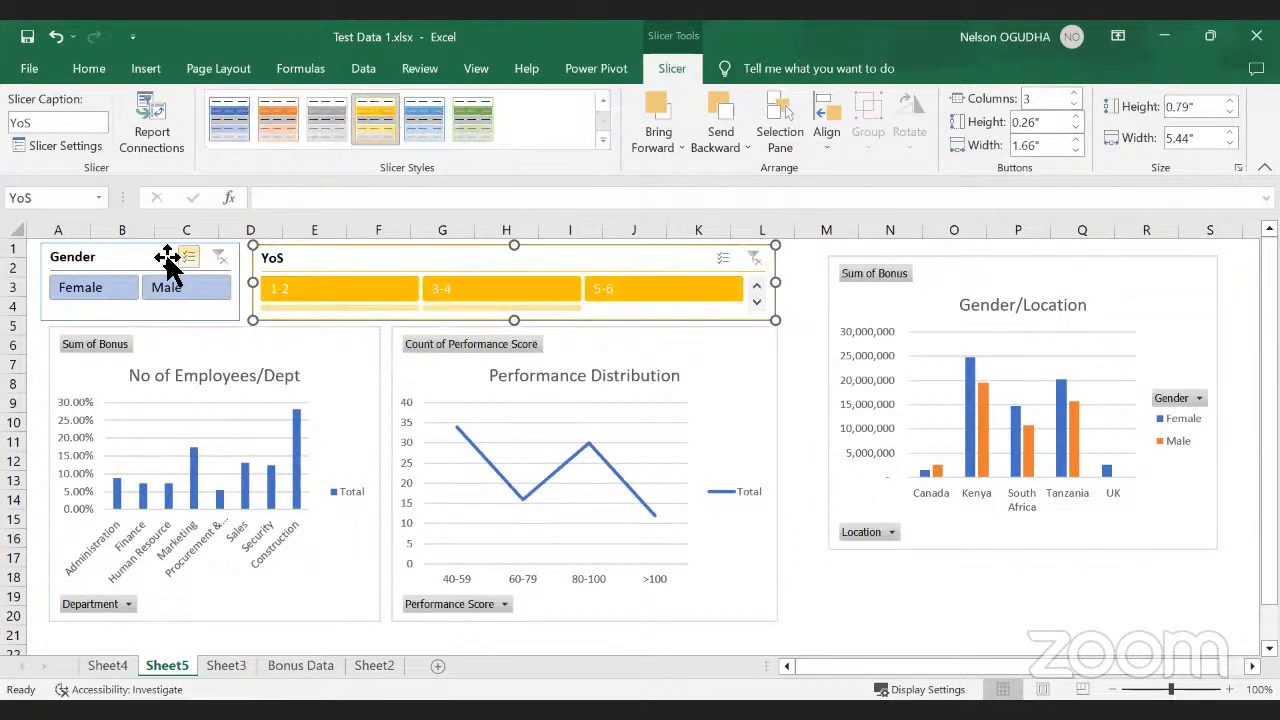
click(230, 118)
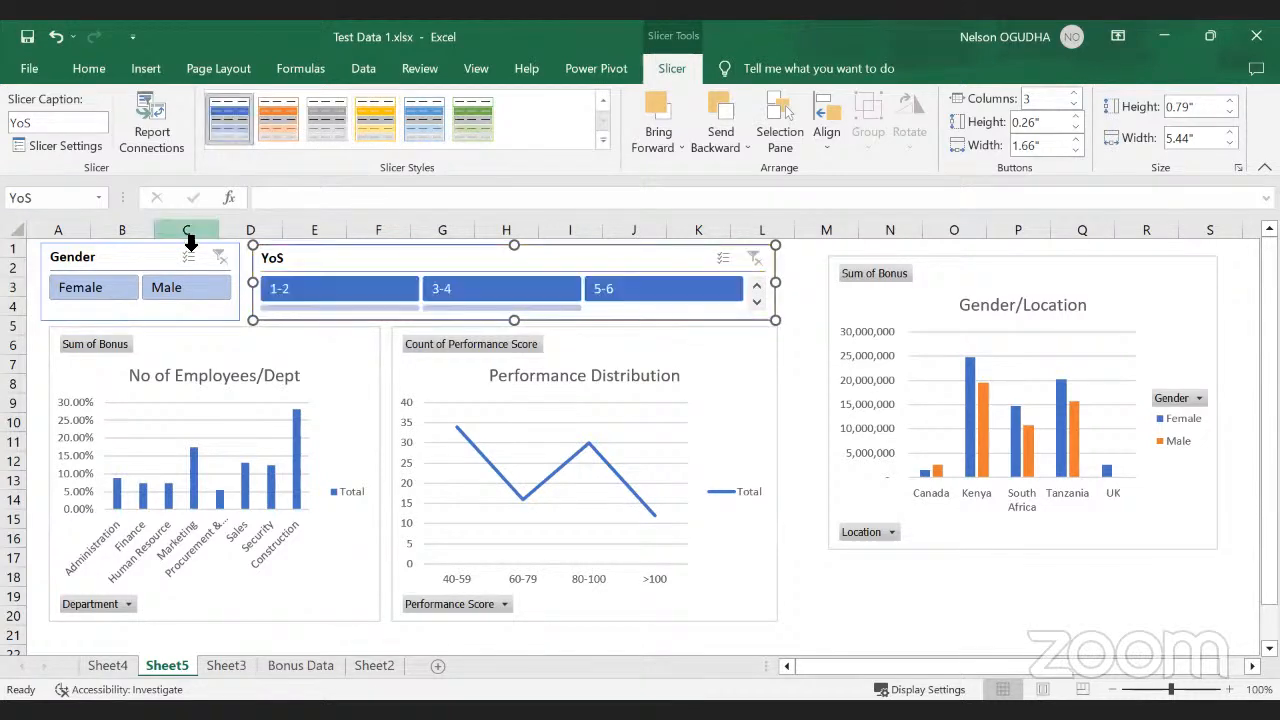
Step: Apply the dark green style to the Gender slicer and align the Gender/Location chart beside the Performance Distribution chart
click(155, 262)
click(472, 118)
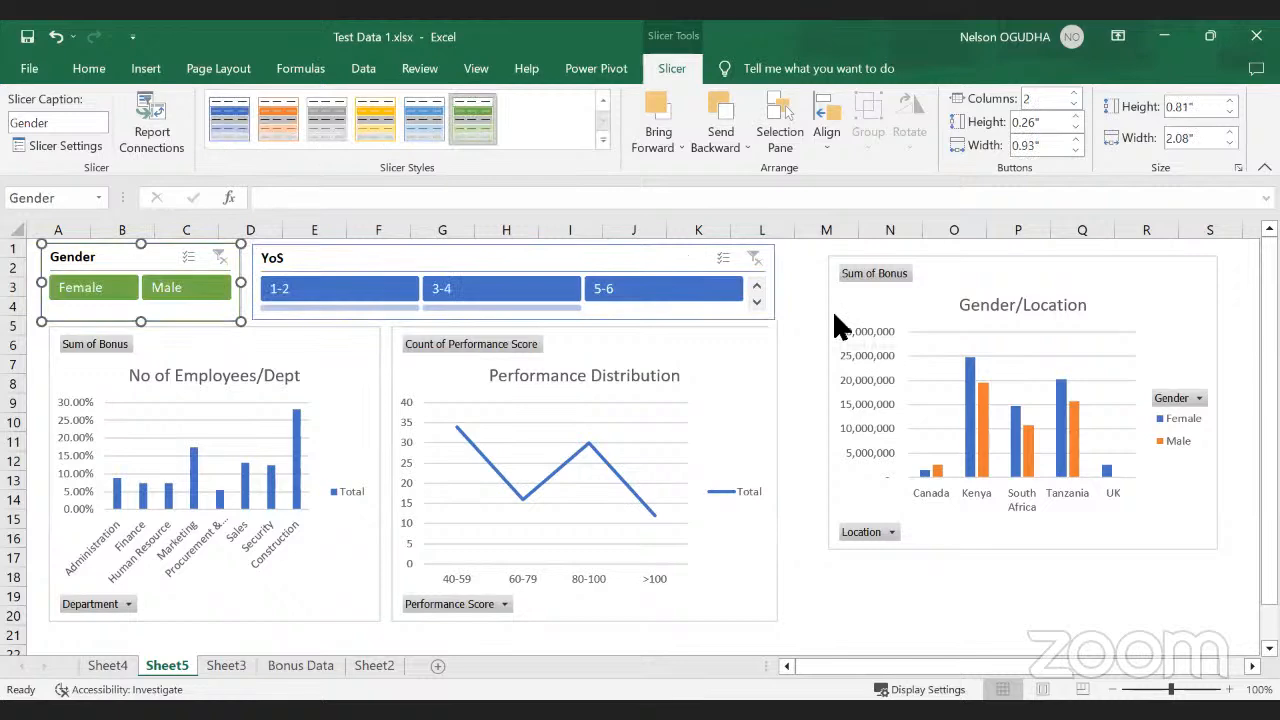
drag(834, 314, 785, 387)
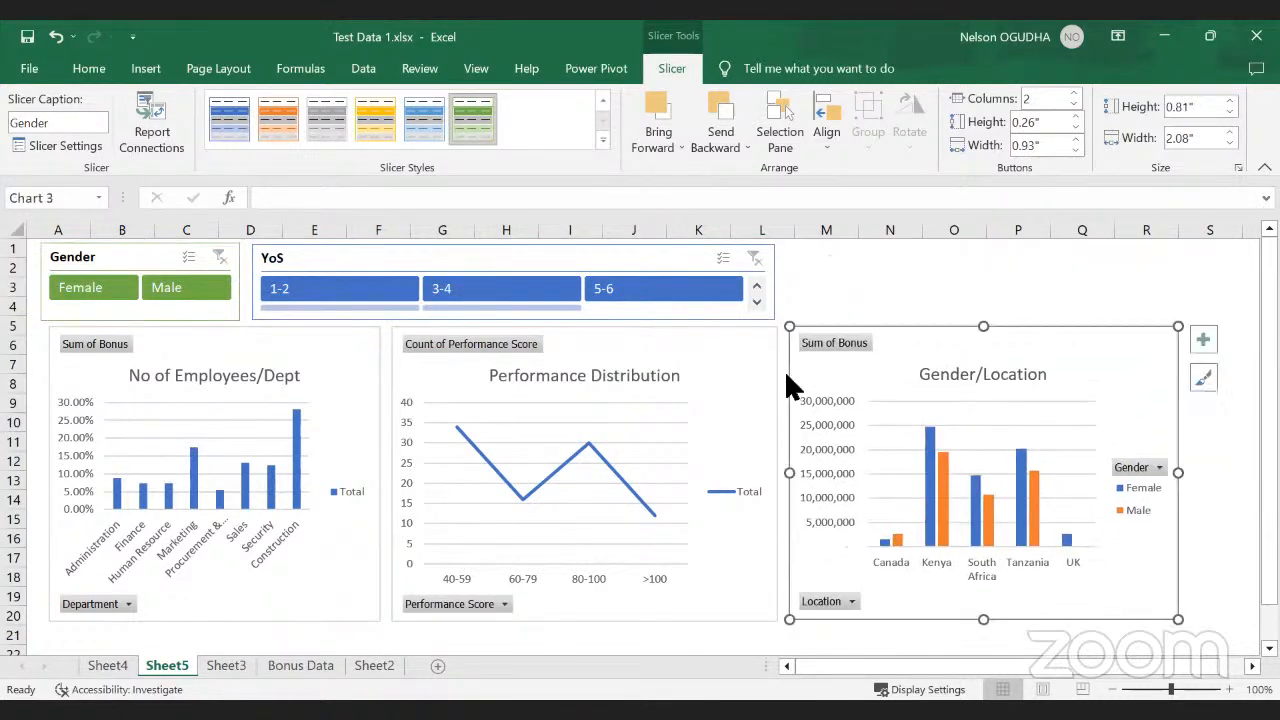
click(912, 282)
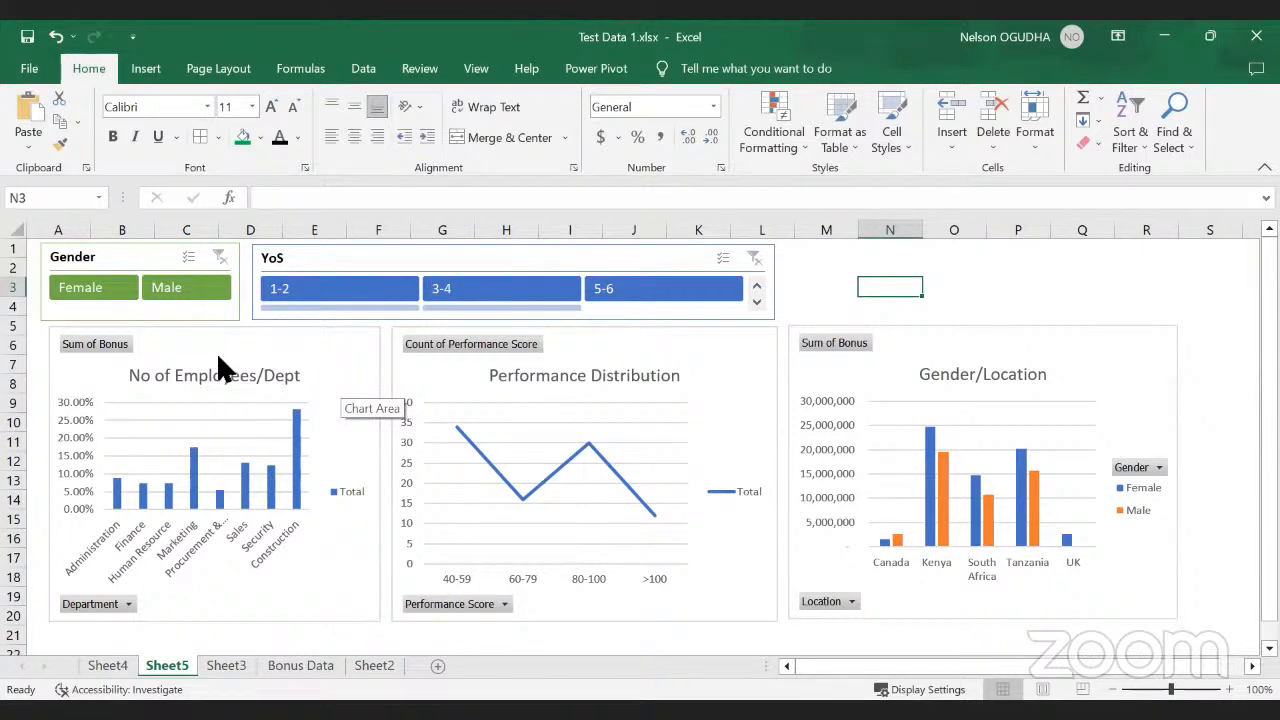
Step: Try the Gender and YoS slicers with different values on the Performance Distribution chart, ending on Female and 1-2
click(179, 293)
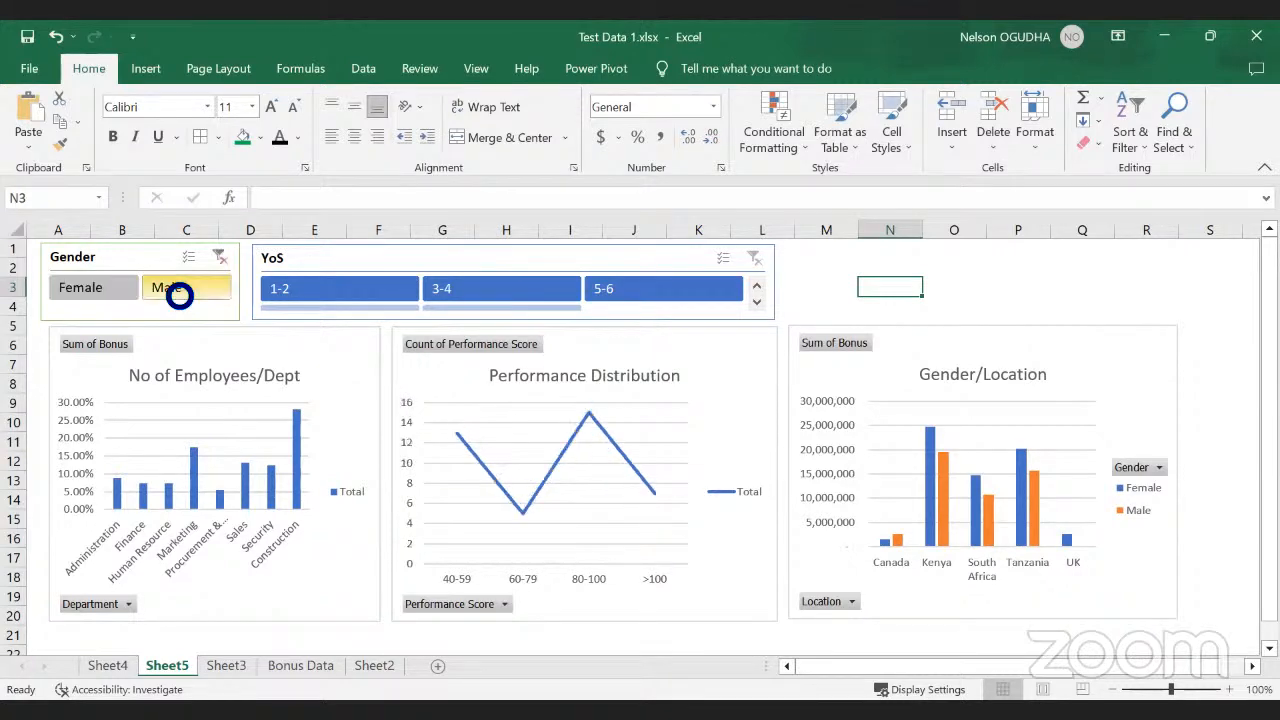
click(110, 288)
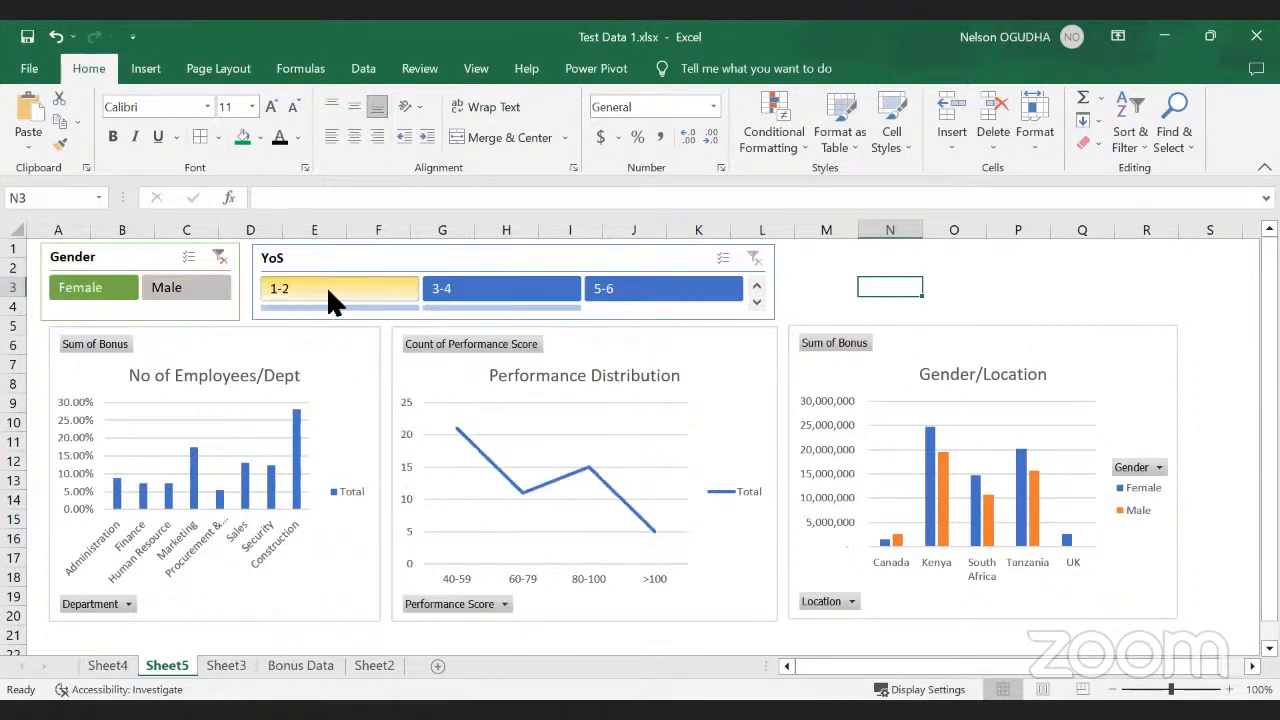
click(333, 292)
click(472, 290)
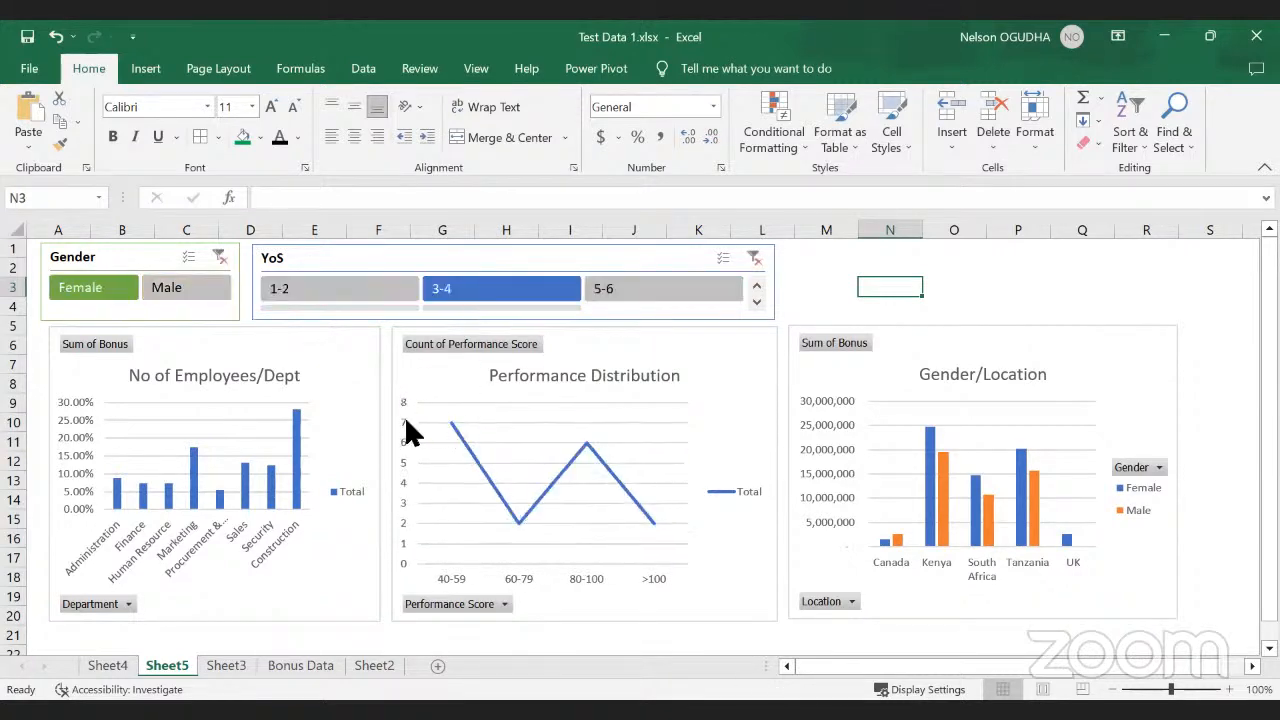
click(631, 360)
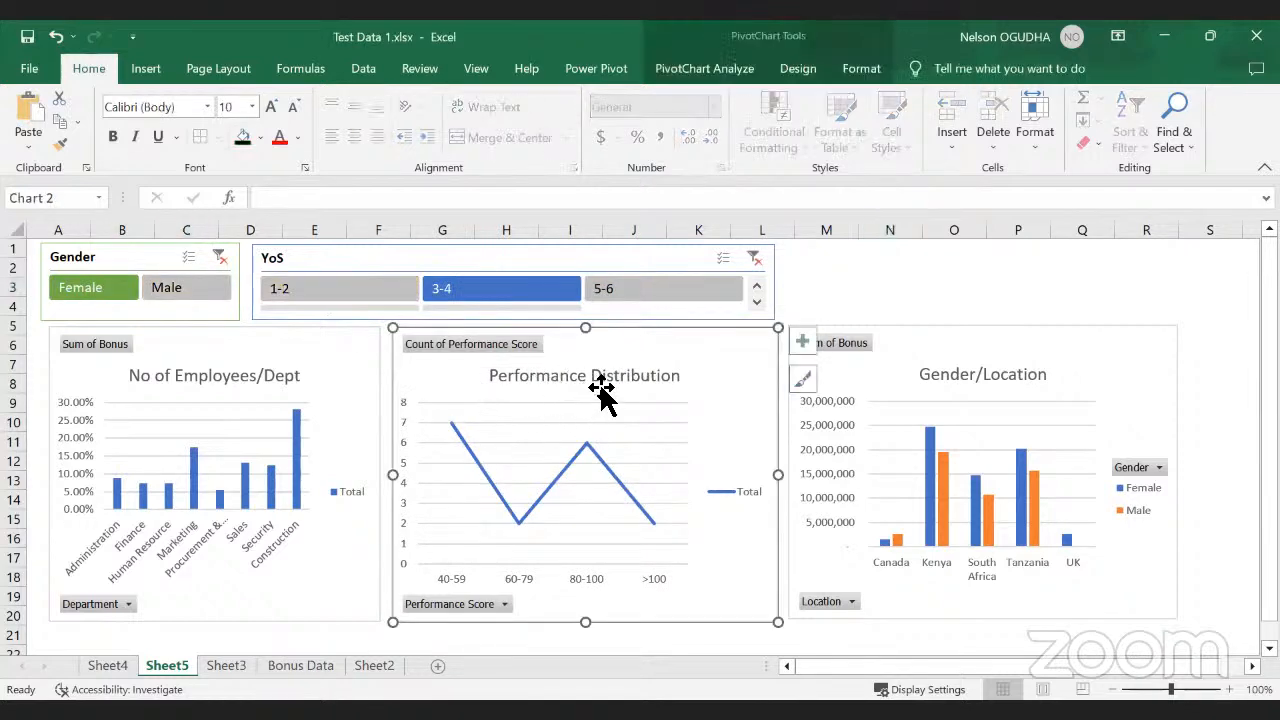
click(640, 290)
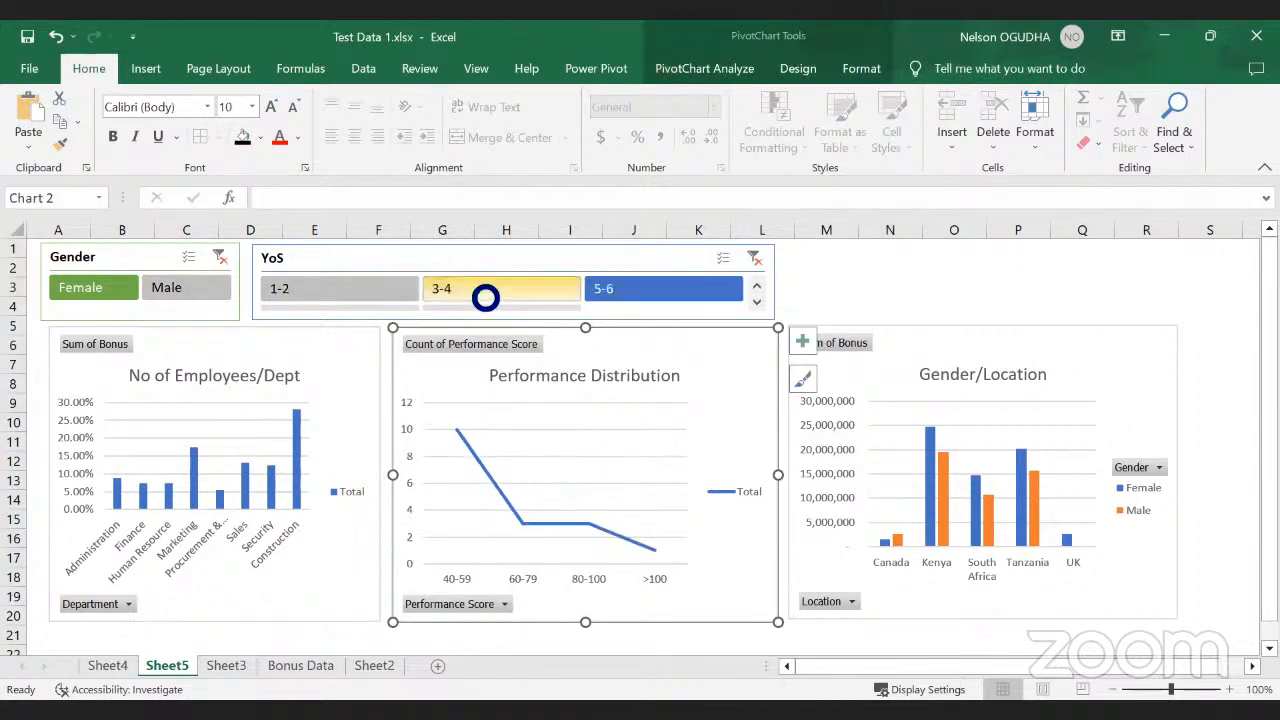
click(486, 292)
click(354, 286)
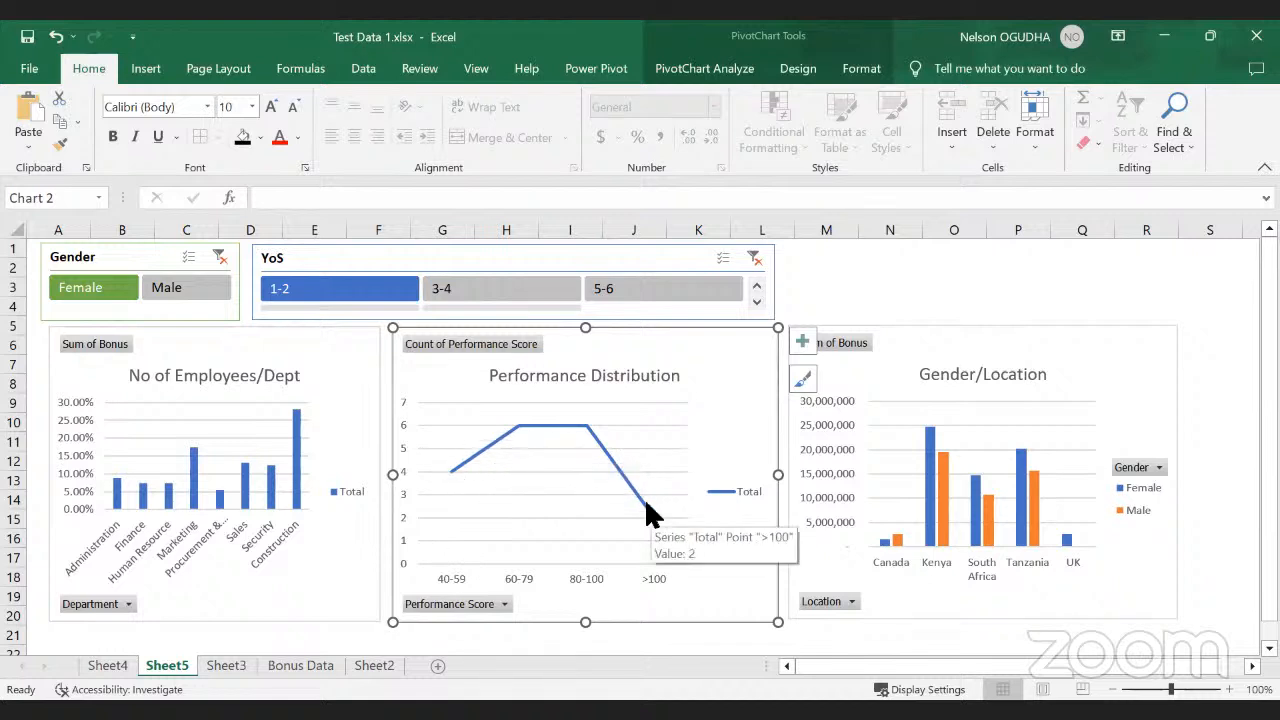
Step: Format the Performance Distribution chart's Total series as a smoothed line and close the formatting pane
click(618, 474)
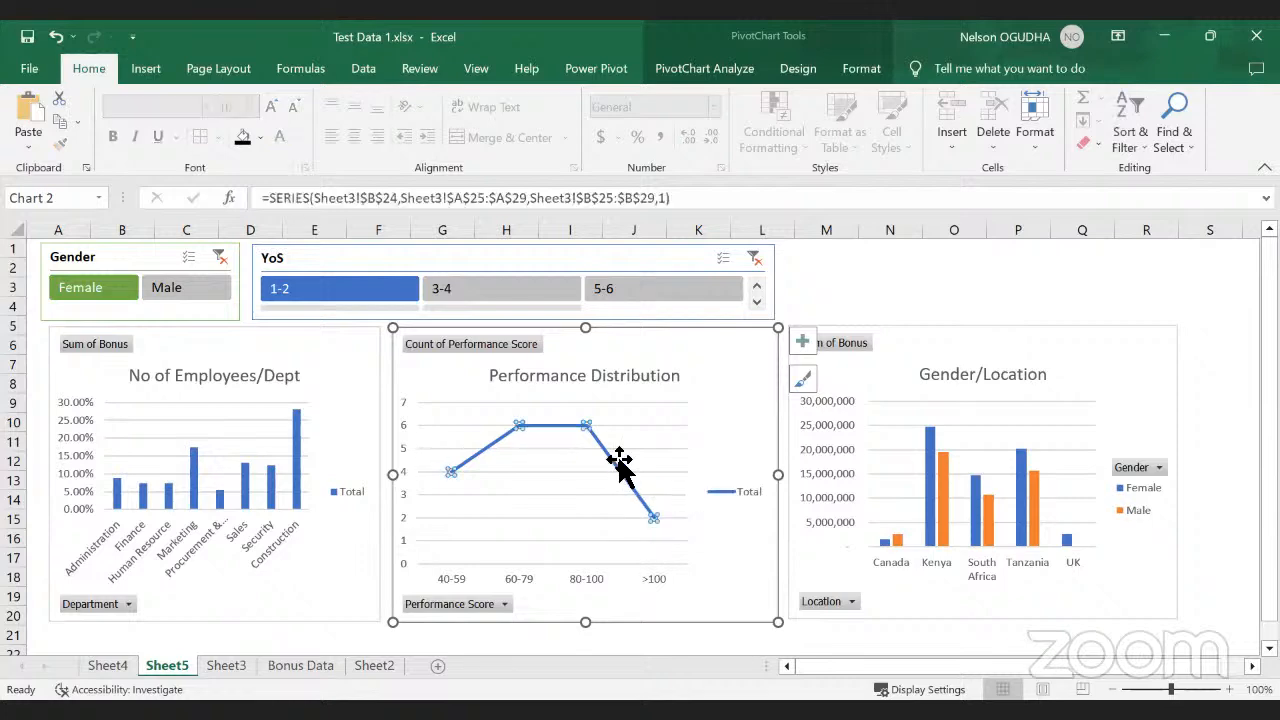
click(862, 70)
click(605, 168)
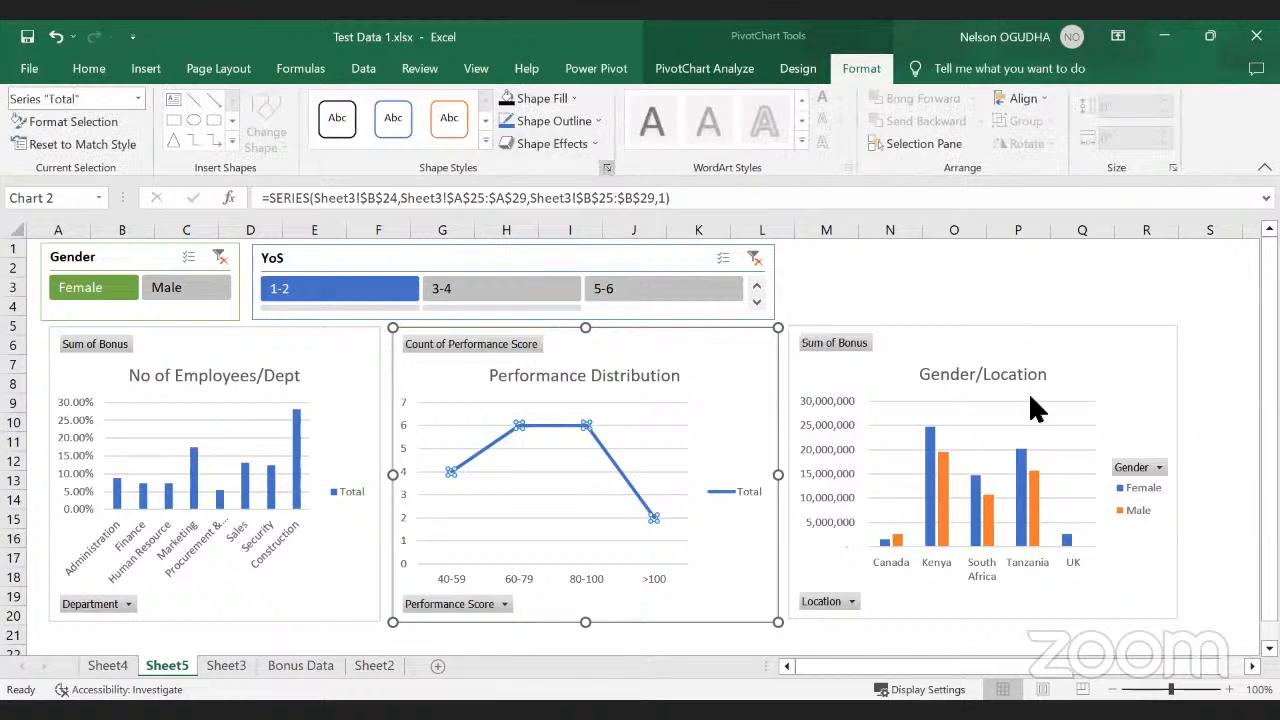
scroll(1084, 488, down, 4)
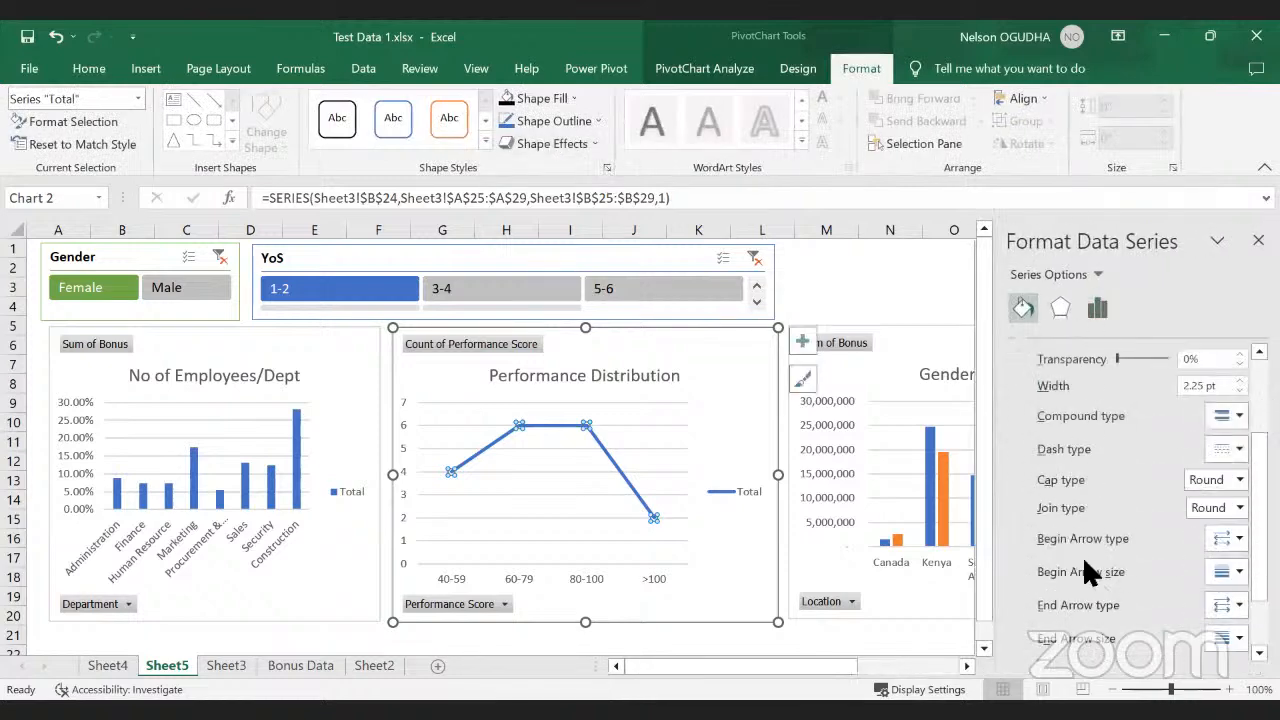
click(1038, 638)
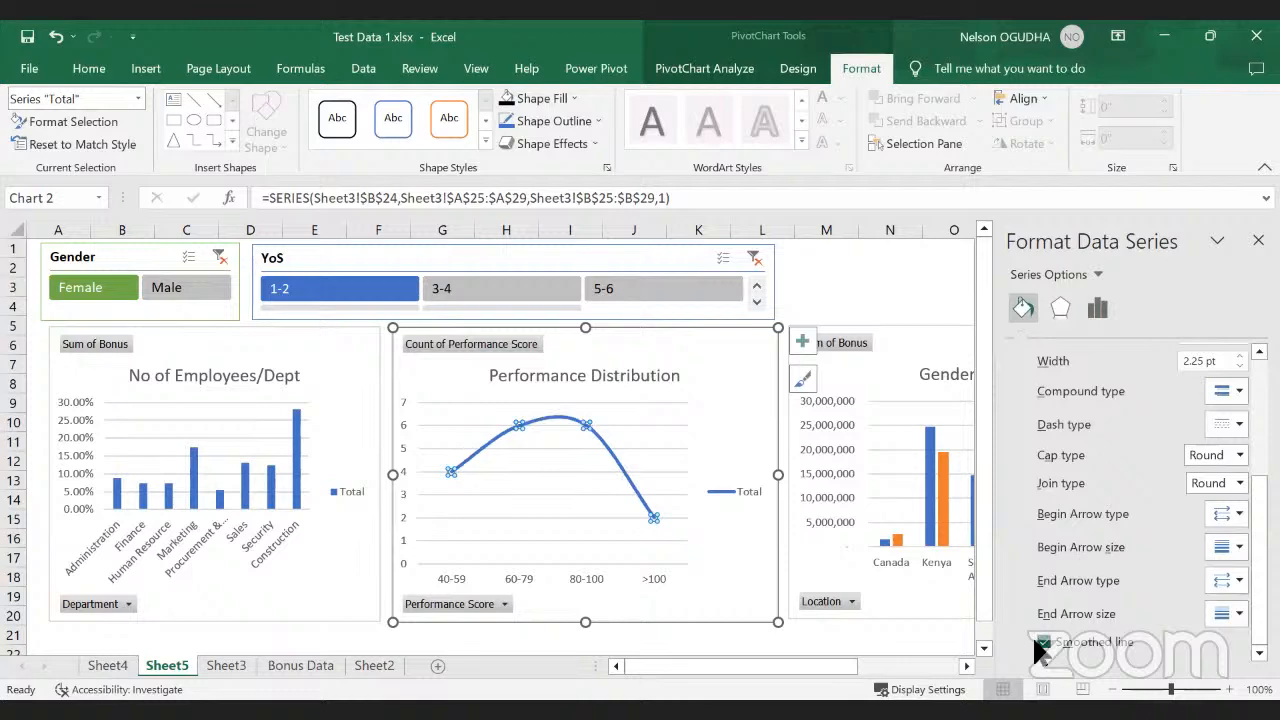
click(665, 582)
click(854, 268)
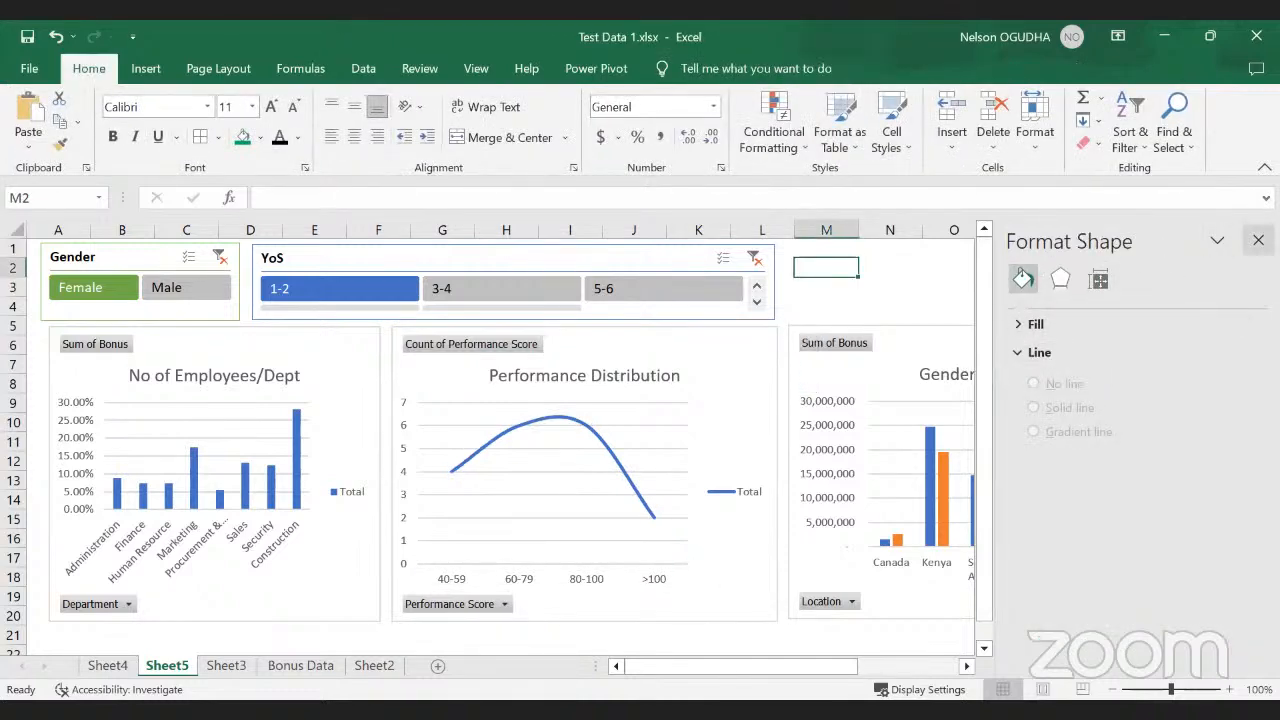
click(1257, 240)
click(1046, 251)
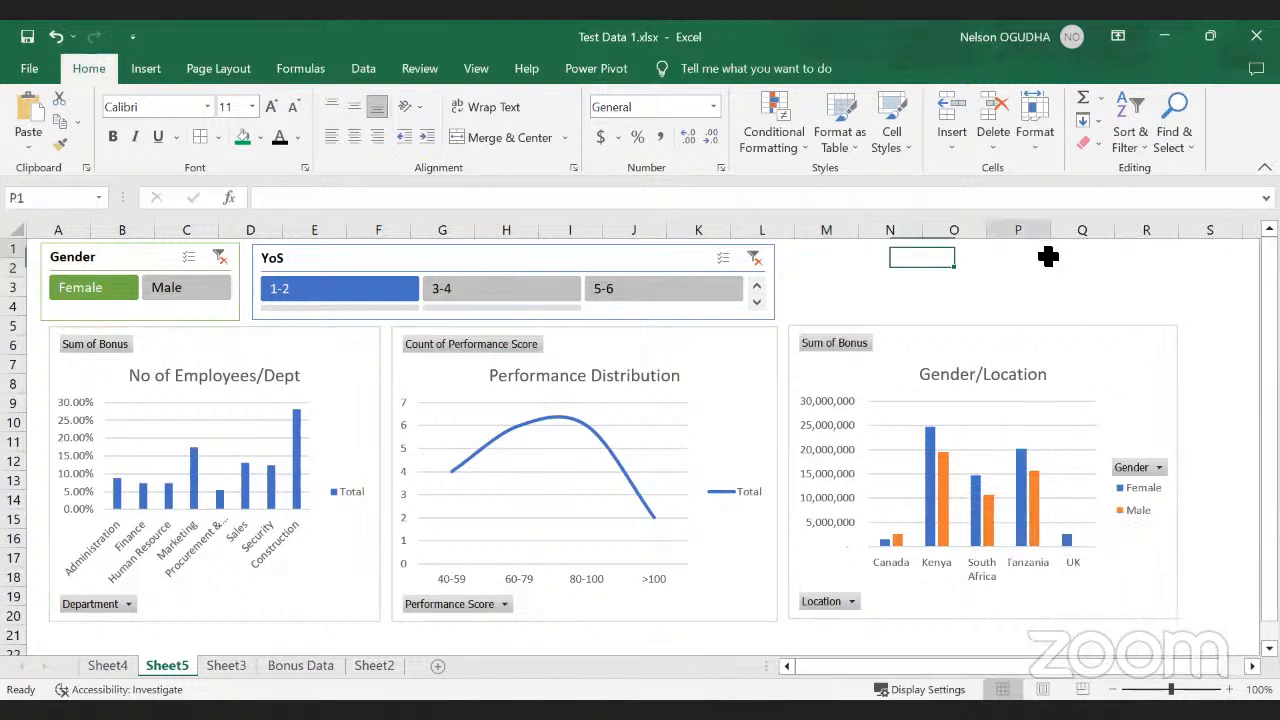
Step: Move the Gender and YoS slicers together so they sit roughly centred above the three charts
click(235, 311)
ctrl+click(320, 261)
drag(321, 261, 496, 262)
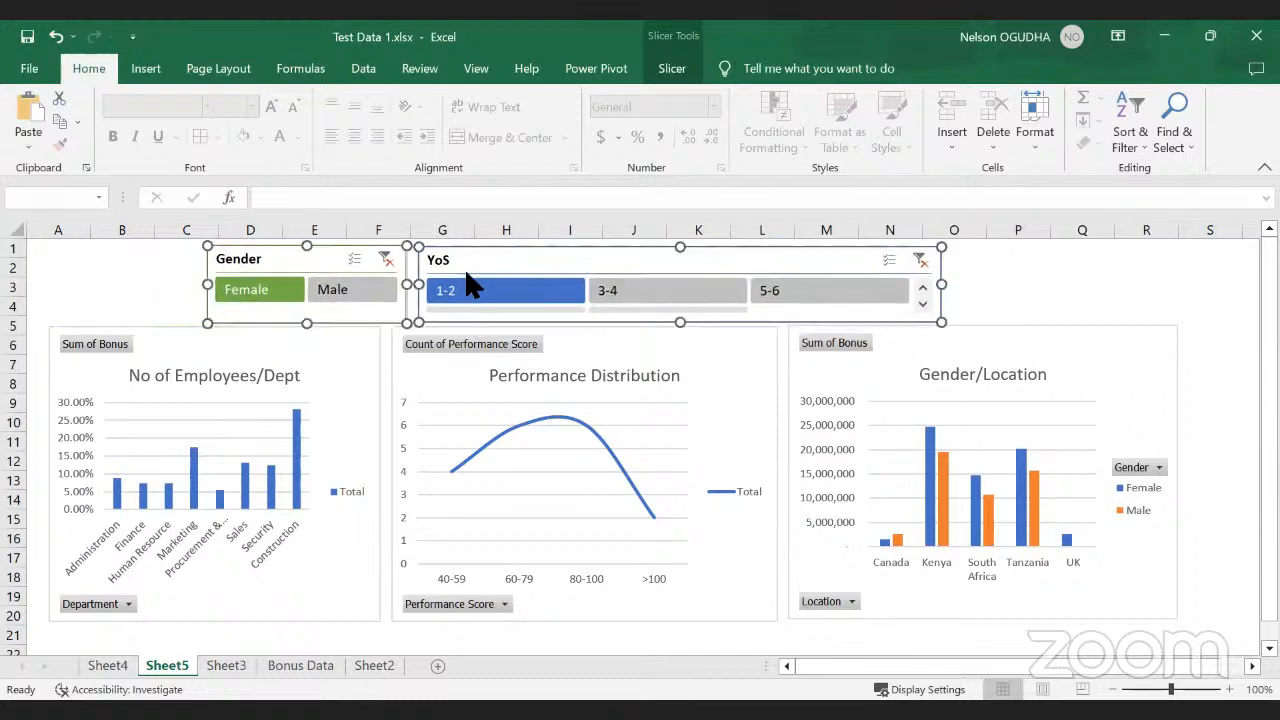
click(1014, 310)
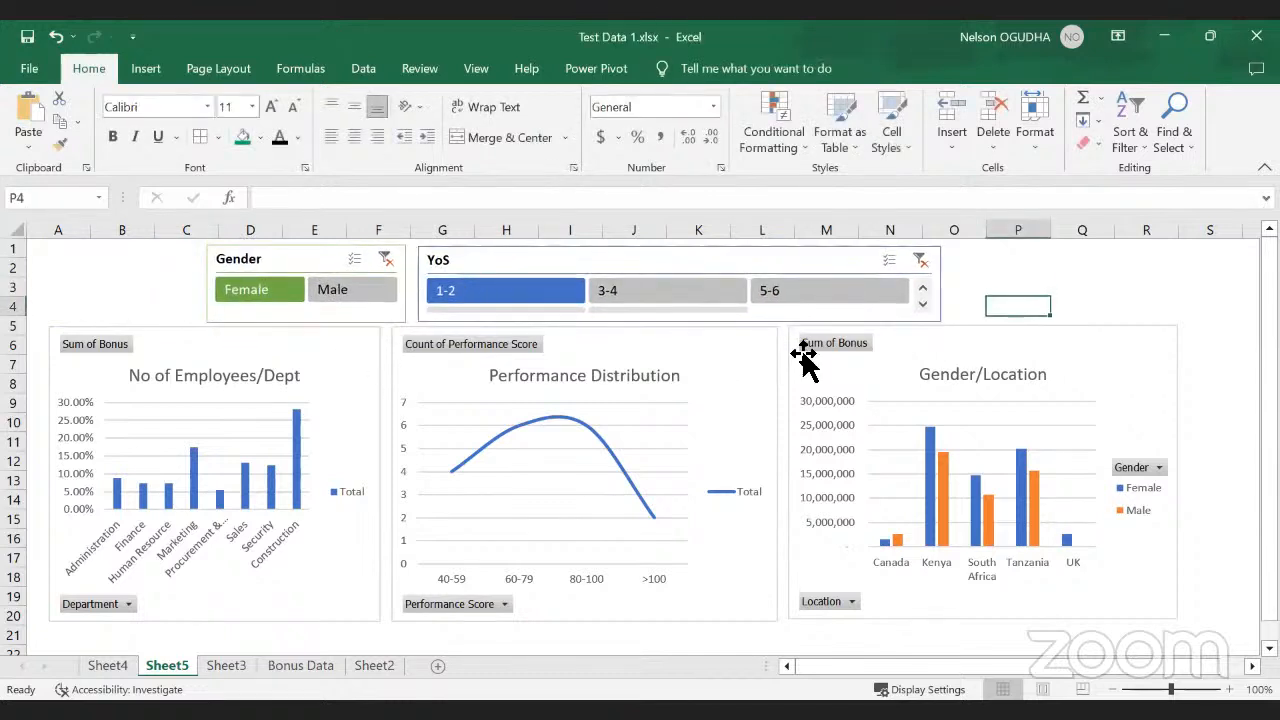
Step: Cycle the YoS slicer through 3-4, 5-6 and back to 1-2 to examine the smoothed Performance Distribution line
click(743, 428)
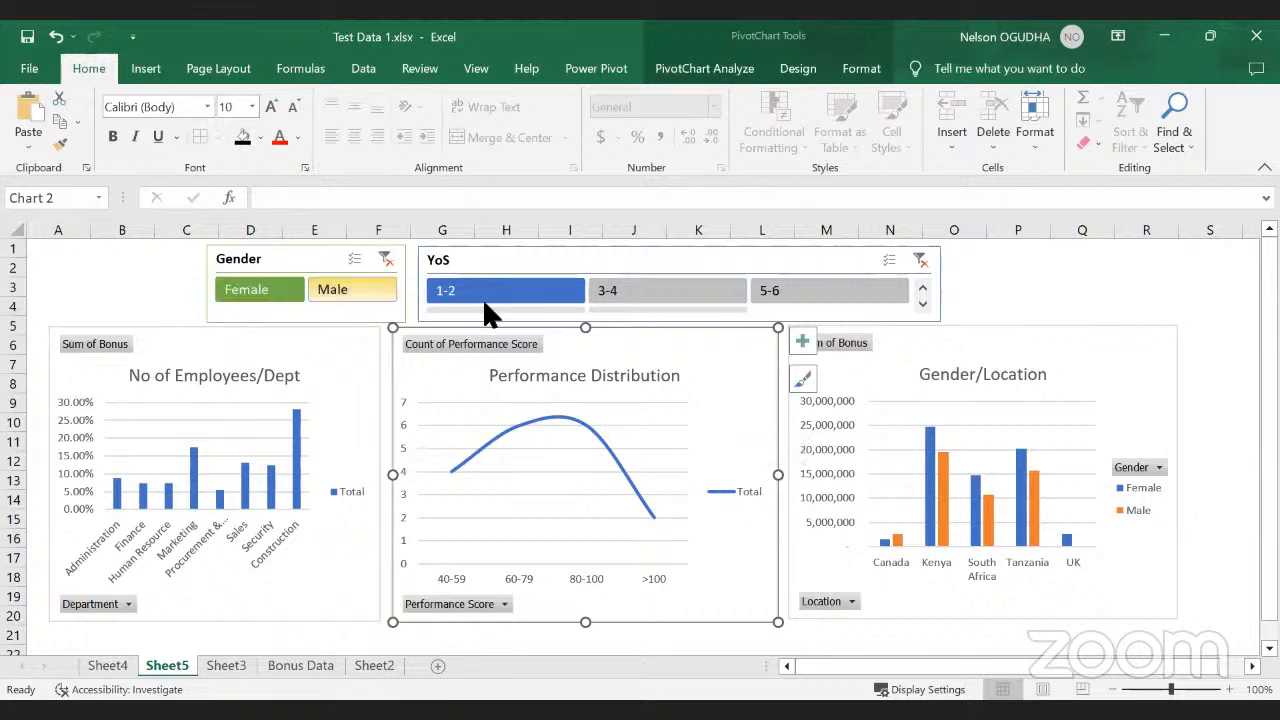
click(663, 297)
click(794, 292)
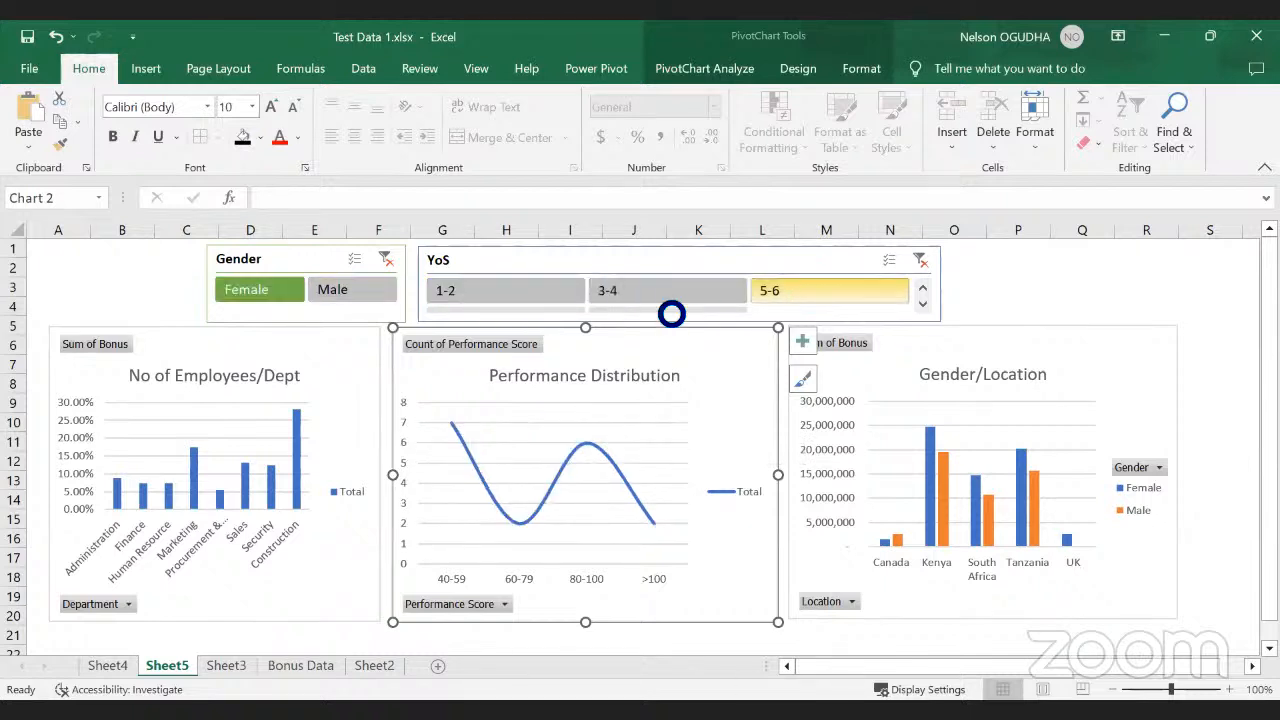
click(658, 292)
click(504, 293)
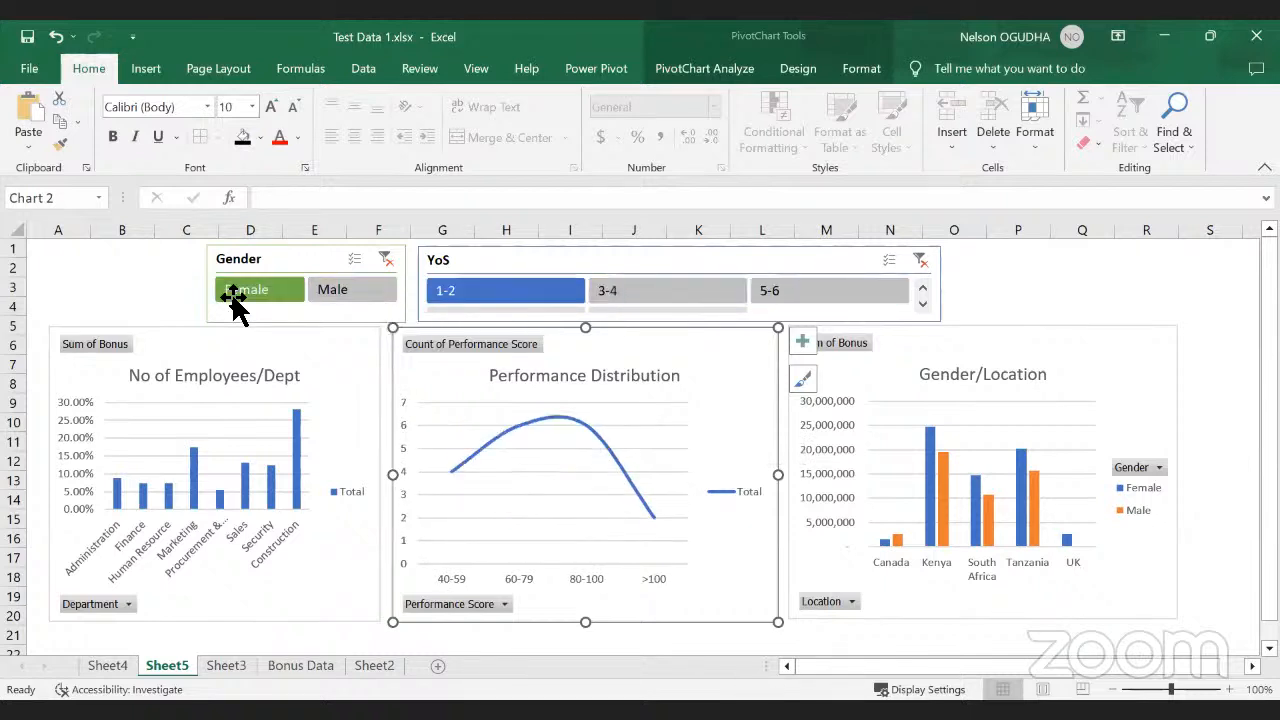
Step: Connect the Gender slicer to PivotTable1 and PivotTable3 through PivotTable6 on Sheet3, keeping PivotTable2 connected
click(278, 268)
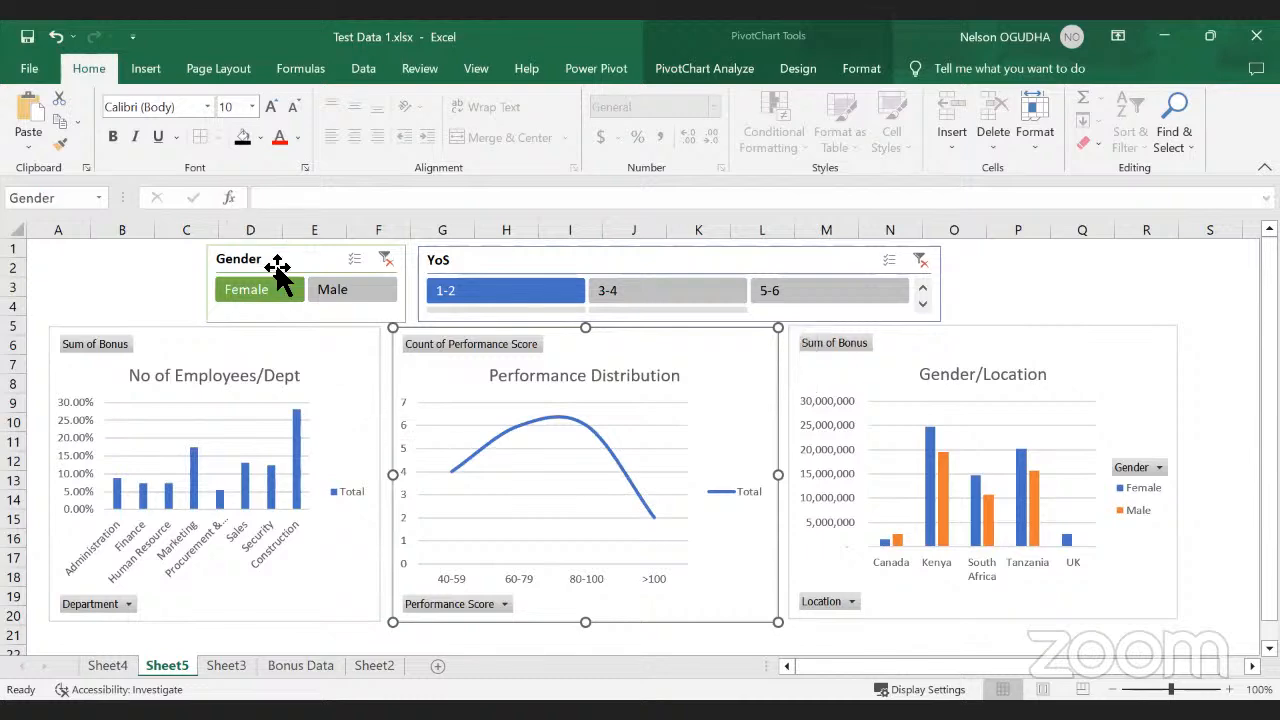
click(674, 70)
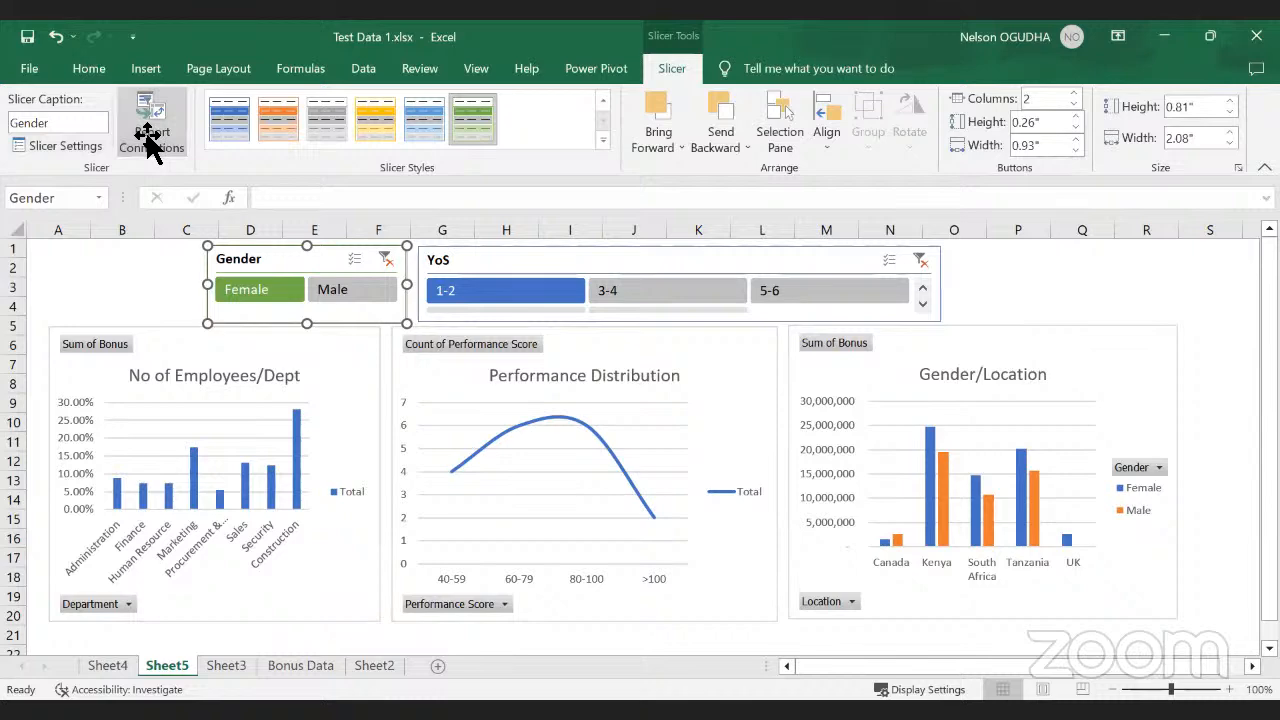
click(149, 140)
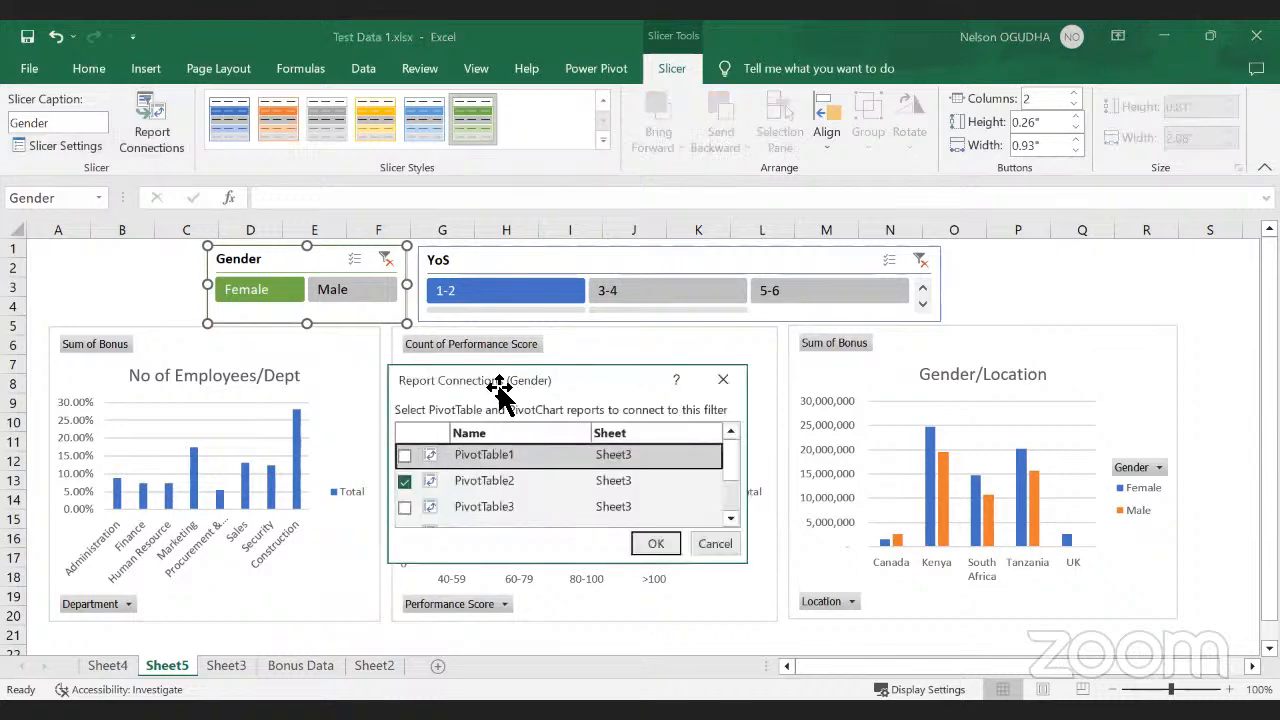
drag(500, 392, 738, 267)
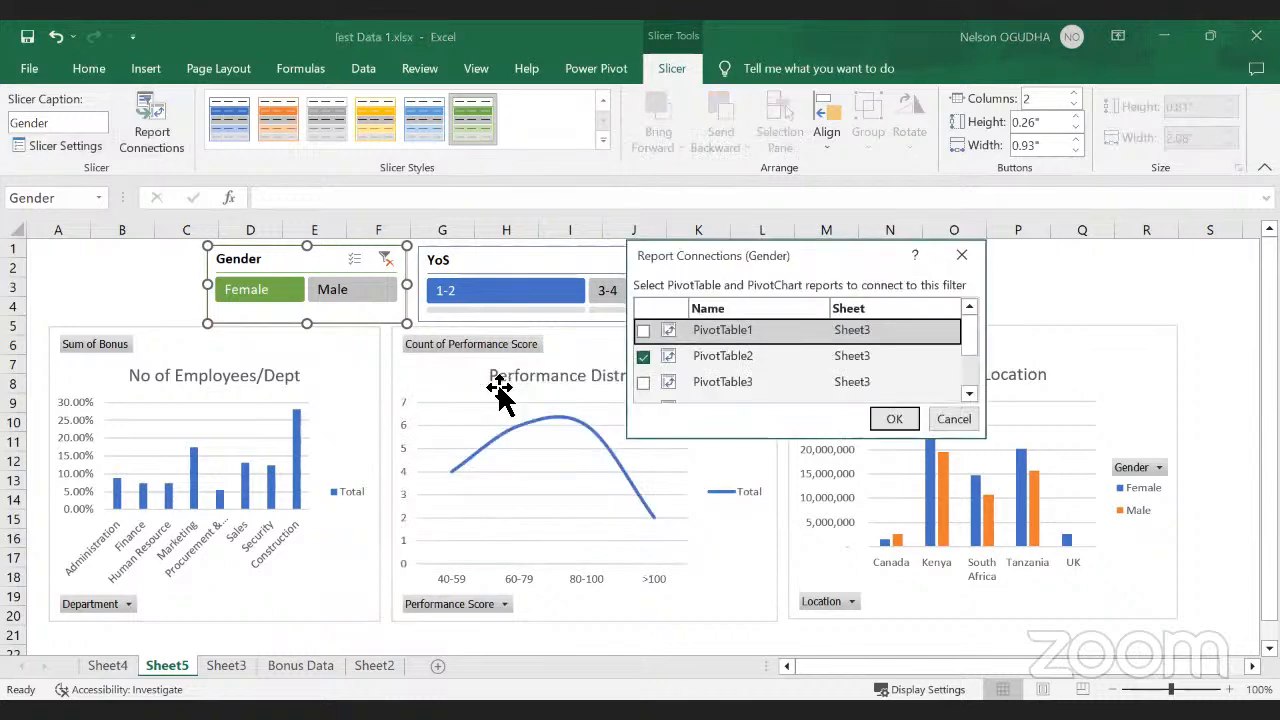
click(643, 330)
click(643, 382)
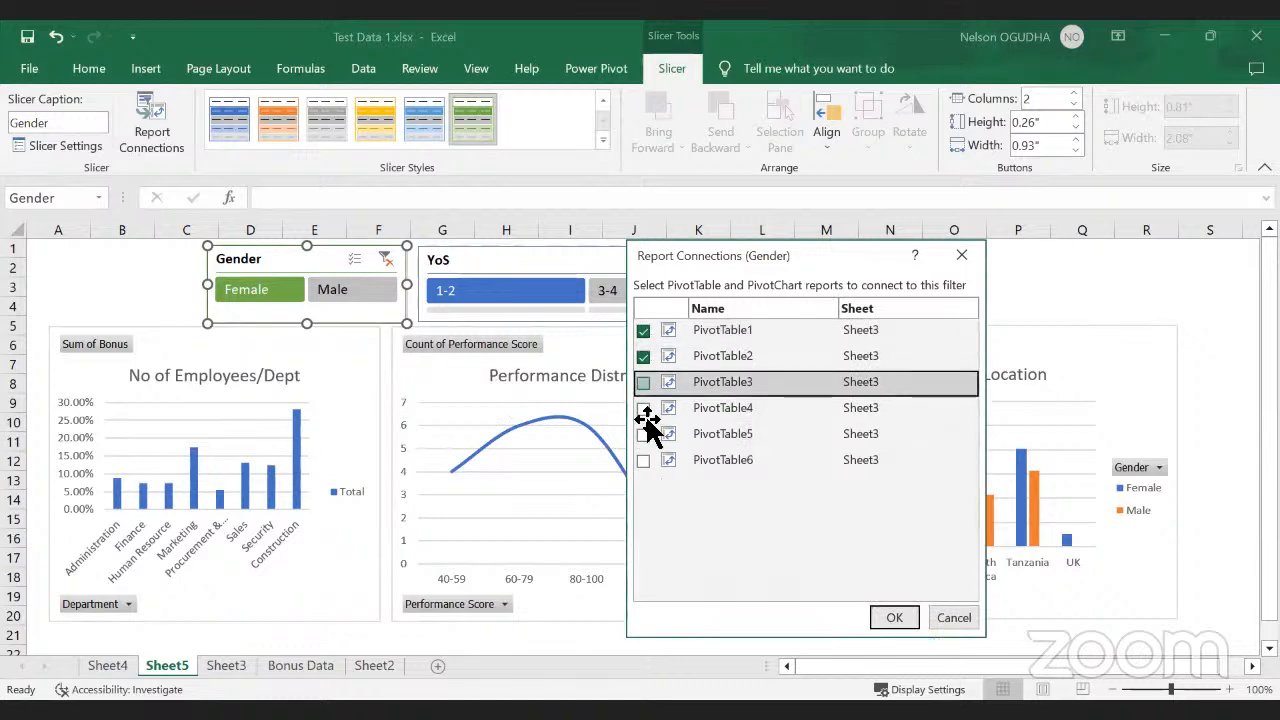
click(643, 408)
click(643, 434)
click(643, 460)
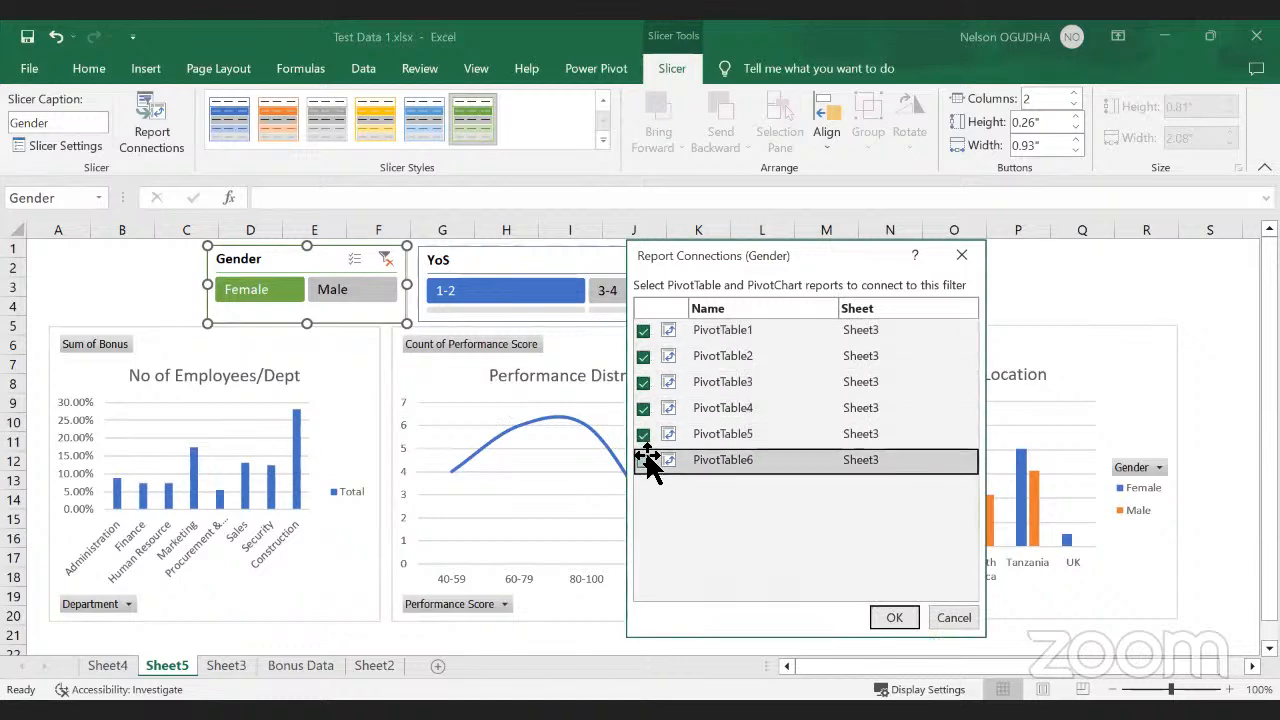
click(895, 618)
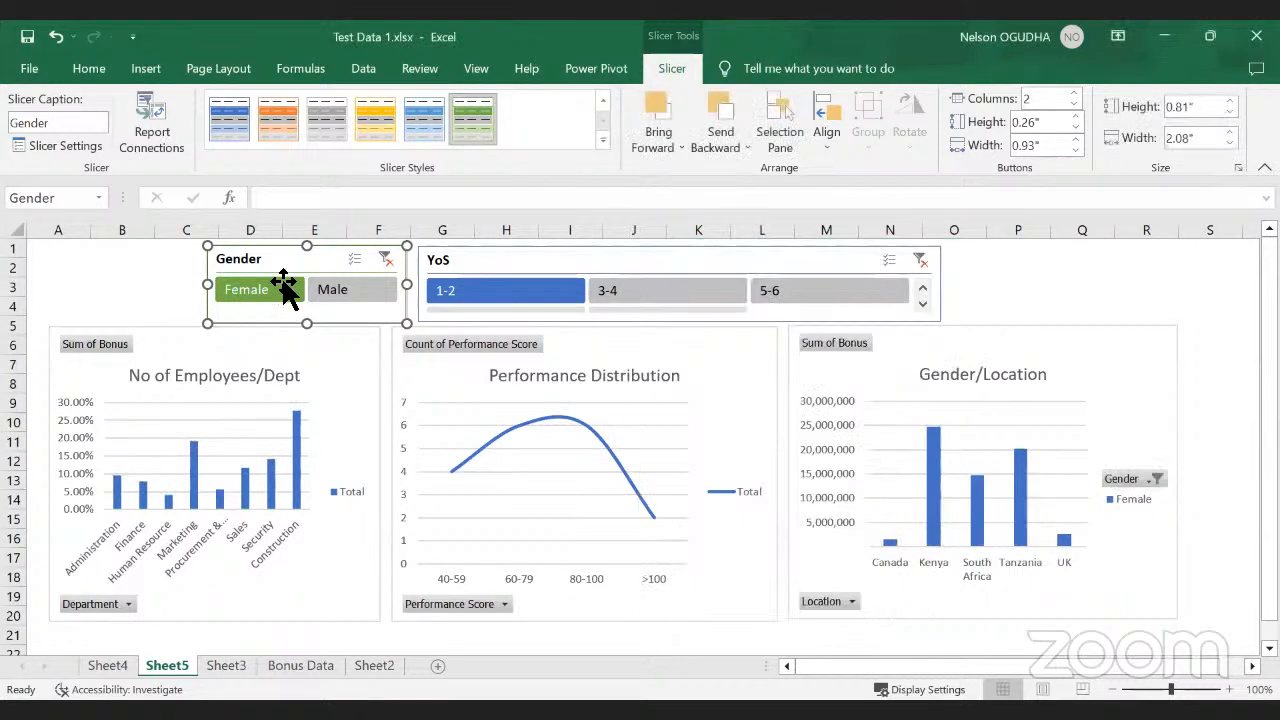
Step: Switch the Gender slicer between Male and Female to check all three charts, ending on Male
click(353, 296)
click(267, 289)
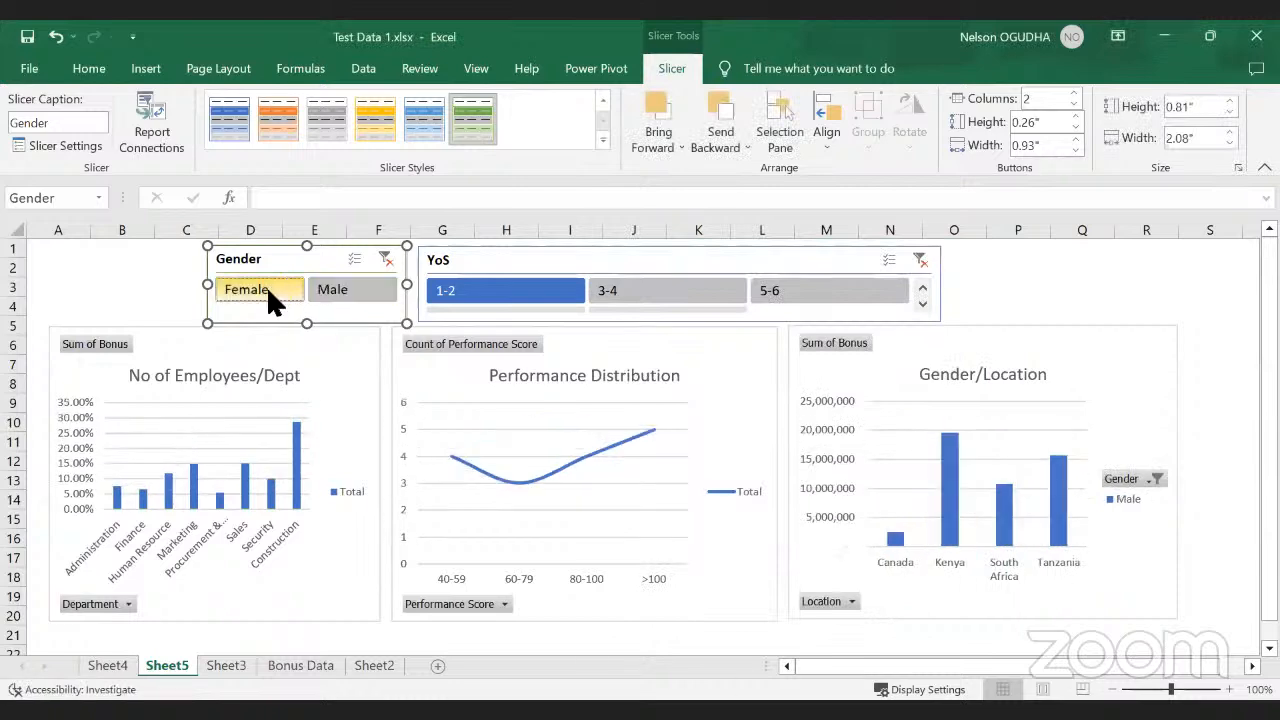
click(360, 293)
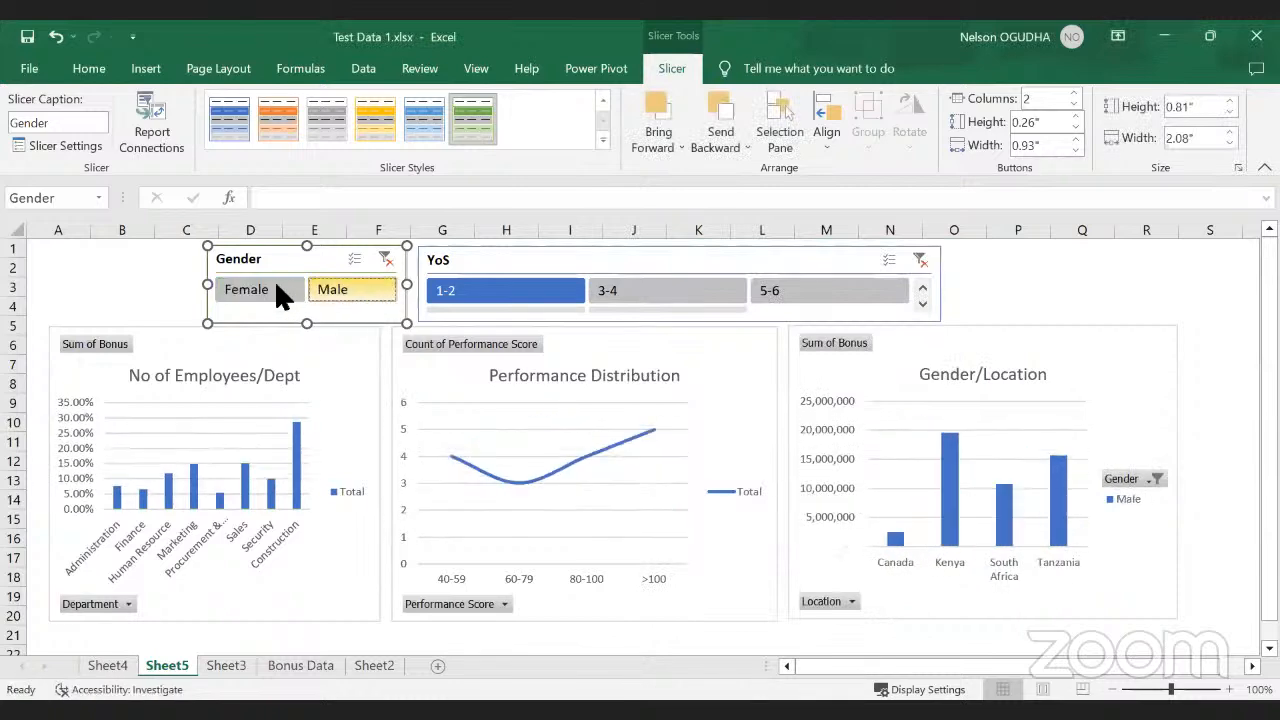
click(283, 290)
click(345, 295)
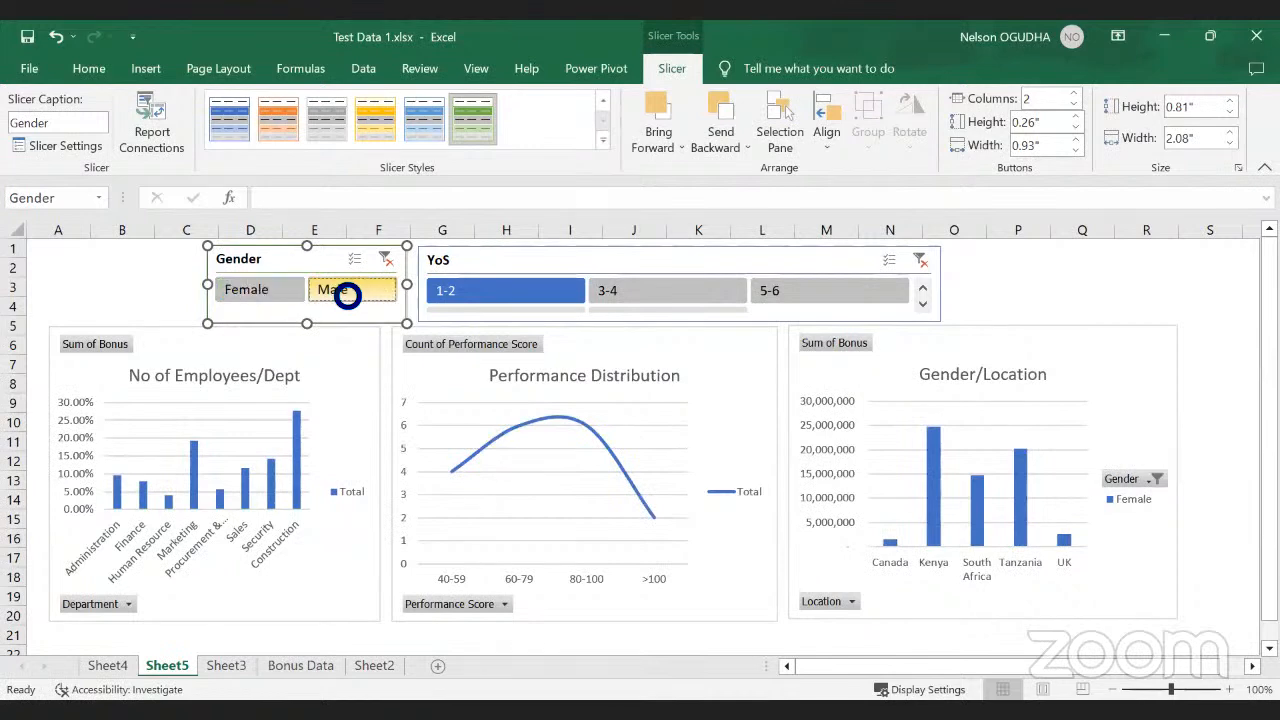
click(272, 289)
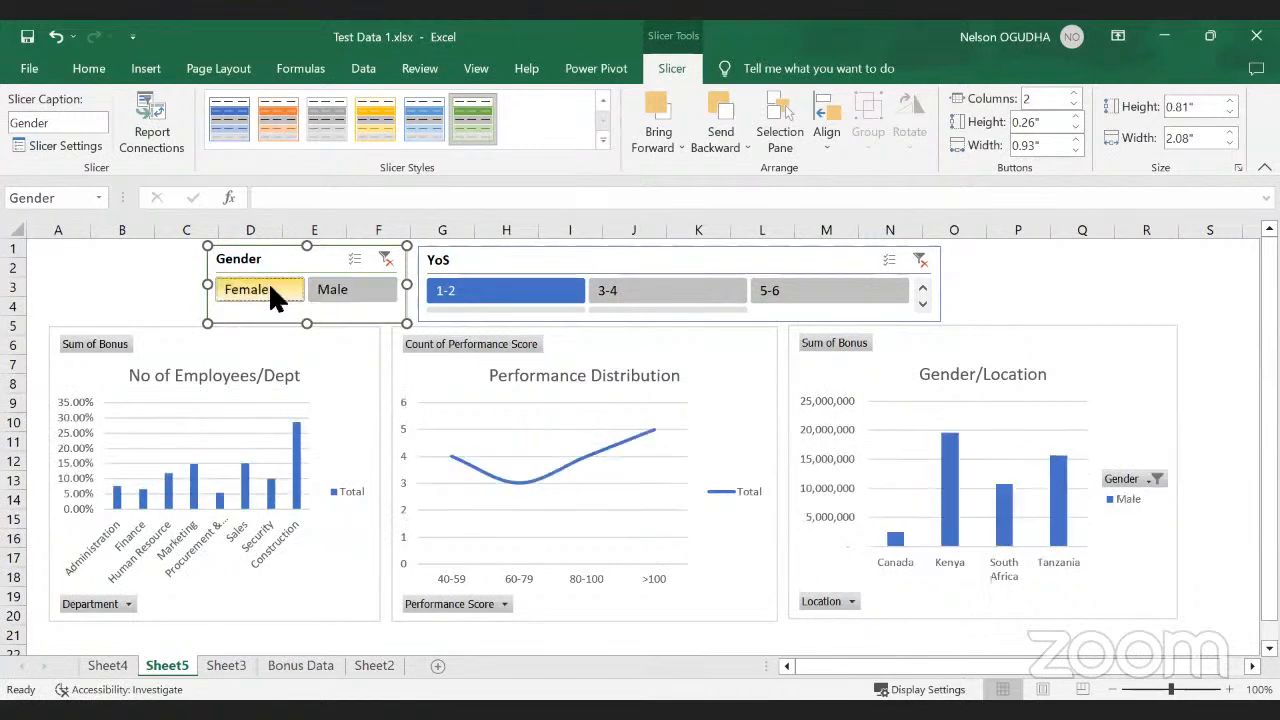
click(388, 295)
Step: Connect the YoS slicer to PivotTable1 and PivotTable3 through PivotTable6 on Sheet3, keeping PivotTable2 connected
click(508, 300)
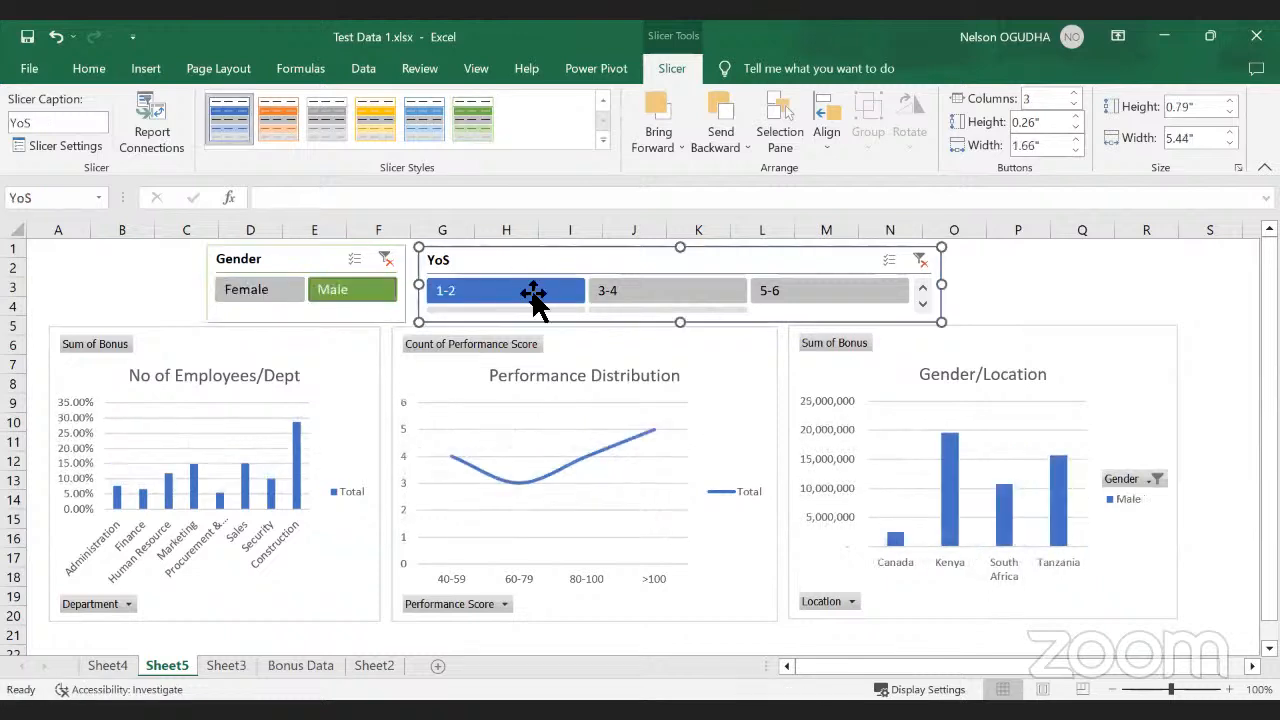
click(152, 138)
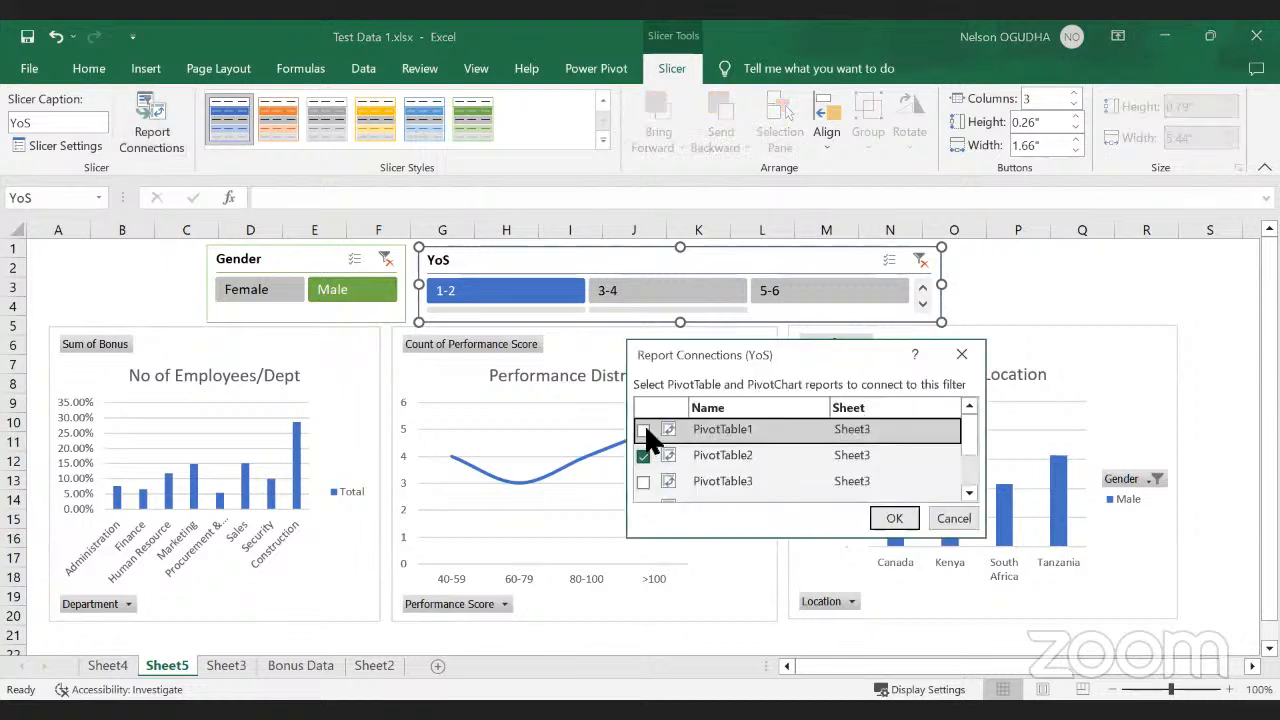
click(645, 430)
click(648, 481)
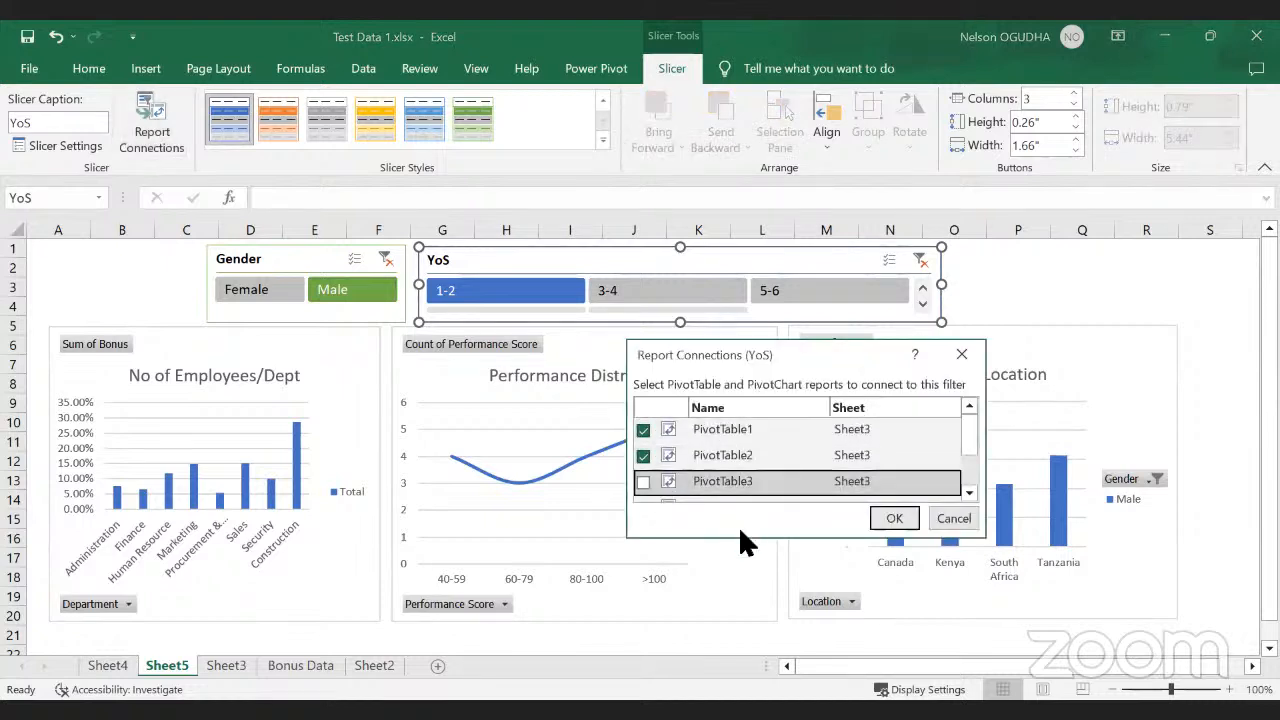
drag(740, 535, 668, 695)
click(640, 509)
click(639, 535)
click(643, 559)
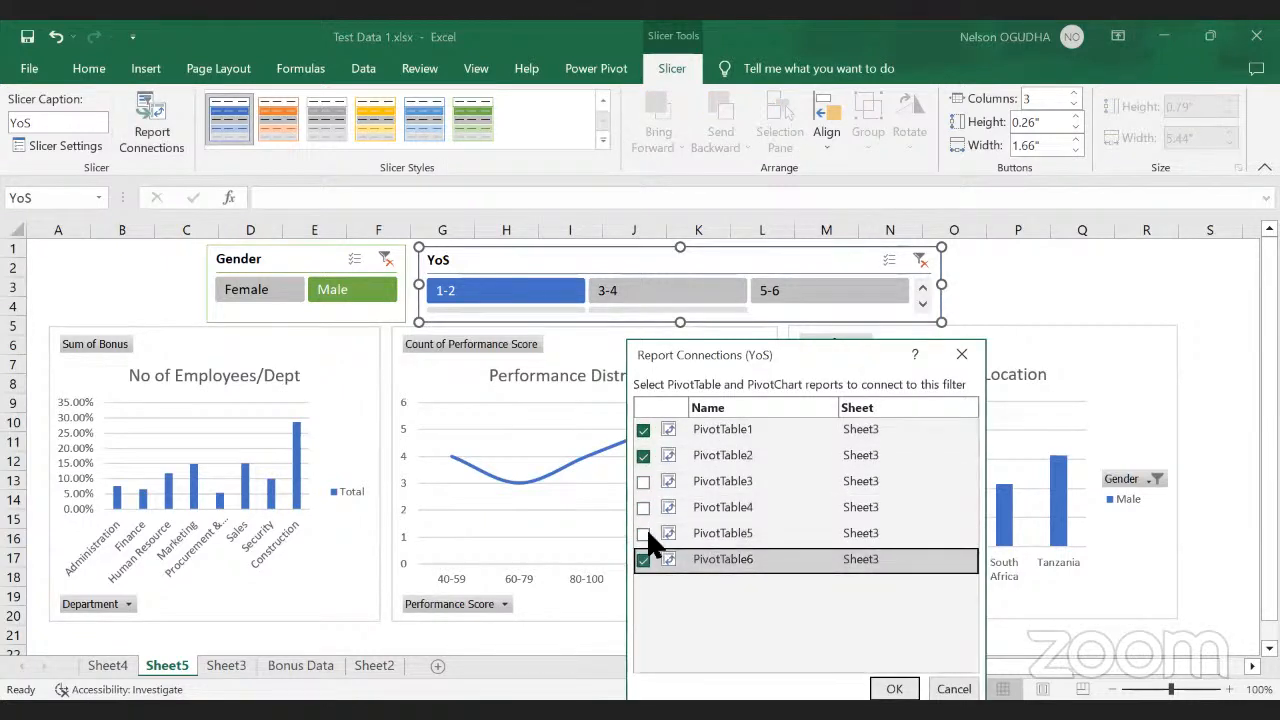
click(643, 533)
click(643, 507)
click(643, 481)
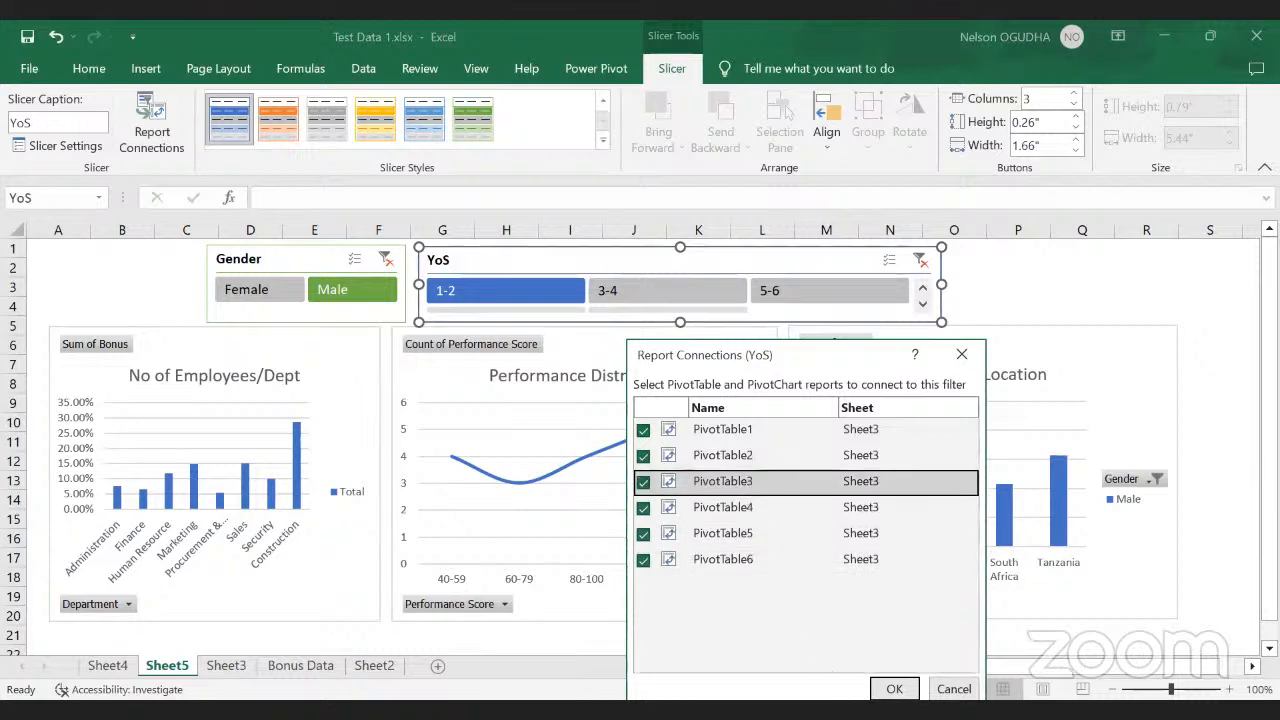
click(894, 689)
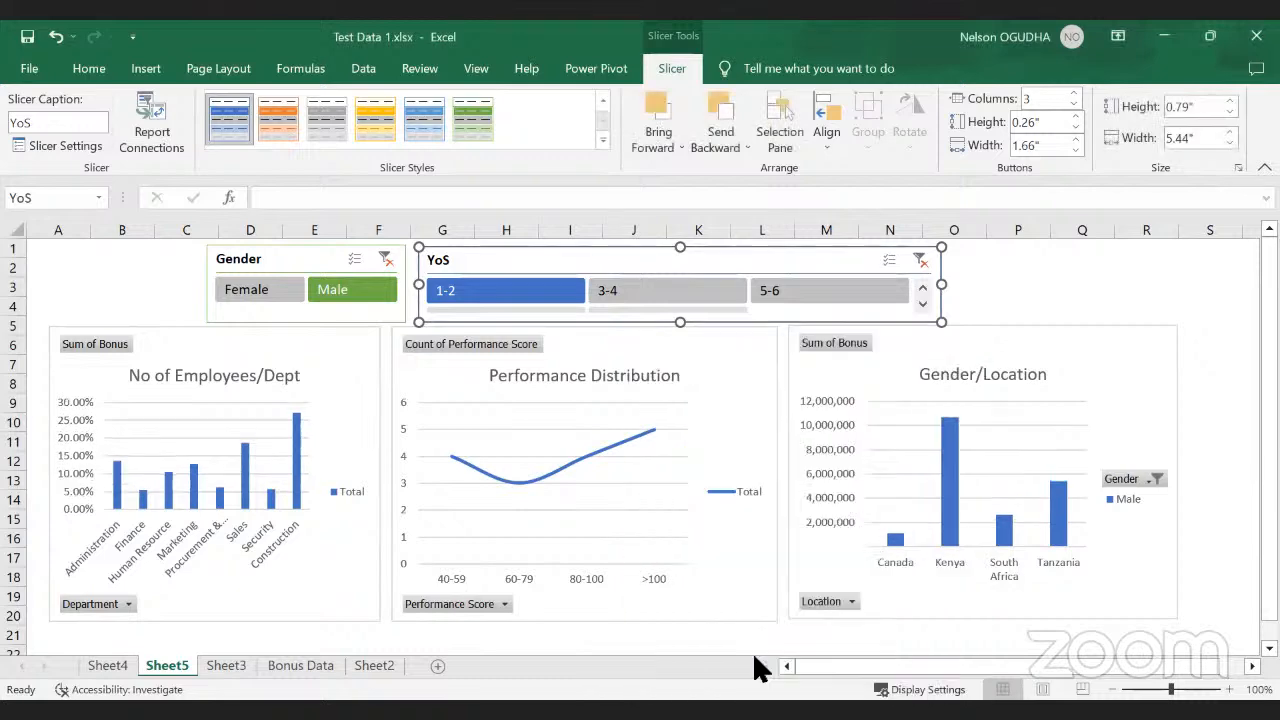
Step: Filter the dashboard to Female and cycle YoS through 3-4 and 5-6 to check that all three charts respond
click(276, 289)
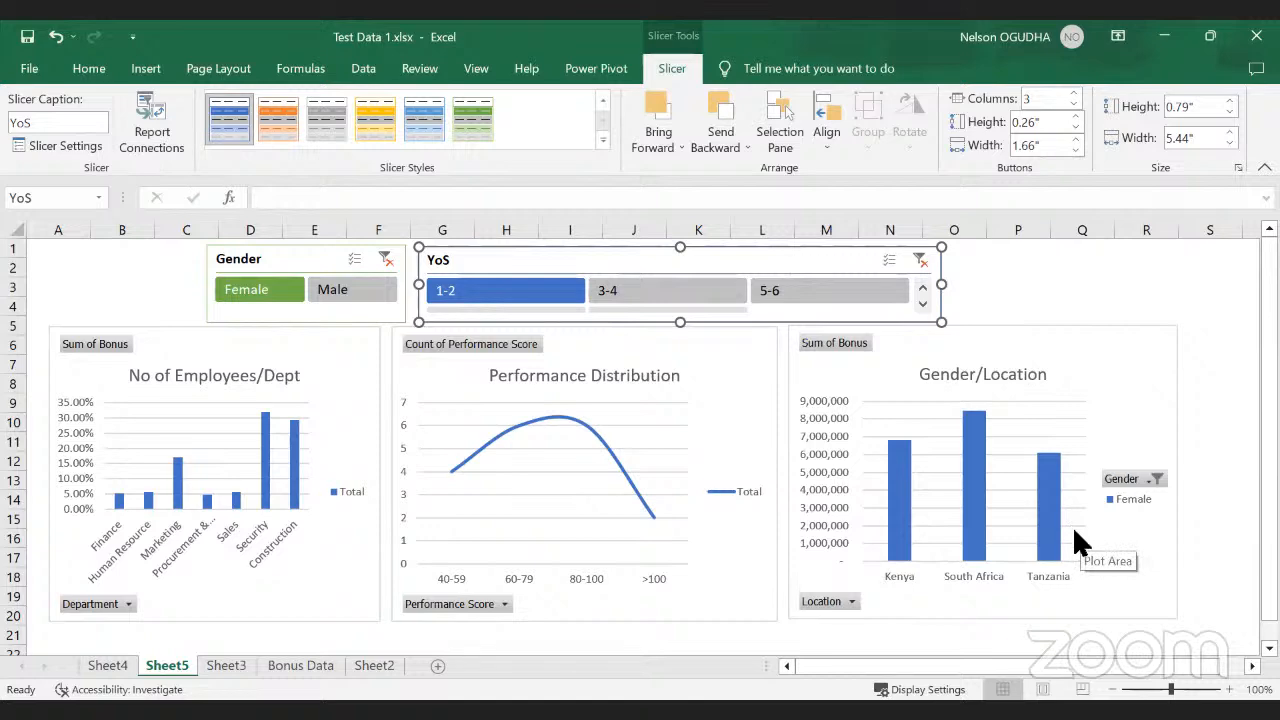
click(637, 298)
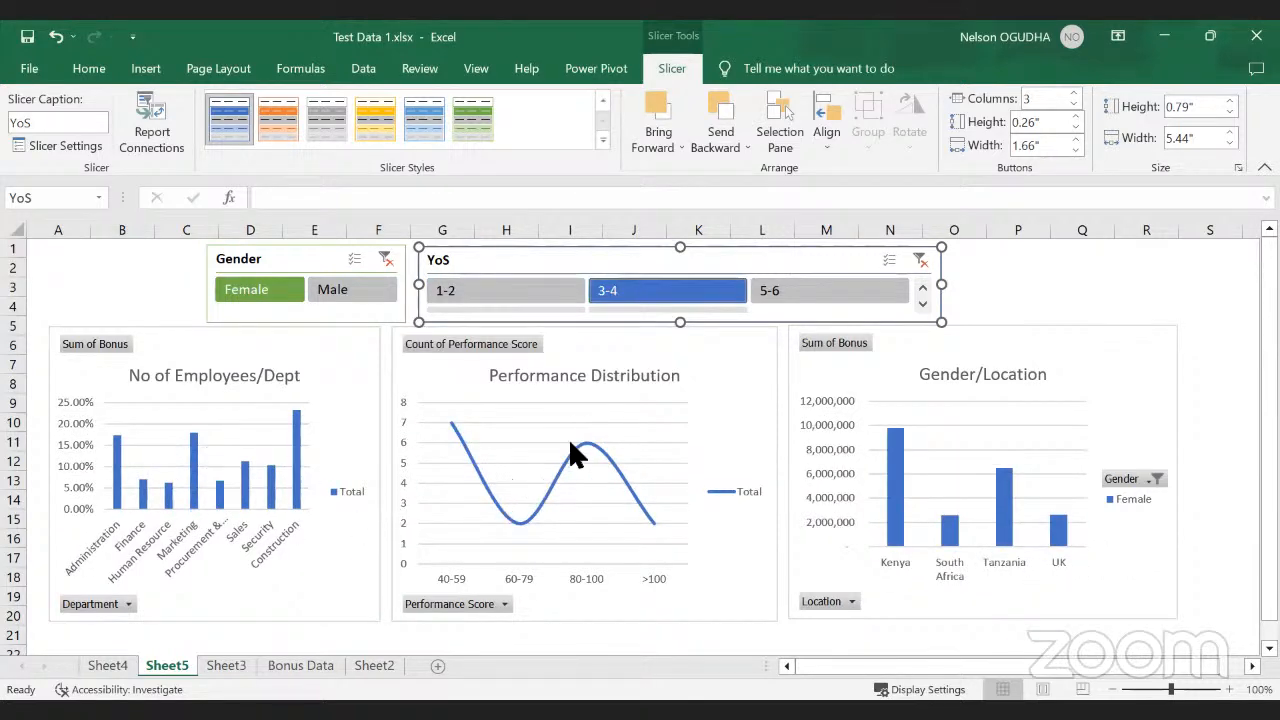
click(790, 293)
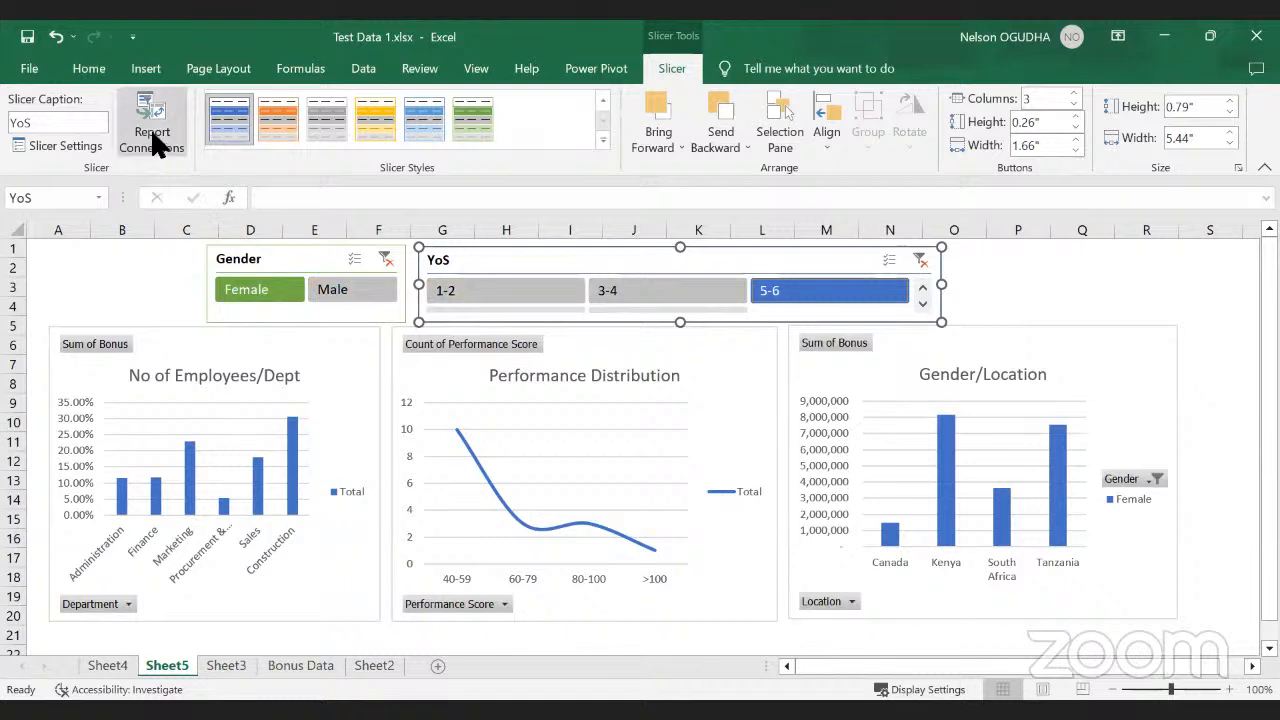
Step: Review which PivotTables the Gender slicer is connected to in its report connections
click(297, 255)
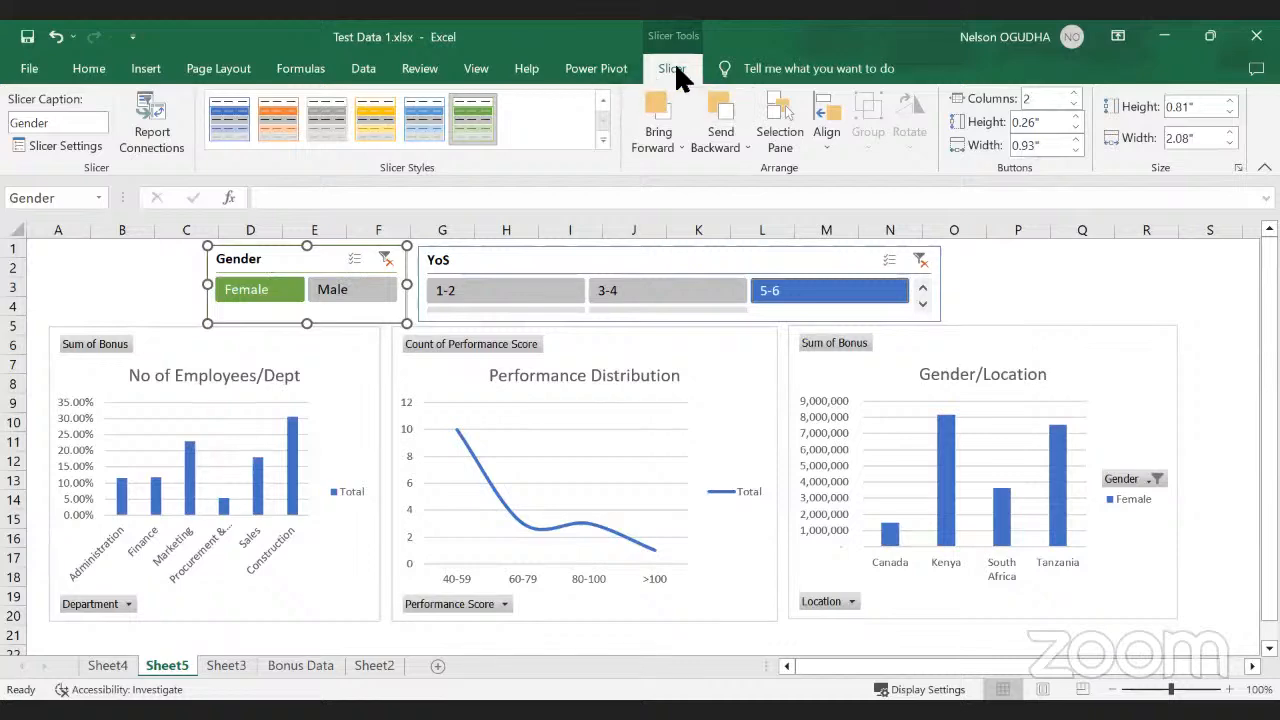
click(150, 122)
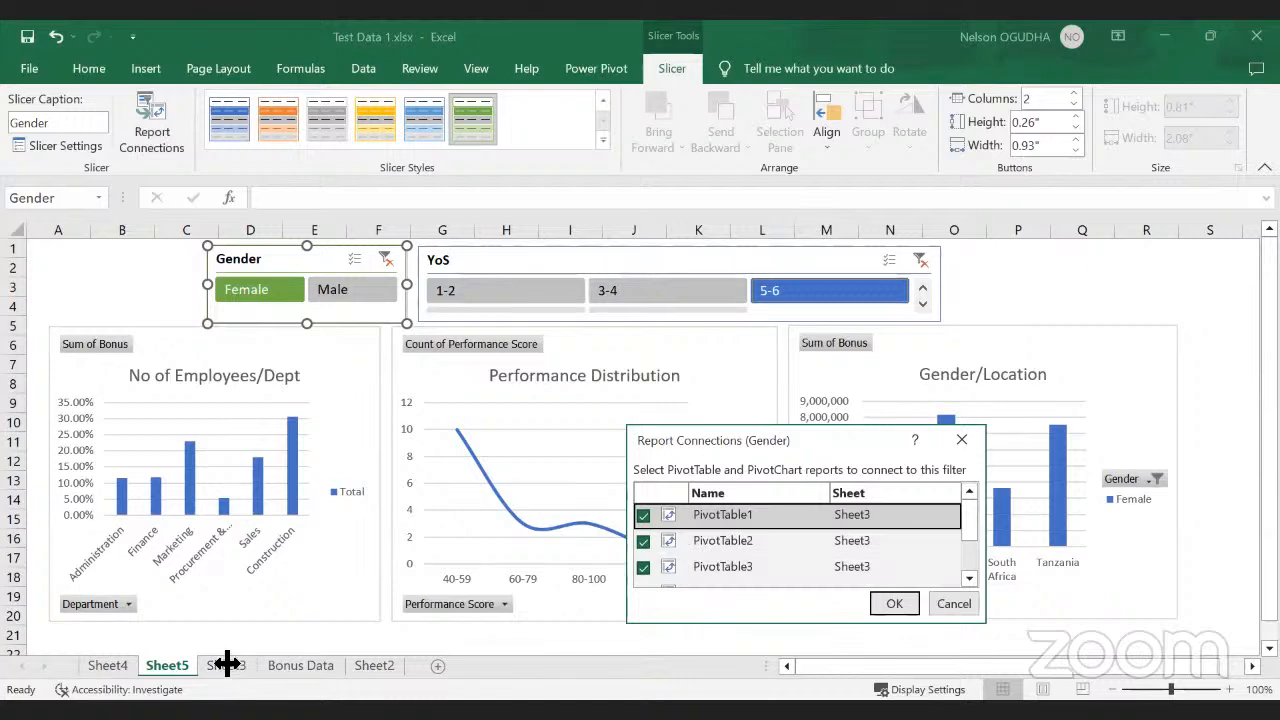
scroll(729, 549, down, 3)
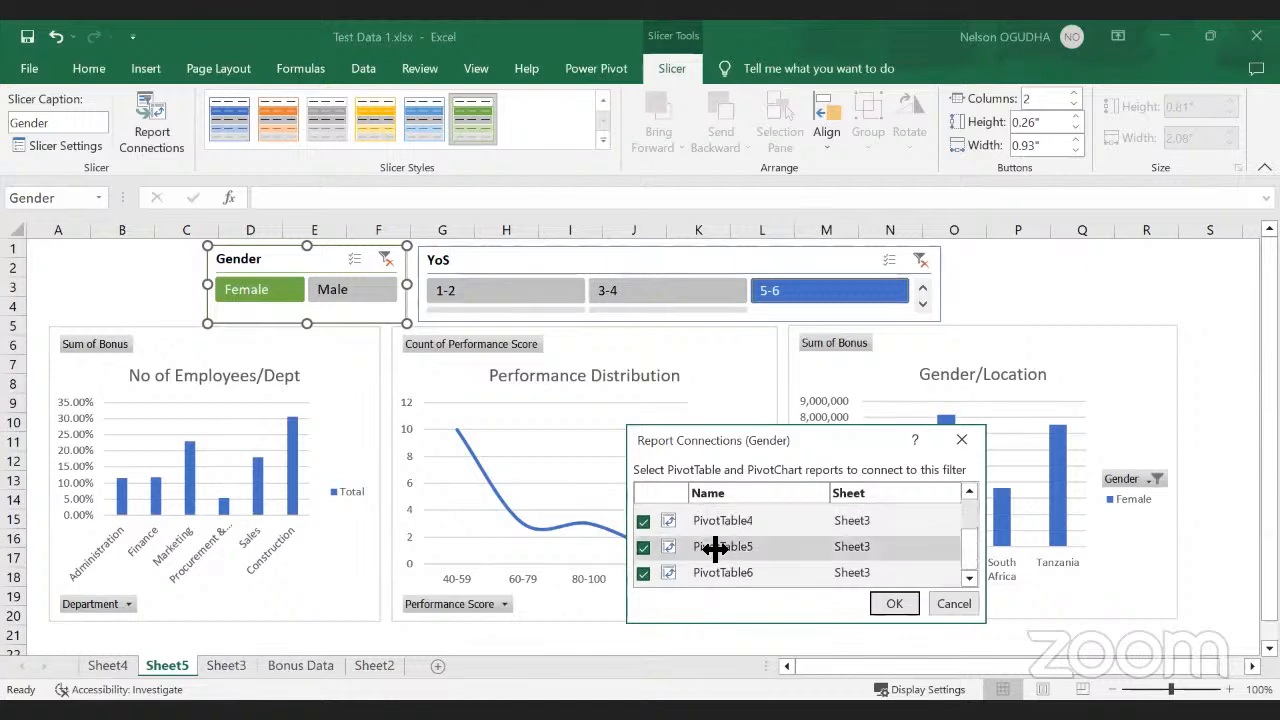
scroll(705, 558, up, 3)
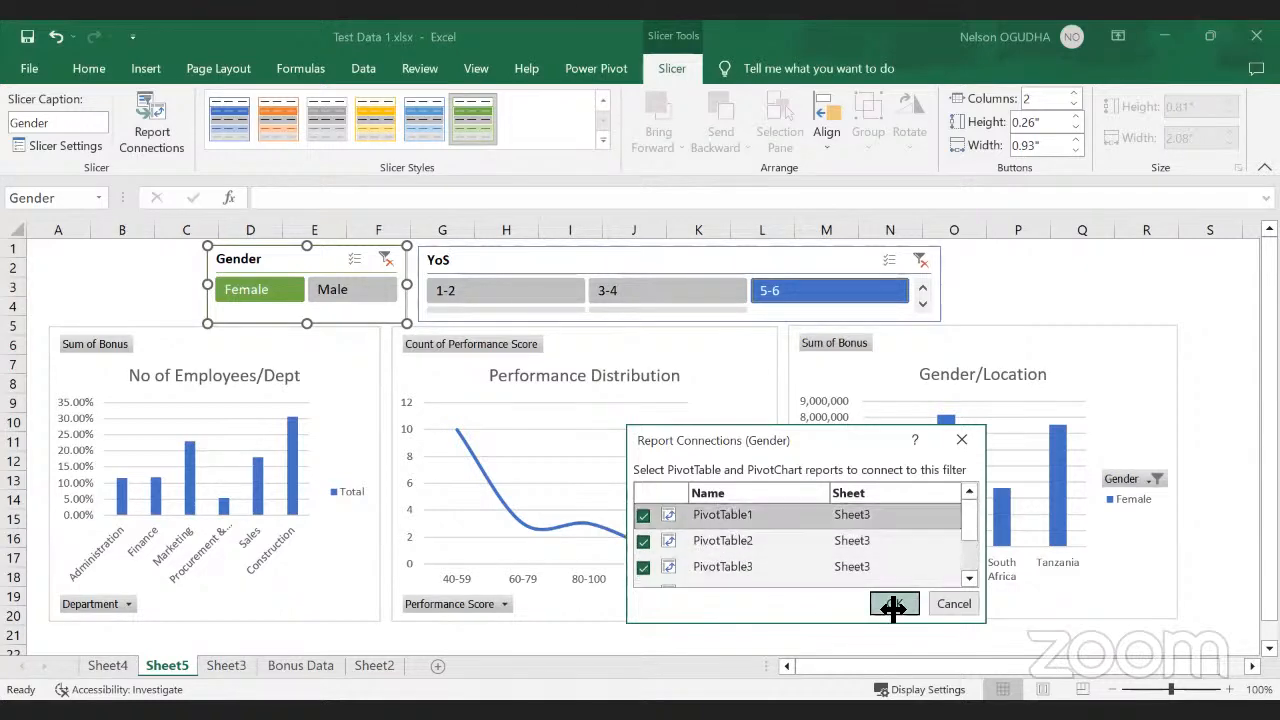
Step: Alternate the Gender slicer between Male and Female to compare the charts for YoS 5-6, ending on Female
click(343, 300)
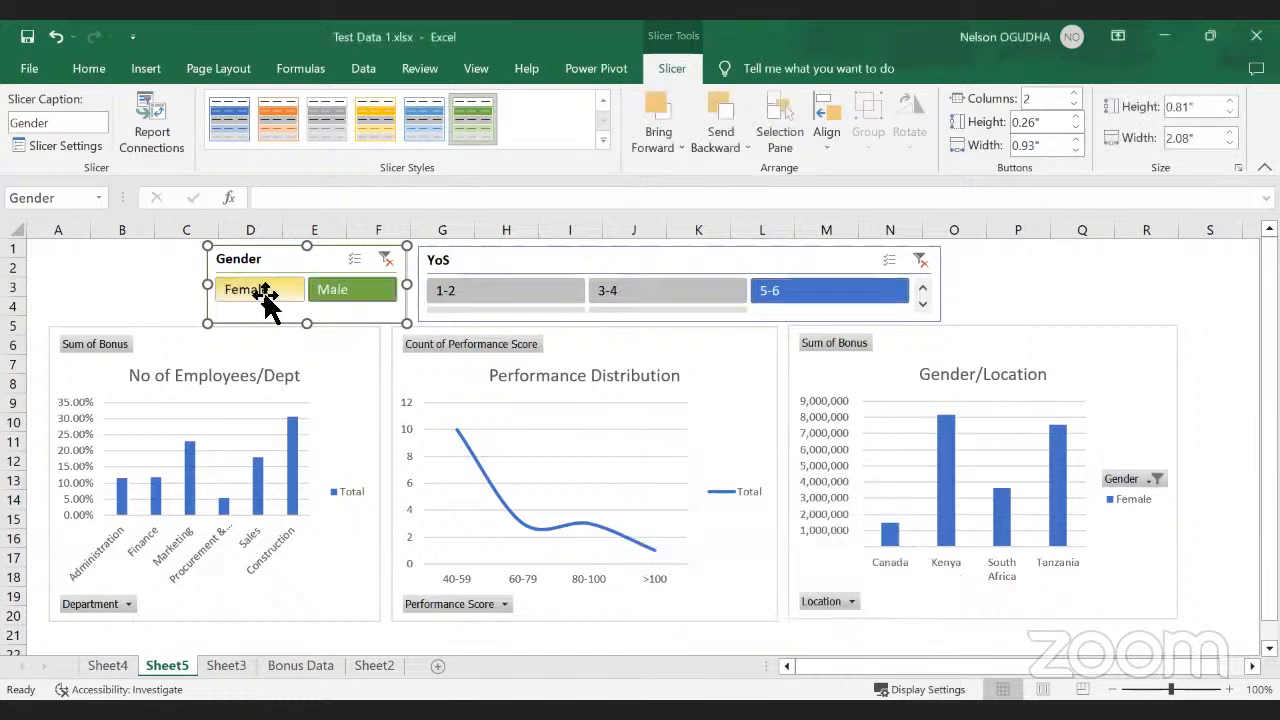
click(270, 298)
click(336, 289)
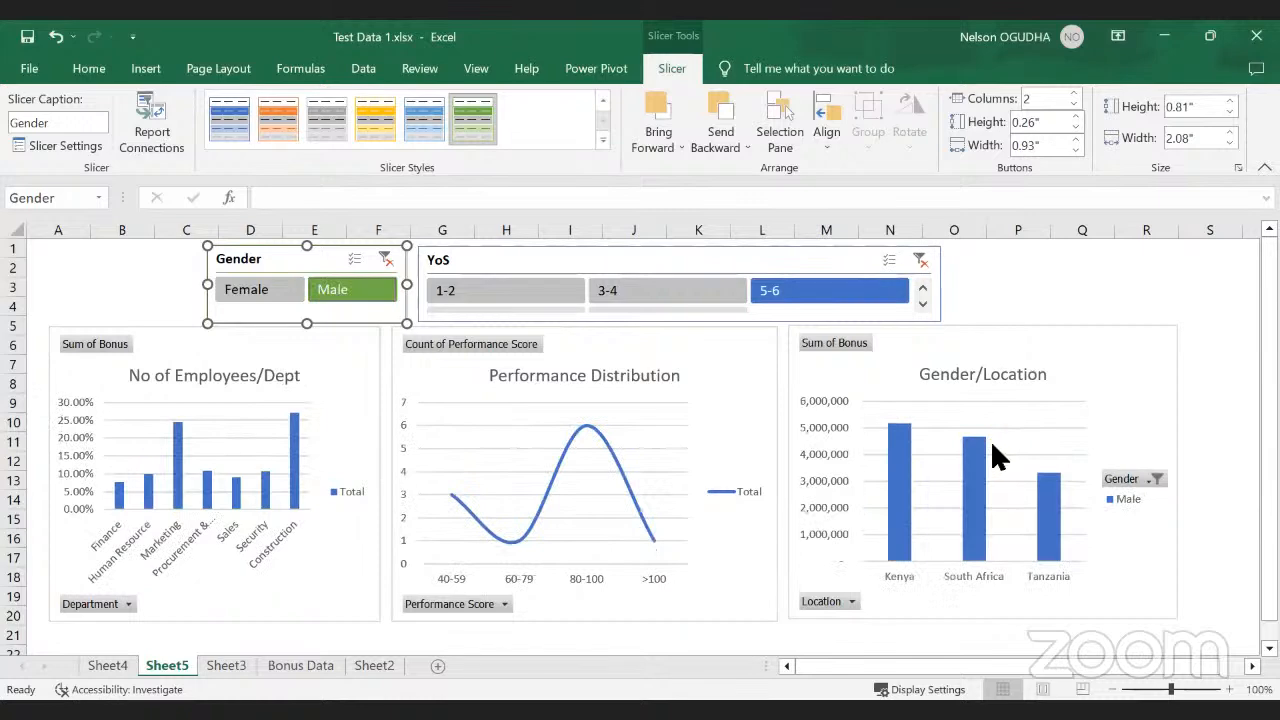
click(246, 290)
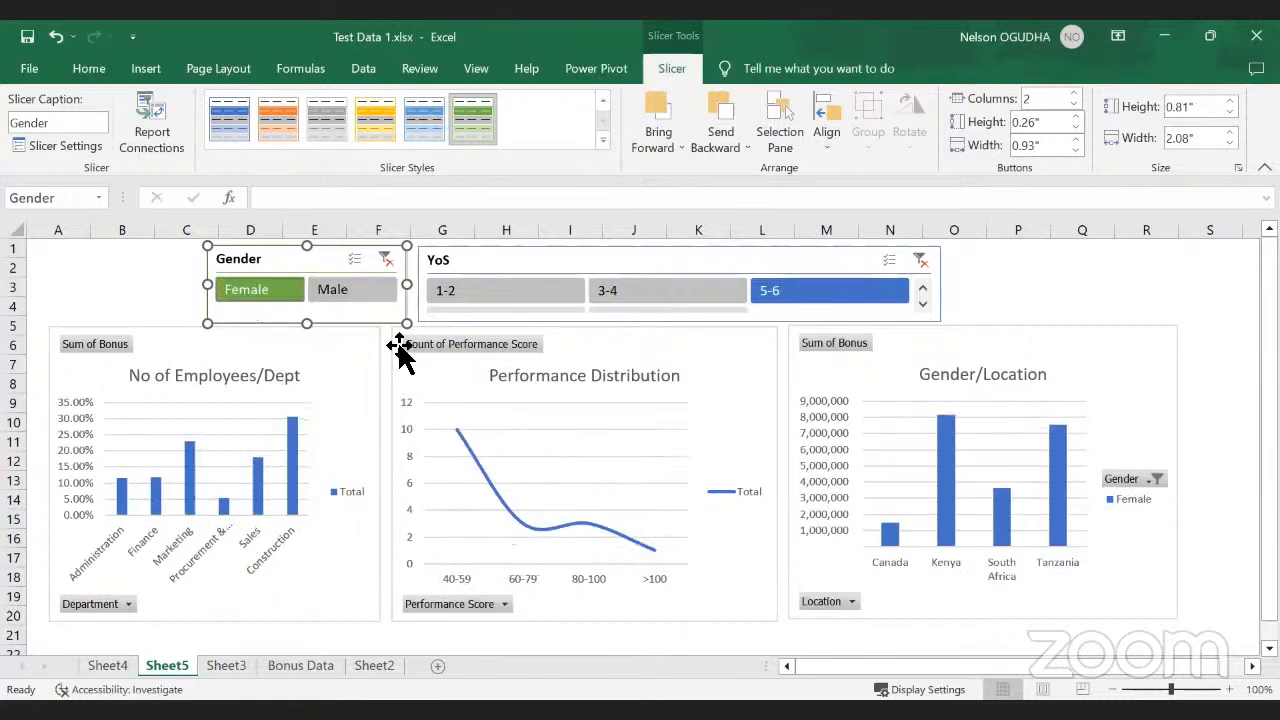
Step: Clear the filters of both the Gender and YoS slicers so the charts cover all the data
click(387, 259)
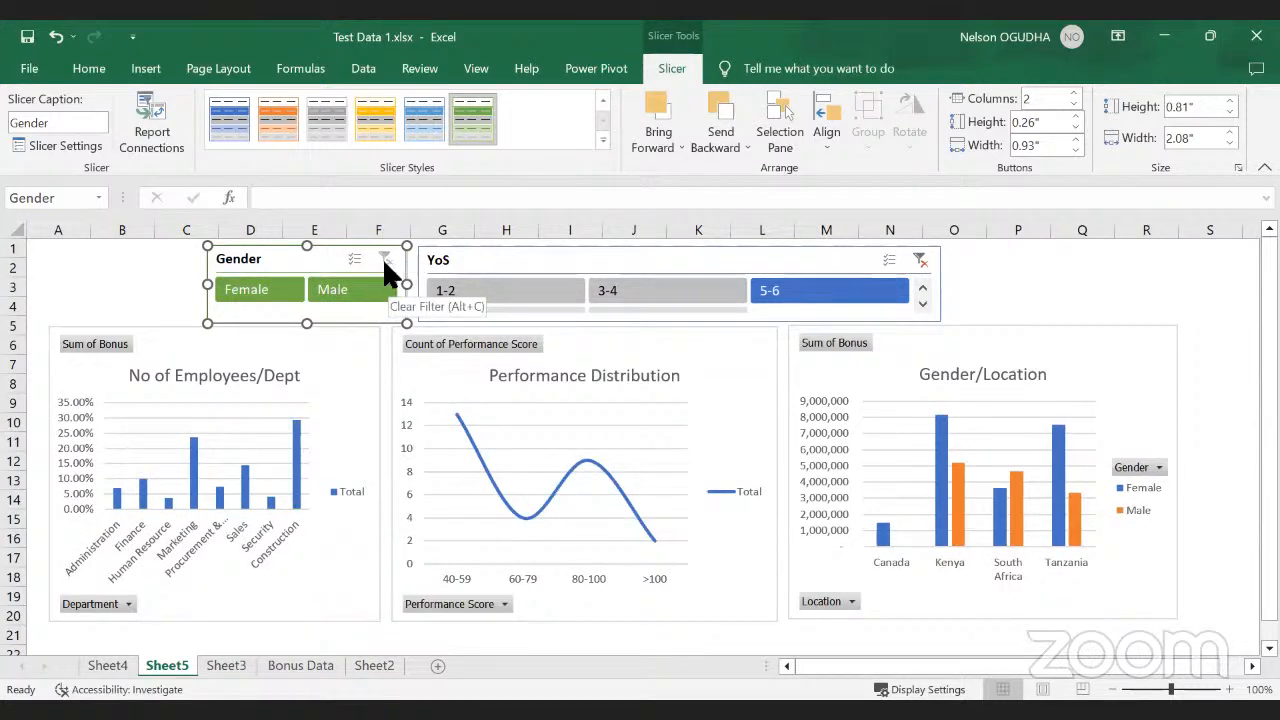
click(920, 260)
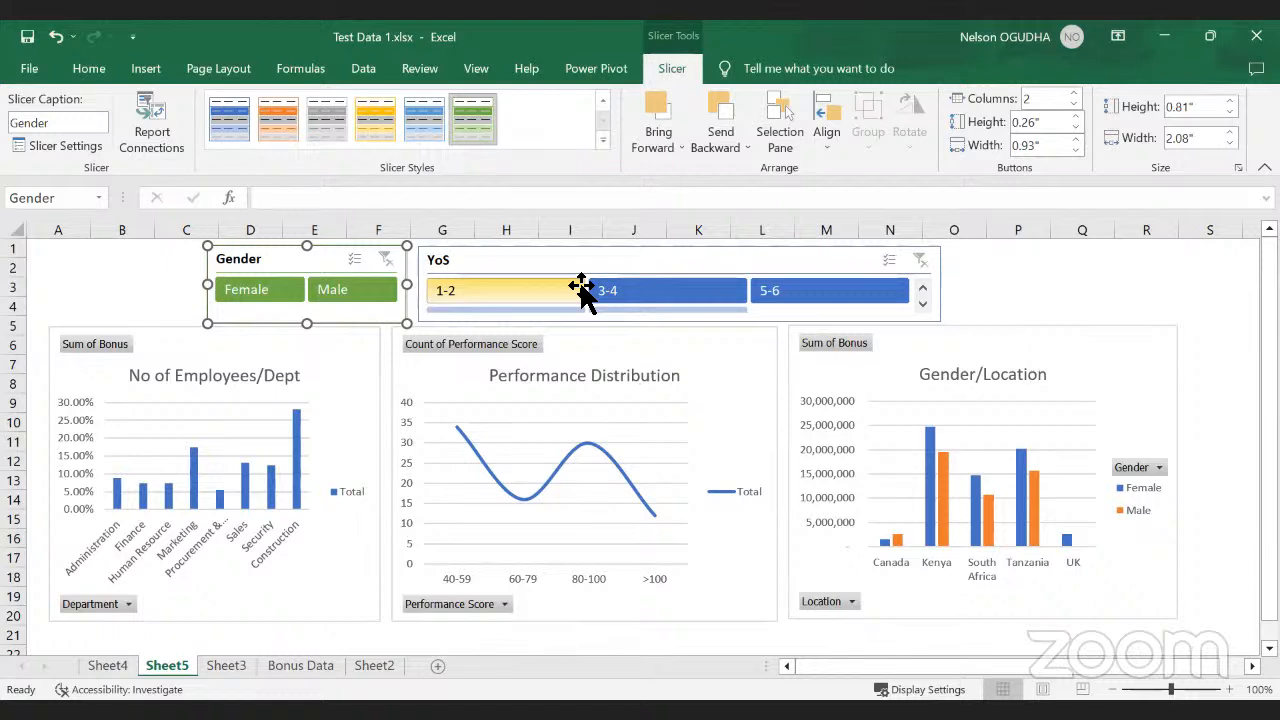
Step: Select the Performance Distribution chart on the dashboard
click(97, 68)
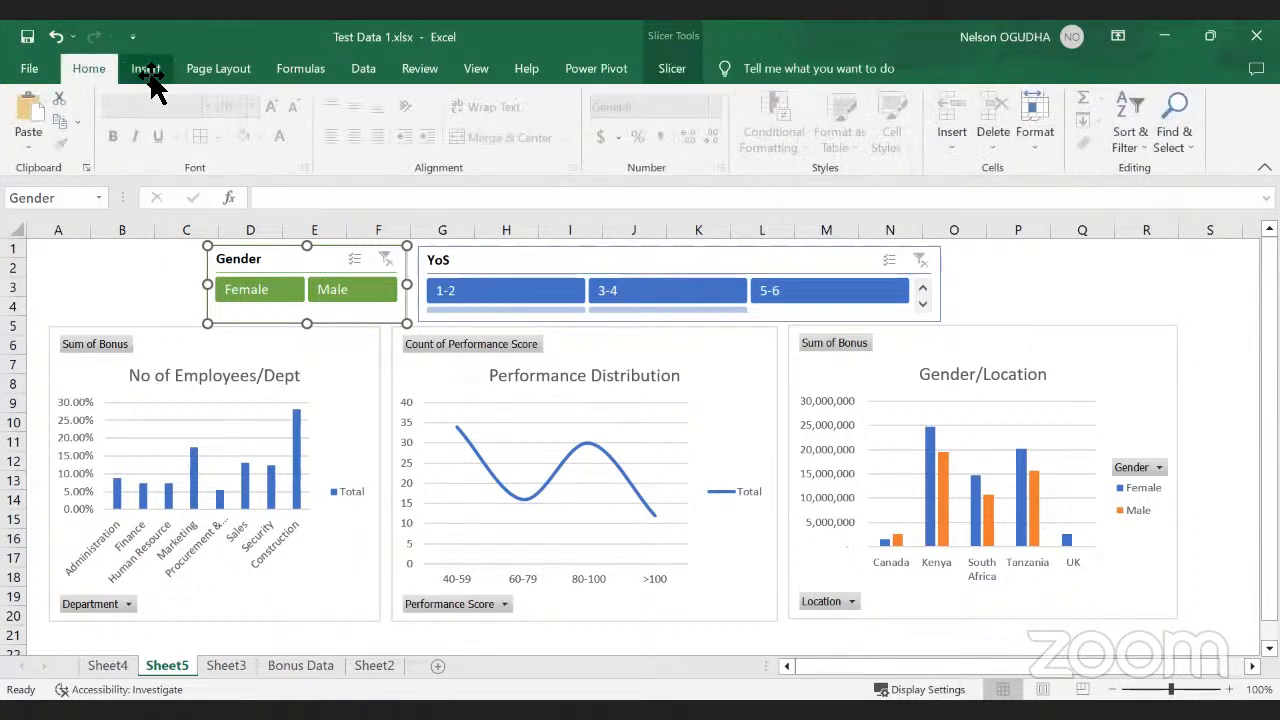
click(147, 72)
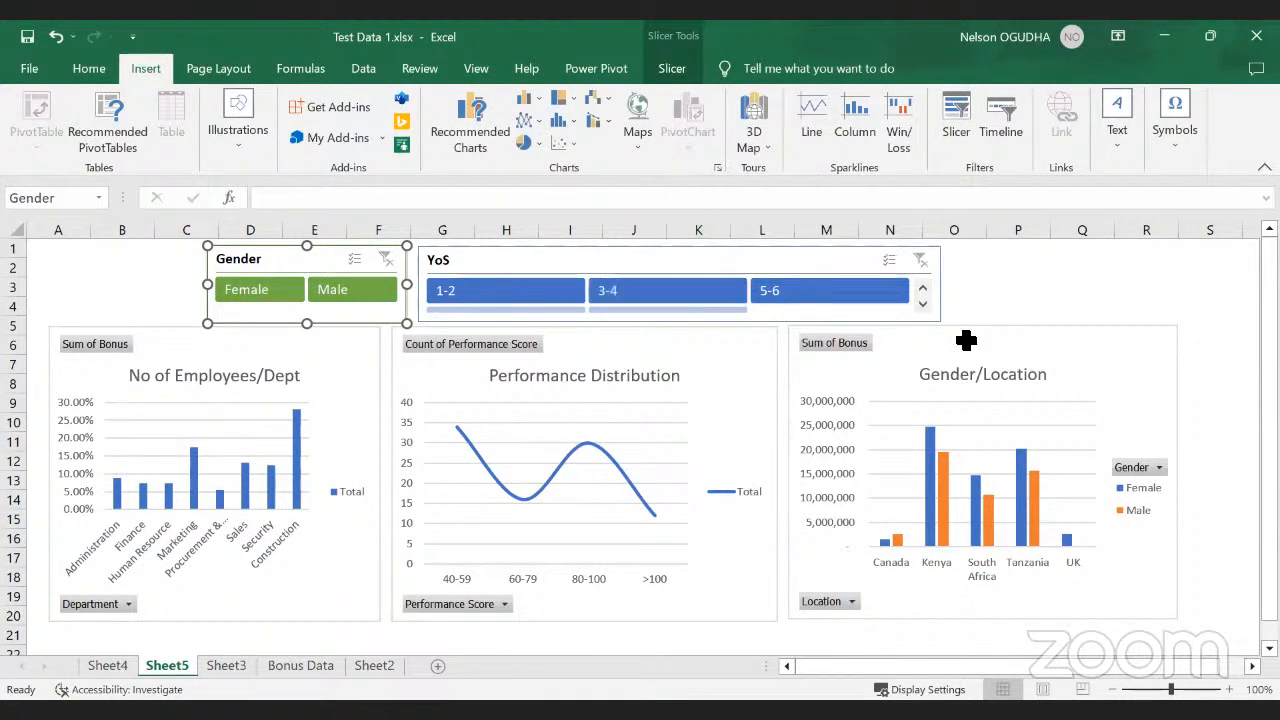
click(1020, 307)
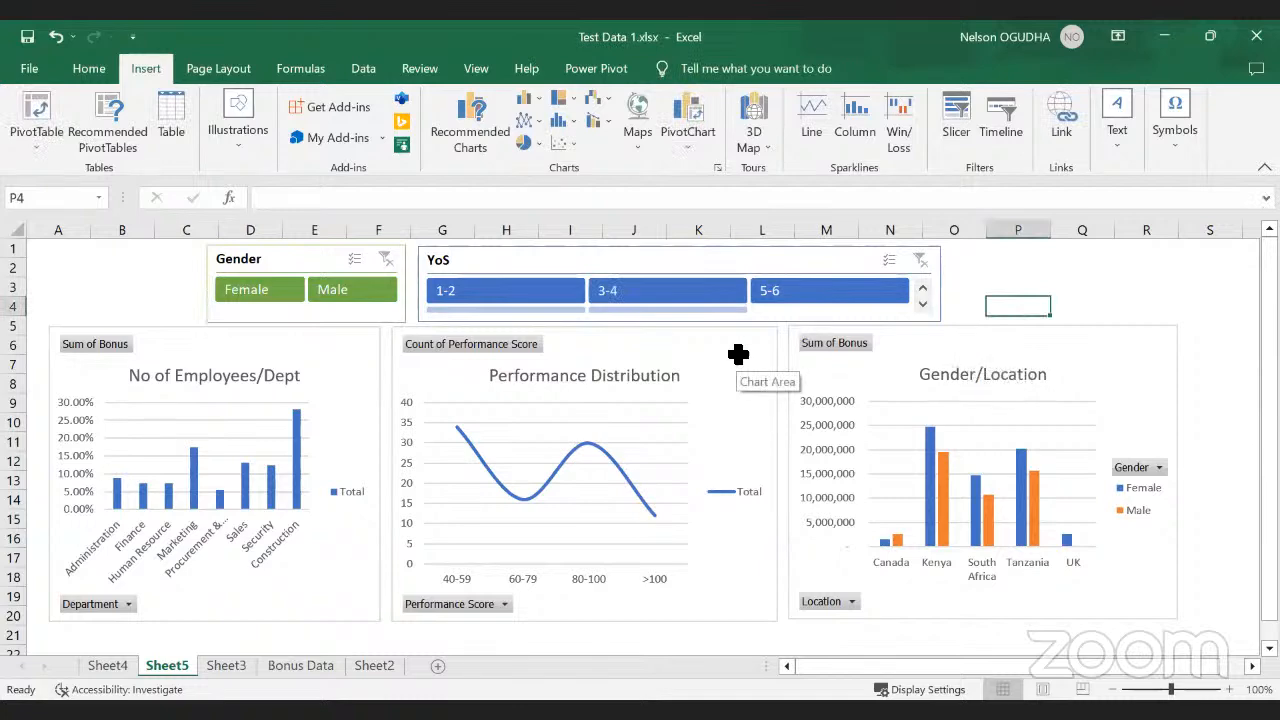
drag(738, 354, 736, 354)
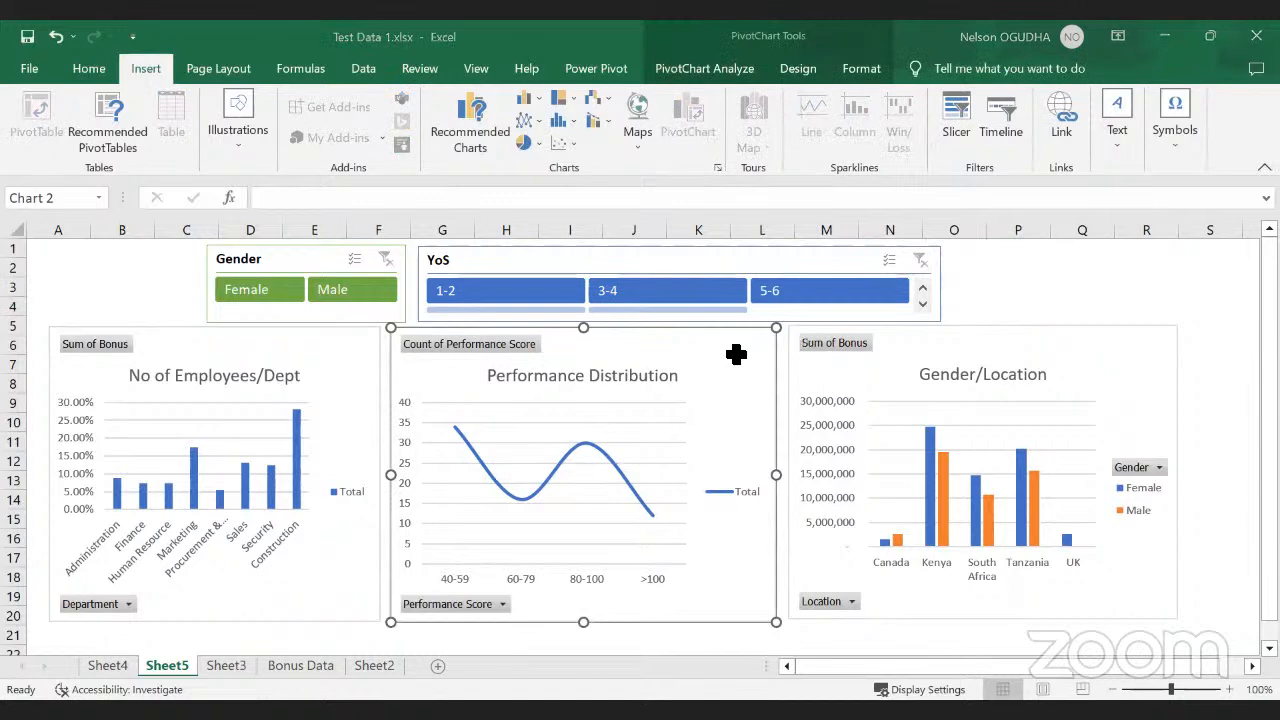